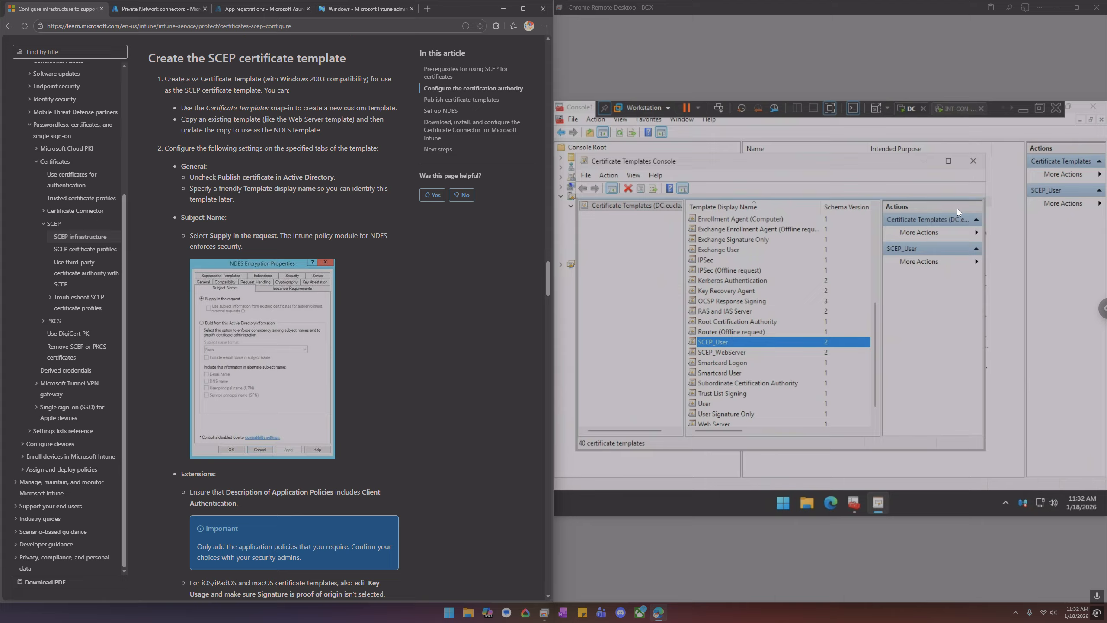
Close and reopen the Certificate Templates Console from the CA's Certificate Templates folder, scrolling through the template list
left_click(979, 160)
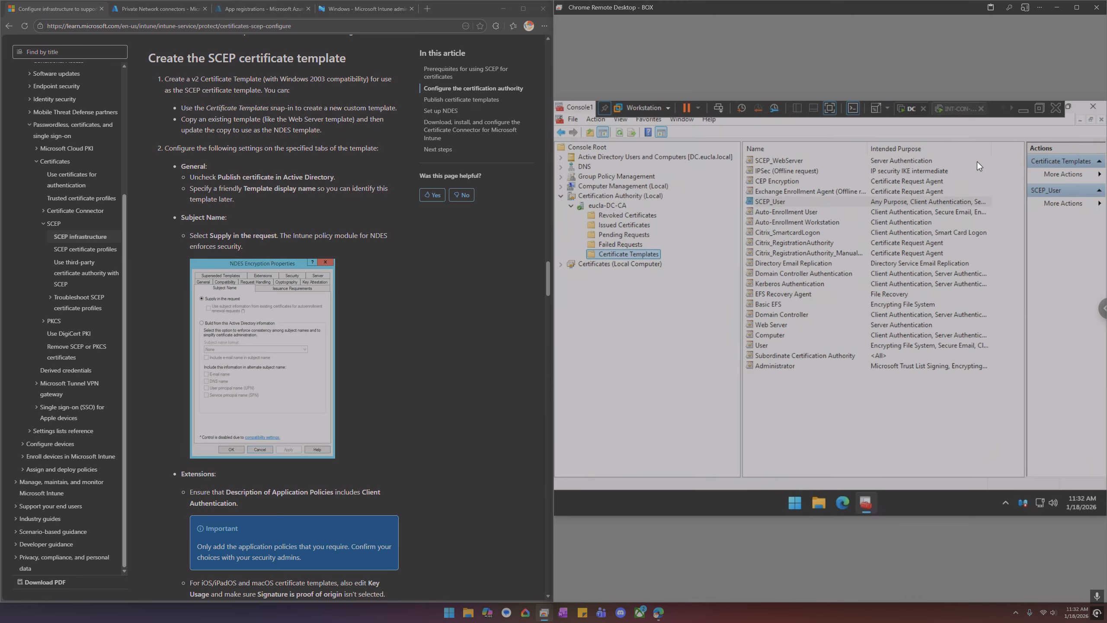
right_click(643, 254)
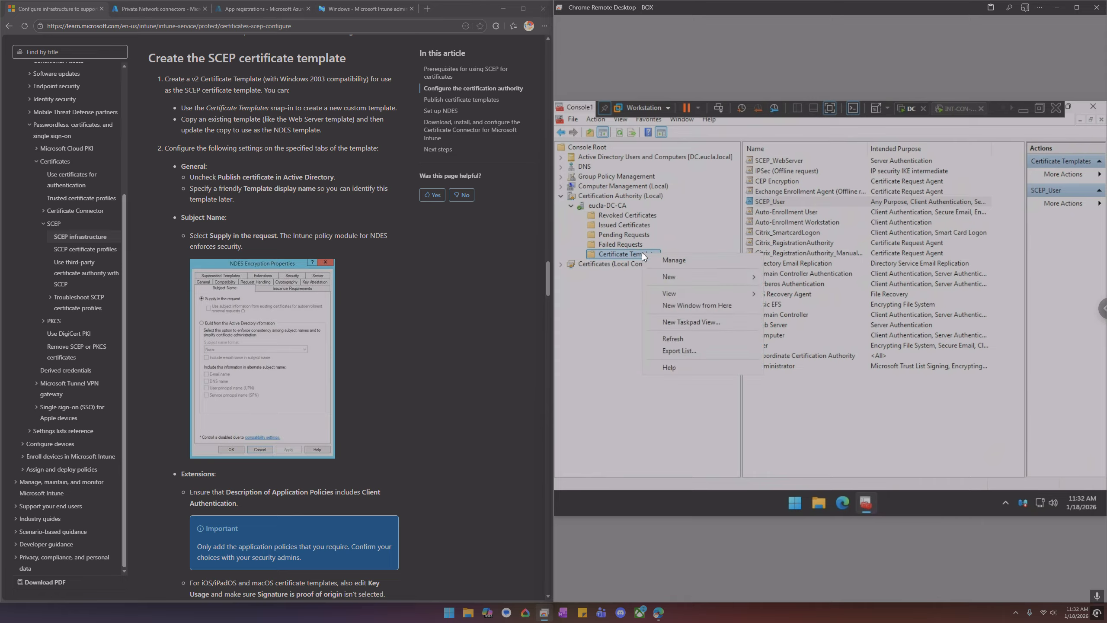
left_click(670, 259)
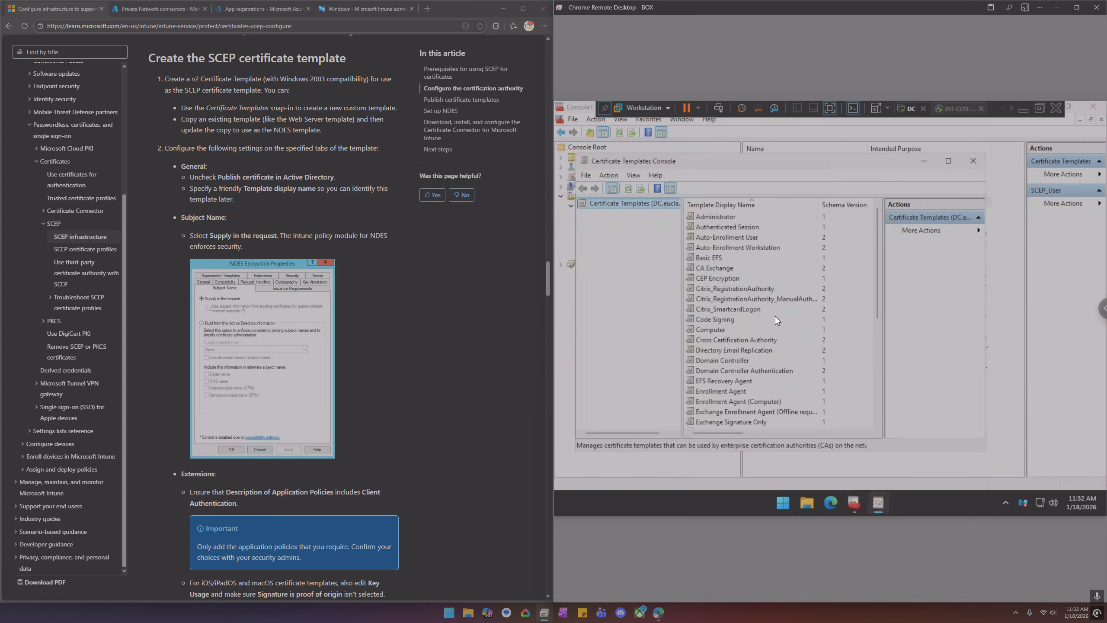
scroll(772, 315, "down", 6)
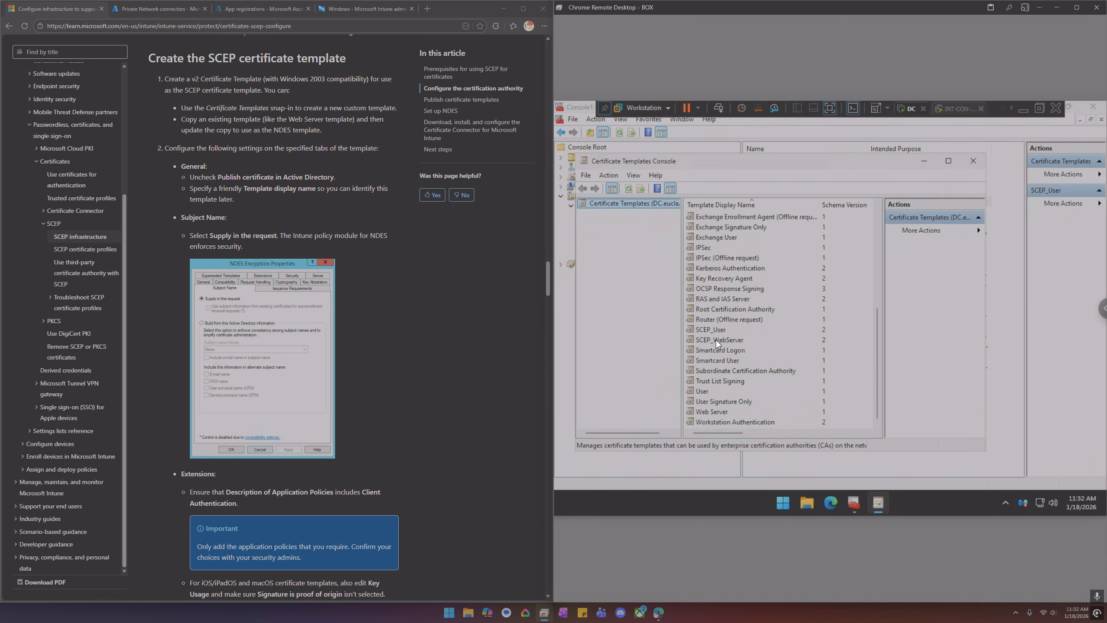
right_click(703, 391)
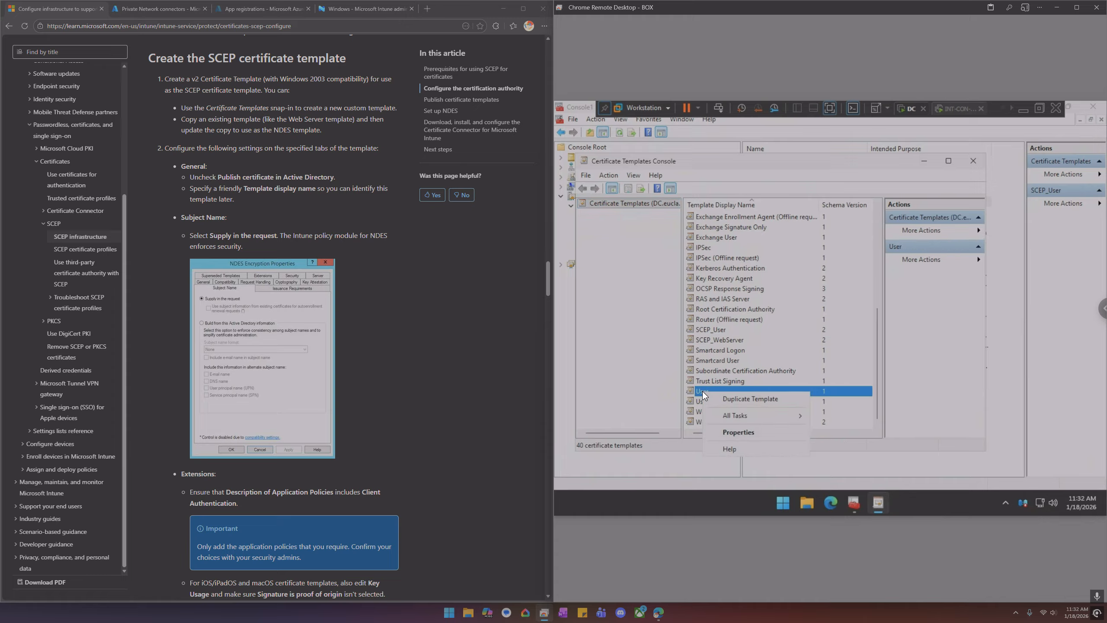
left_click(725, 393)
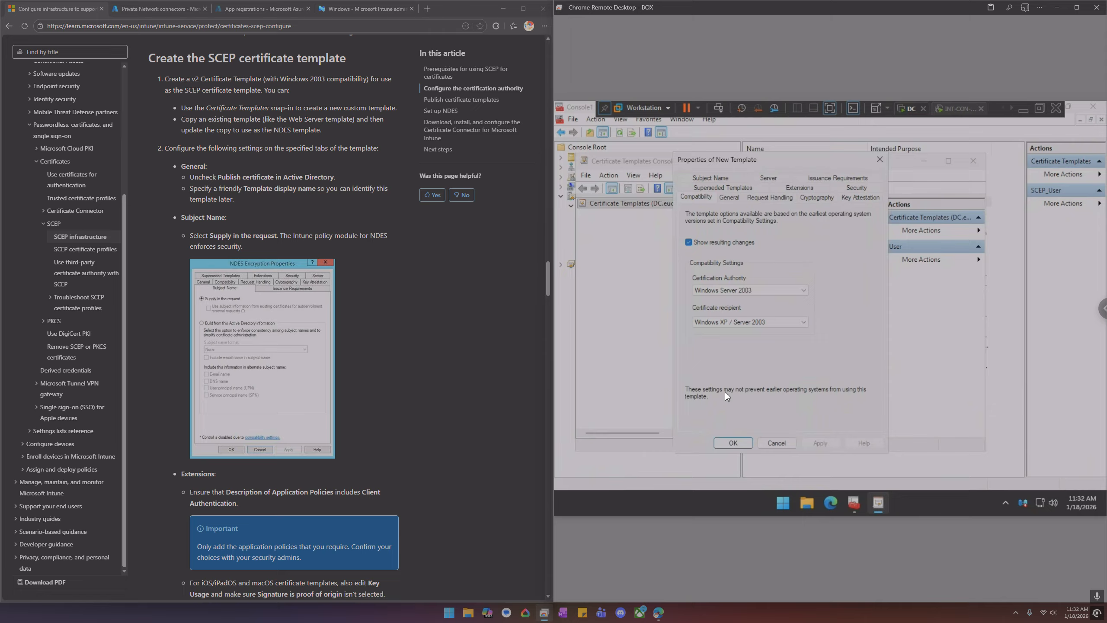
left_click(879, 160)
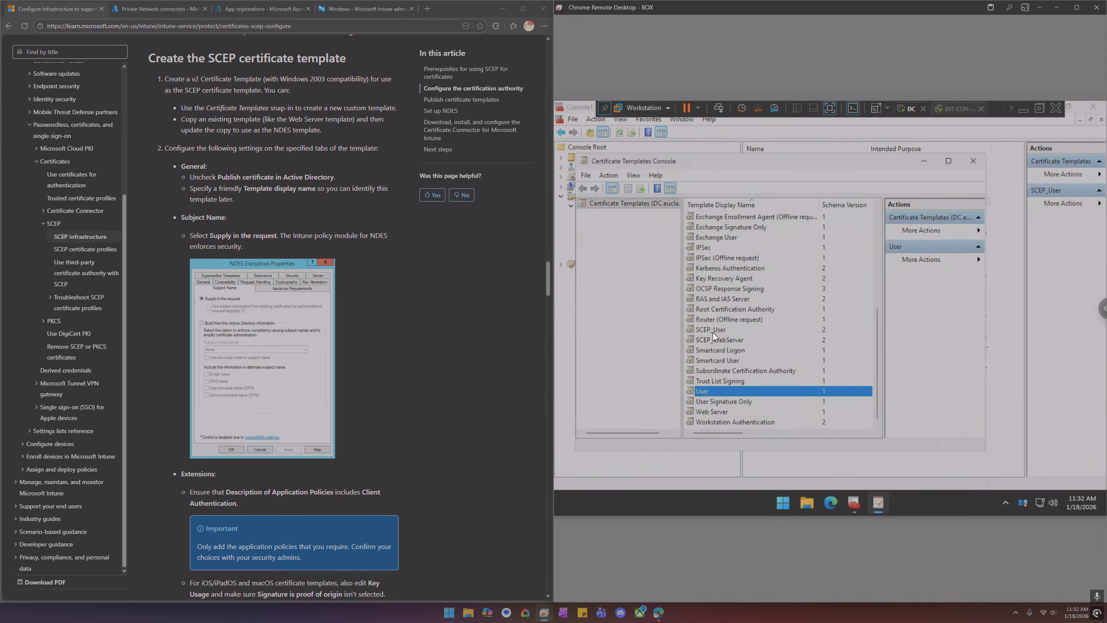
Open the SCEP_User template's properties and review its General, Compatibility, Request Handling, Cryptography and Key Attestation settings
left_click(711, 329)
right_click(711, 329)
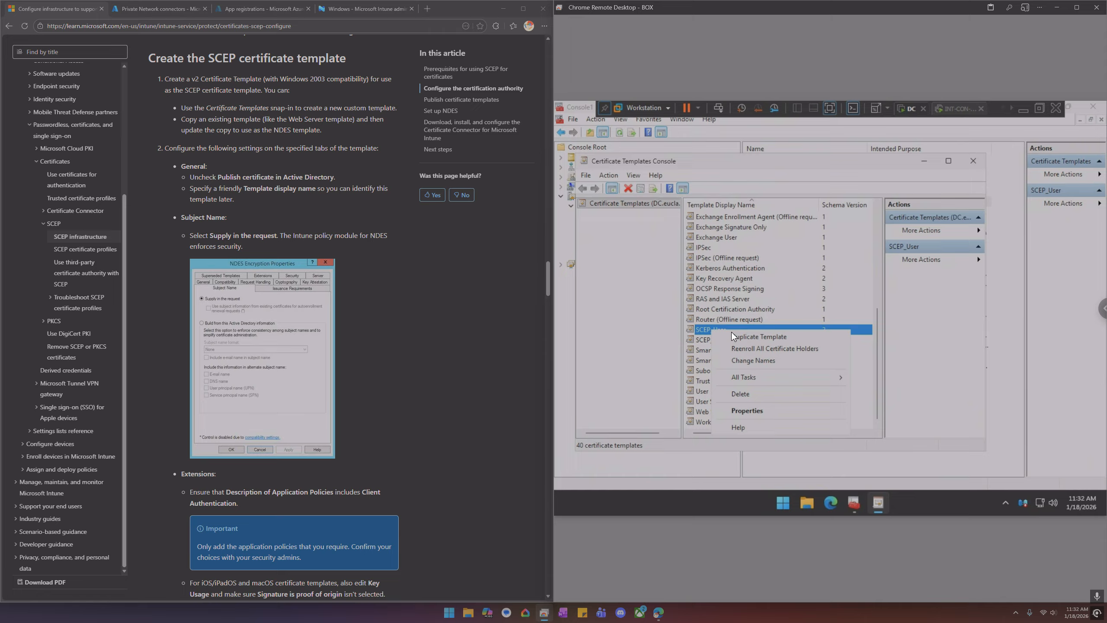
left_click(746, 409)
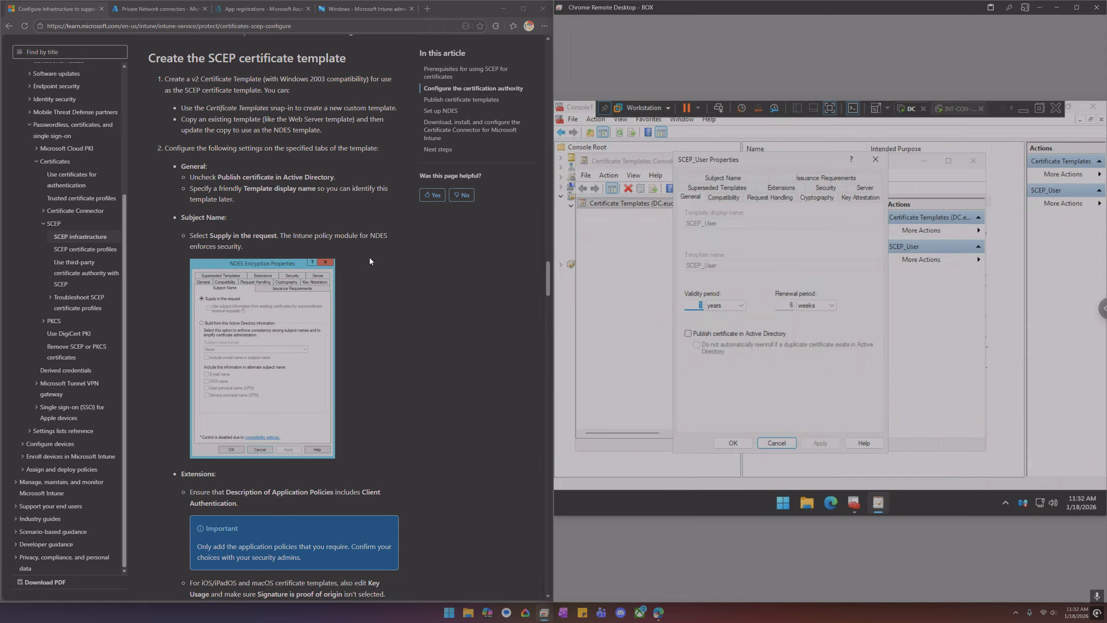
left_click(722, 197)
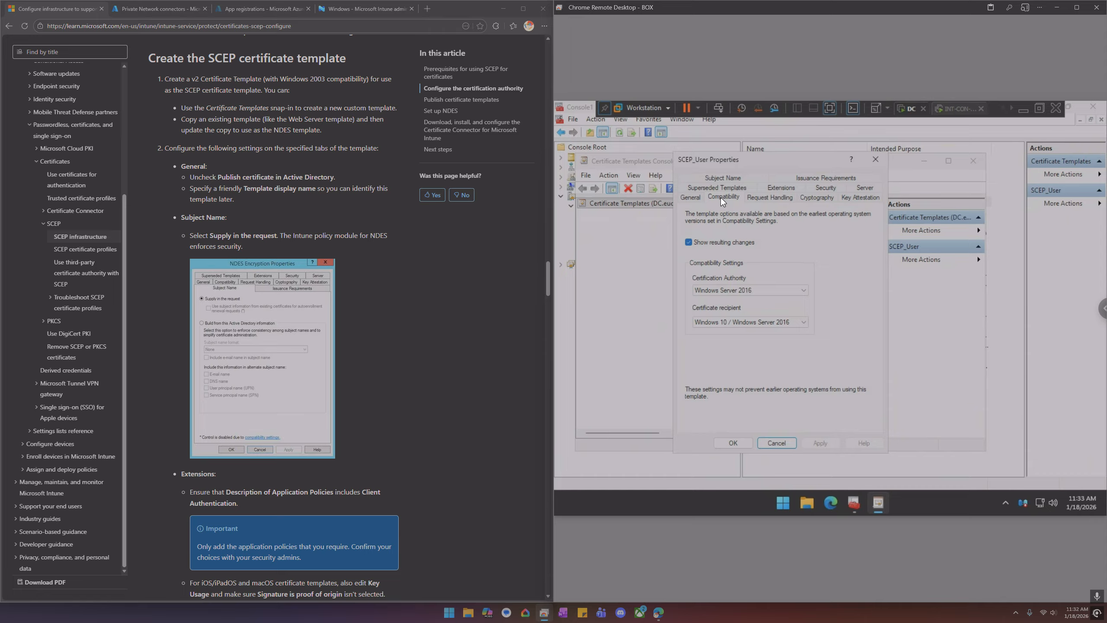
left_click(789, 198)
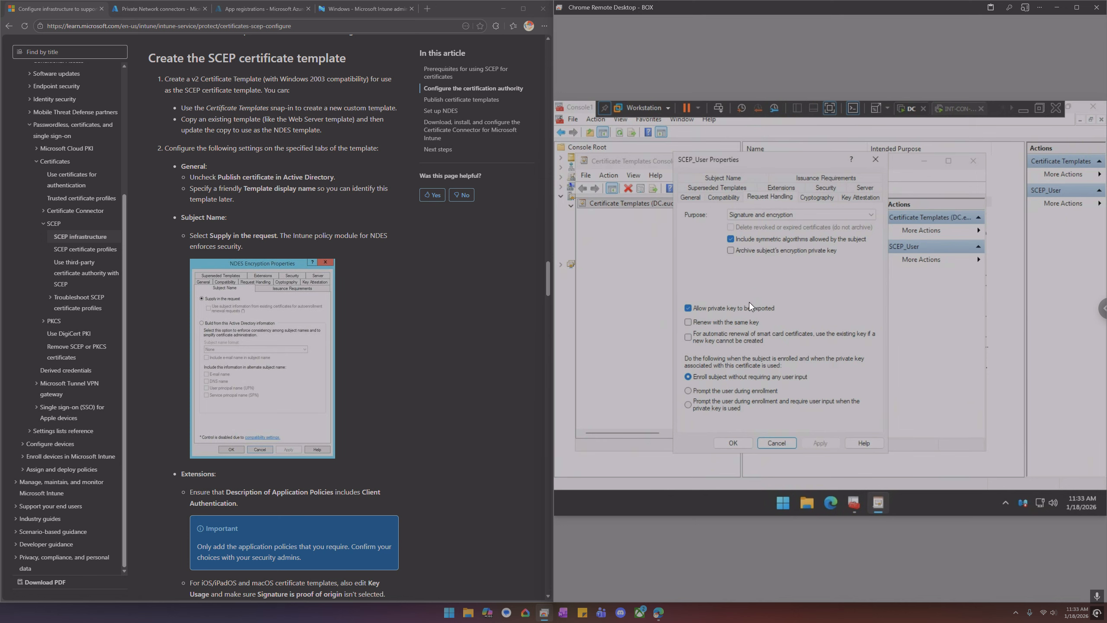
scroll(390, 313, "down", 5)
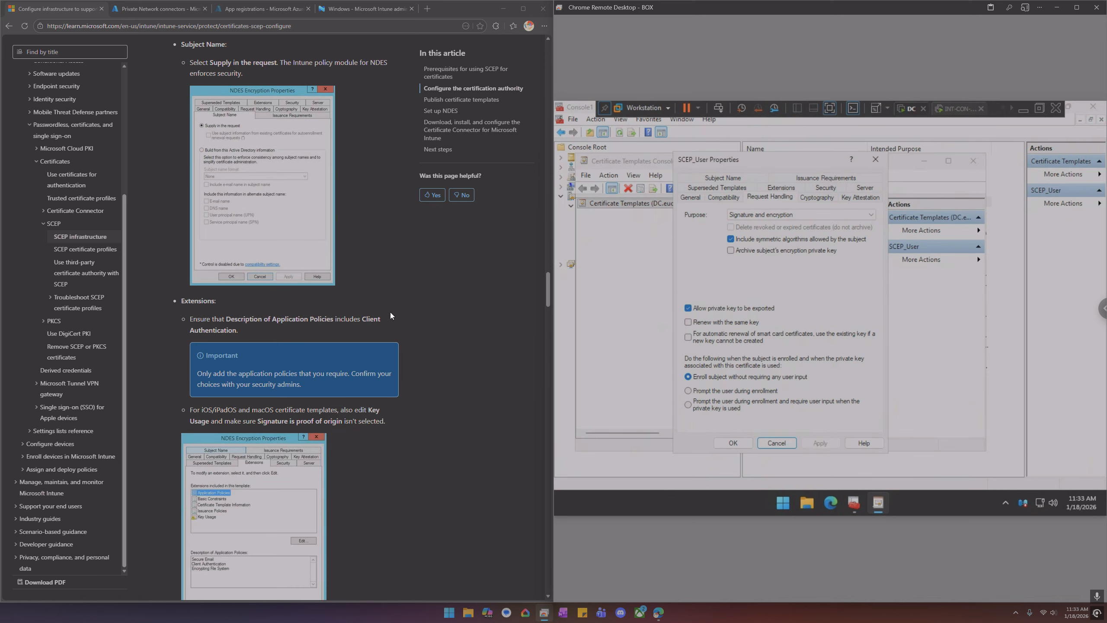
left_click(815, 198)
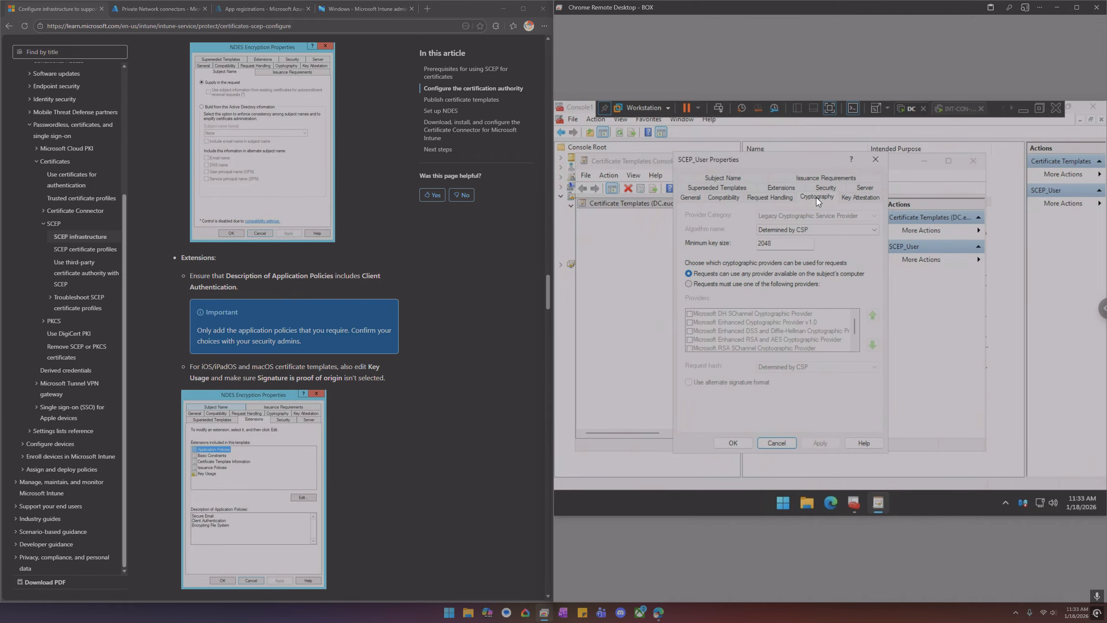
left_click_drag(793, 242, 742, 239)
left_click(857, 197)
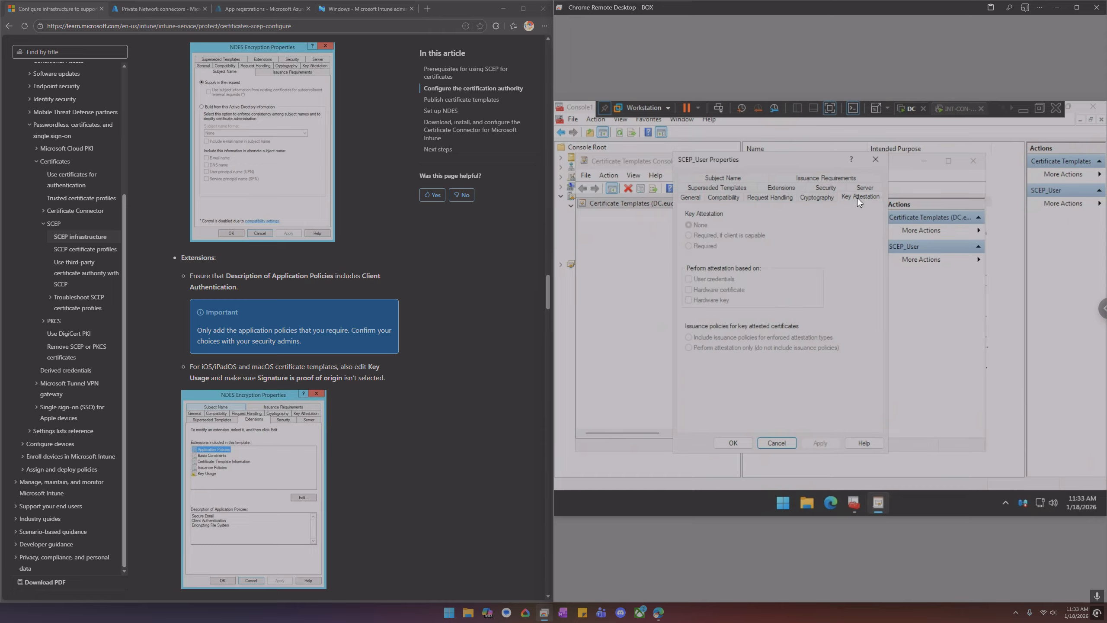
Review the SCEP_User template's Extensions, examining the application policies and key usage against the guide
left_click(700, 188)
left_click(780, 197)
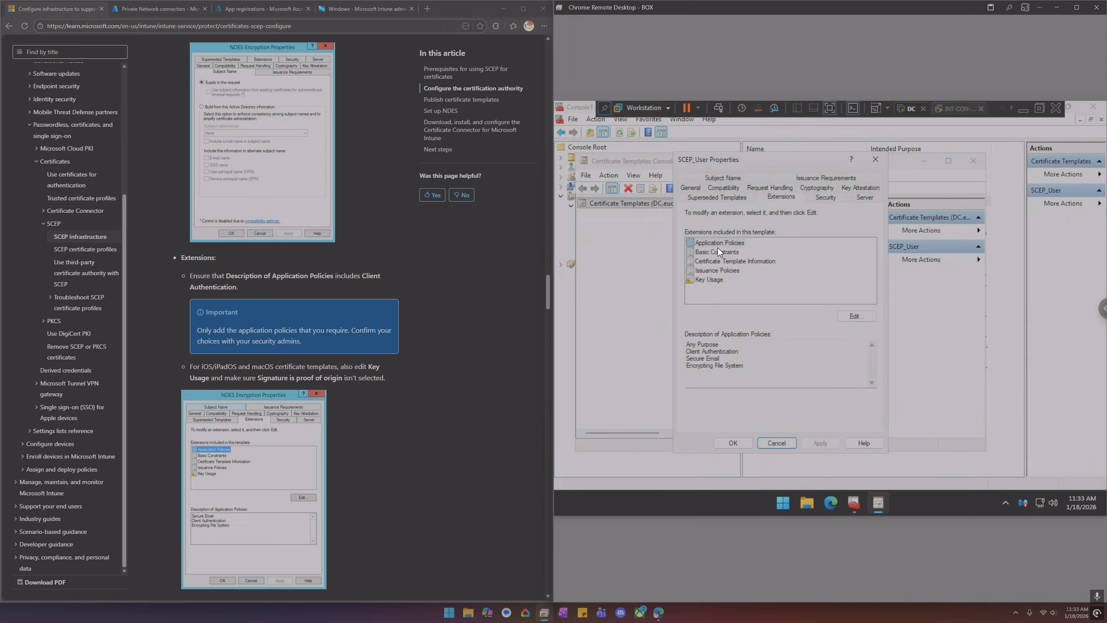
left_click(707, 345)
left_click_drag(721, 344, 687, 345)
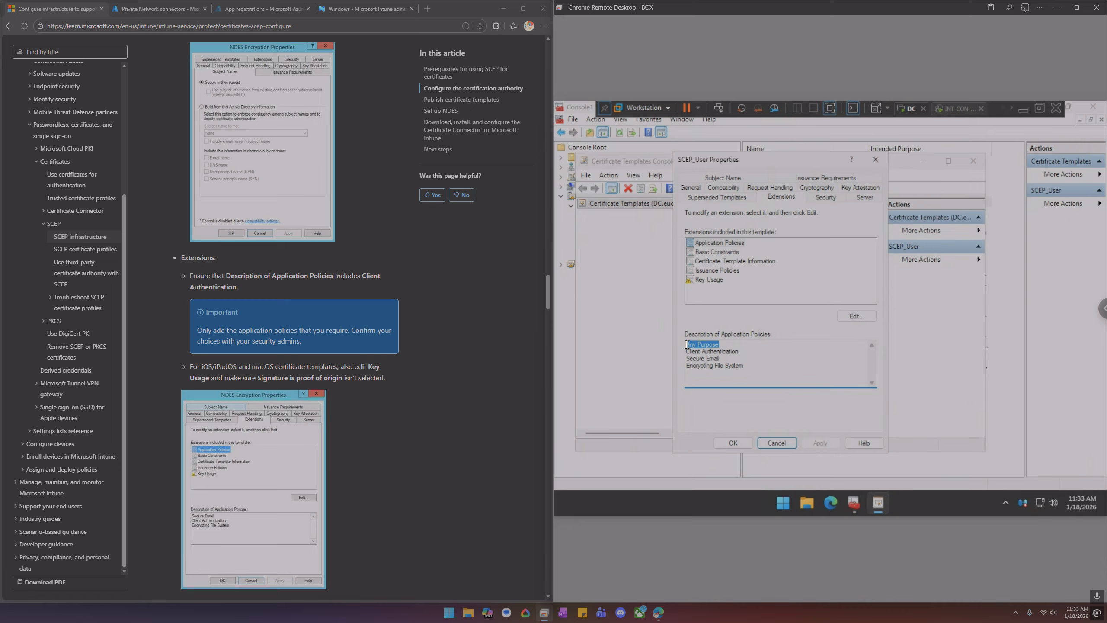
double_click(696, 351)
left_click(696, 351)
left_click(719, 281)
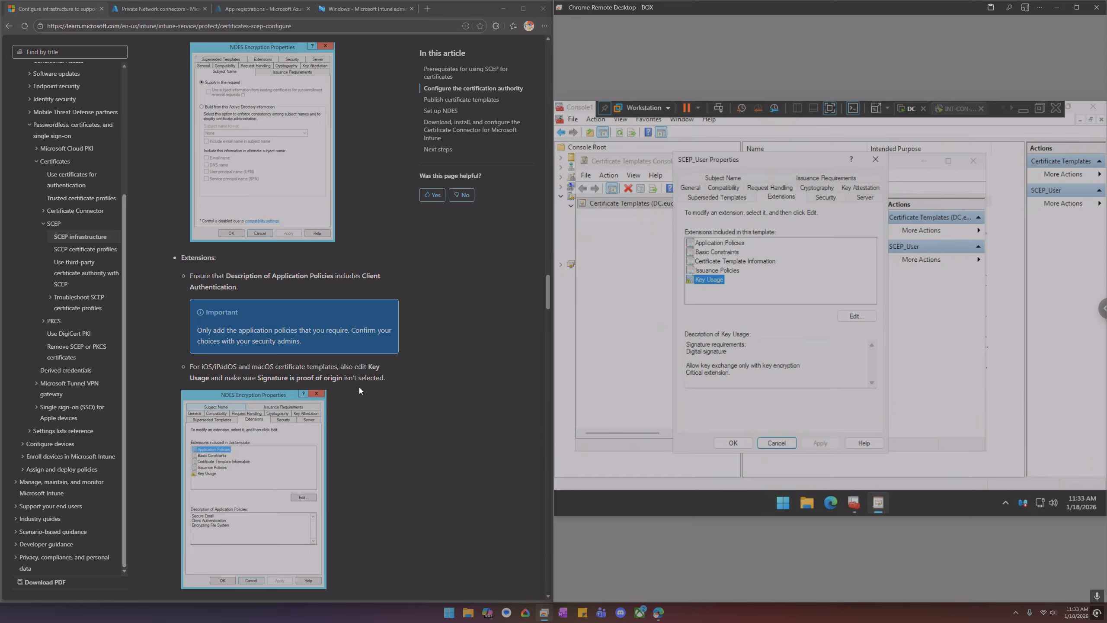
left_click_drag(186, 363, 382, 379)
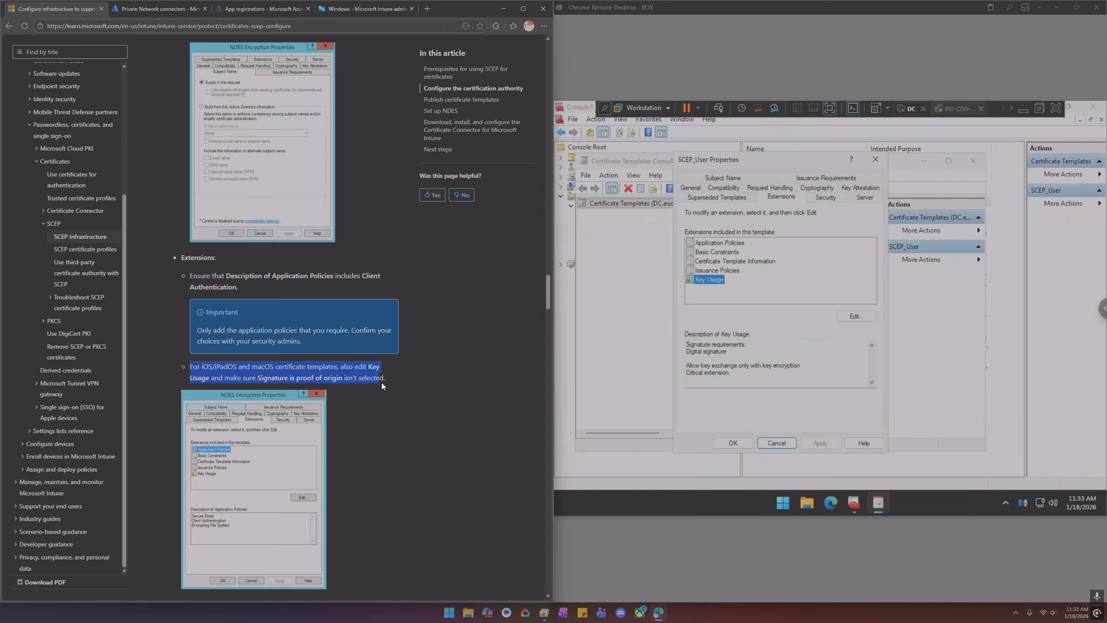
Review the template's Security permissions, Server and Subject Name settings against the guide, then close the properties
left_click(825, 199)
left_click(711, 241)
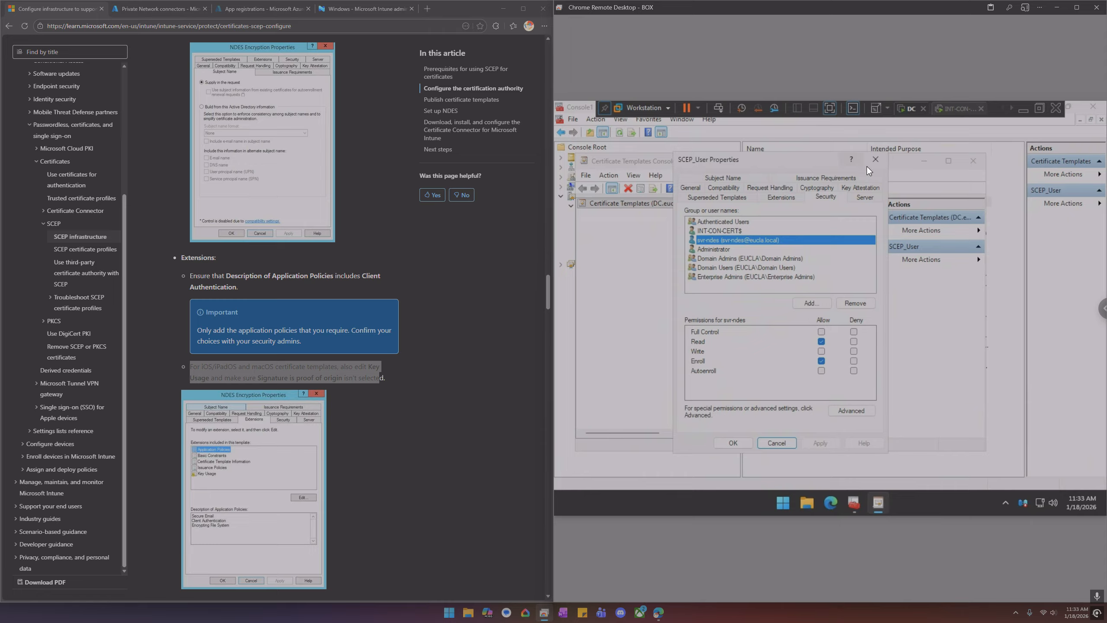
left_click(867, 197)
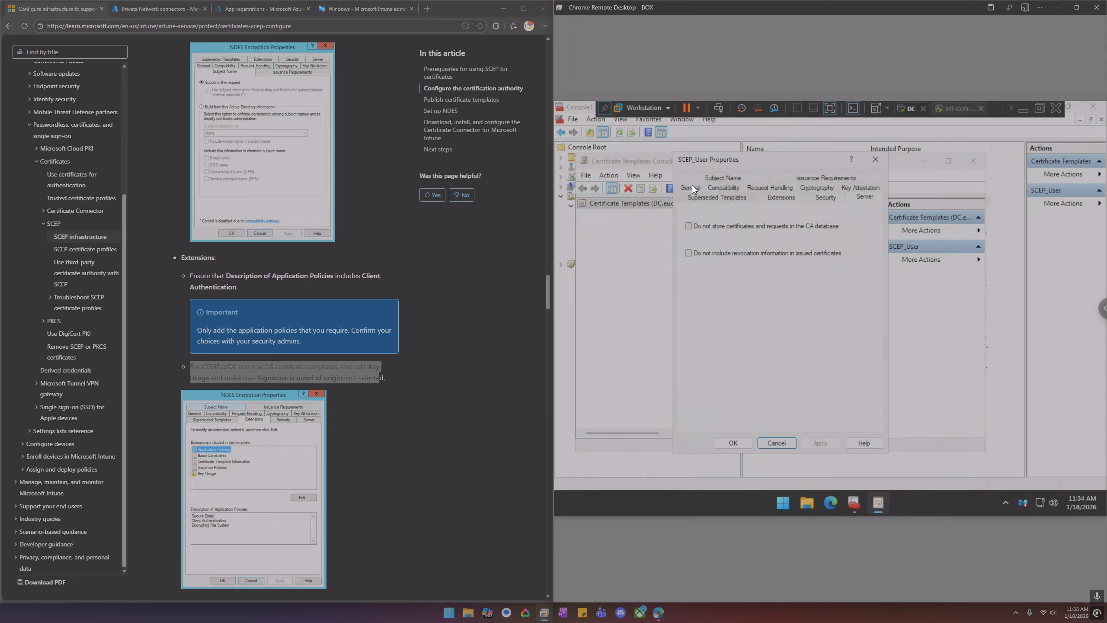
left_click(715, 173)
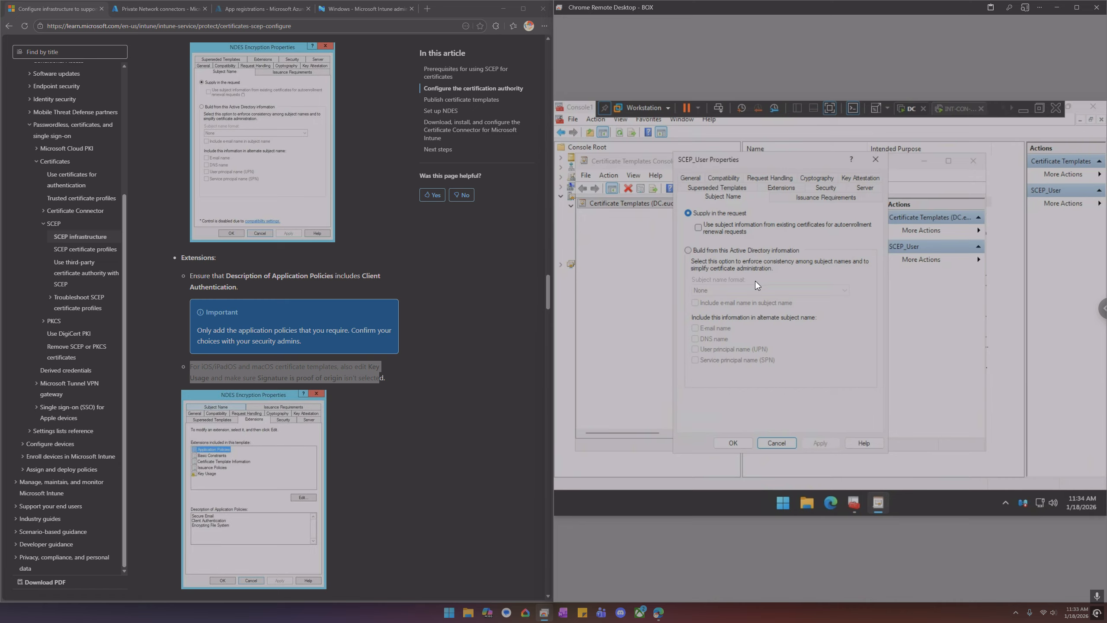
scroll(328, 200, "down", 8)
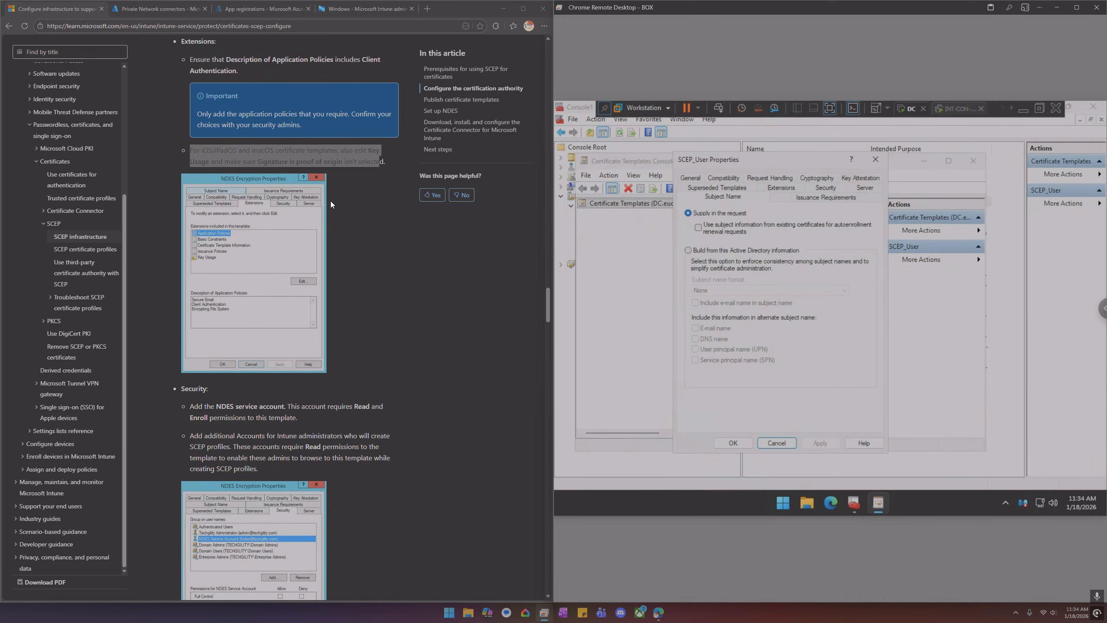
scroll(331, 201, "down", 5)
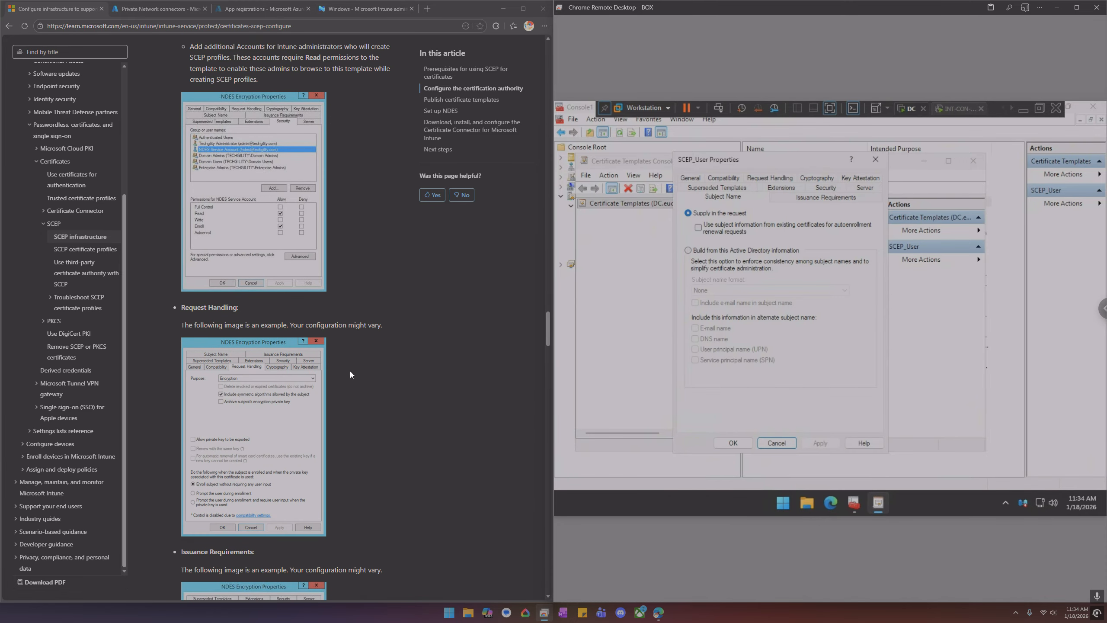
scroll(351, 373, "down", 6)
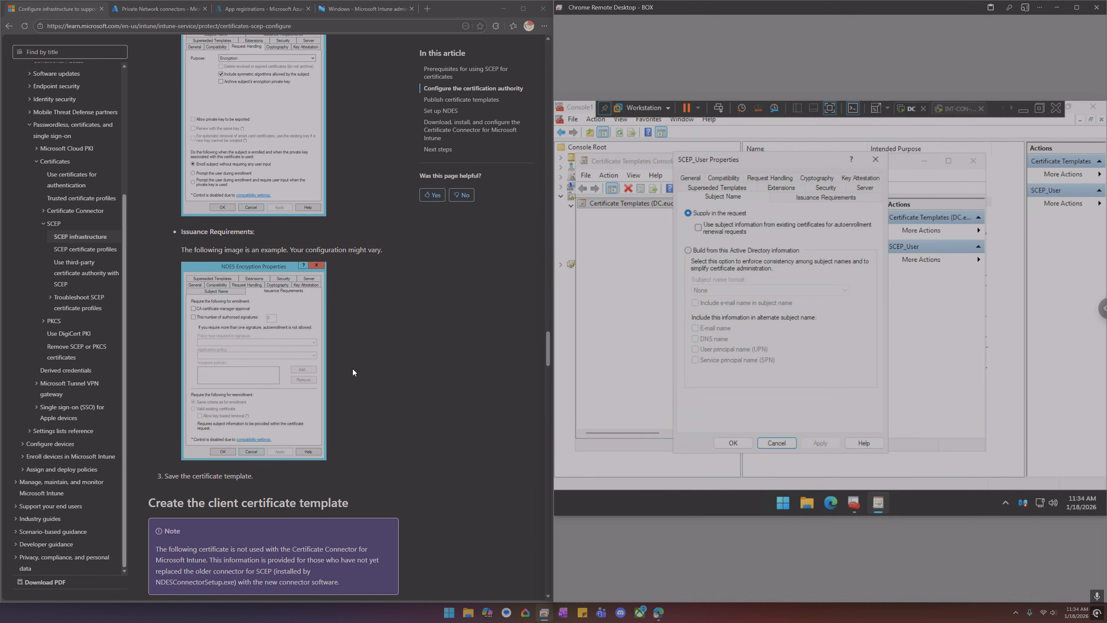
scroll(353, 372, "down", 2)
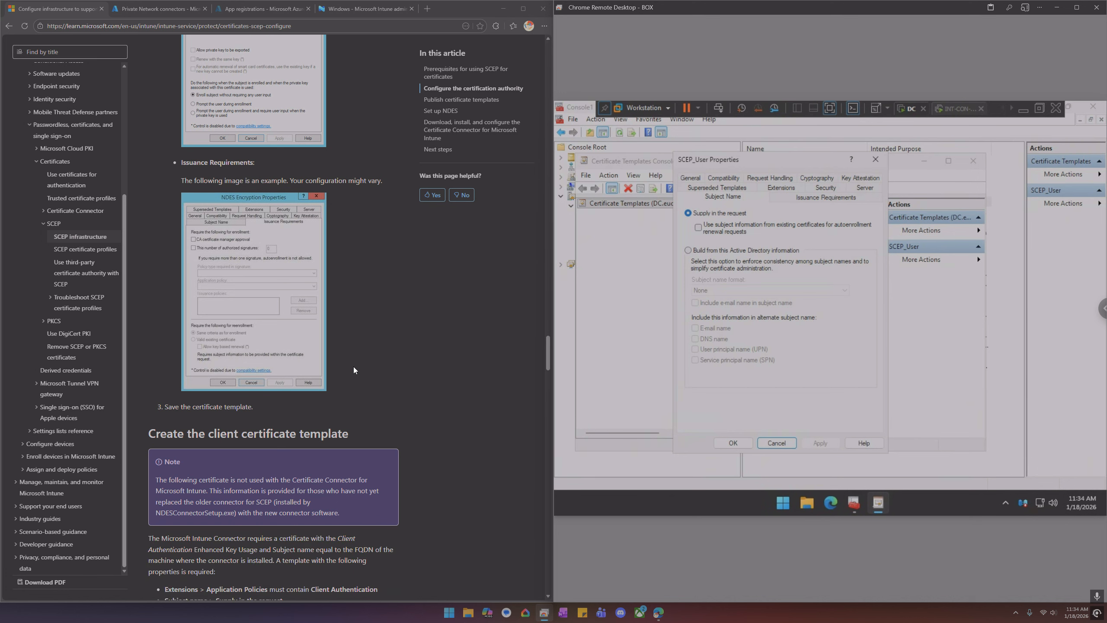
left_click(875, 158)
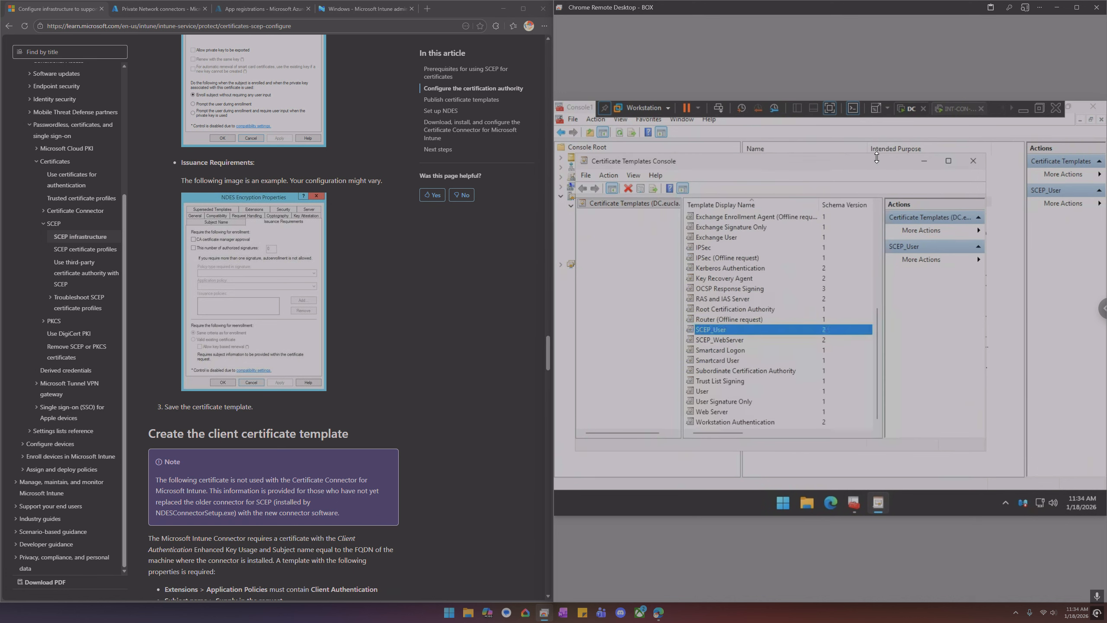
left_click(716, 341)
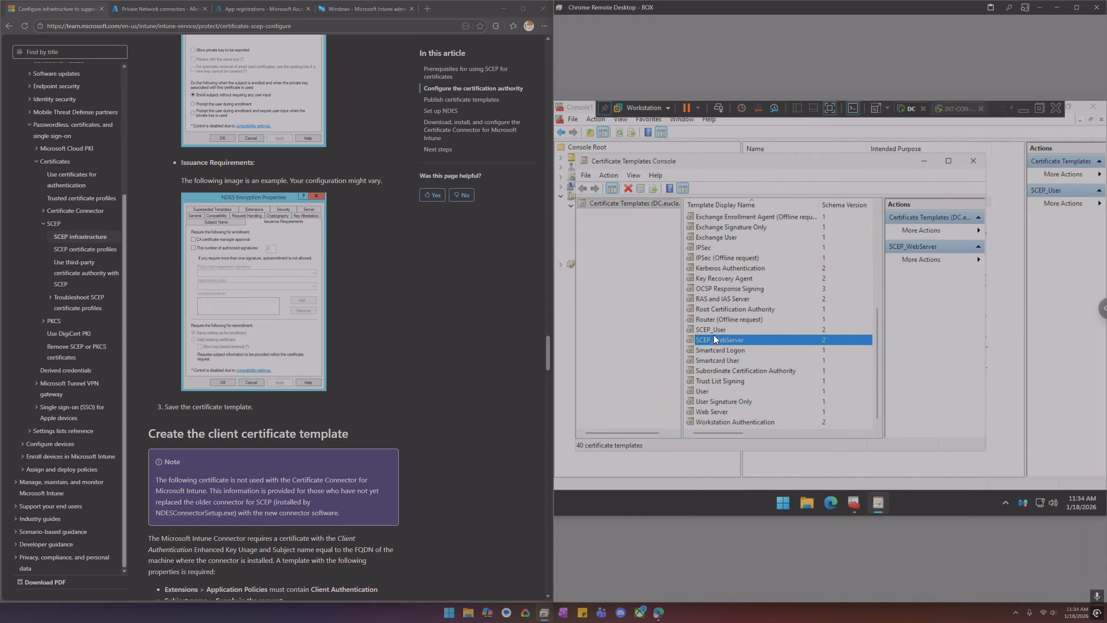
left_click(718, 412)
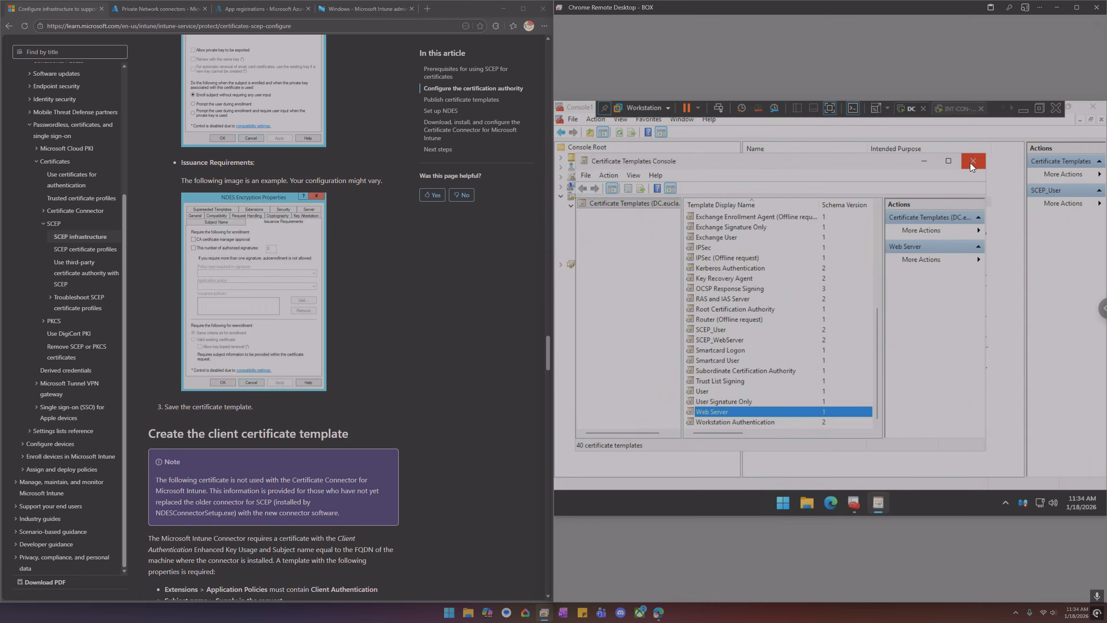
right_click(722, 413)
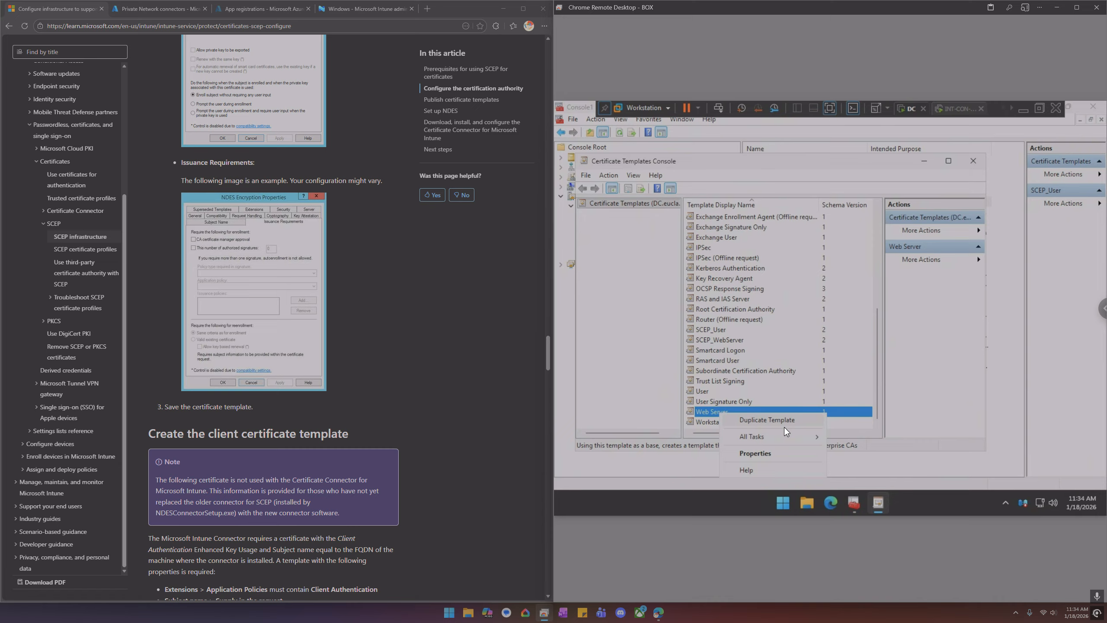
mouse_move(786, 438)
left_click(726, 320)
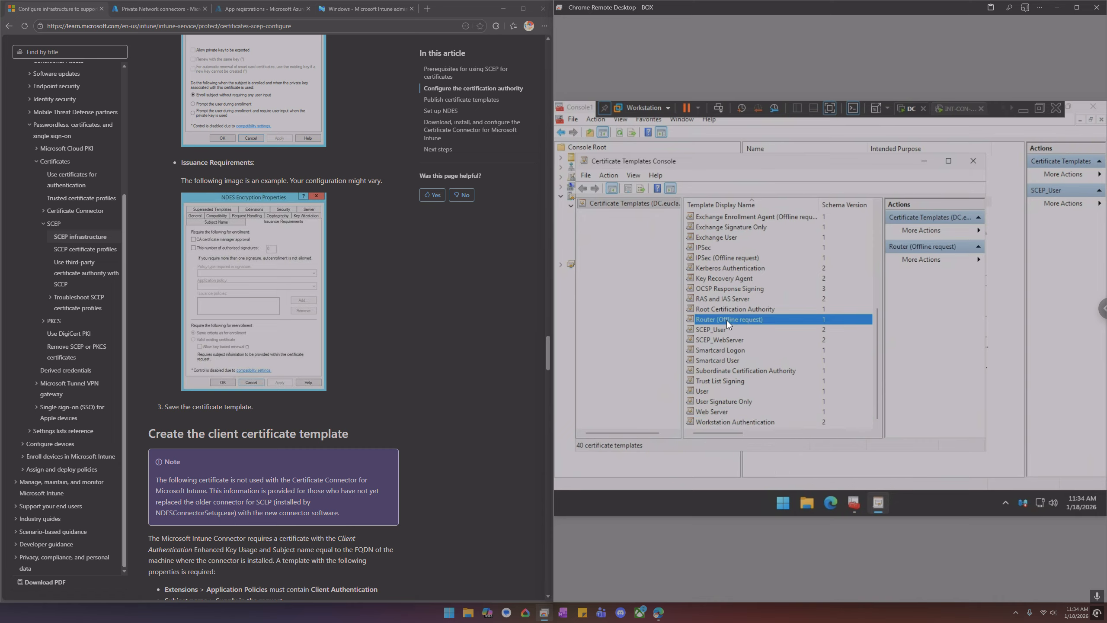
right_click(719, 278)
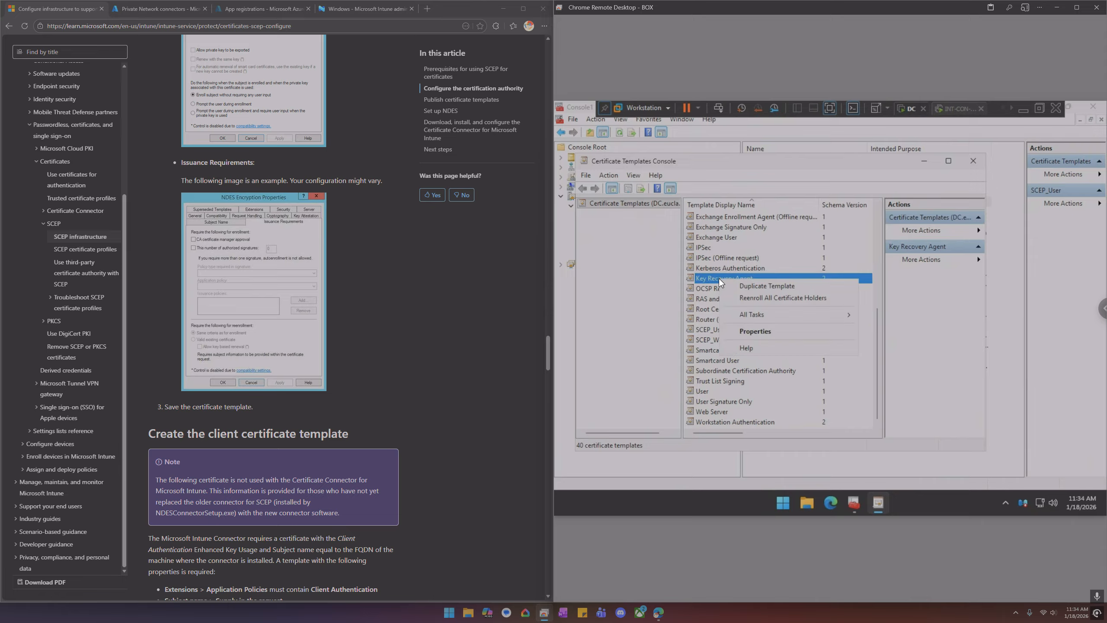
left_click(973, 161)
left_click(969, 161)
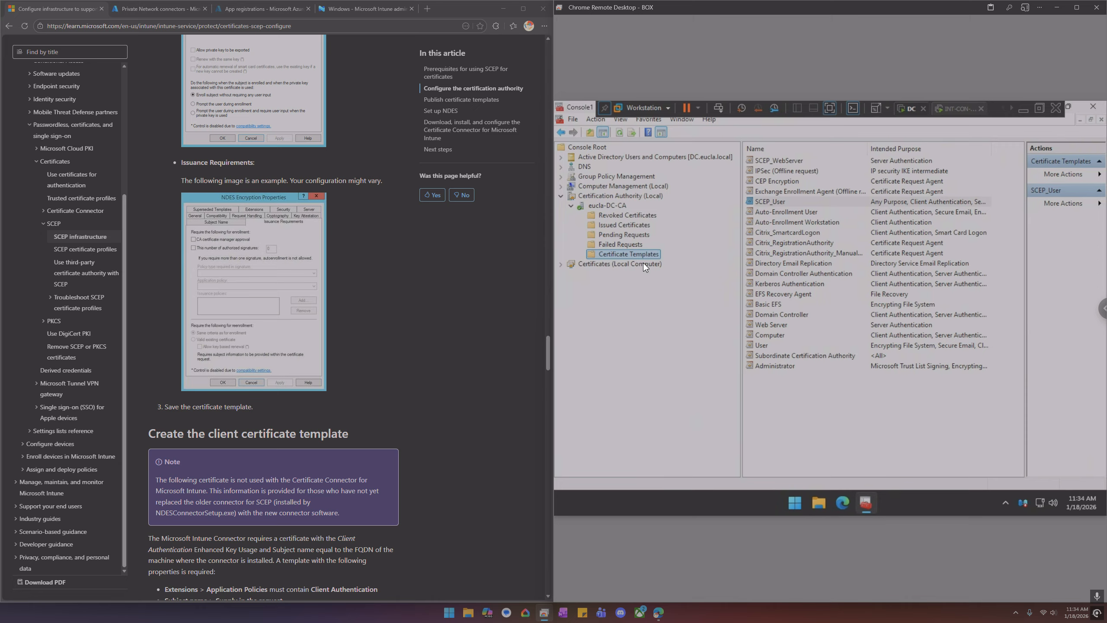
Try to add a new certificate template to issue, cancelling the template selection dialog
right_click(640, 251)
mouse_move(685, 276)
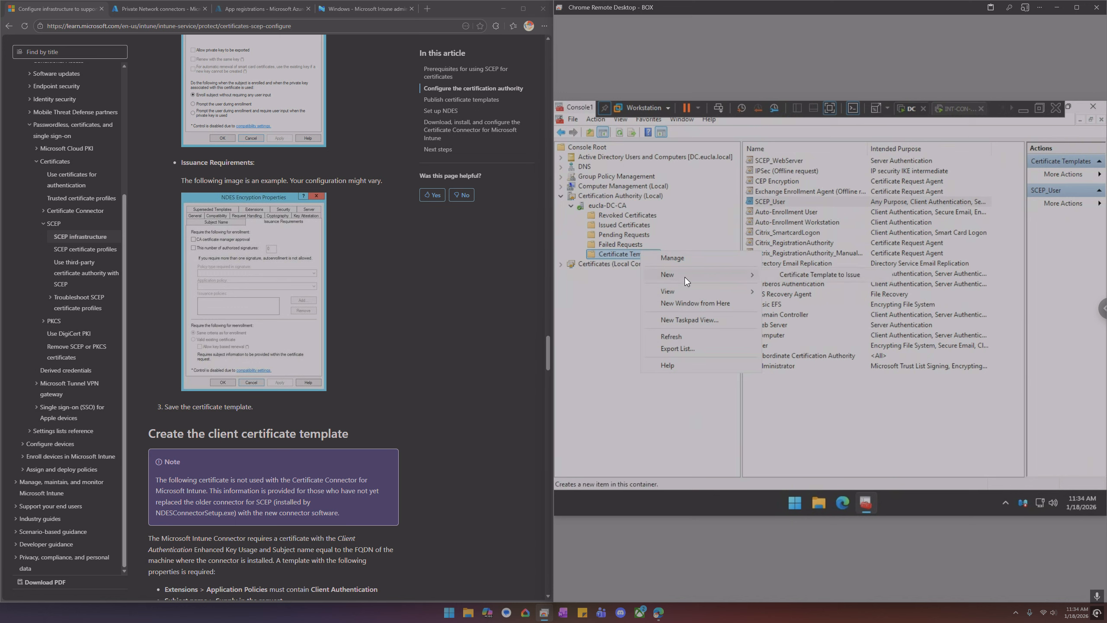
left_click(834, 276)
scroll(760, 325, "down", 3)
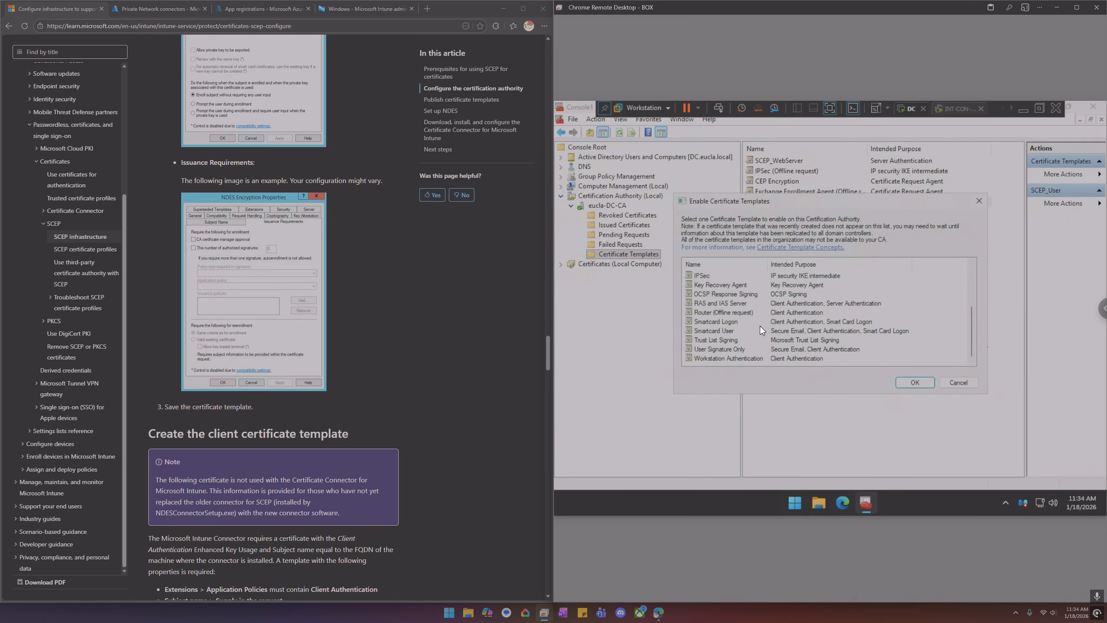
left_click(963, 382)
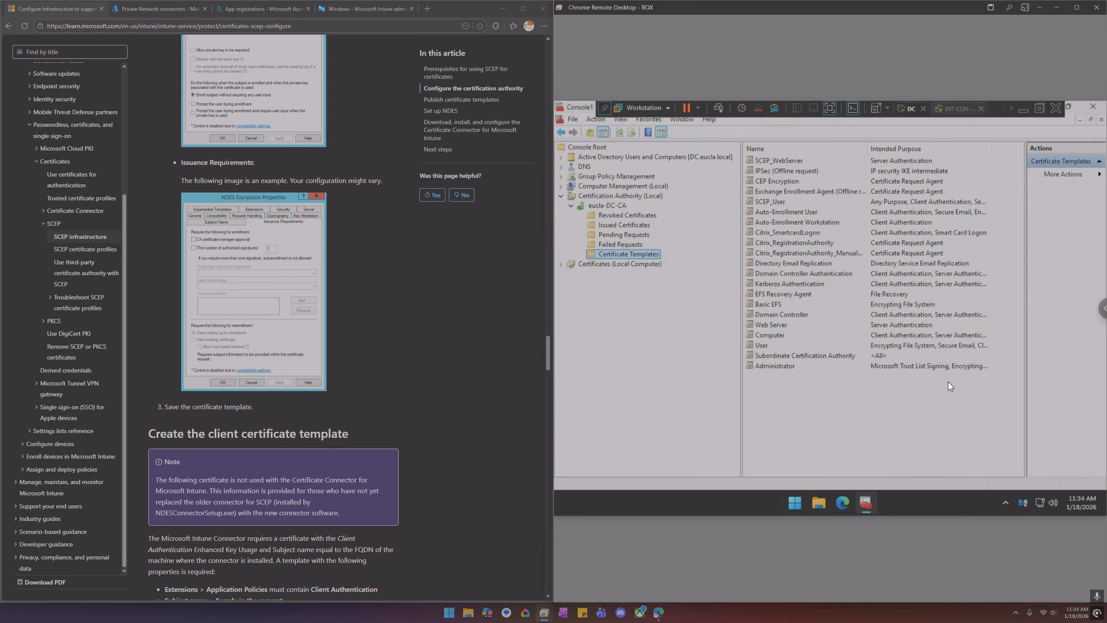
Open the svr-ndes user account in the domain's Users container and check its group memberships
left_click(560, 197)
left_click(561, 157)
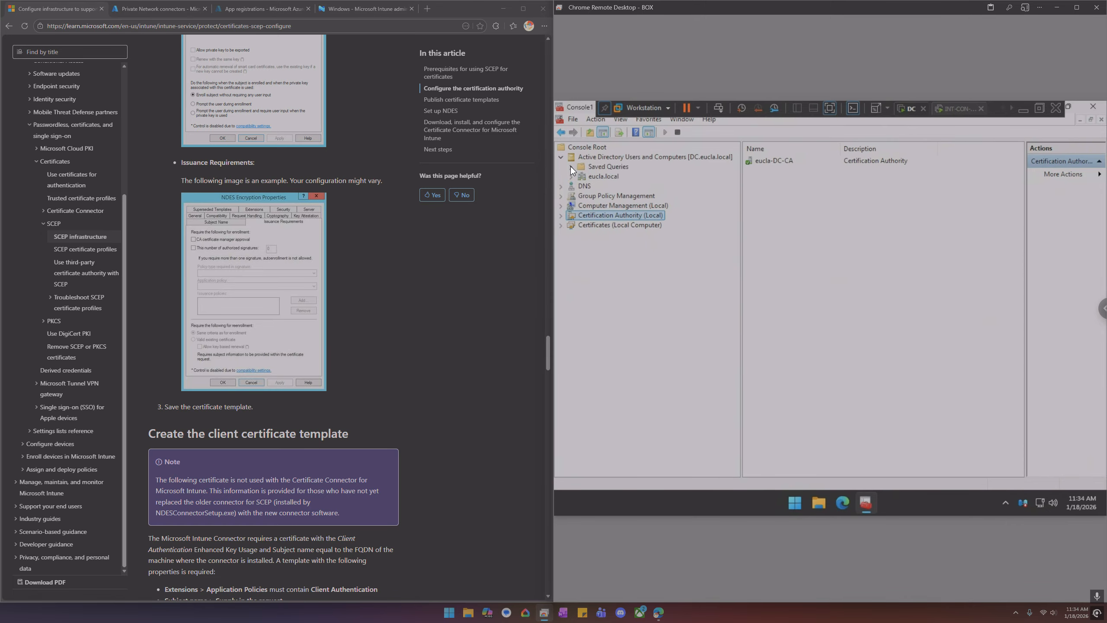
left_click(572, 176)
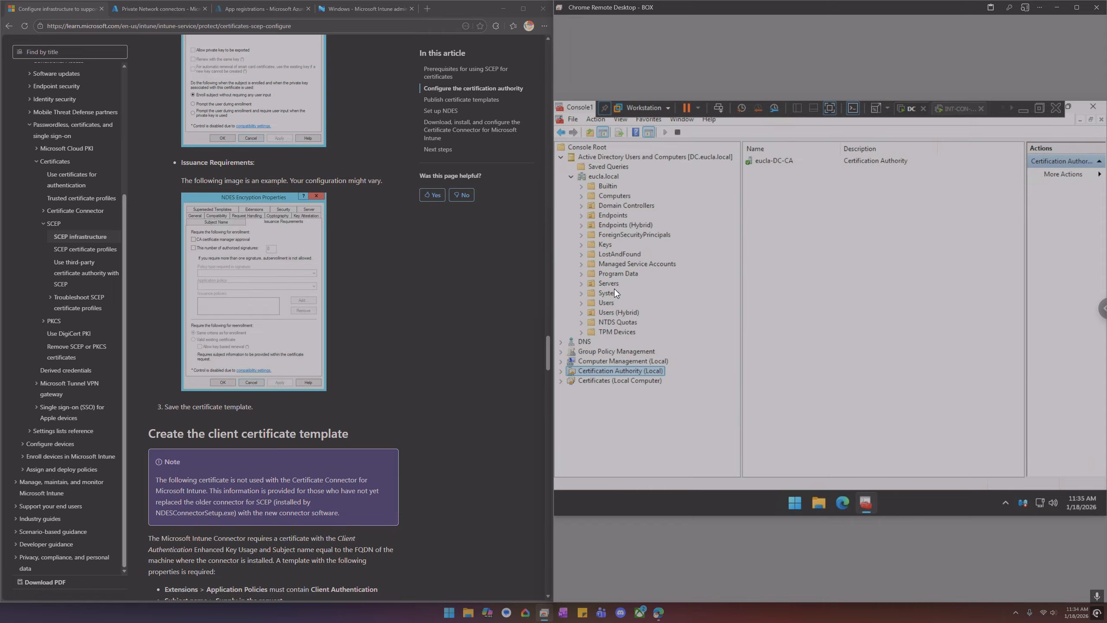
left_click(614, 301)
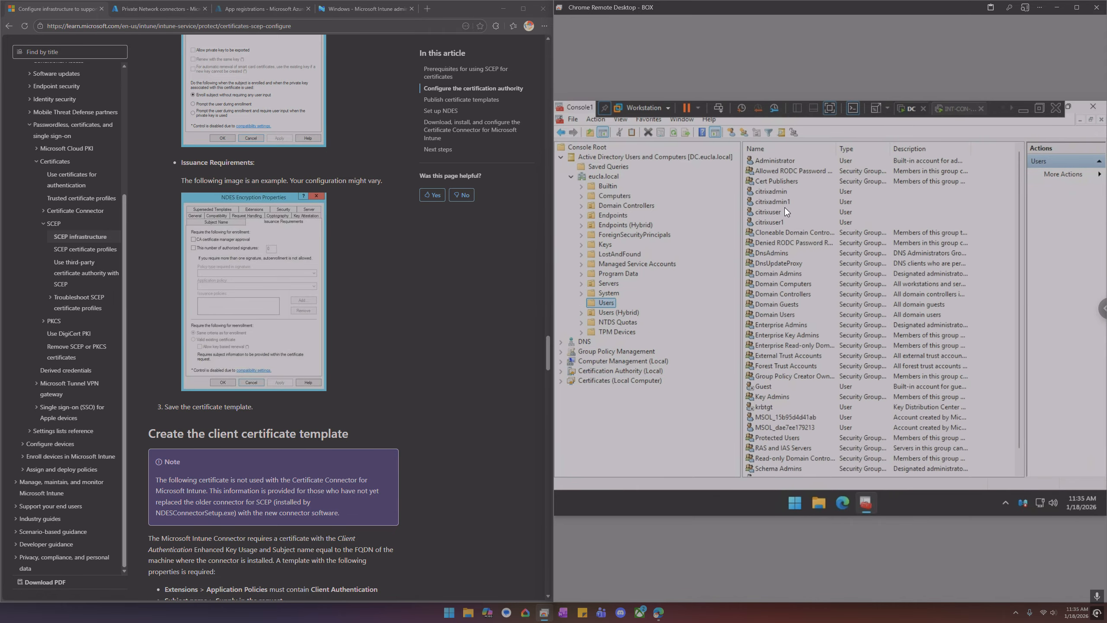
scroll(777, 284, "down", 1)
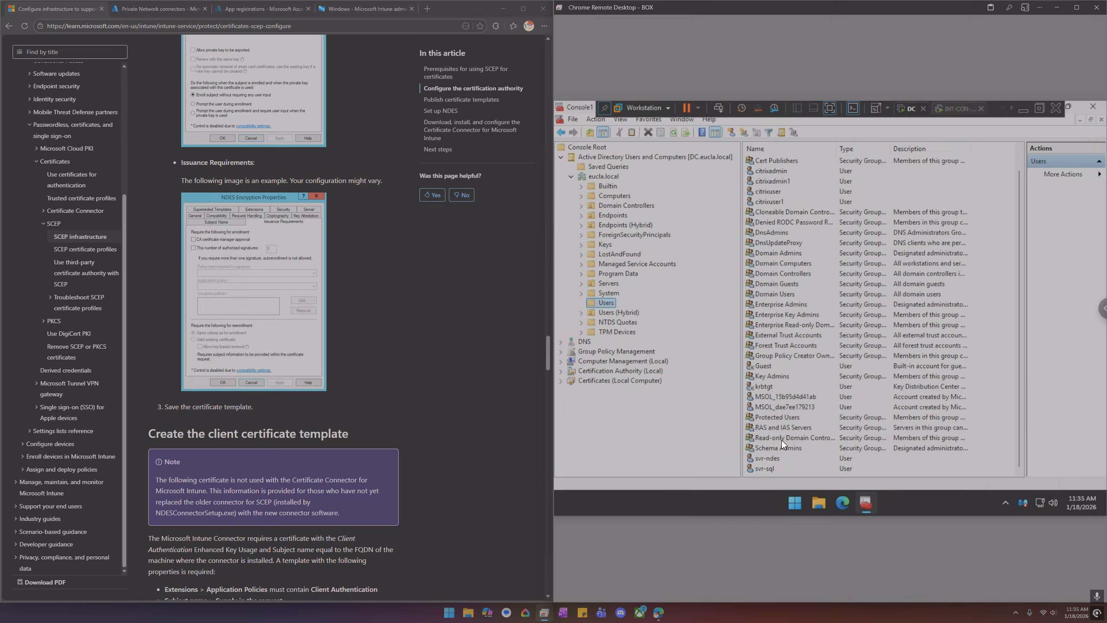
double_click(767, 457)
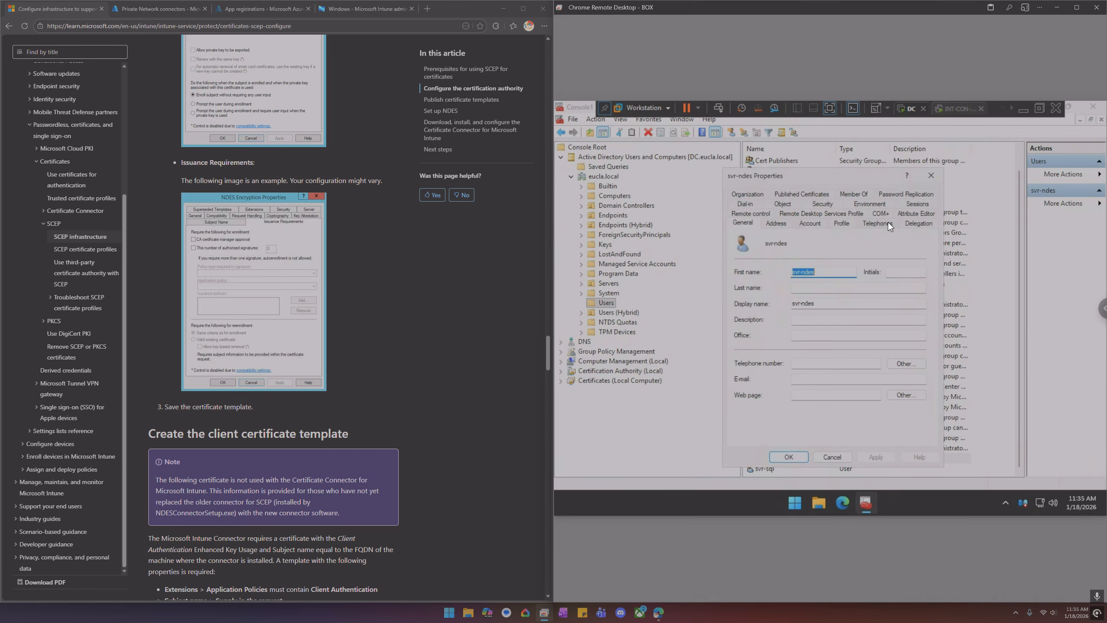
left_click(857, 196)
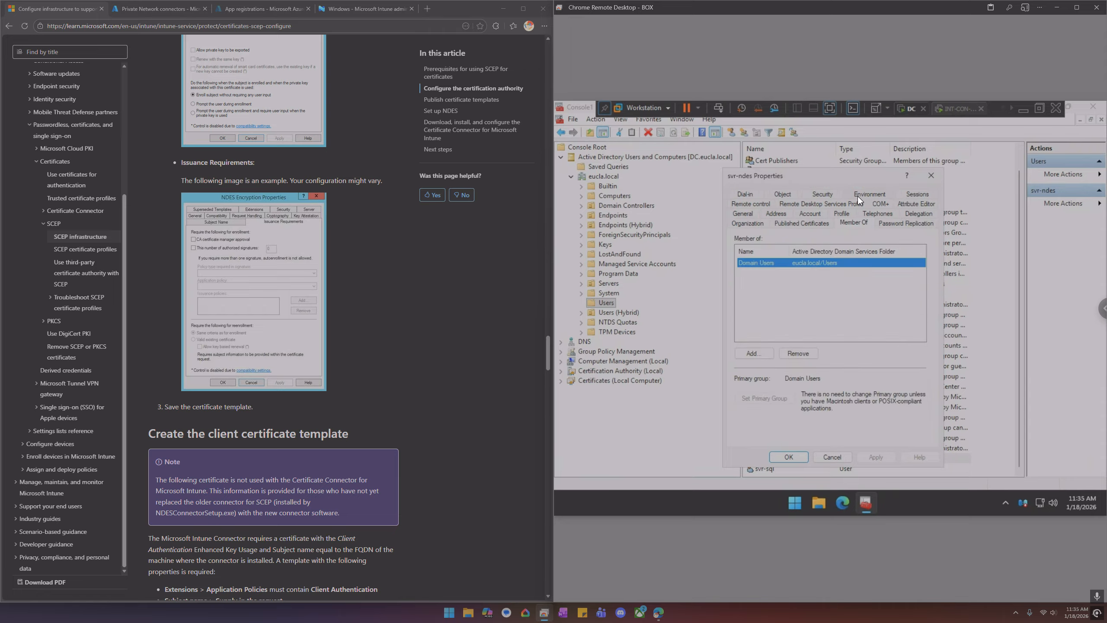
left_click(931, 175)
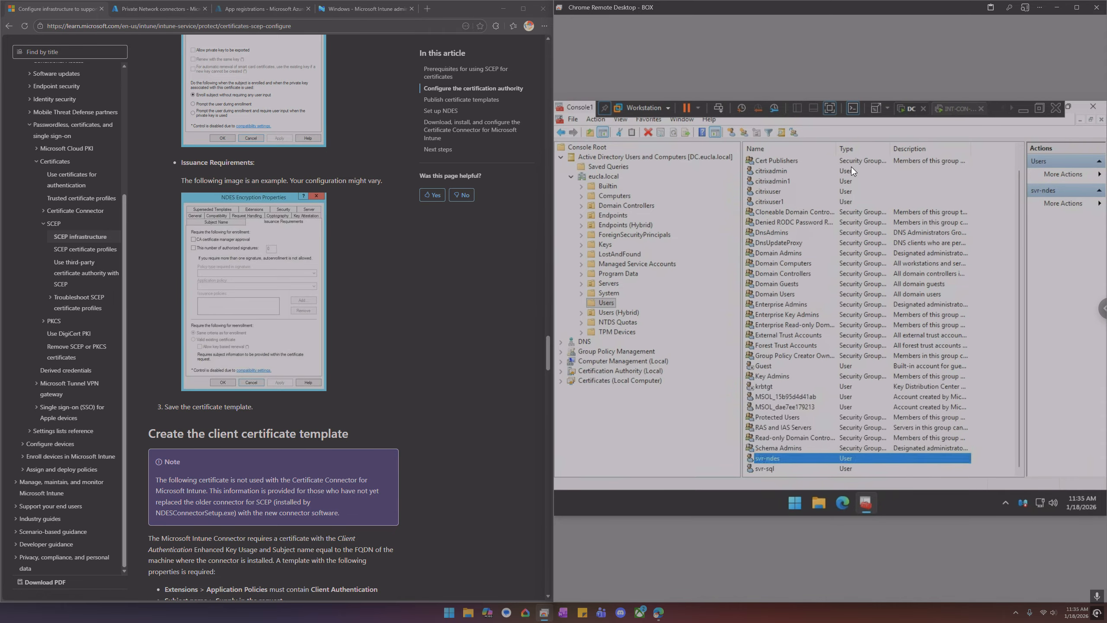
Open the svr-acct-settings GPO linked to the Servers > Intune OU in Group Policy Management and view its settings report
left_click(573, 173)
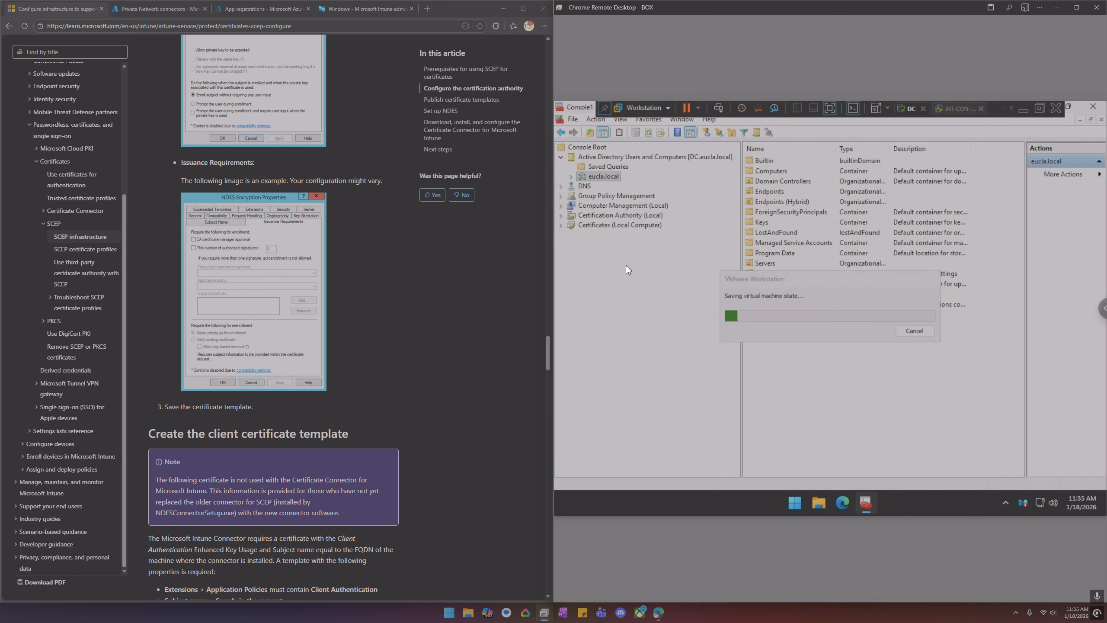
left_click_drag(754, 278, 1093, 449)
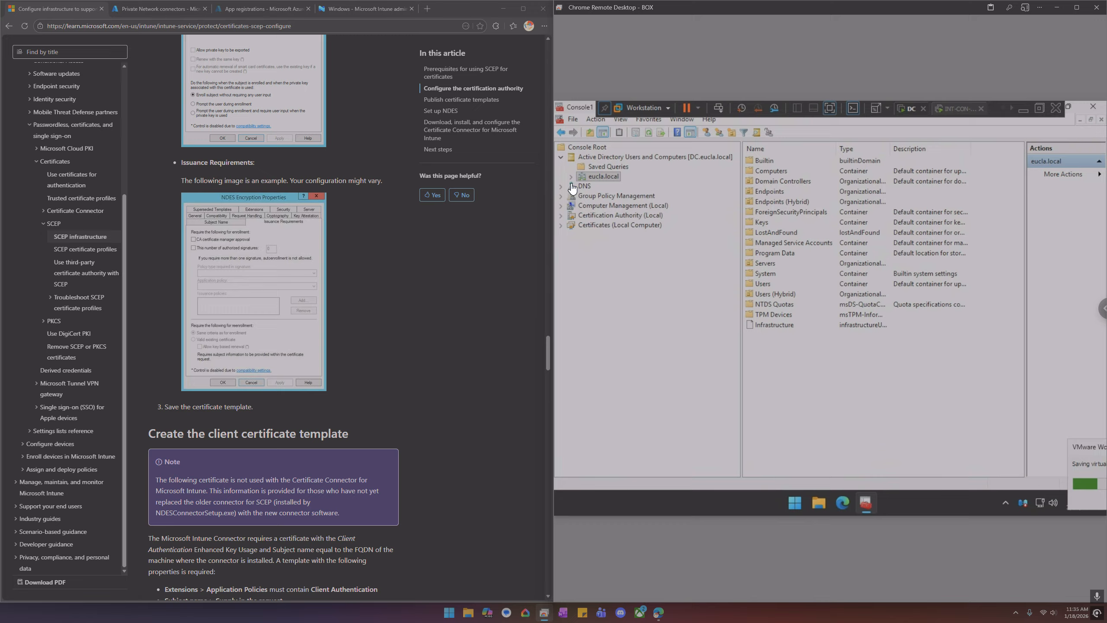
left_click(561, 196)
left_click(561, 197)
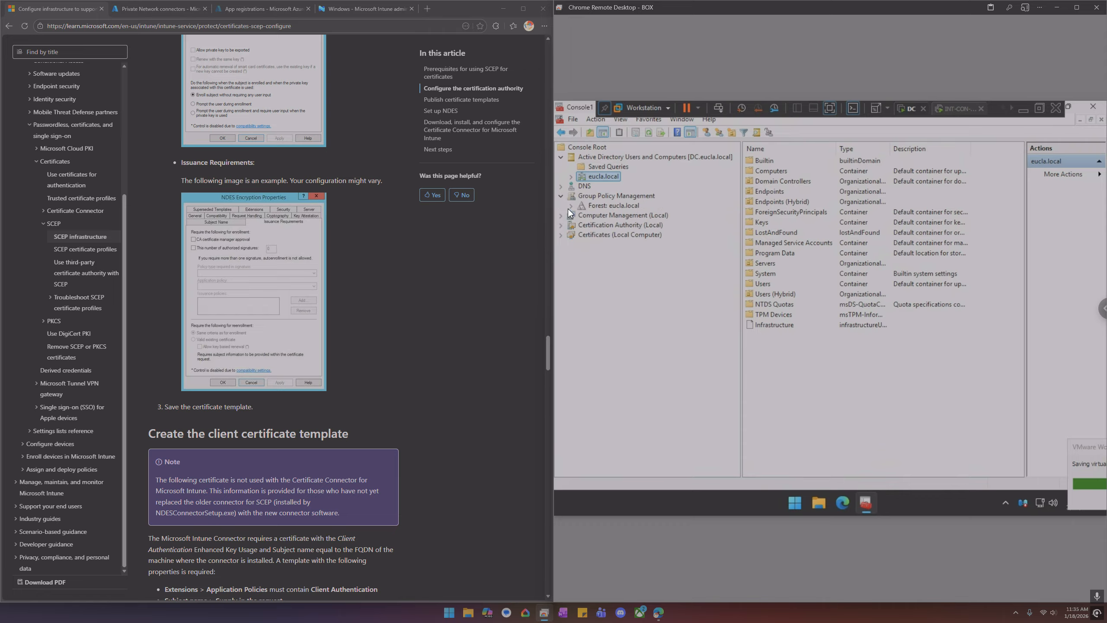
left_click(568, 208)
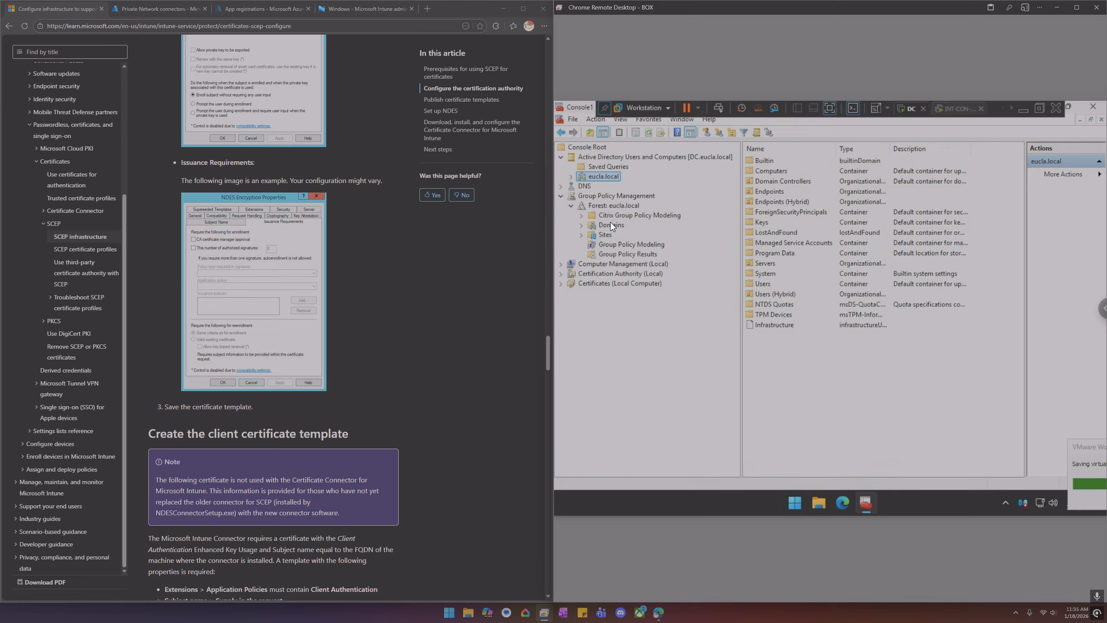
double_click(611, 223)
left_click(622, 236)
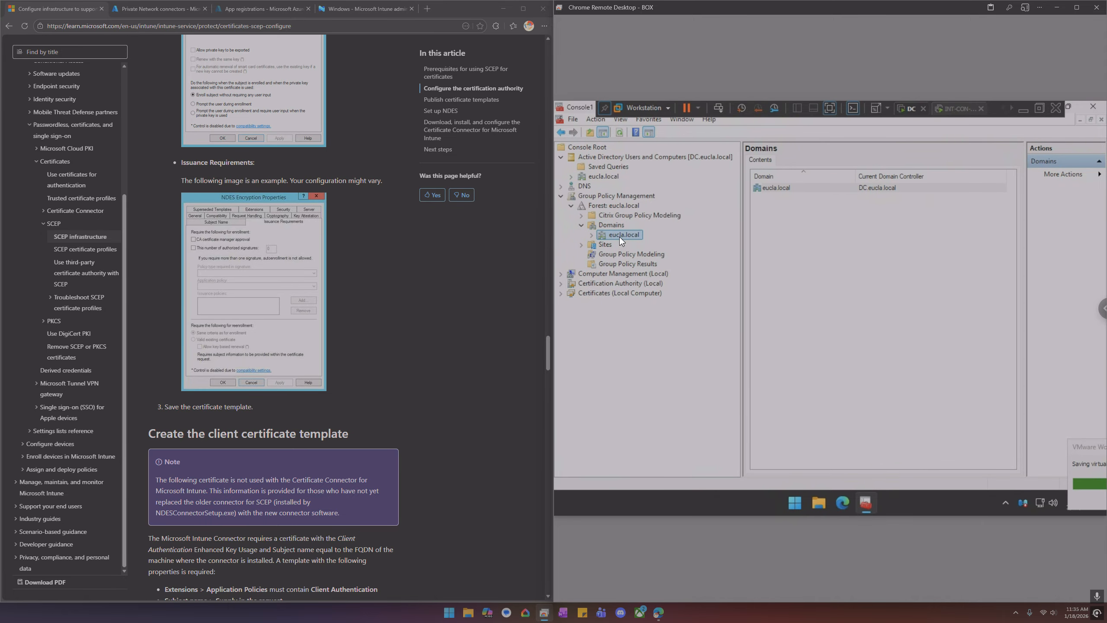
double_click(622, 238)
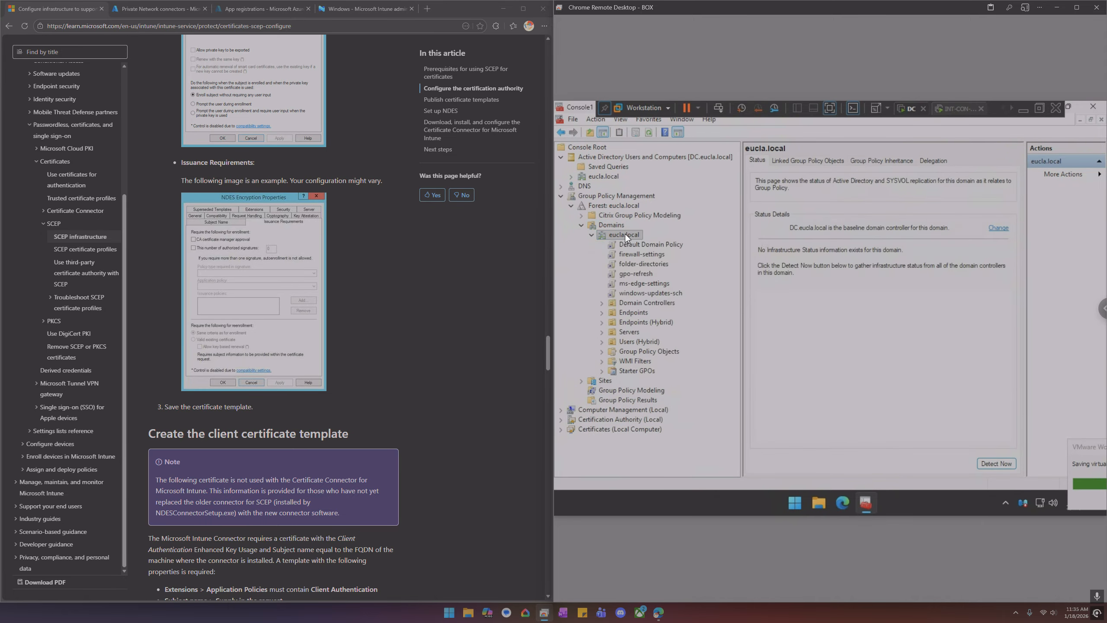
double_click(633, 331)
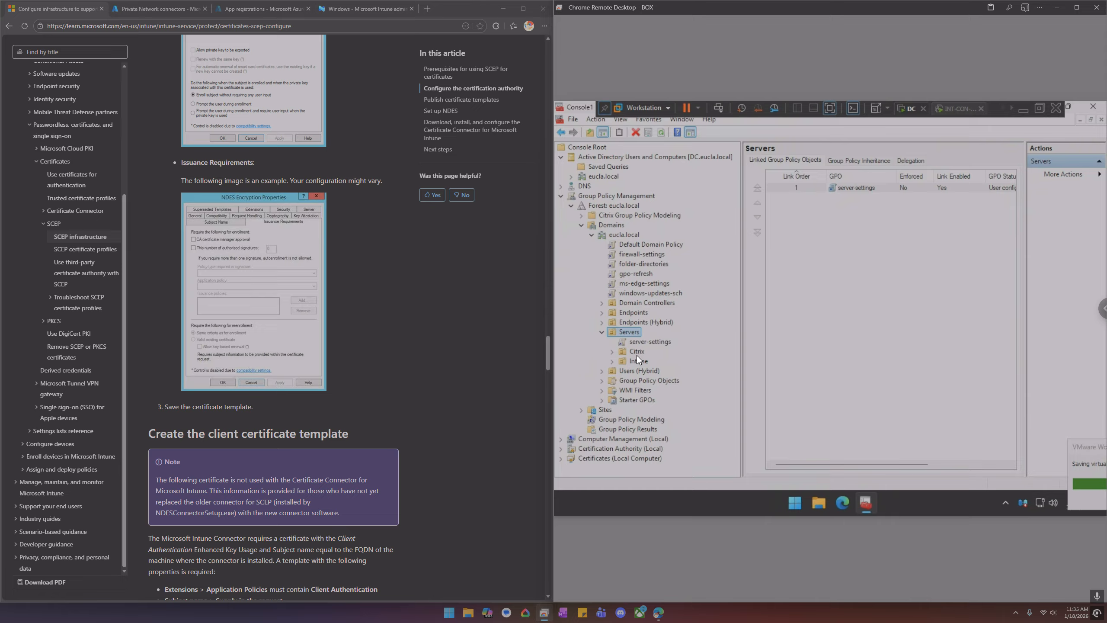
double_click(638, 360)
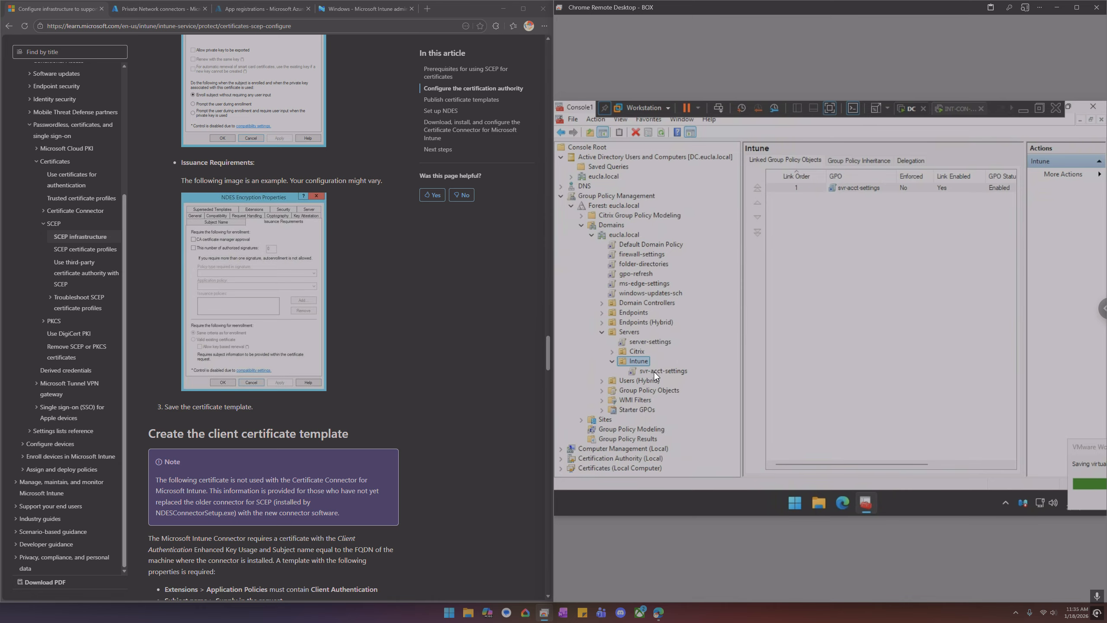
left_click(653, 371)
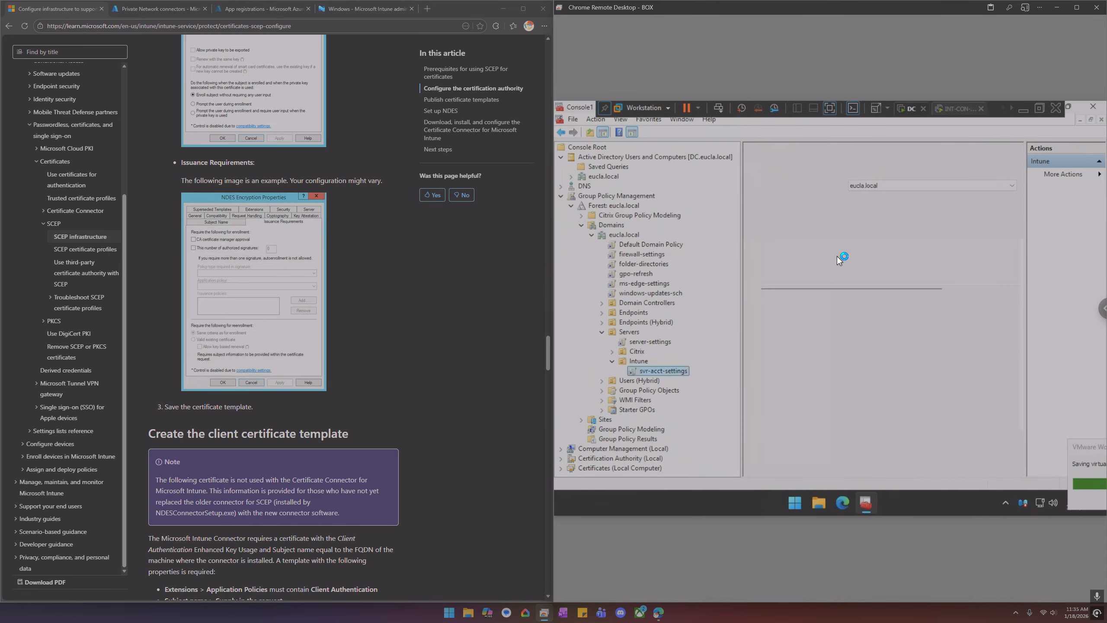
left_click(809, 160)
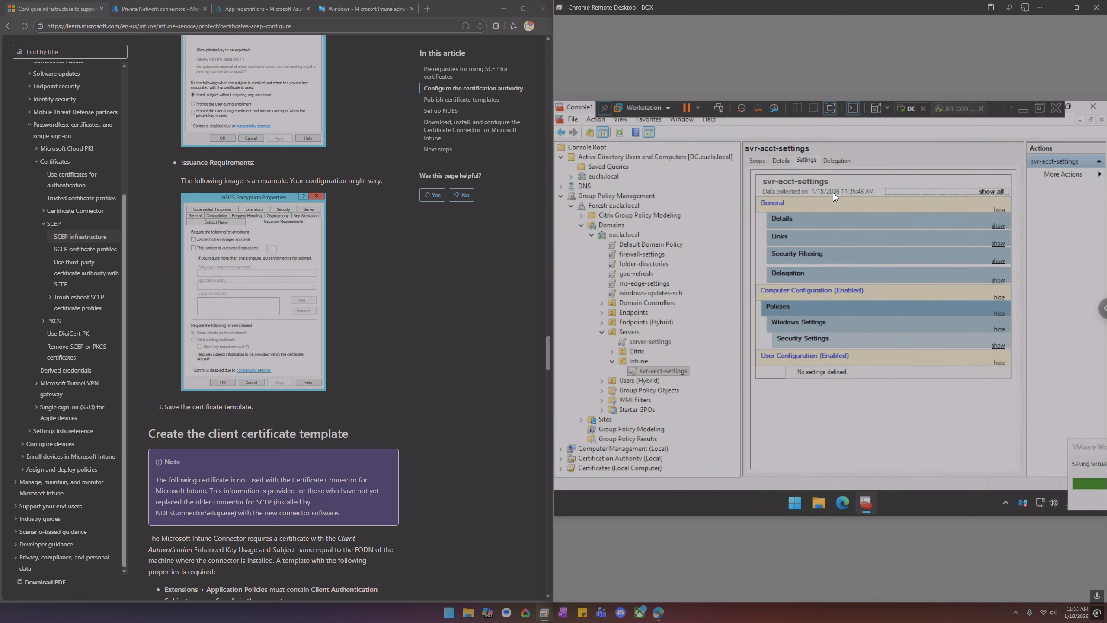
Set the svr-acct-settings GPO status to User configuration settings disabled
left_click(763, 161)
left_click(779, 161)
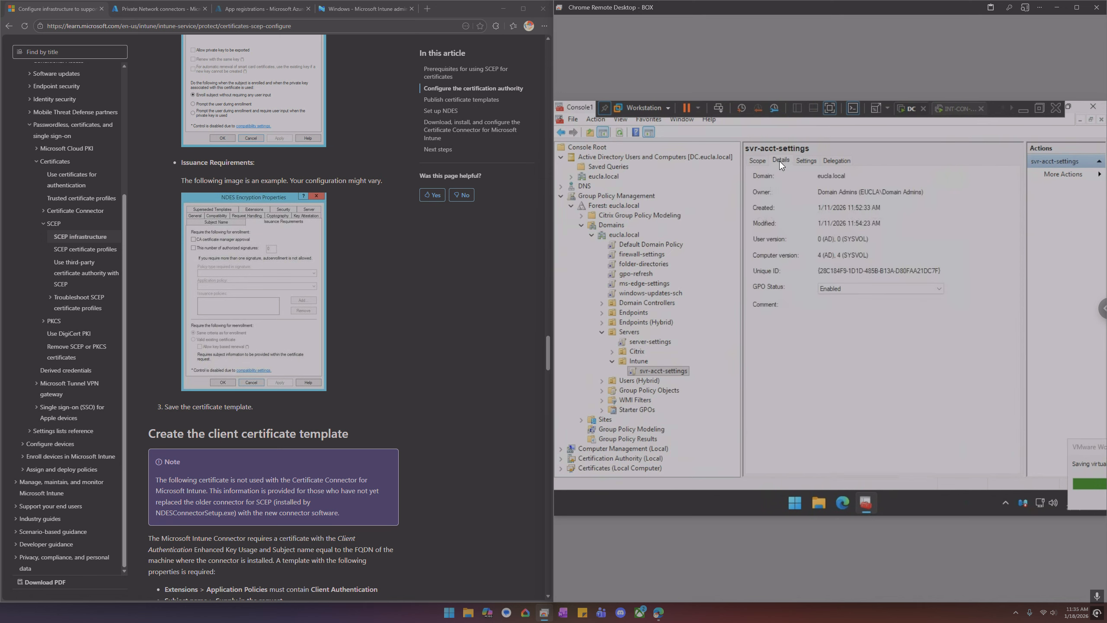
left_click(841, 288)
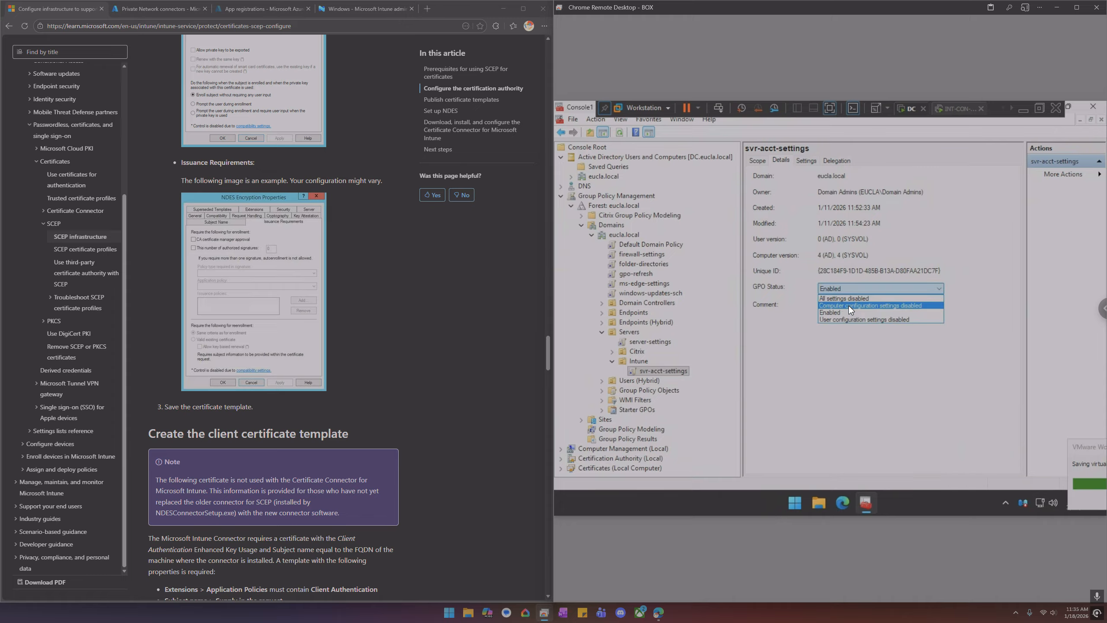
left_click(852, 318)
left_click(850, 321)
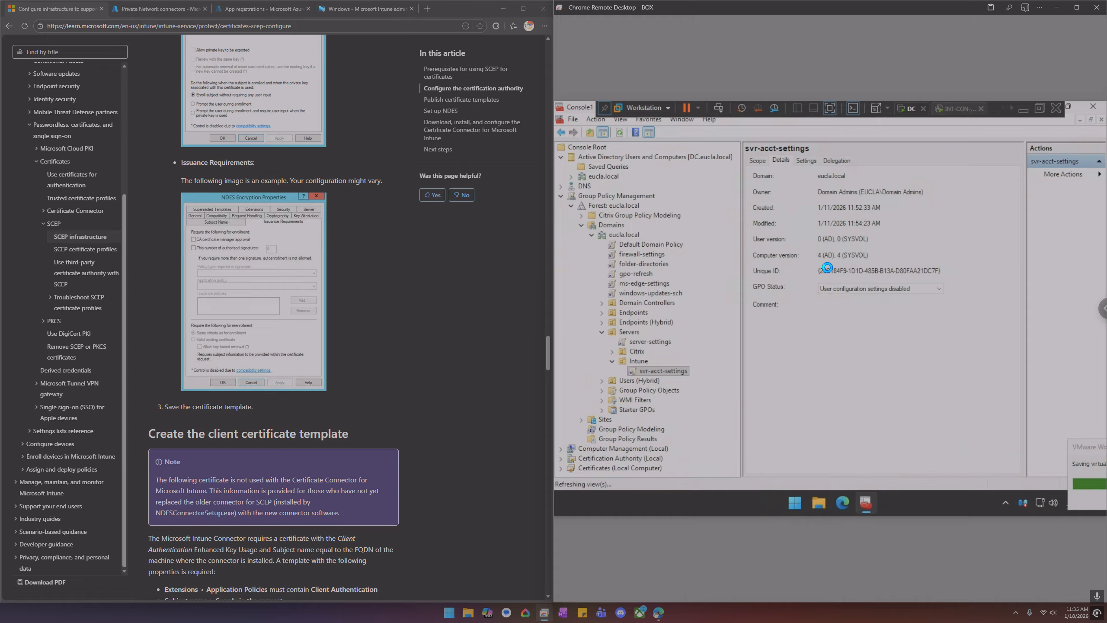
Expand the full settings report of the GPO and examine its Log on as a service user rights assignment
left_click(806, 161)
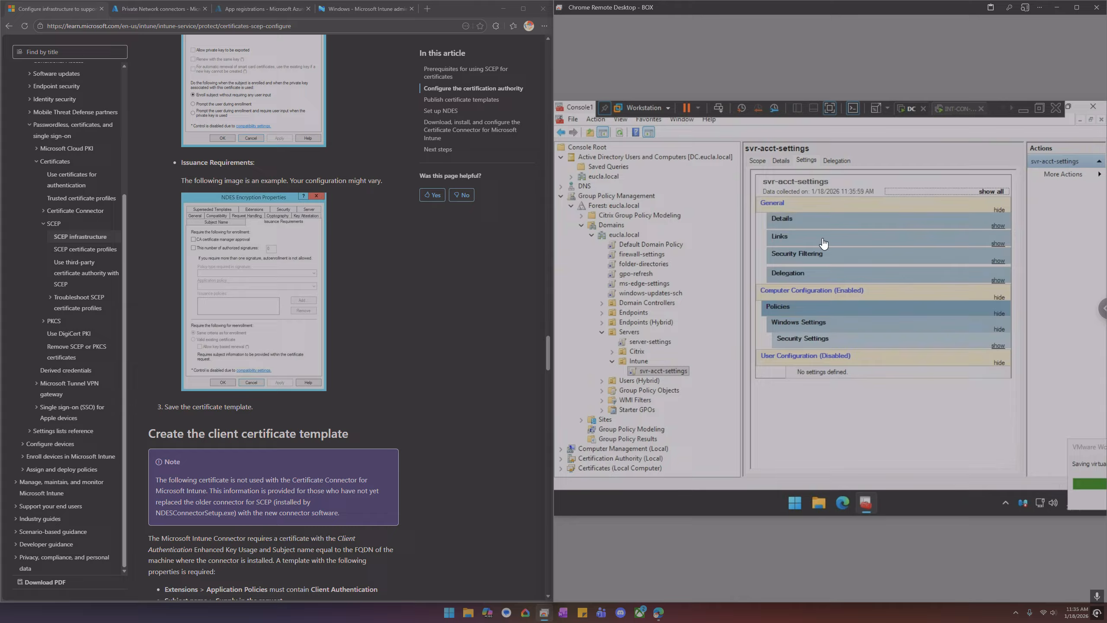
left_click(992, 192)
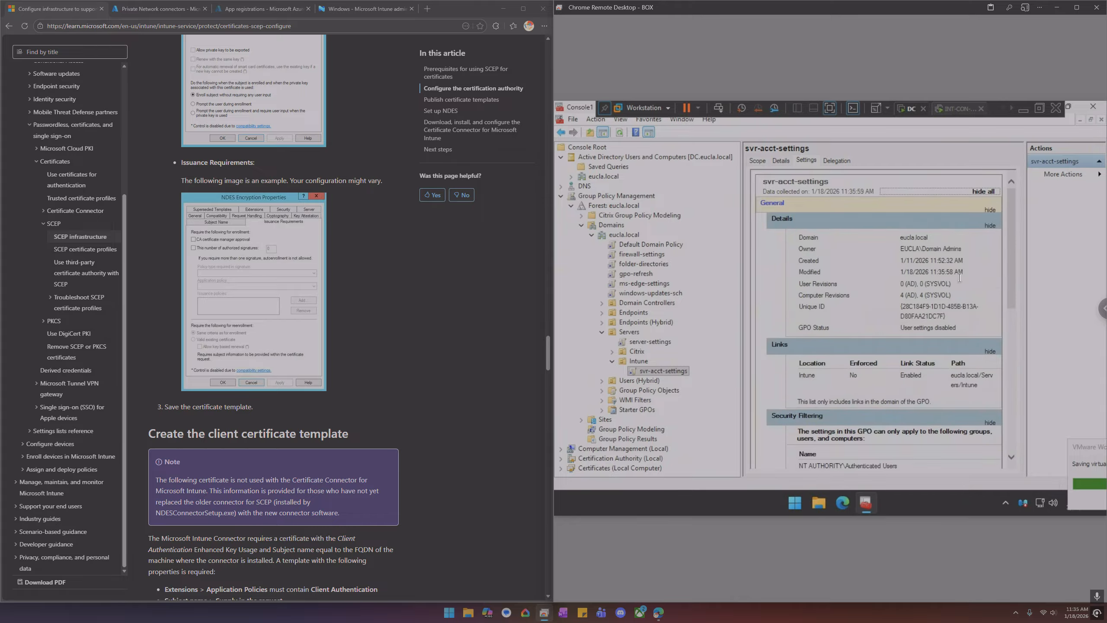
scroll(958, 279, "down", 10)
scroll(957, 279, "down", 2)
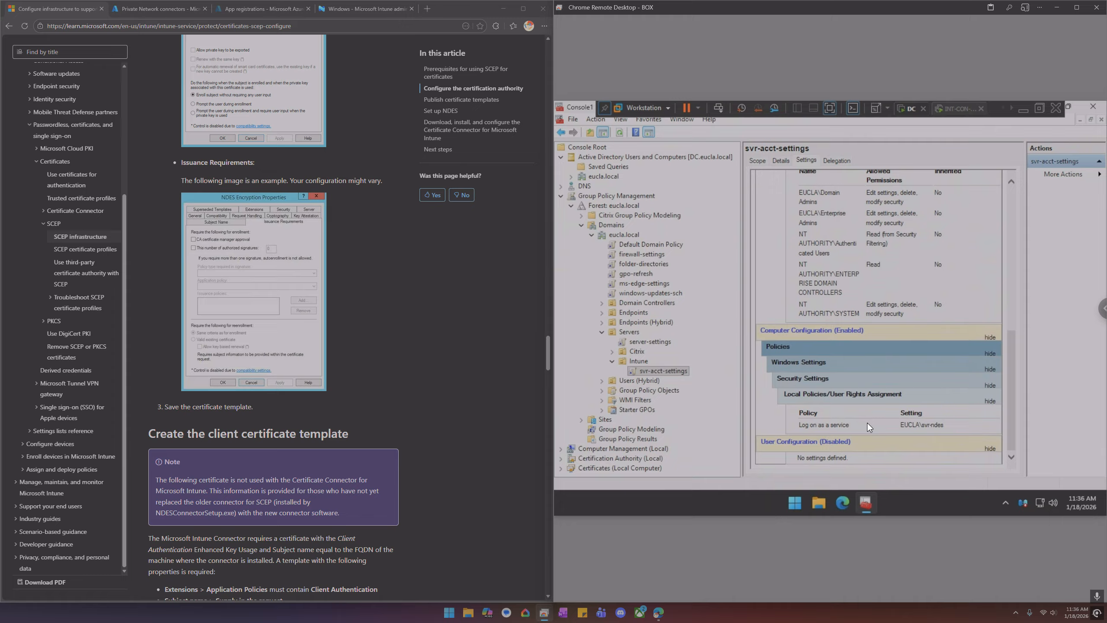
left_click_drag(964, 423, 901, 428)
left_click(559, 196)
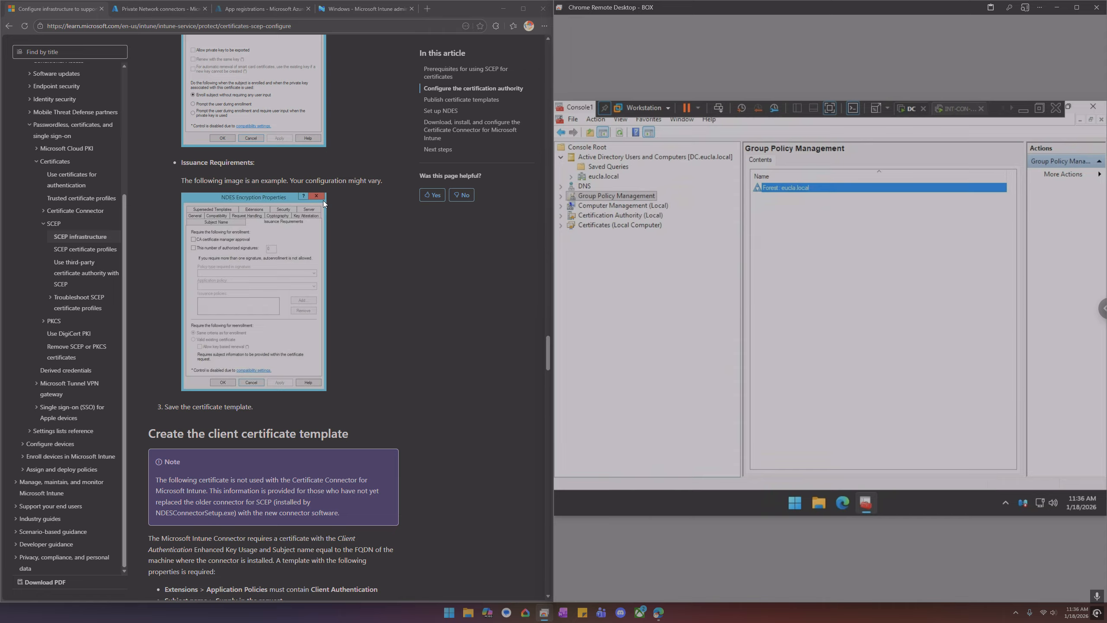
Switch to the INT-CON-CERT-2 machine and dismiss the Shutdown Event Tracker with reason Other Failure: System Unresponsive
left_click(1011, 114)
left_click(933, 110)
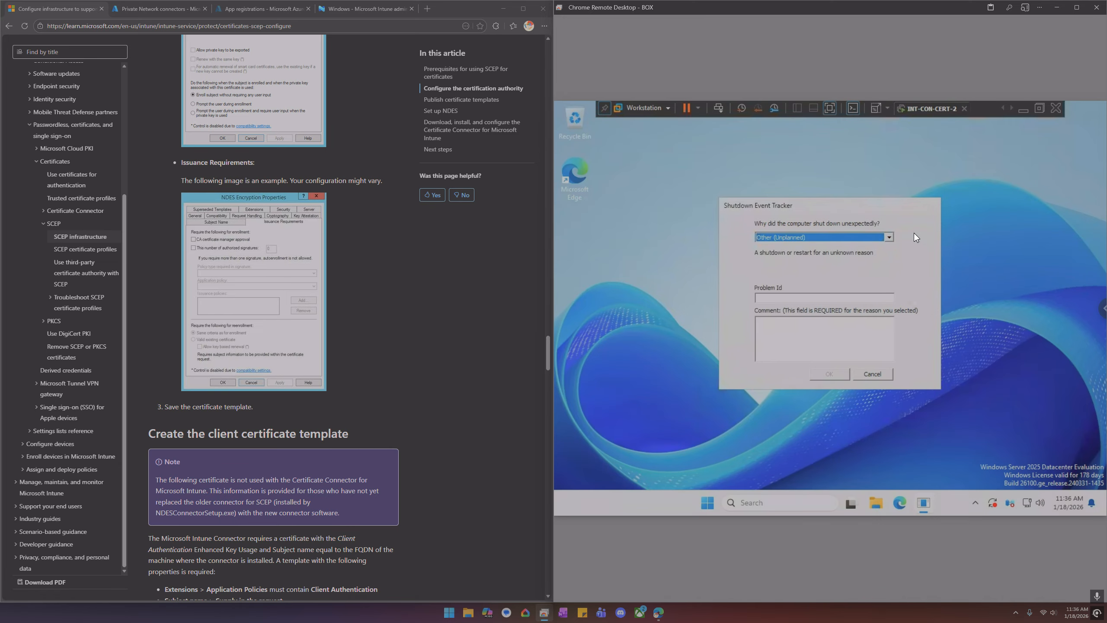
left_click(888, 237)
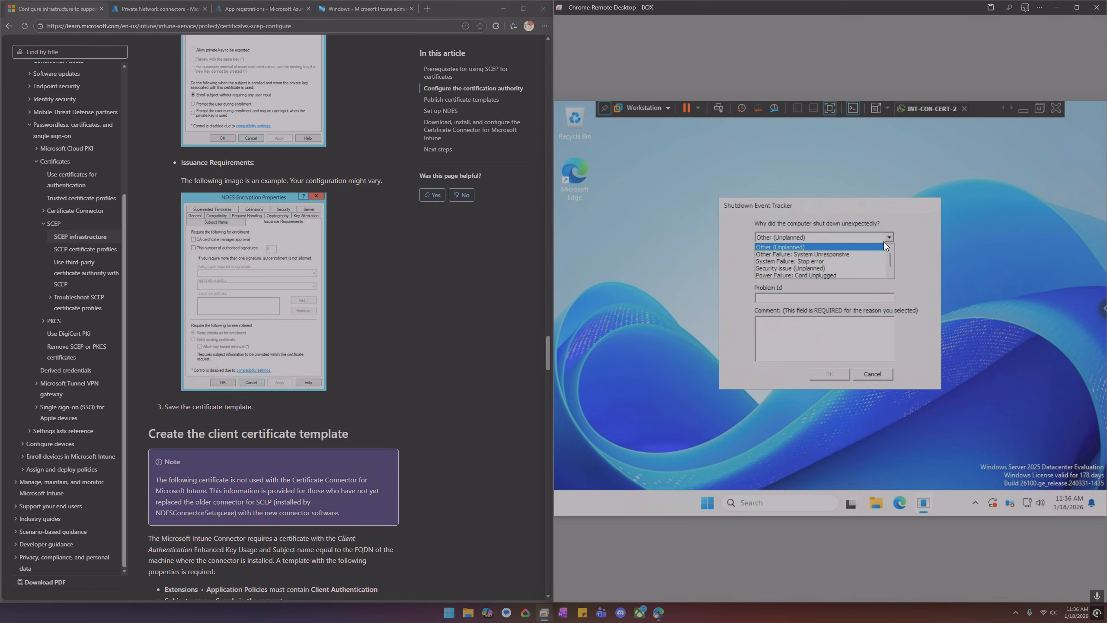
left_click(822, 257)
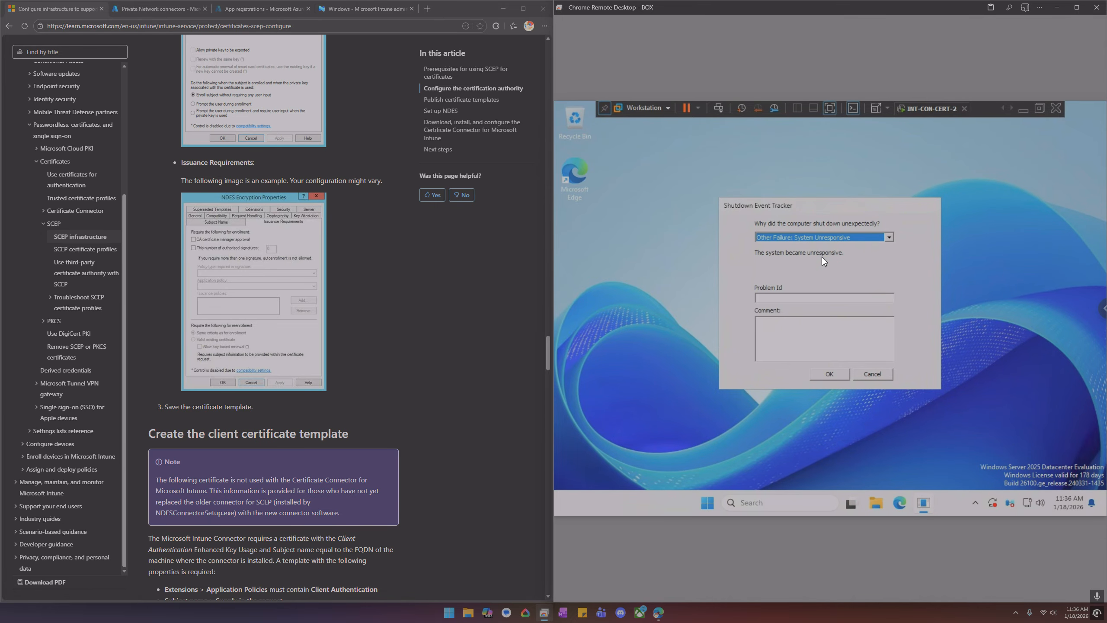
left_click(829, 373)
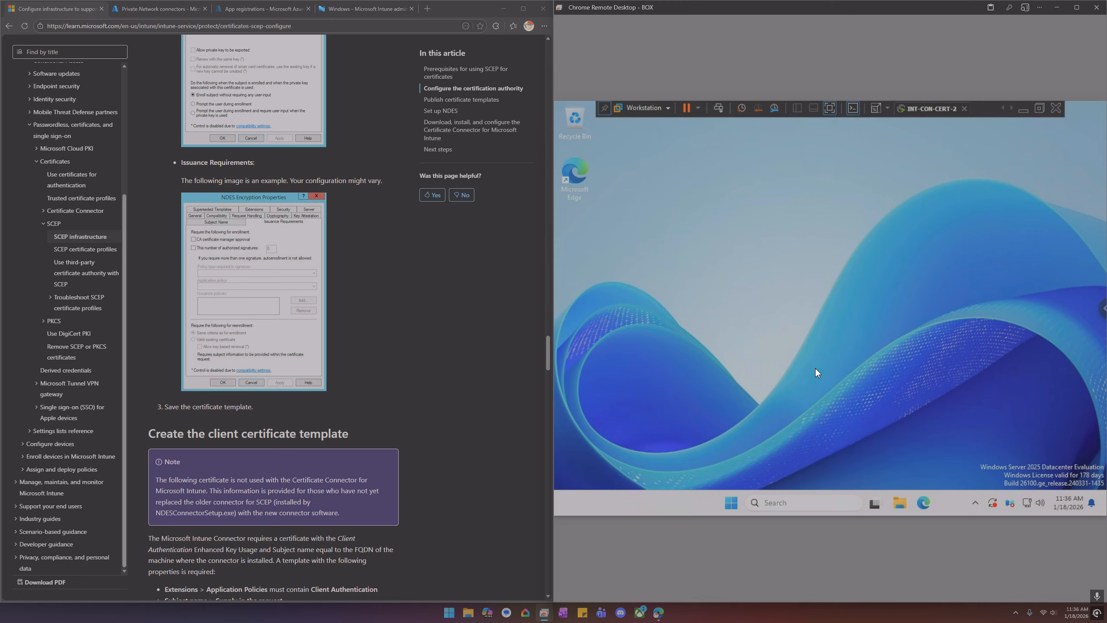
Open Server Manager on INT-CON-CERT-2, start the Add Roles and Features Wizard and continue past Before You Begin
left_click(731, 505)
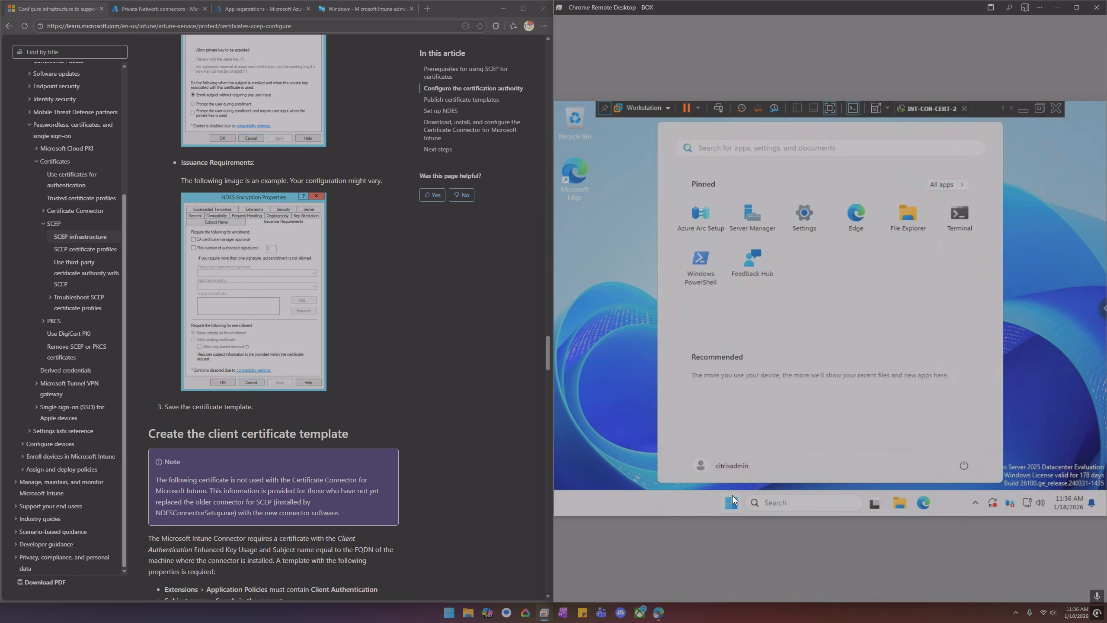
type("ser")
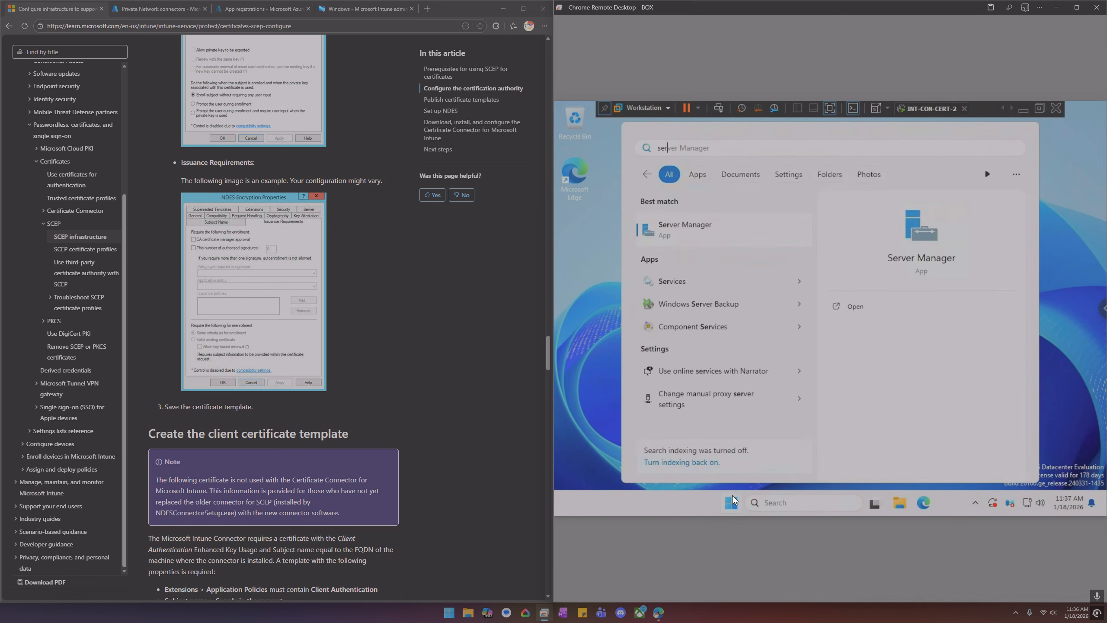
left_click(726, 233)
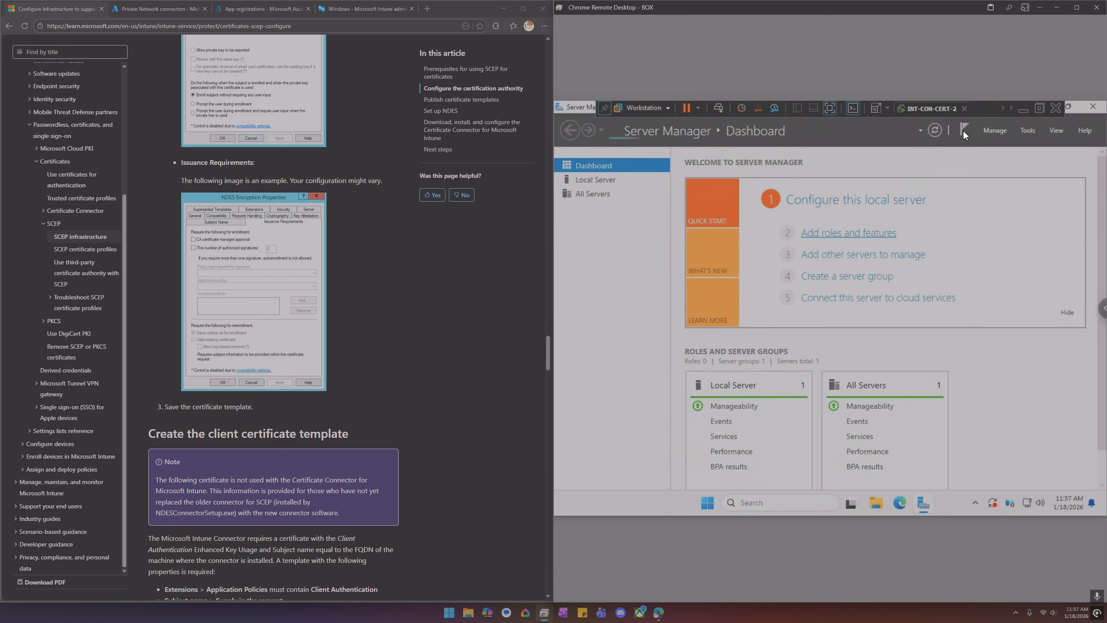
left_click(1002, 108)
left_click(1003, 108)
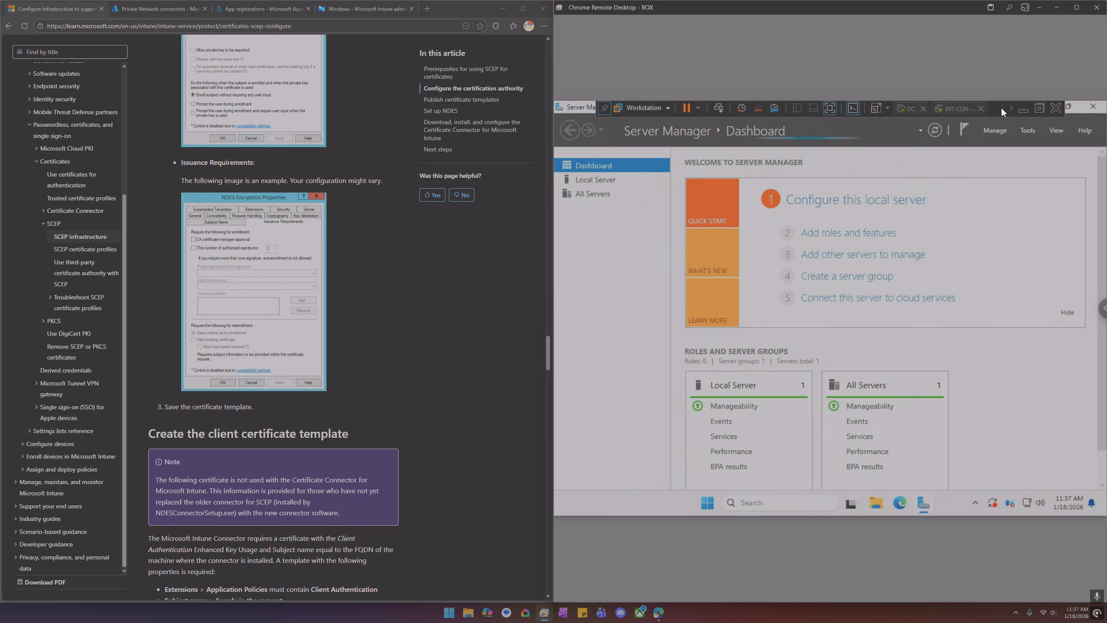
left_click(912, 109)
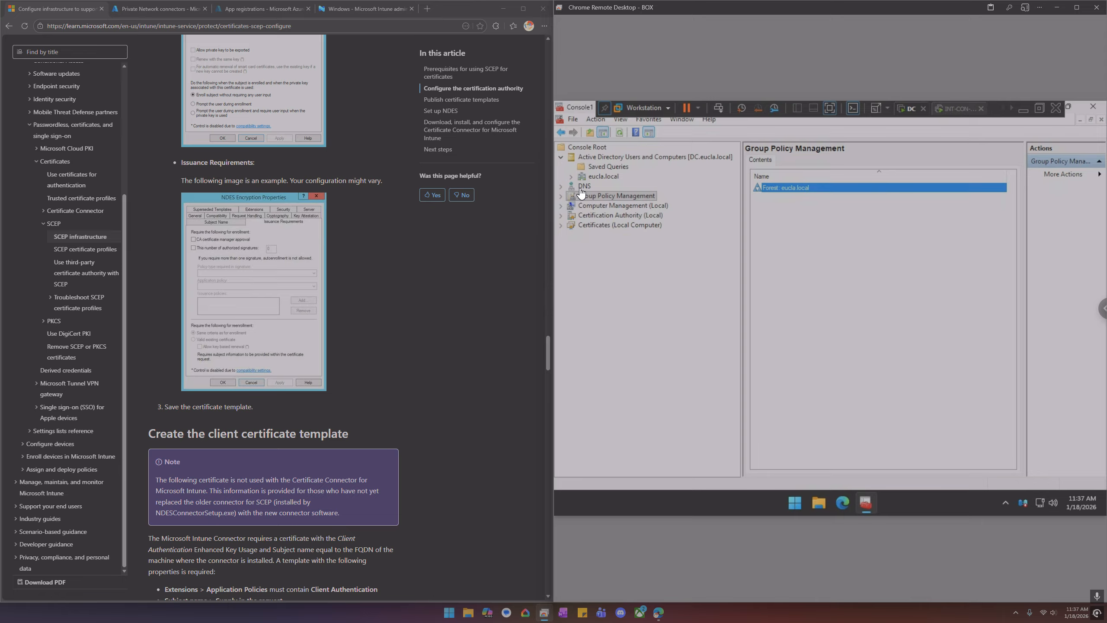
left_click(1011, 110)
left_click(919, 110)
left_click(873, 233)
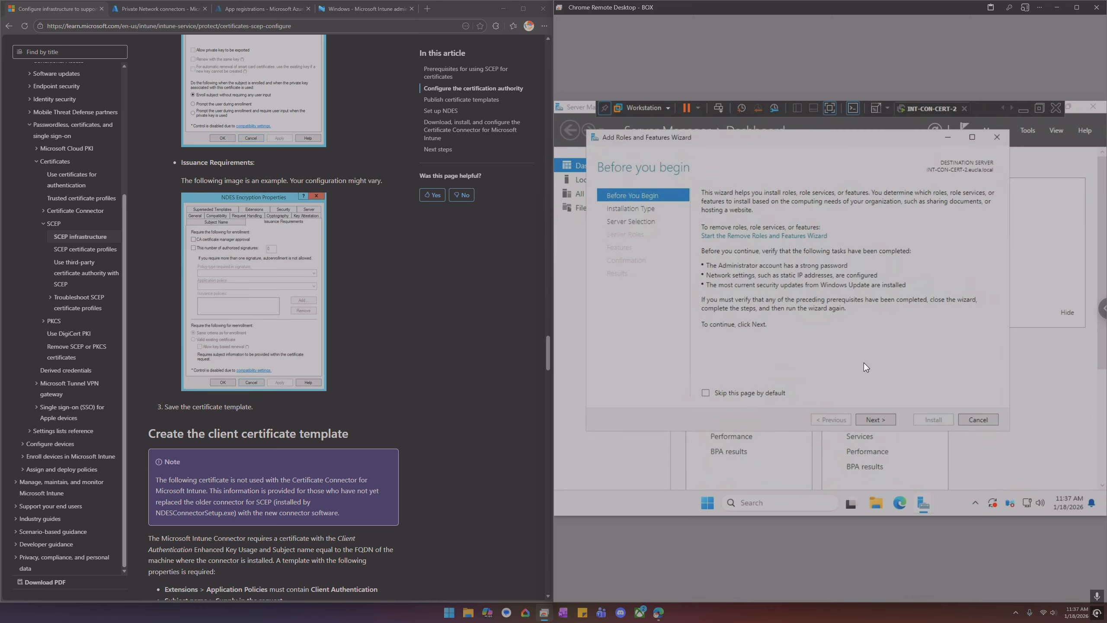
left_click(870, 418)
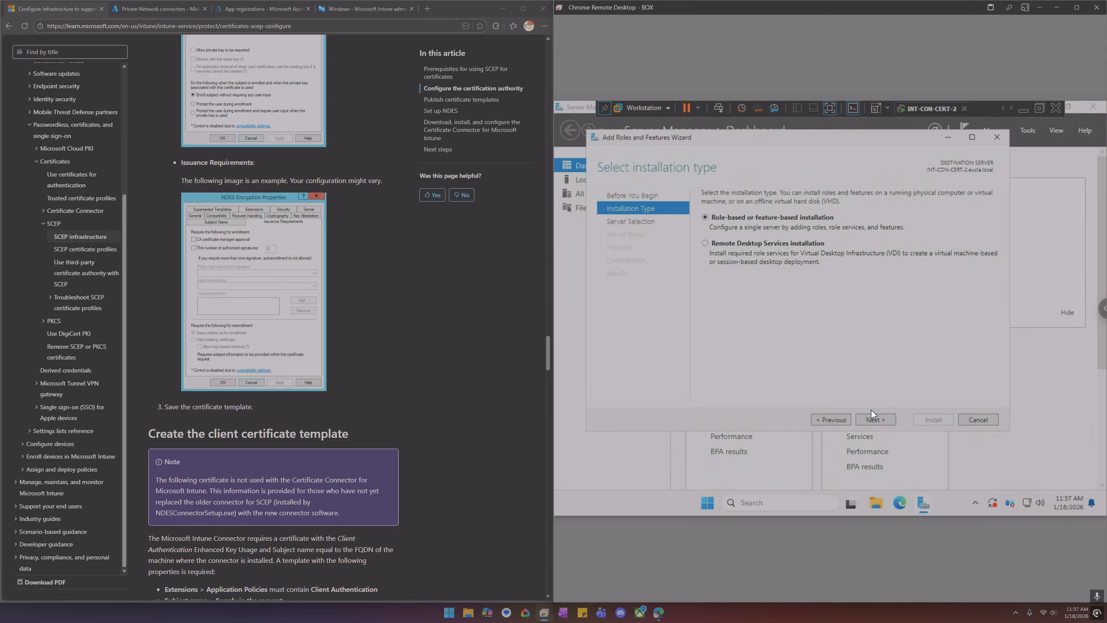
Choose role-based installation and keep INT-CON-CERT-2 as the destination server from the server pool
left_click(879, 418)
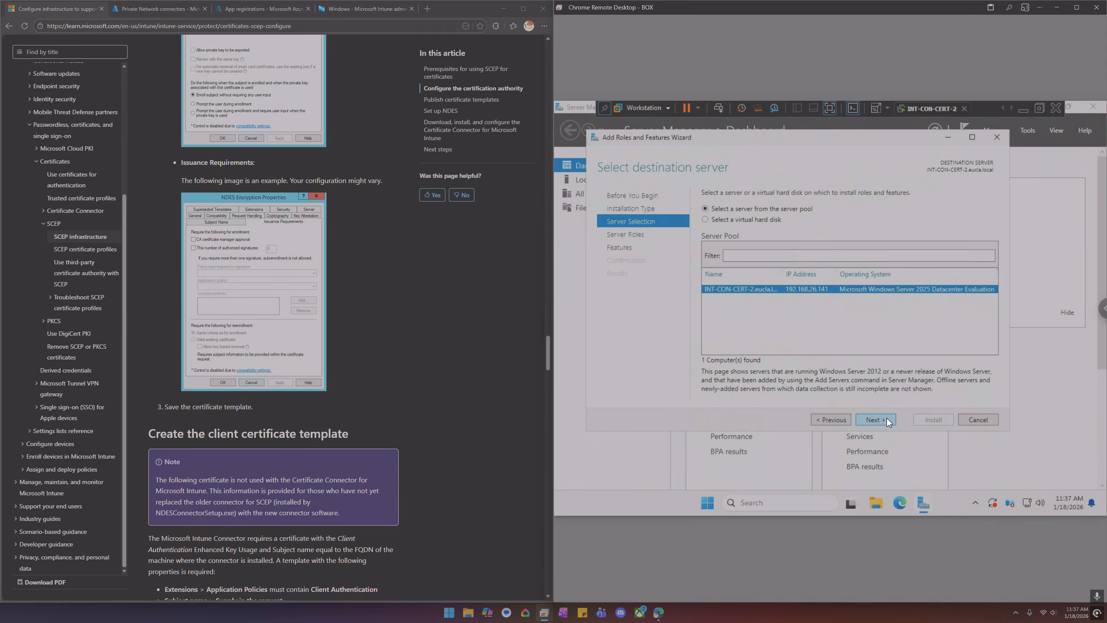
left_click(886, 418)
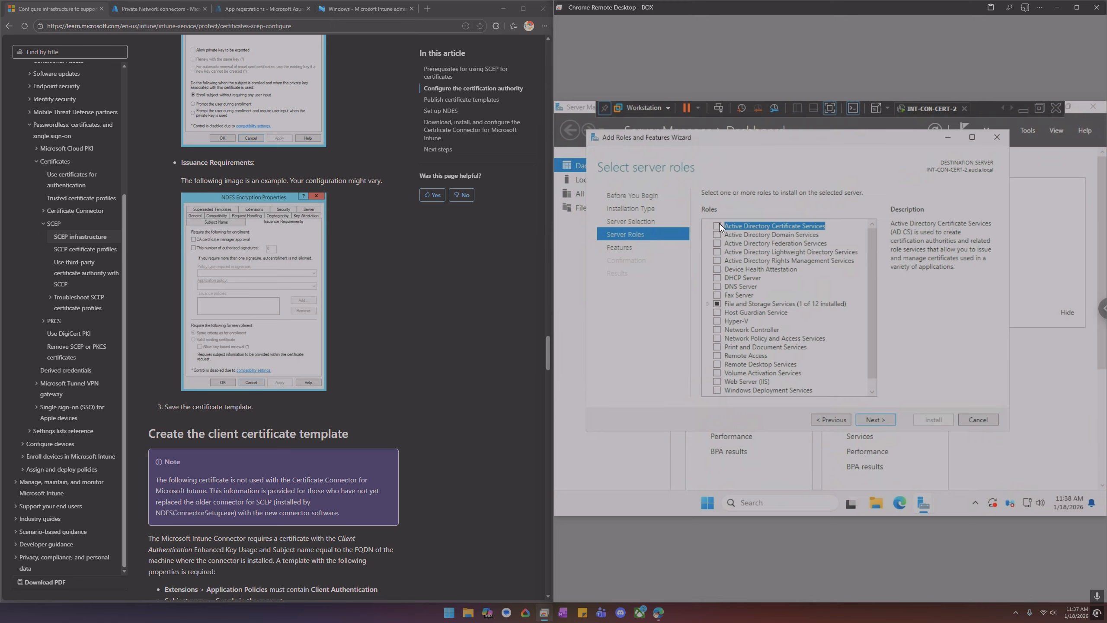
Select the Active Directory Certificate Services role, accept its required management tools, and continue
left_click(719, 224)
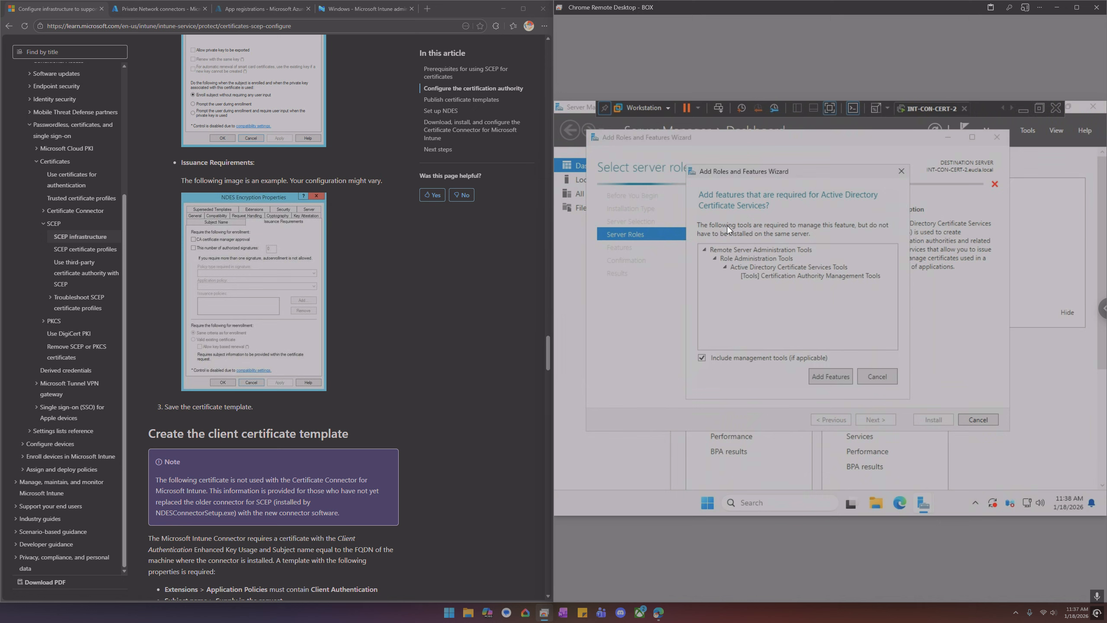
left_click(835, 376)
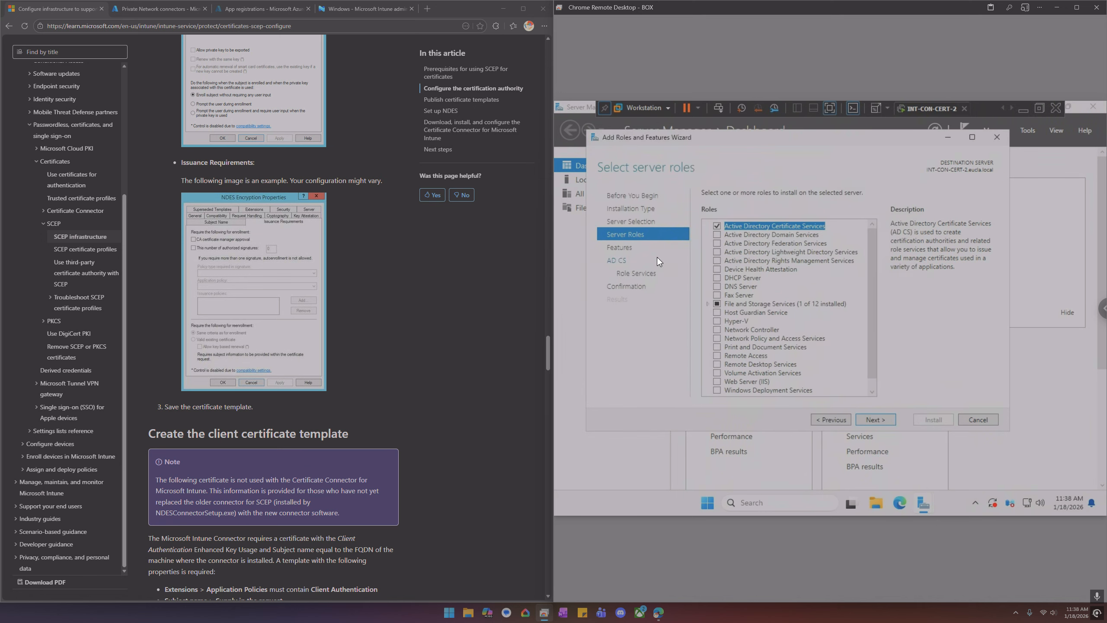
left_click(884, 419)
Read the Install the NDES service instructions in the documentation alongside the wizard's features list
scroll(357, 302, "down", 20)
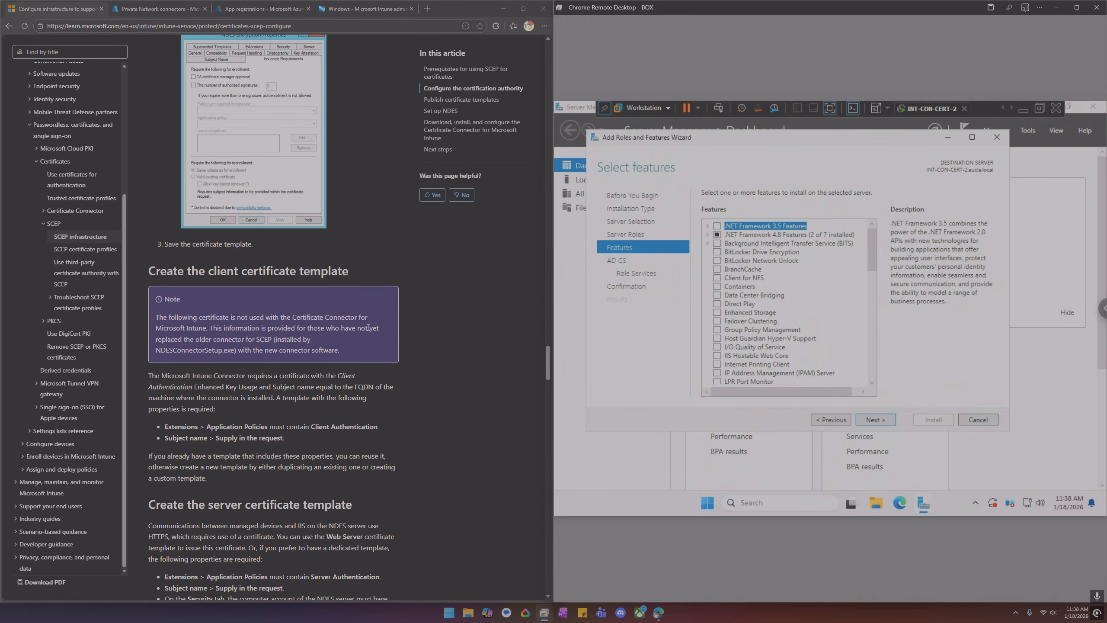
scroll(355, 322, "down", 8)
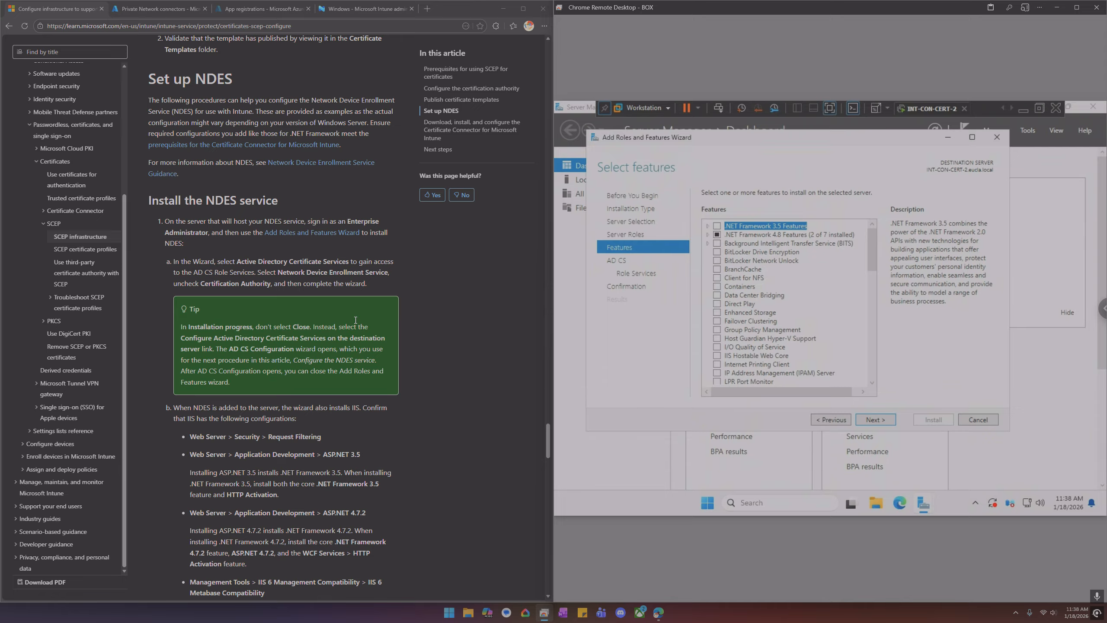
left_click_drag(190, 228, 323, 442)
left_click(418, 308)
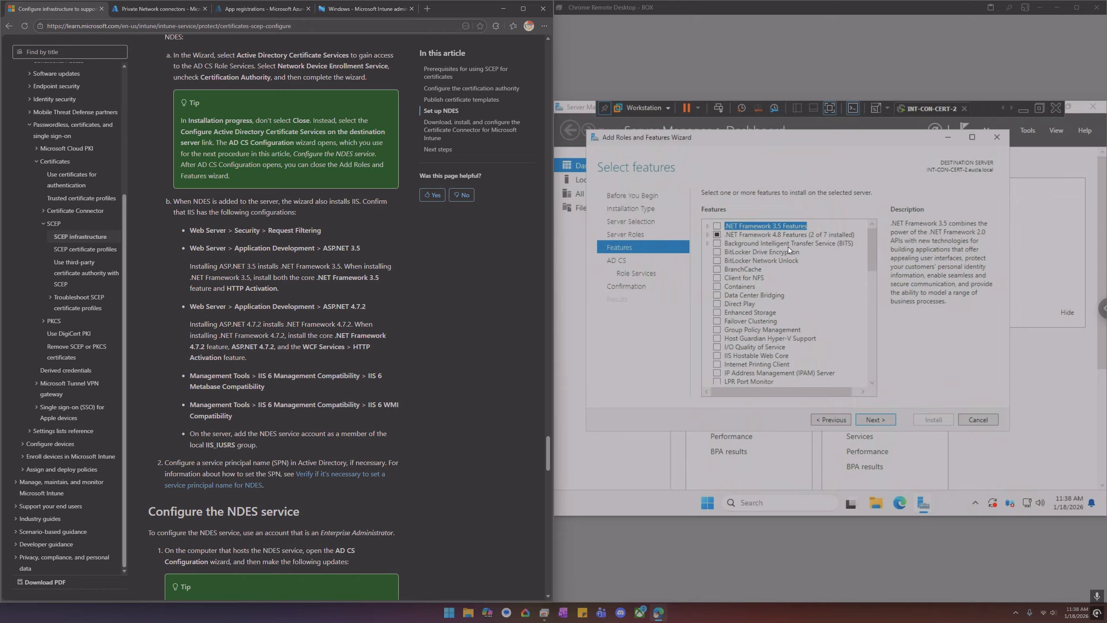
left_click_drag(869, 260, 870, 311)
left_click_drag(870, 311, 874, 260)
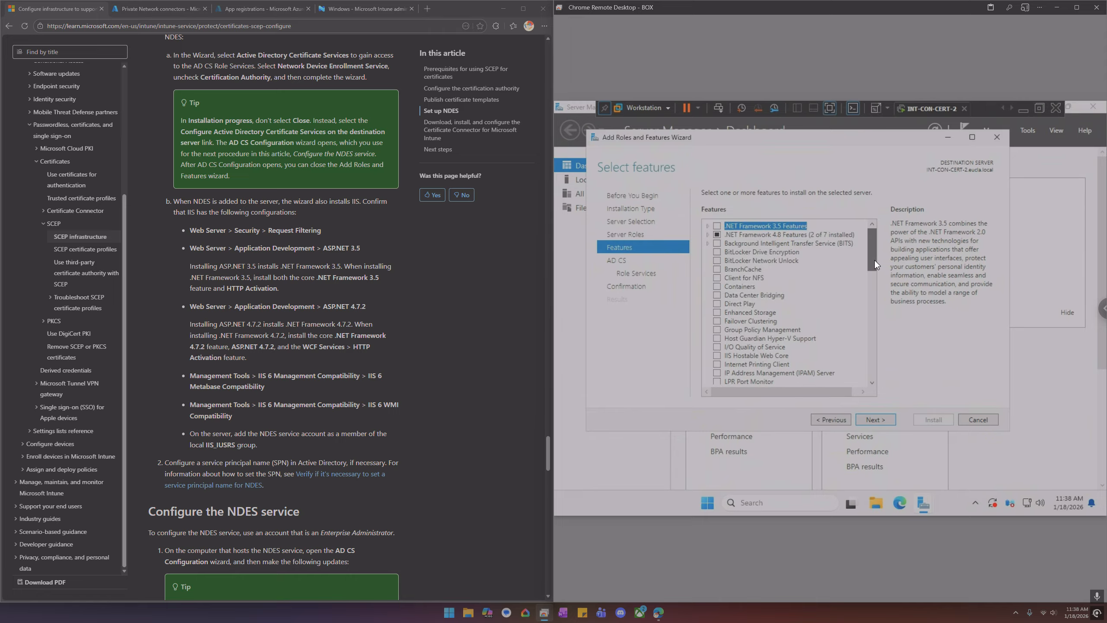
scroll(823, 308, "down", 5)
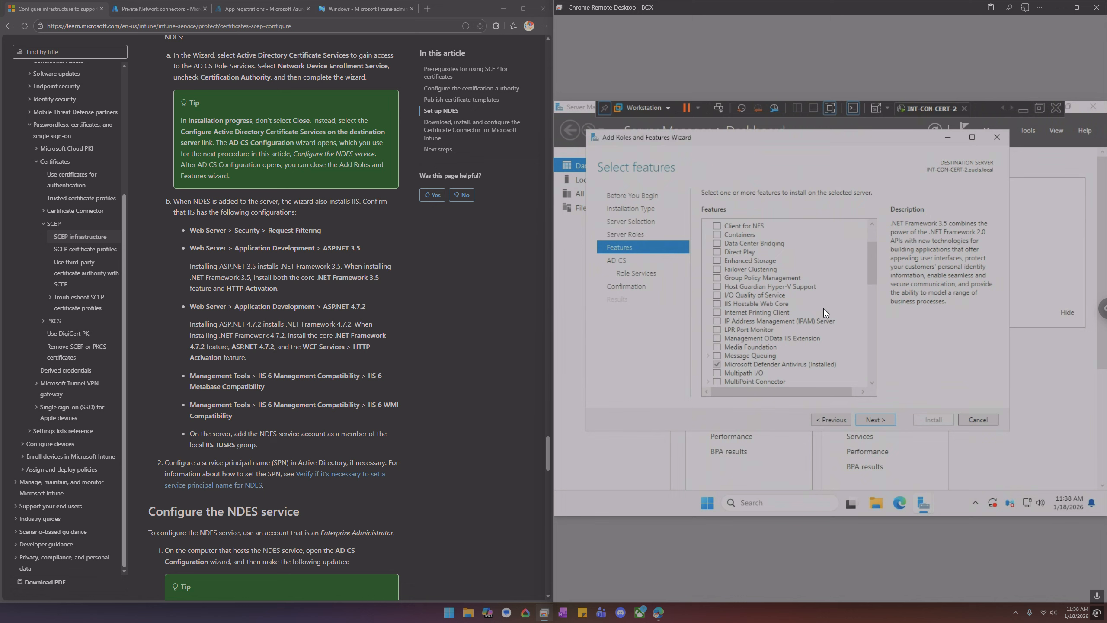
In AD CS role services, deselect Certification Authority and select Network Device Enrollment Service with its required features
left_click(623, 260)
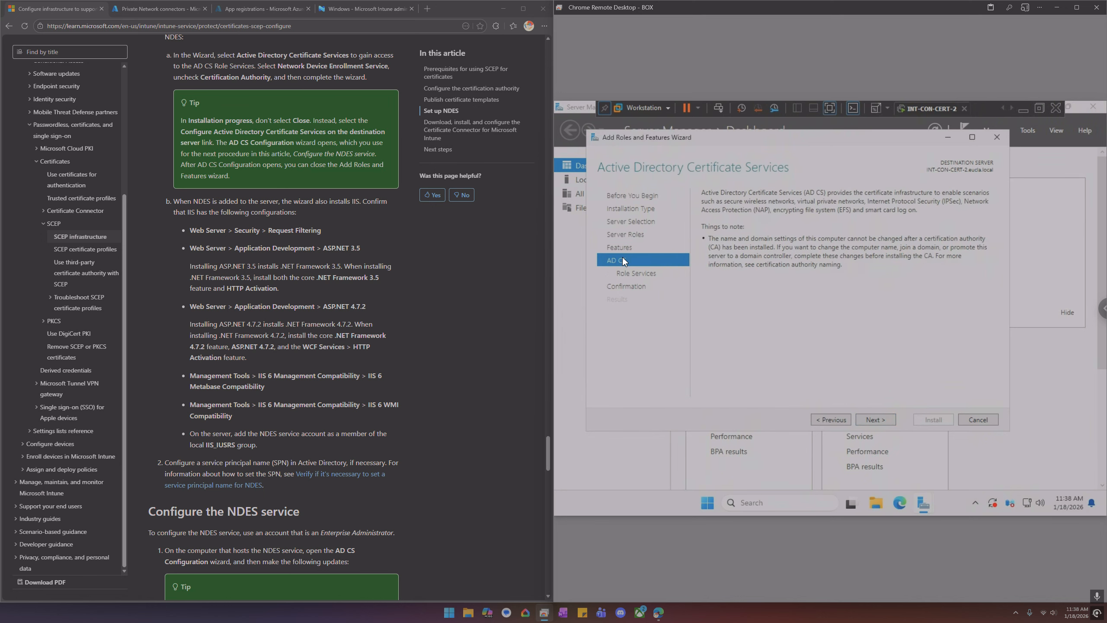
left_click(631, 275)
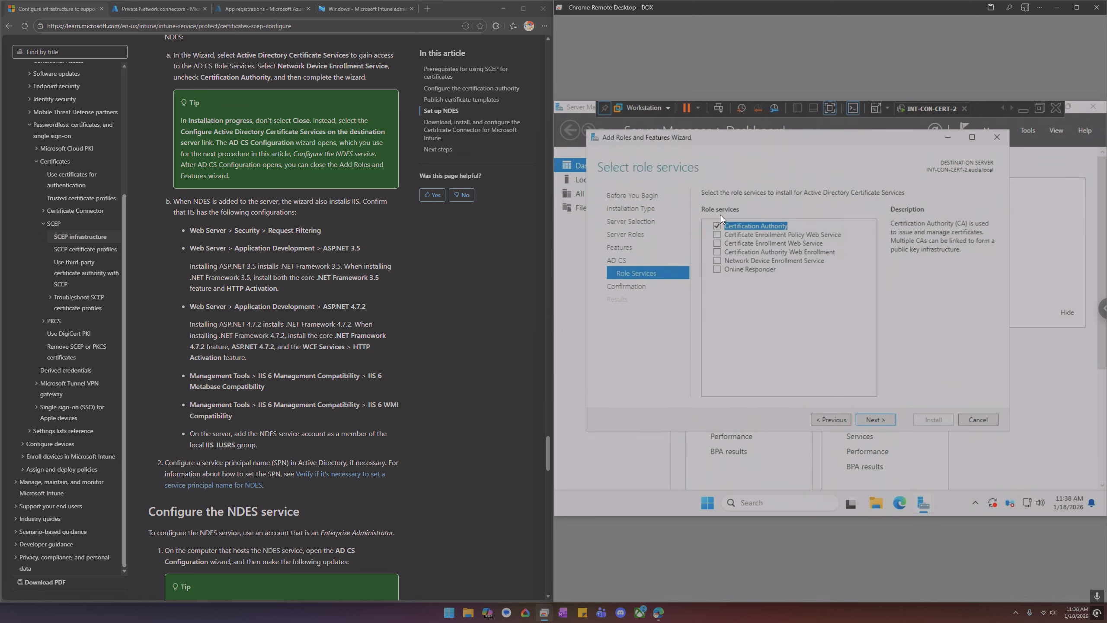
left_click(717, 225)
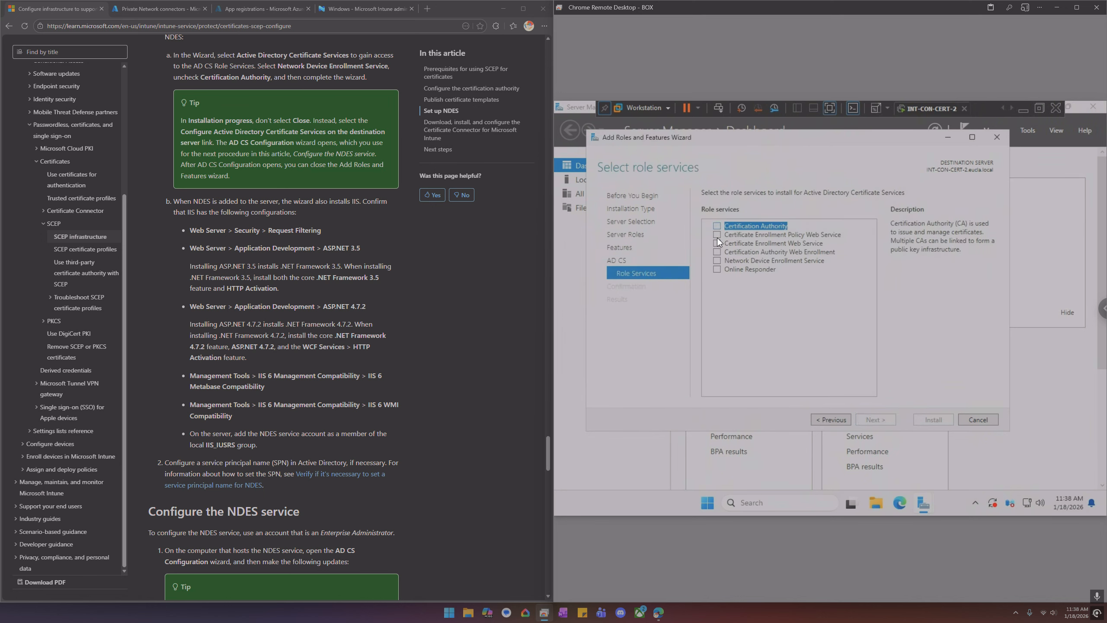
left_click(715, 261)
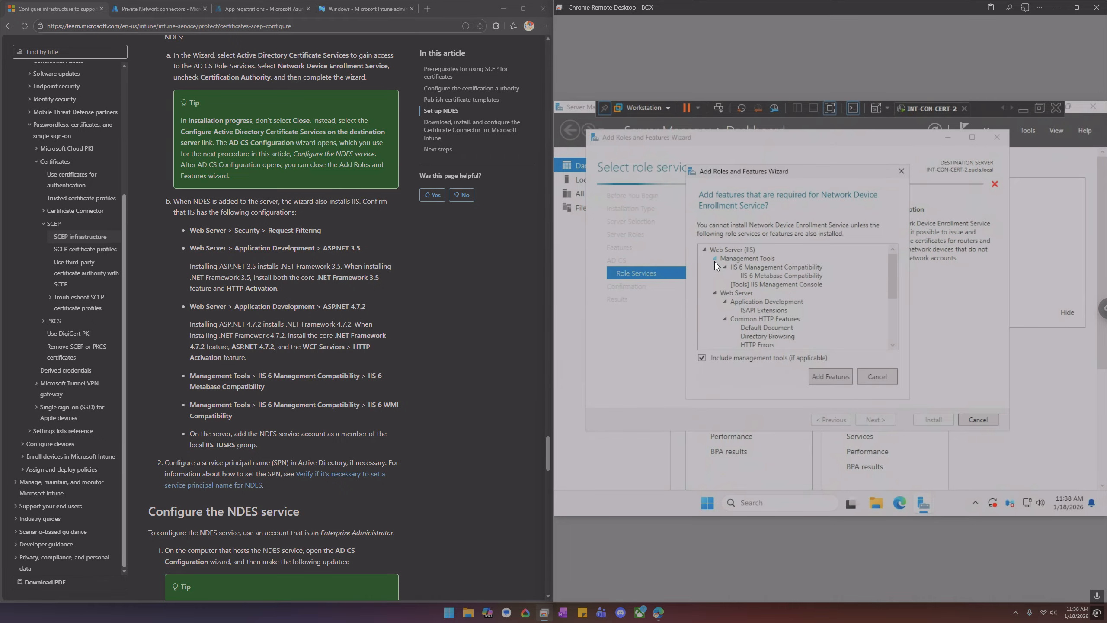
left_click(832, 376)
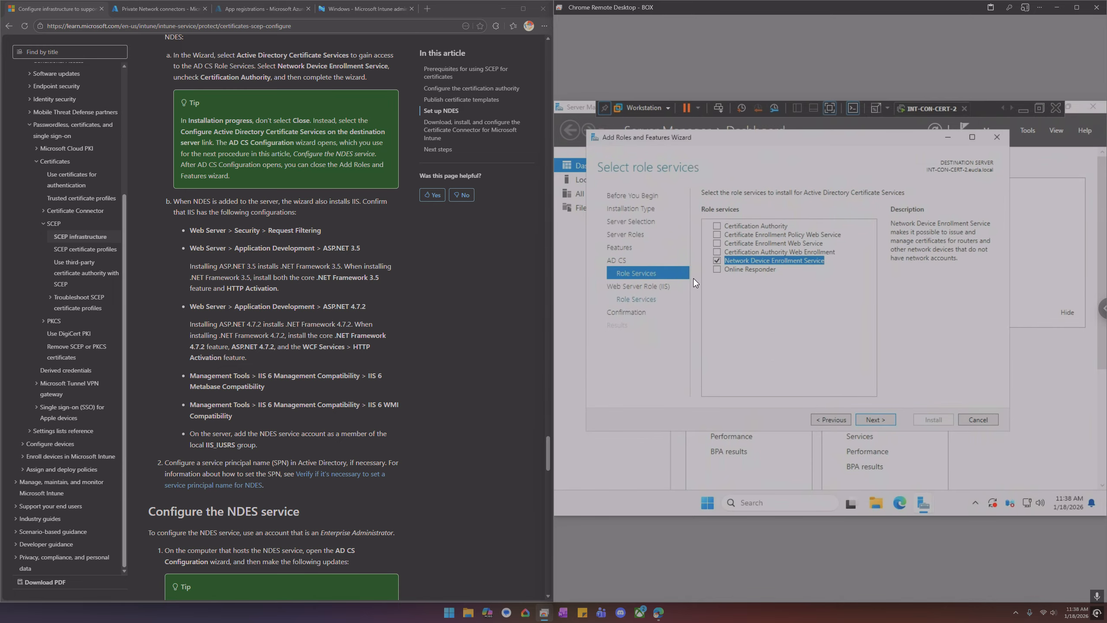
Open the Web Server (IIS) role services and add Request Filtering under Security
left_click(652, 284)
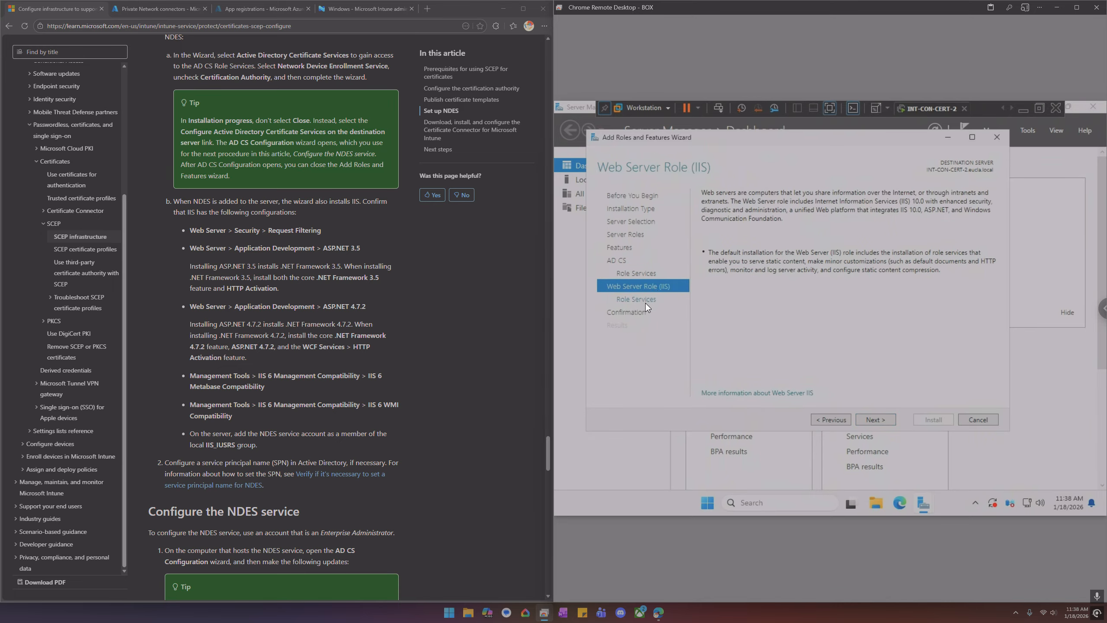
left_click(645, 302)
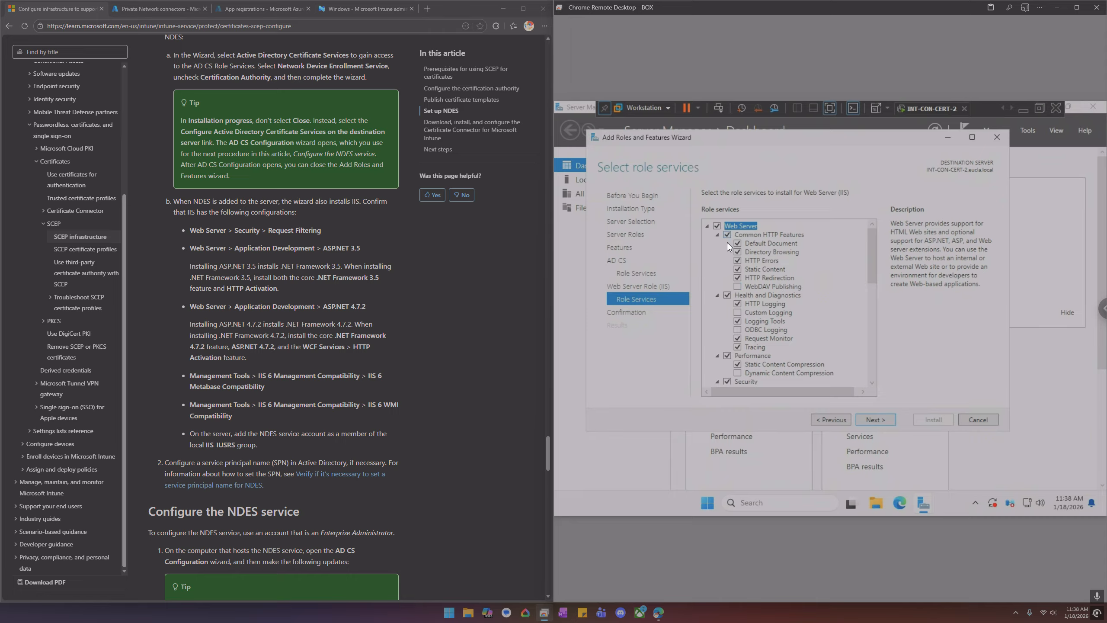
scroll(768, 304, "down", 5)
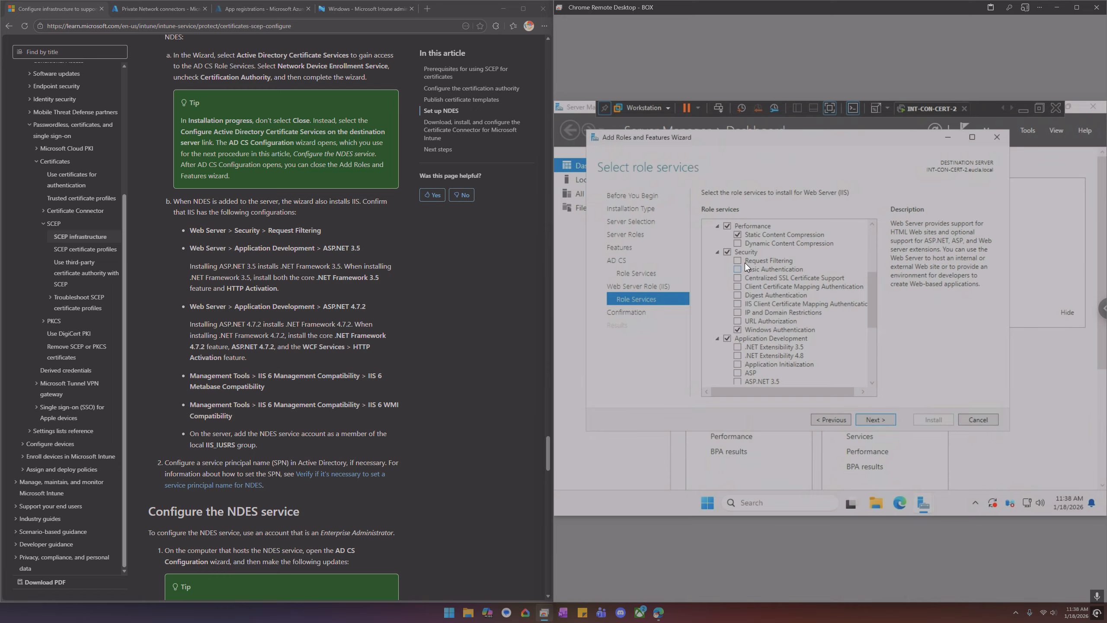
left_click(737, 261)
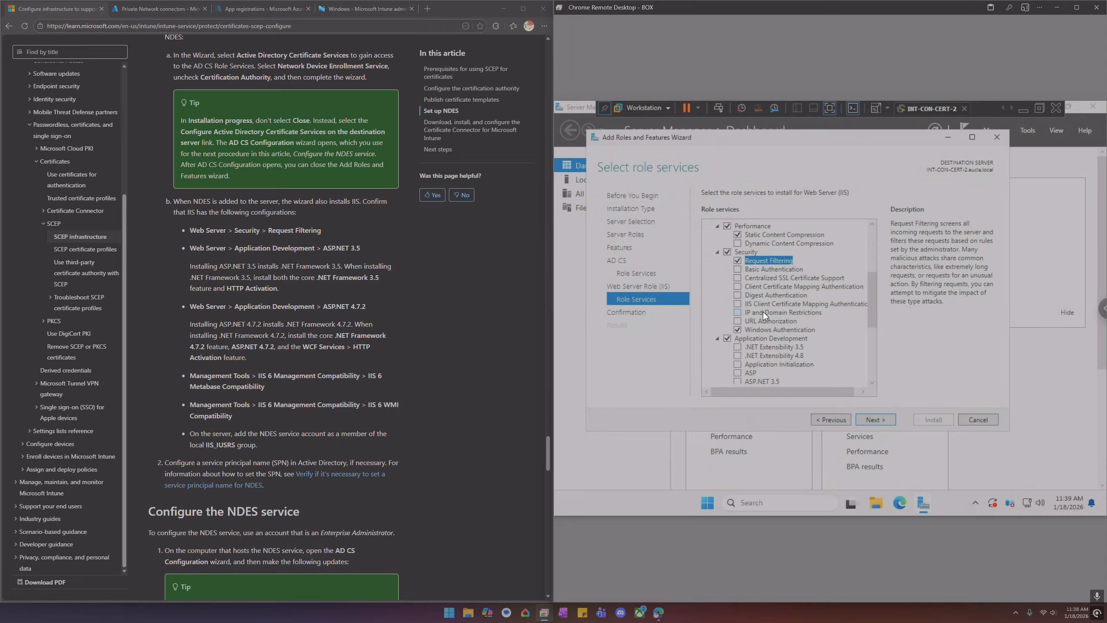
Add ASP.NET 3.5 and ASP.NET 4.8 under Application Development, accepting their required features
scroll(764, 316, "down", 2)
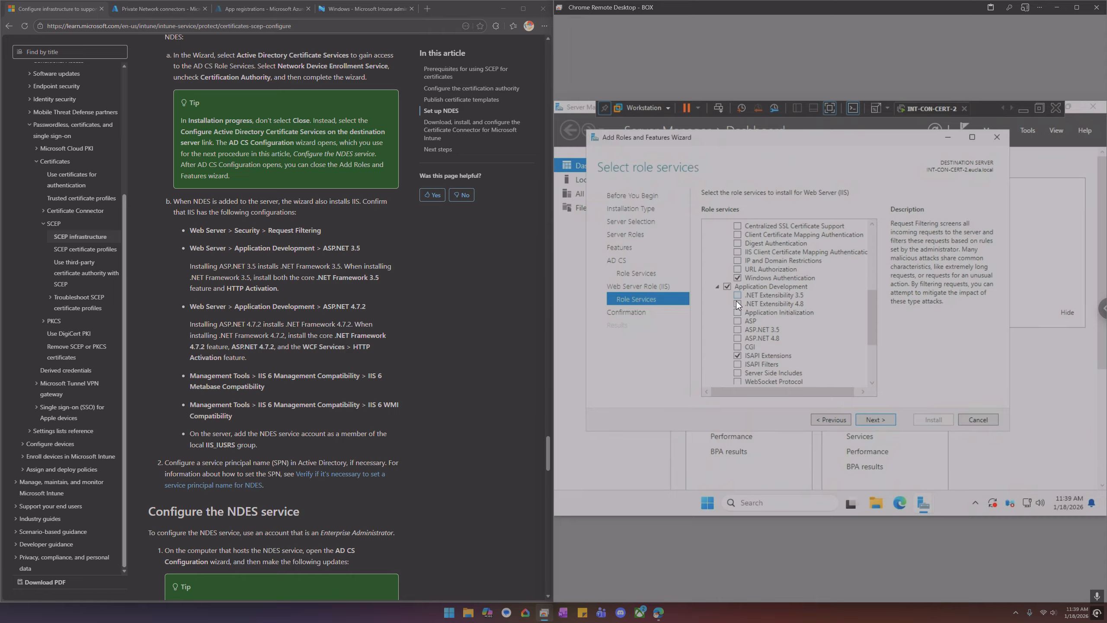
left_click(737, 330)
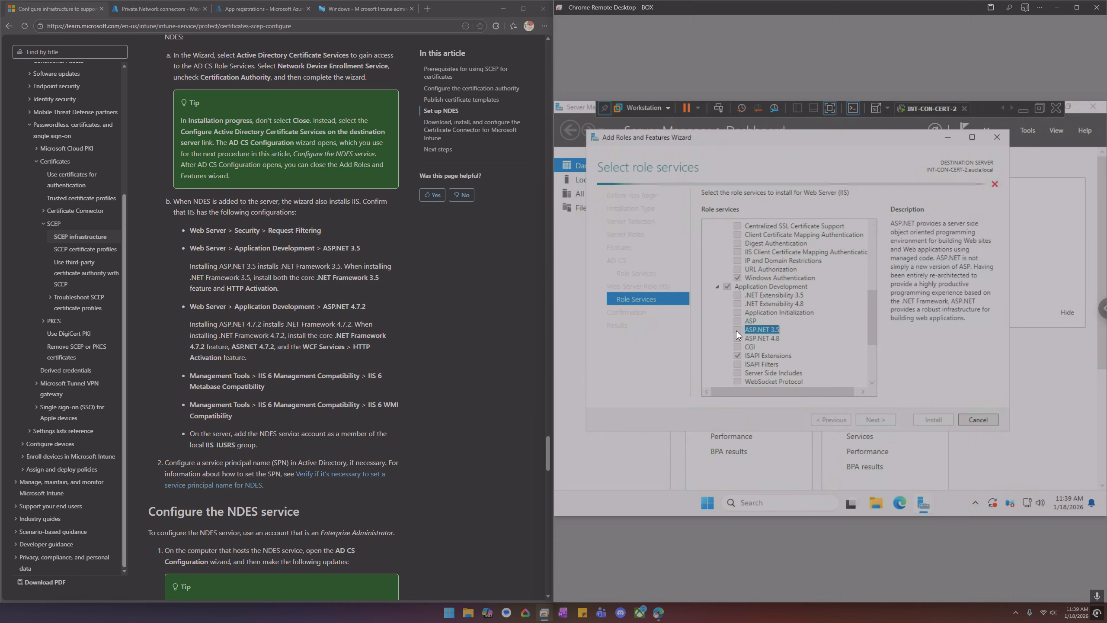
left_click(827, 370)
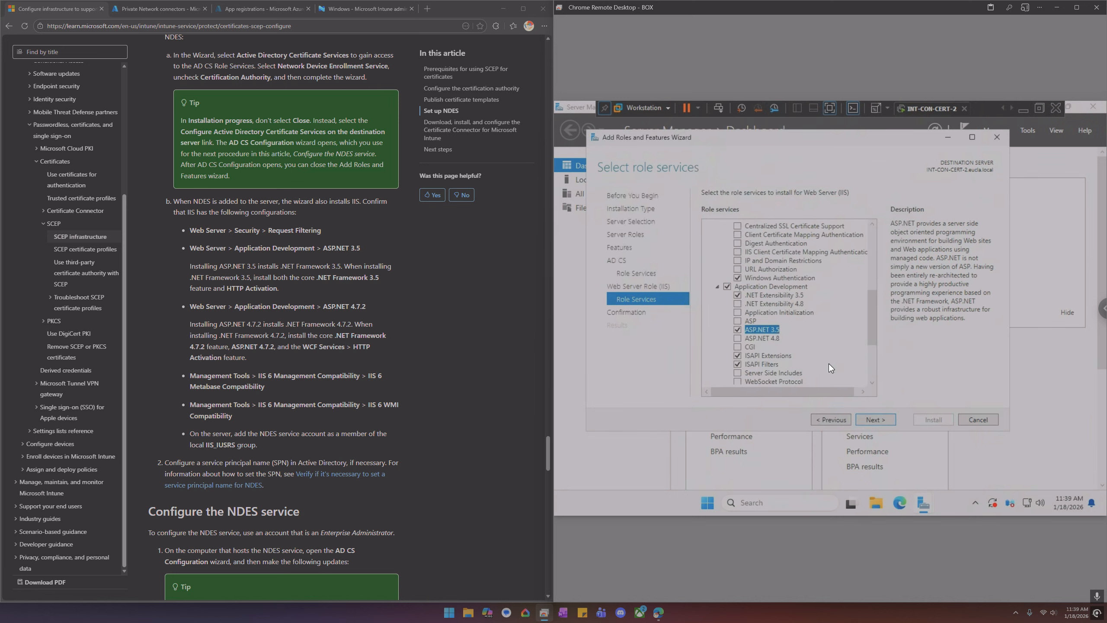
left_click(738, 337)
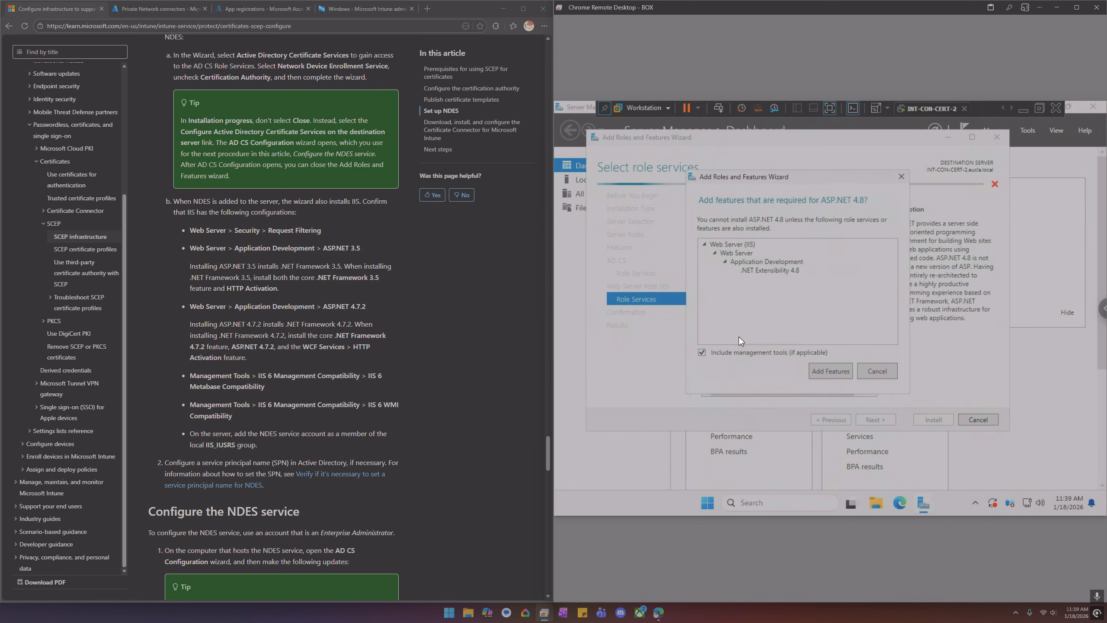
left_click(828, 368)
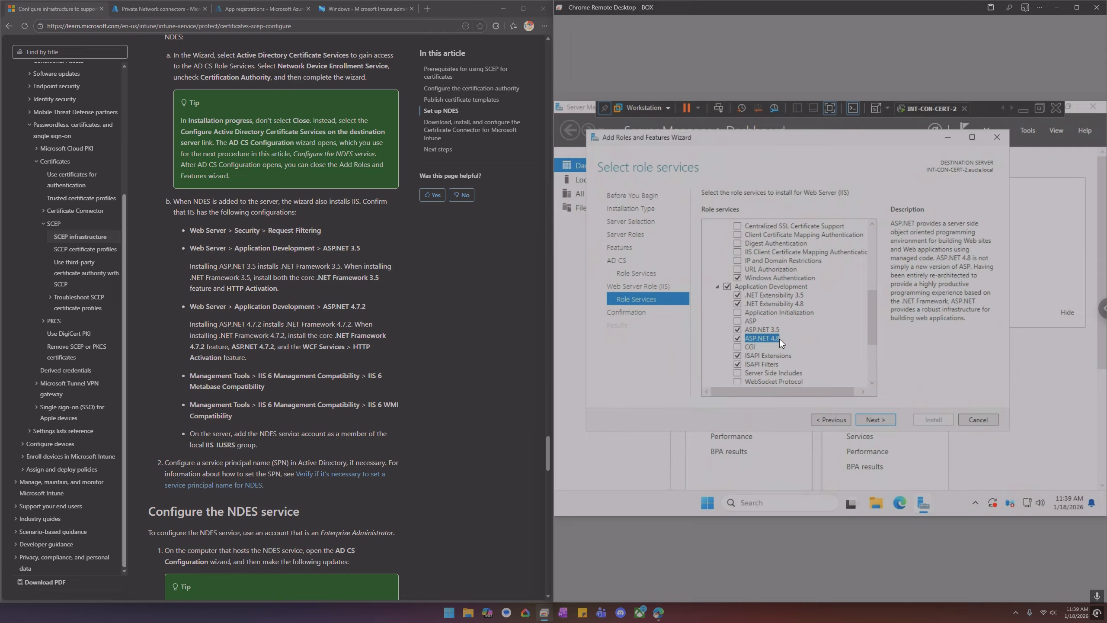
Add IIS 6 WMI Compatibility under Management Tools, then install the selected roles and features
scroll(788, 336, "down", 3)
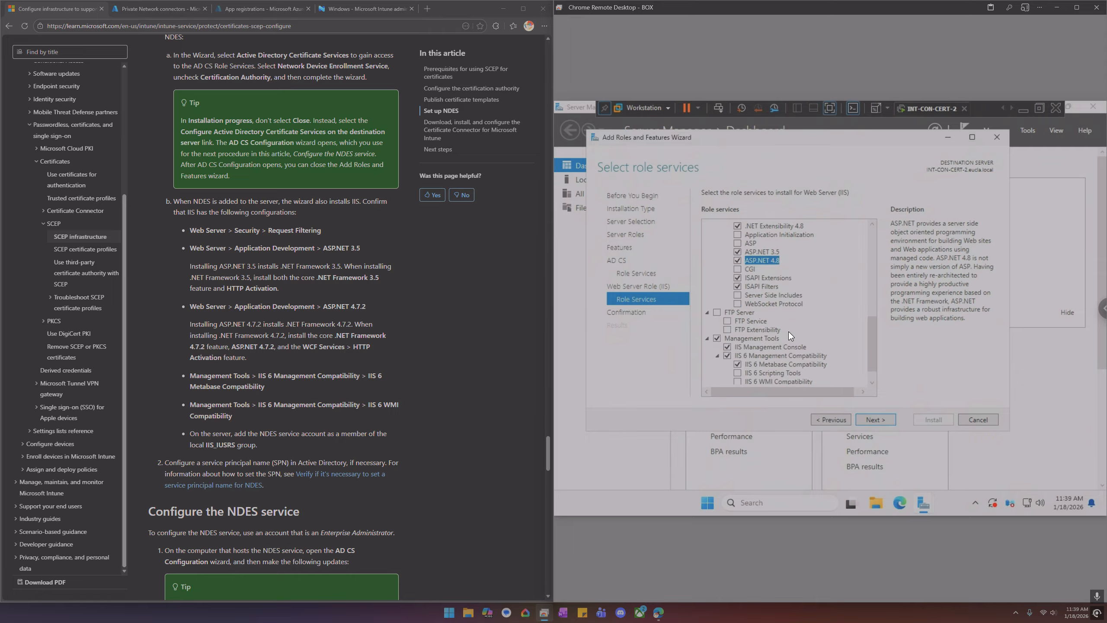
scroll(789, 336, "down", 1)
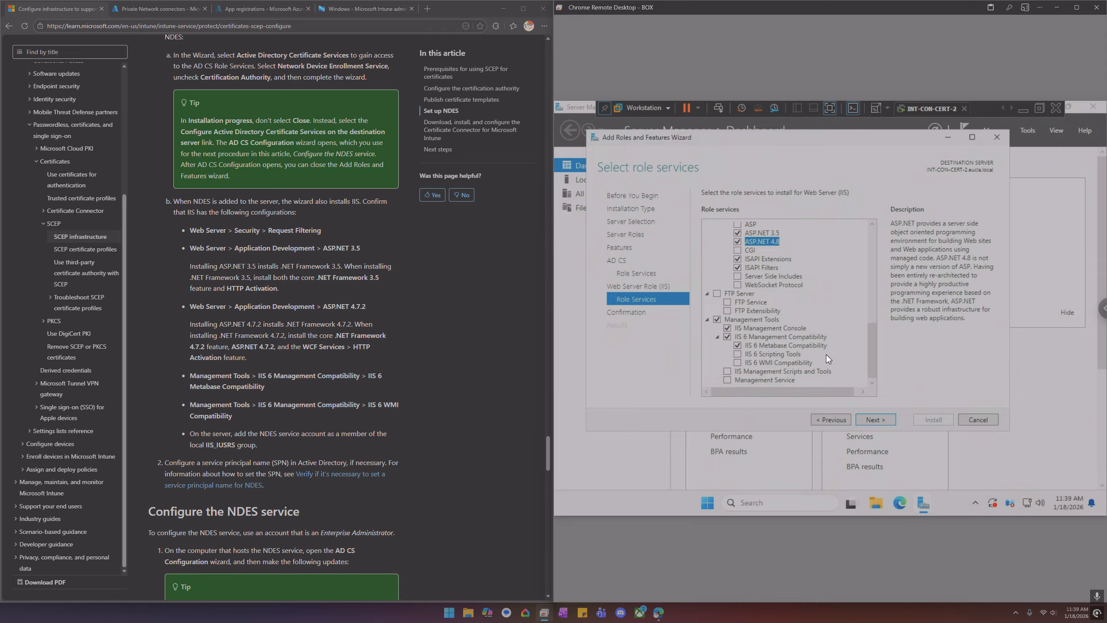
left_click(769, 361)
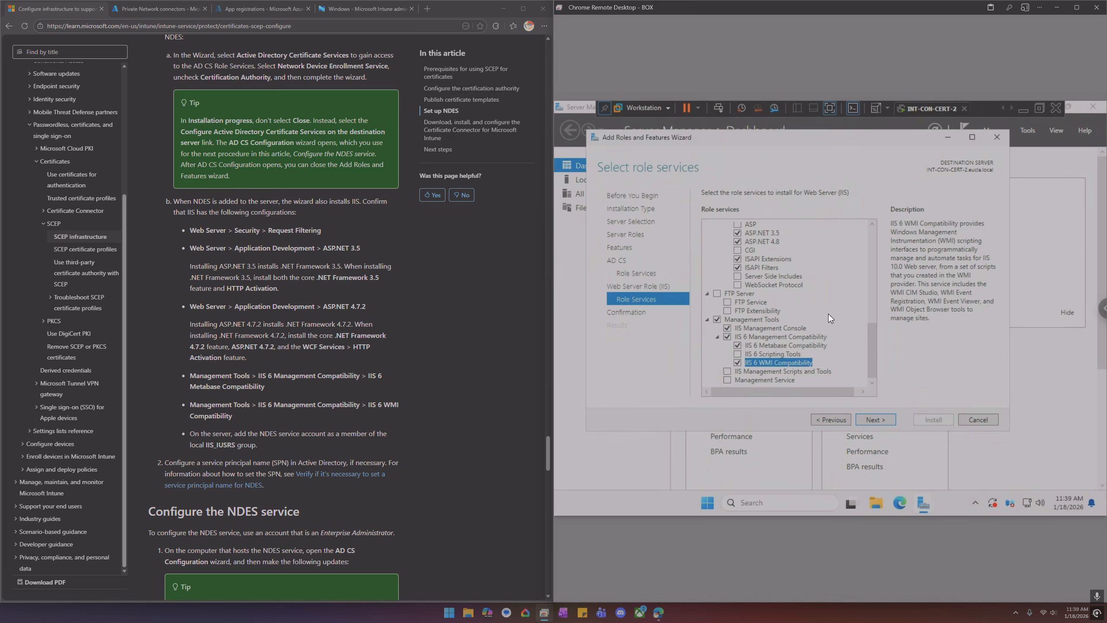
left_click(883, 422)
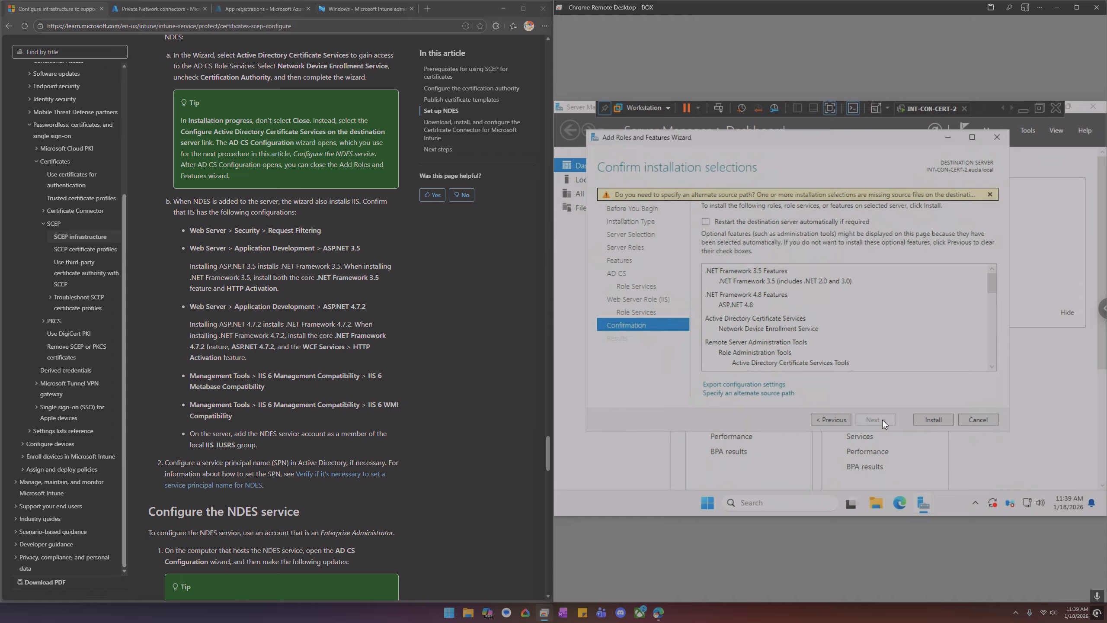
left_click(928, 419)
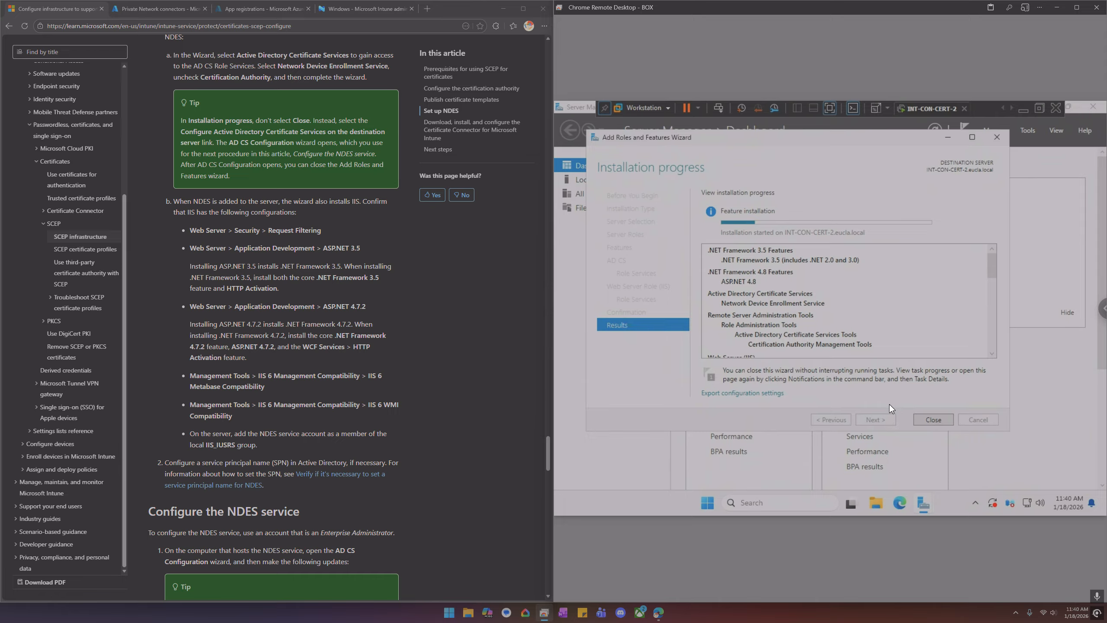
Open File Explorer on the server and browse to the Temp folder on Windows (C:)
left_click(872, 502)
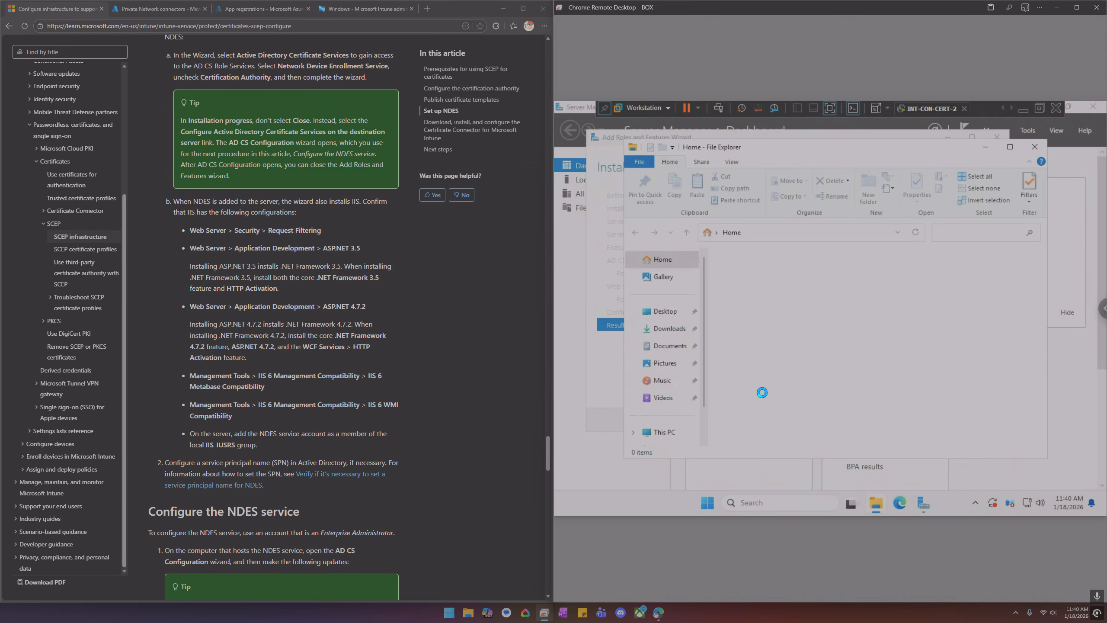
left_click(663, 433)
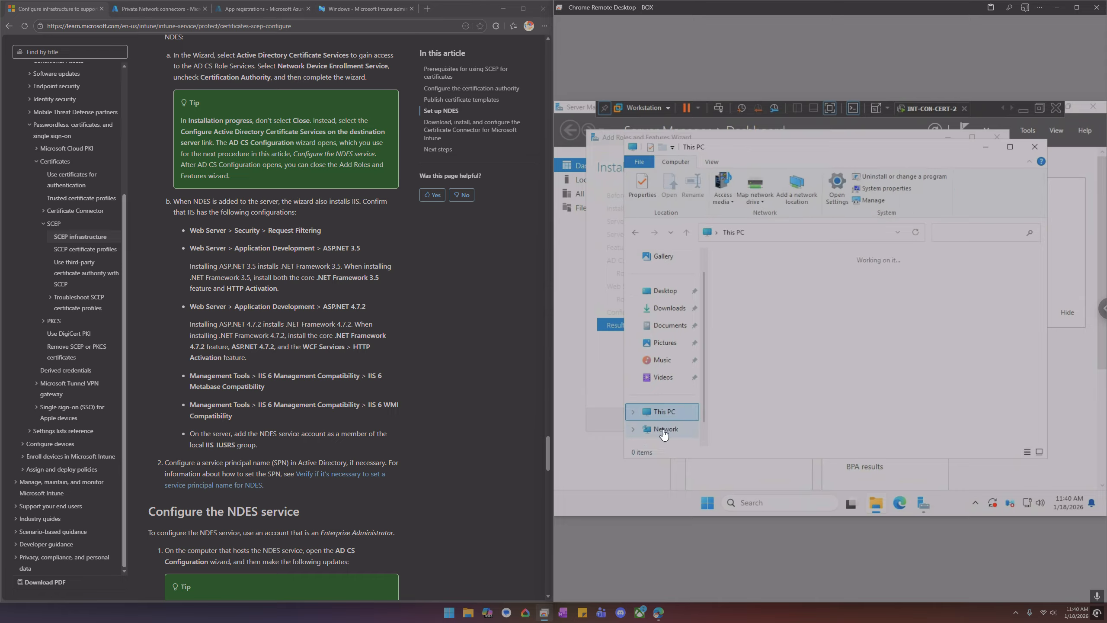
left_click(793, 277)
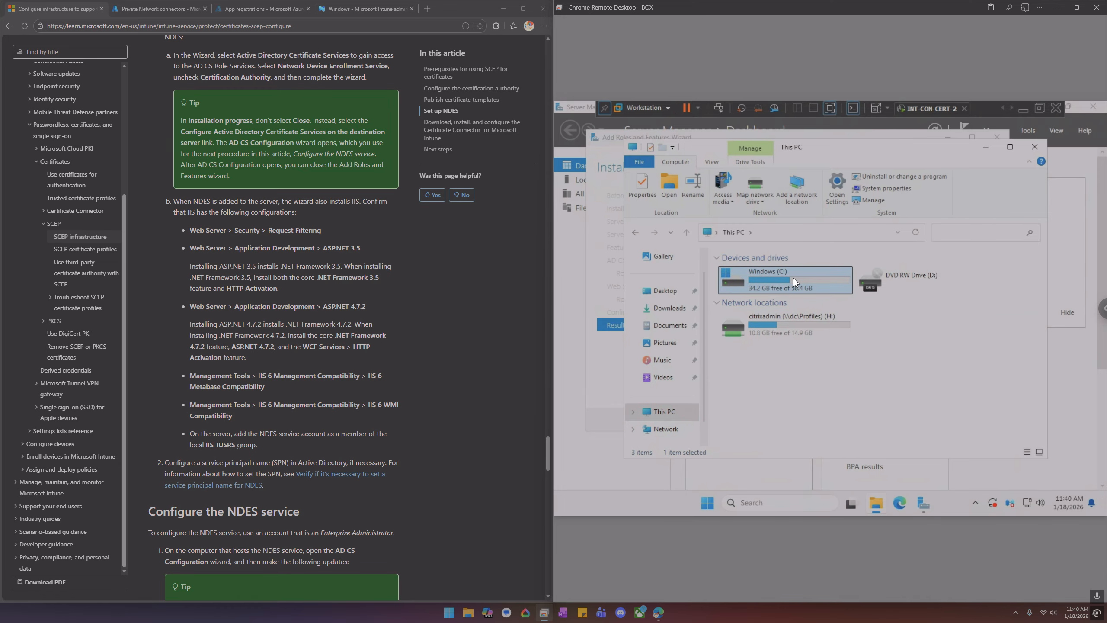
double_click(793, 277)
double_click(745, 332)
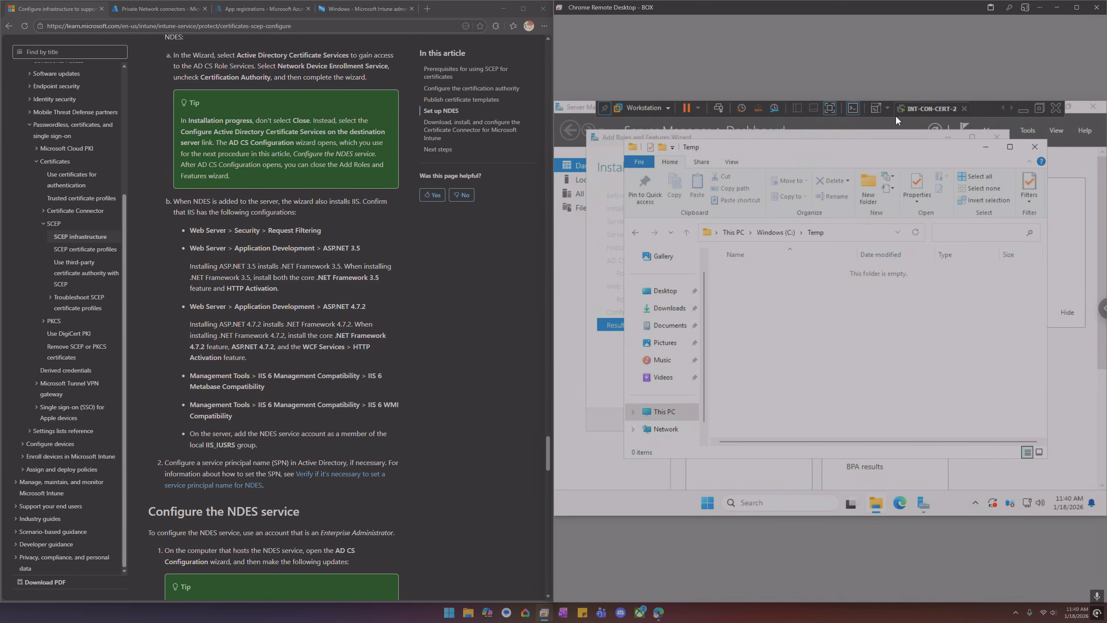
Leave the virtual machine and open the Microsoft folder on the host's USB (G:) drive
left_click(832, 108)
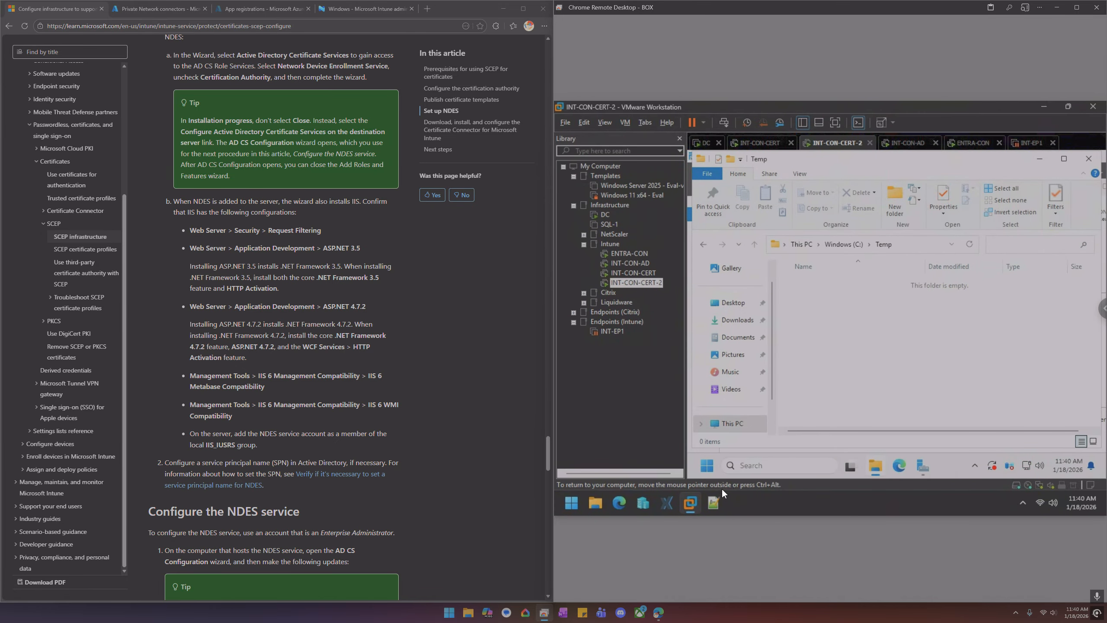
left_click(593, 502)
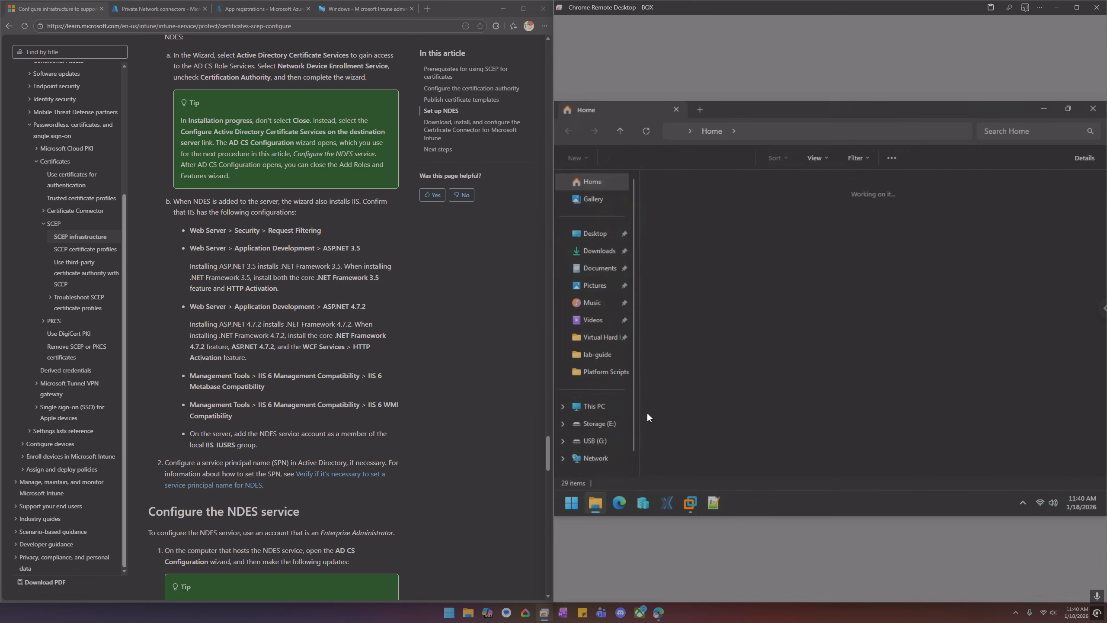
left_click(602, 440)
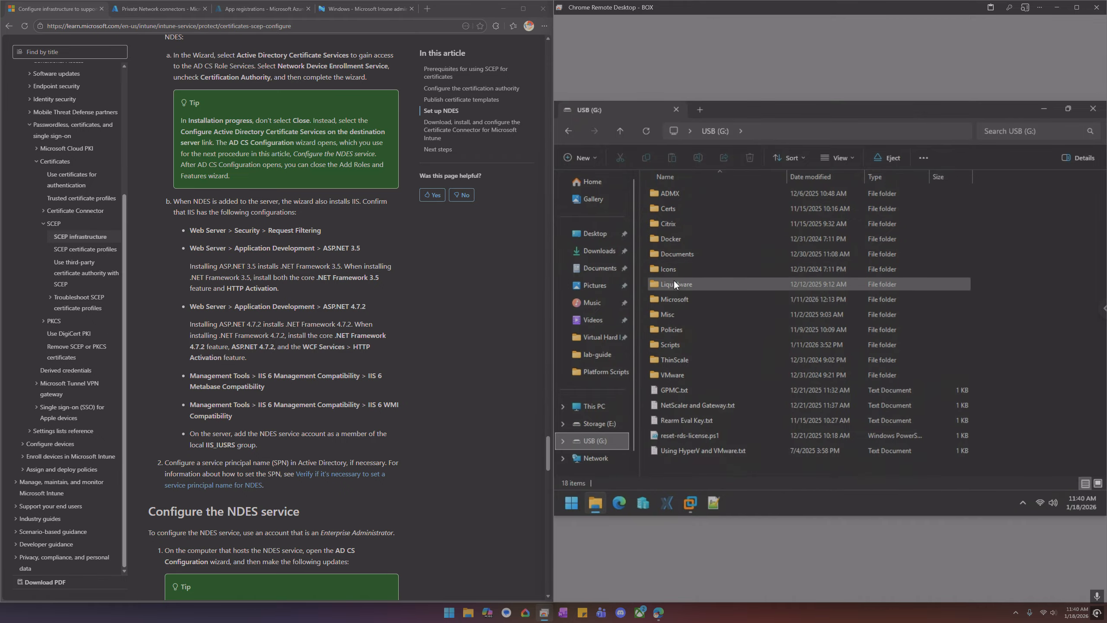
double_click(680, 298)
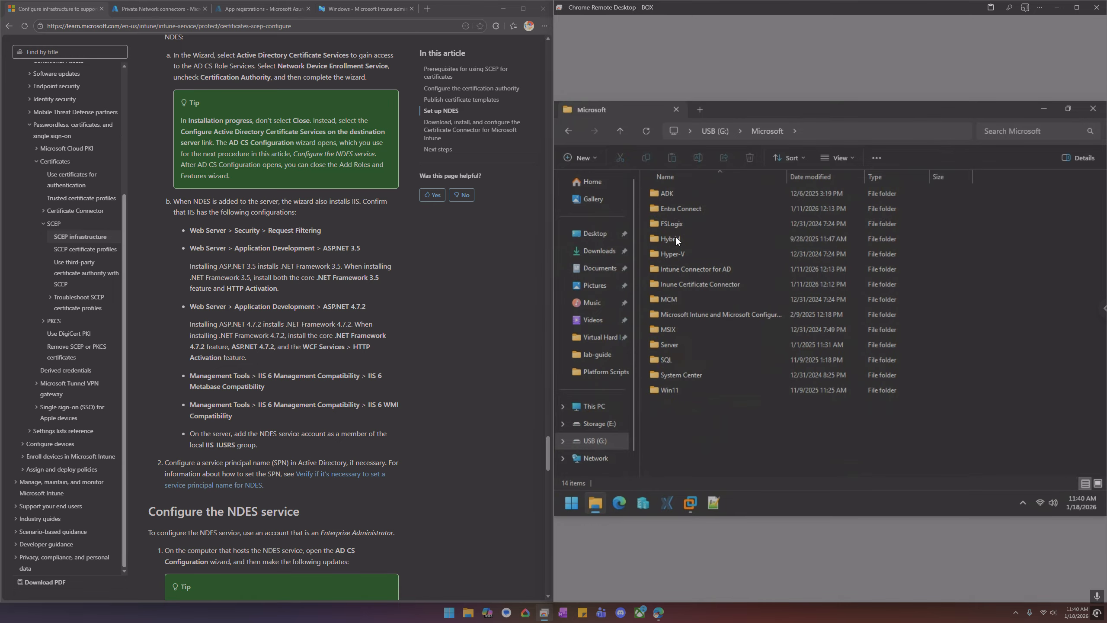
Copy the two Intune Certificate Connector and Private Network Connector installers from the USB folder into the VM's Temp folder
double_click(690, 281)
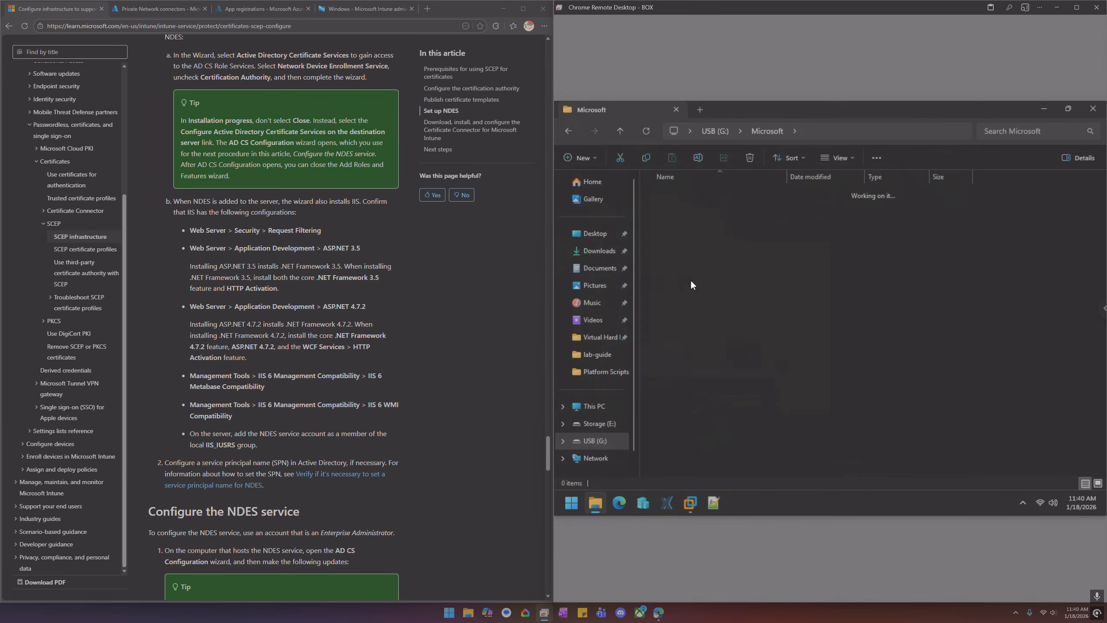
left_click_drag(681, 232, 678, 193)
key("ctrl+c")
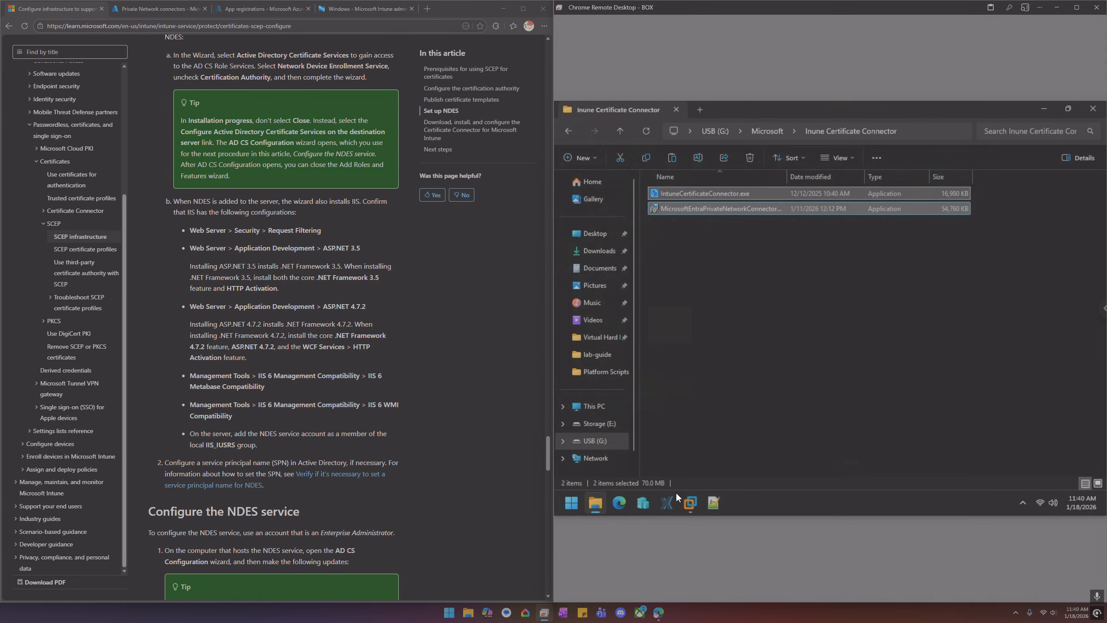
left_click(690, 503)
left_click(814, 330)
key("ctrl+v")
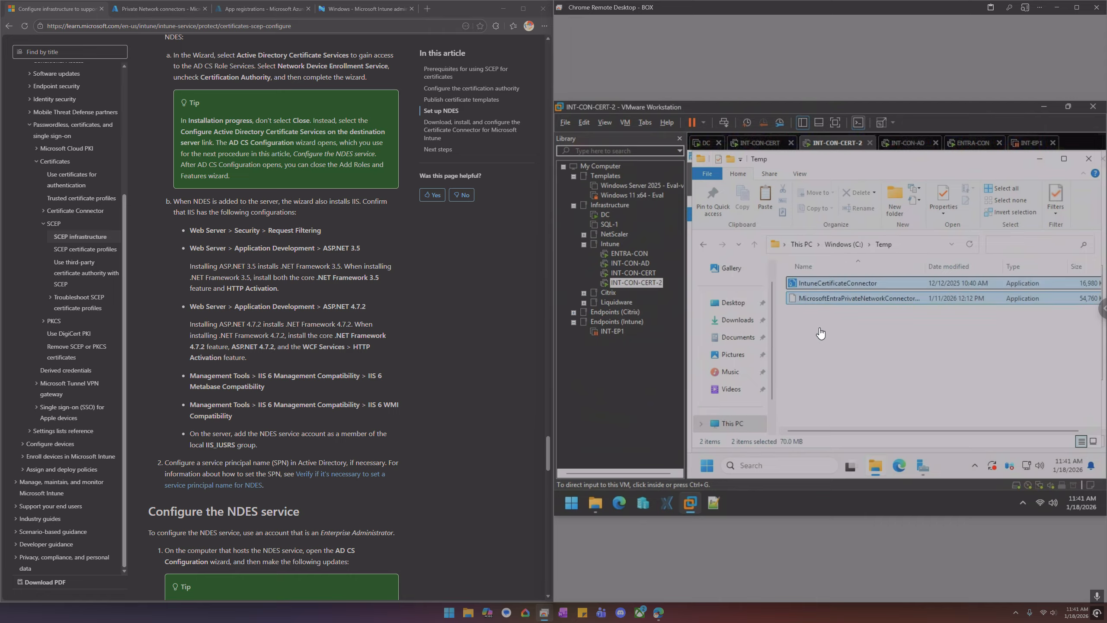
left_click(819, 327)
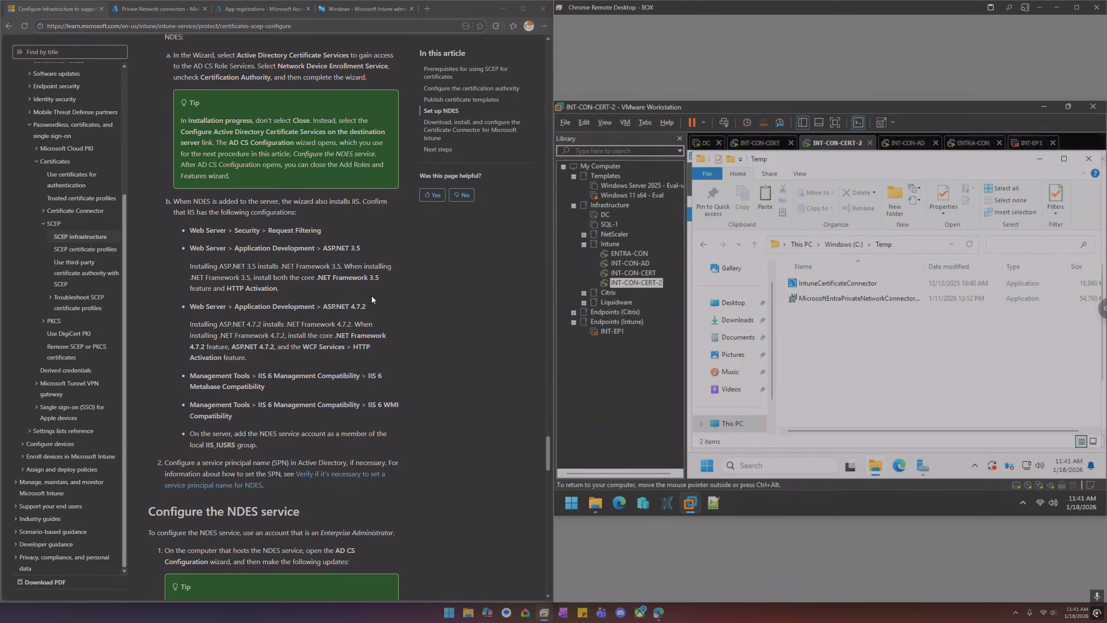
Open the Private Network connector download pane in the Azure portal and close it without downloading
left_click(158, 12)
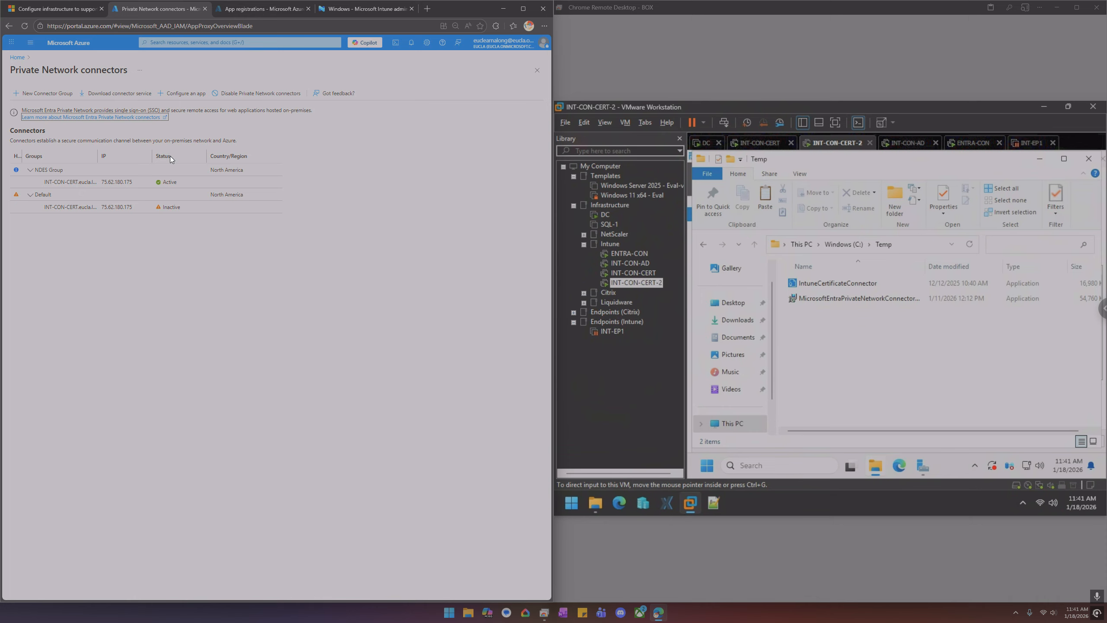
left_click(124, 99)
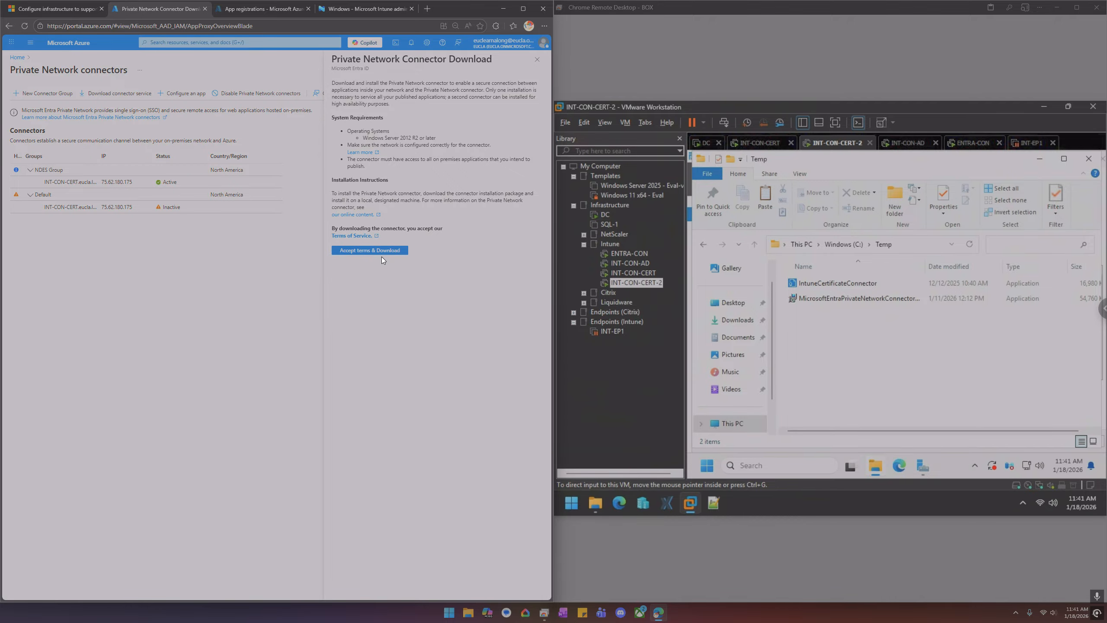
left_click(537, 59)
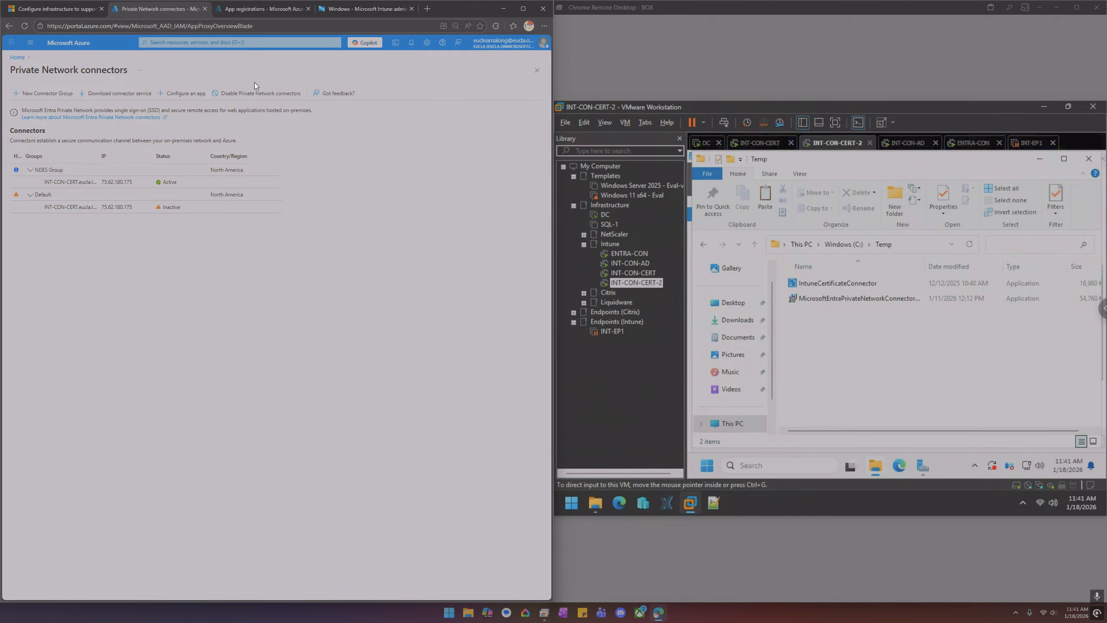
Open Certificate connectors under Tenant admin's Connectors and tokens and view the install certificate connector pane
left_click(364, 9)
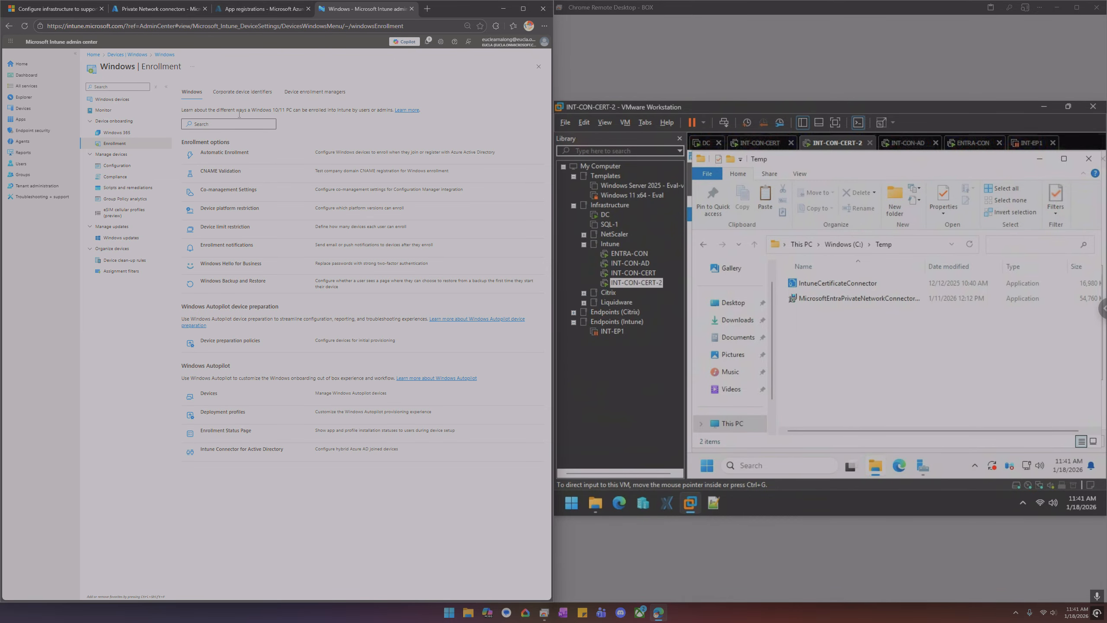
left_click(37, 186)
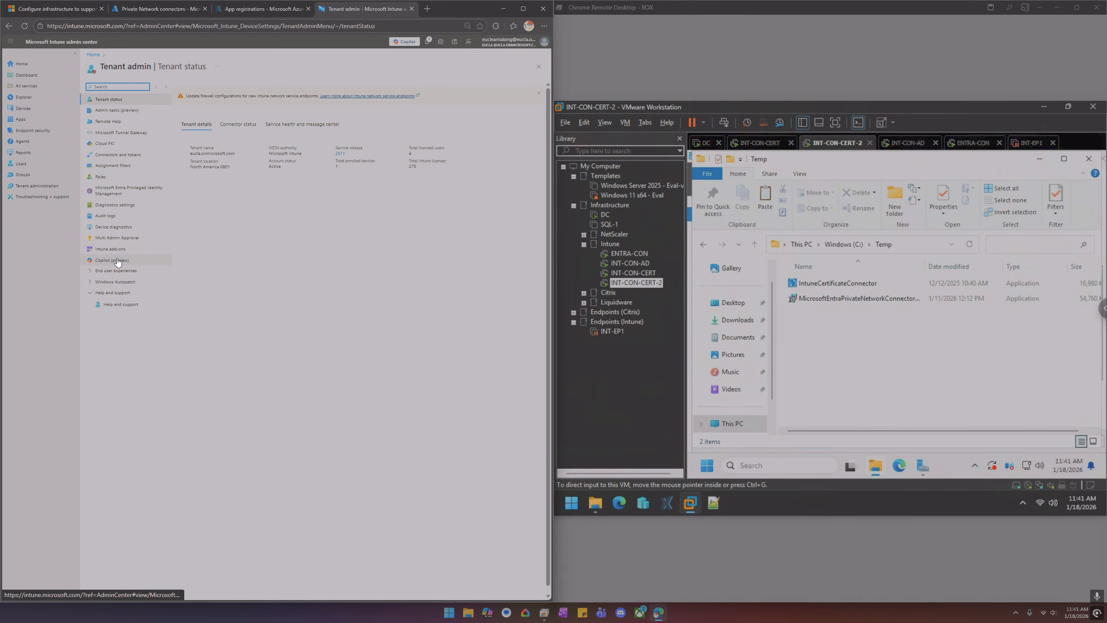
left_click(130, 155)
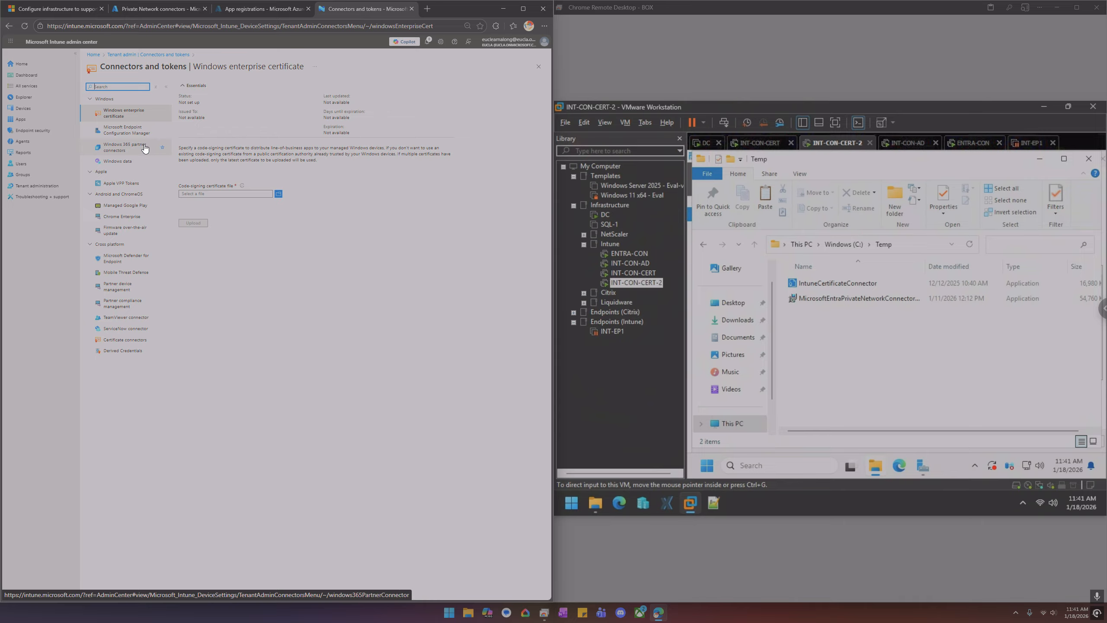
left_click(138, 340)
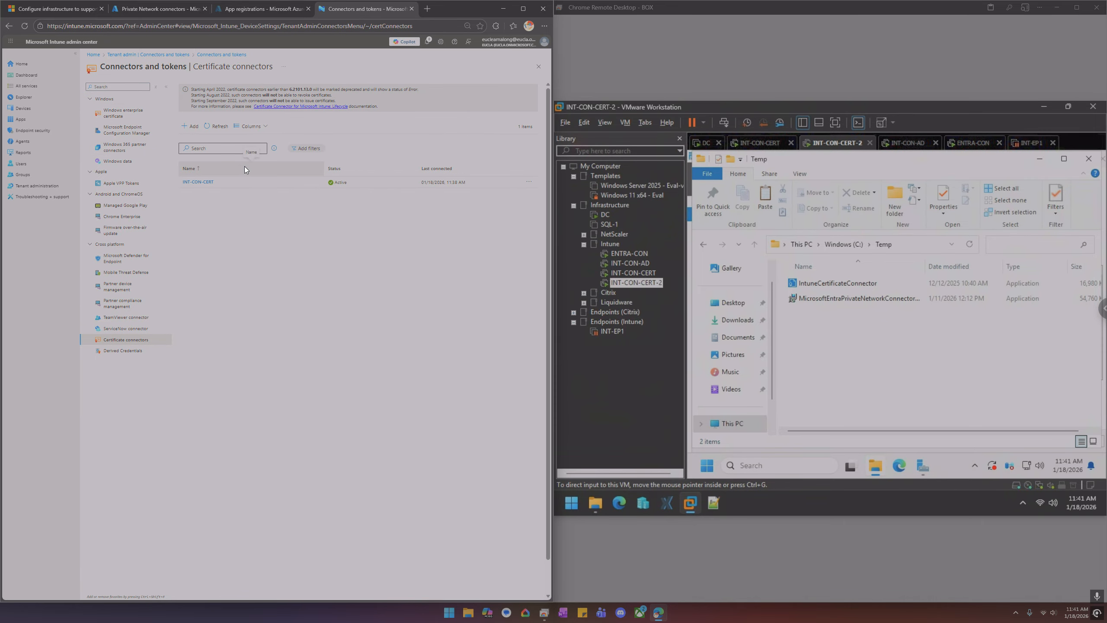
left_click(193, 127)
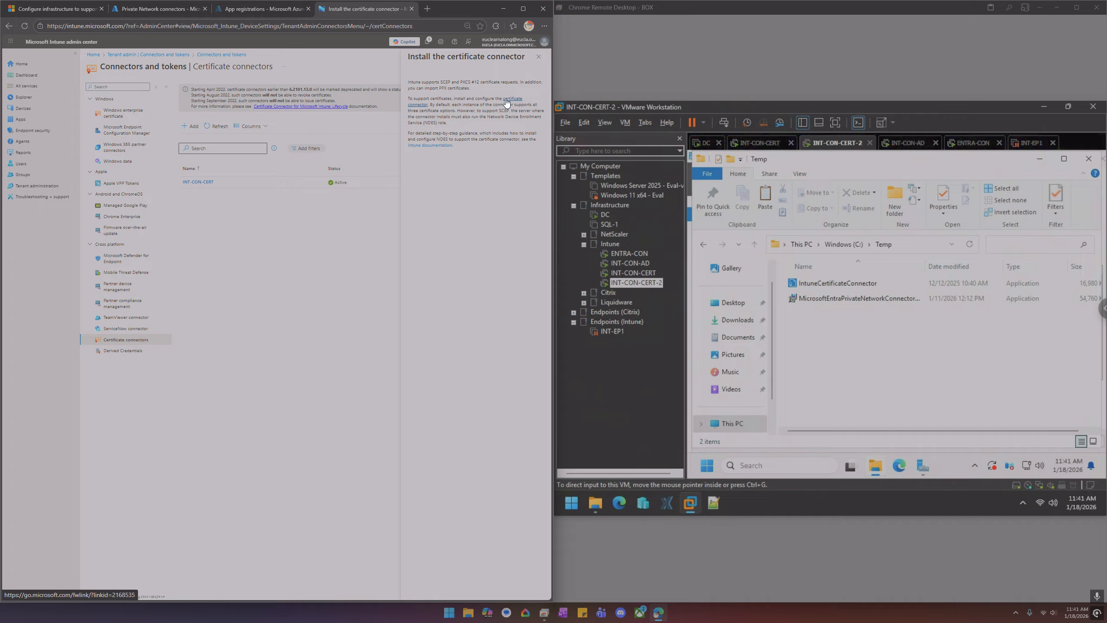
left_click(538, 57)
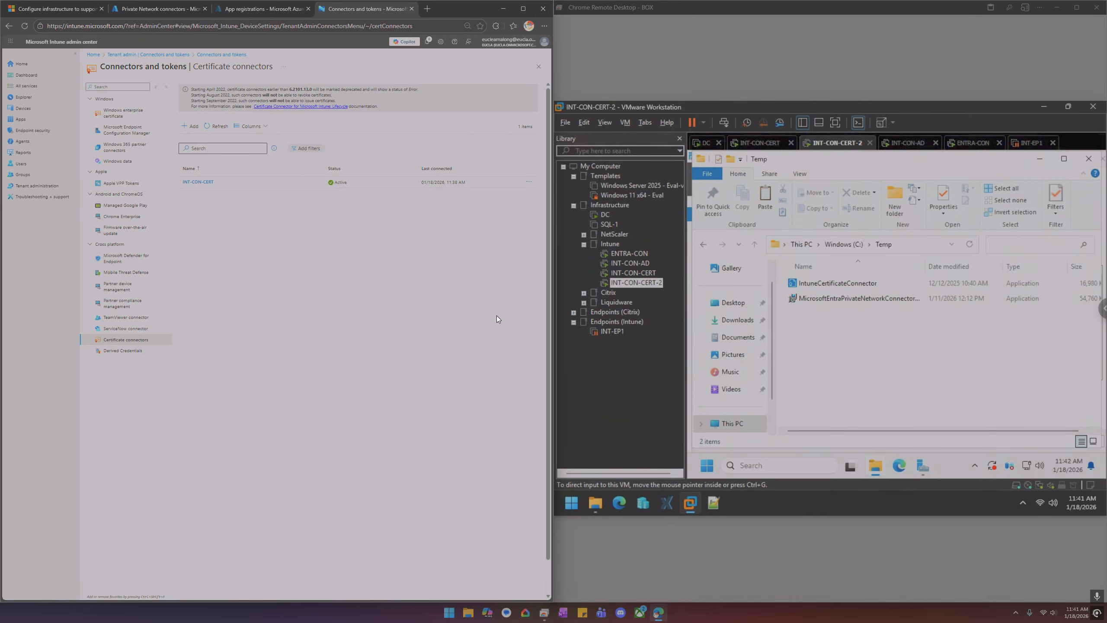
Check the roles and features installation progress, then switch to the INT-EP1 virtual machine and resume it full screen
mouse_move(924, 460)
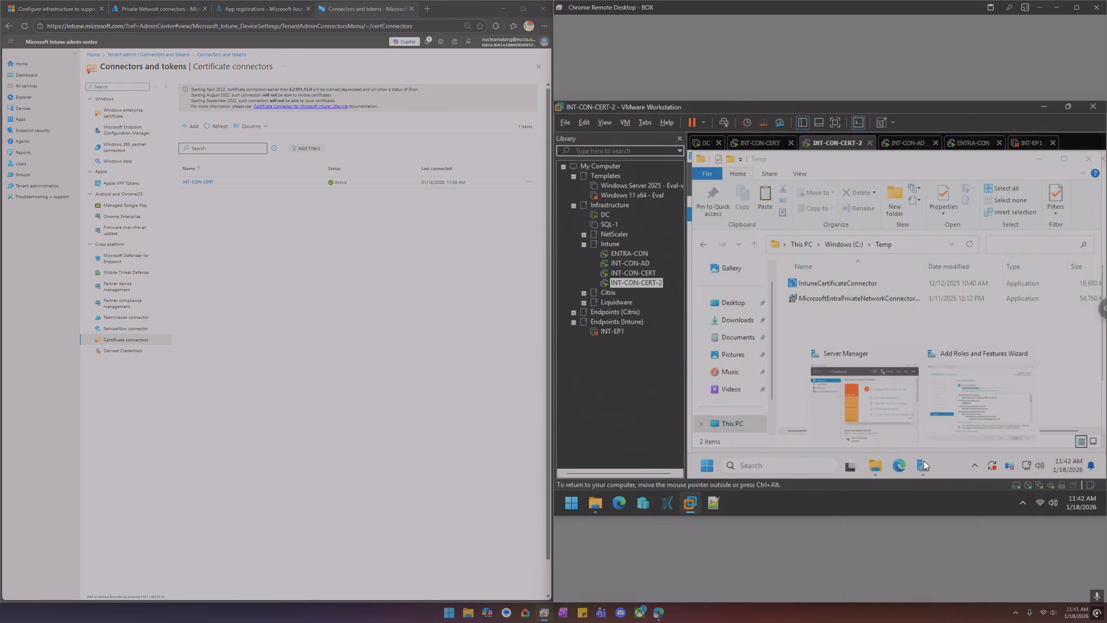
left_click(962, 413)
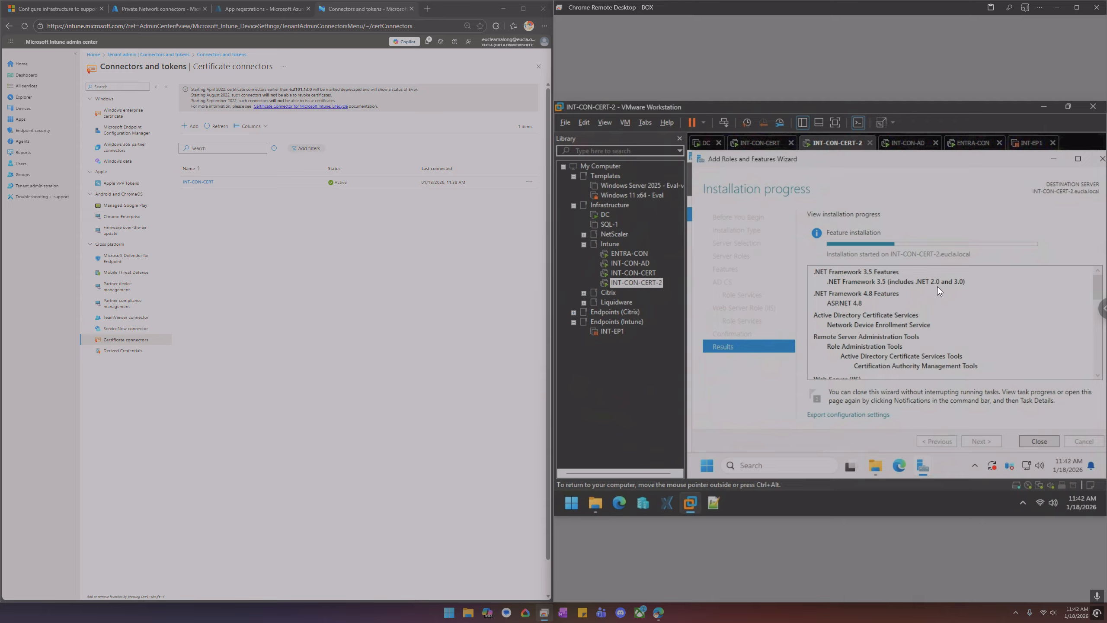
left_click(1030, 143)
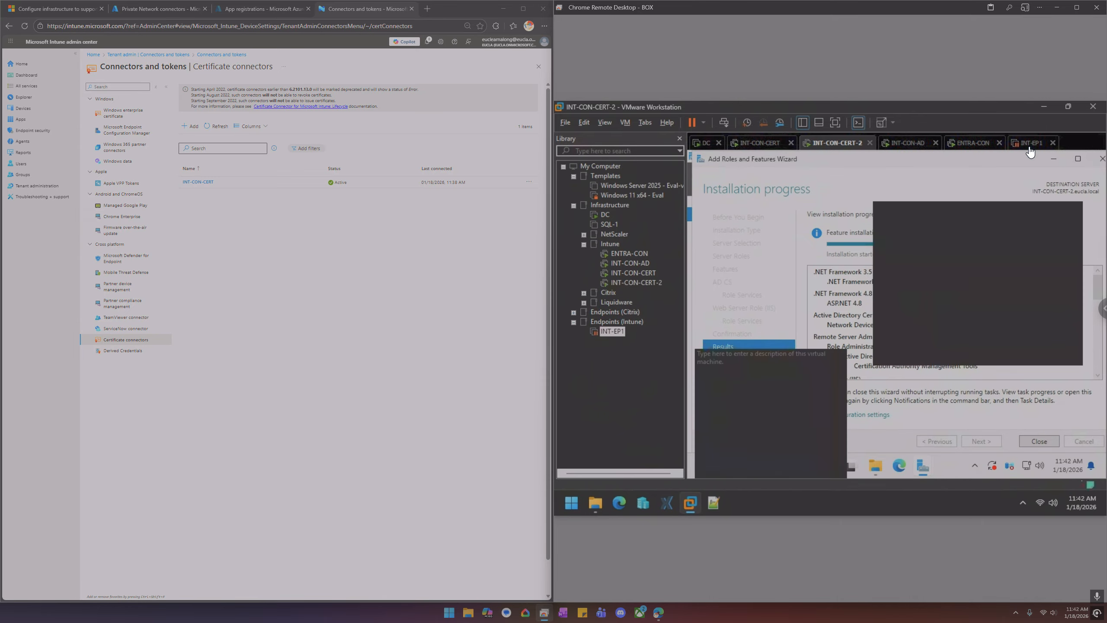
left_click(738, 183)
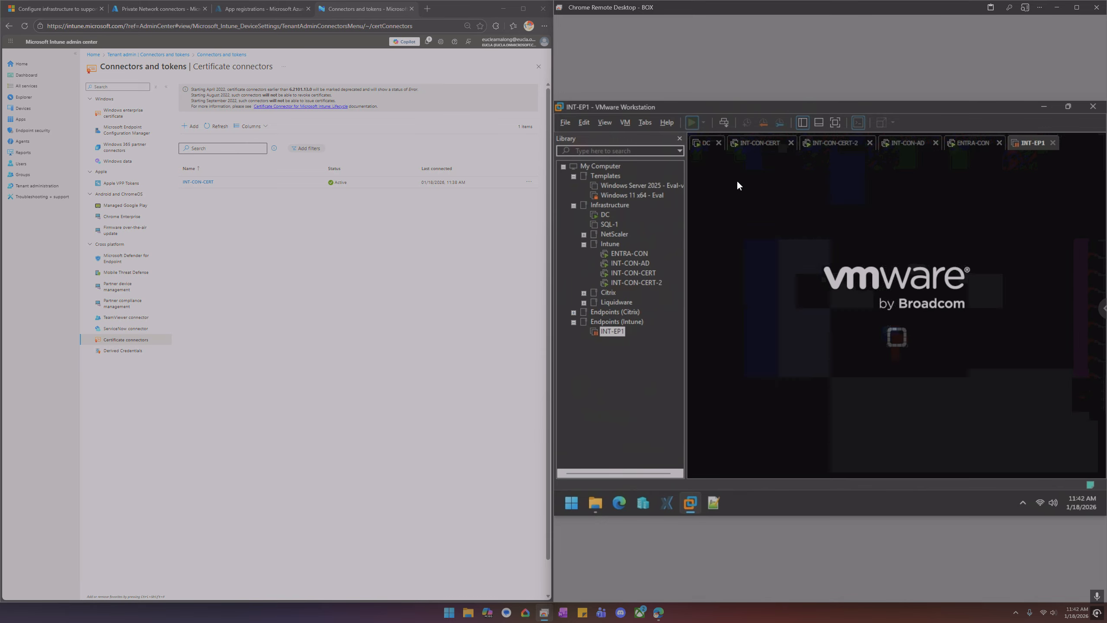
left_click(835, 122)
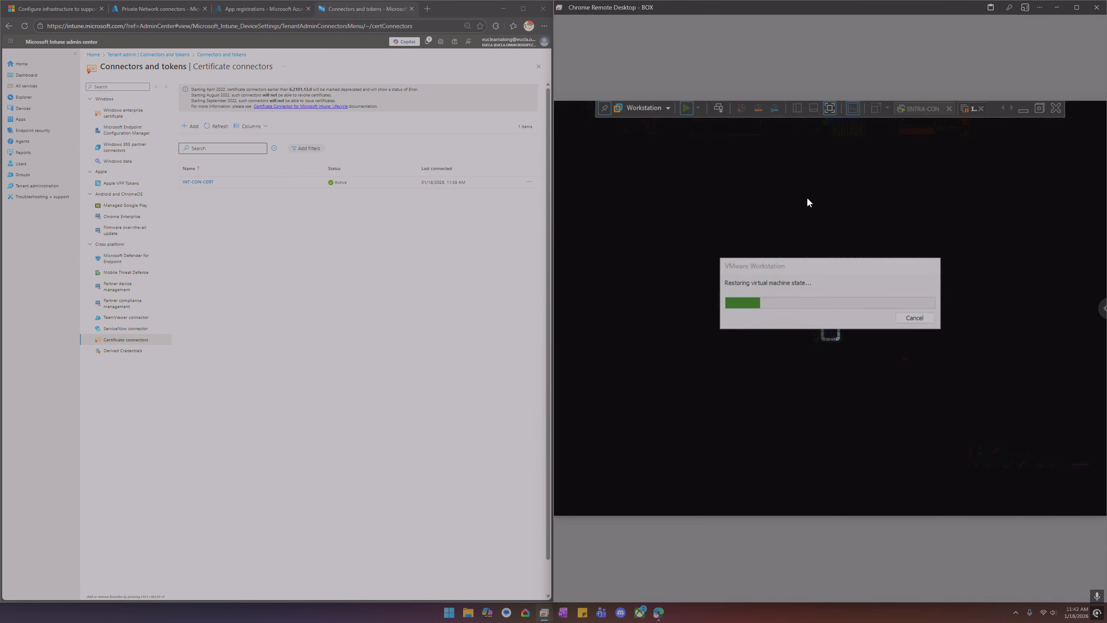
Review the scep and scep v2 SCEP certificate profiles and their settings under Windows device configuration
left_click(45, 109)
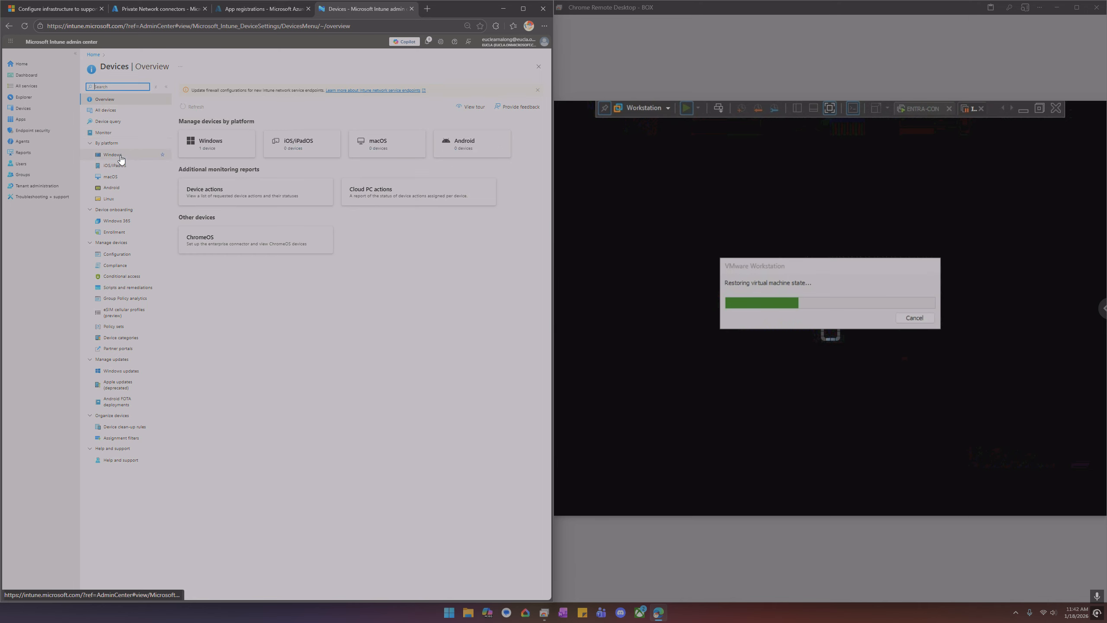
left_click(118, 159)
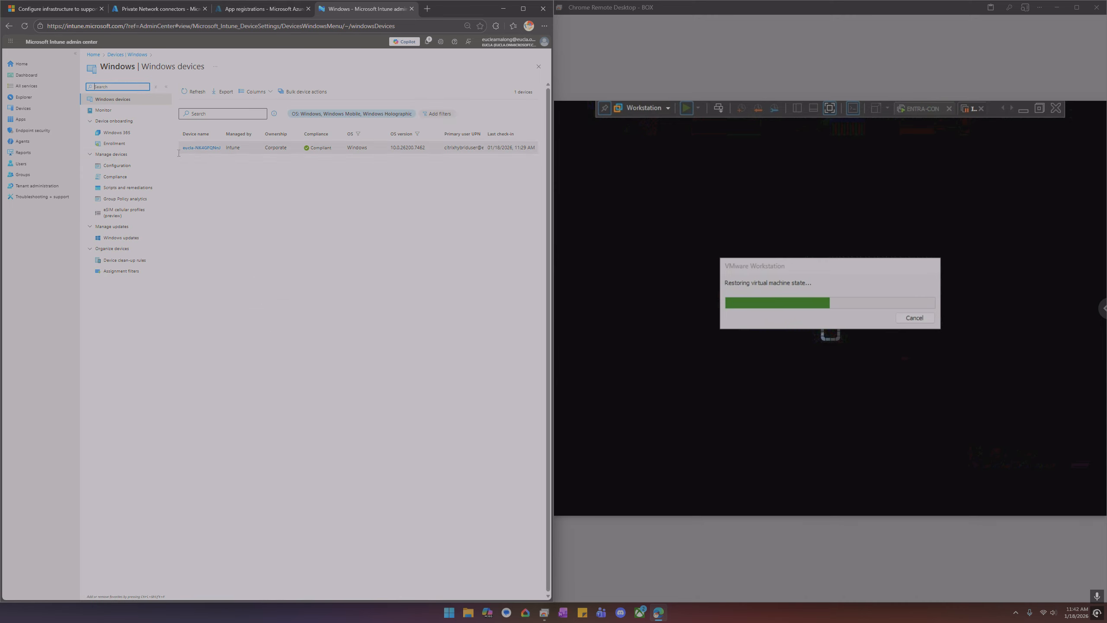
left_click(122, 170)
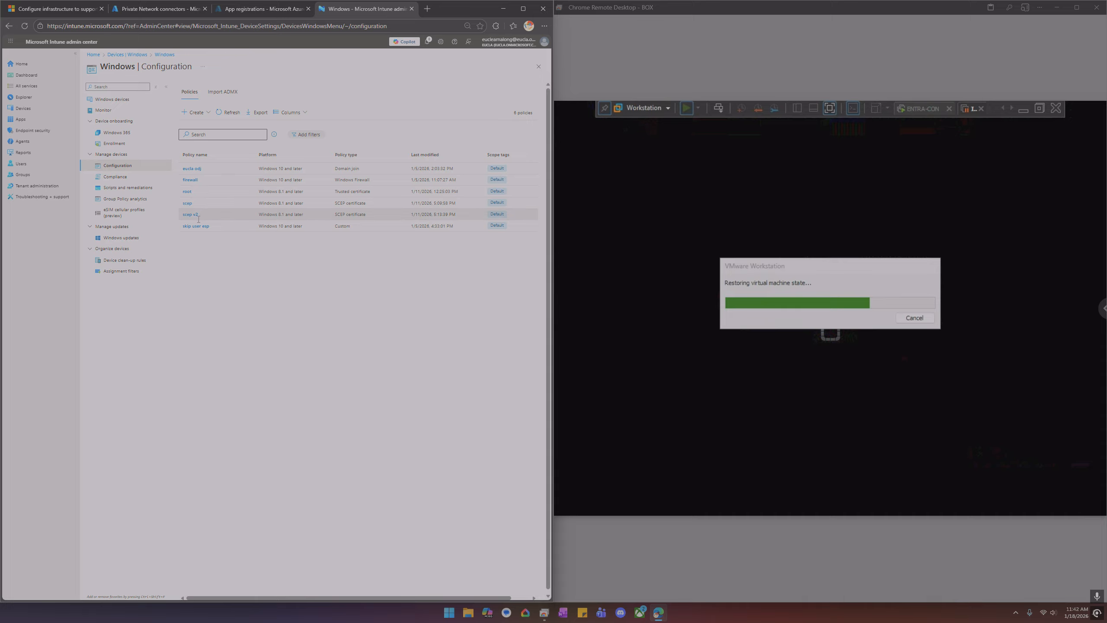
left_click(191, 215)
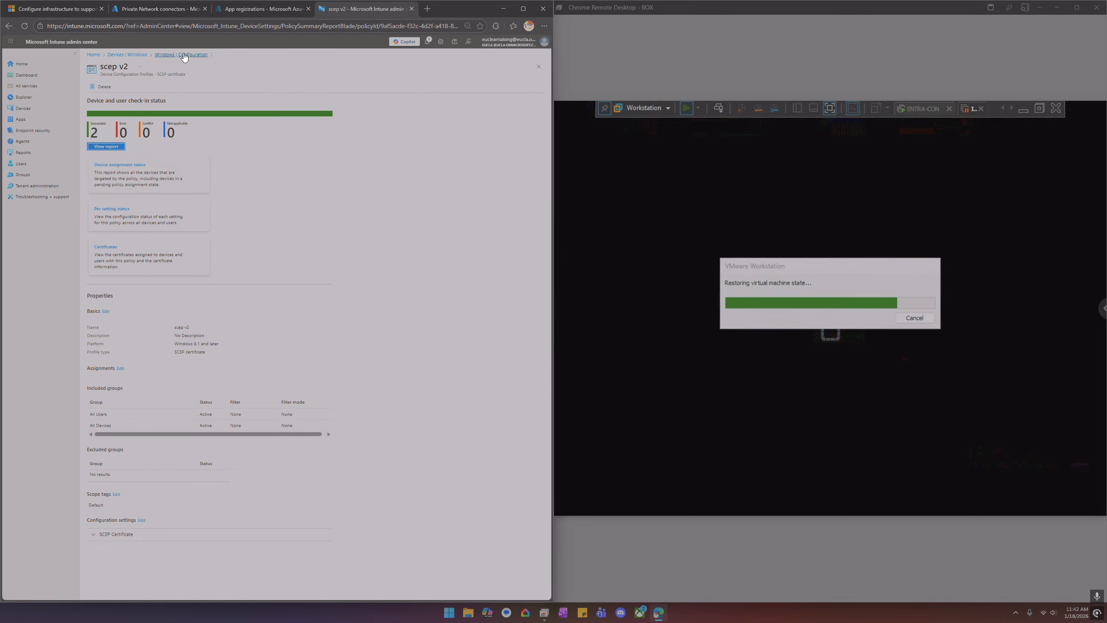
left_click(181, 54)
left_click(188, 203)
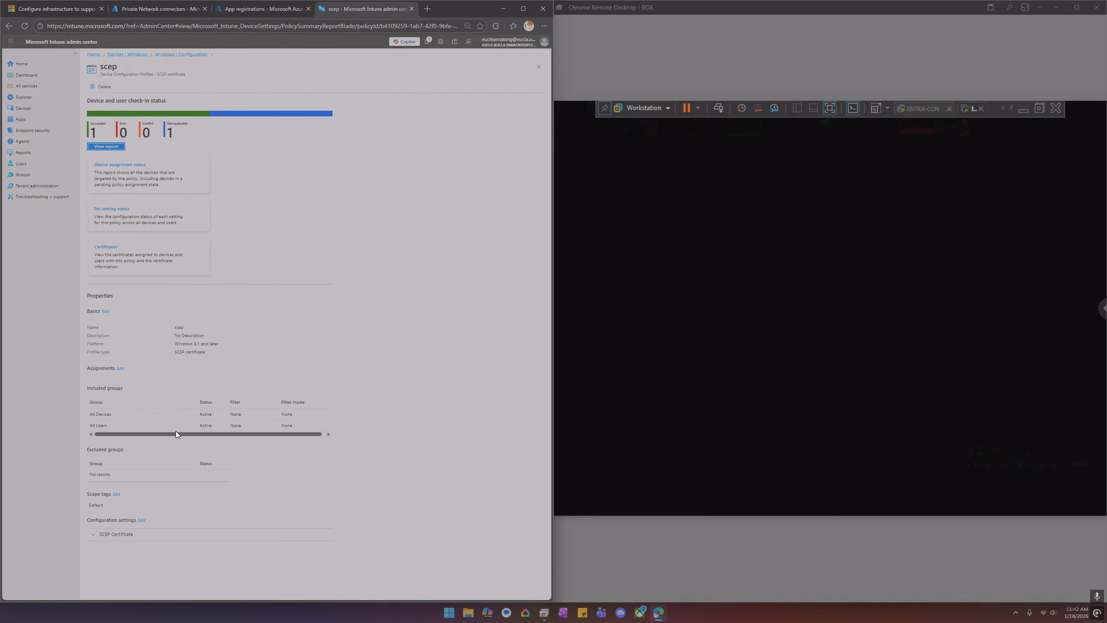
left_click(187, 55)
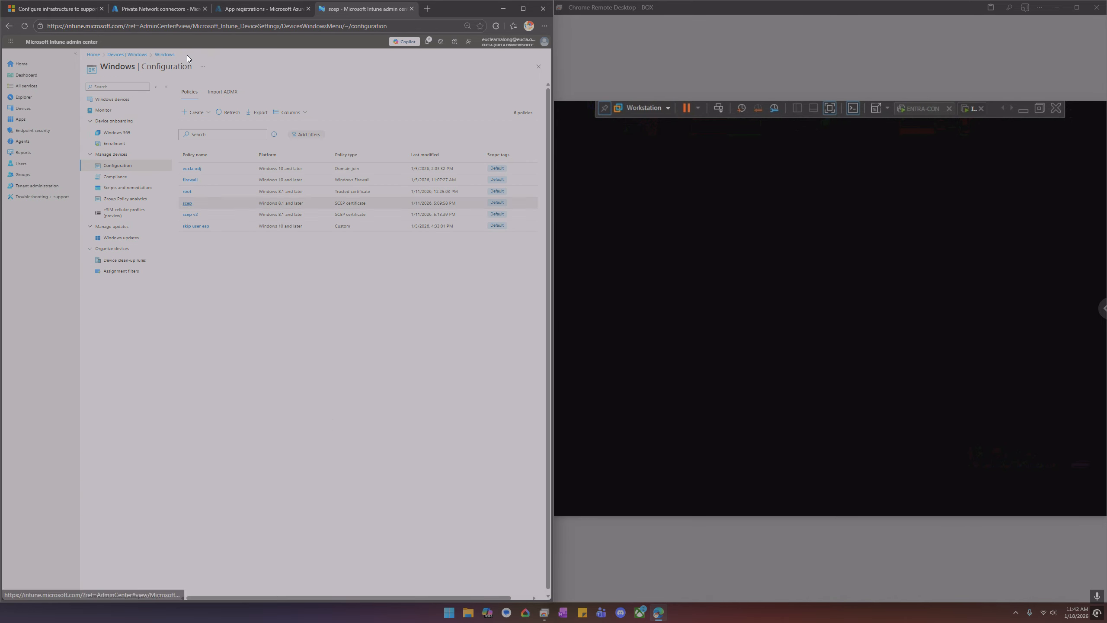
left_click(186, 221)
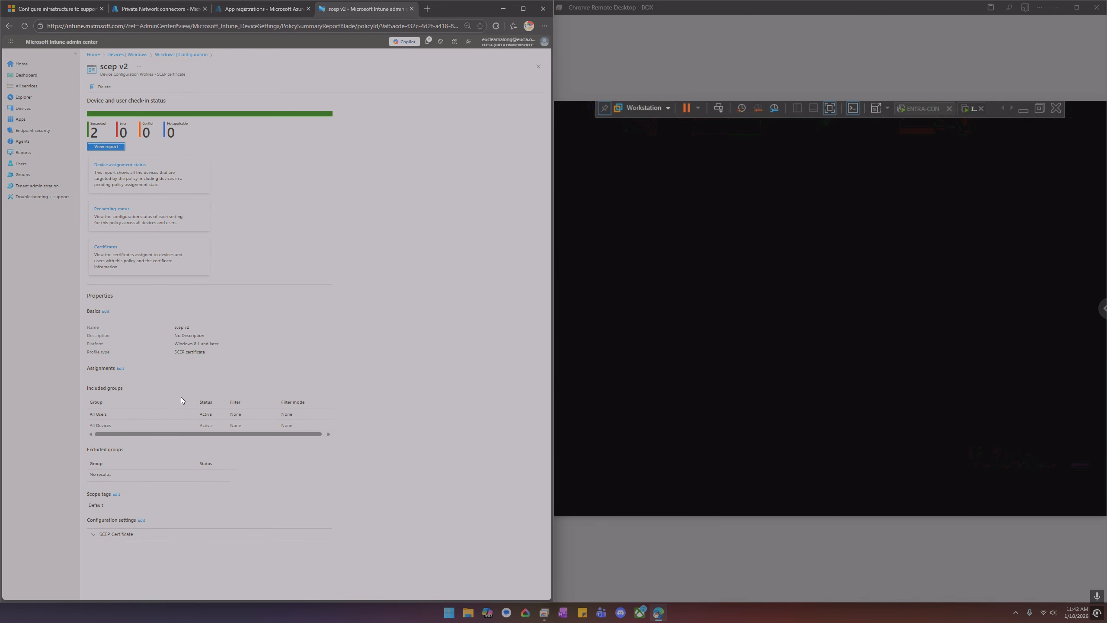
left_click(137, 541)
scroll(218, 519, "down", 3)
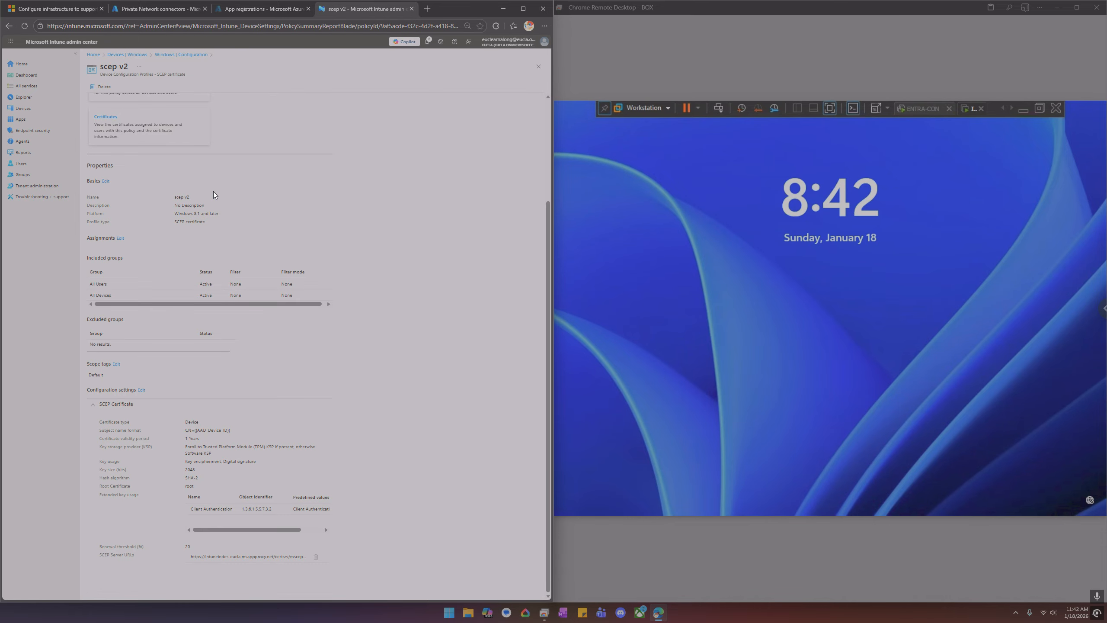
scroll(213, 194, "up", 3)
left_click(174, 55)
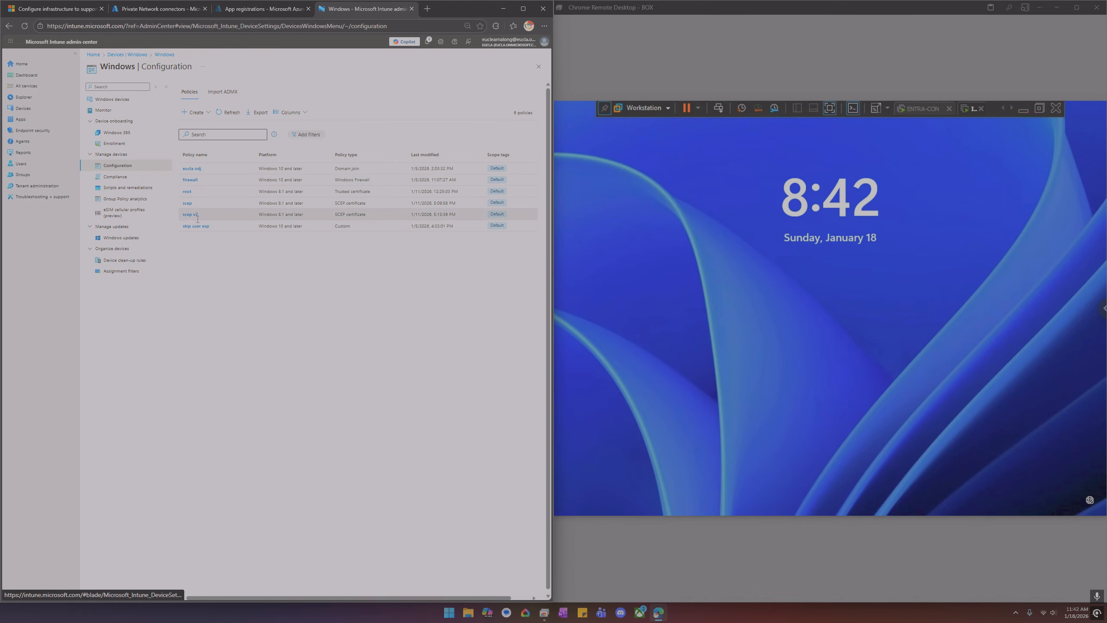
left_click(188, 208)
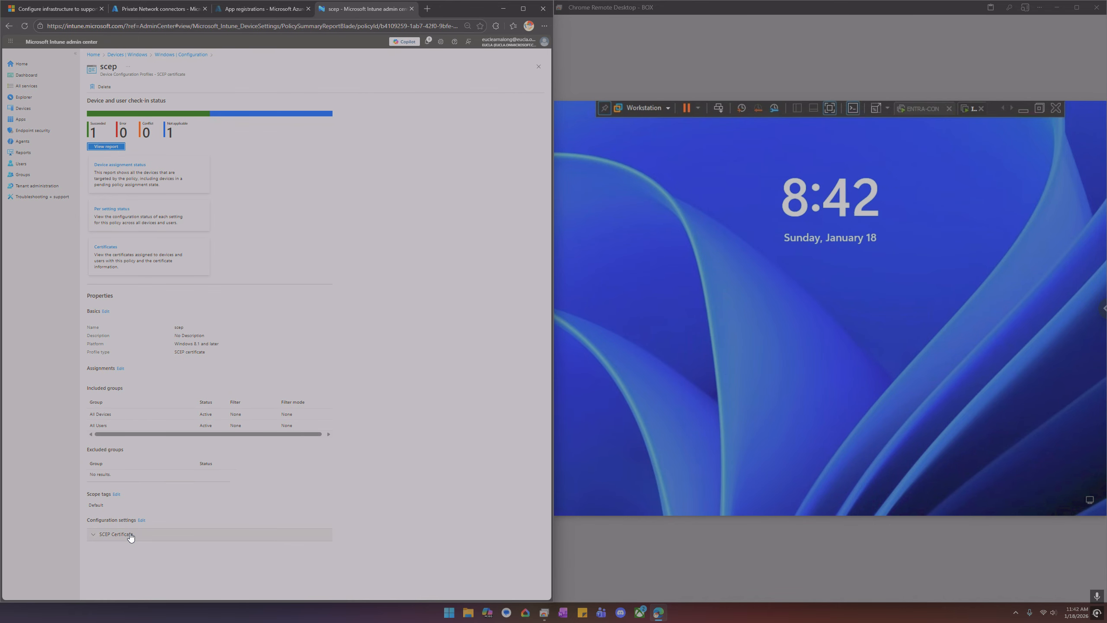
left_click(130, 537)
scroll(192, 488, "down", 3)
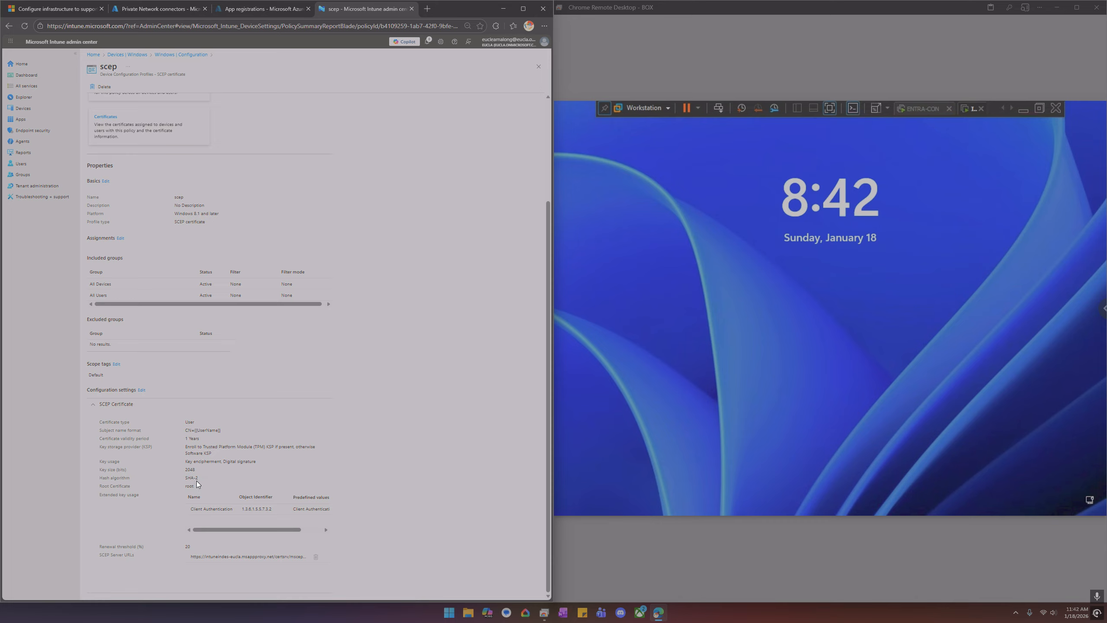
scroll(197, 481, "up", 3)
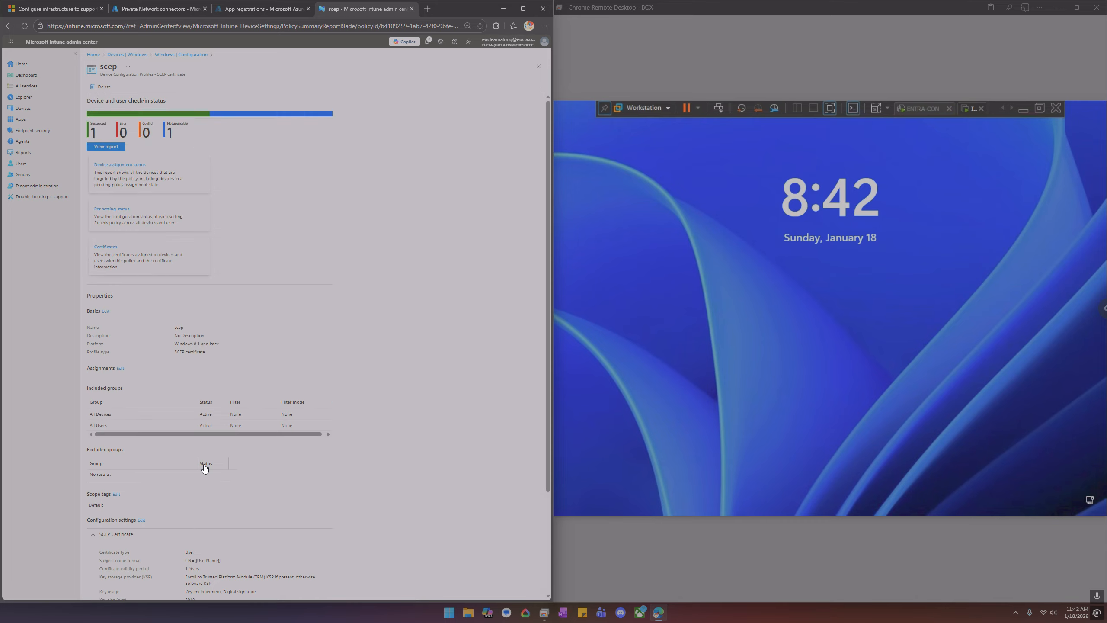
left_click(189, 56)
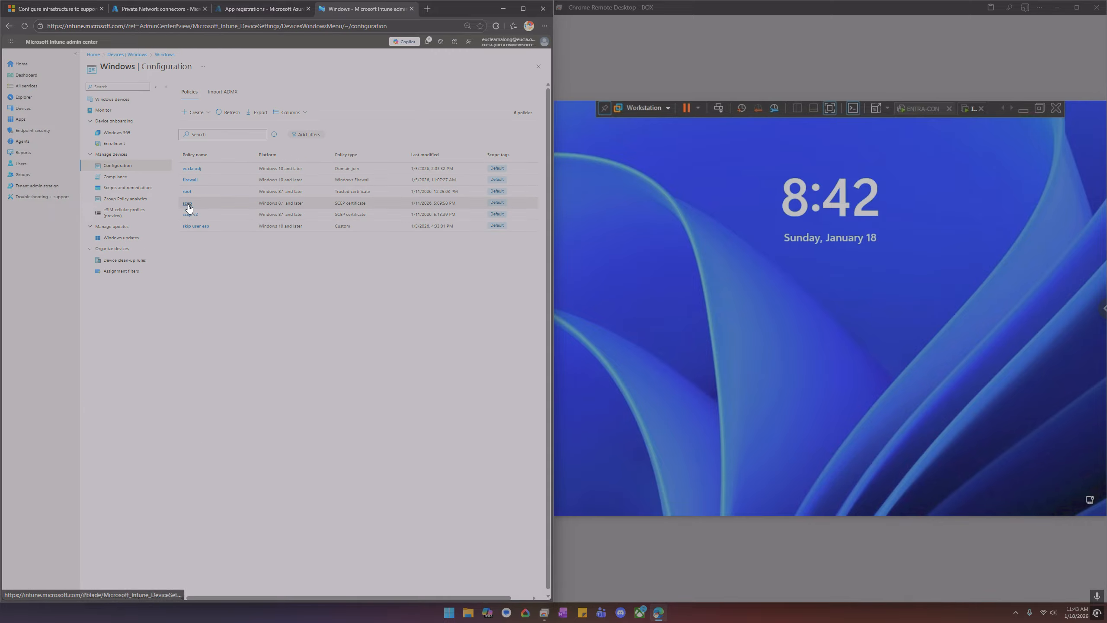
left_click(190, 217)
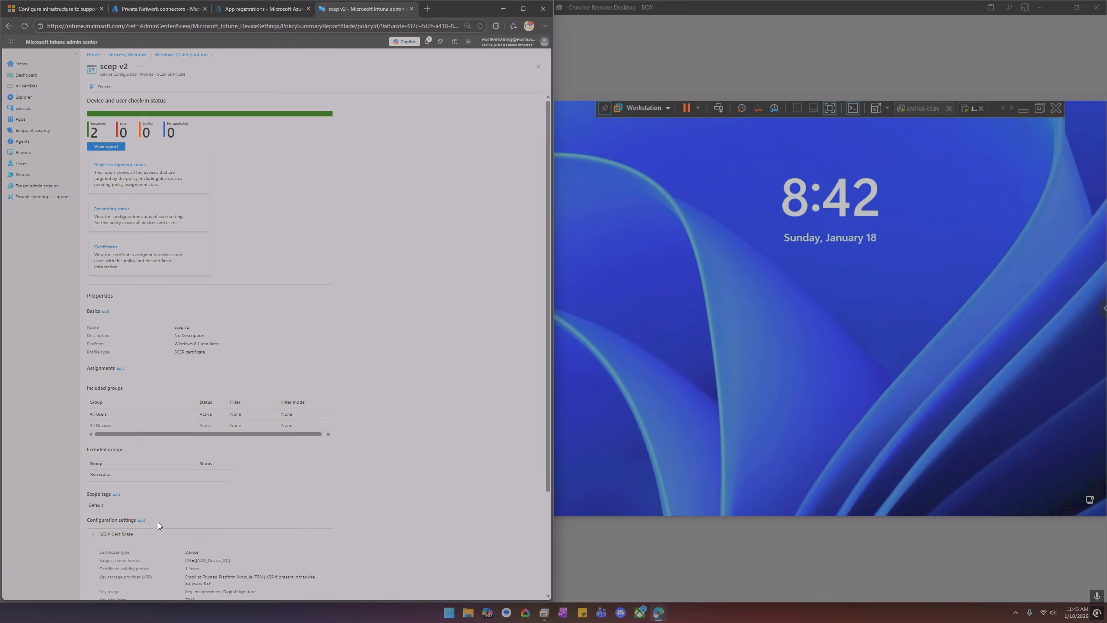
scroll(176, 479, "down", 3)
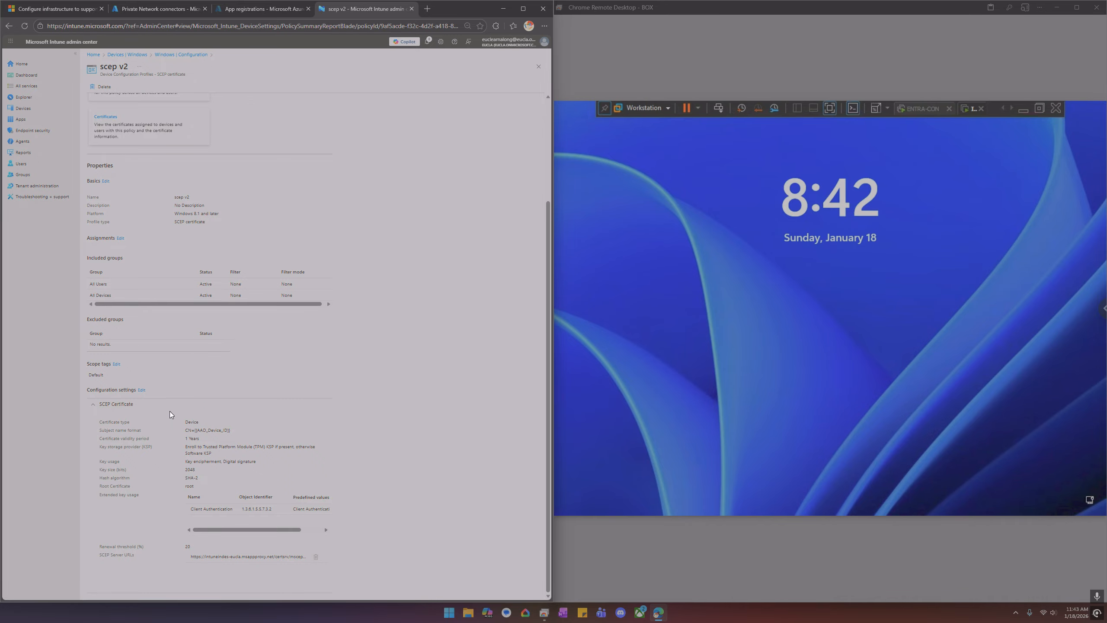
Sign in to the INT-EP1 endpoint with the user's account password
left_click(720, 111)
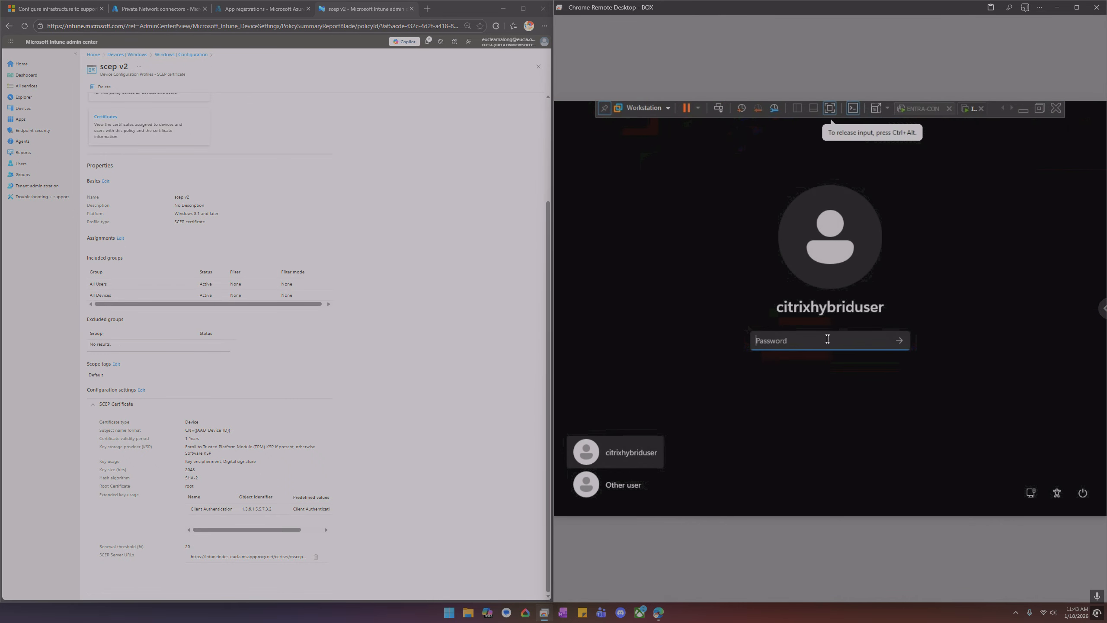
type("*********")
key("Return")
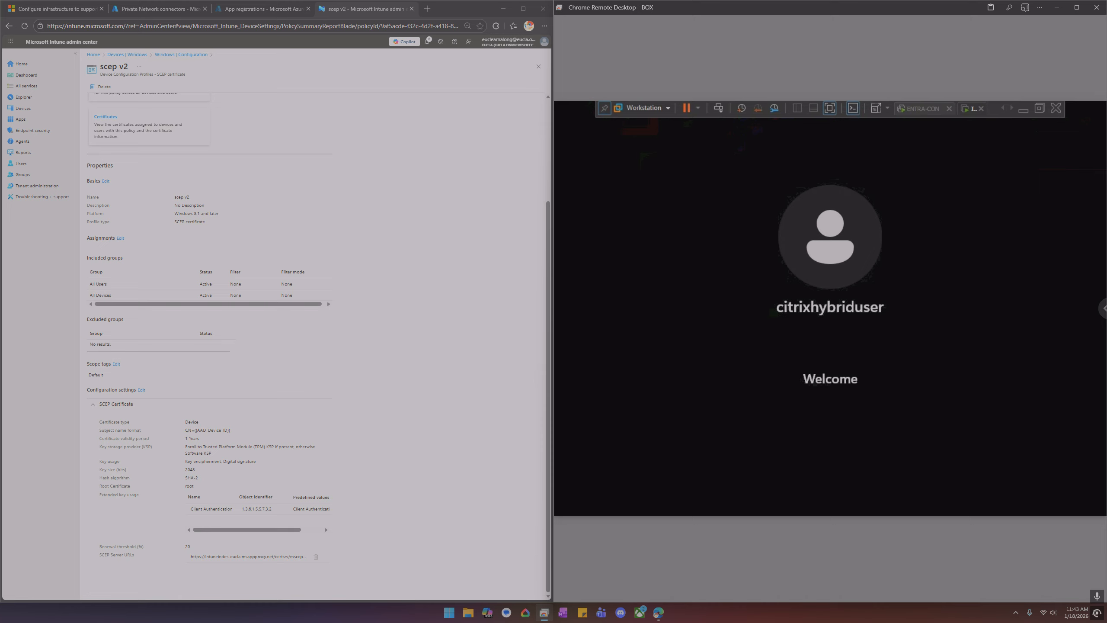
Rename the scep v2 SCEP certificate profile to scep-device and save it
scroll(232, 304, "up", 3)
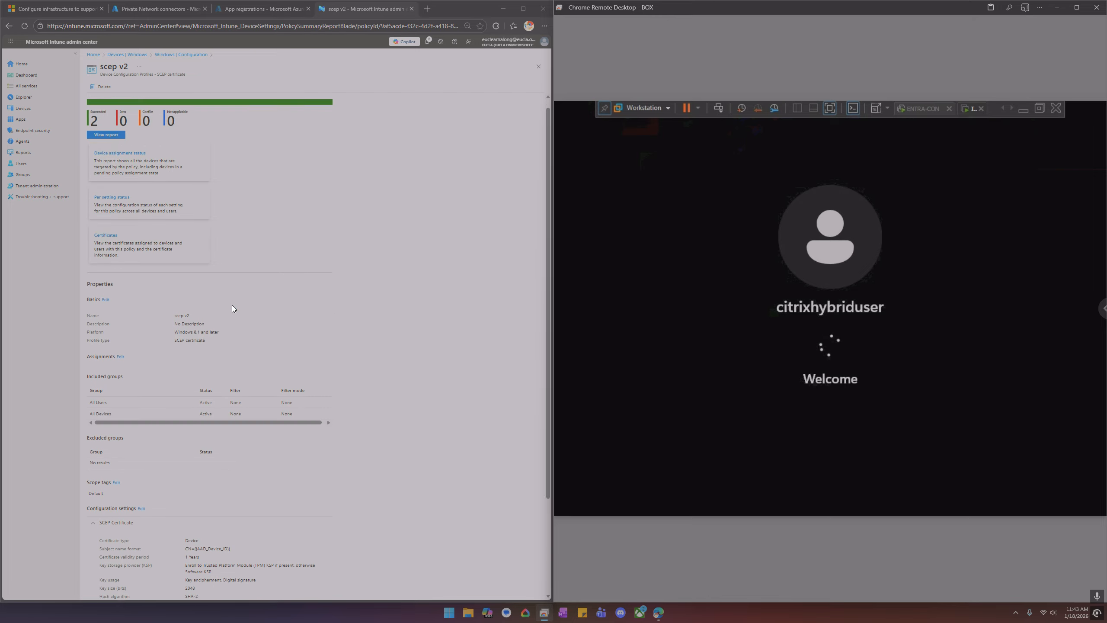
scroll(193, 296, "down", 3)
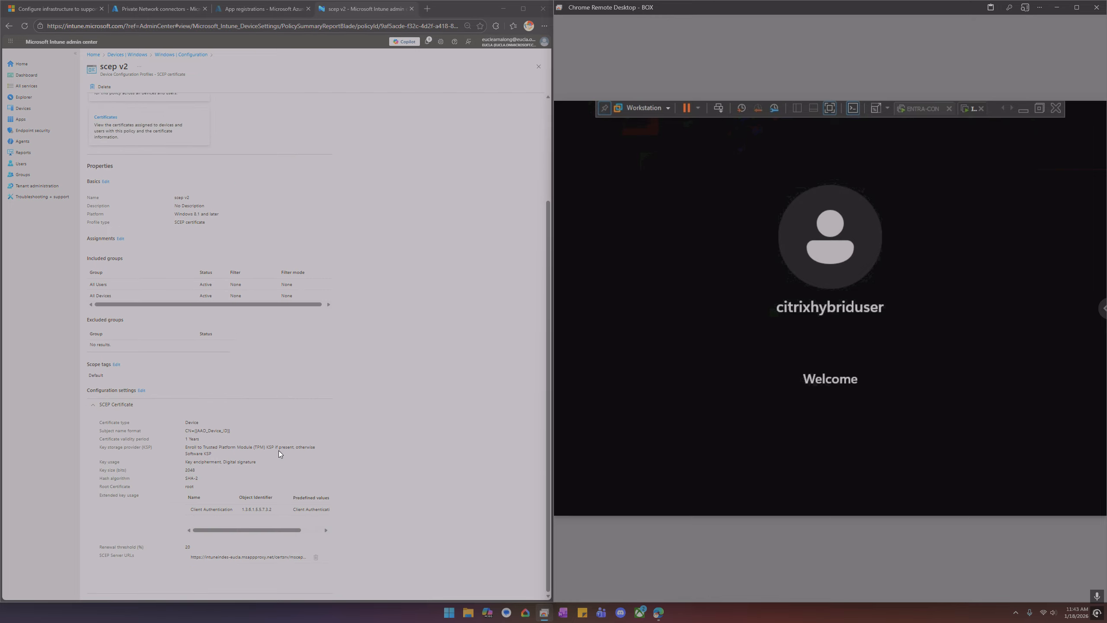
scroll(204, 415, "up", 3)
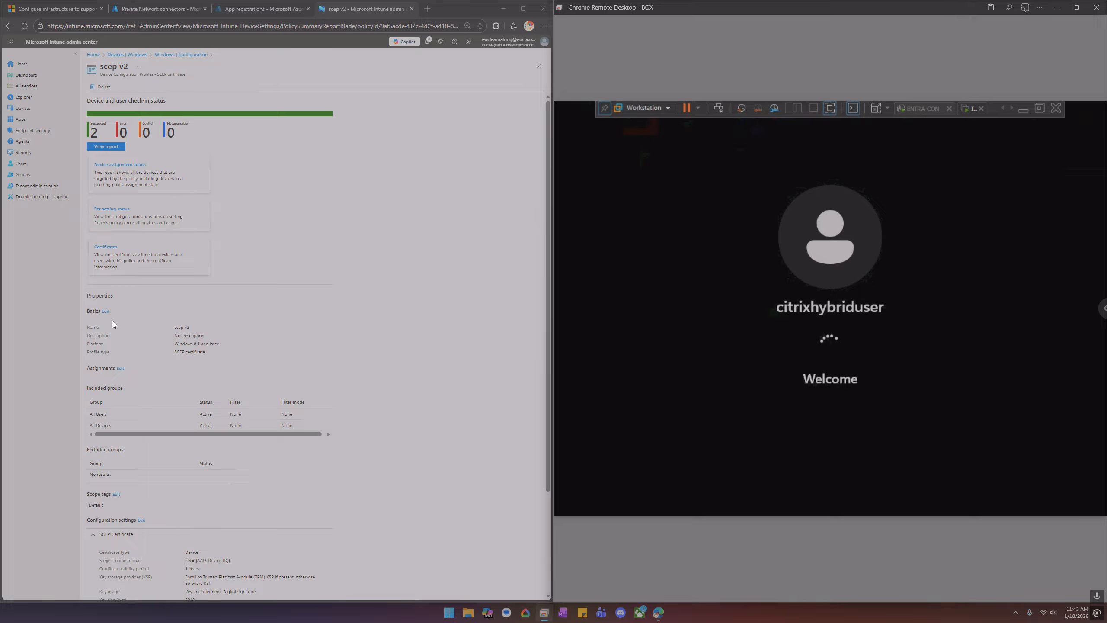
left_click(106, 311)
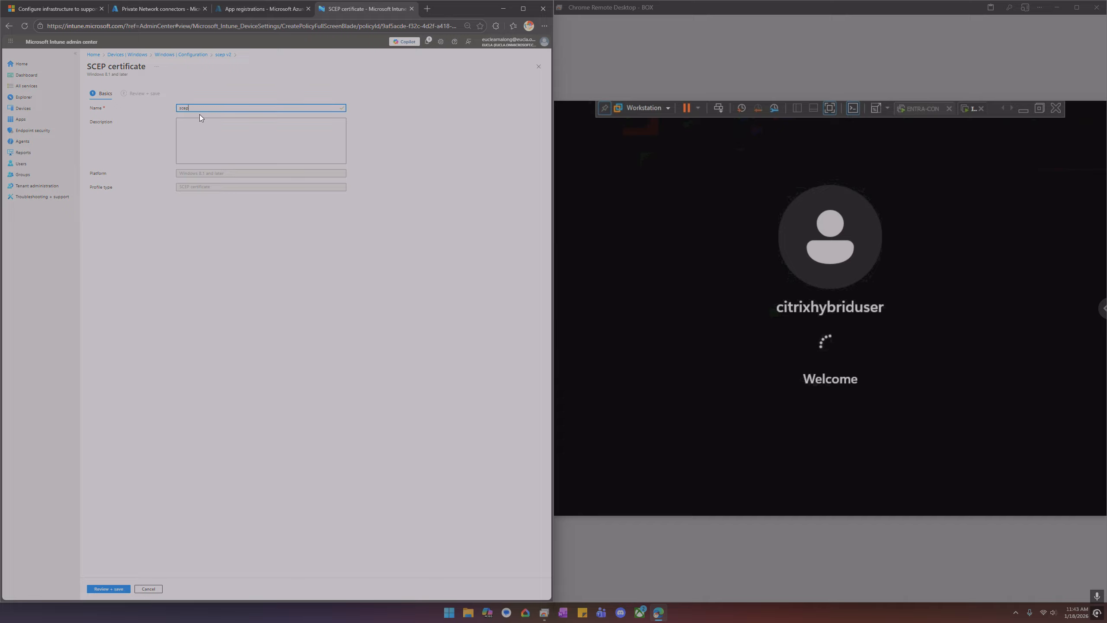
type("scep-device")
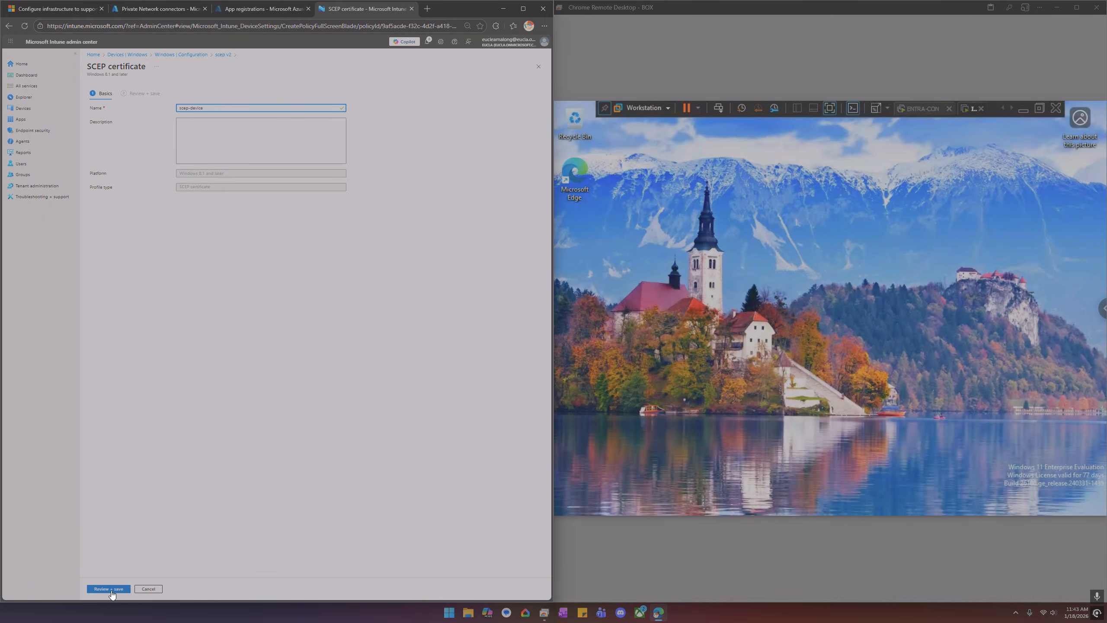
left_click(111, 592)
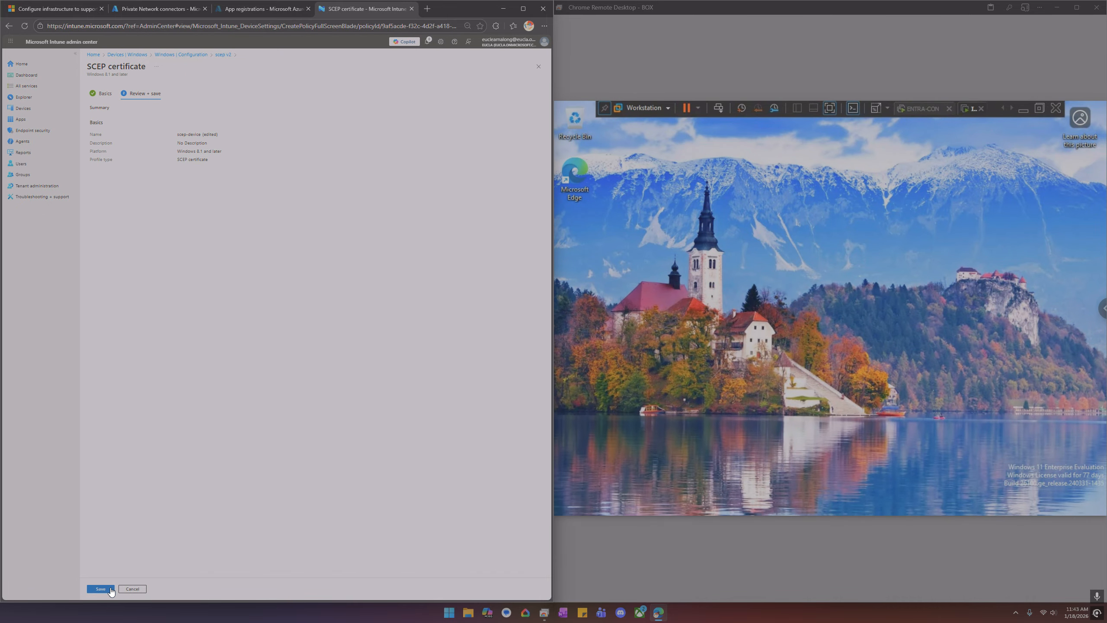
left_click(109, 589)
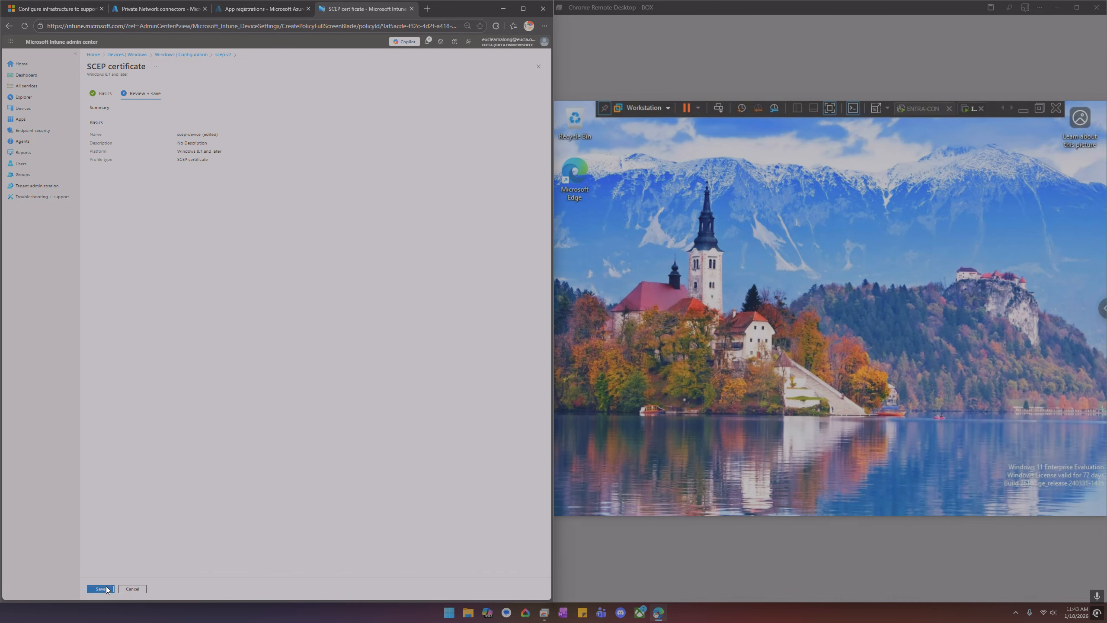
Rename the scep SCEP certificate profile to scep-user by appending -user, and save it
left_click(185, 55)
left_click(187, 203)
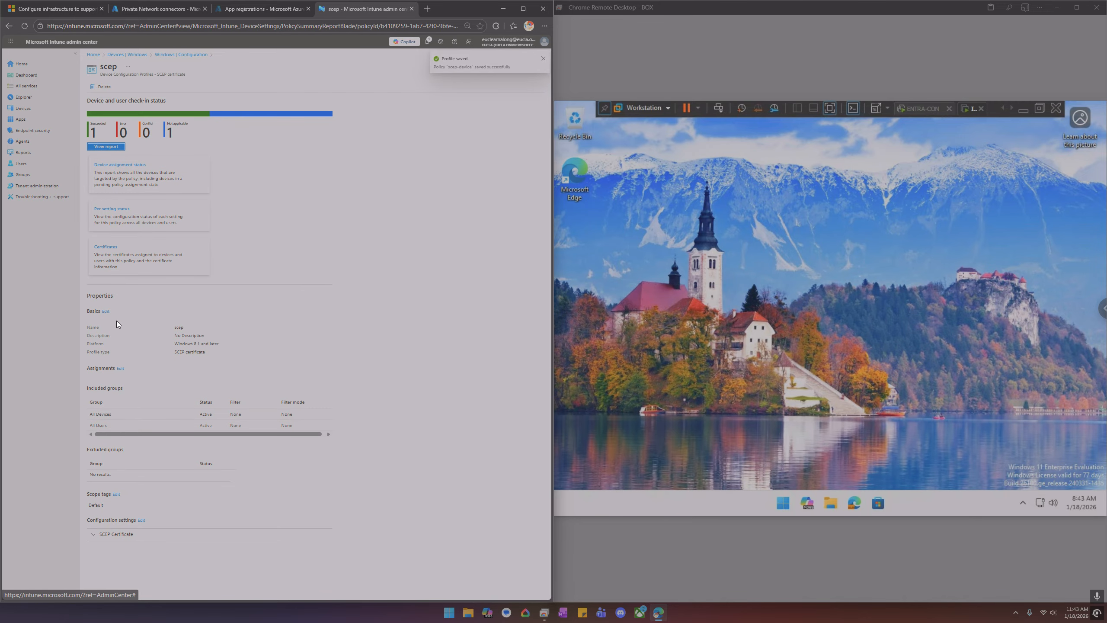
left_click(106, 311)
left_click(203, 108)
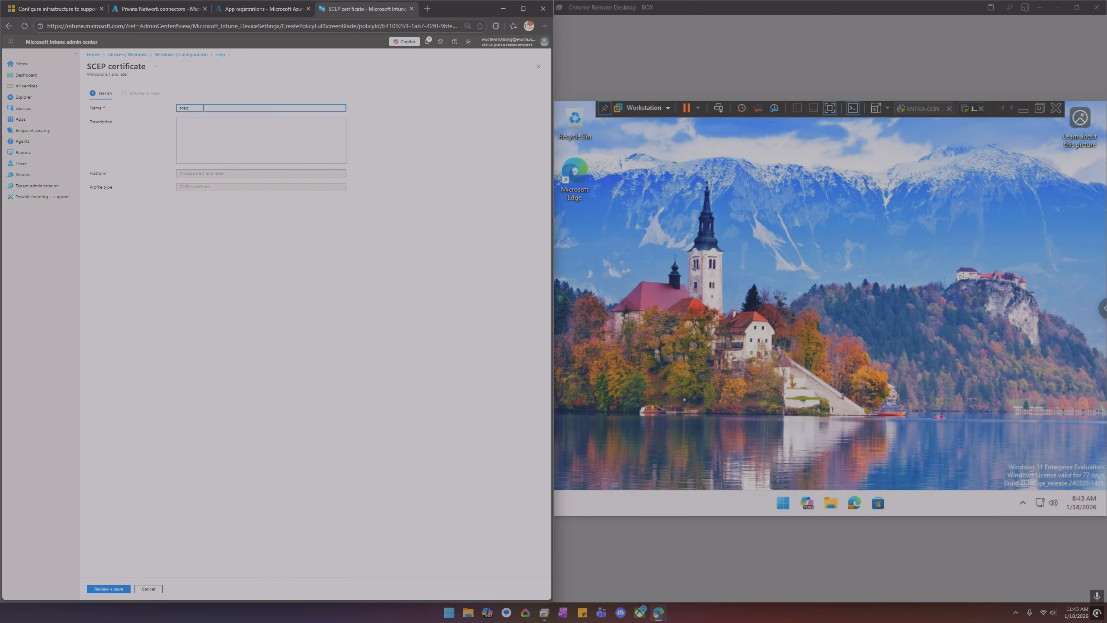
type("-user")
left_click(121, 584)
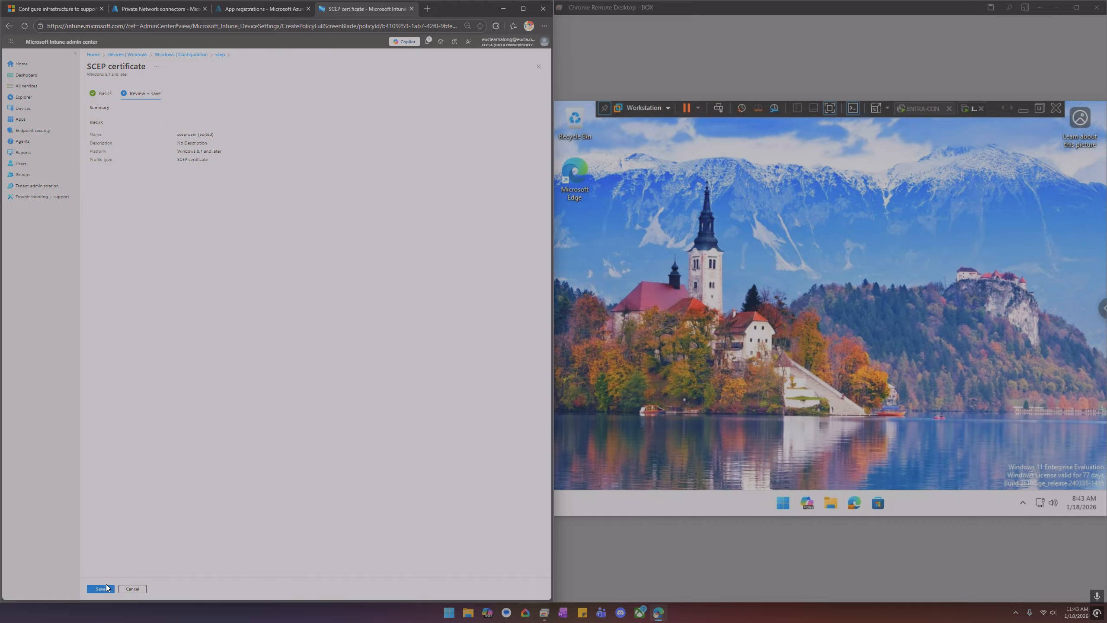
left_click(105, 585)
left_click(854, 339)
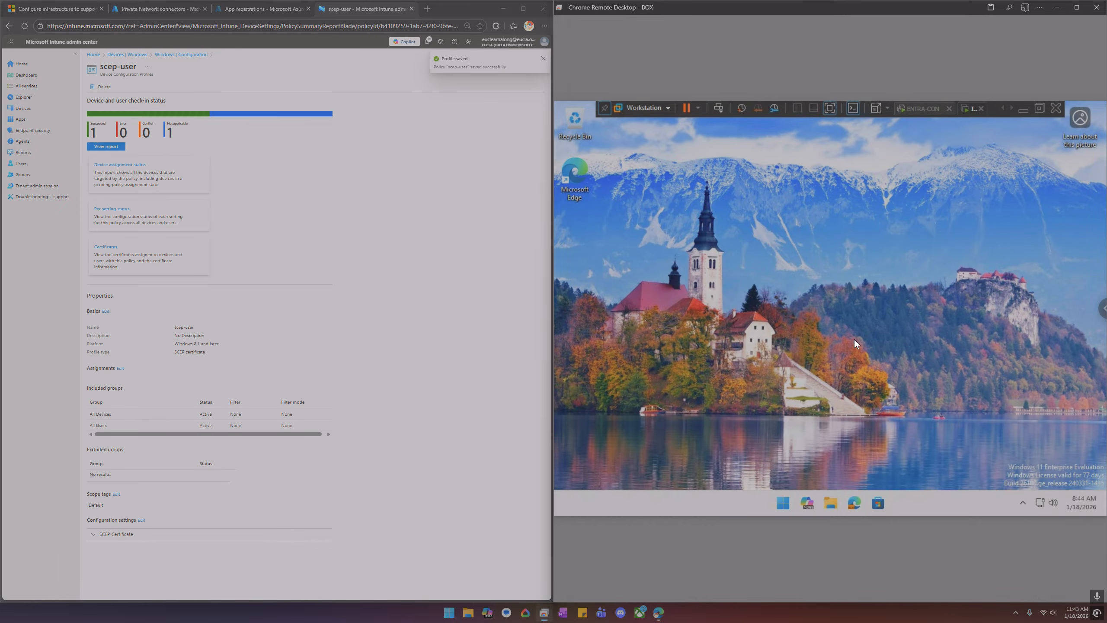
left_click(781, 498)
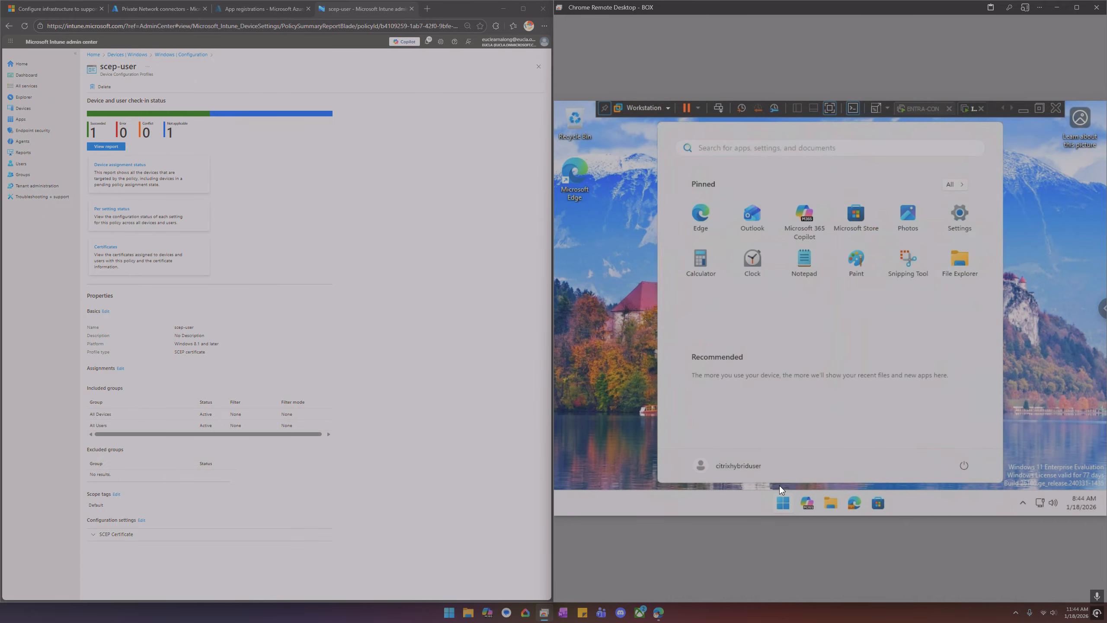
type("cer")
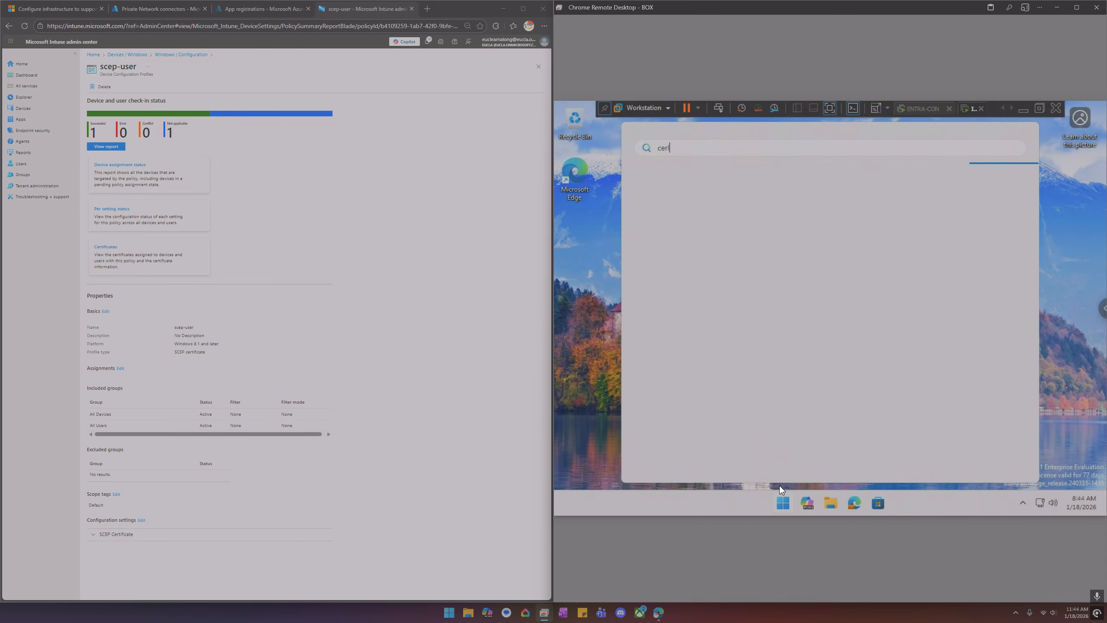
type("tlm.msc")
left_click(598, 432)
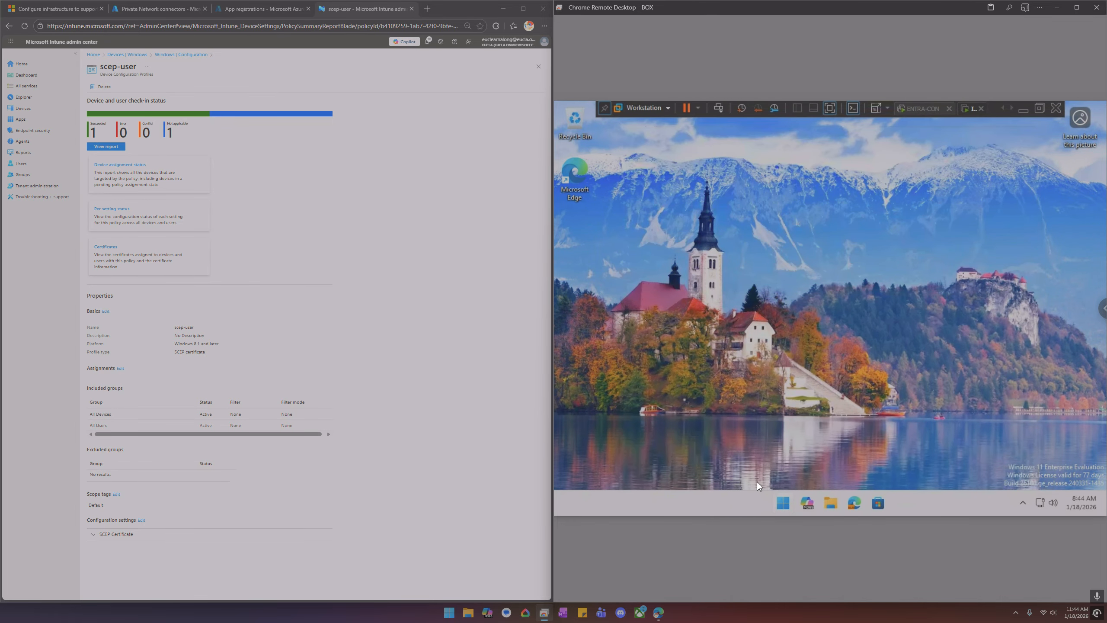
Search the endpoint for cert and open Manage computer certificates
key("super")
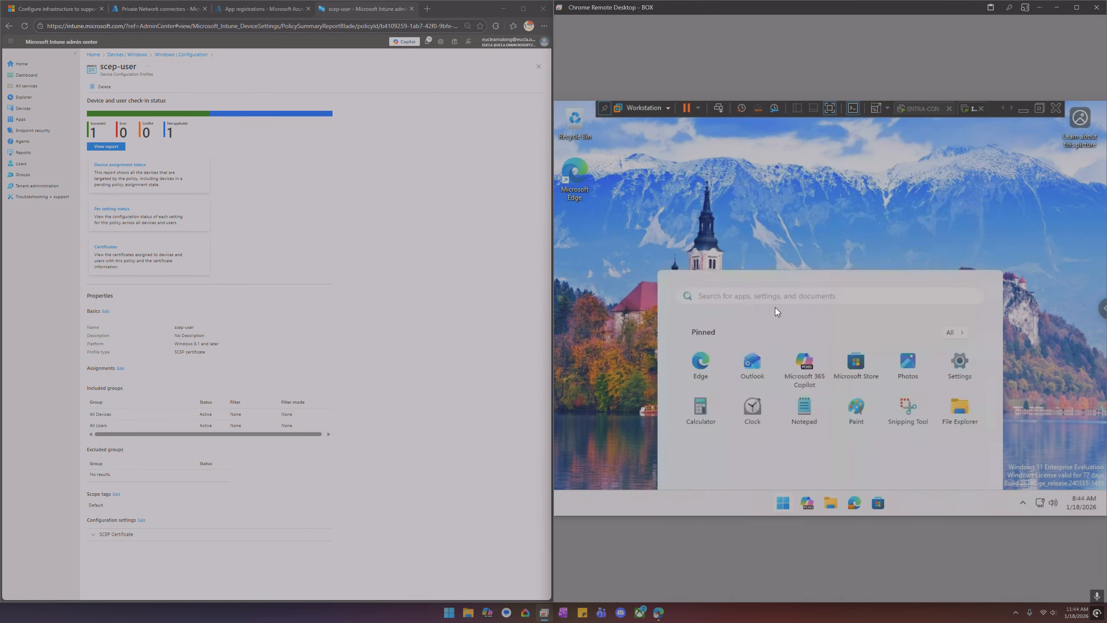
key("Down")
key("Down")
key("Up")
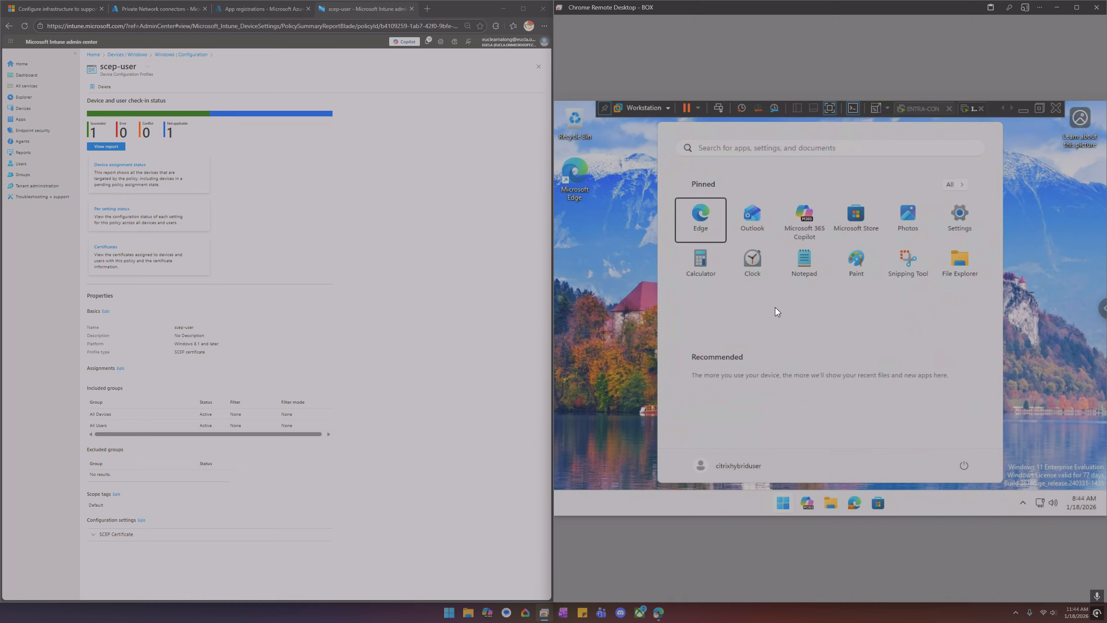
type("ce")
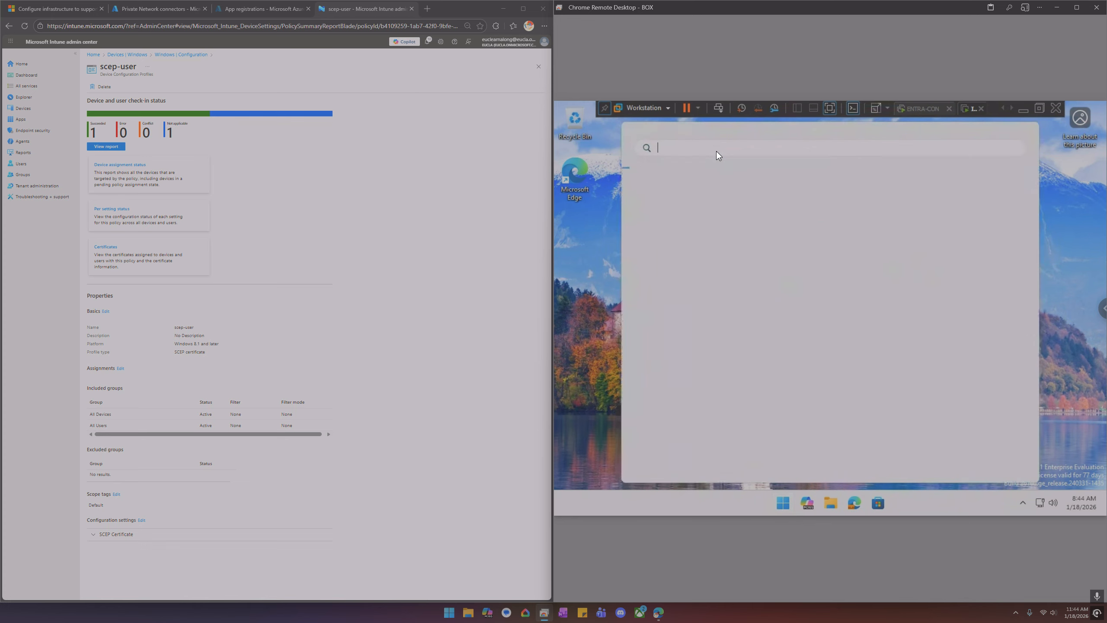
type("rtificate")
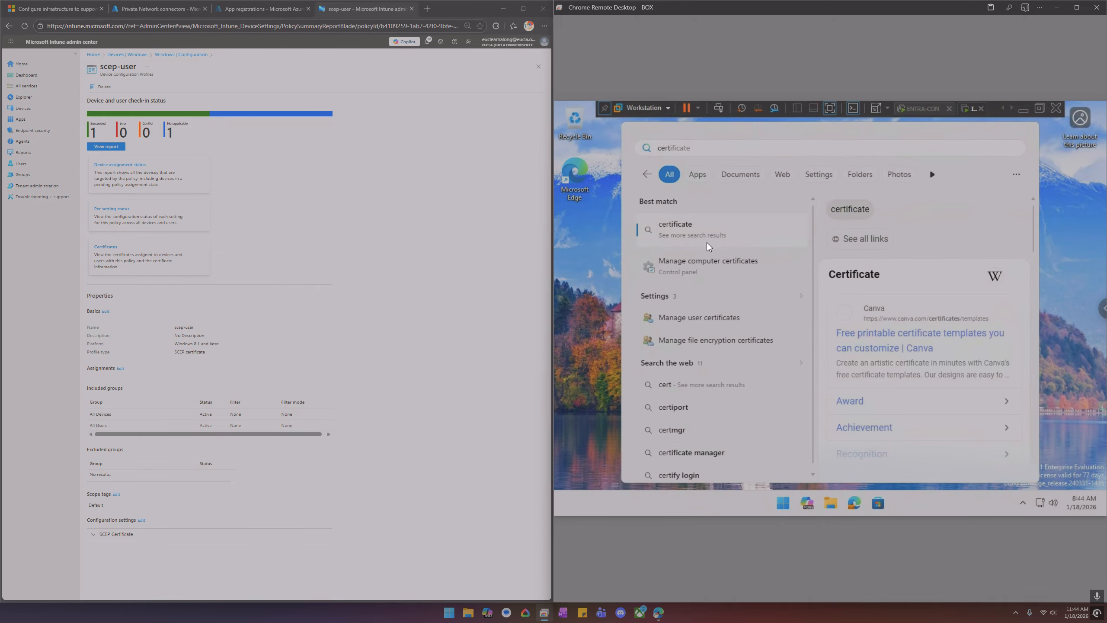
left_click(705, 269)
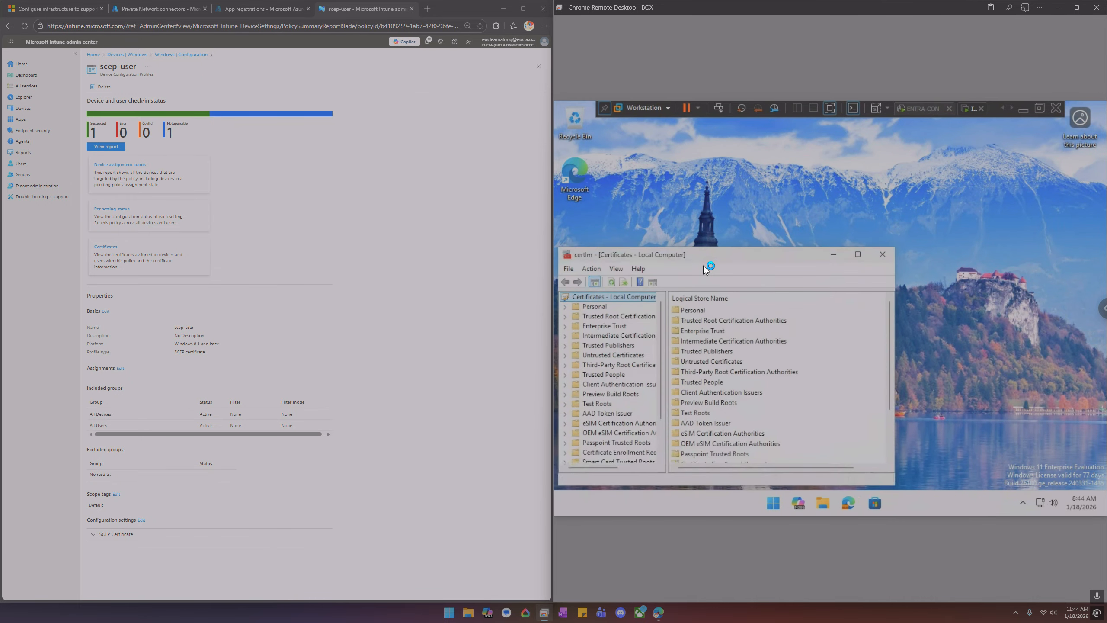
Inspect the certificate issued by eucla-DC-CA in the local computer's Personal certificates store
double_click(600, 304)
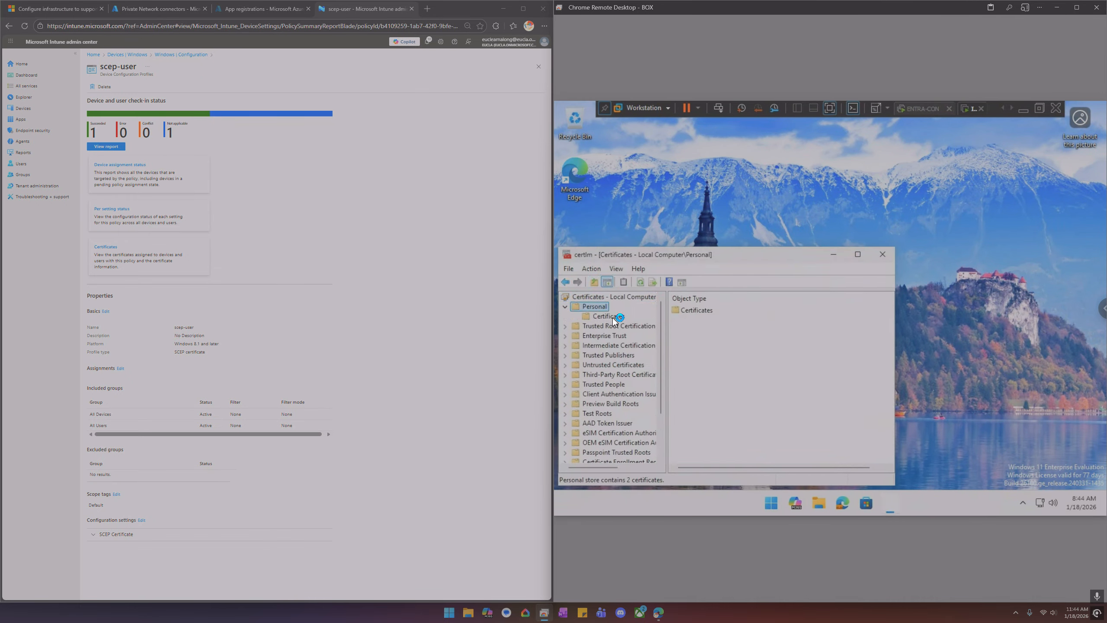
left_click(612, 317)
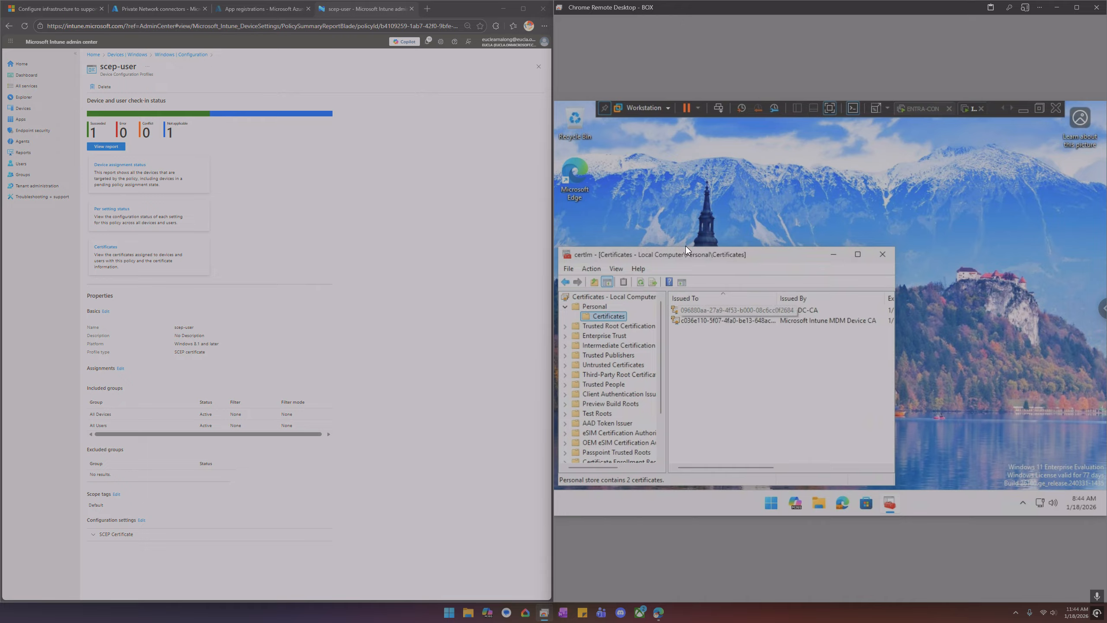
left_click_drag(686, 249, 753, 222)
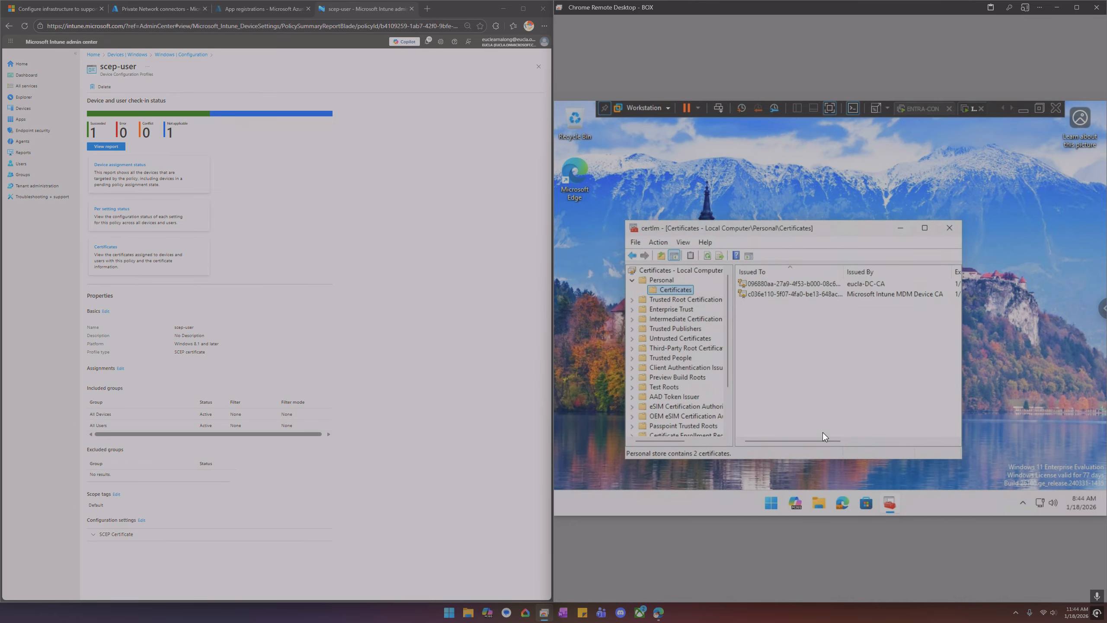
left_click_drag(827, 440, 862, 440)
left_click_drag(887, 432, 784, 417)
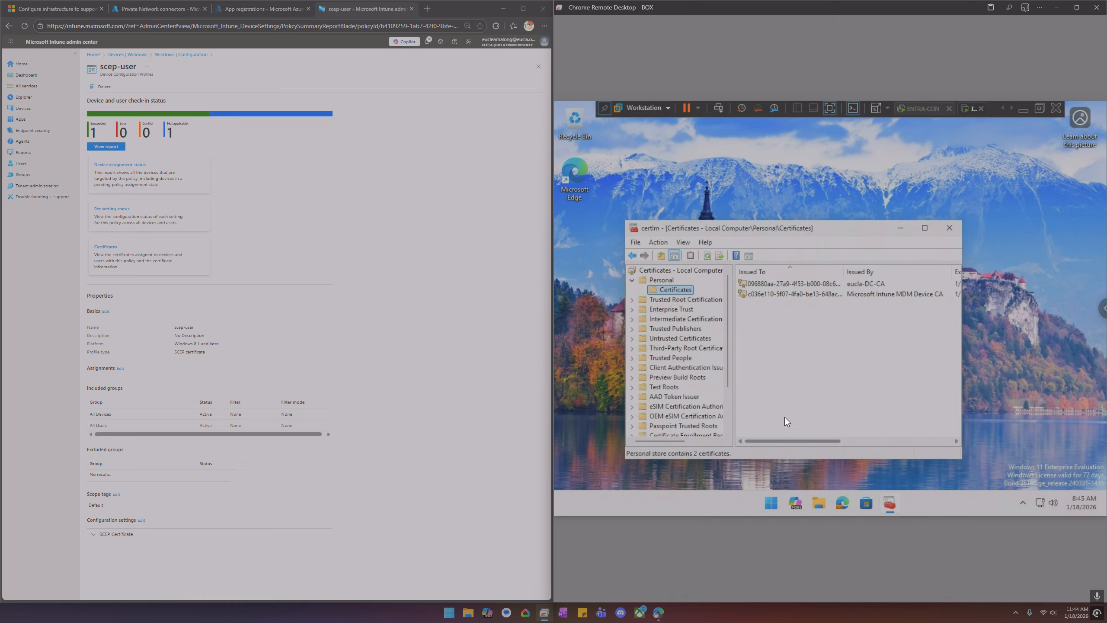
double_click(778, 282)
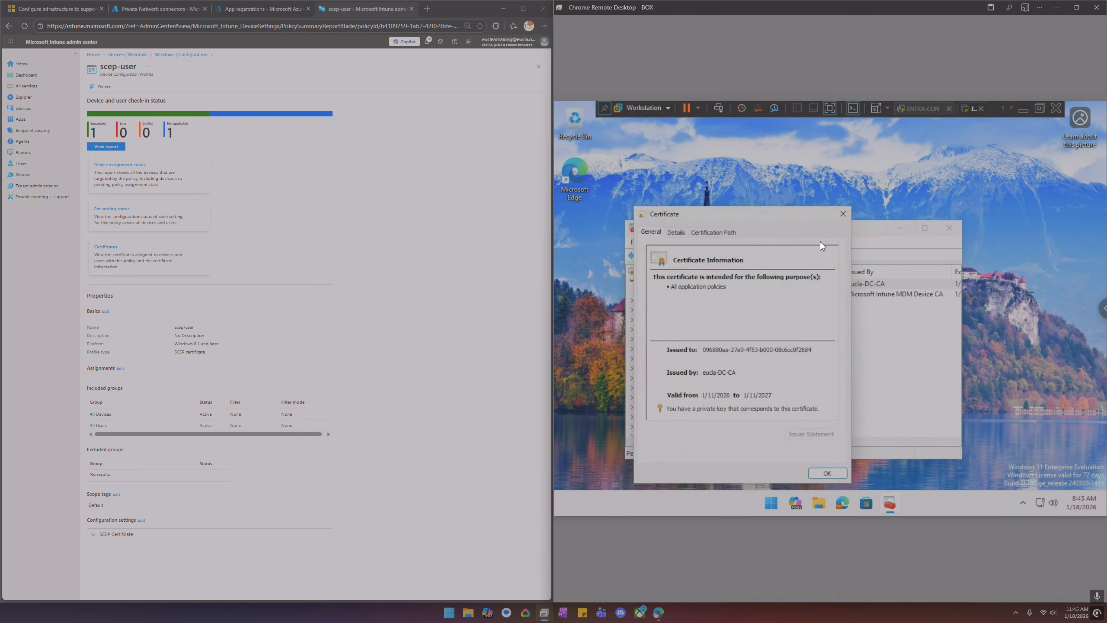
left_click(846, 213)
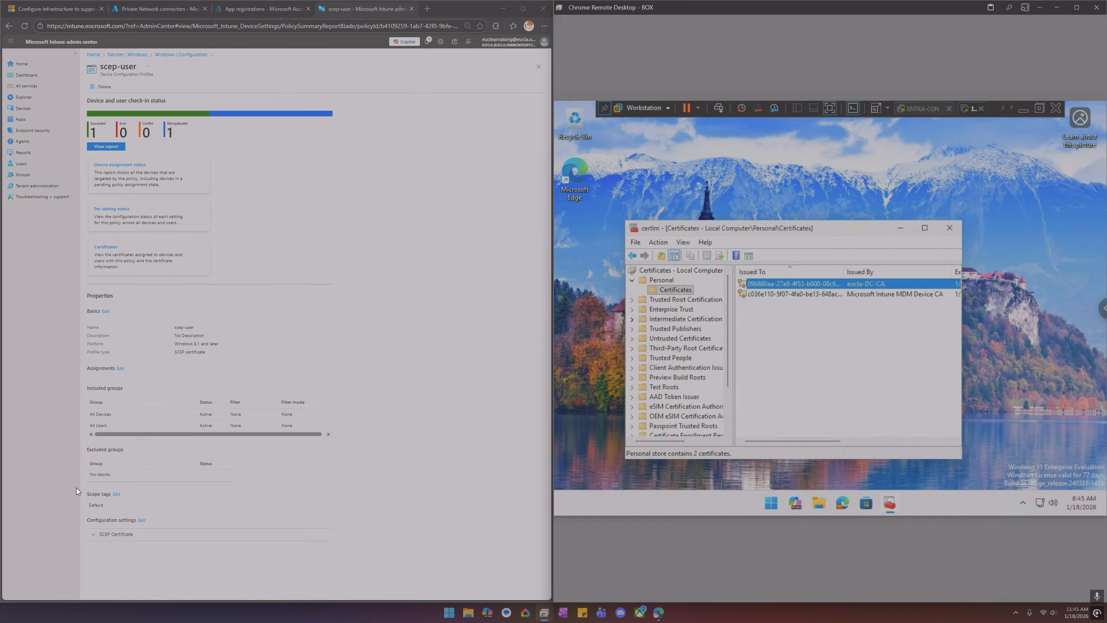
Review the SCEP Certificate configuration settings of the scep-user profile
left_click(106, 534)
scroll(153, 475, "down", 2)
scroll(161, 141, "up", 2)
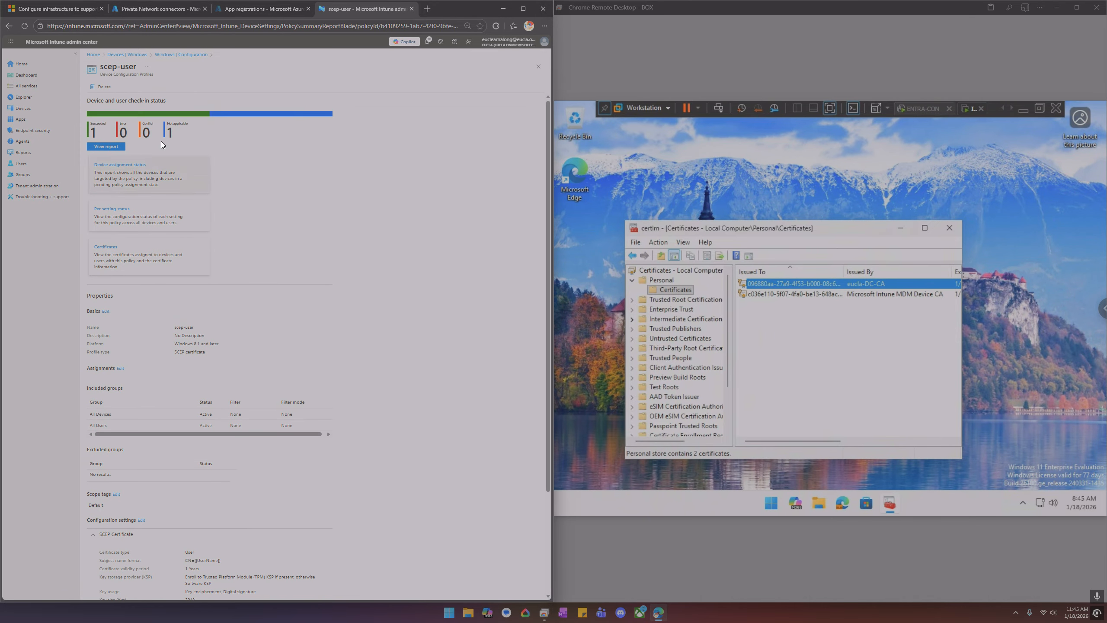
left_click(170, 55)
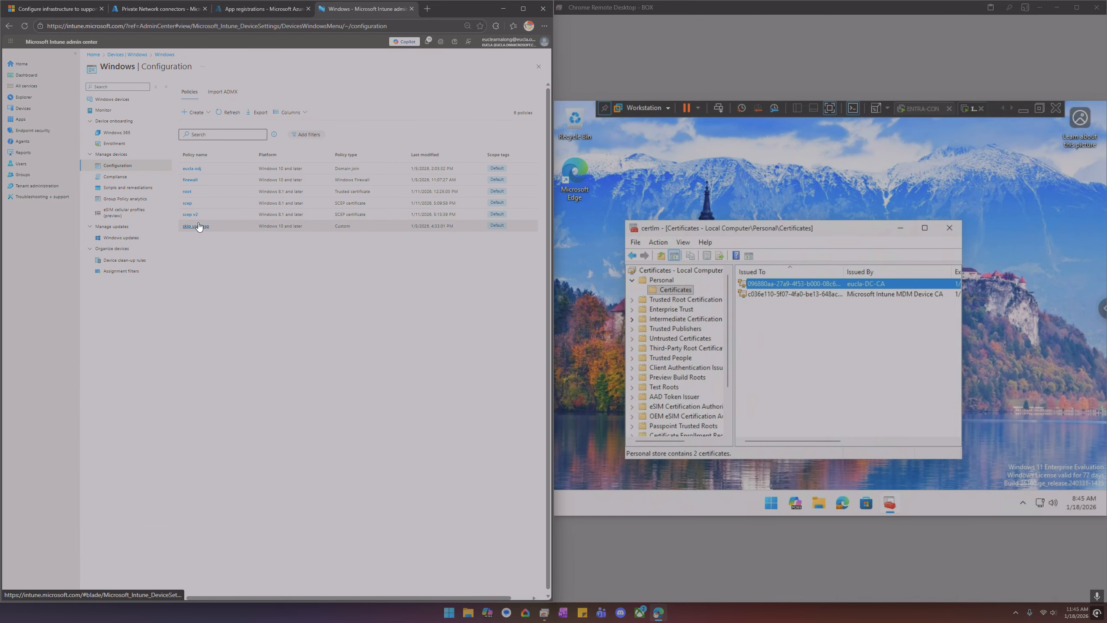
left_click(187, 203)
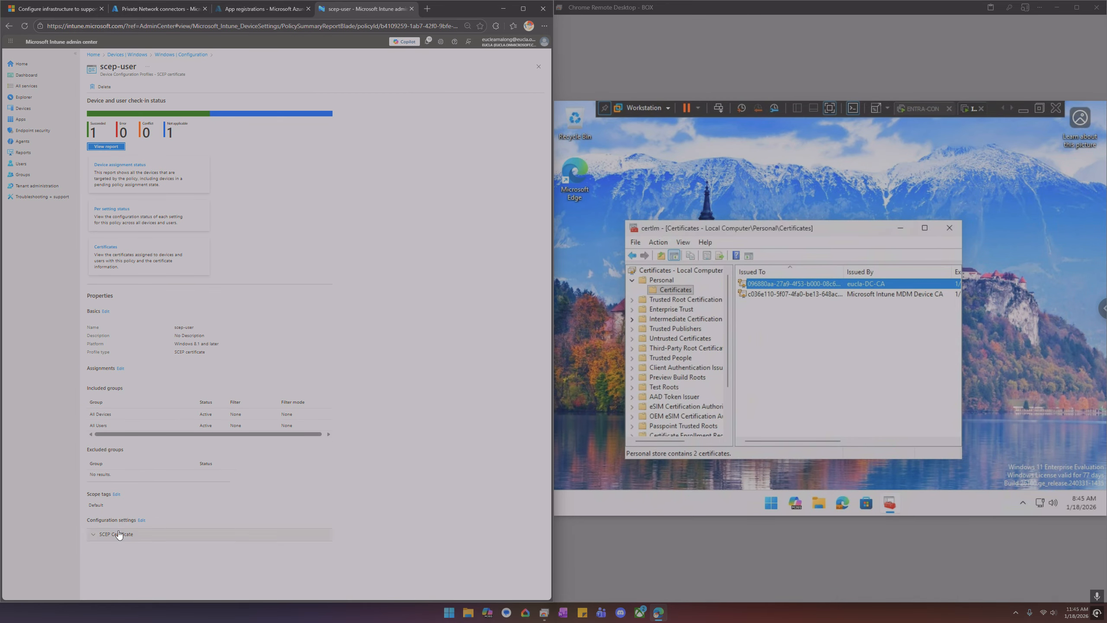
left_click(119, 534)
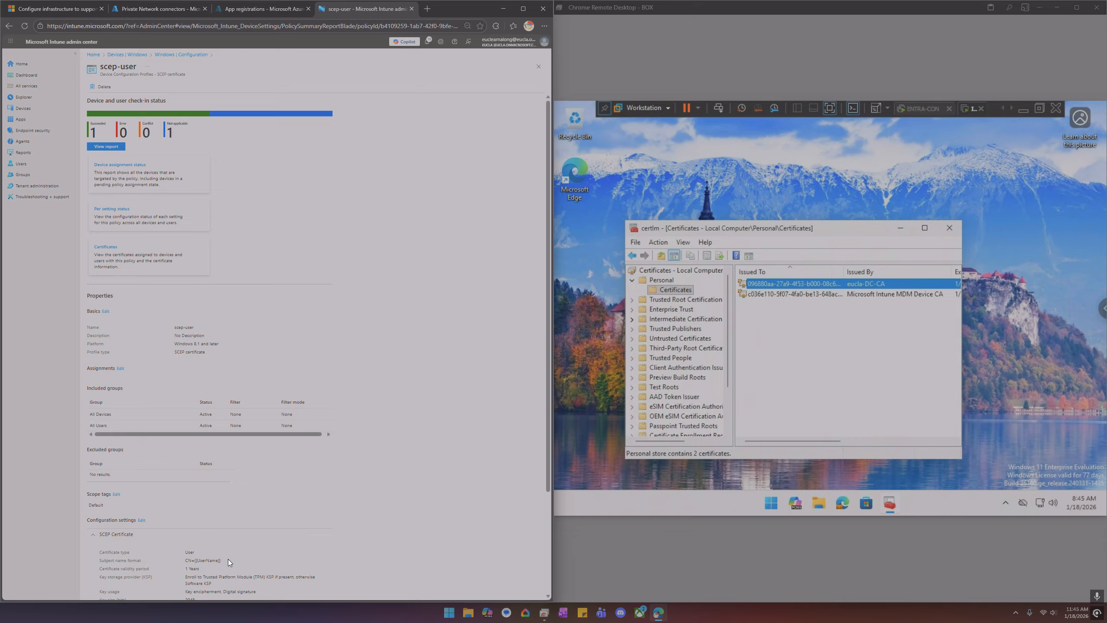
Refresh the Windows configuration policies and review the scep-device profile's SCEP Certificate settings
left_click(181, 55)
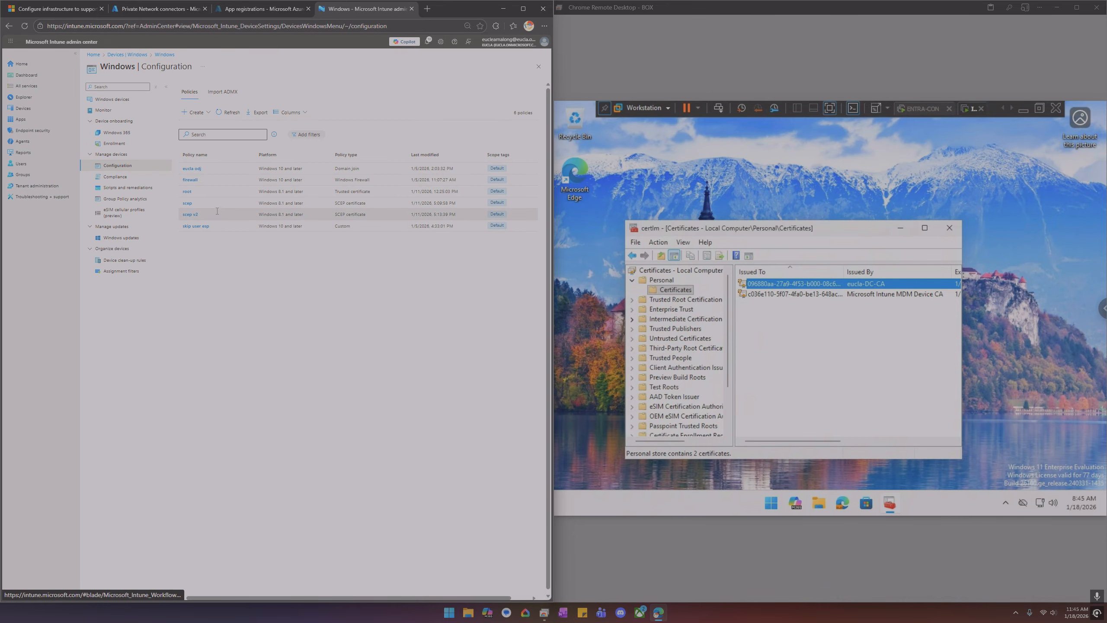
left_click(231, 113)
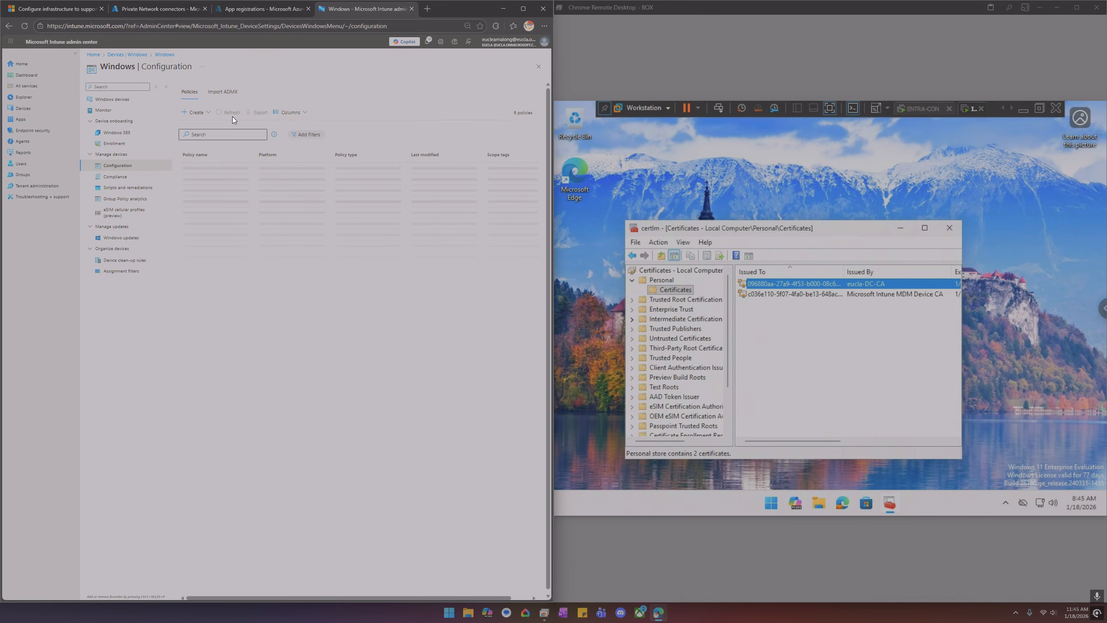
left_click(207, 205)
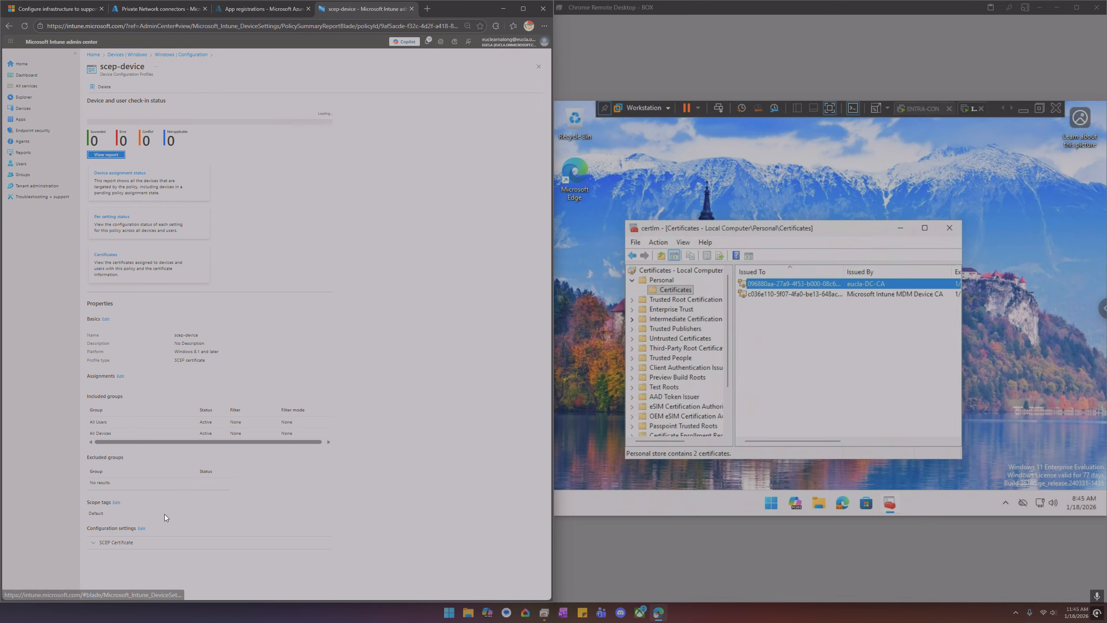
left_click(165, 541)
left_click_drag(231, 559, 186, 562)
left_click(233, 561)
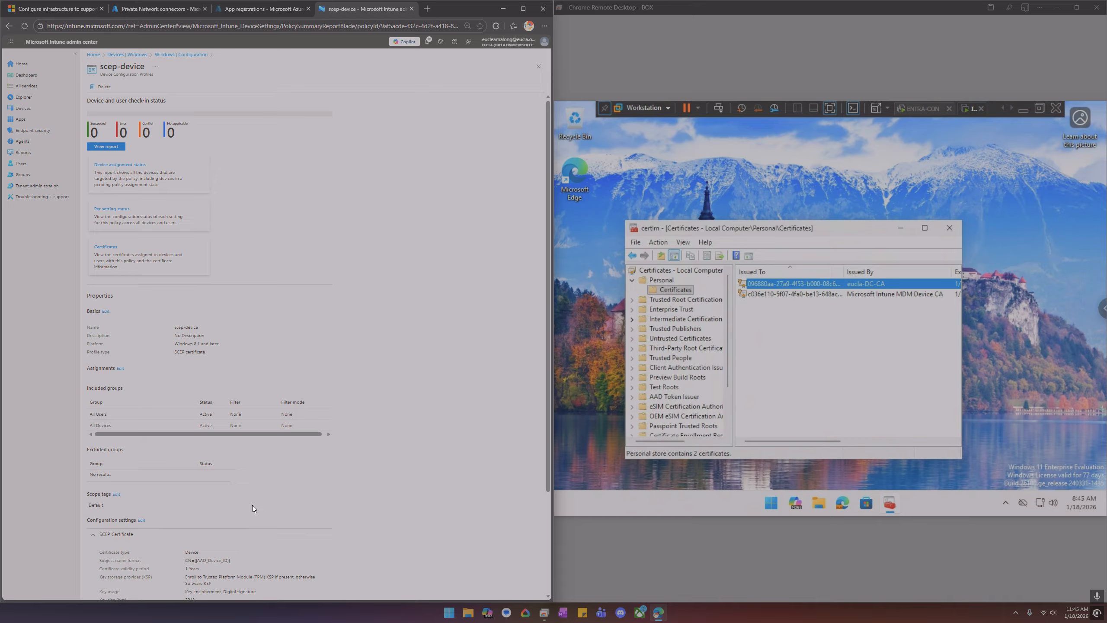
Search the endpoint for cert and open Manage user certificates to view the current user's Personal certificates
left_click_drag(753, 227, 773, 219)
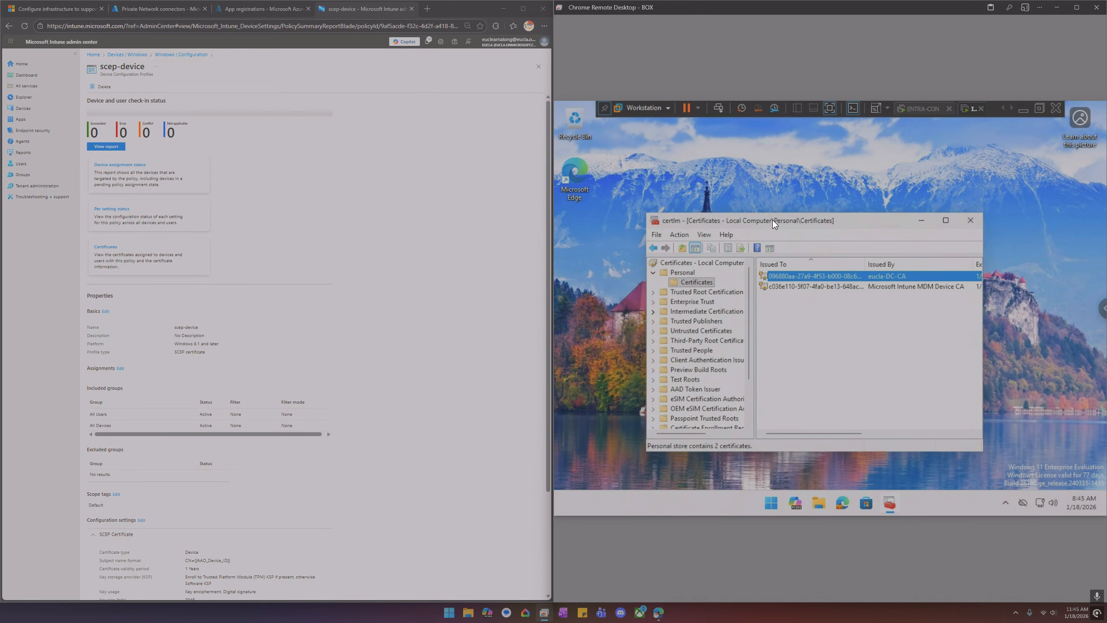
left_click(774, 504)
type("cert")
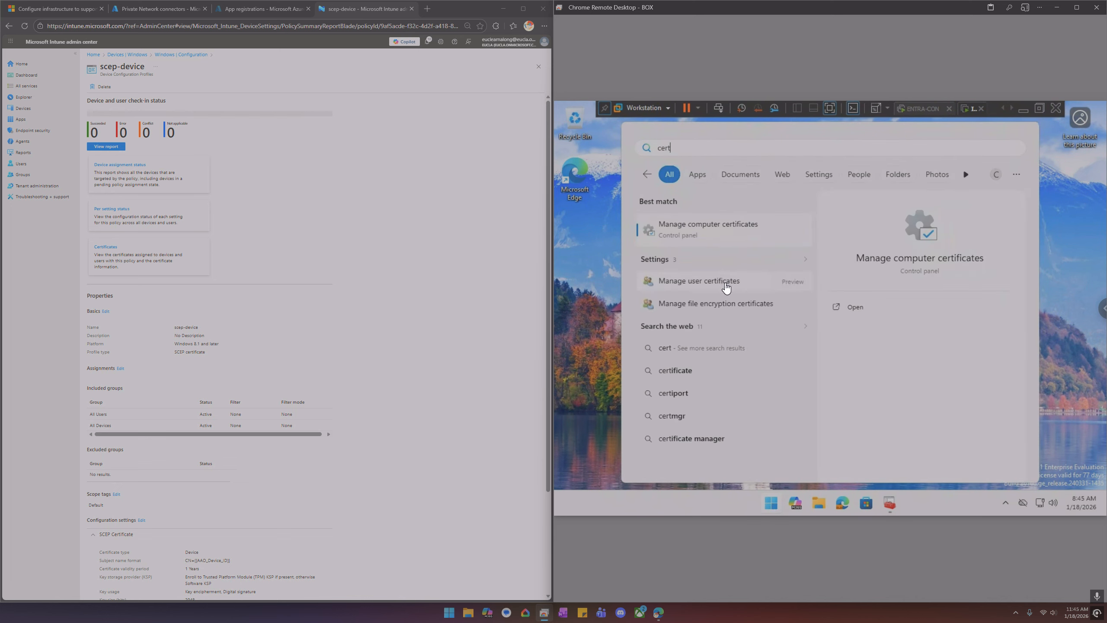
left_click(726, 282)
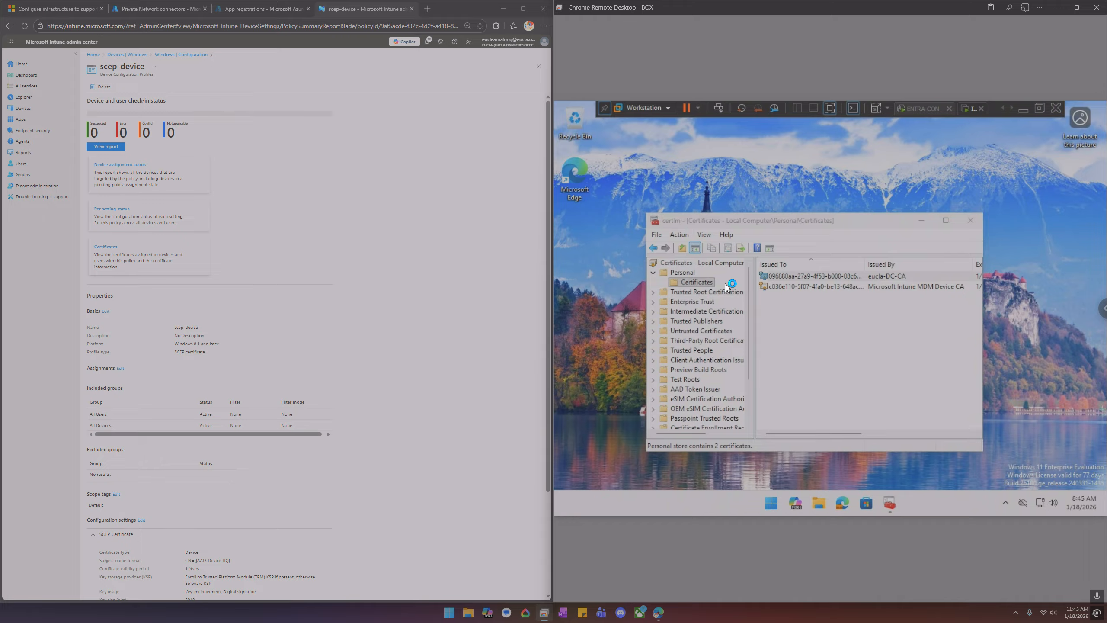
double_click(605, 164)
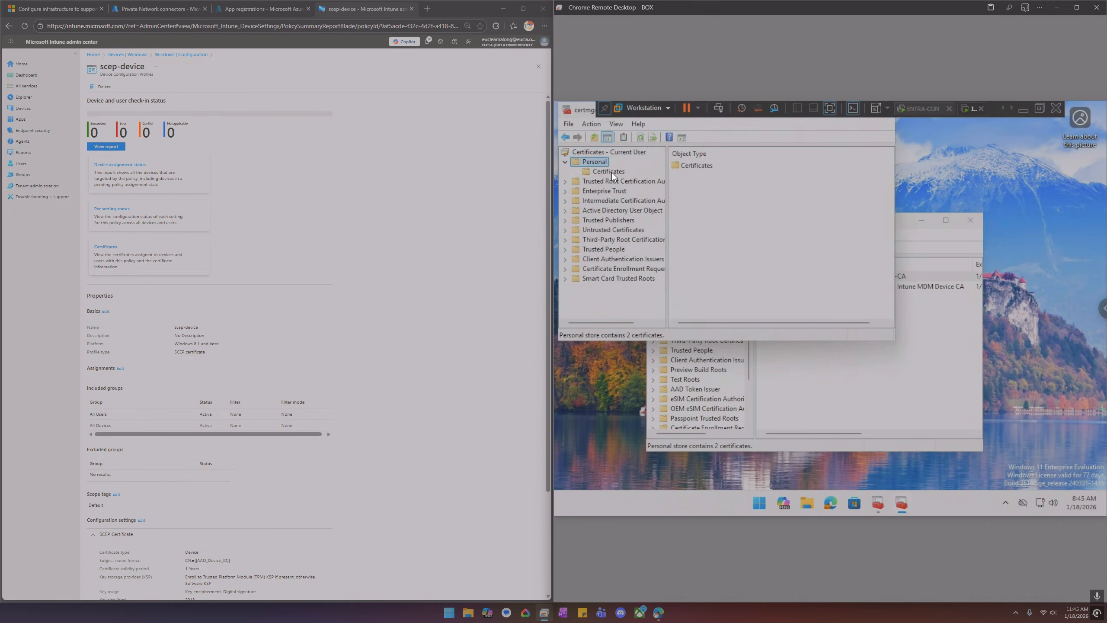
left_click(611, 172)
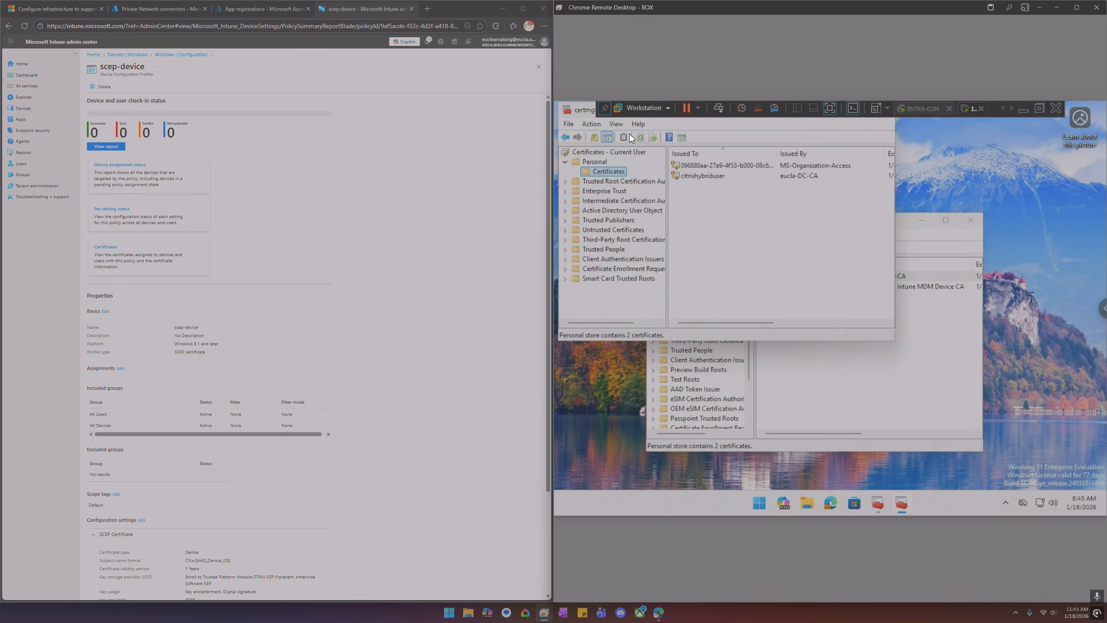
left_click_drag(580, 111, 619, 195)
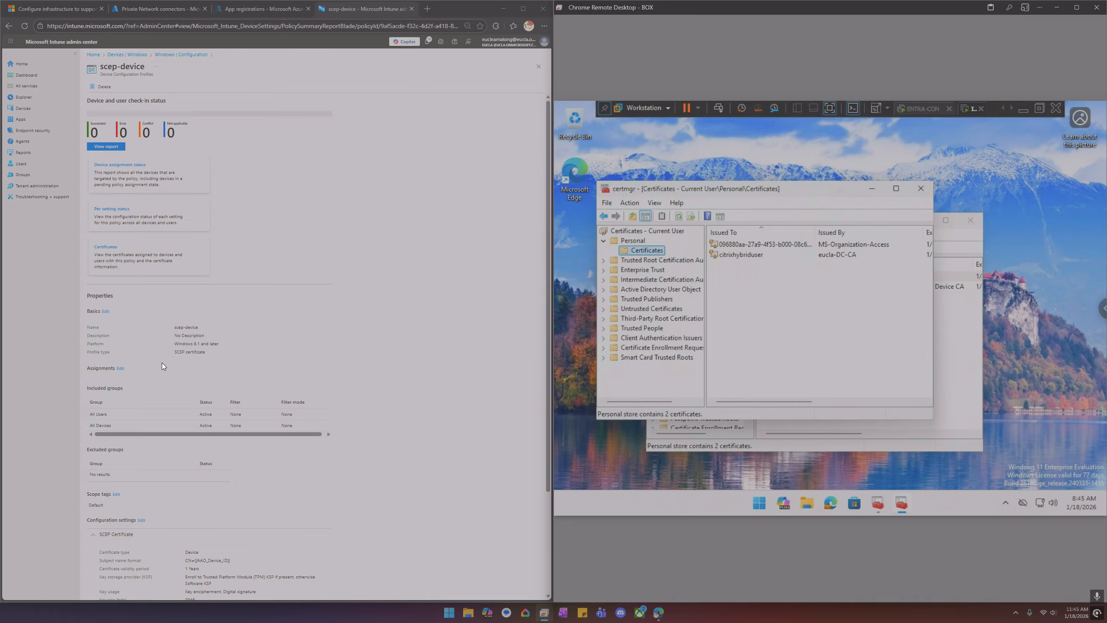
Remove the All Users and All Devices groups from the scep-device profile's assignments and save
scroll(220, 373, "down", 3)
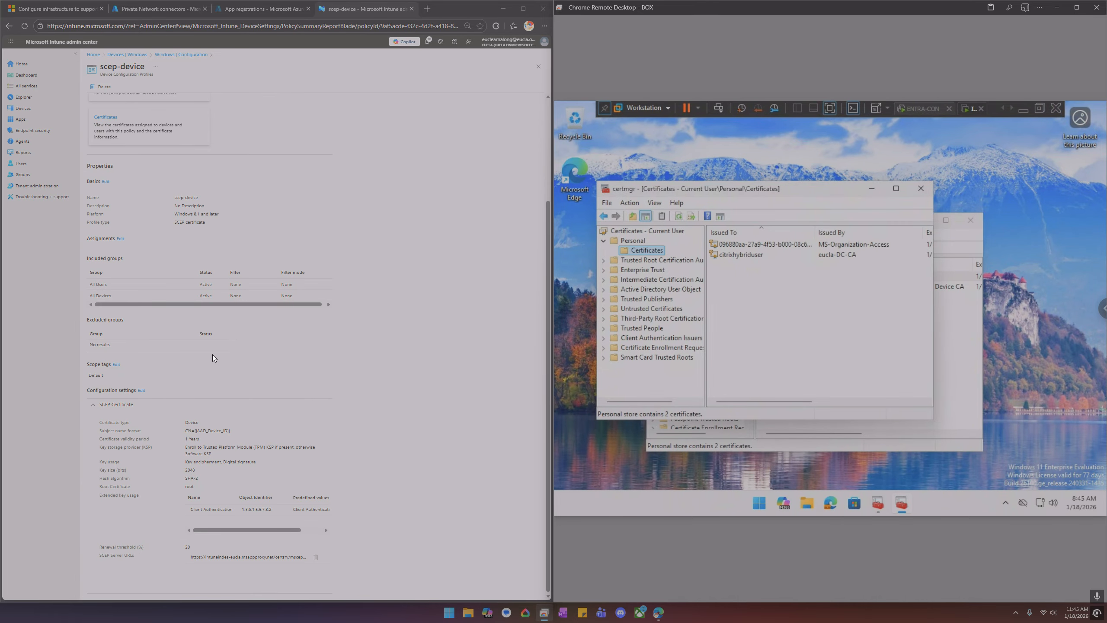
left_click(120, 239)
left_click(451, 143)
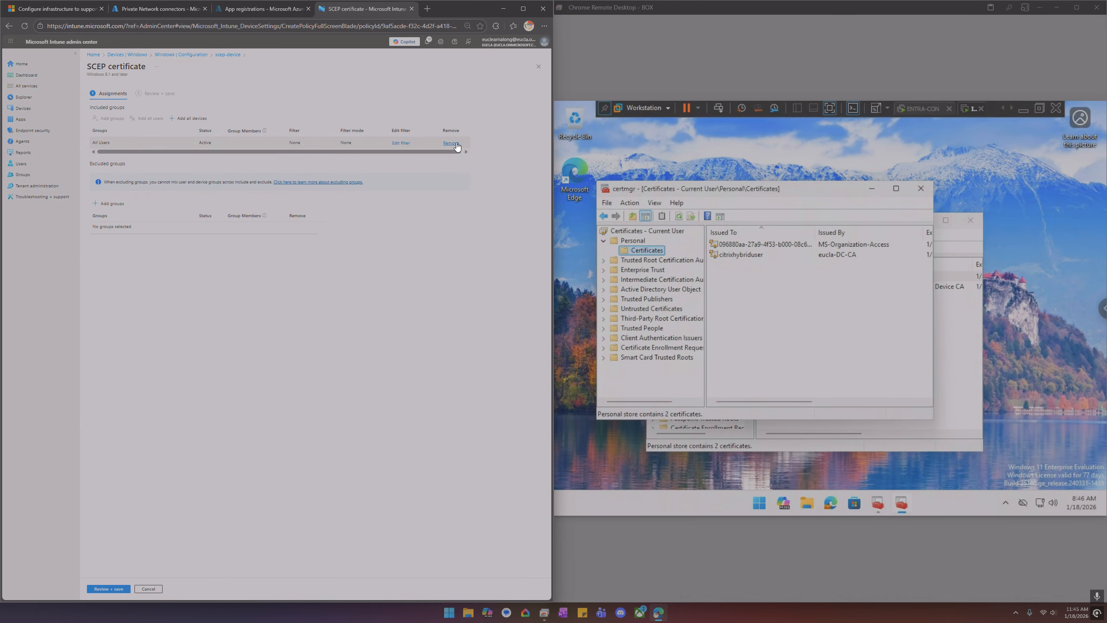
left_click(451, 143)
left_click(115, 588)
left_click(109, 589)
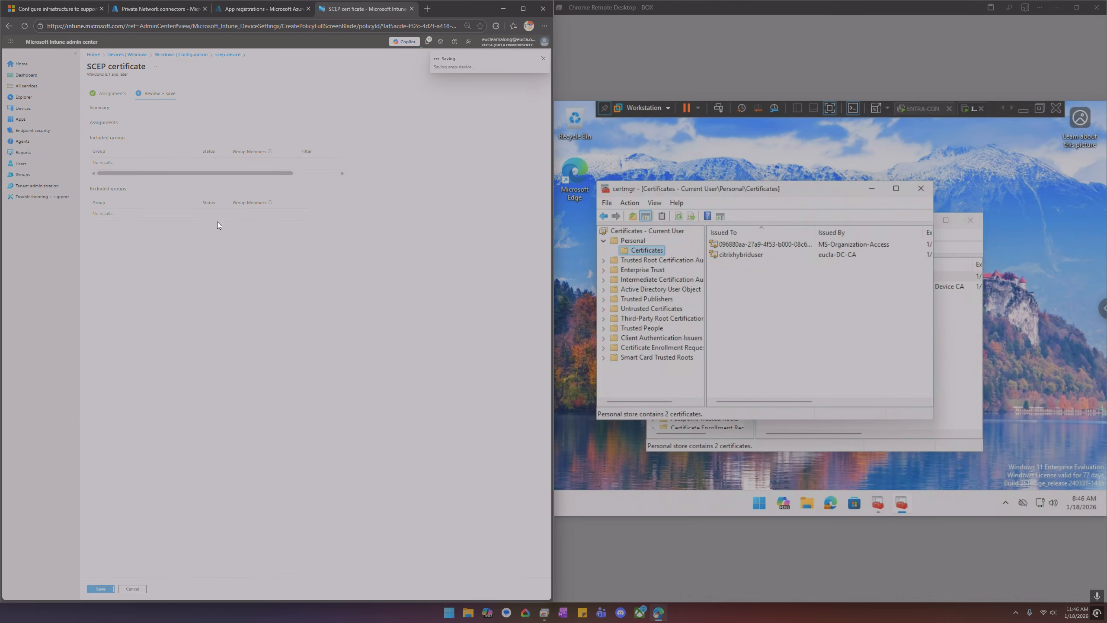
Open the scep-user profile and remove its All Devices and All Users group assignments, then save
left_click(180, 55)
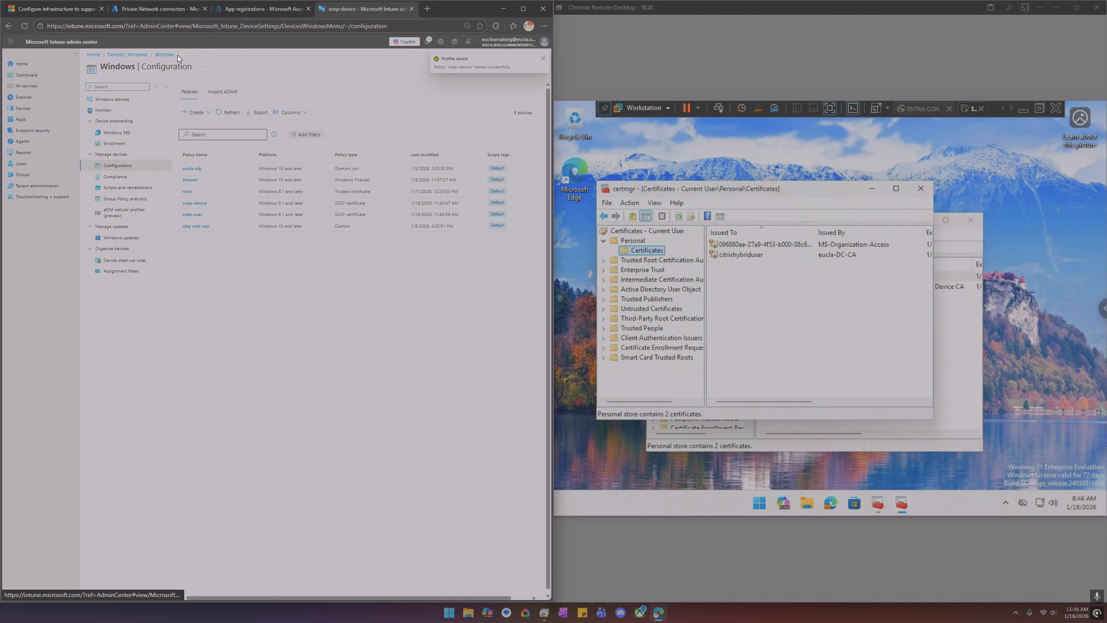
left_click(195, 207)
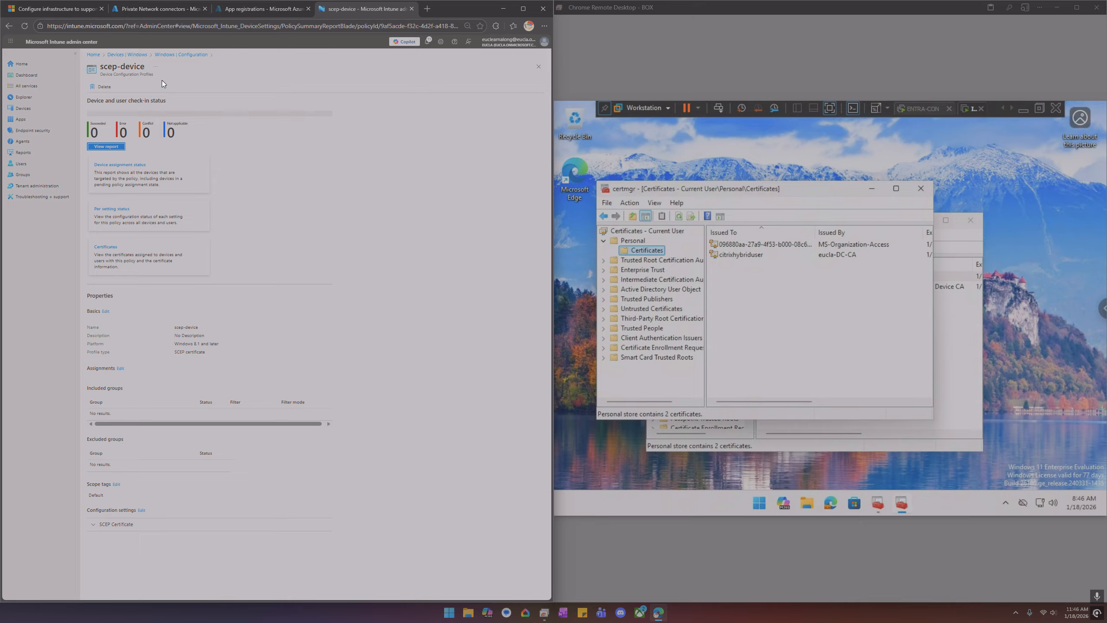
left_click(180, 55)
left_click(198, 217)
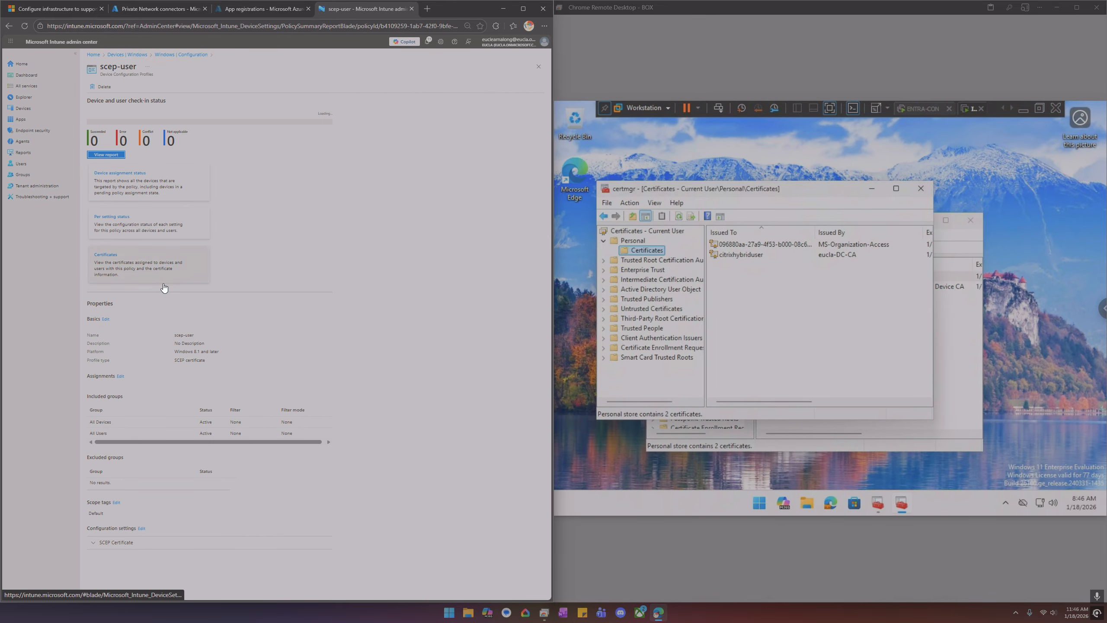
left_click(120, 376)
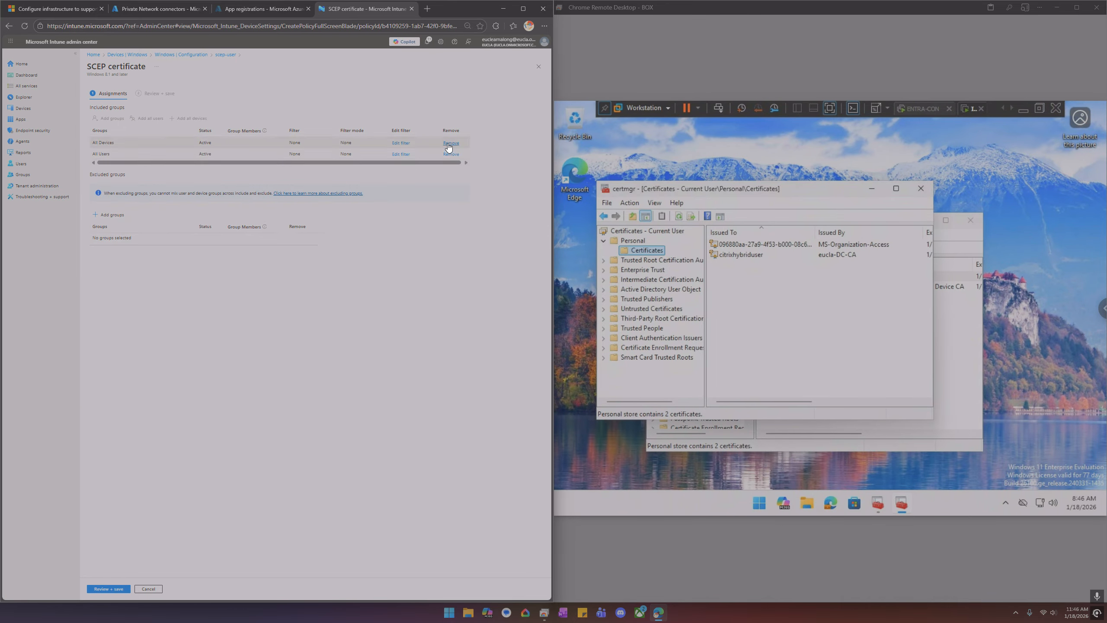
left_click(450, 143)
left_click(451, 143)
left_click(112, 588)
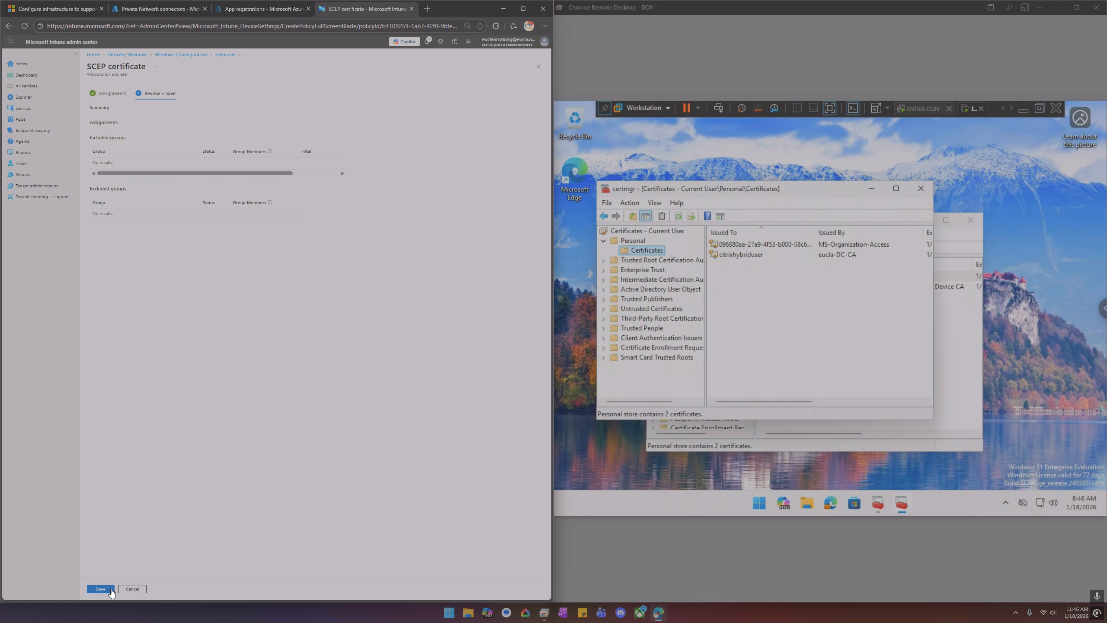
left_click(113, 587)
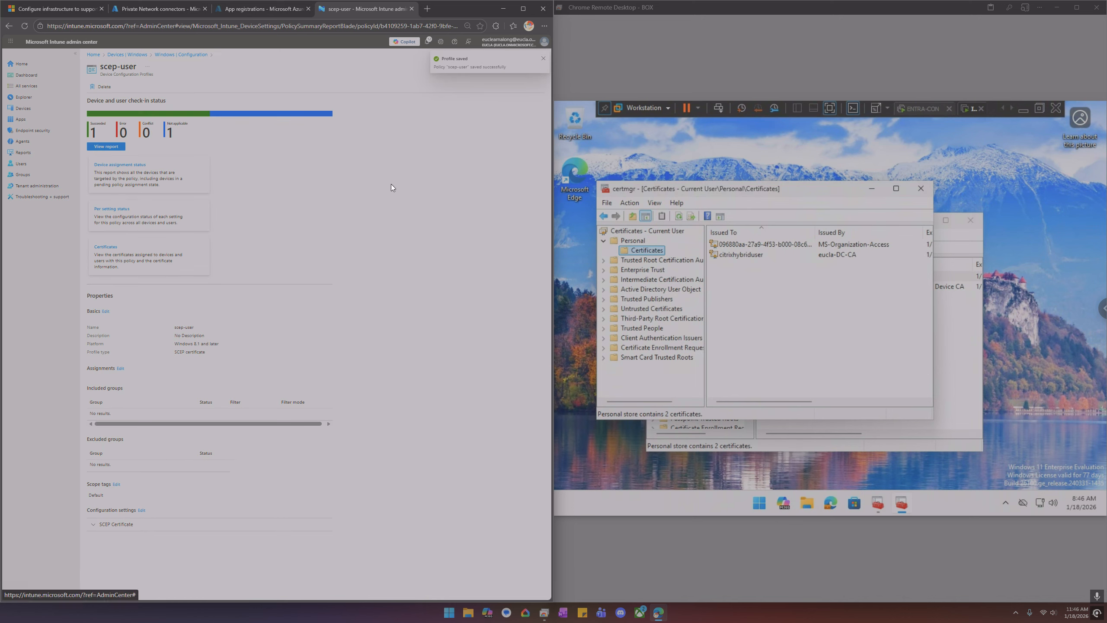
left_click(1004, 107)
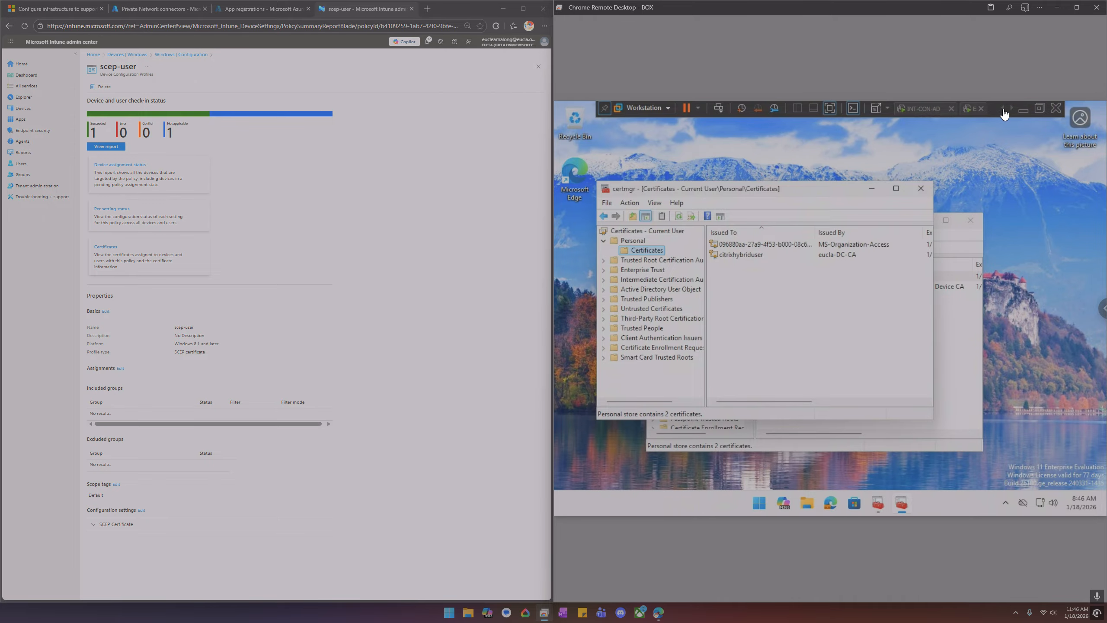
left_click(947, 112)
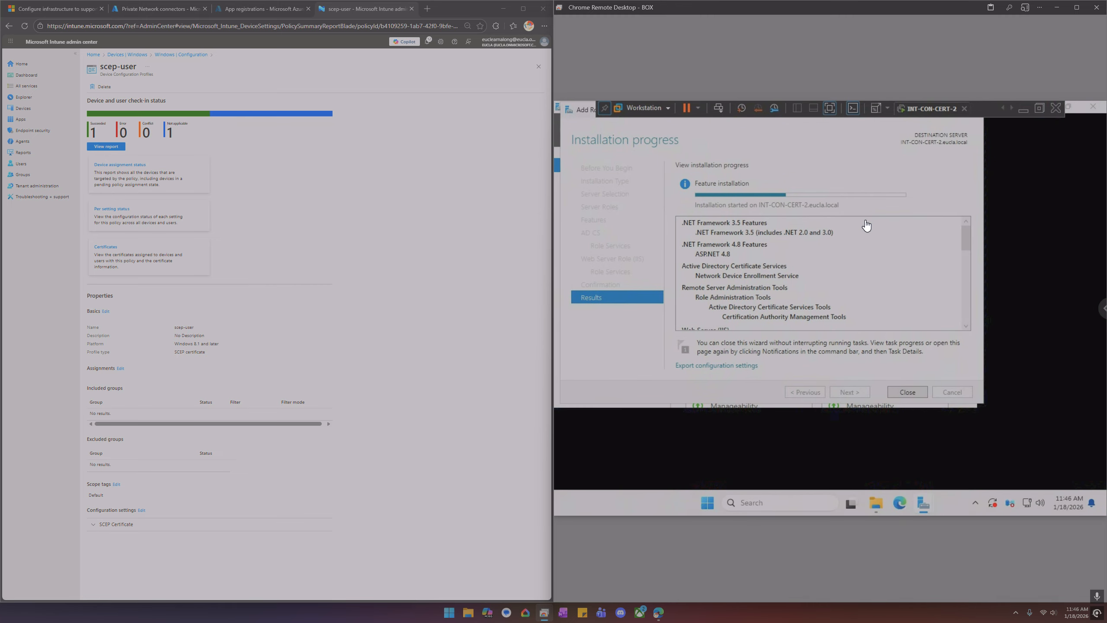
left_click(1012, 109)
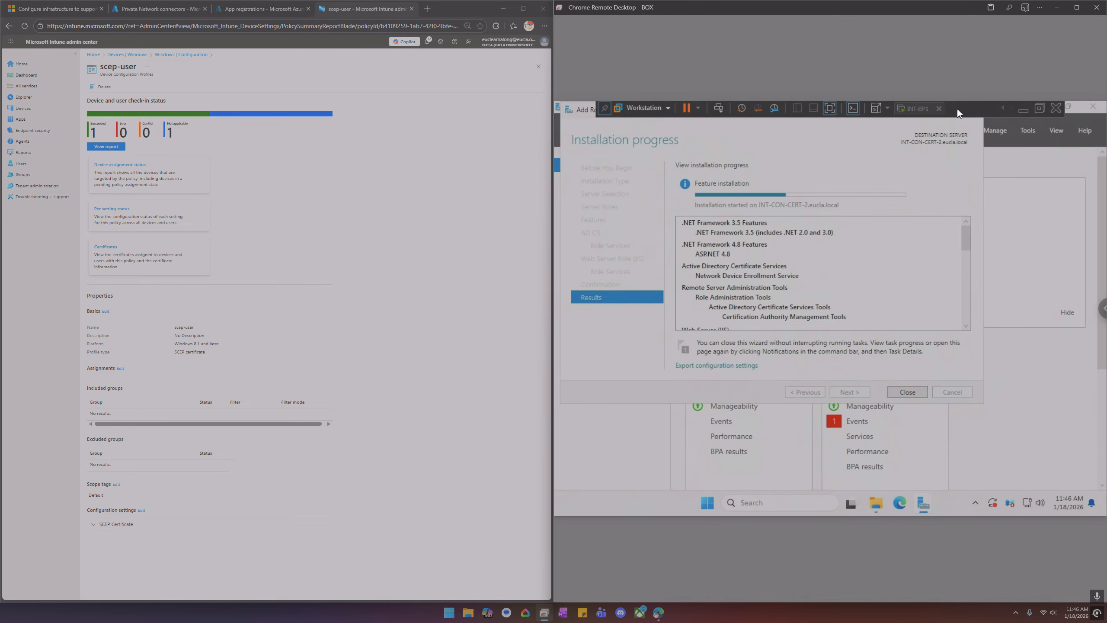
left_click(919, 110)
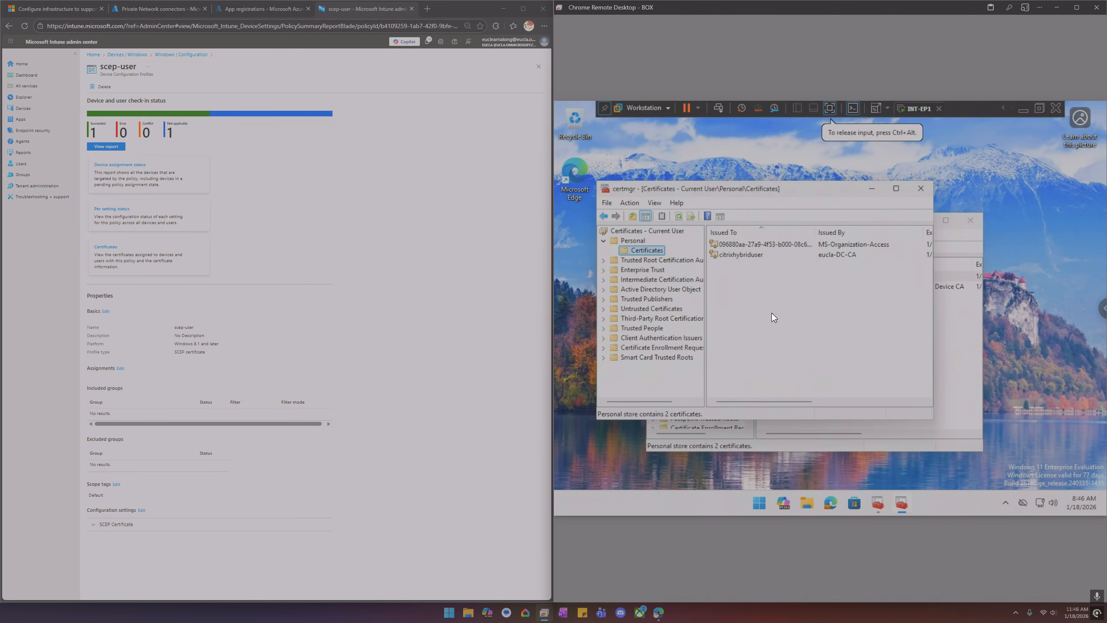
Sync the endpoint with Intune from the eucla.local work or school account info in Settings
right_click(759, 504)
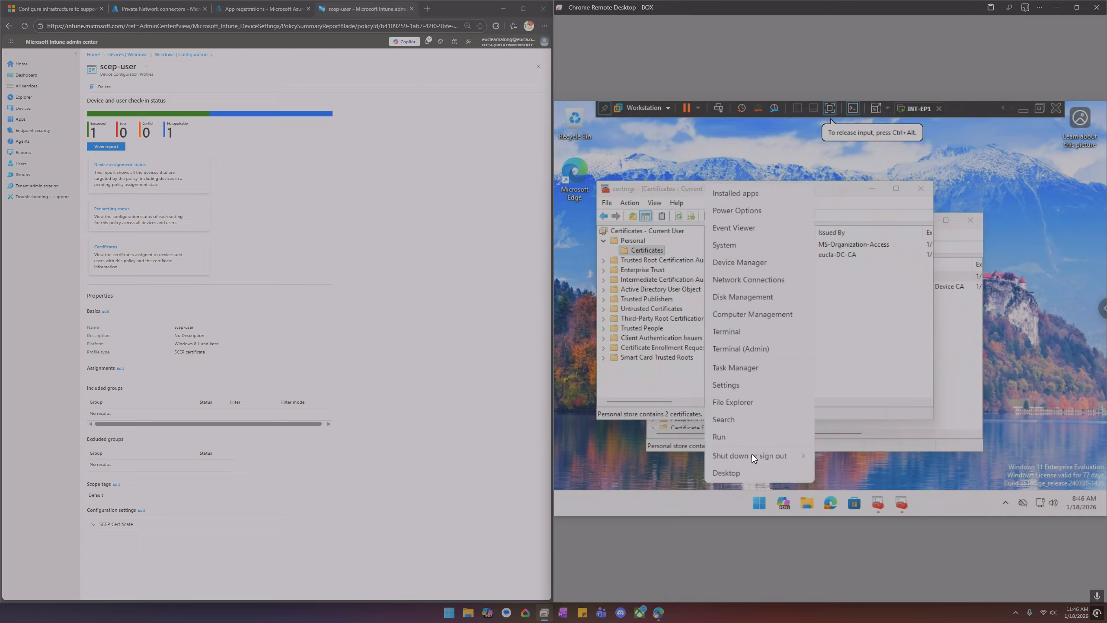
left_click(734, 384)
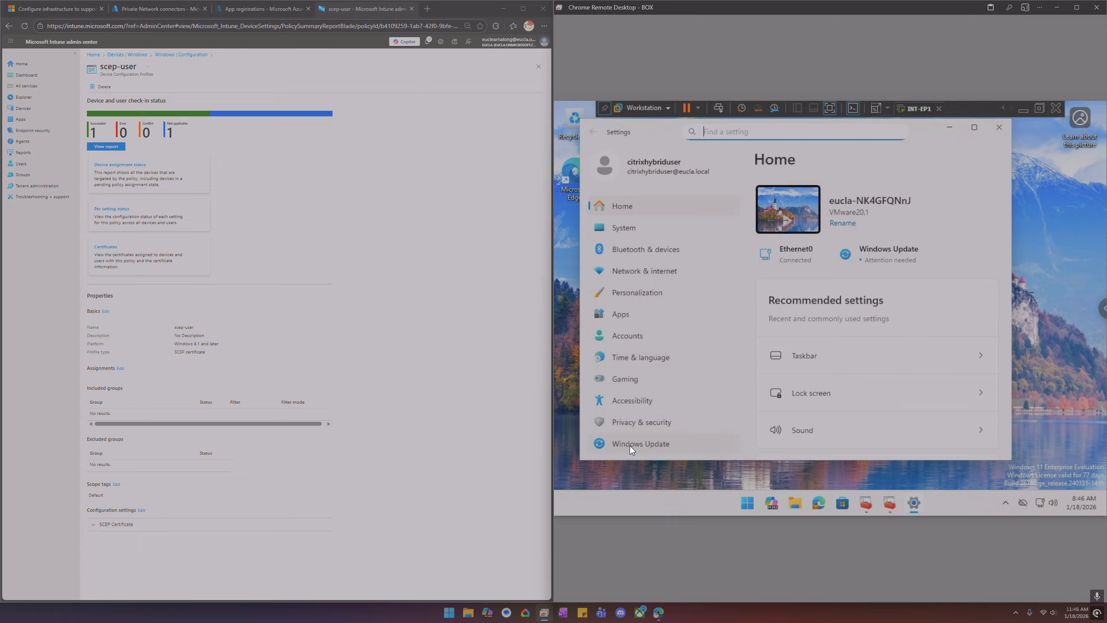
left_click(630, 336)
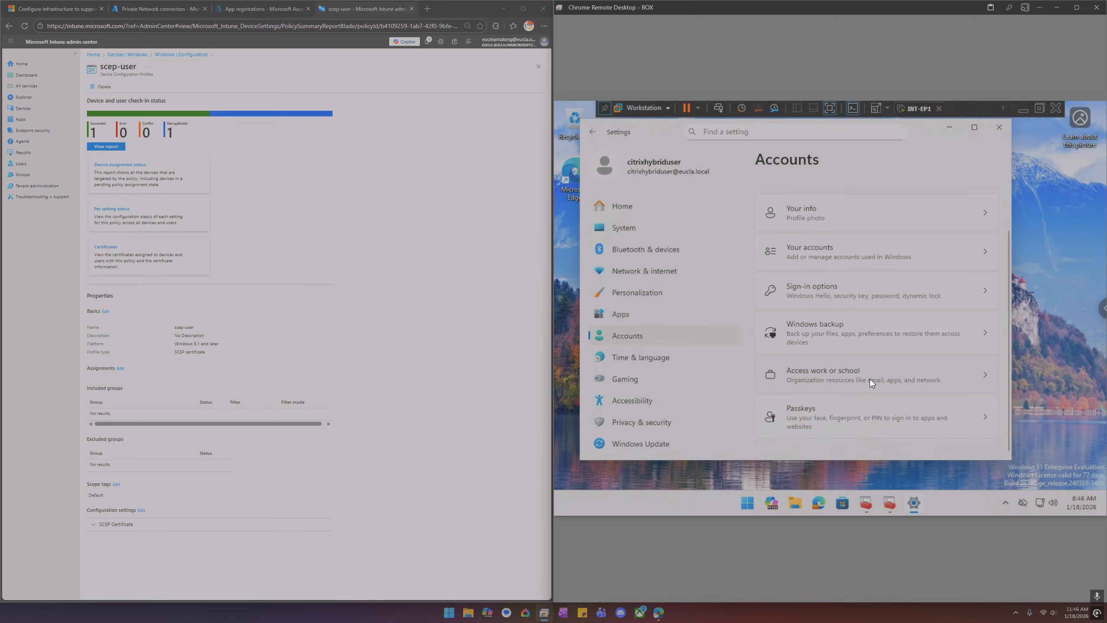
left_click(870, 380)
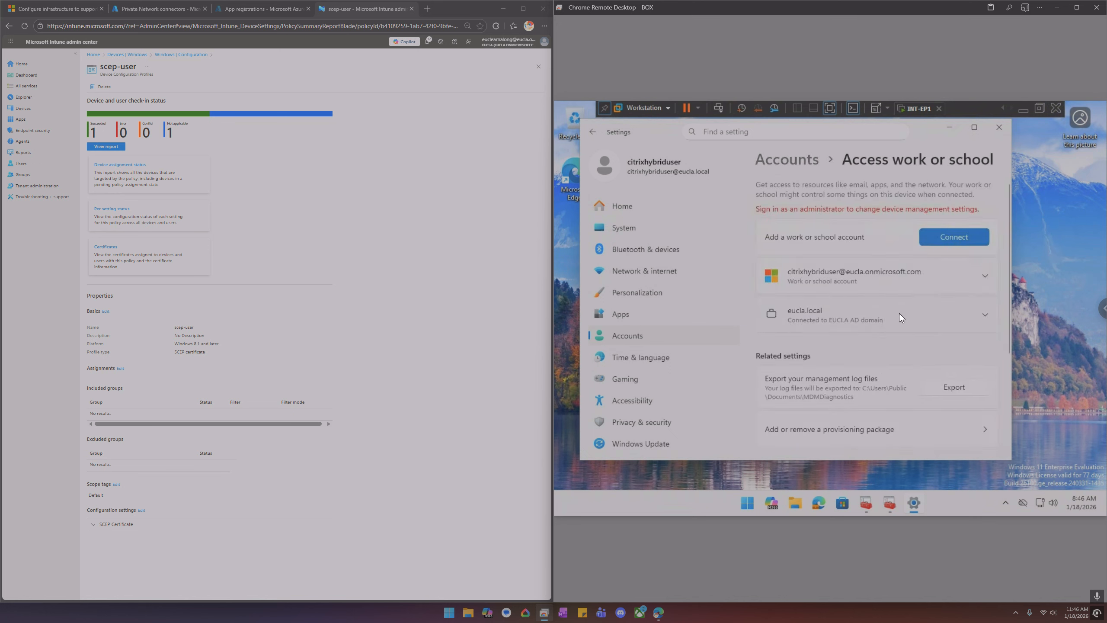
left_click(899, 313)
left_click(944, 344)
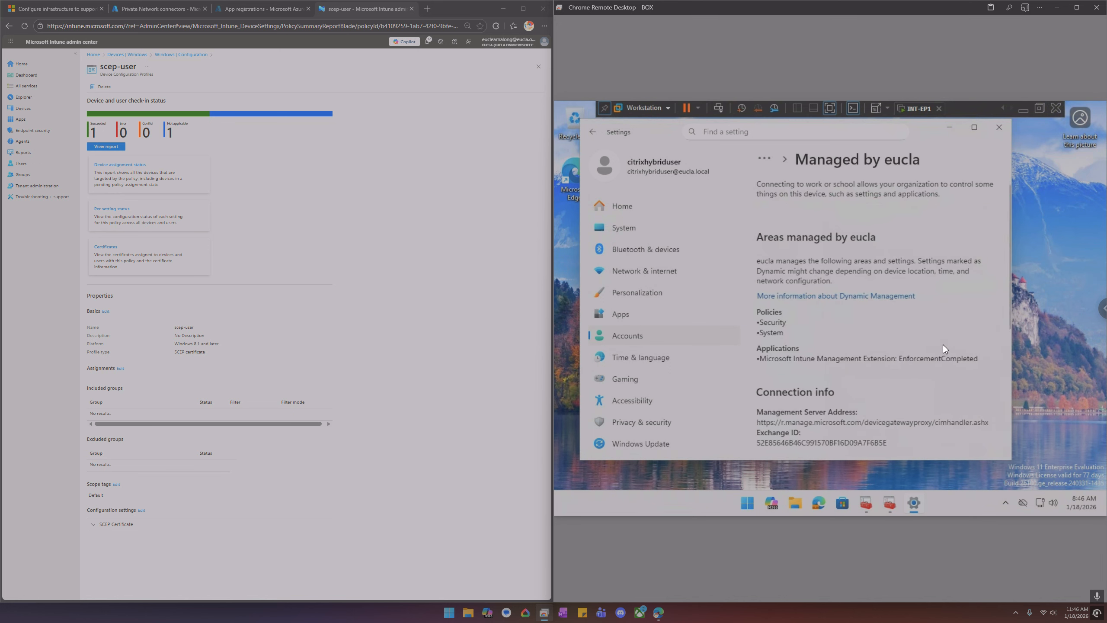
scroll(897, 337, "down", 5)
left_click(777, 318)
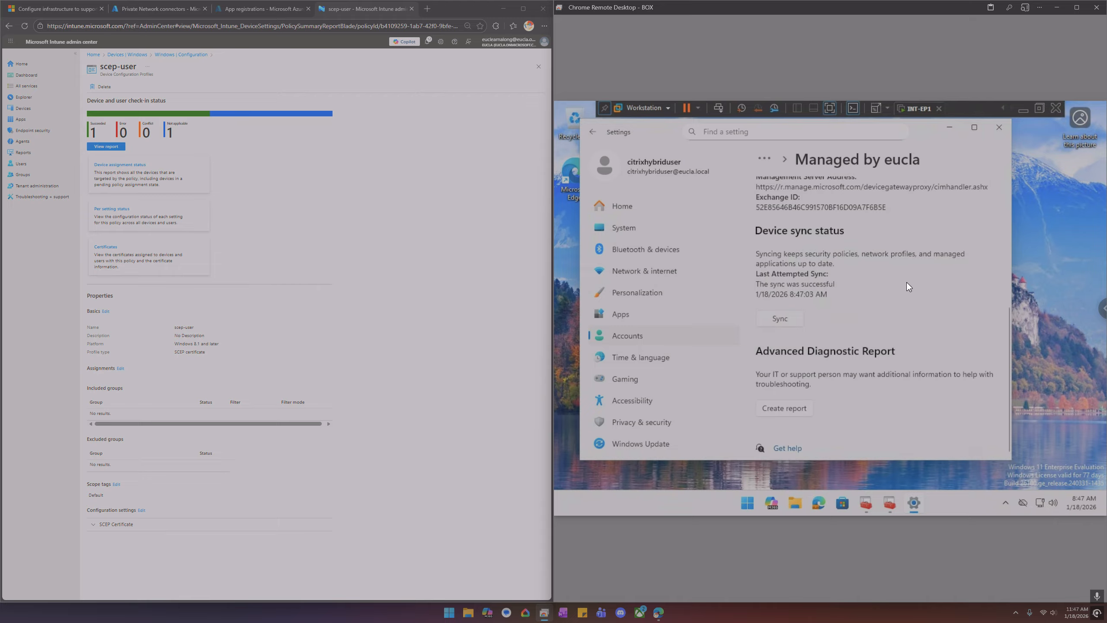
Start the Back up CA wizard for eucla-DC-CA on the domain controller and cancel it
left_click(1003, 112)
left_click(910, 110)
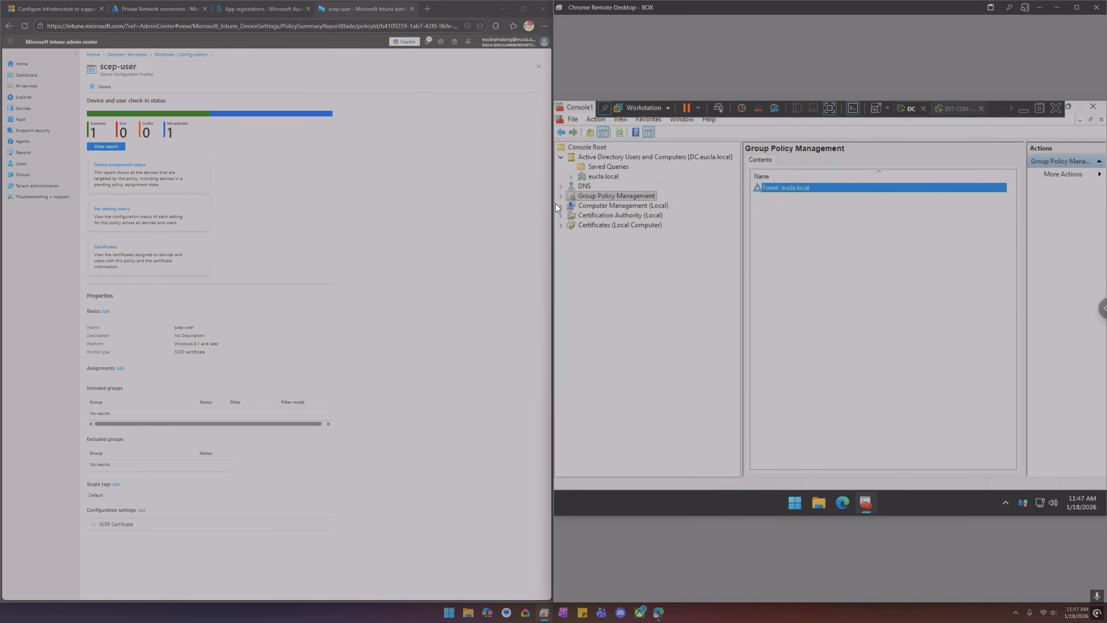
left_click(563, 225)
left_click(562, 225)
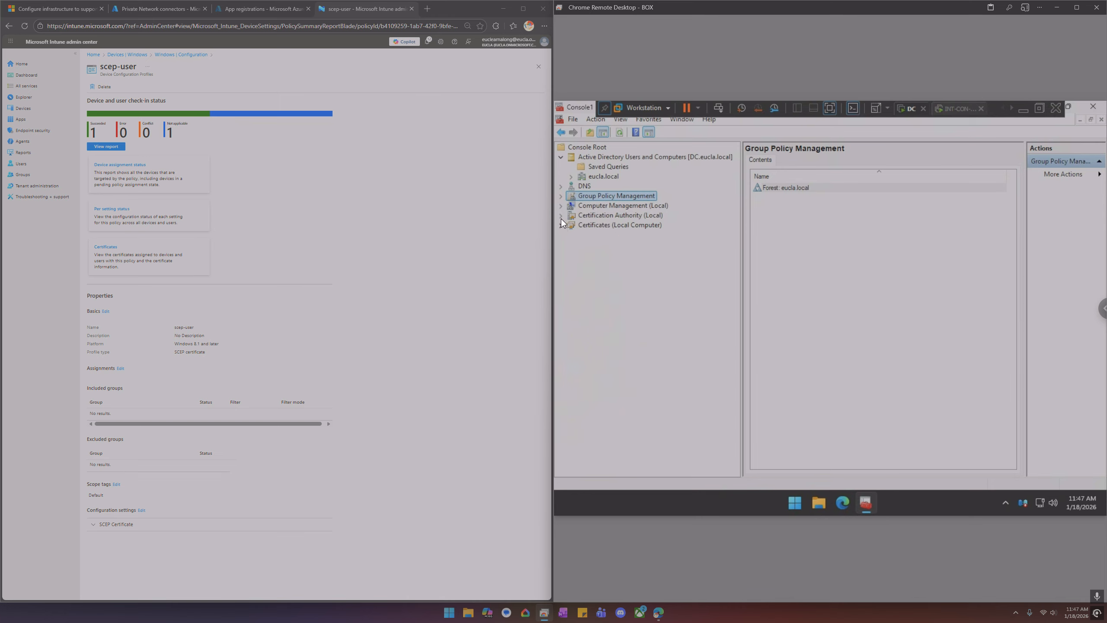
left_click(561, 216)
right_click(593, 225)
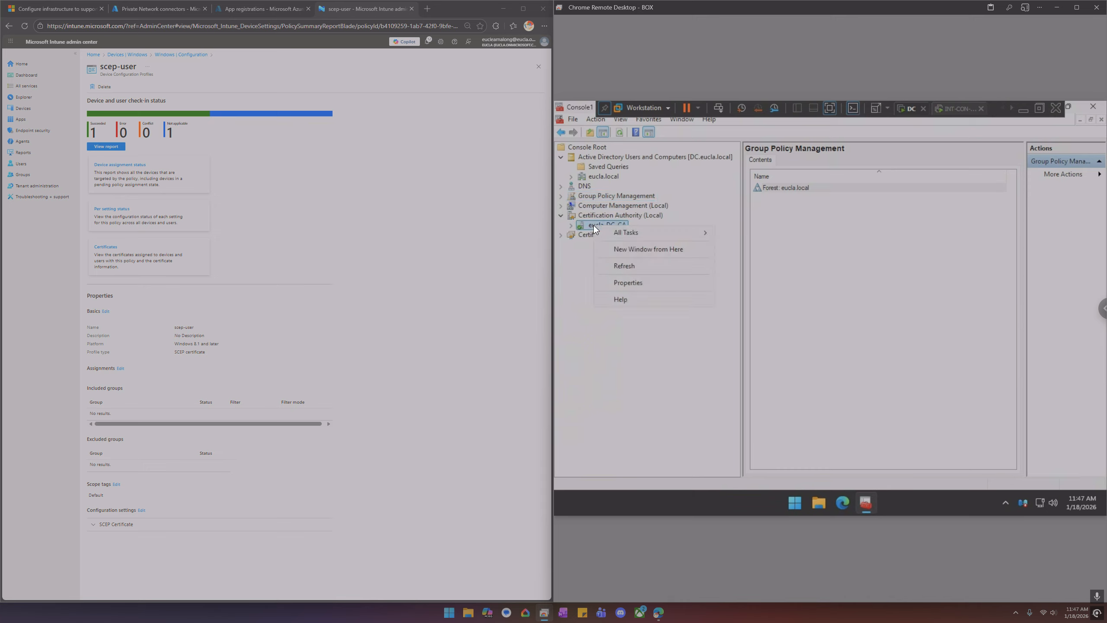
mouse_move(688, 233)
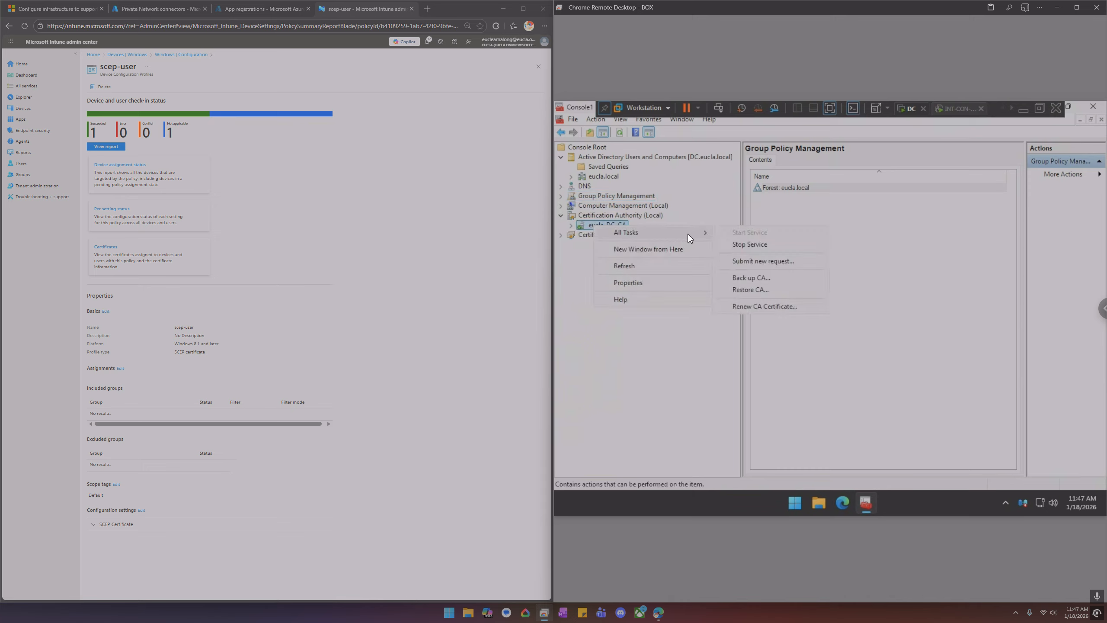
left_click(761, 276)
left_click(721, 311)
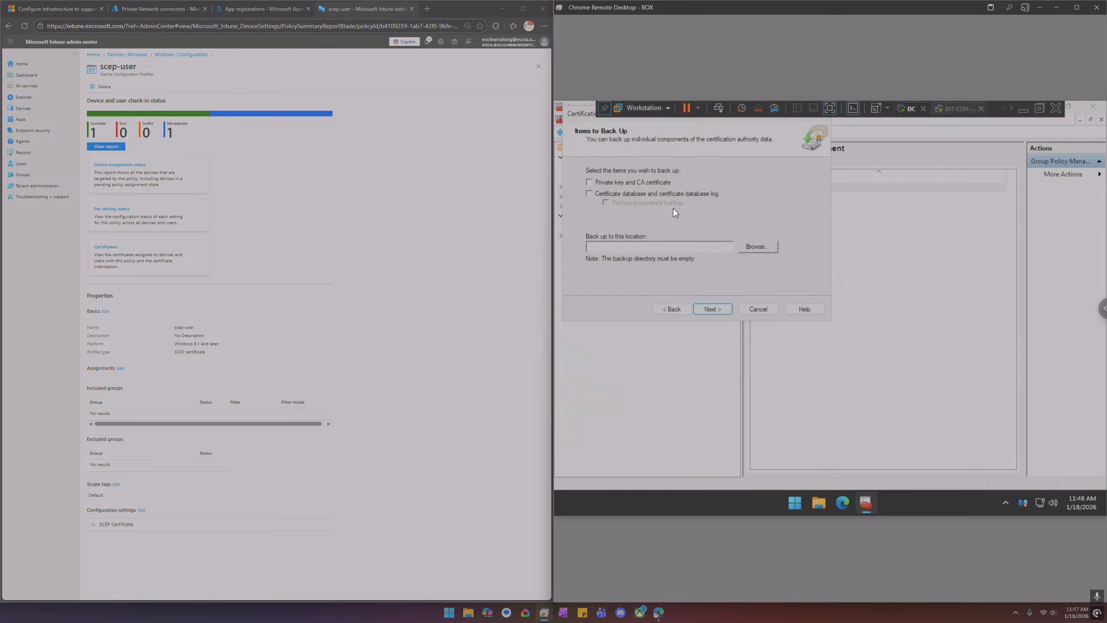
left_click_drag(578, 117, 697, 239)
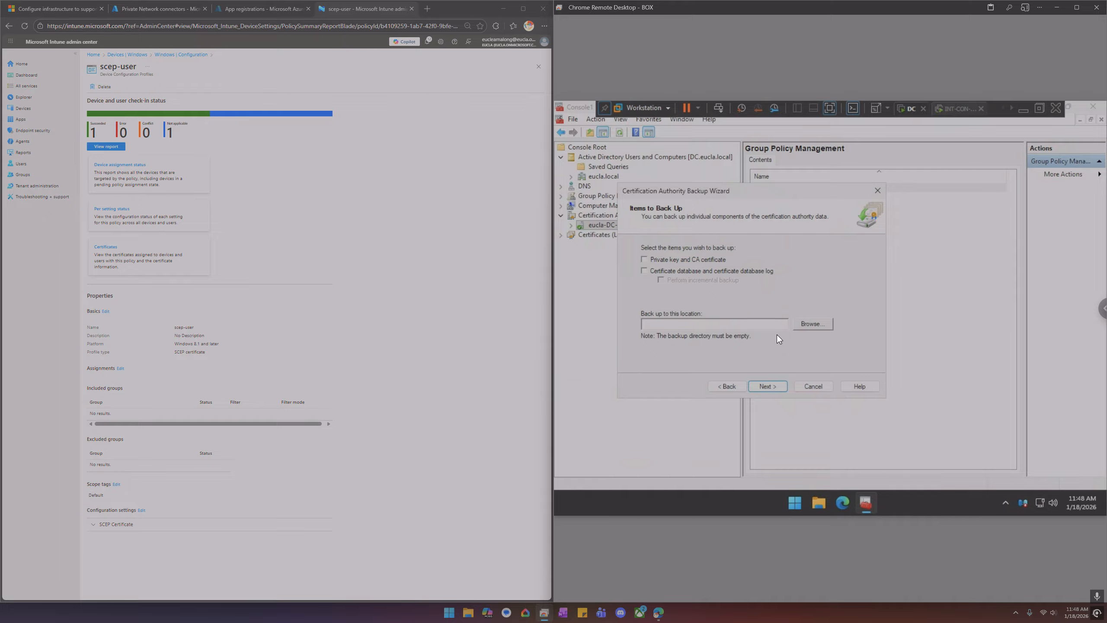
left_click(813, 387)
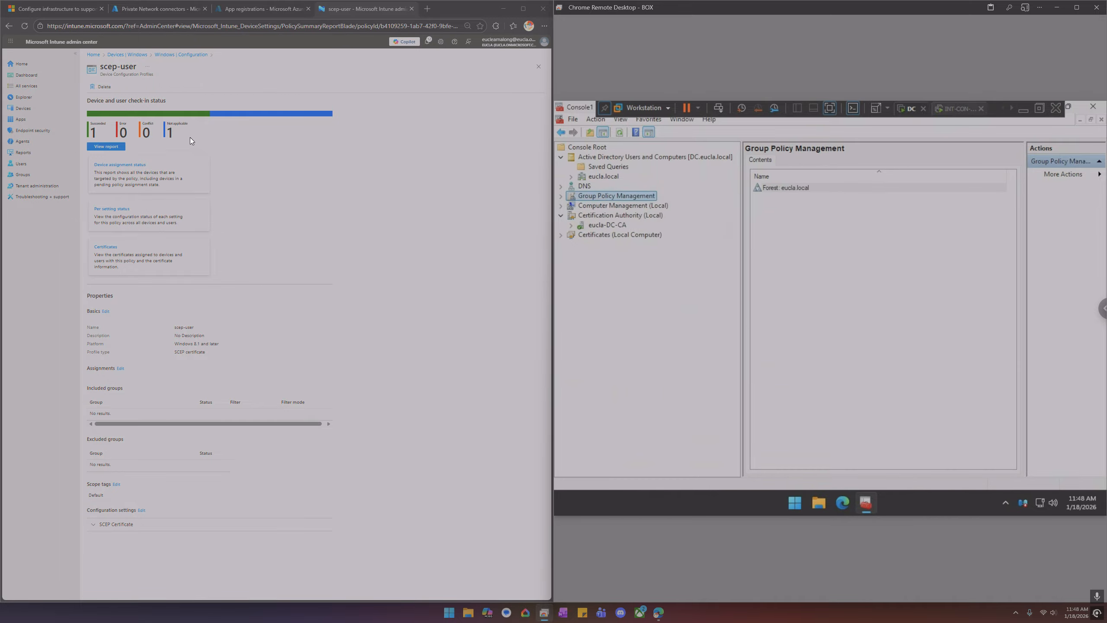
Open the root trusted certificate profile's settings and web-search its destination store, Computer certificate store - Root
left_click(176, 55)
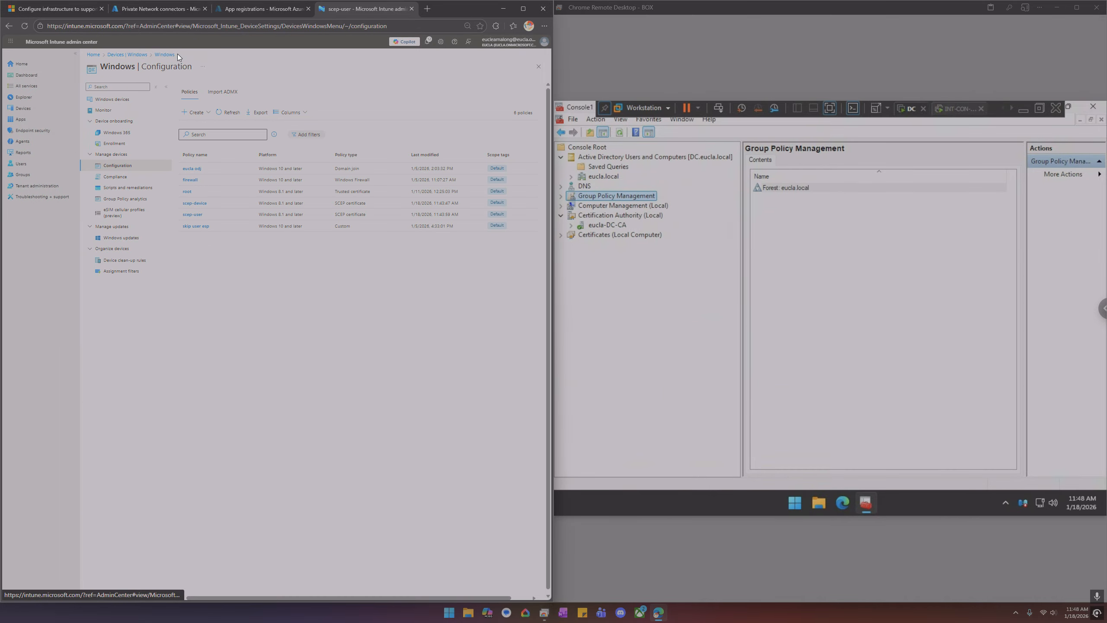
left_click(188, 191)
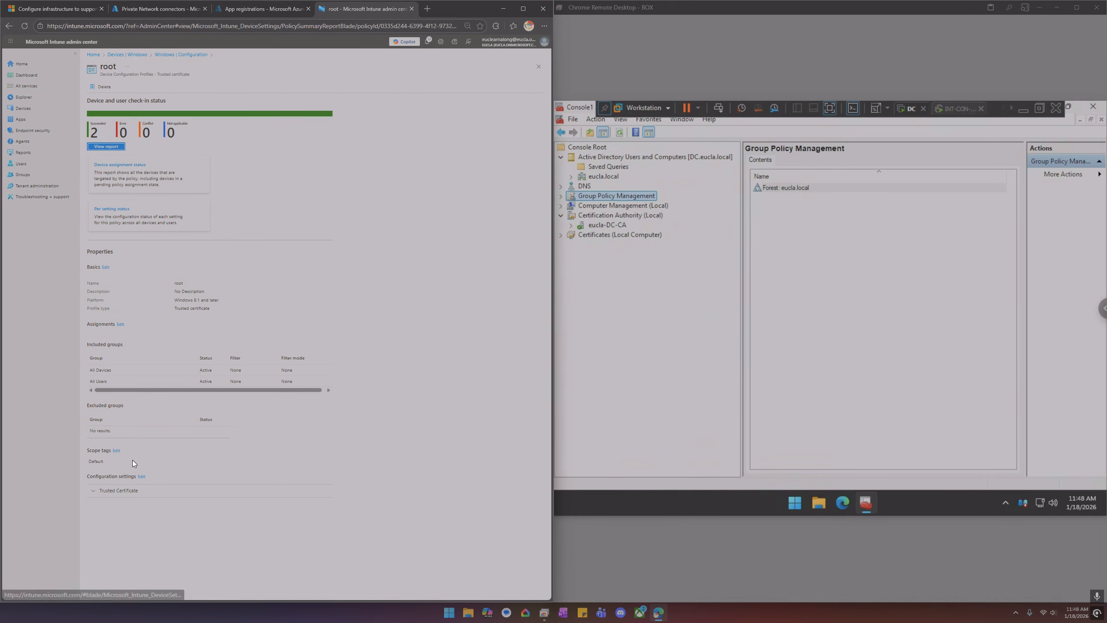
left_click(133, 490)
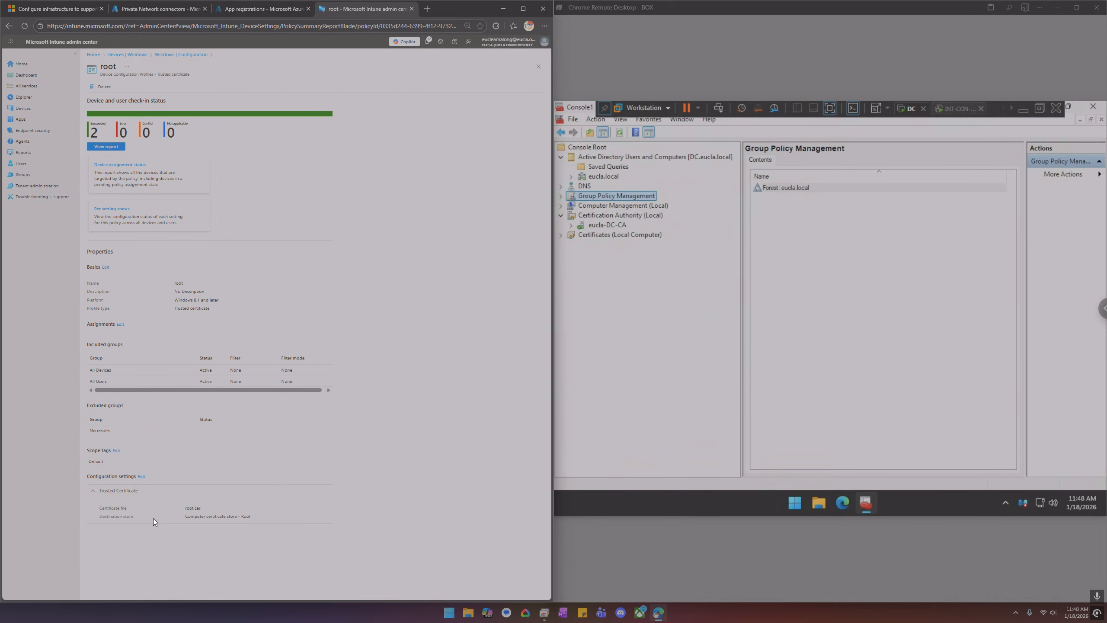
right_click(184, 523)
left_click(251, 507)
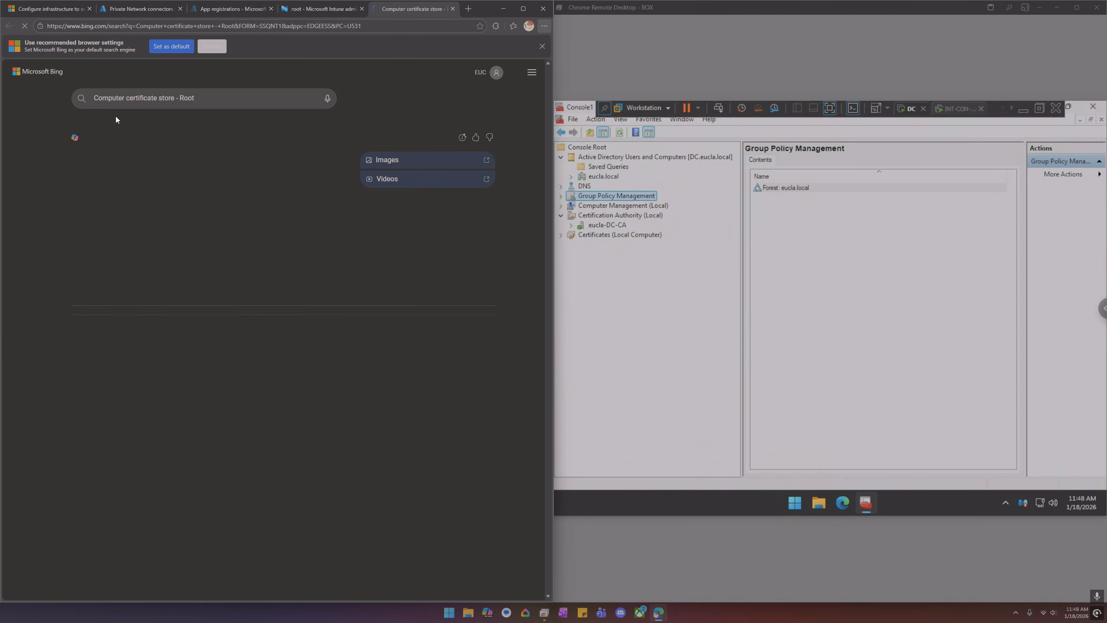
Start the Back up CA wizard for eucla-DC-CA and set the backup location to the Desktop folder
left_click(452, 9)
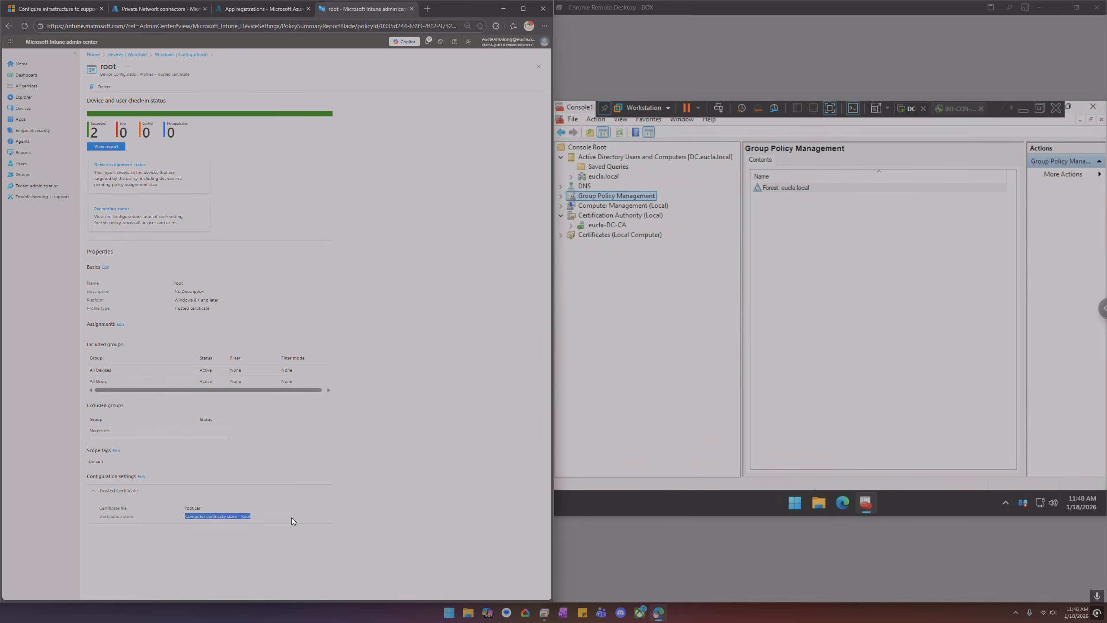
left_click(291, 456)
right_click(602, 223)
mouse_move(625, 232)
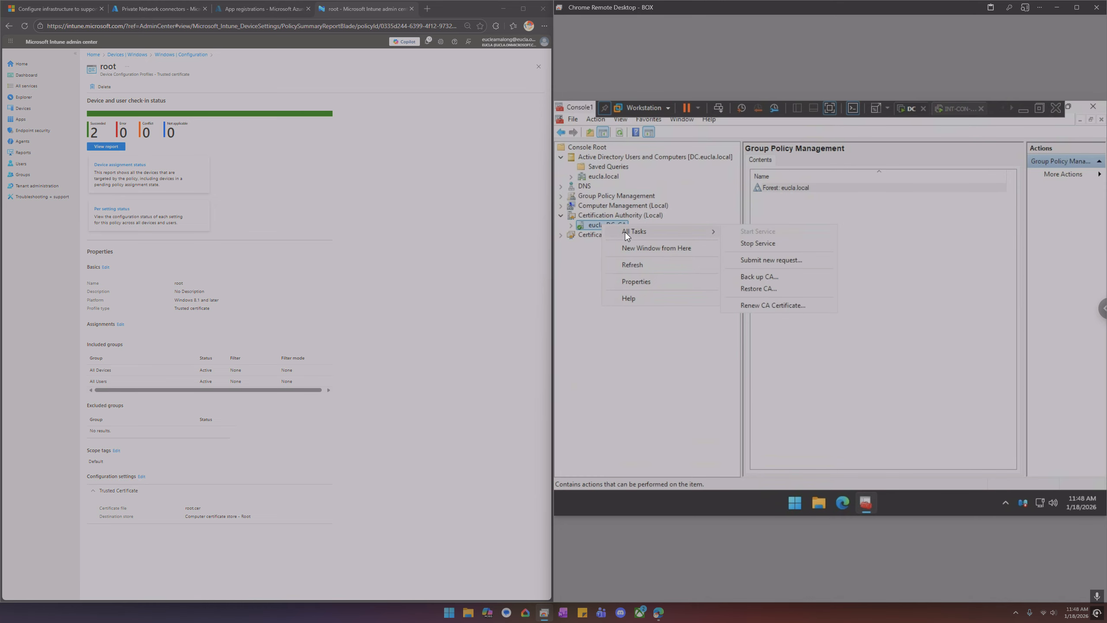
left_click(764, 277)
left_click(720, 309)
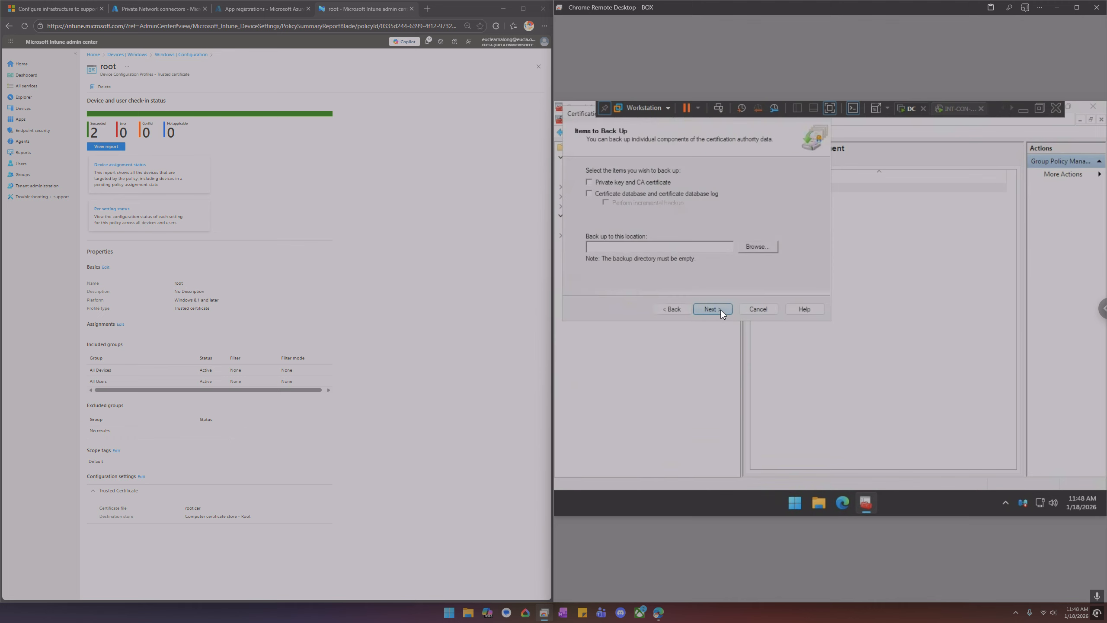
left_click_drag(580, 112, 618, 204)
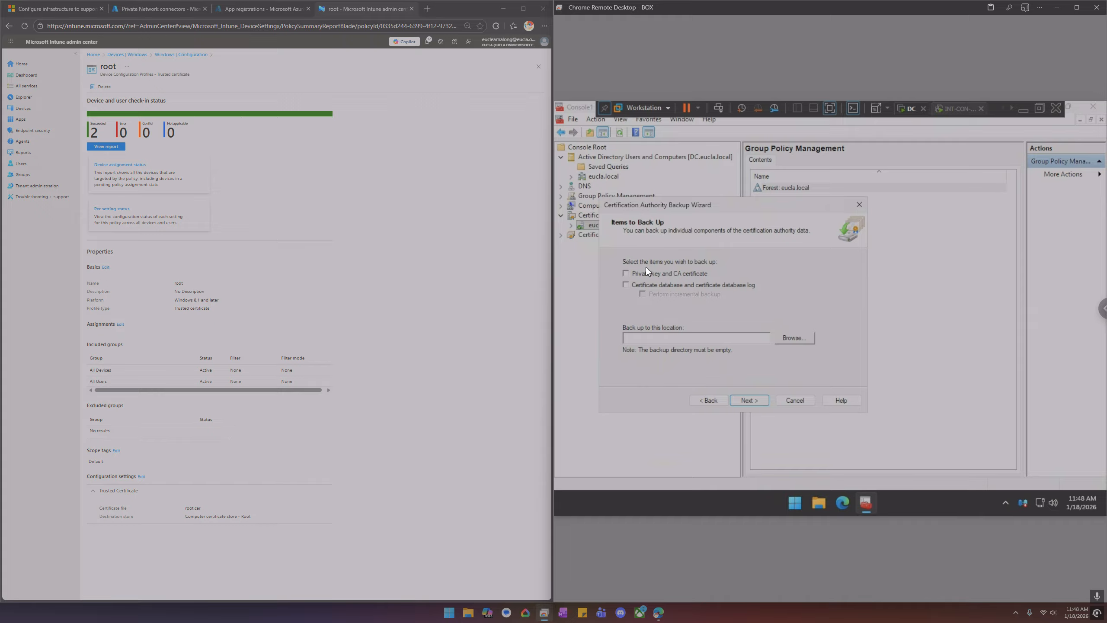
left_click(793, 337)
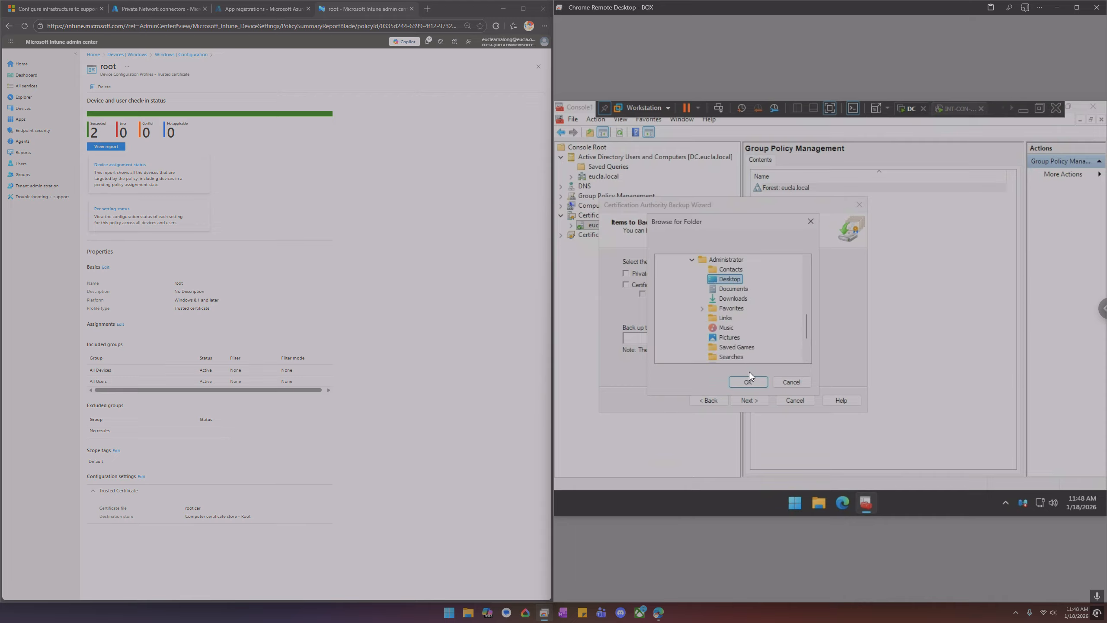
left_click(753, 381)
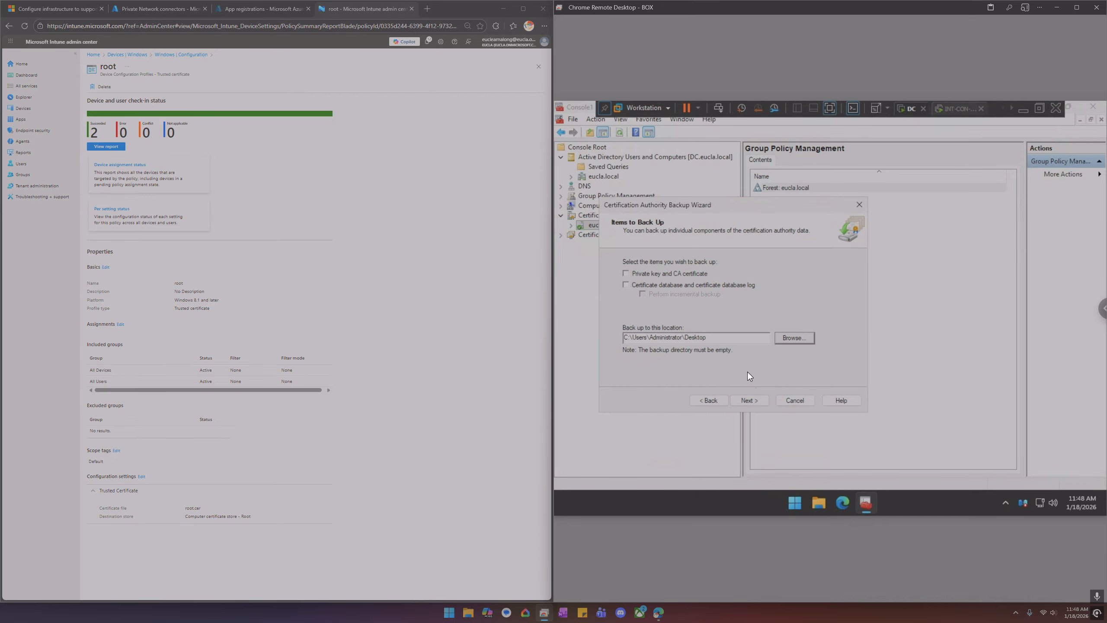
Back up the private key and CA certificate with a password and finish the backup wizard
left_click(753, 400)
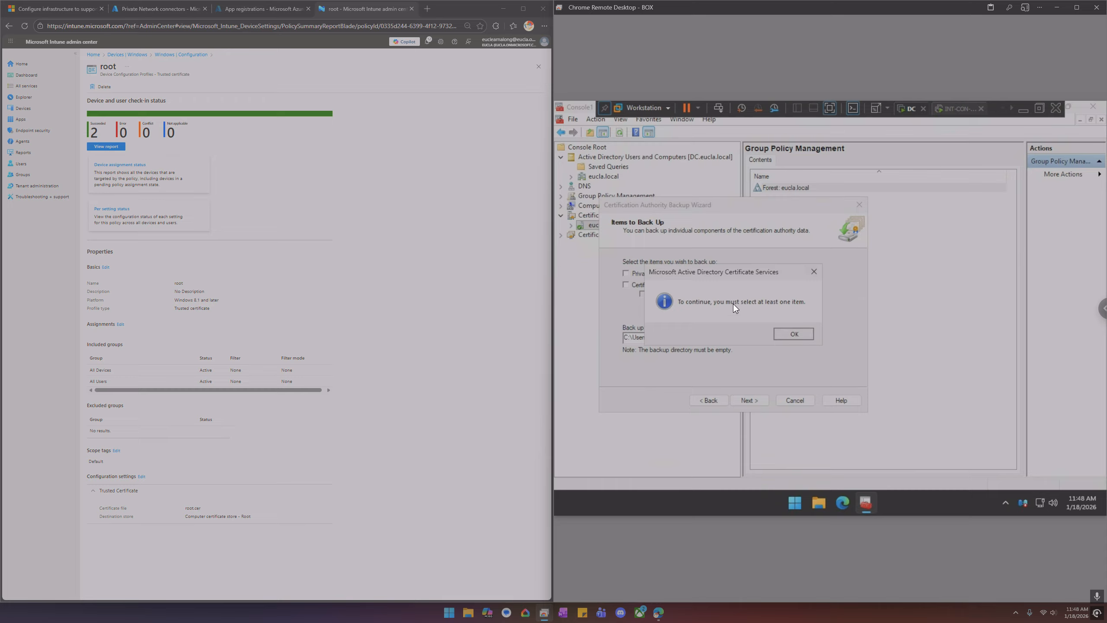
key("Return")
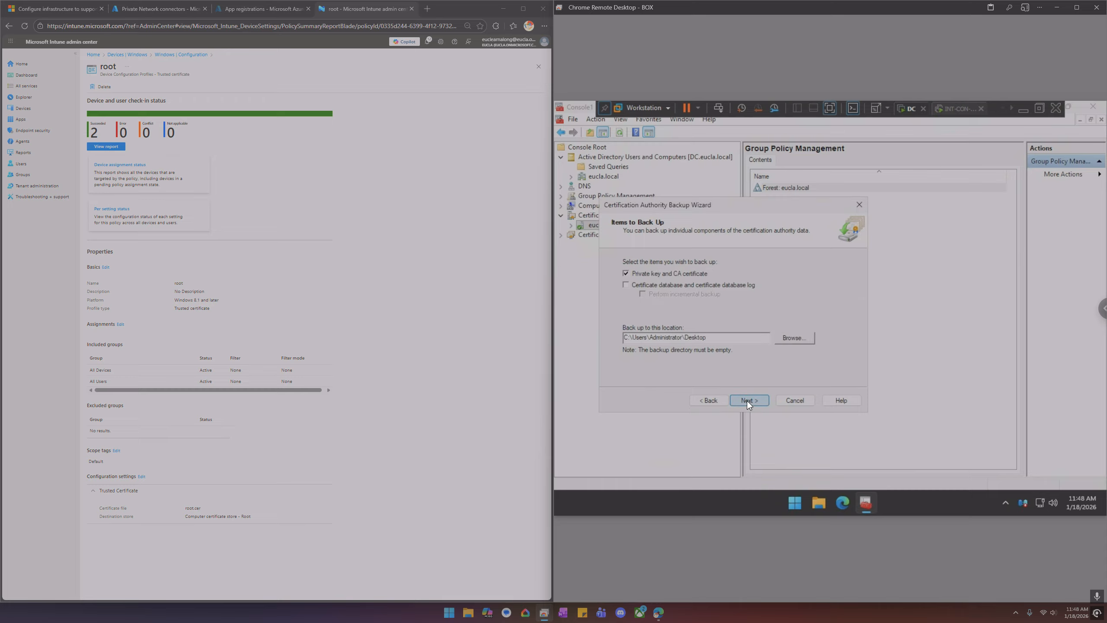
left_click(747, 401)
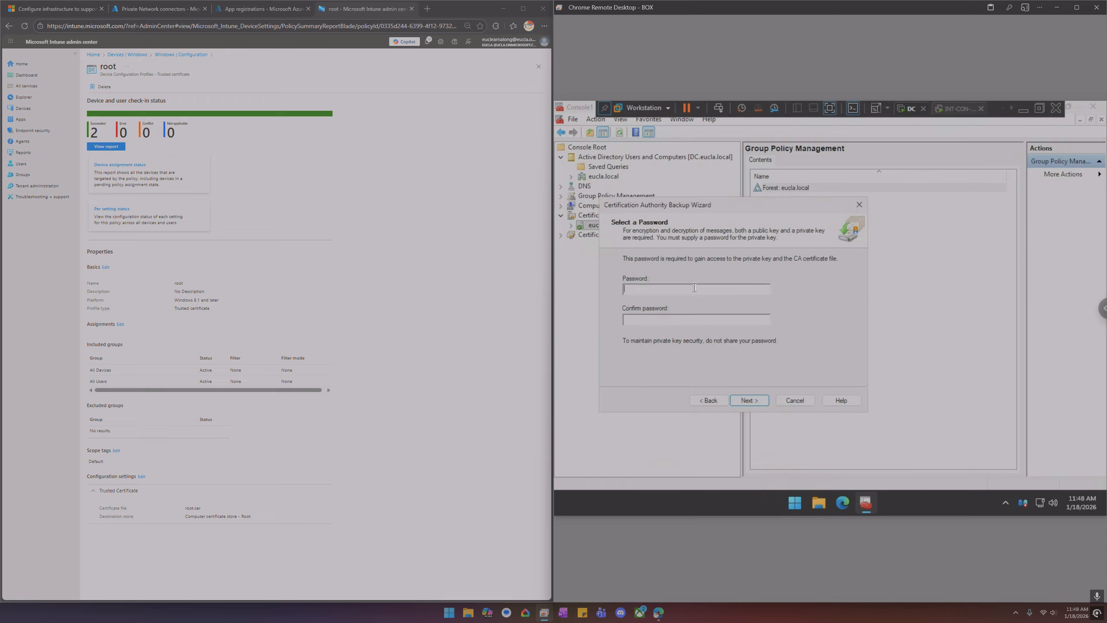
type("***")
left_click(681, 320)
type("**")
left_click(753, 401)
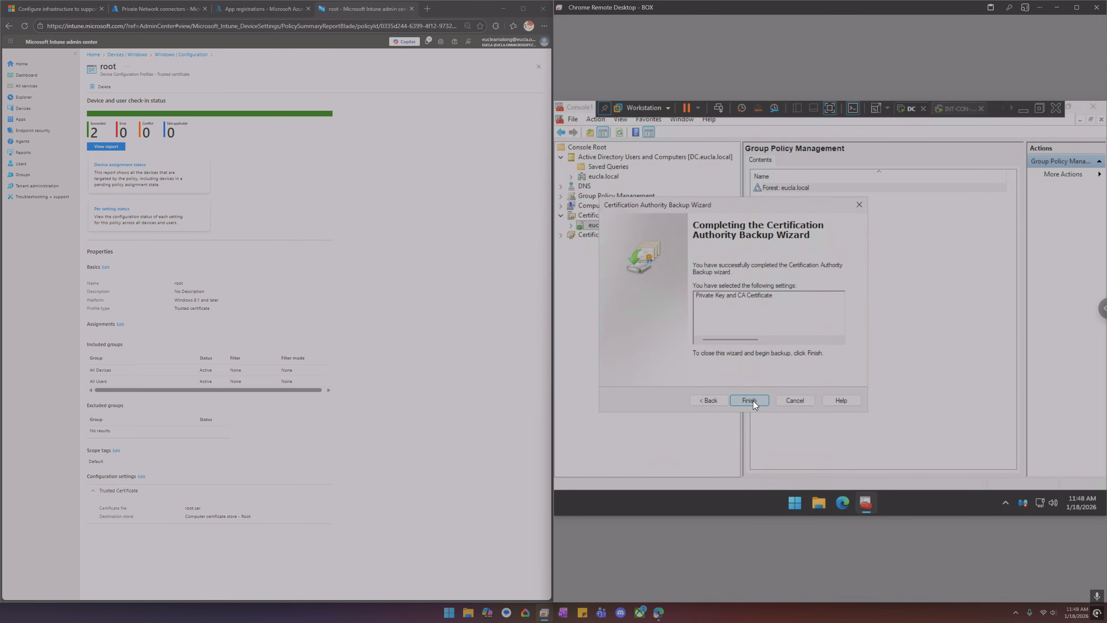
left_click(753, 401)
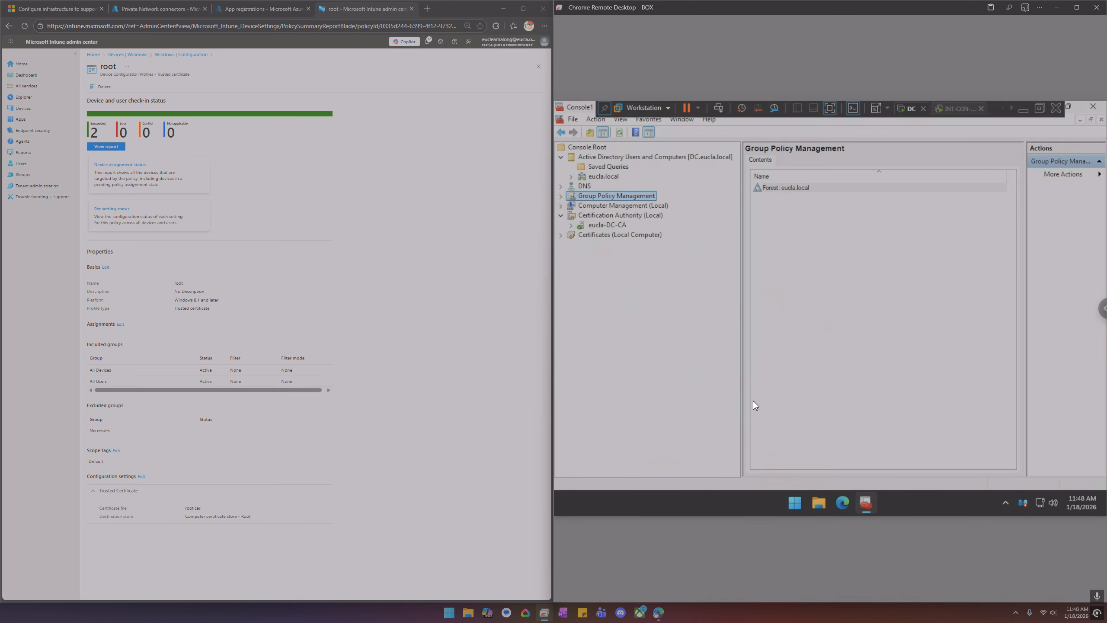
Open the Desktop in File Explorer and permanently delete the eucla-DC-CA.p12 backup file
left_click(818, 502)
left_click(665, 279)
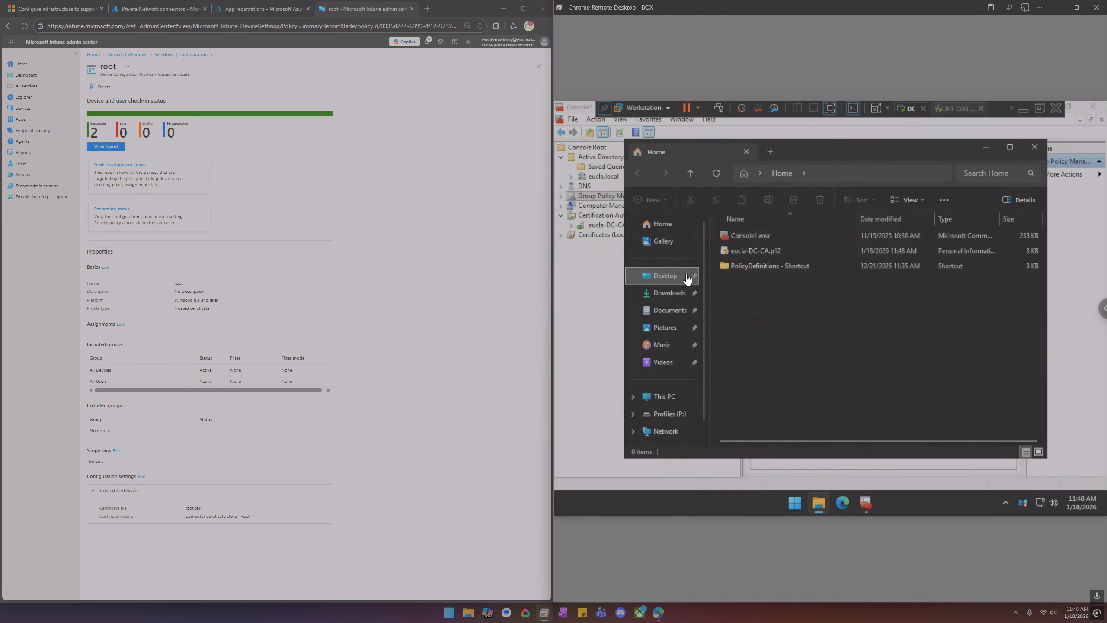
left_click(750, 257)
key("shift+Delete")
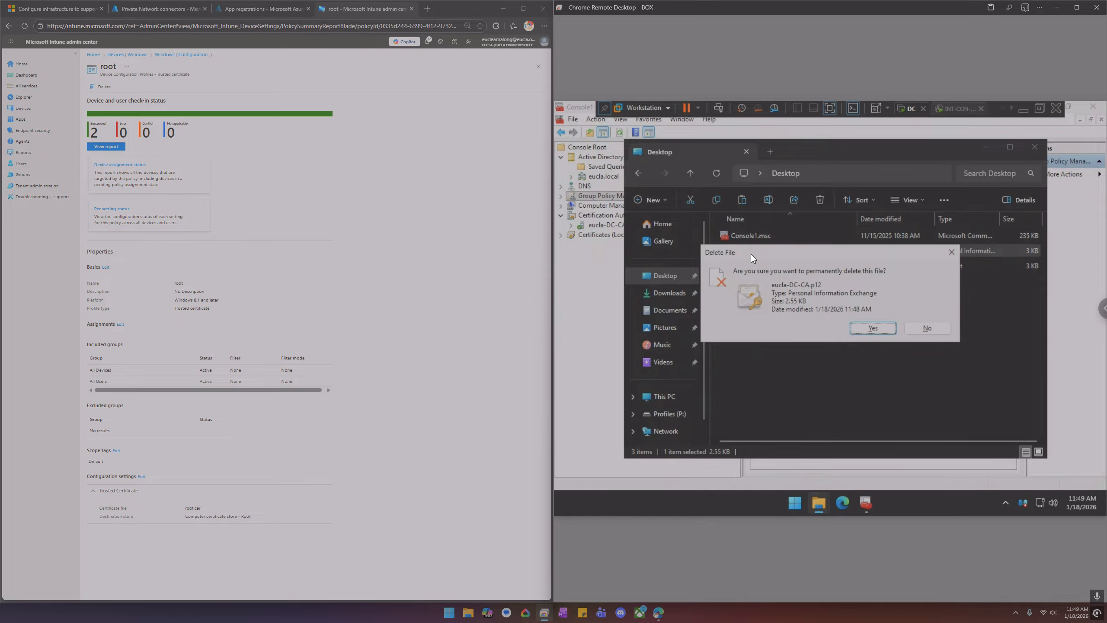
key("Return")
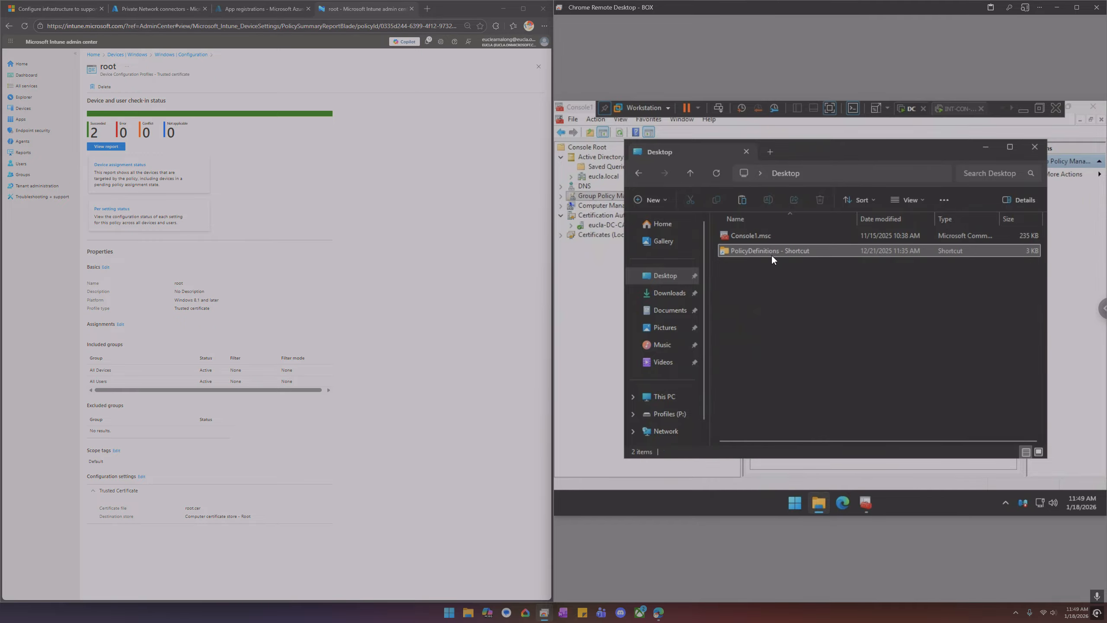
Browse the local computer's Trusted Root Certification Authorities certificates and view an eucla-DC-CA certificate's properties
right_click(606, 226)
left_click(582, 292)
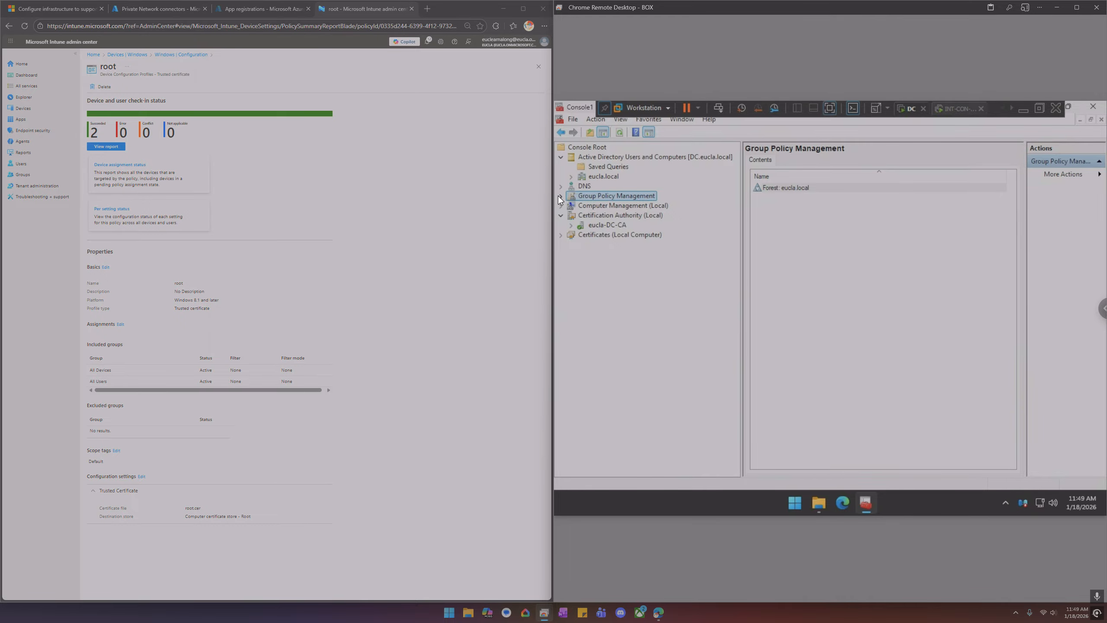
left_click(561, 235)
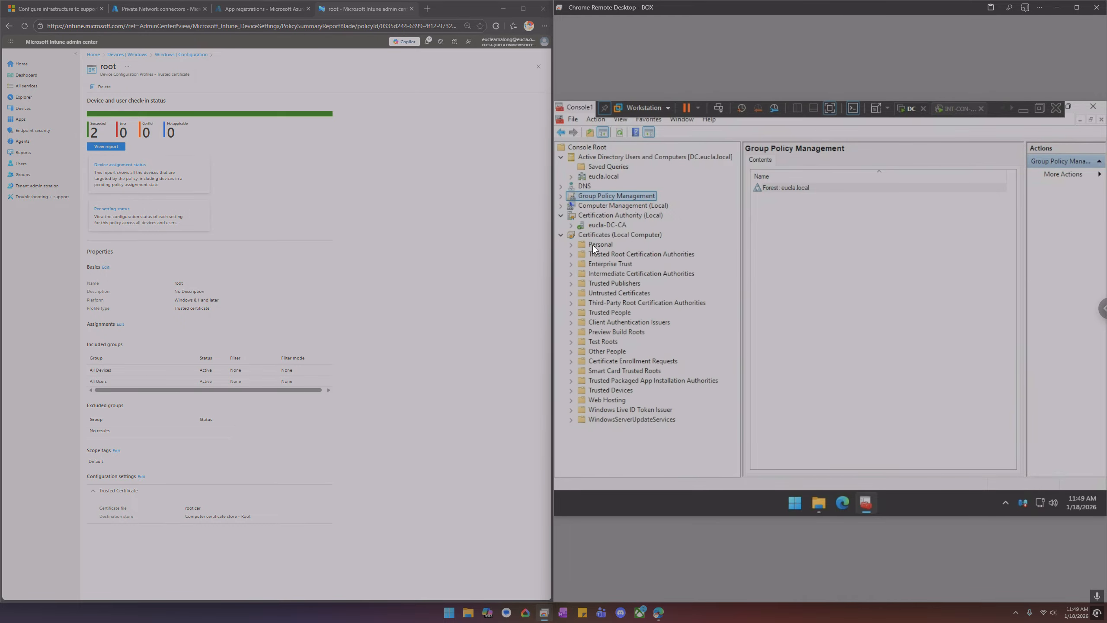
double_click(594, 245)
double_click(615, 263)
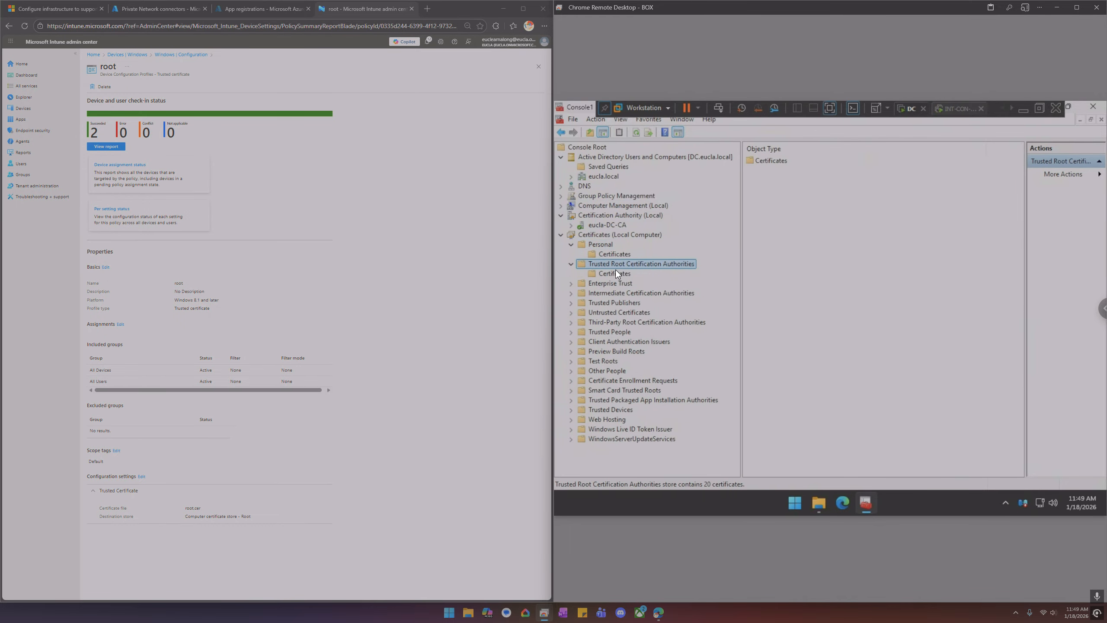
left_click(615, 271)
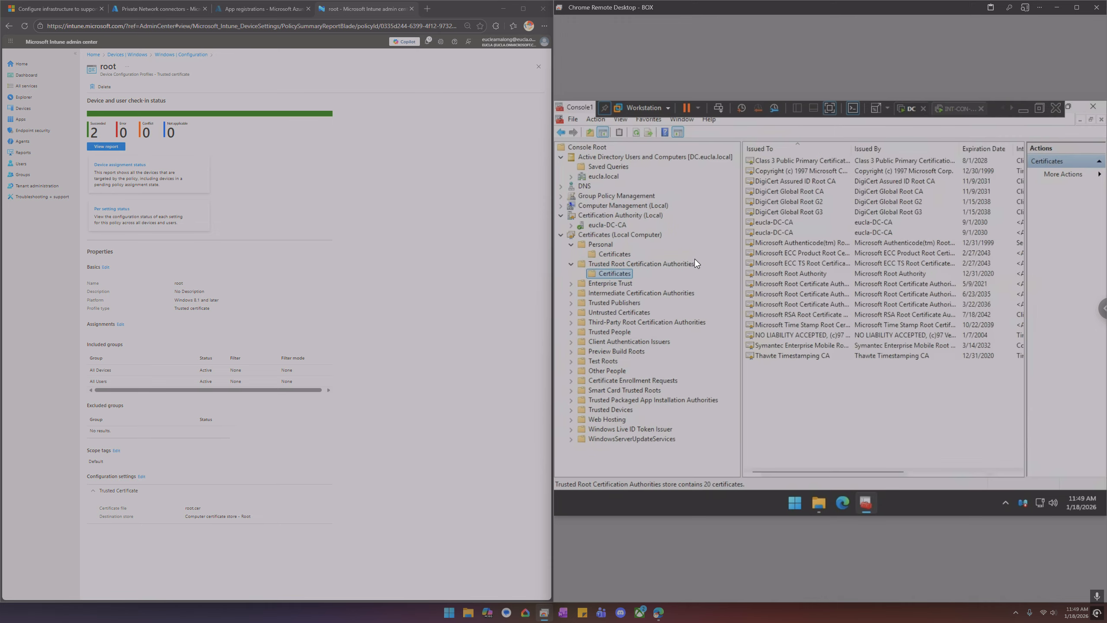
right_click(775, 233)
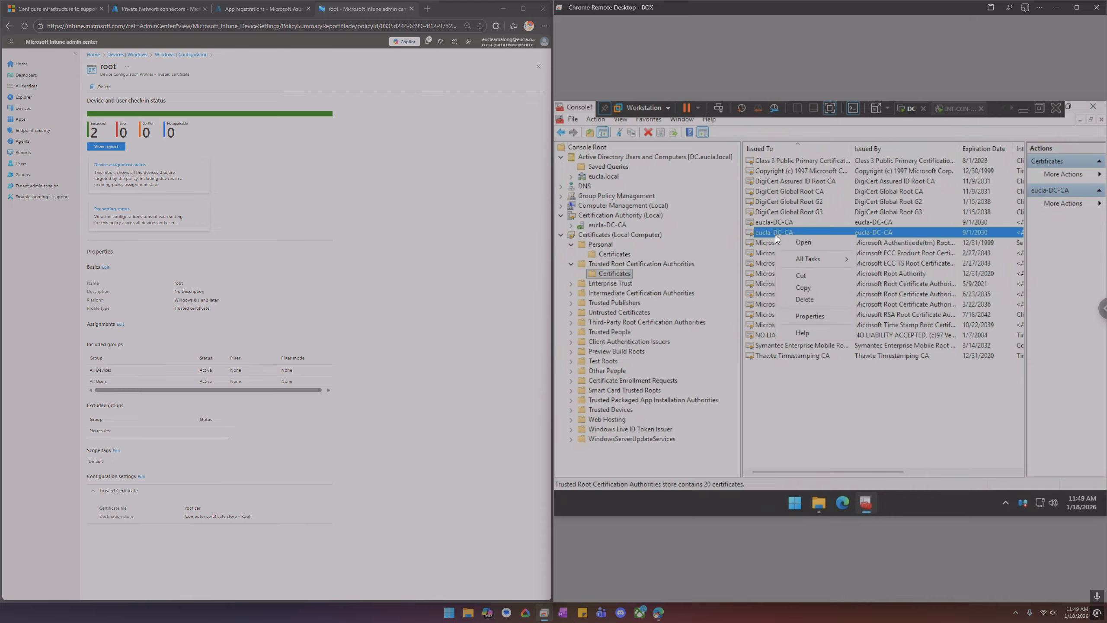
left_click(810, 315)
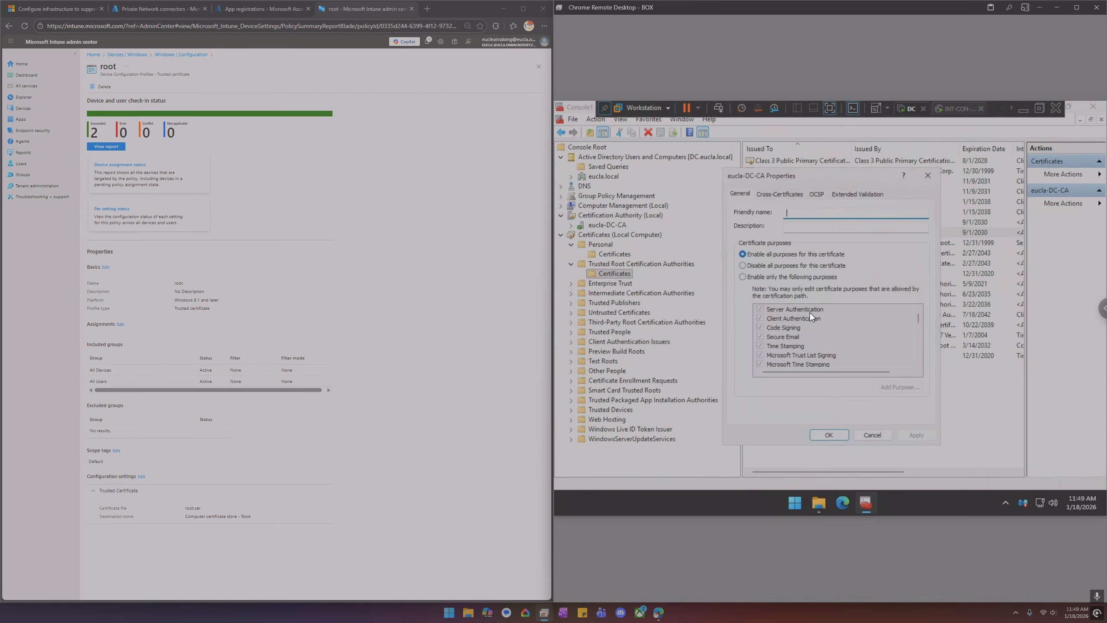
left_click(928, 175)
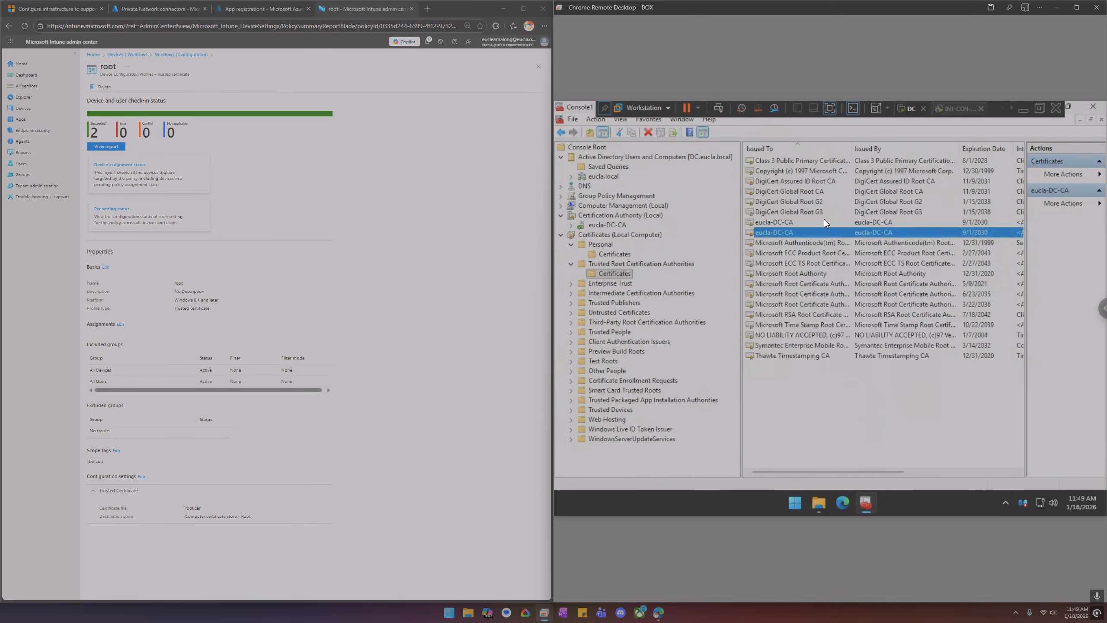
Start exporting the other eucla-DC-CA root certificate in DER encoded binary X.509 format
right_click(771, 221)
mouse_move(799, 242)
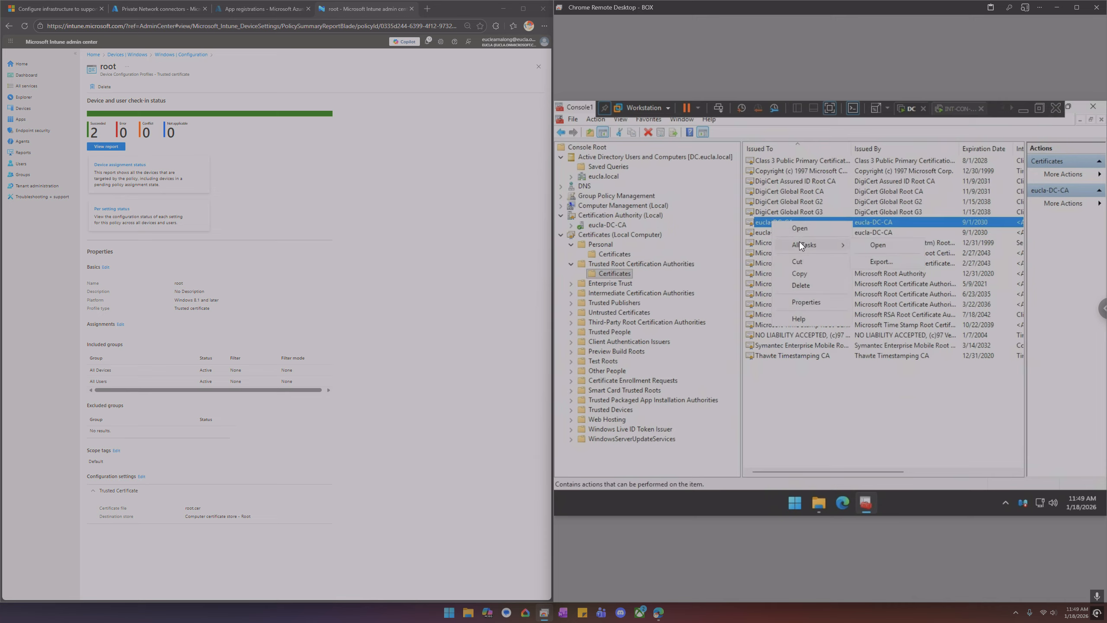
left_click(881, 262)
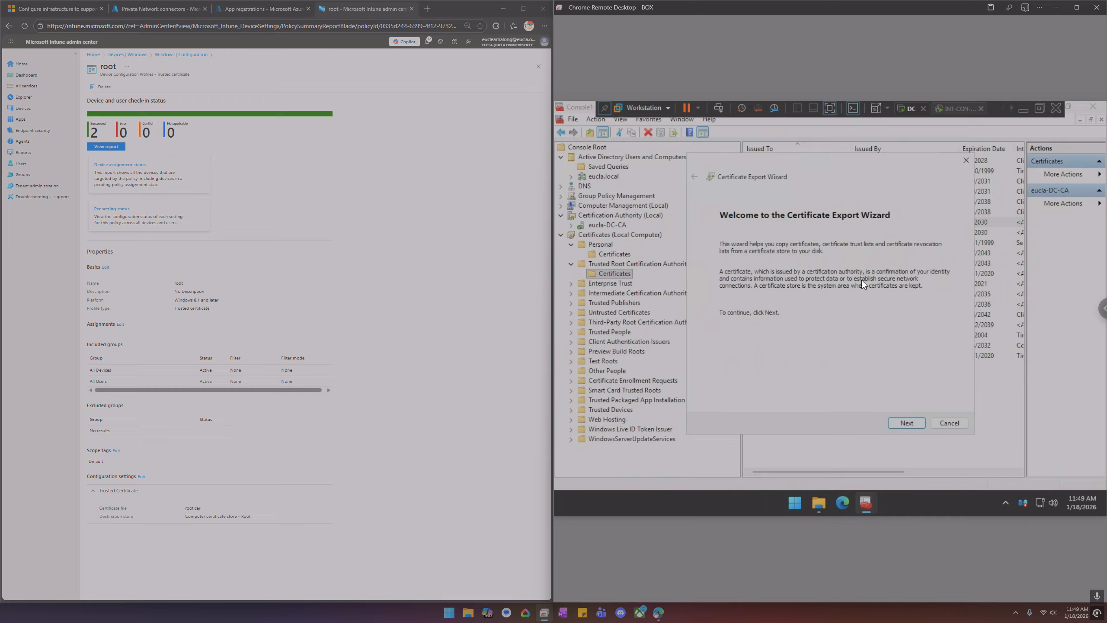
left_click(910, 424)
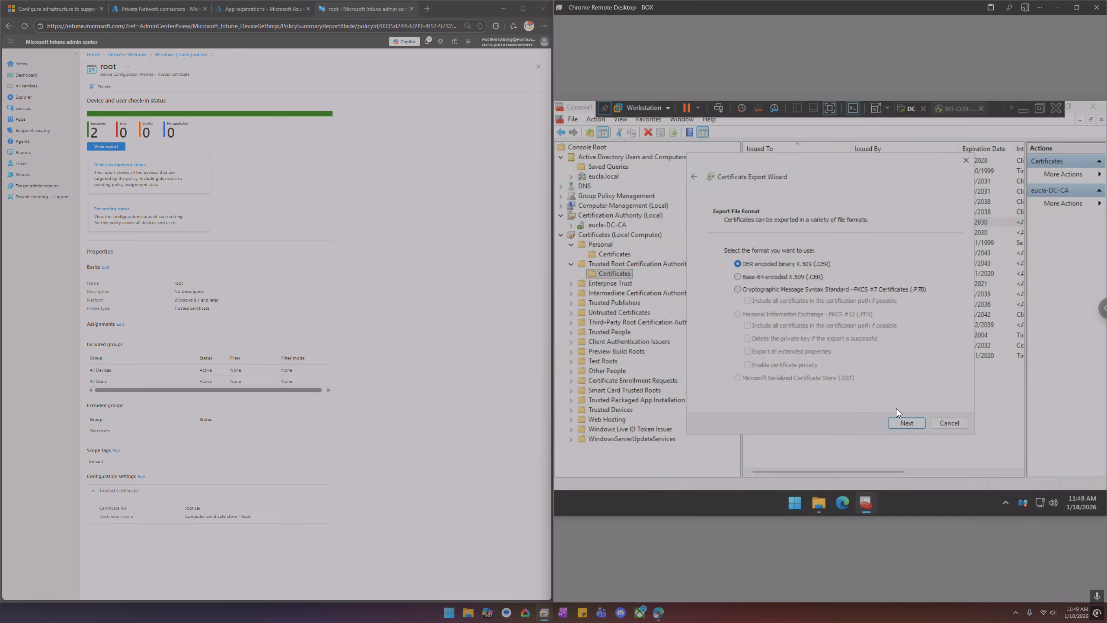
left_click(904, 424)
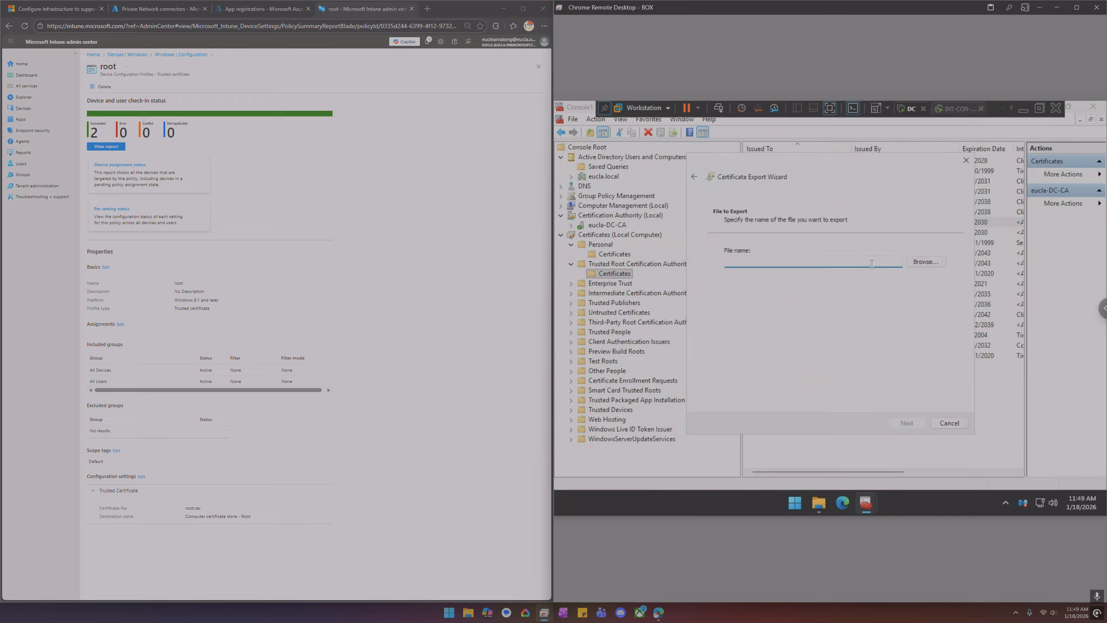
Save the exported certificate as root.cer on the Desktop and finish the export wizard
left_click(916, 263)
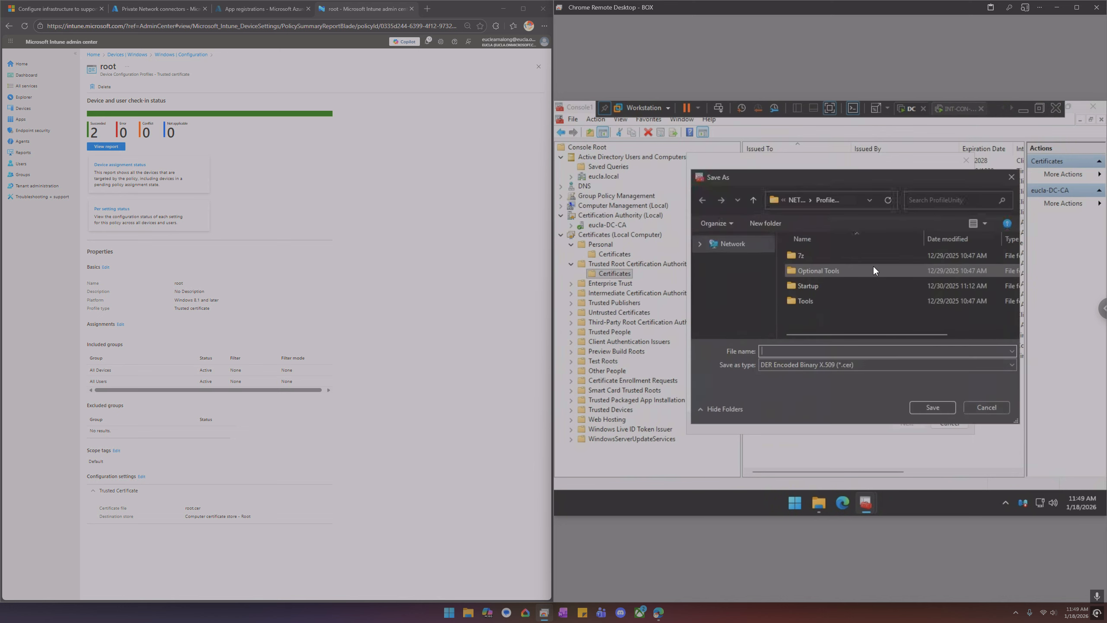
scroll(732, 283, "up", 3)
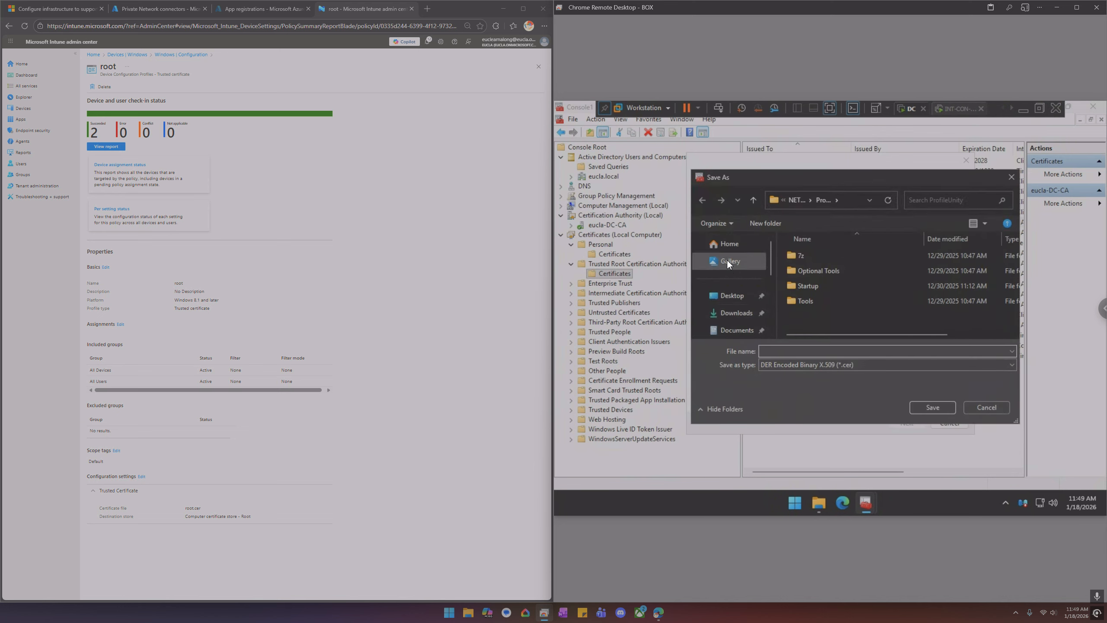
left_click(732, 296)
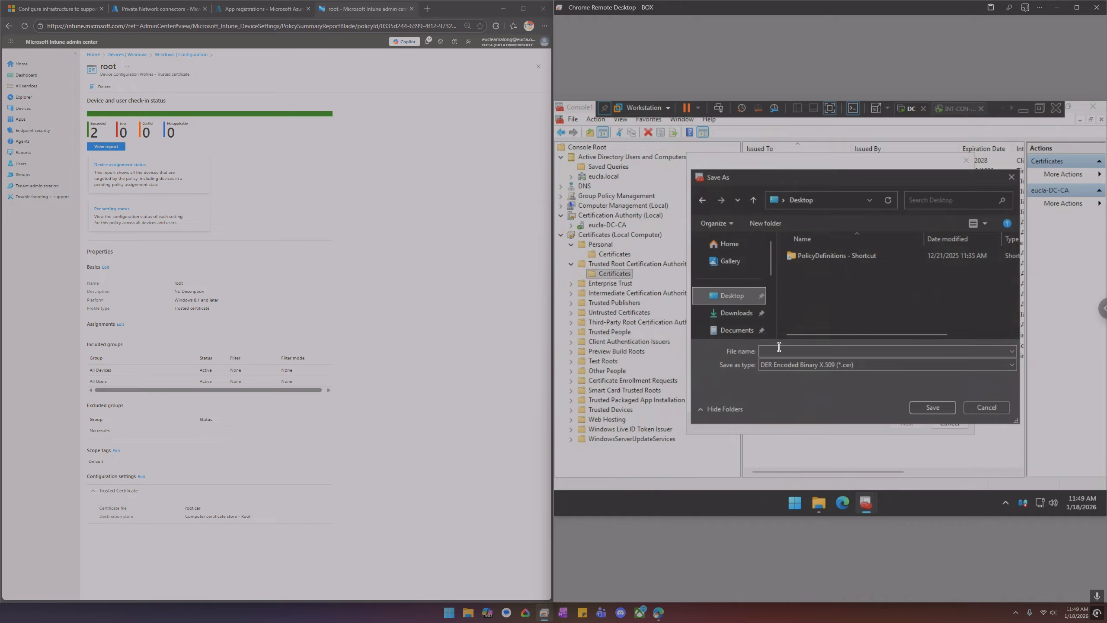
left_click(779, 349)
type("root")
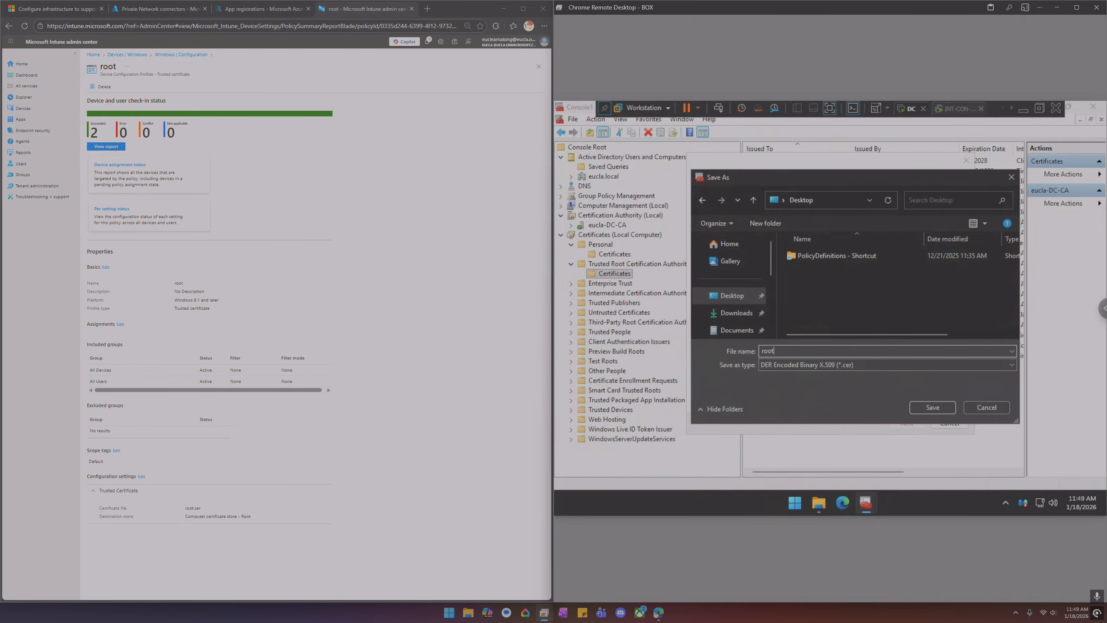
left_click(939, 409)
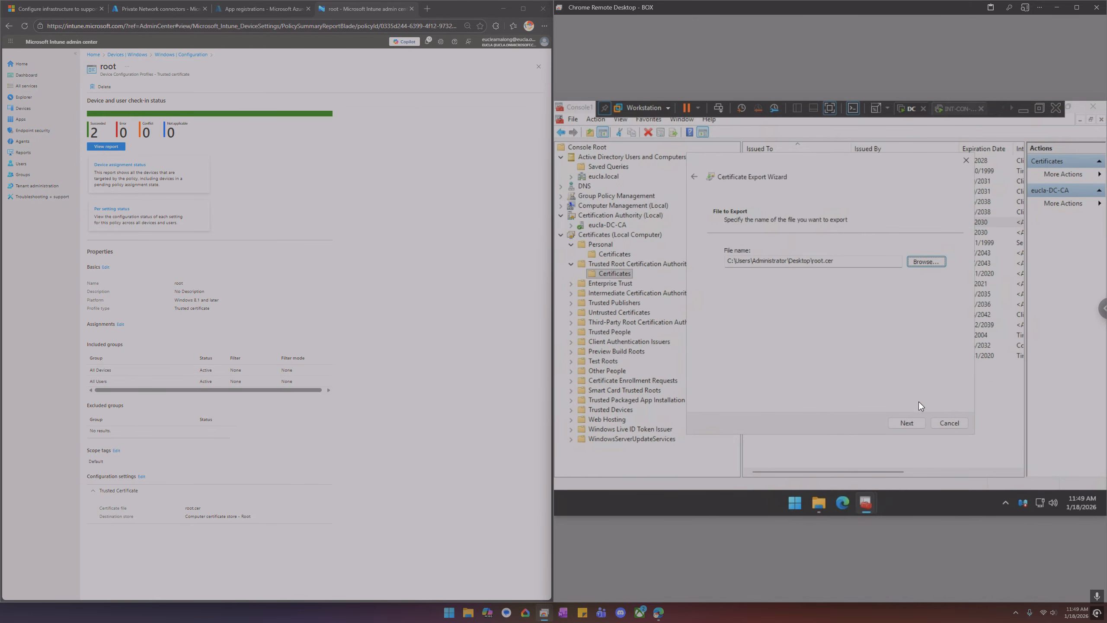
left_click(904, 422)
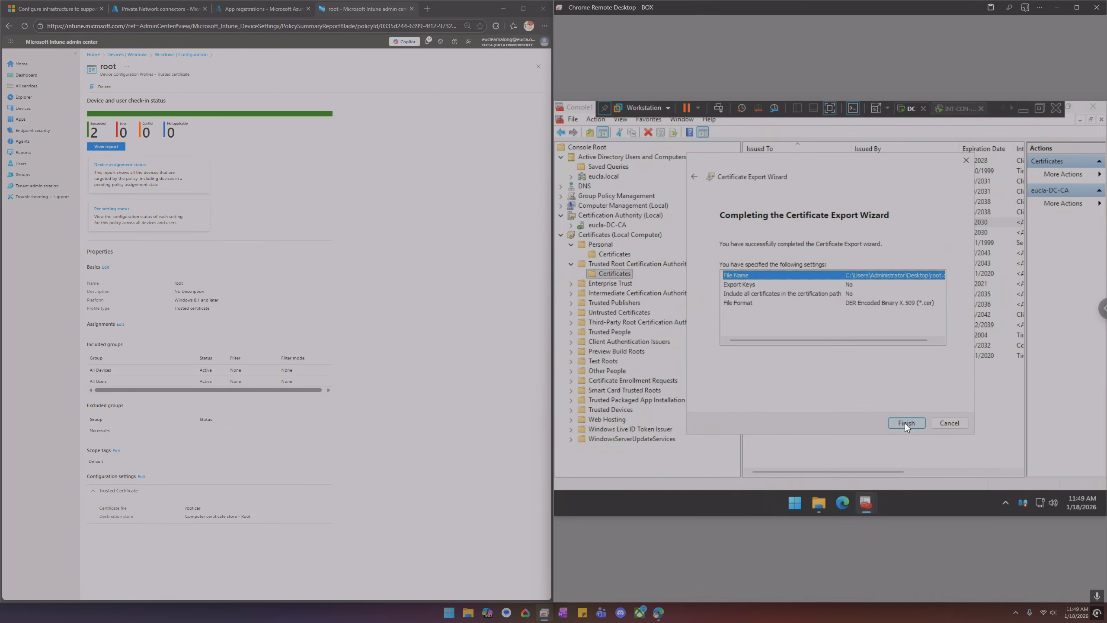
left_click(901, 426)
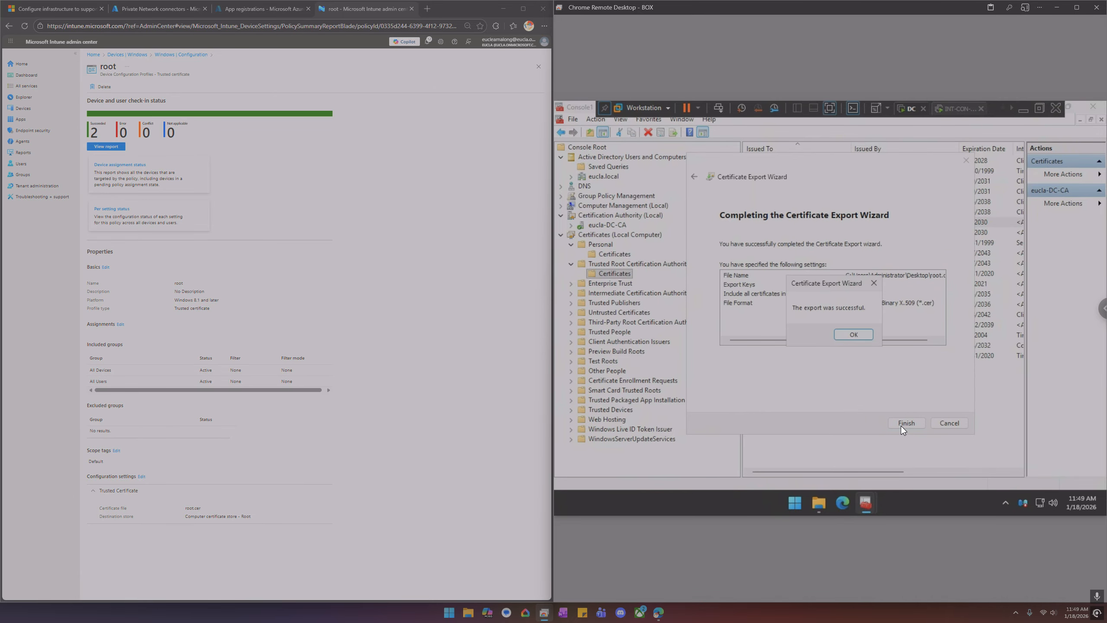
left_click(851, 335)
Open File Explorer's Desktop folder and select the exported root.cer file
mouse_move(824, 499)
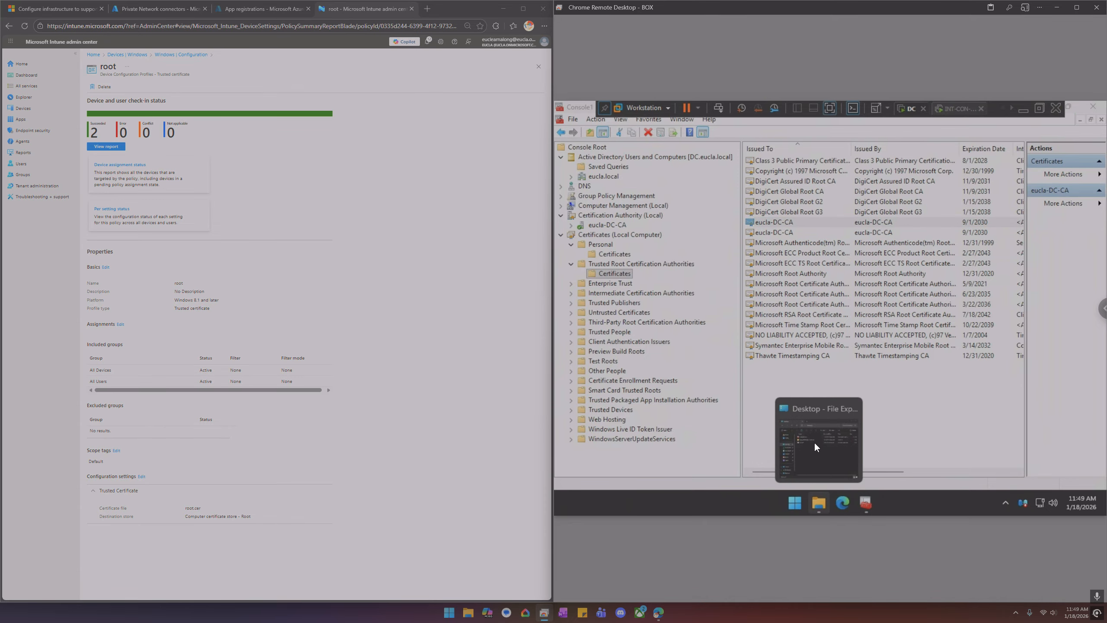
left_click(818, 448)
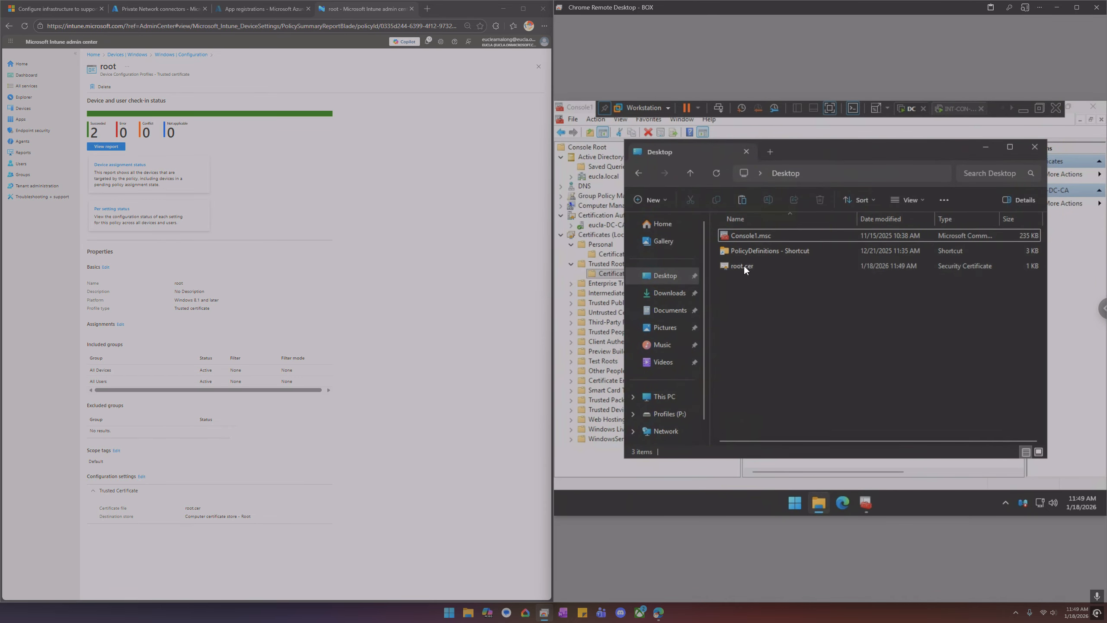
left_click(771, 265)
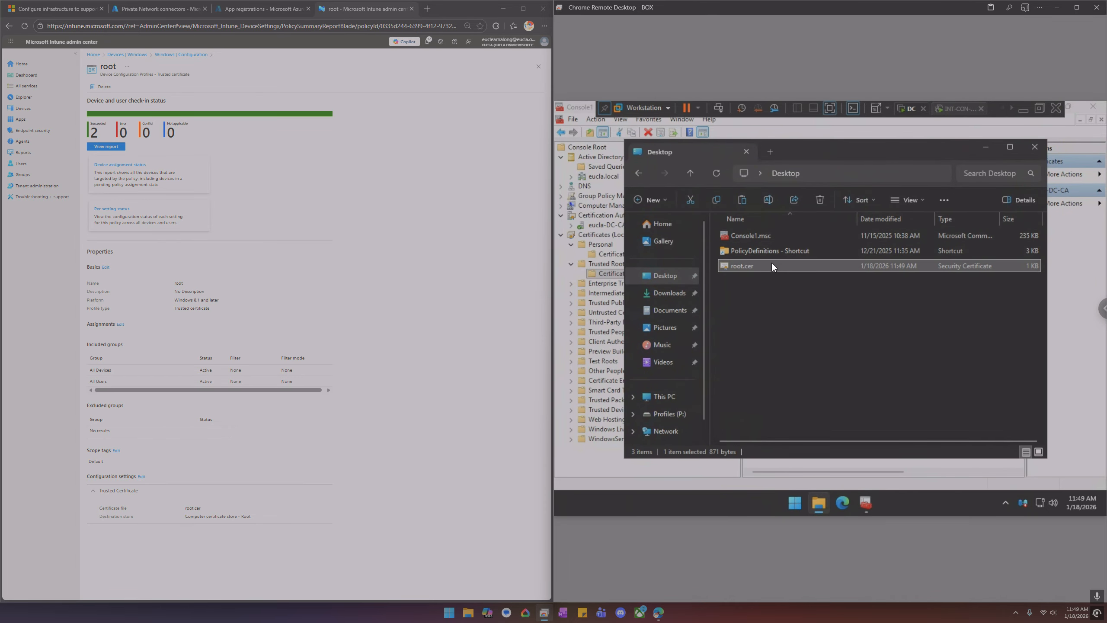
Delete root.cer from the Desktop and close File Explorer
key("Delete")
key("Return")
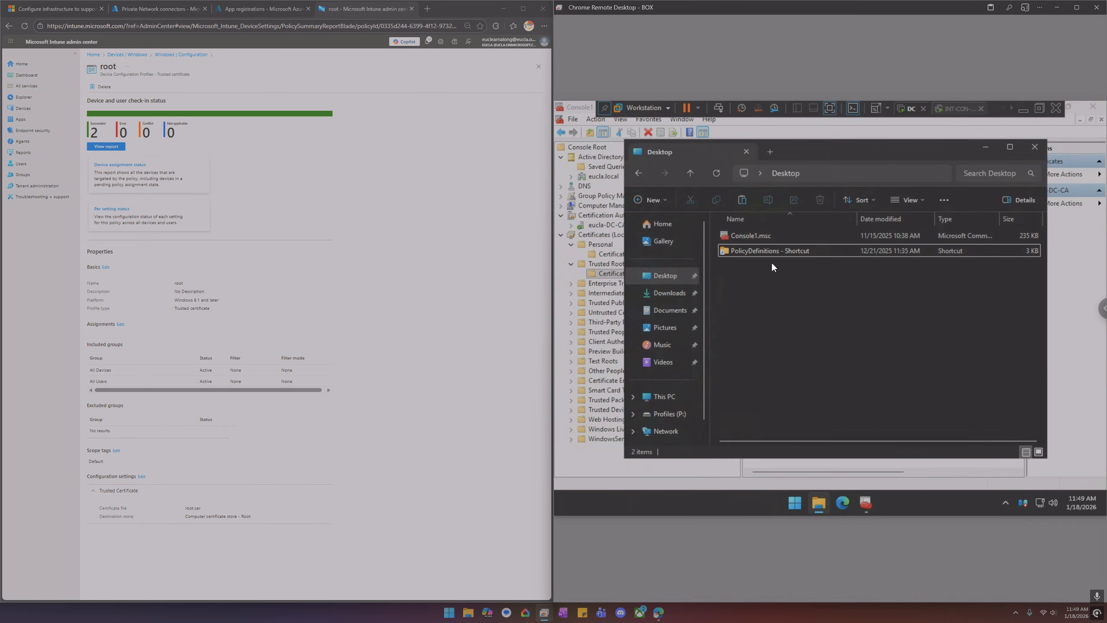
left_click(1035, 147)
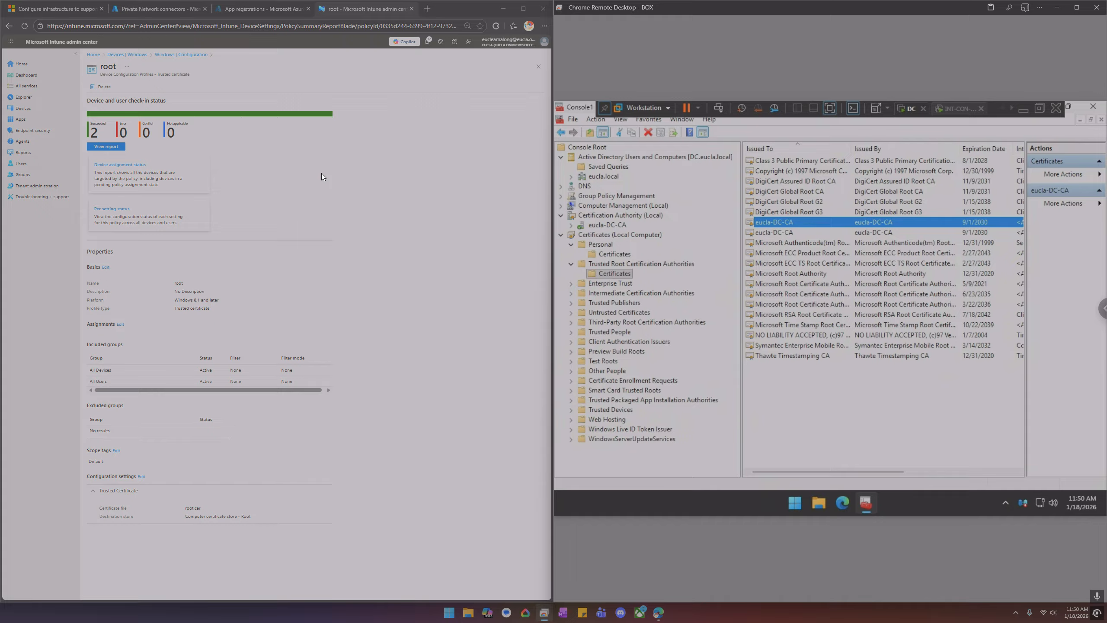
Switch to the DBT-EP1 endpoint session and refresh the local computer's Personal certificates store
left_click(1010, 109)
left_click(1010, 109)
left_click(943, 107)
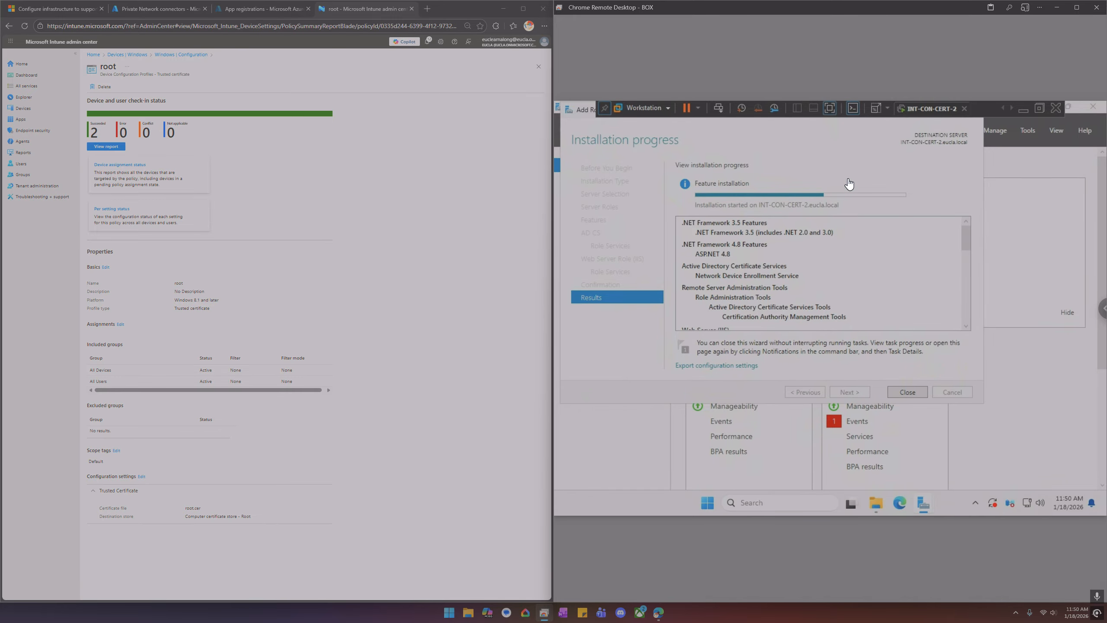
left_click(1011, 110)
left_click(1011, 110)
left_click(923, 114)
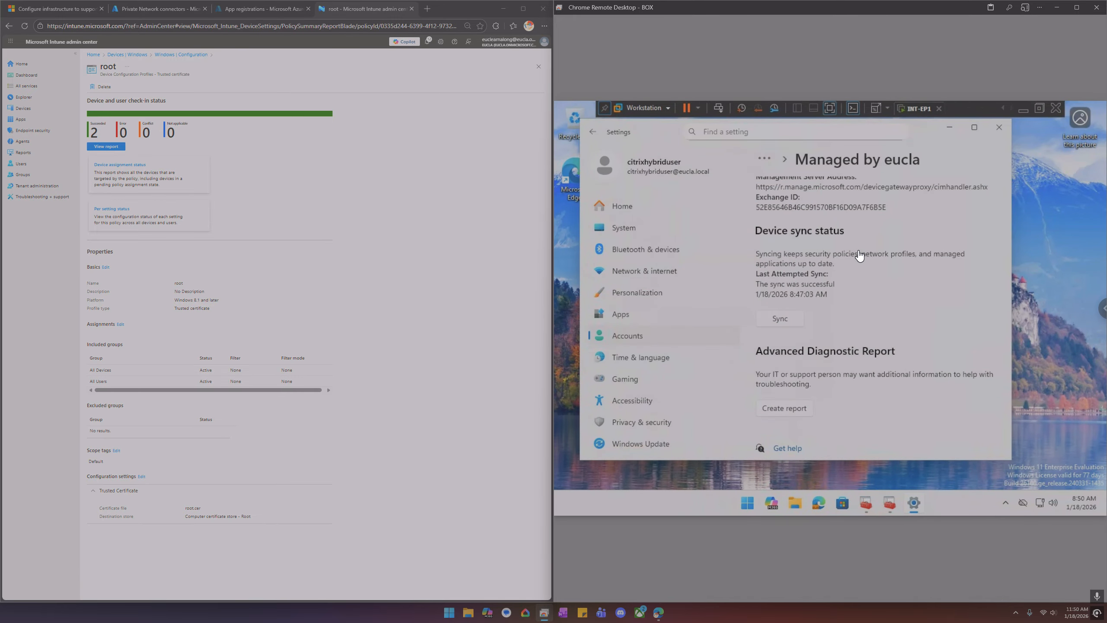
left_click(869, 498)
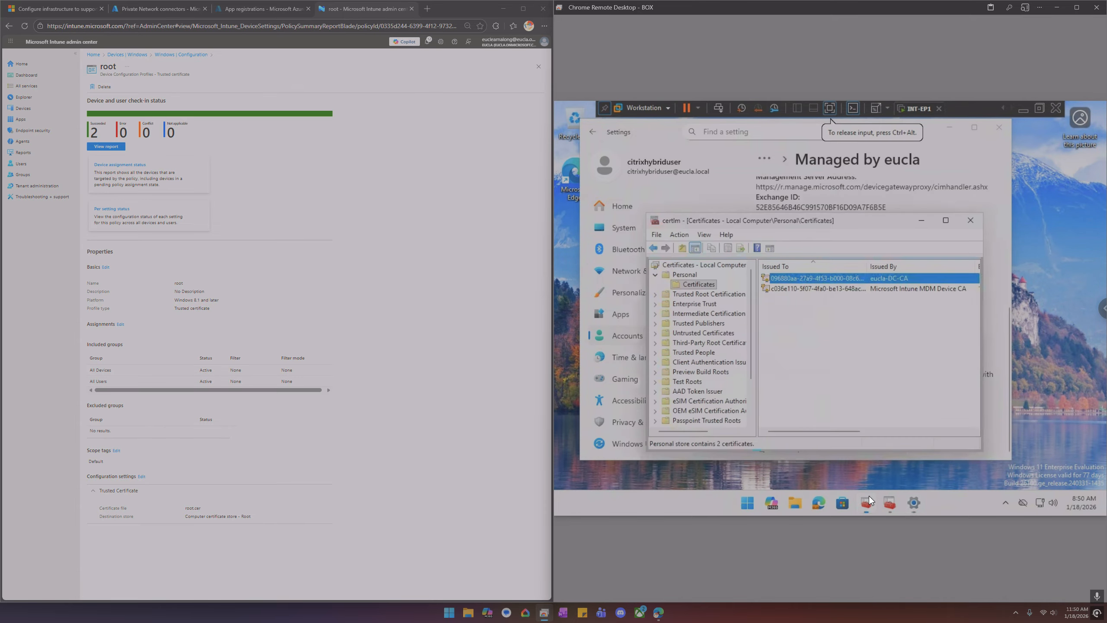
right_click(822, 354)
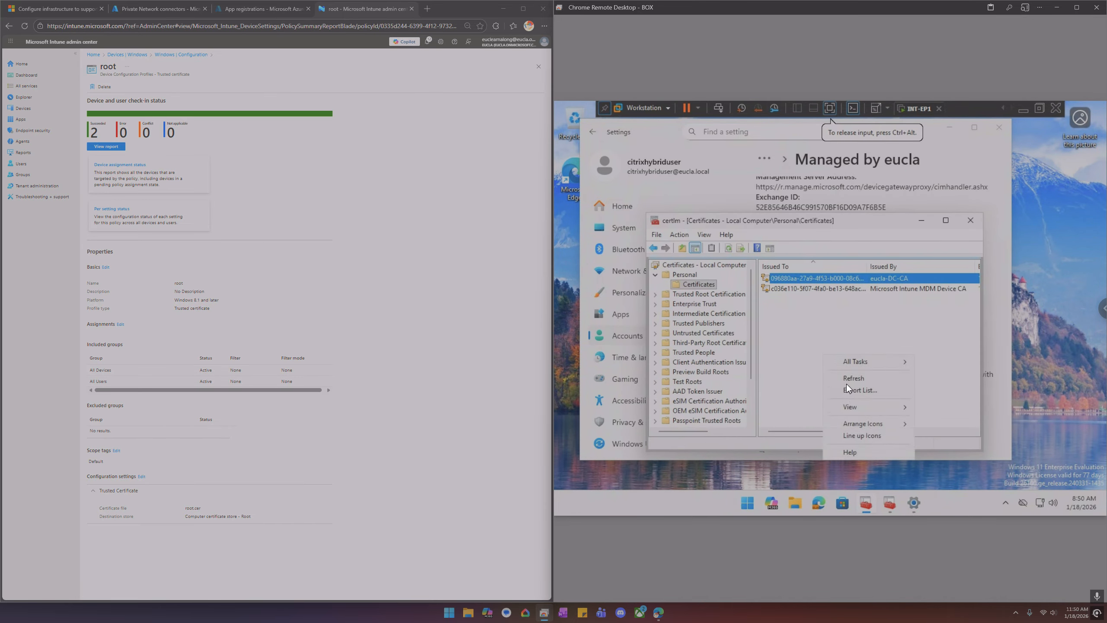
left_click(846, 379)
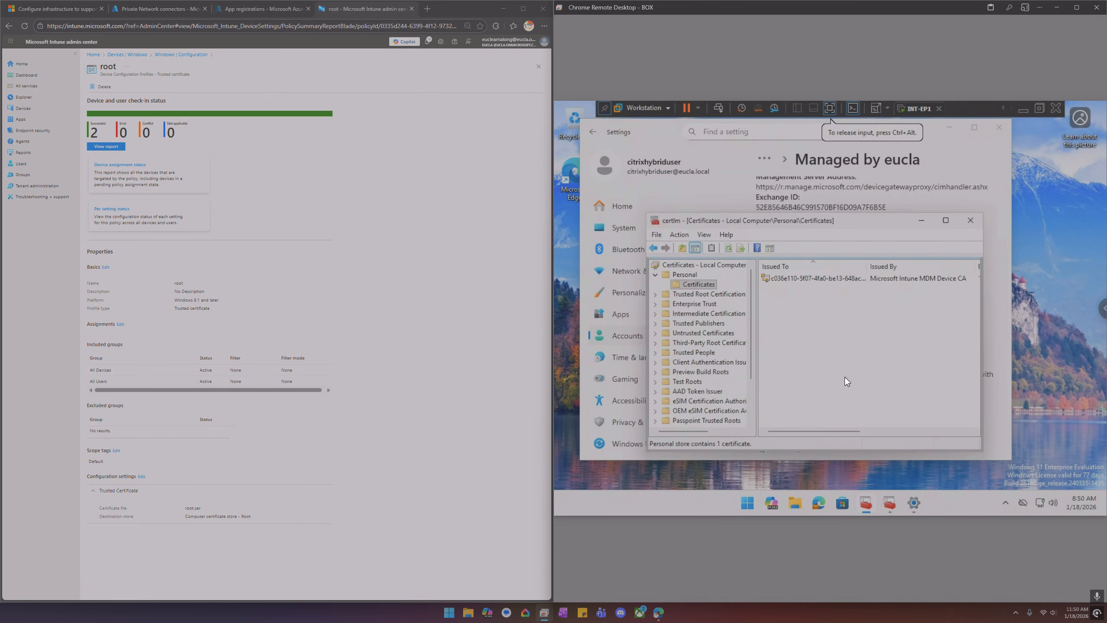
Refresh the current user's Personal certificates on the endpoint, then close both certificate consoles
left_click(892, 502)
right_click(813, 316)
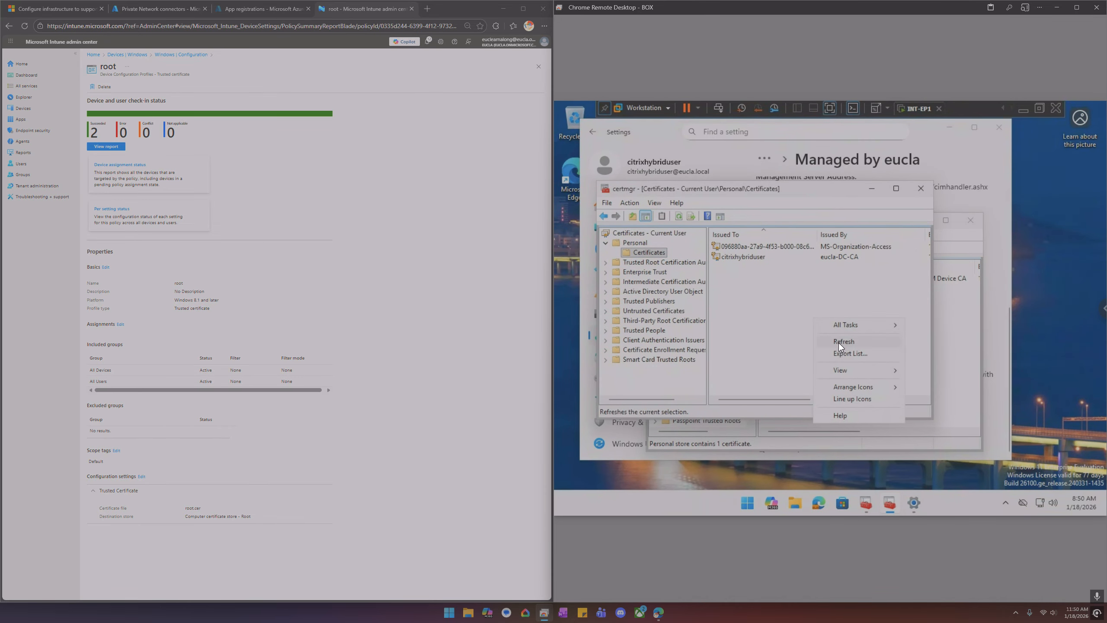
left_click(839, 343)
left_click(921, 188)
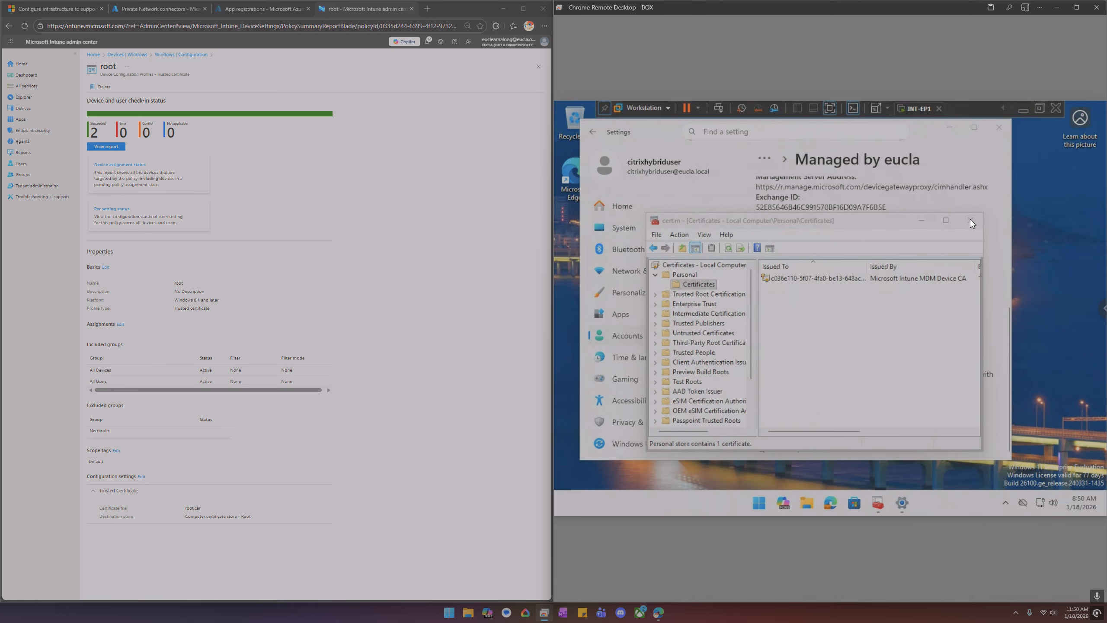
left_click(970, 220)
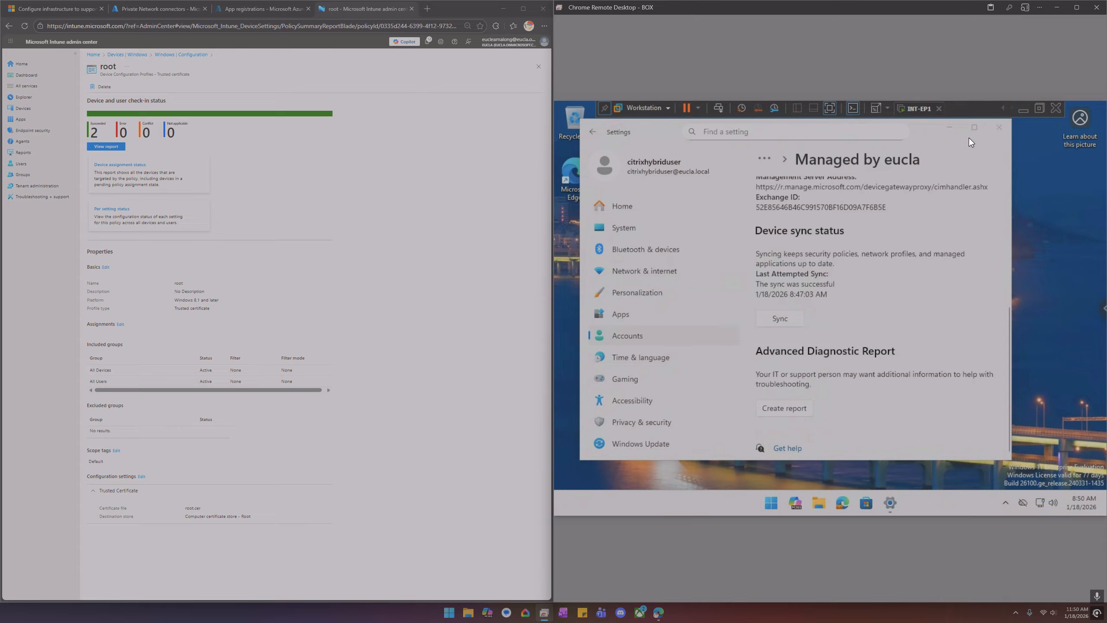
Minimize Settings on the endpoint and switch back to the INT-CON-CERT-2 server session
left_click(950, 131)
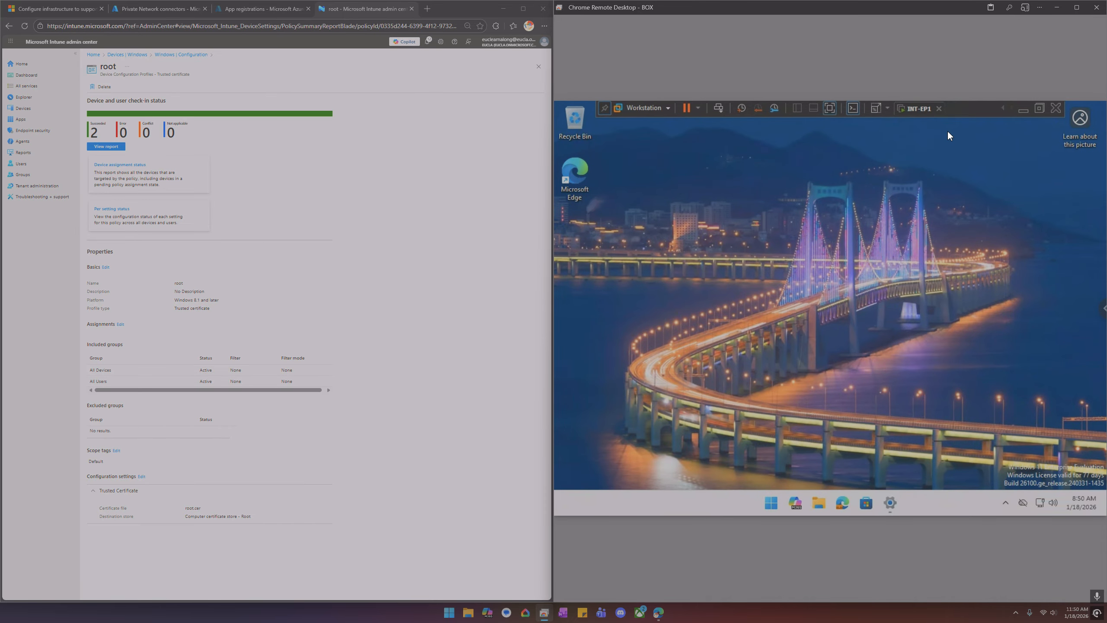
left_click(1003, 110)
left_click(1002, 110)
left_click(1002, 110)
left_click(934, 110)
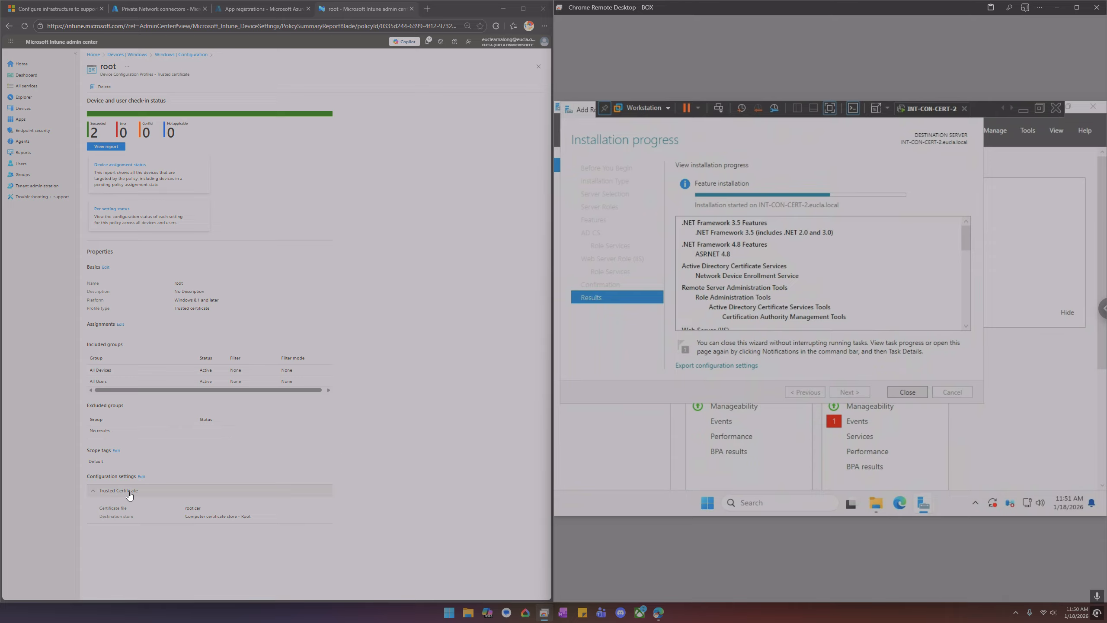
left_click(141, 477)
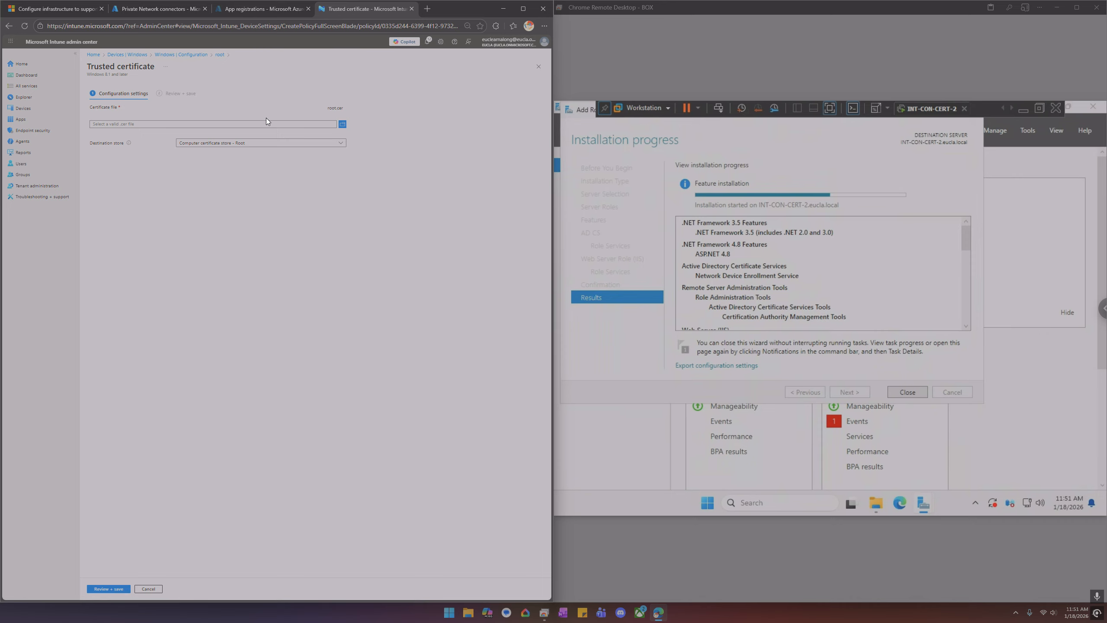
left_click(259, 142)
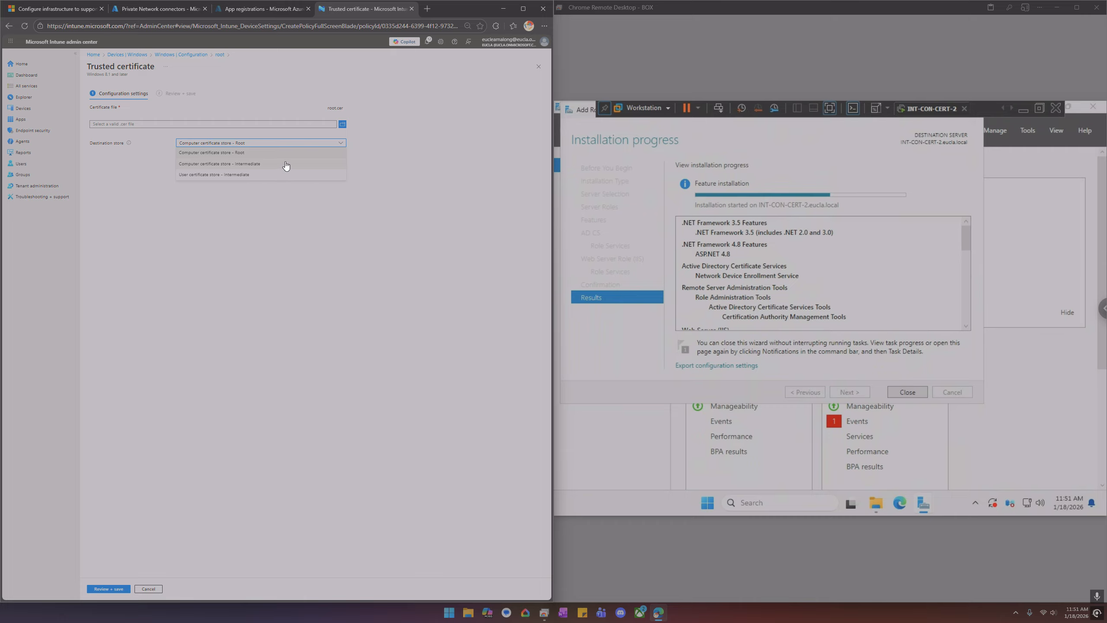
left_click(429, 159)
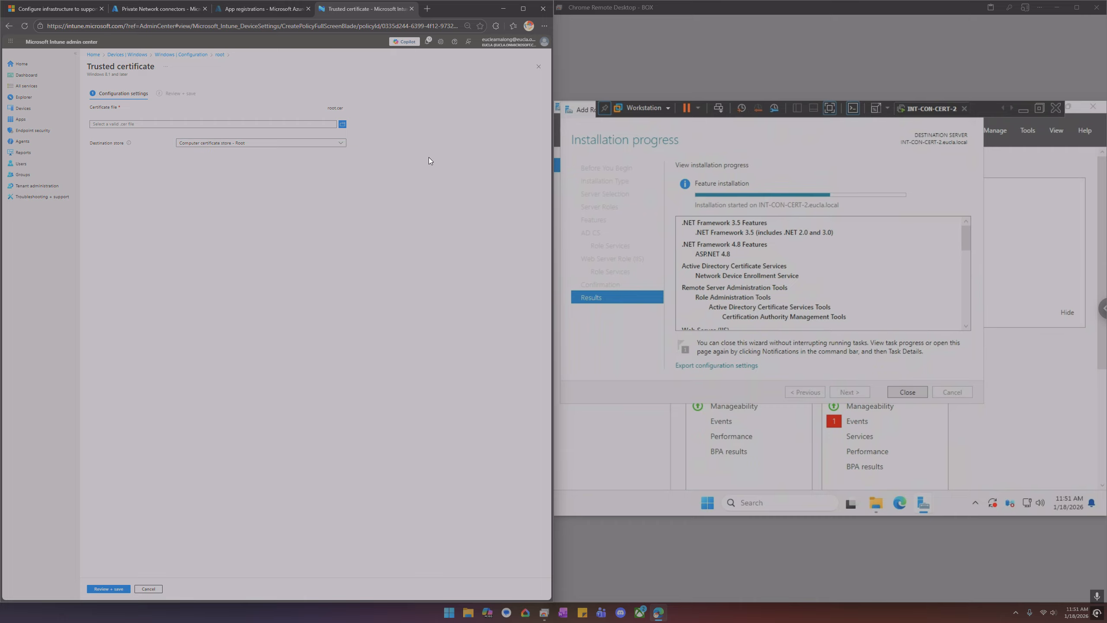
left_click(157, 586)
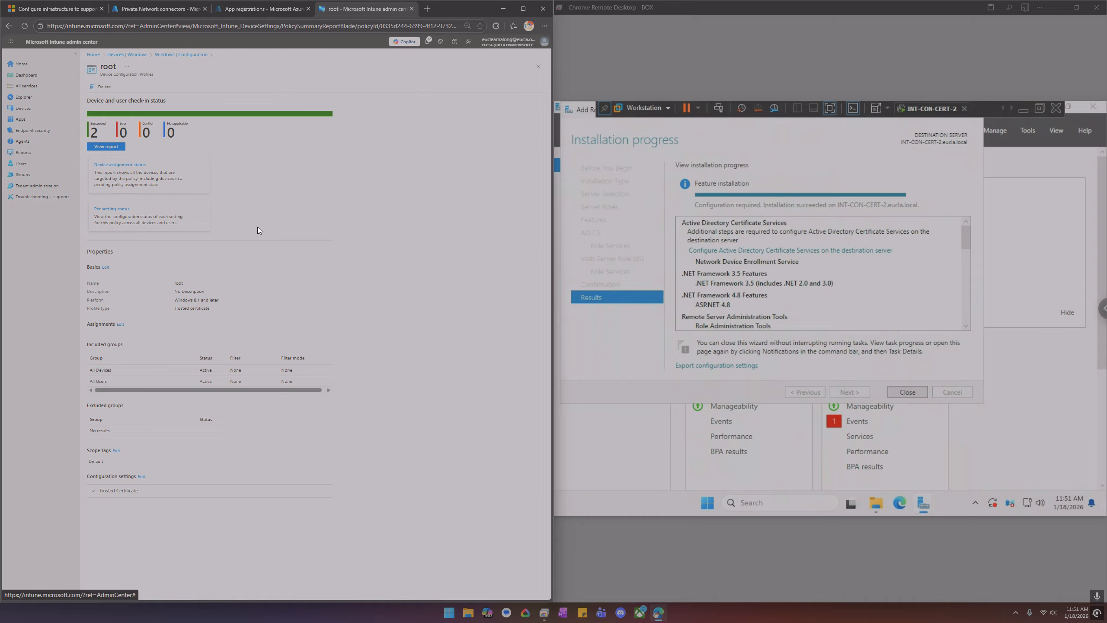
left_click(180, 54)
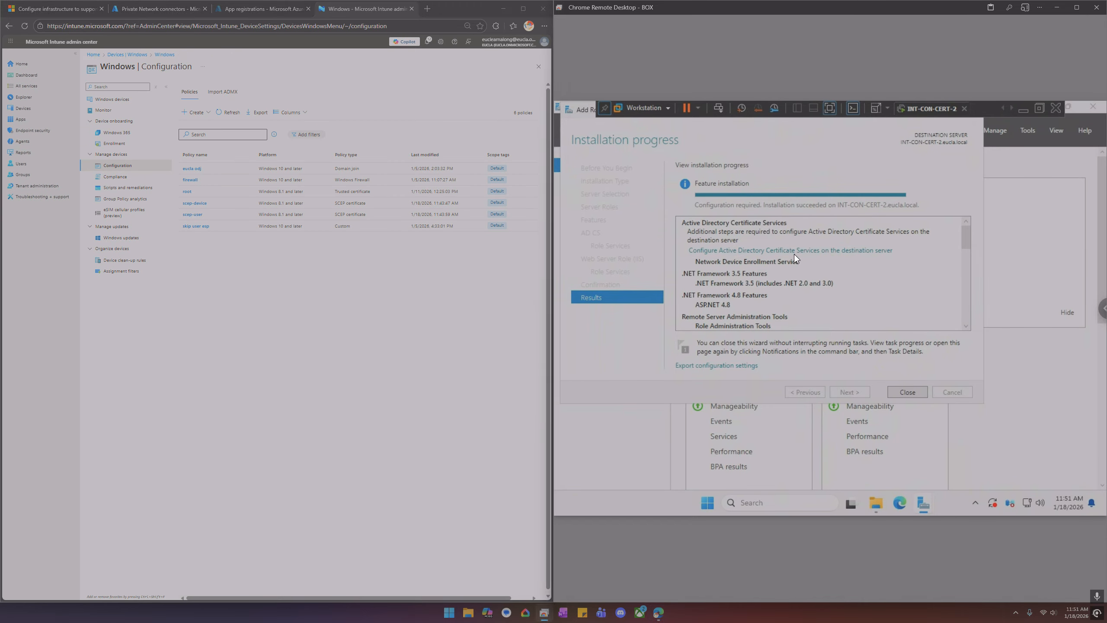
Start the AD CS post-deployment configuration with current credentials and select the Network Device Enrollment Service role service
left_click(828, 252)
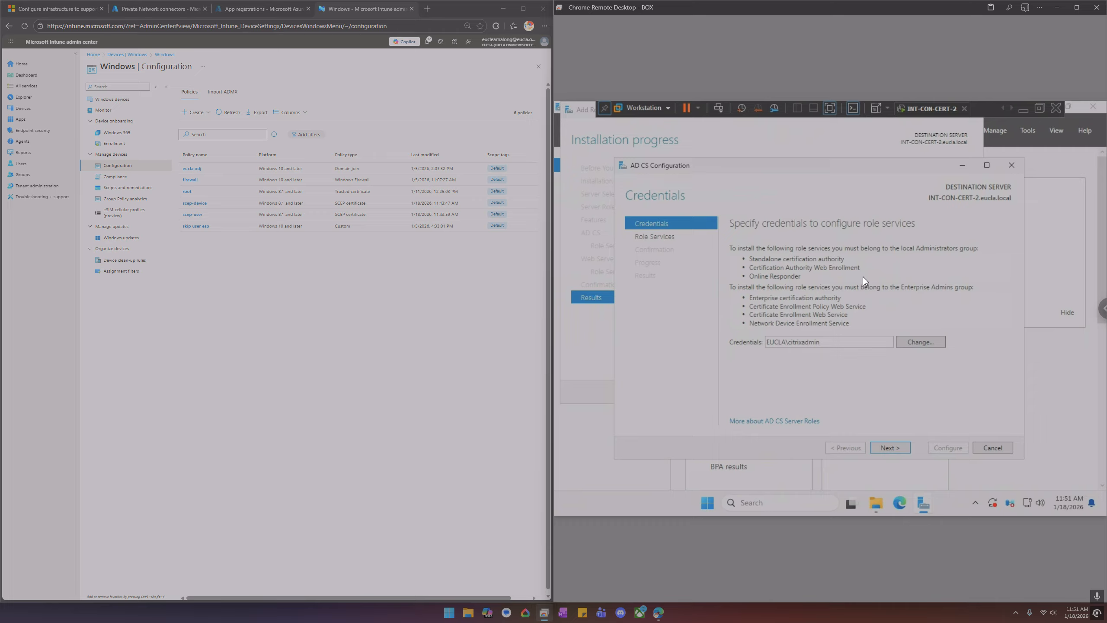
left_click(889, 447)
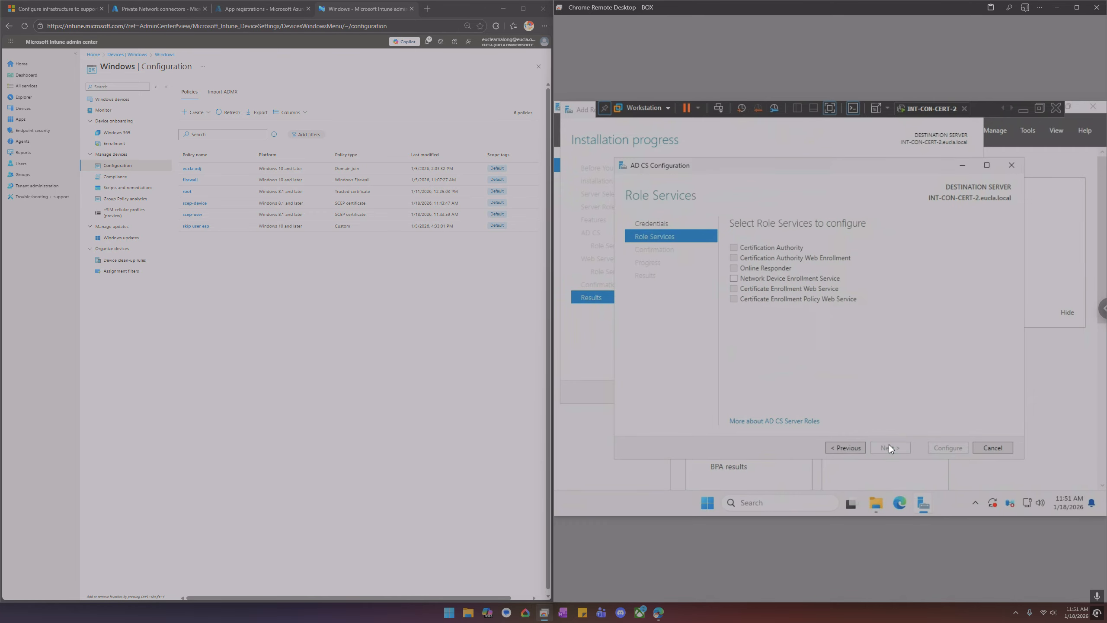
left_click(803, 277)
left_click(891, 448)
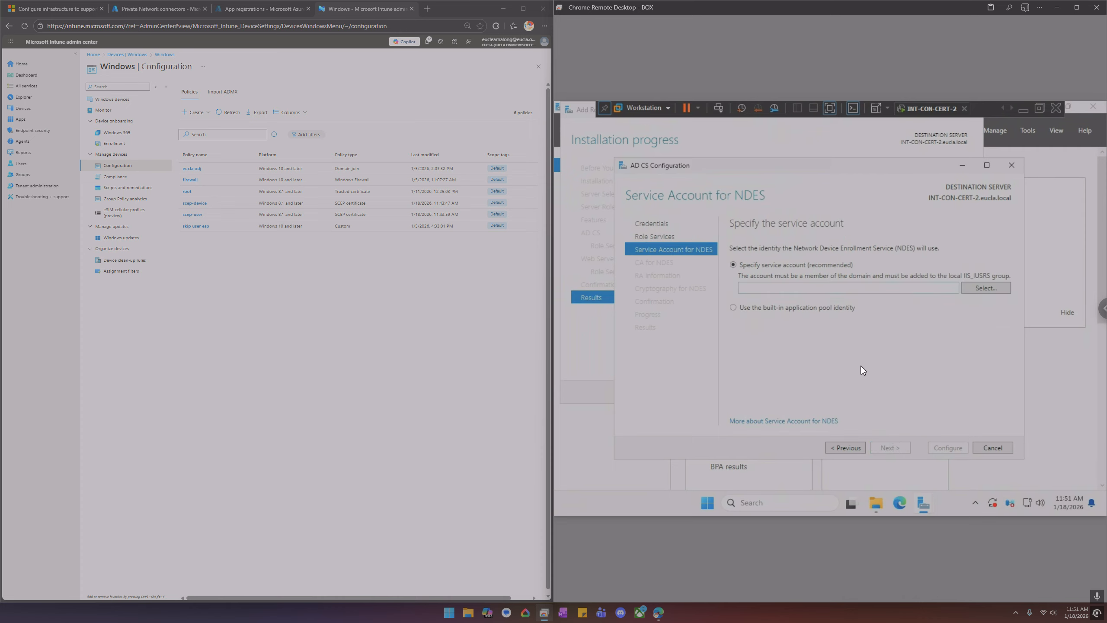
Open Computer Management and show the local groups under Local Users and Groups
right_click(707, 503)
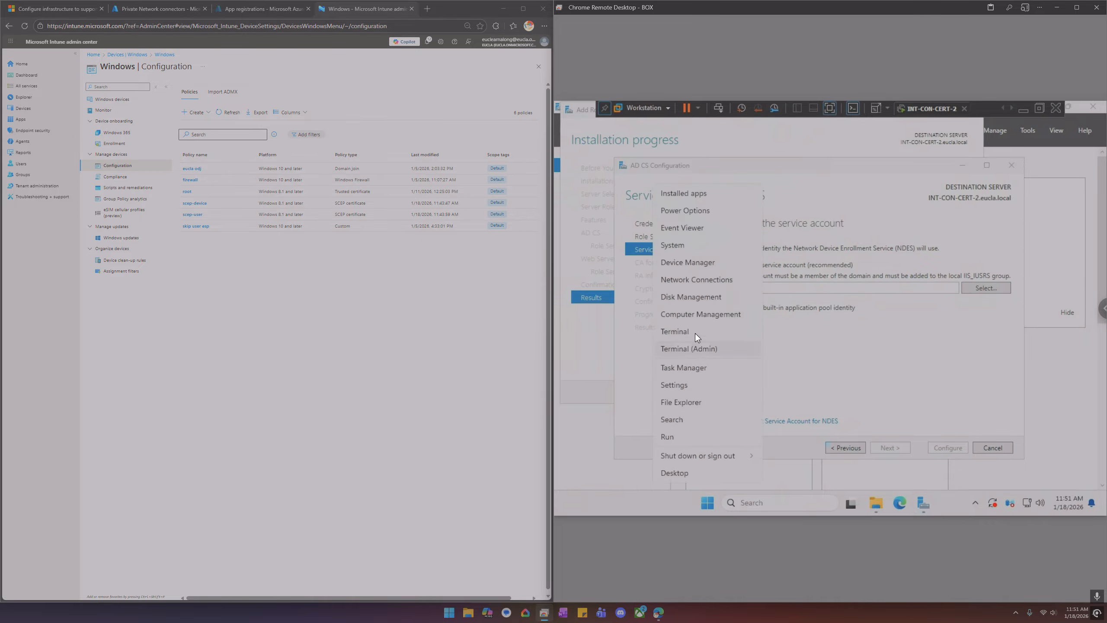
left_click(694, 314)
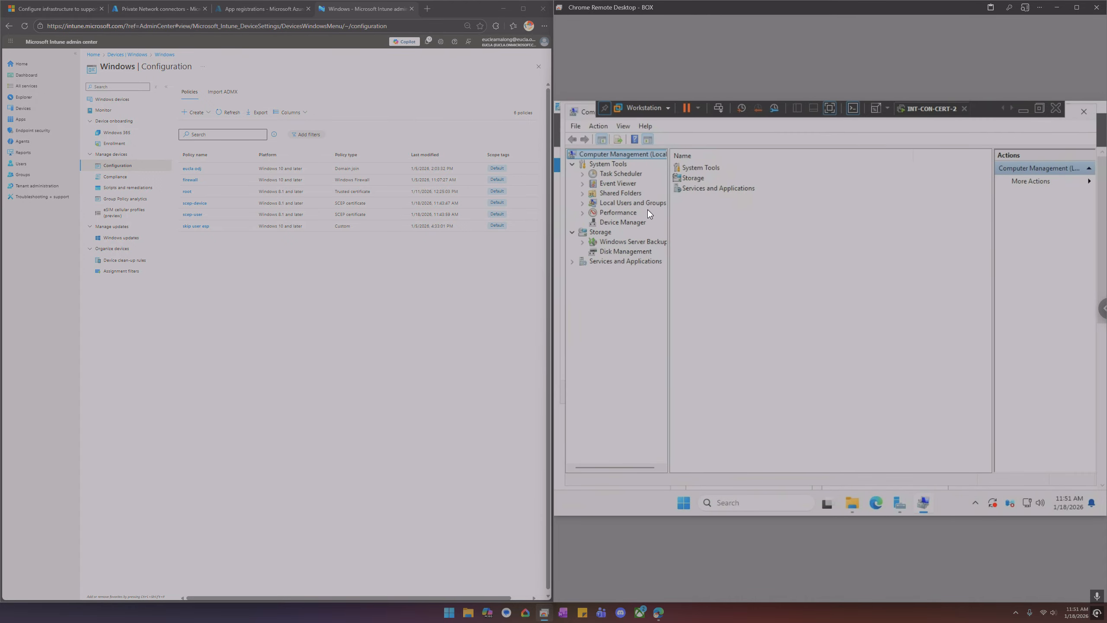
double_click(650, 203)
left_click(622, 221)
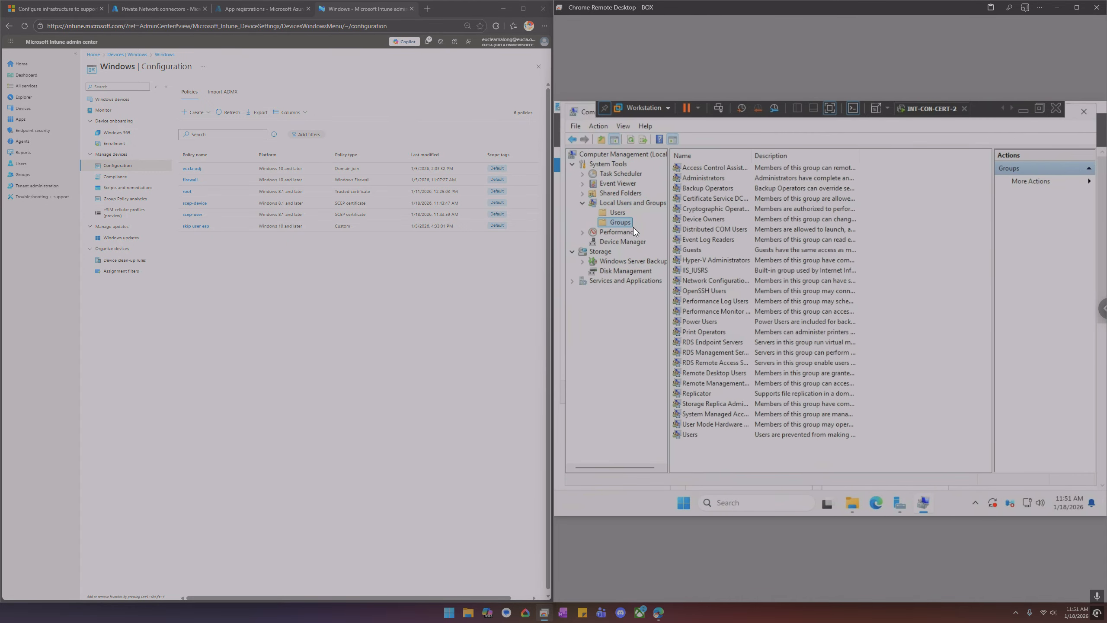
Add the svr-ndes domain account as a member of the local IIS_IUSRS group and apply the change
double_click(700, 272)
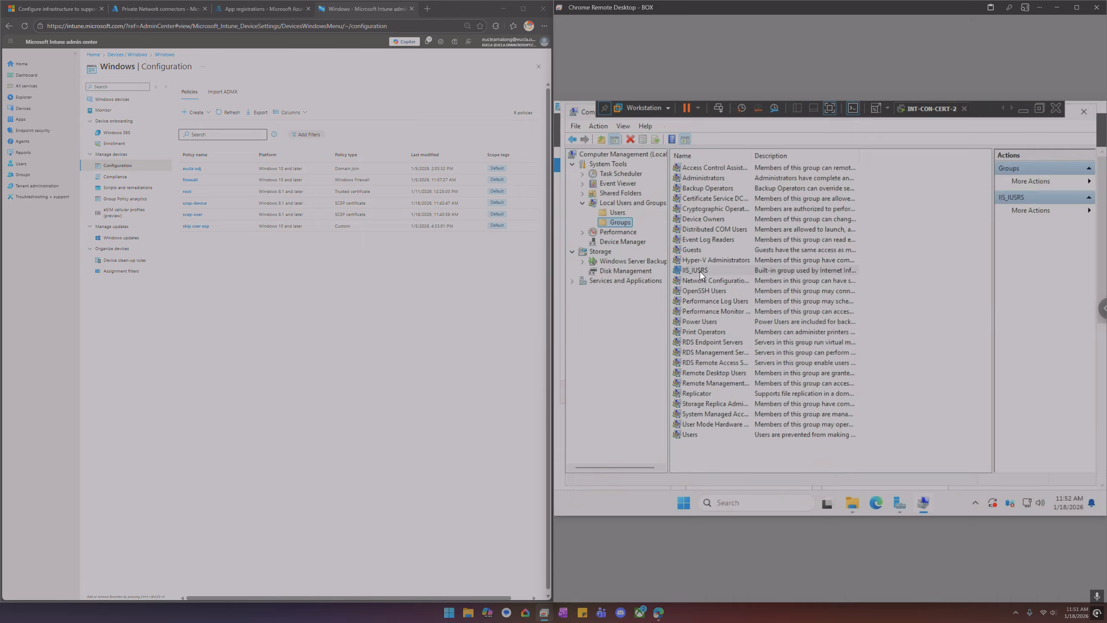
left_click(751, 382)
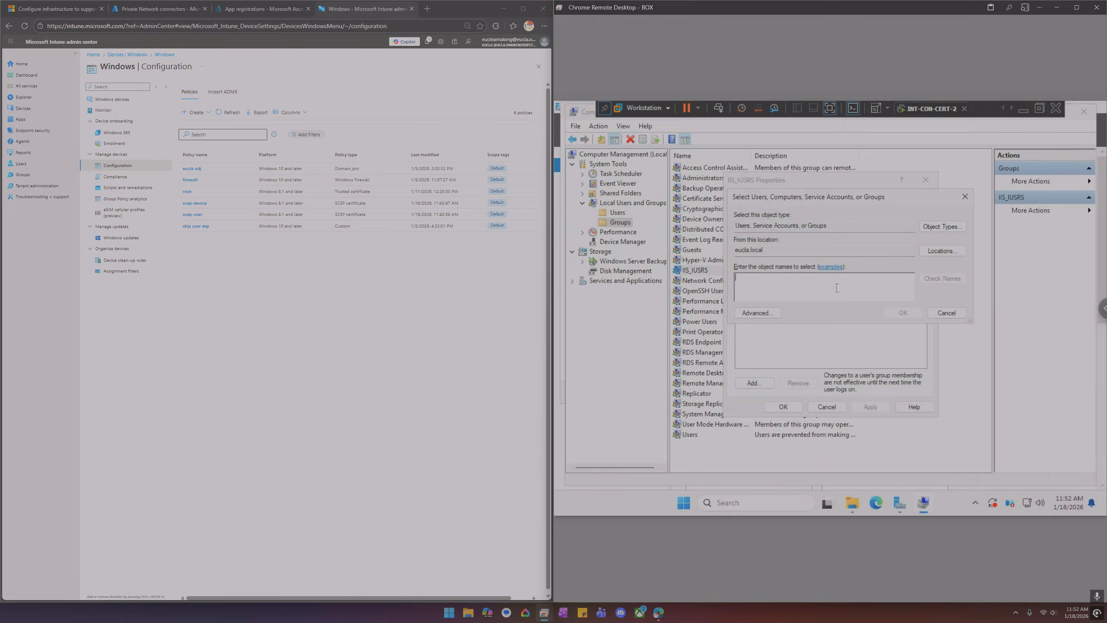
type("svr-")
key("Return")
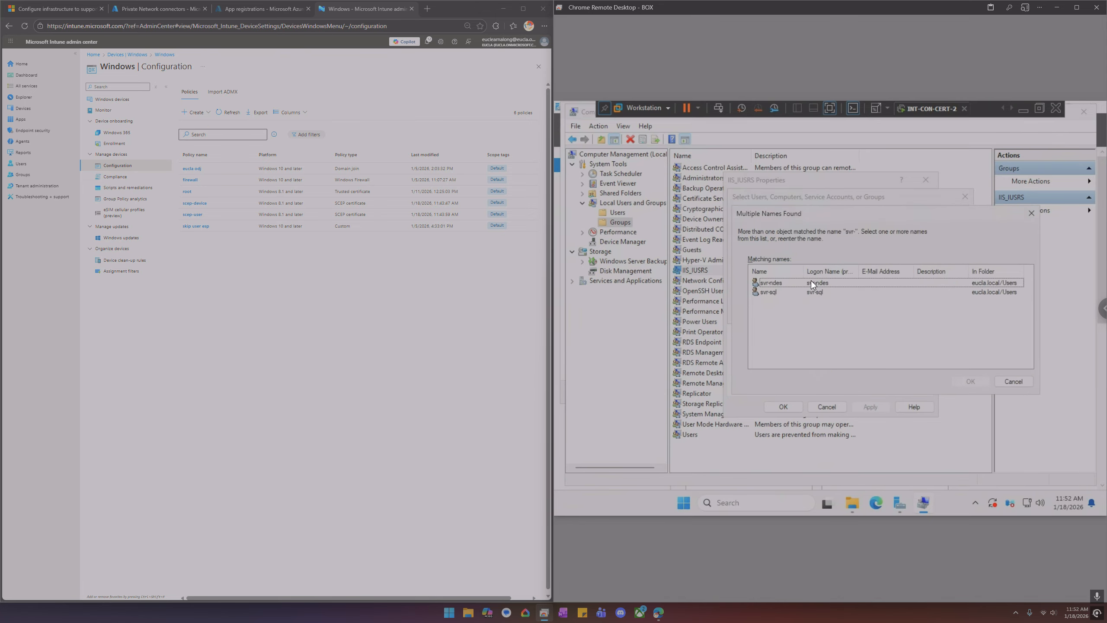
left_click(812, 283)
left_click(953, 382)
left_click(885, 379)
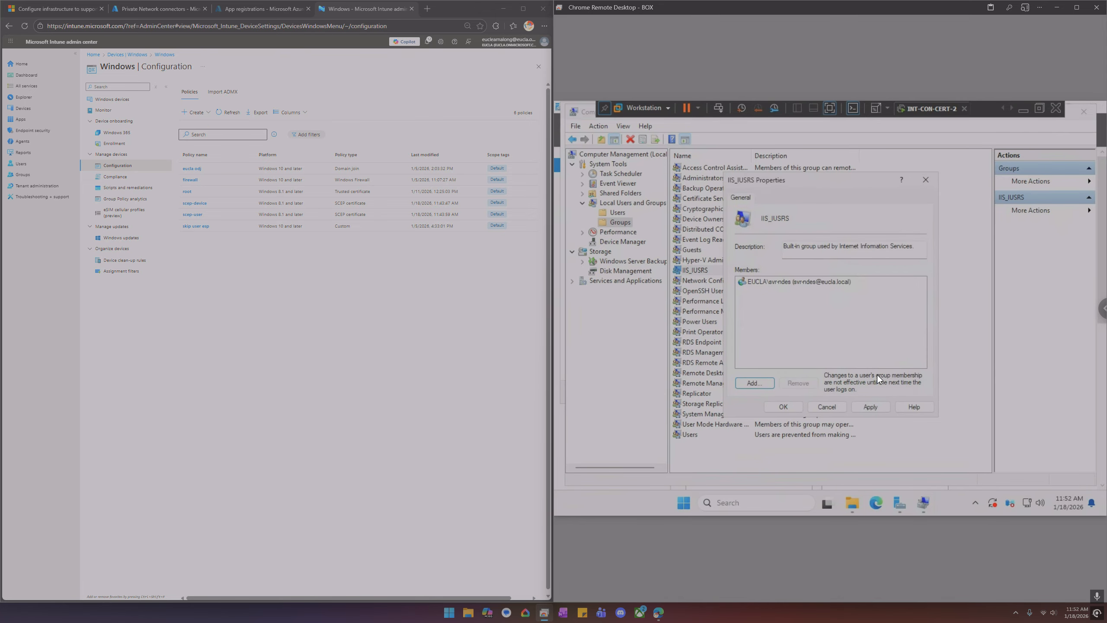
left_click(867, 407)
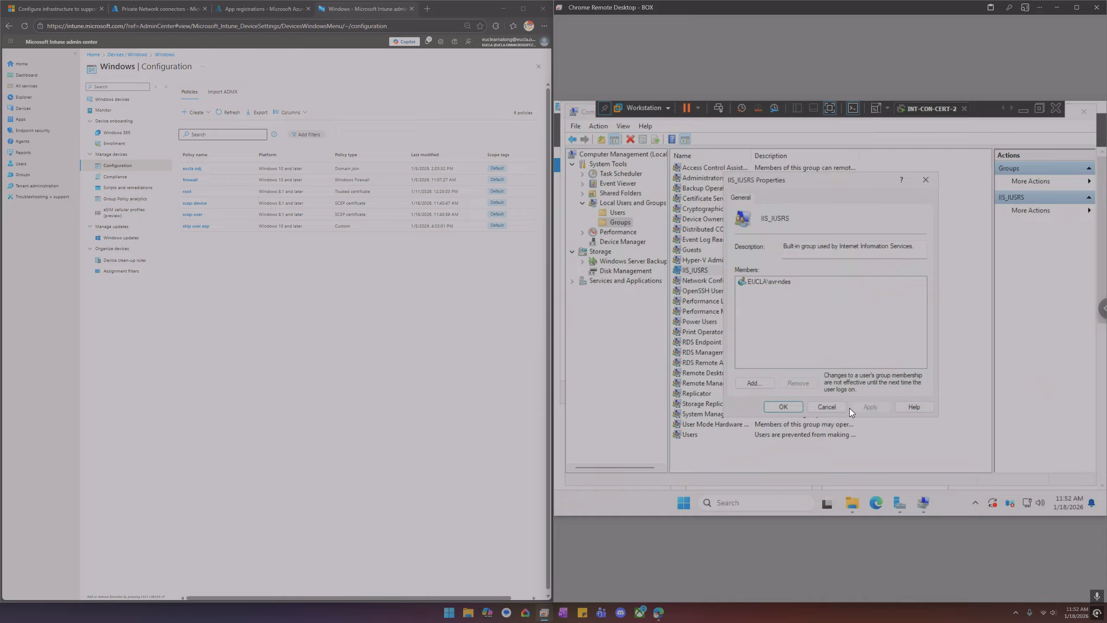
left_click(792, 408)
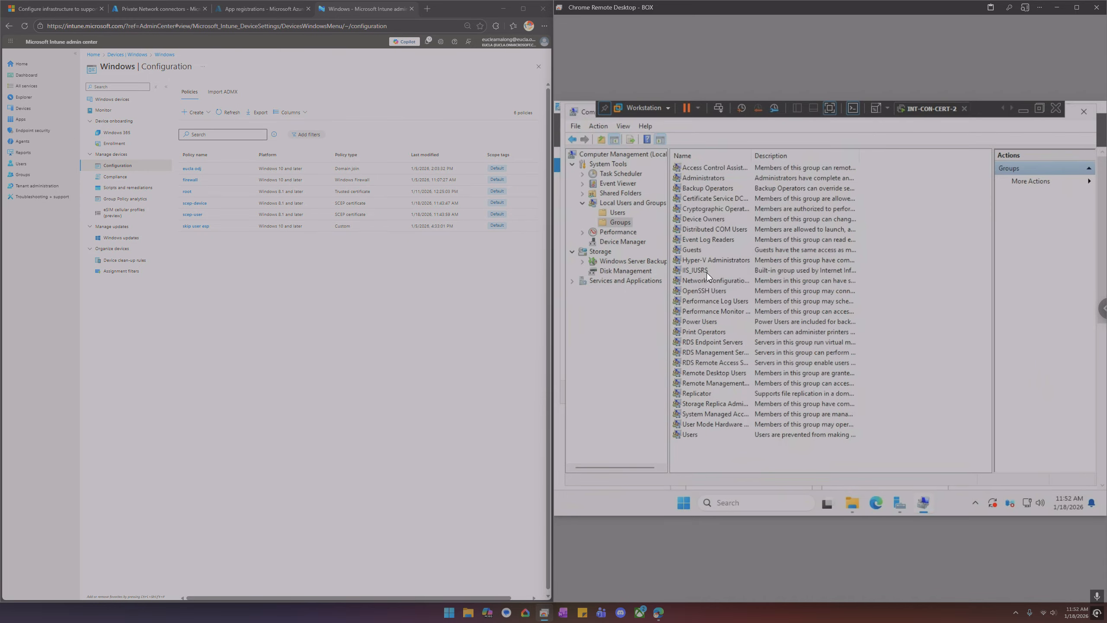
Reopen the IIS_IUSRS group to check its members, then close Computer Management
double_click(707, 271)
left_click(831, 411)
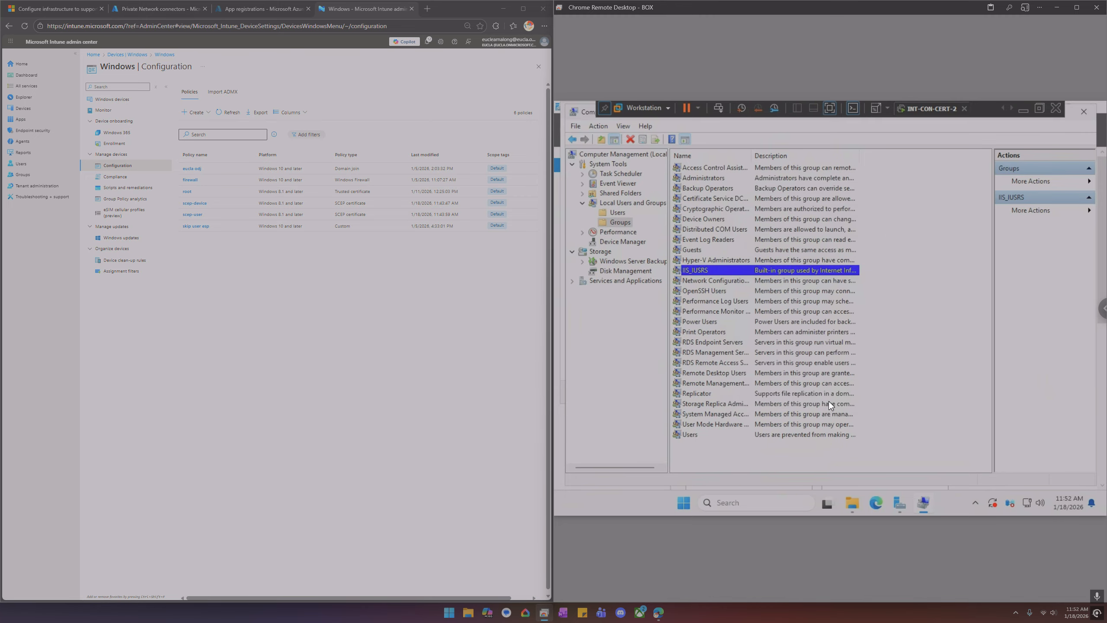
left_click(1084, 113)
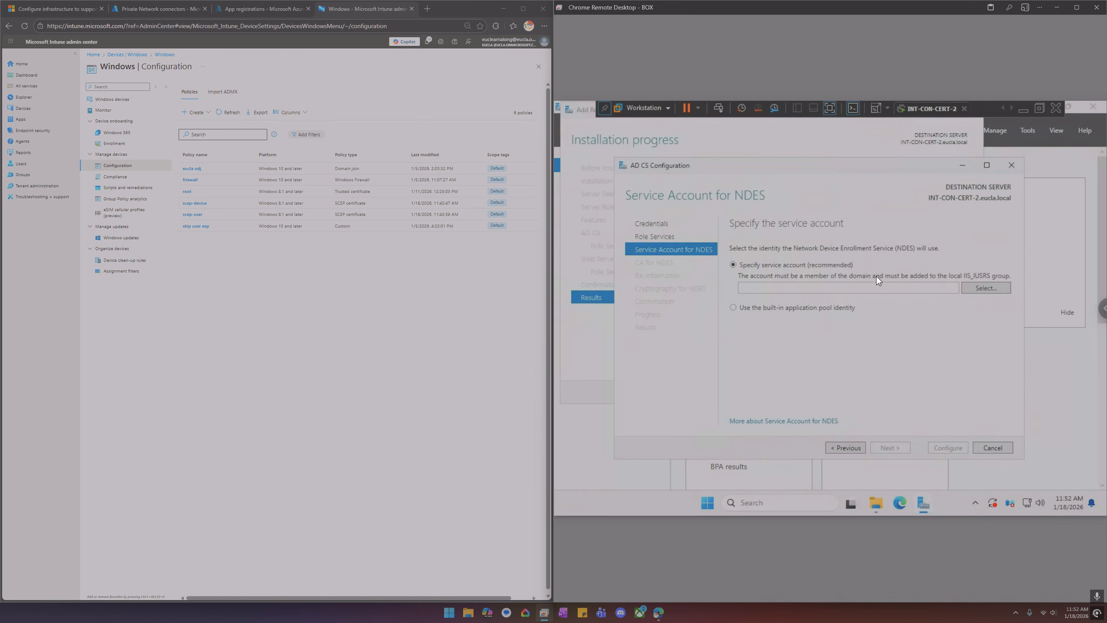
Specify svr-ndes as the NDES service account, entering the account password, and continue
left_click(979, 287)
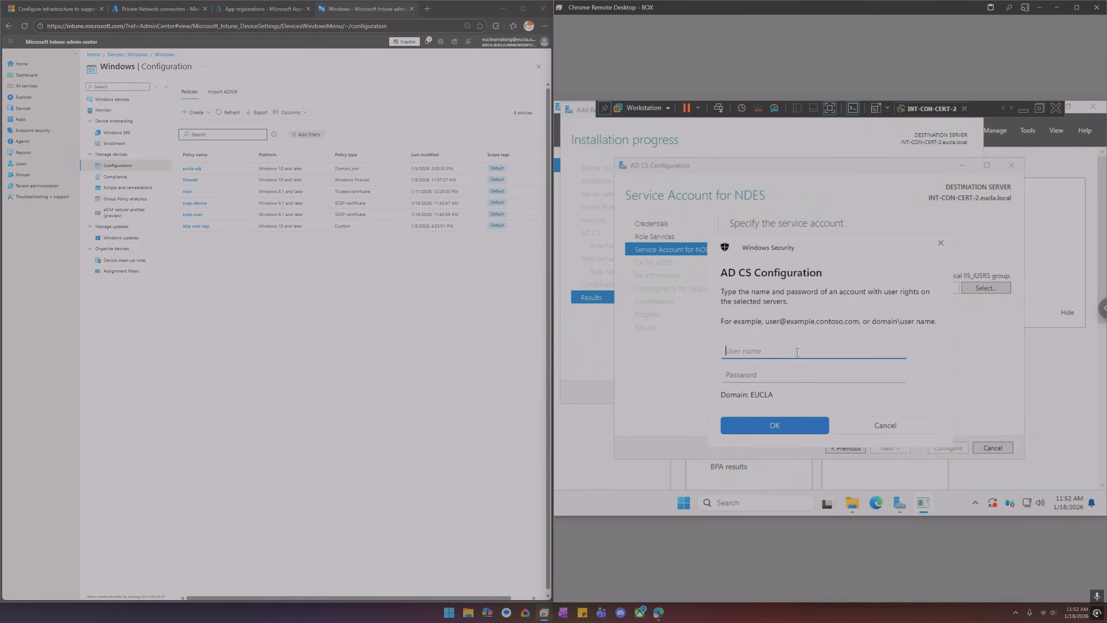
type("svr-ndes")
key("Tab")
type("••••••••••")
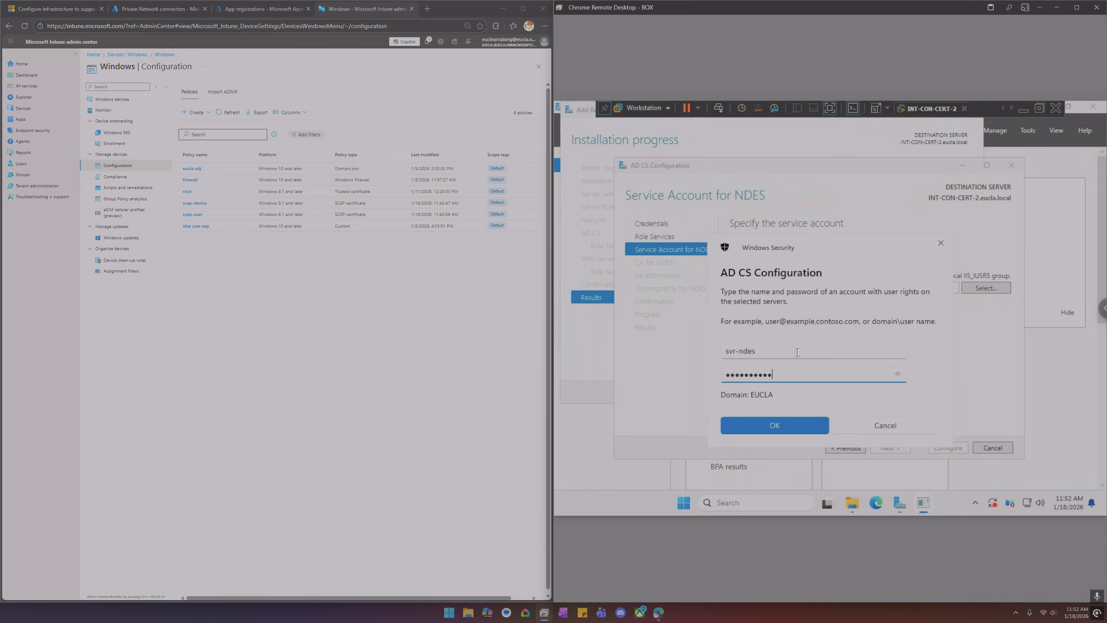
key("Return")
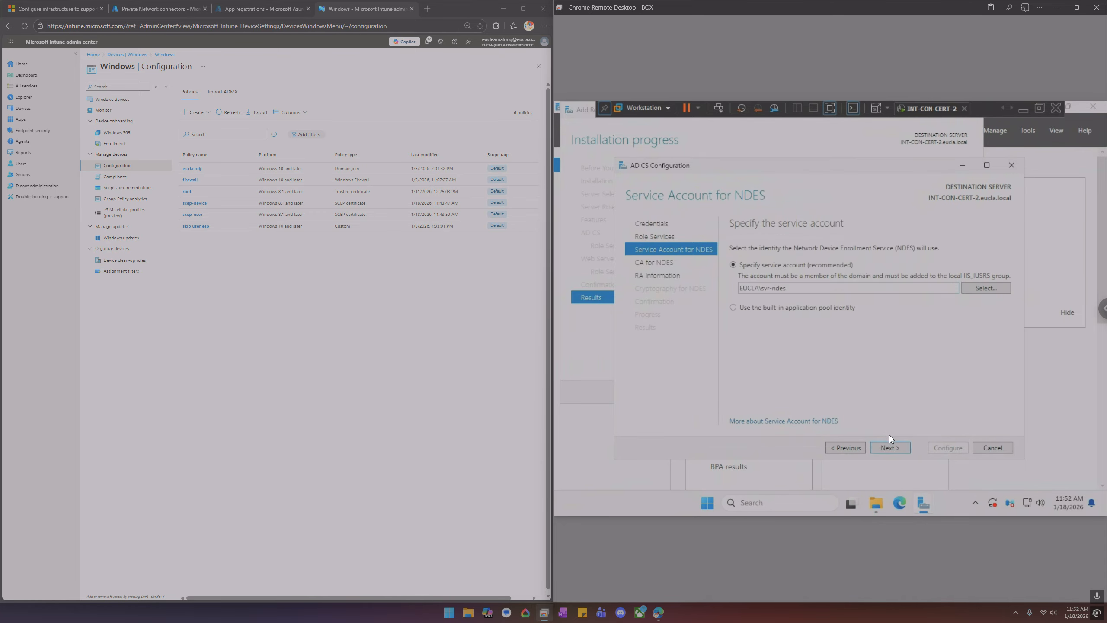
left_click(893, 448)
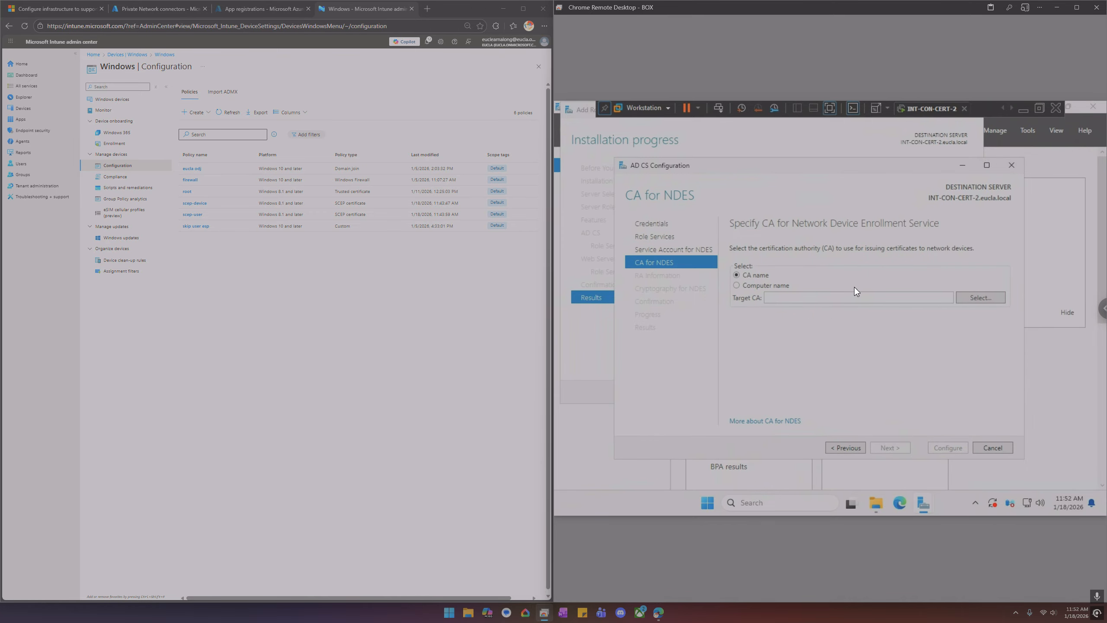
Select eucla-DC-CA on DC.eucla.local as the CA for NDES and continue
left_click(980, 297)
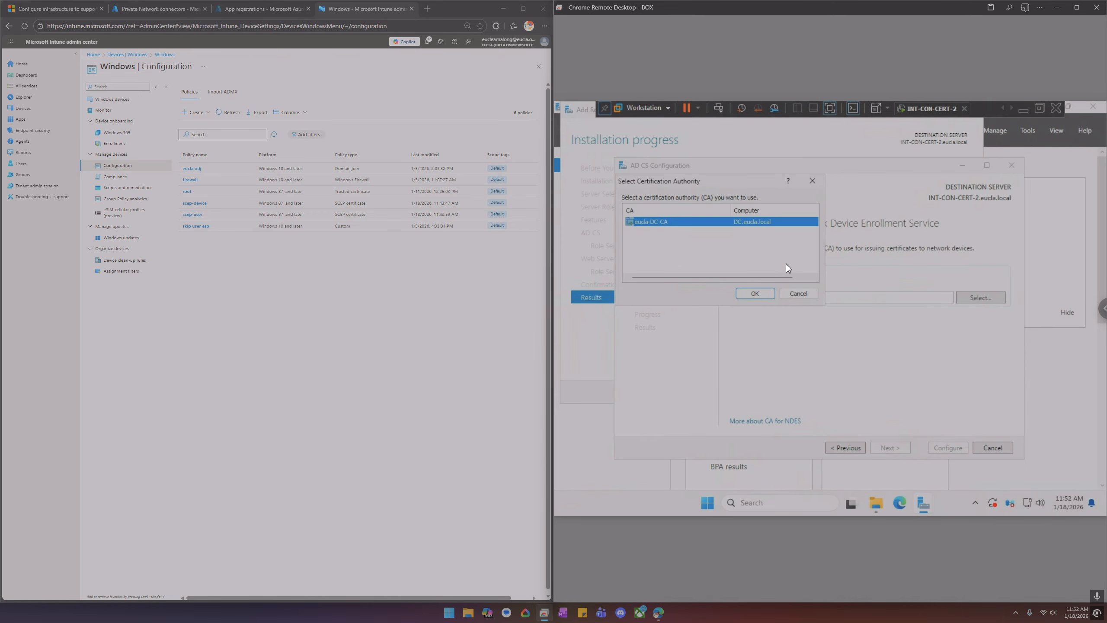
left_click(755, 294)
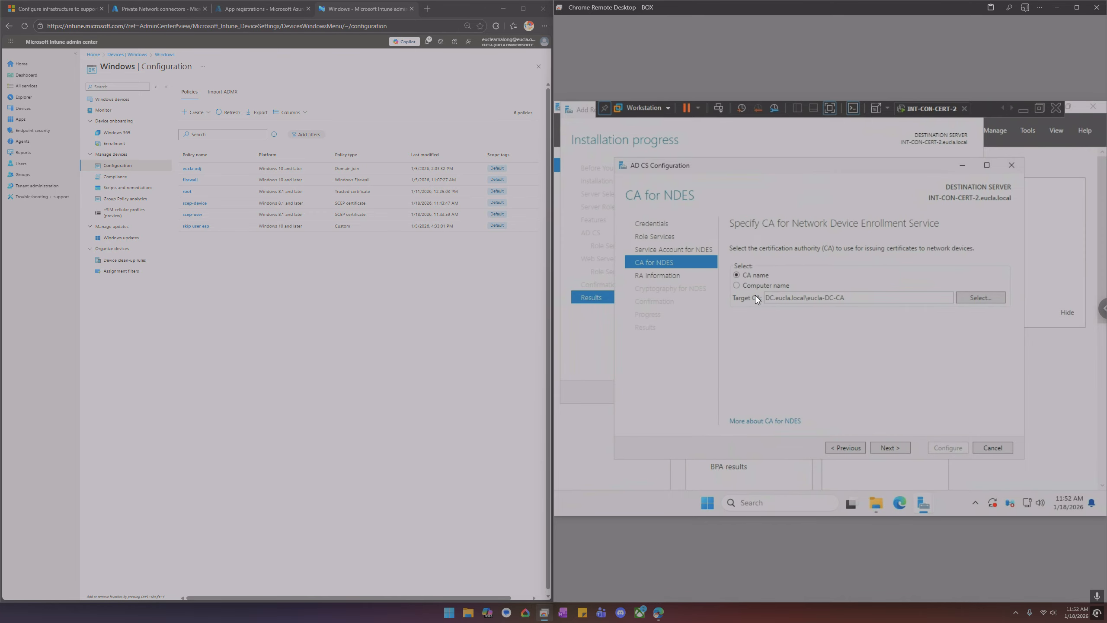
left_click(895, 449)
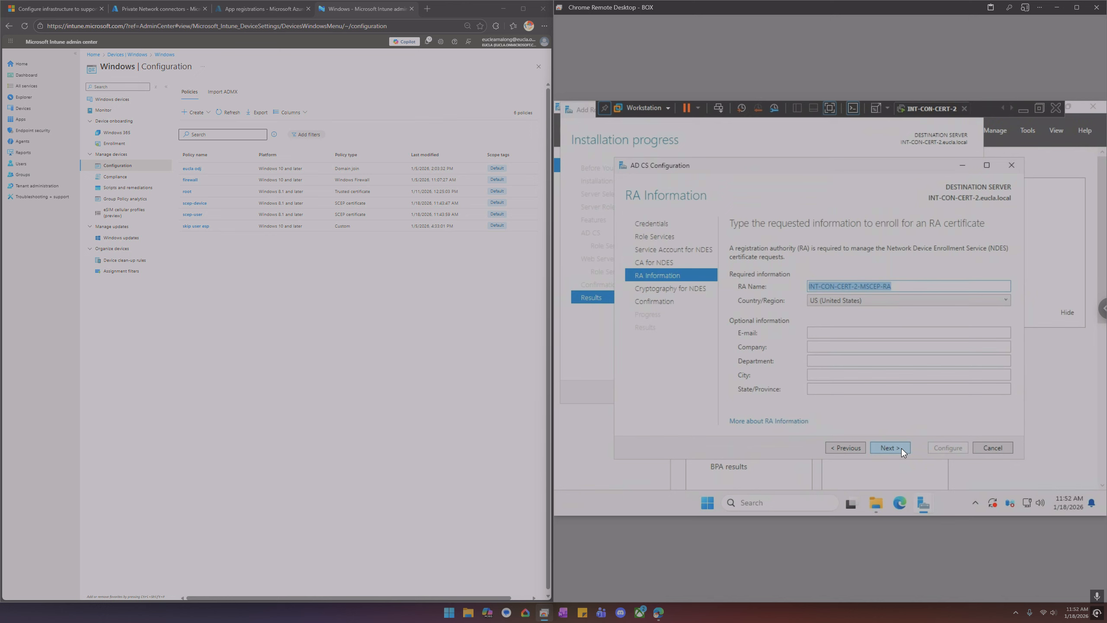
Keep the default RA information and cryptography settings, run the configuration, and close both wizards
left_click(901, 449)
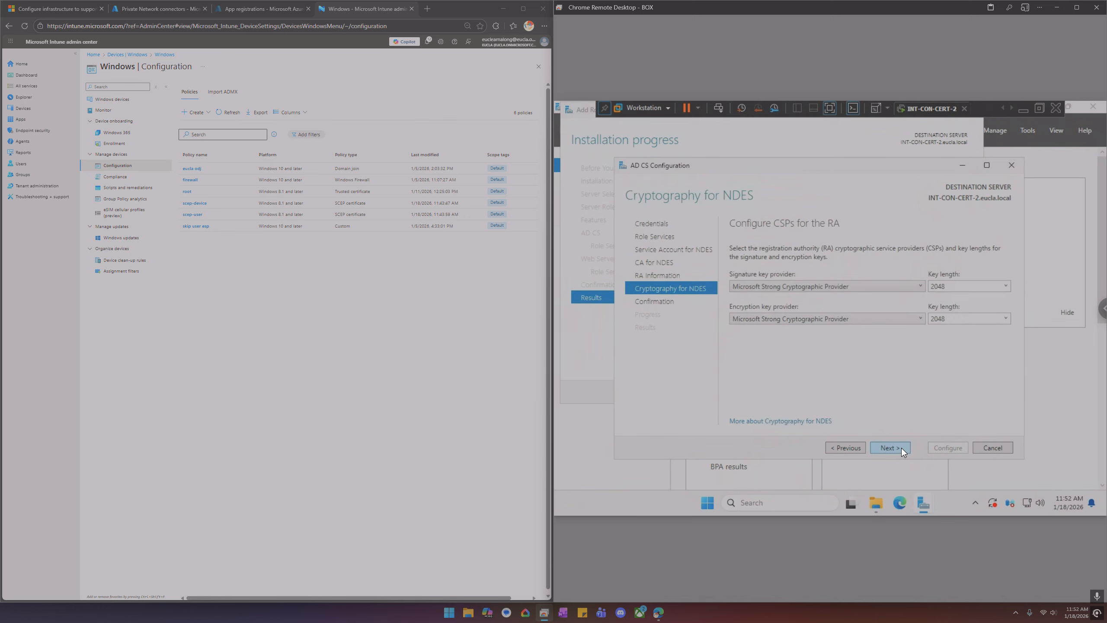
left_click(901, 449)
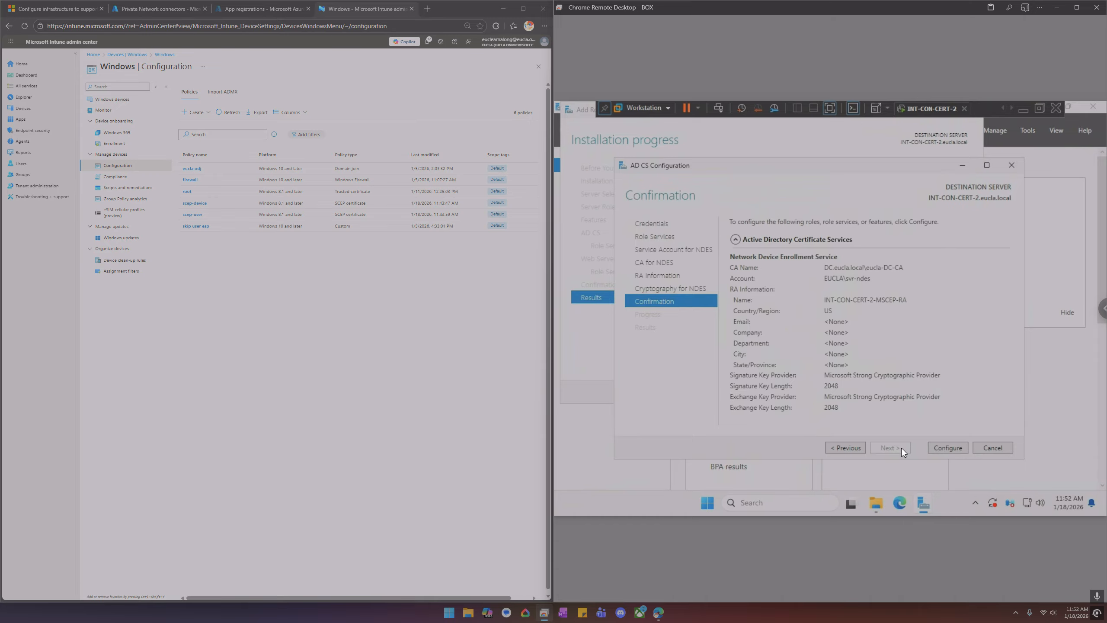
left_click(942, 448)
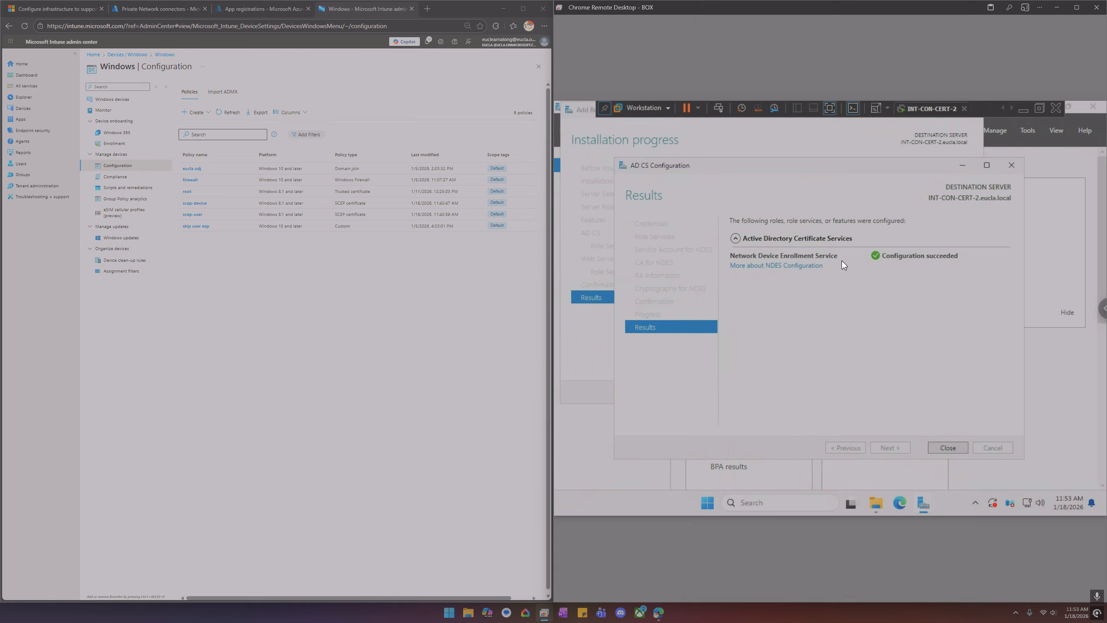
left_click(949, 448)
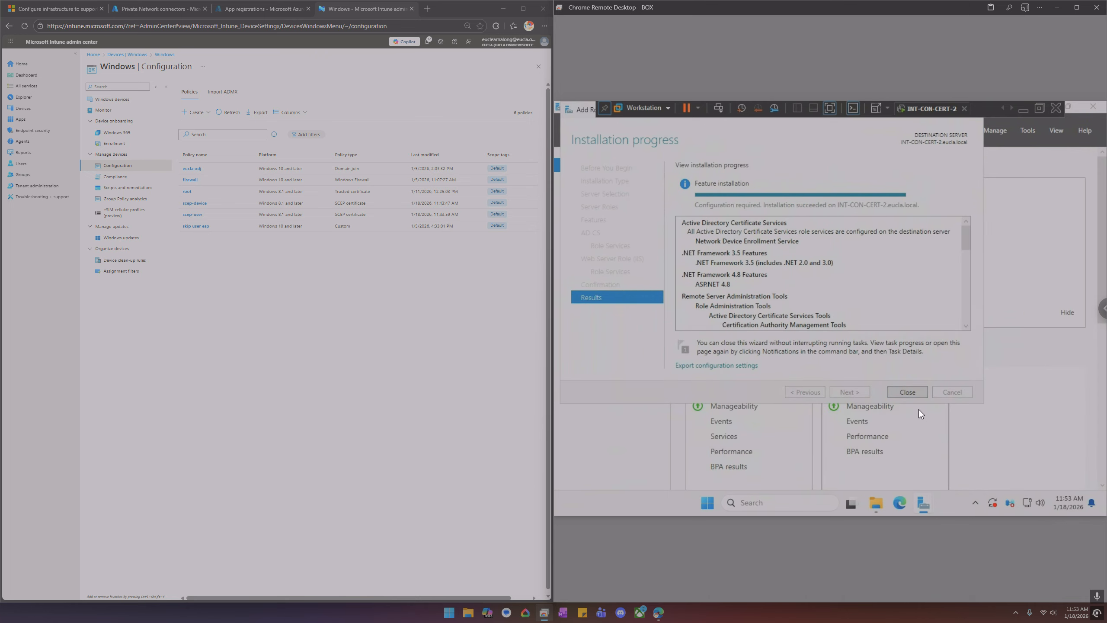
left_click(908, 393)
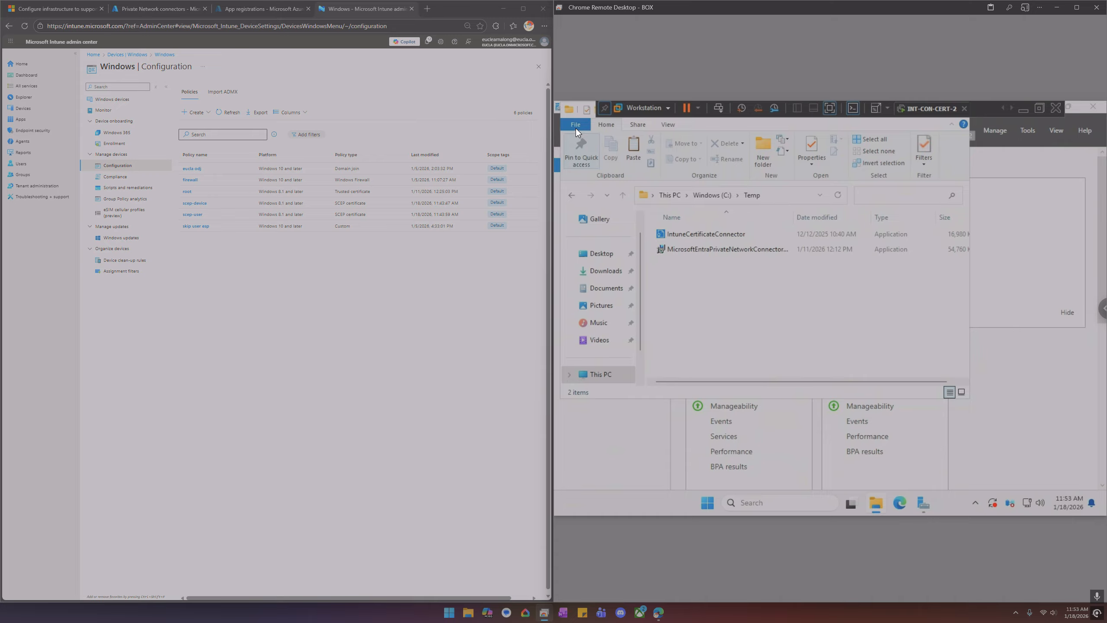
Close File Explorer and Server Manager on the server
left_click(569, 109)
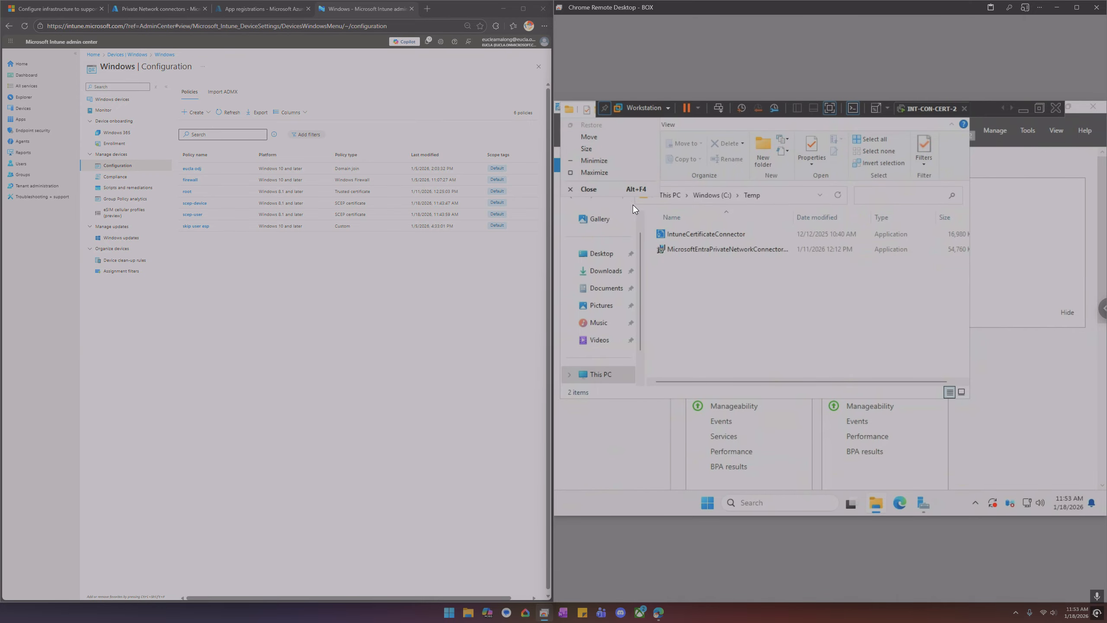
left_click(607, 190)
left_click(615, 190)
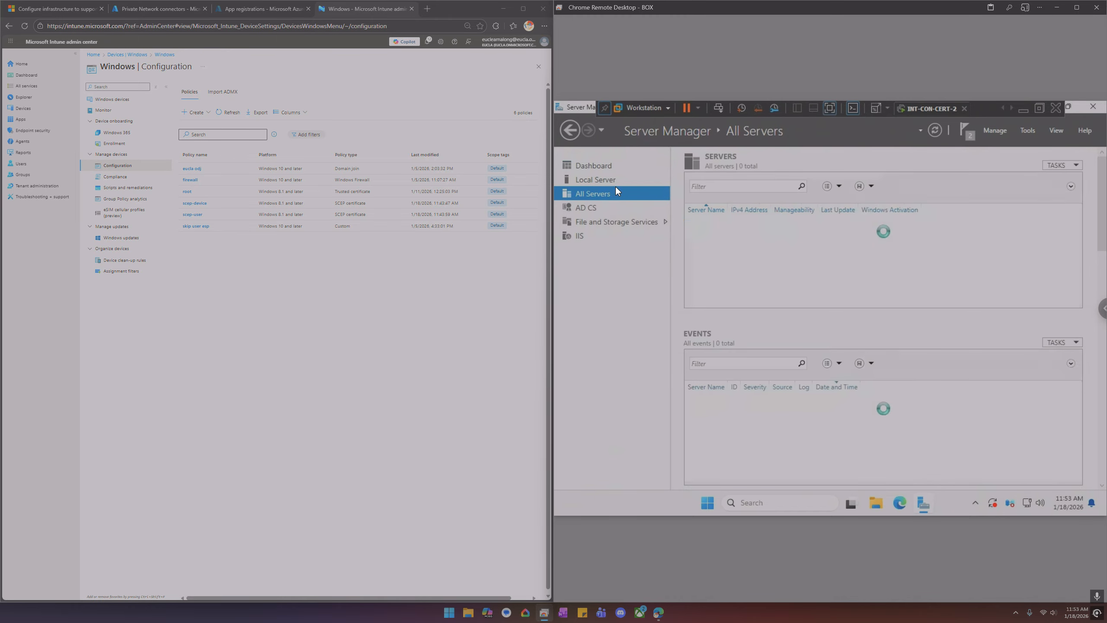
left_click(1095, 109)
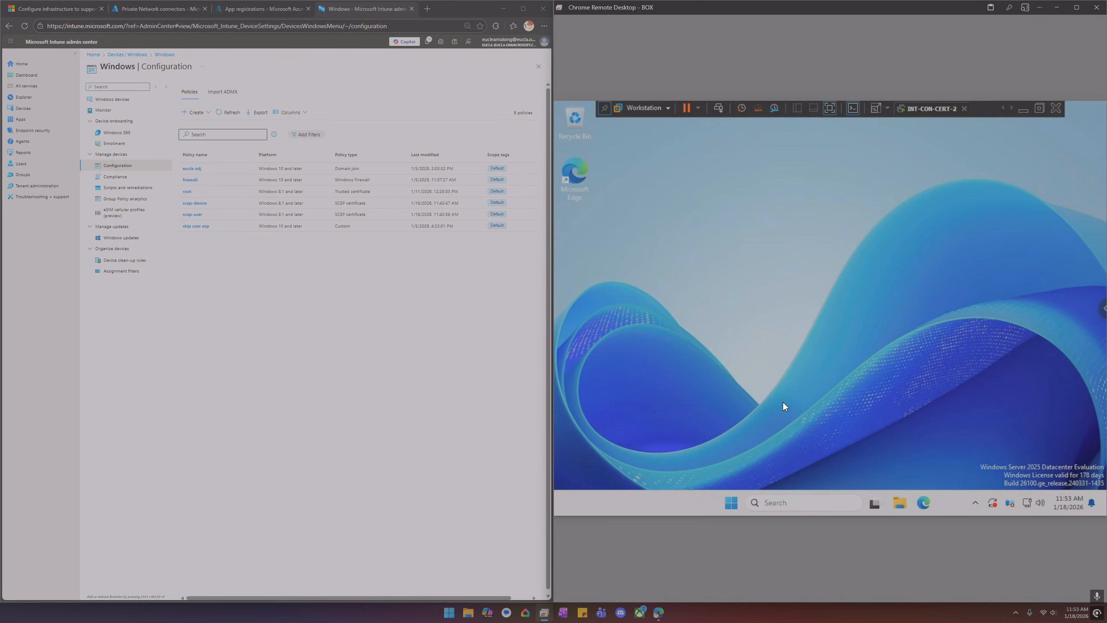
Open IIS Manager and view the applications under the Default Web Site on the server
left_click(802, 504)
type("iis")
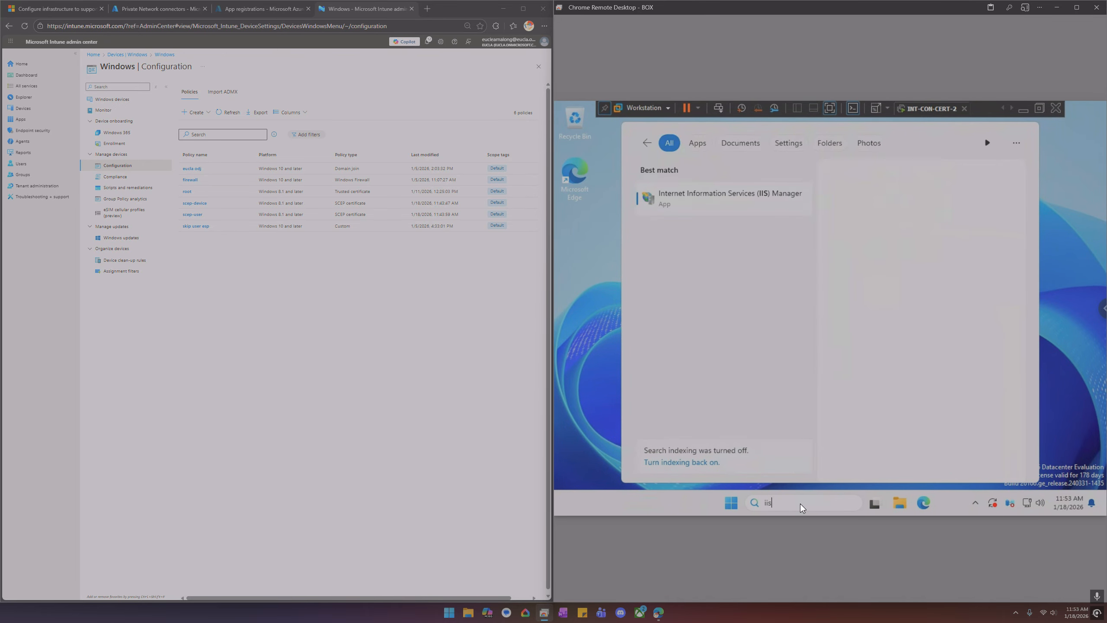
key("Return")
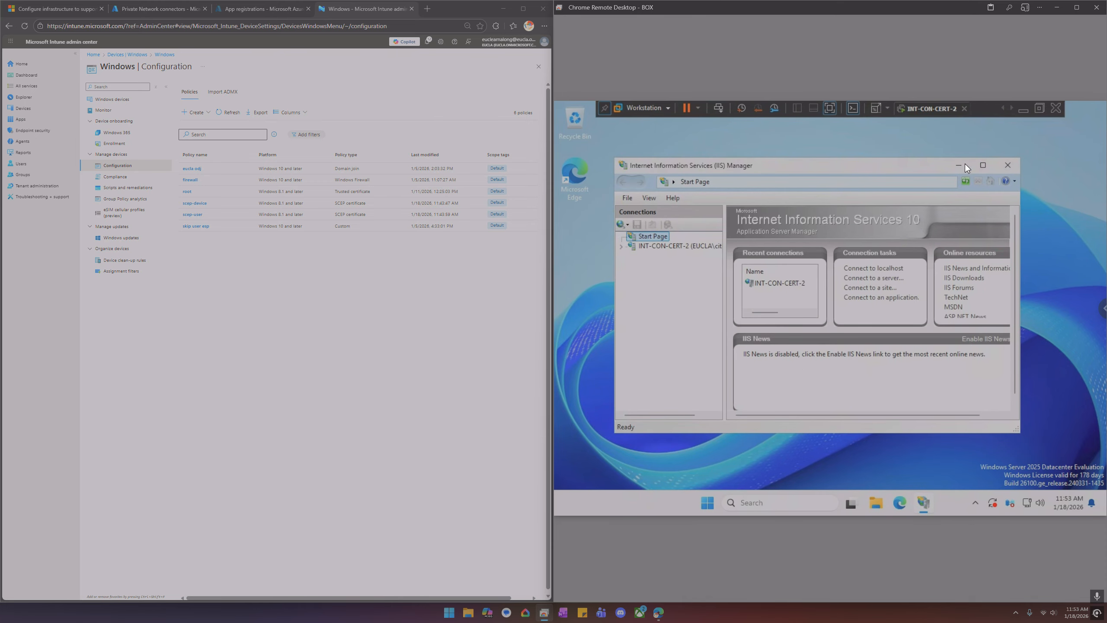
left_click(983, 165)
double_click(627, 185)
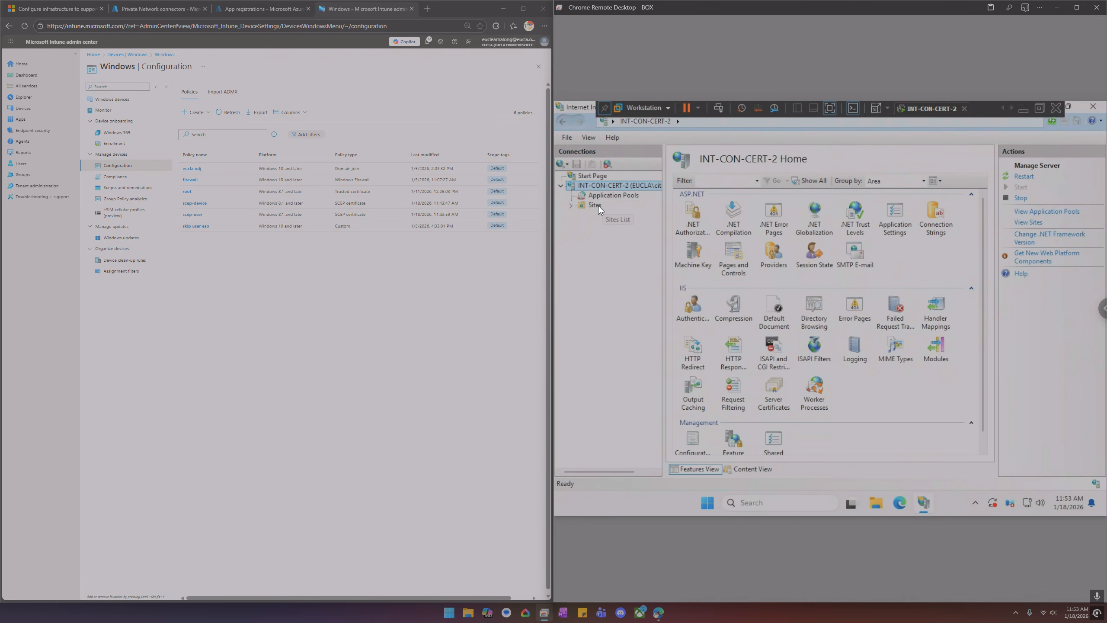
double_click(598, 206)
double_click(614, 214)
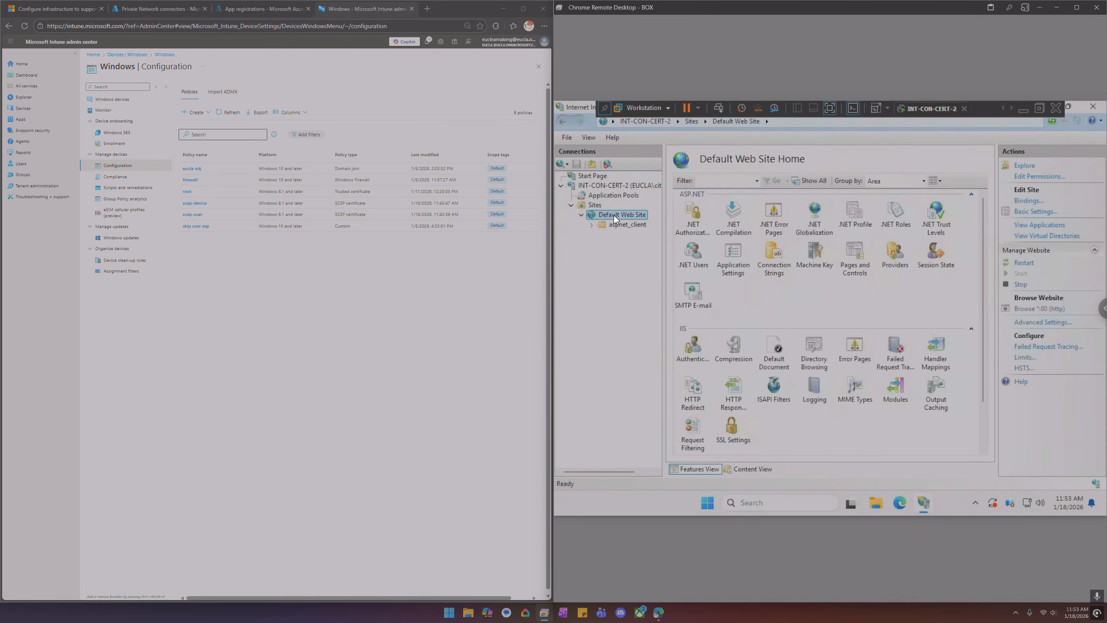
left_click(1038, 224)
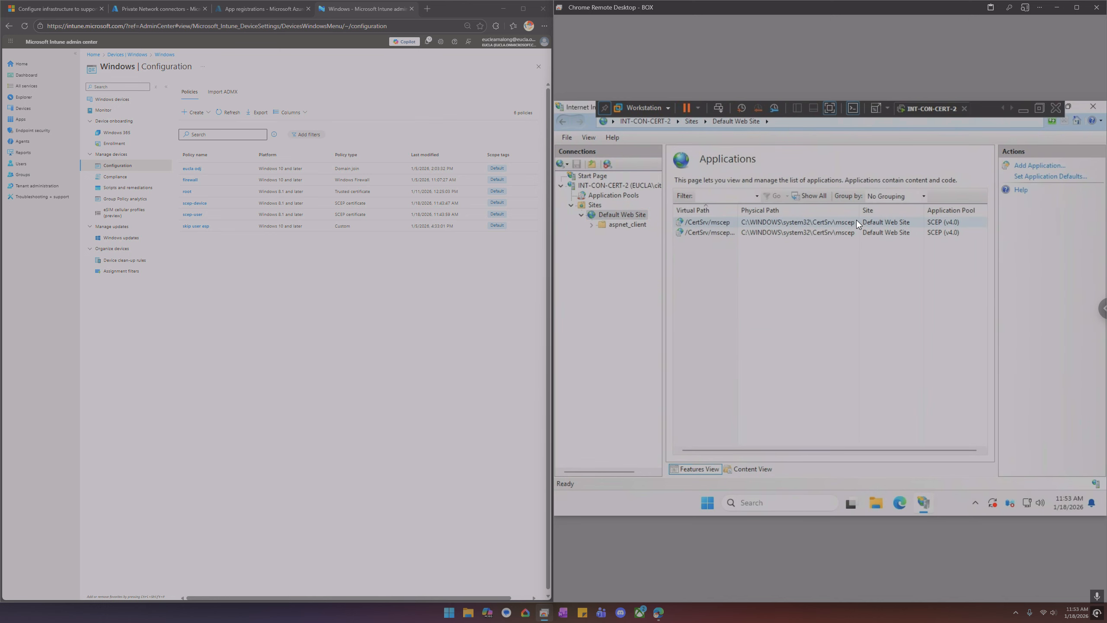
Open the browser on the server and browse to localhost/certsrv
left_click(900, 504)
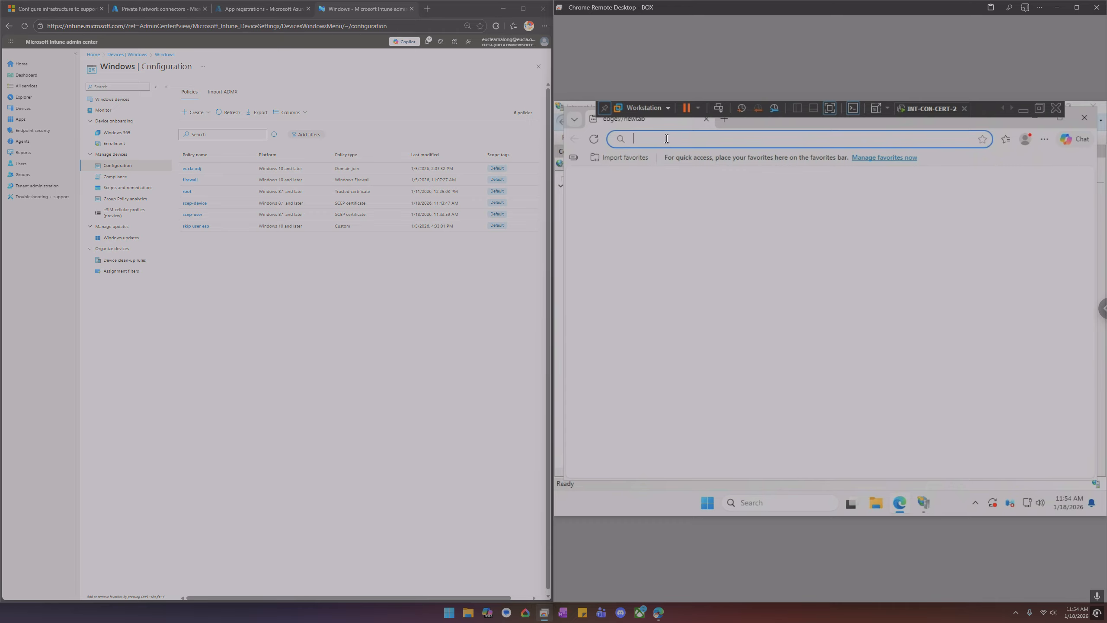
type("local")
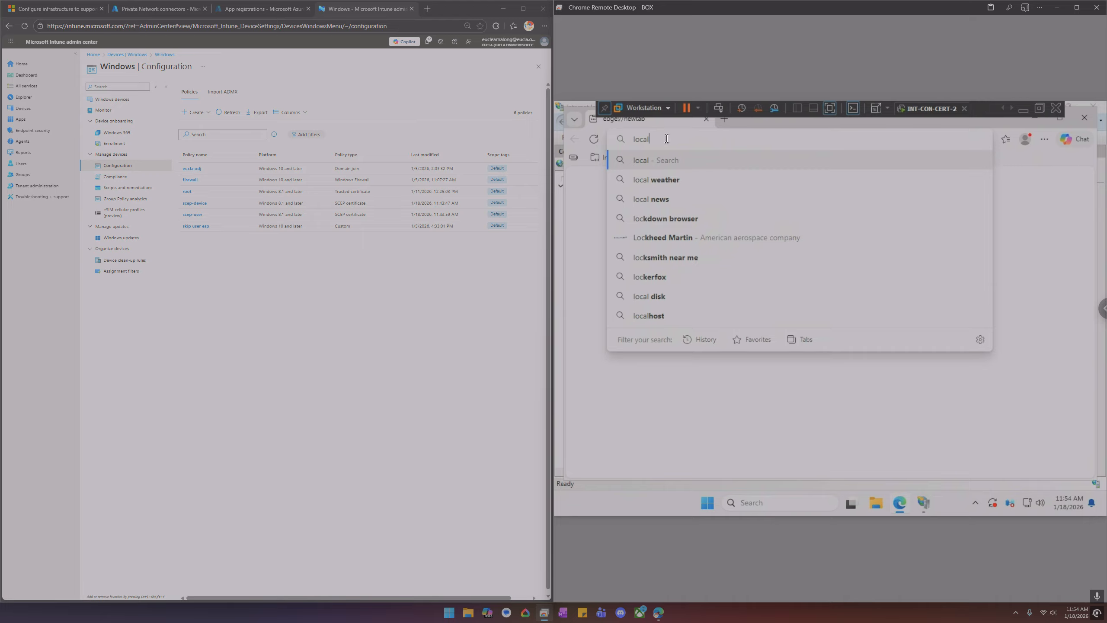
type("host/")
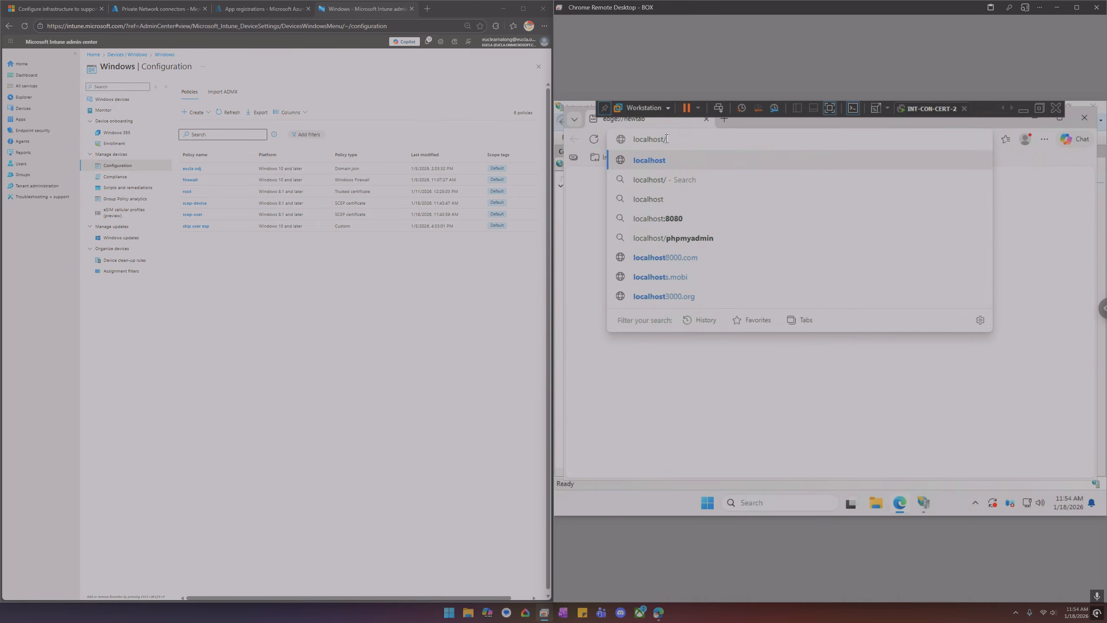
type("cert")
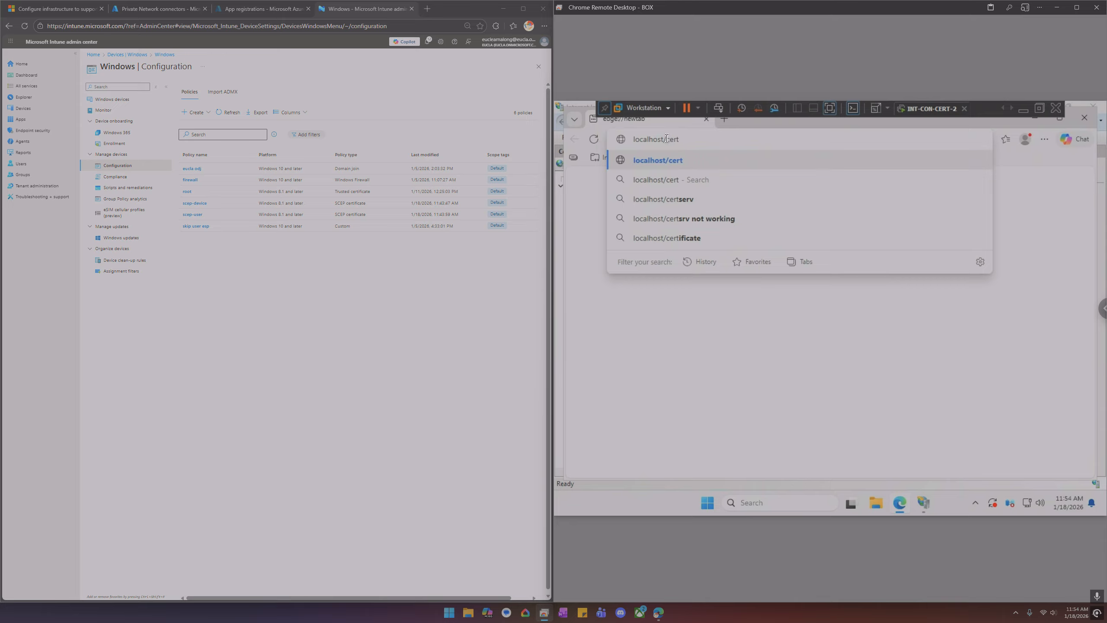
key("Down")
key("Down")
key("Down")
key("Up")
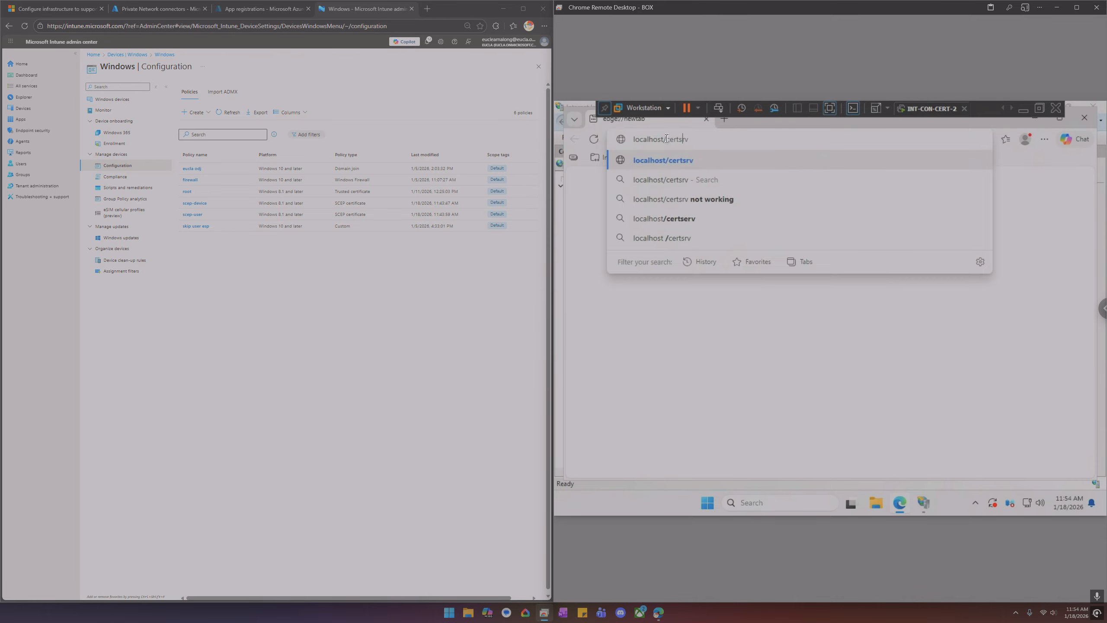
key("Return")
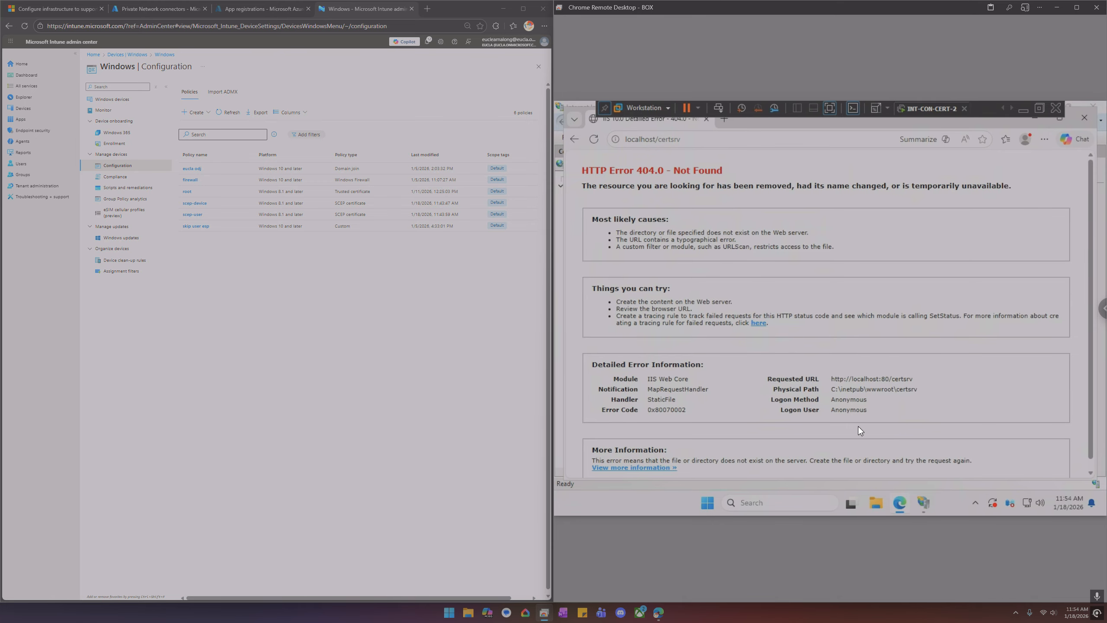
Browse to localhost/certsrv/mscep/ to check the Network Device Enrollment Service page
left_click(921, 500)
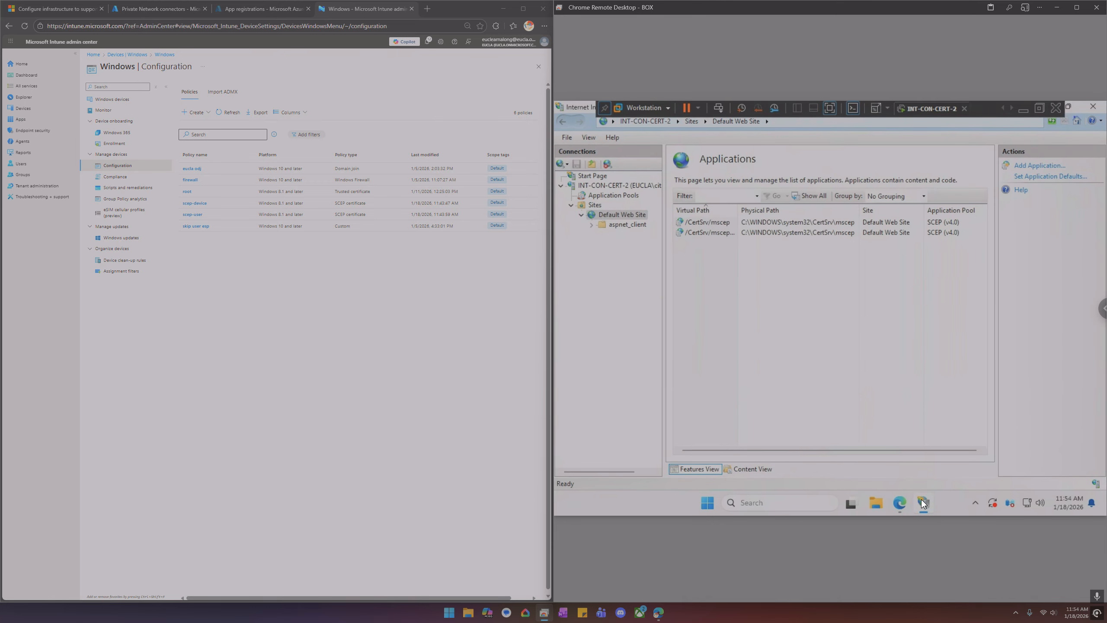
left_click(921, 499)
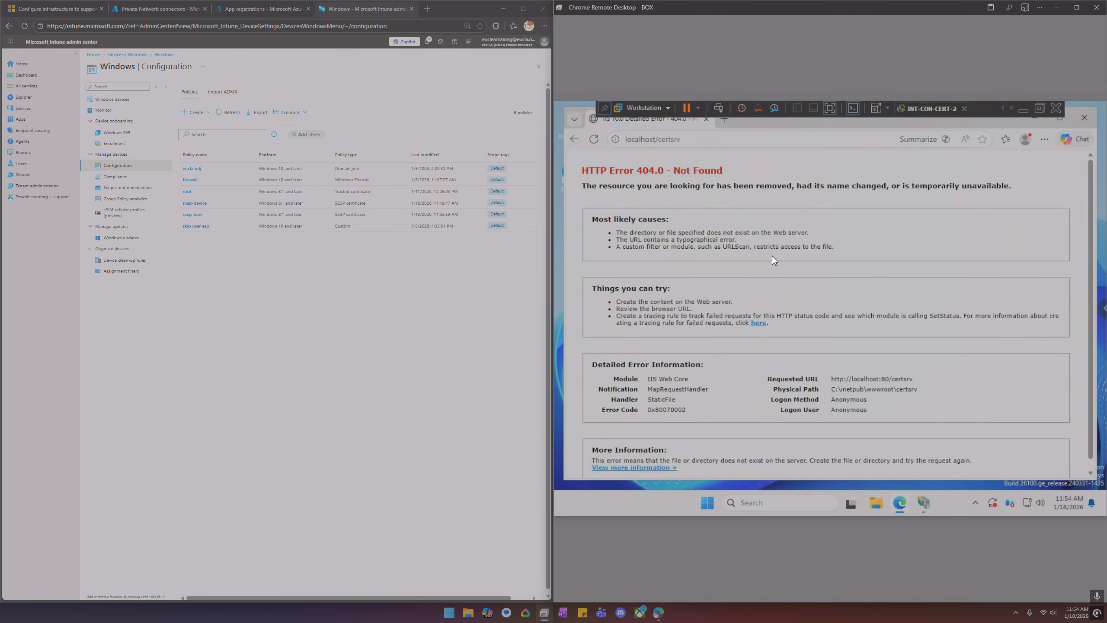
double_click(701, 139)
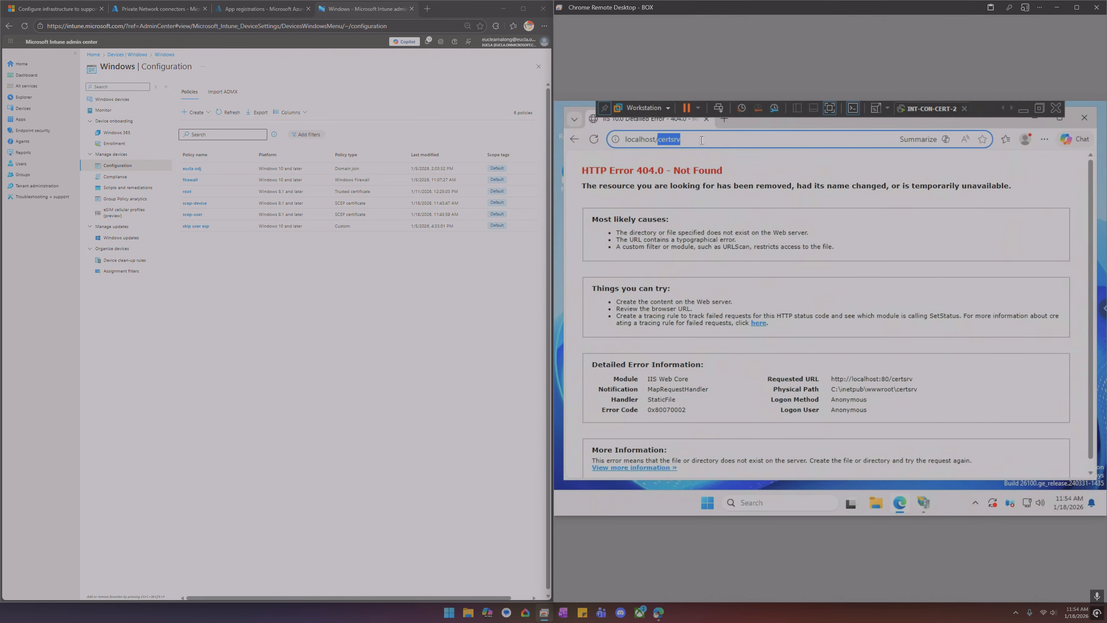
left_click(702, 140)
type("/")
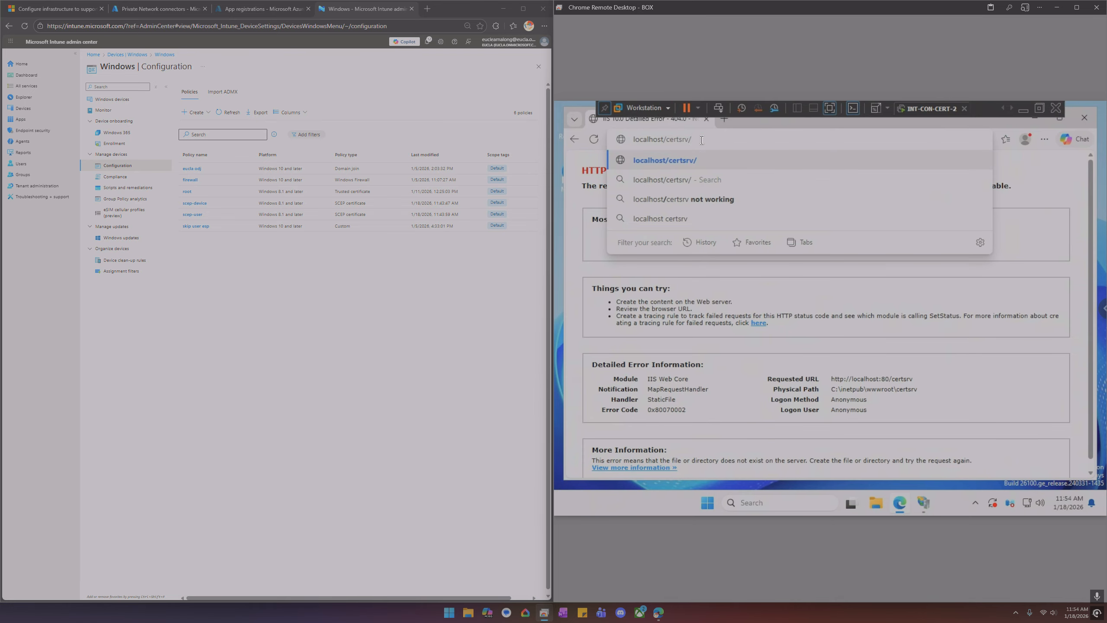
type("mscep")
key("Return")
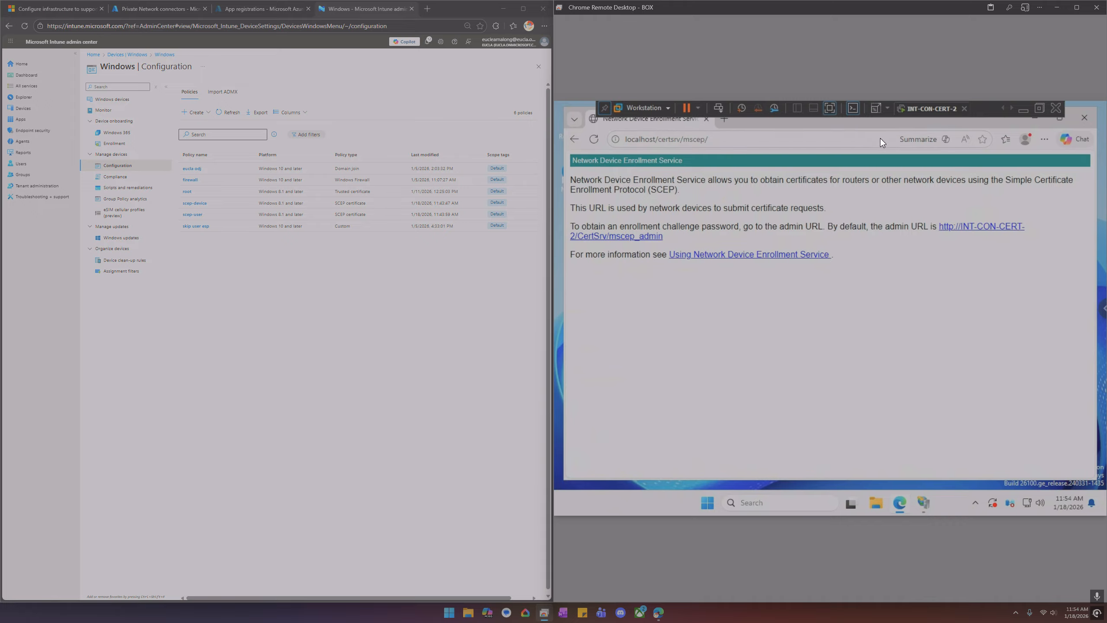
Add the Network Device Enrollment Service page to the favorites bar and minimize the browser
left_click(983, 141)
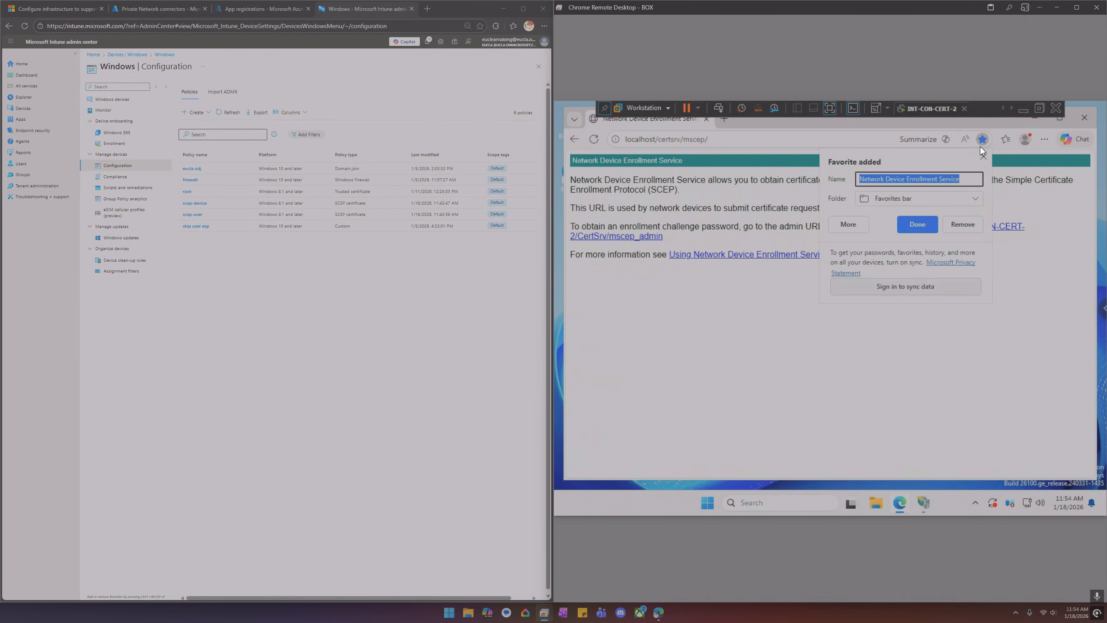
left_click(918, 225)
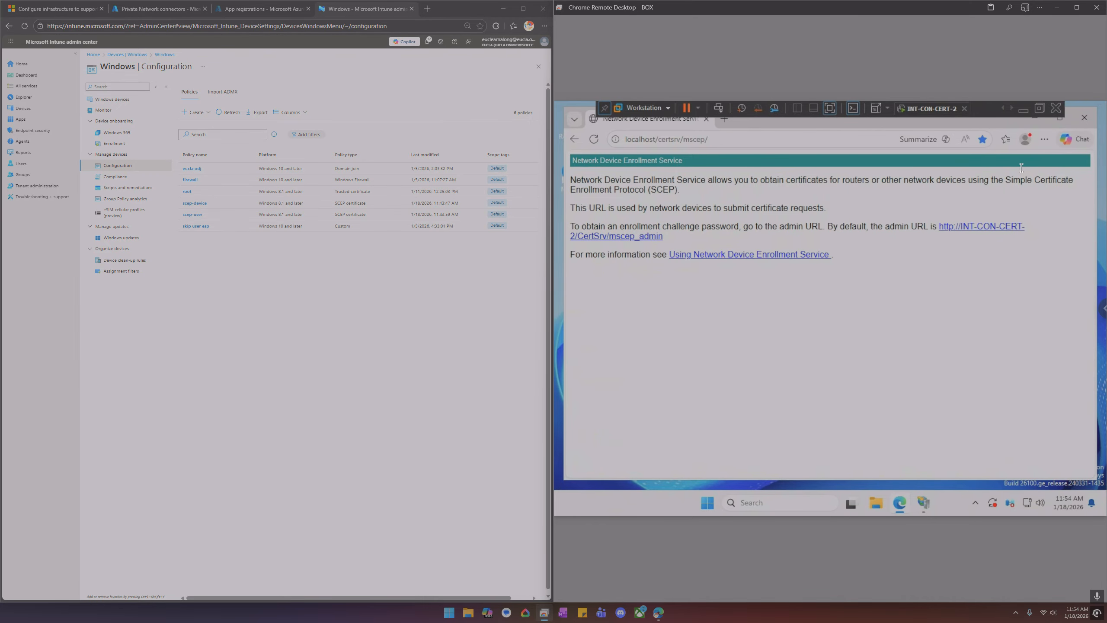
left_click(1029, 126)
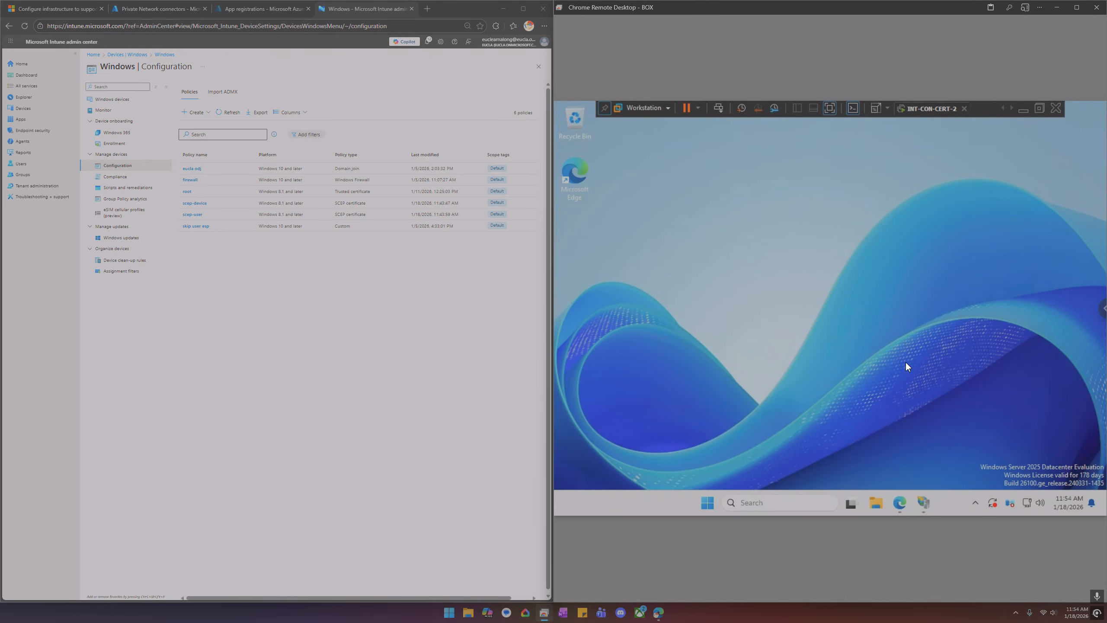
Review the Sites, Application Pools and Request Filtering settings of the server in IIS Manager
left_click(923, 500)
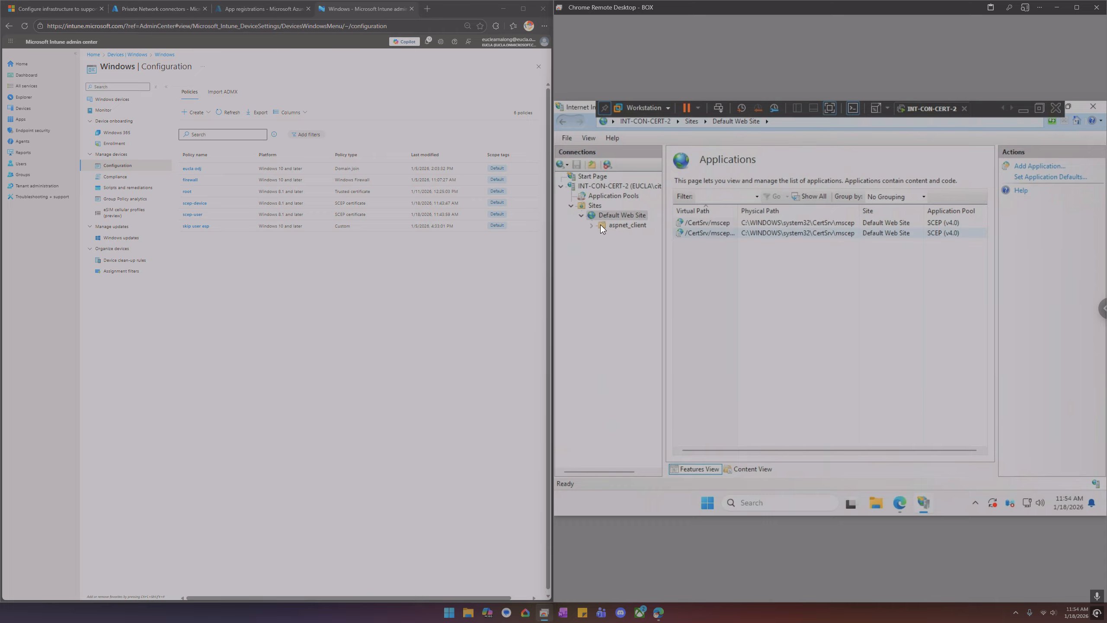
left_click(595, 206)
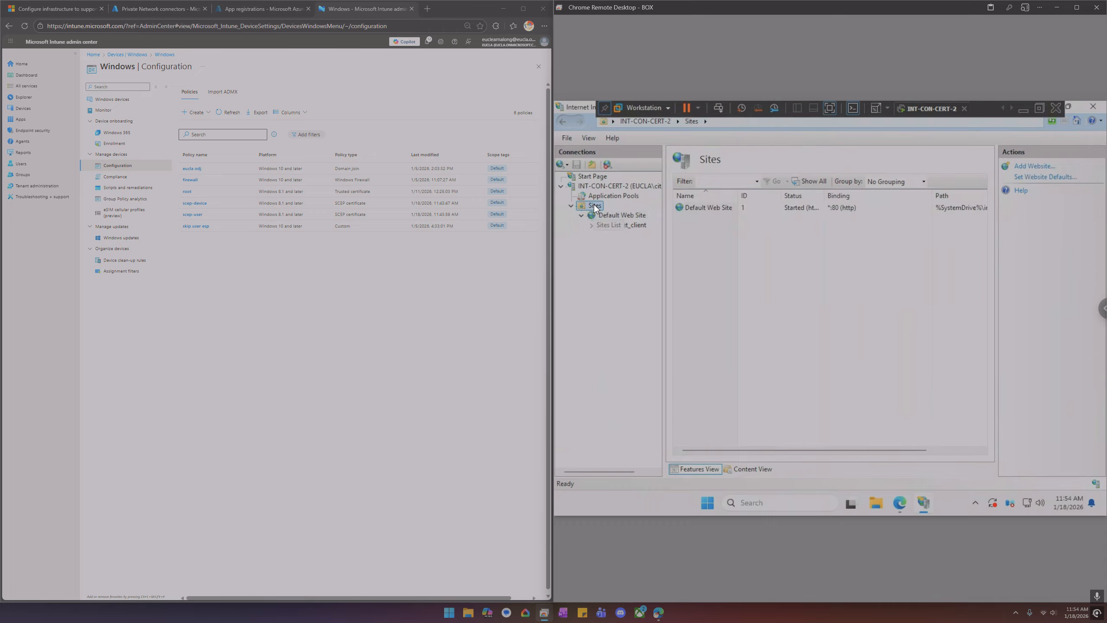
left_click(599, 197)
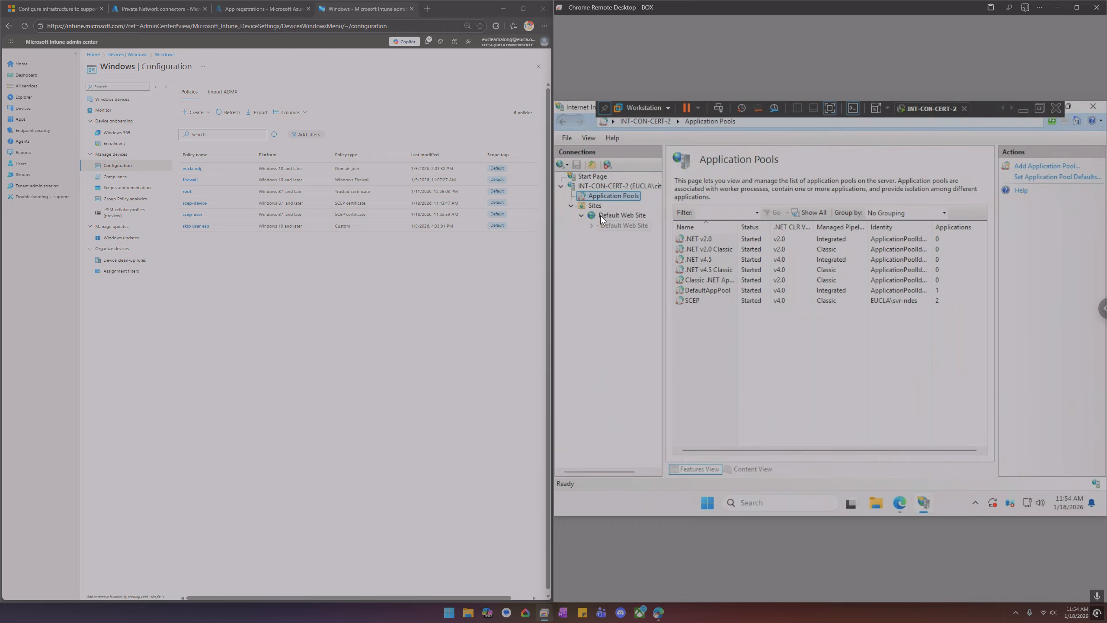
left_click(605, 185)
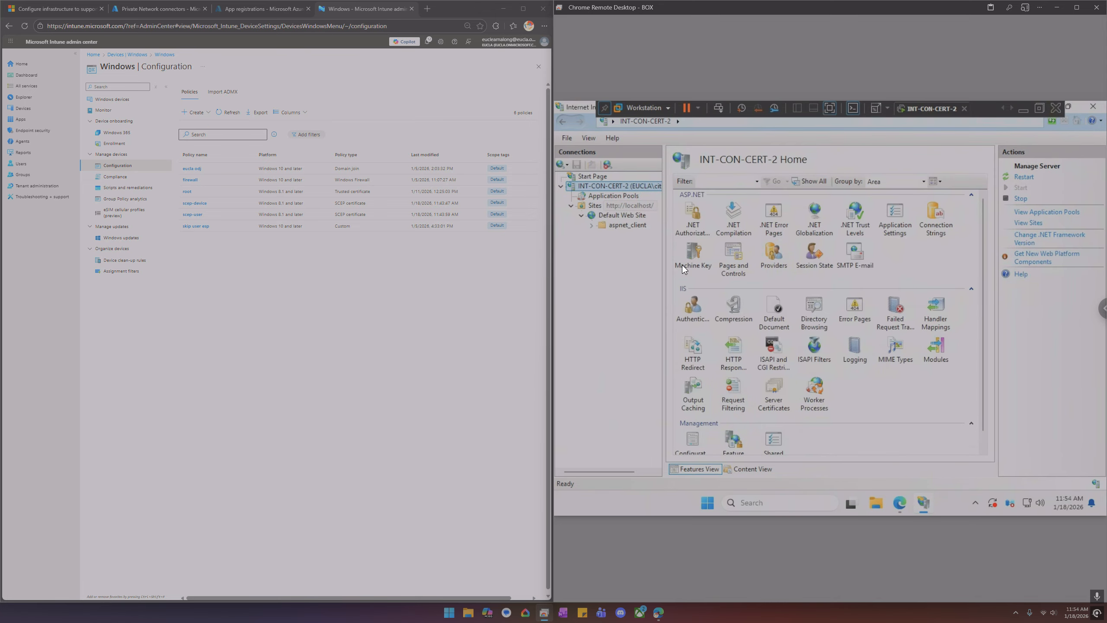
double_click(734, 385)
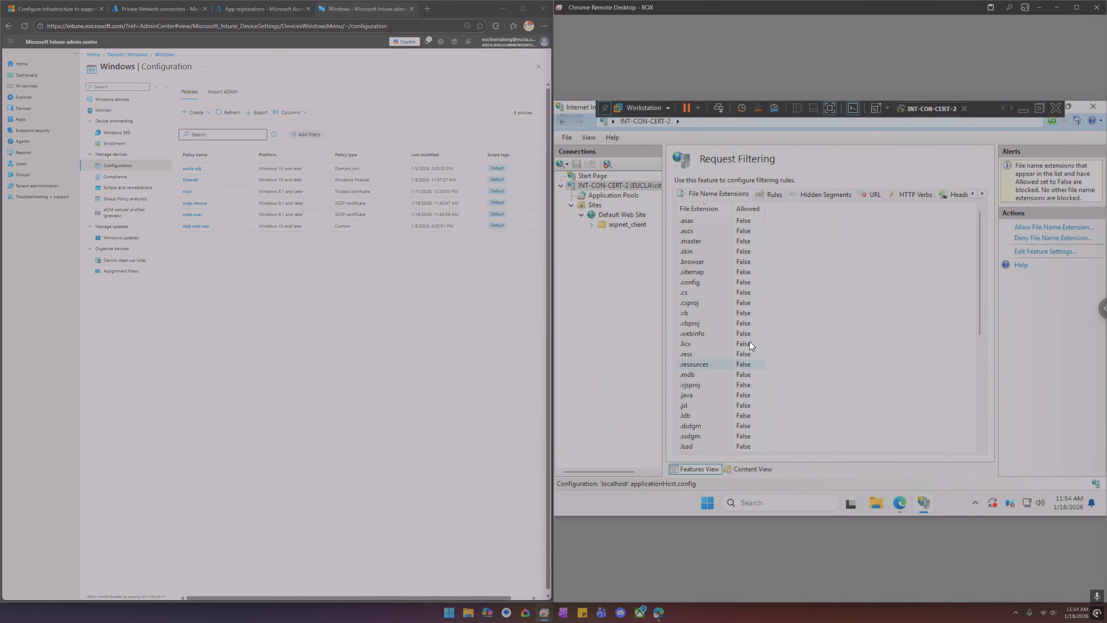
scroll(749, 339, "down", 7)
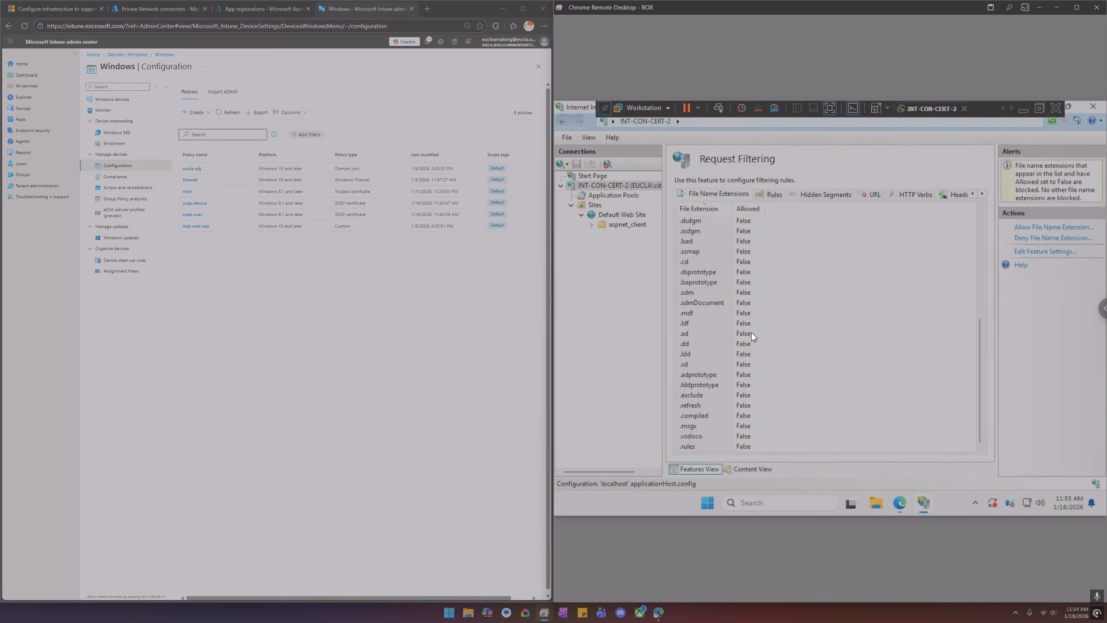
scroll(751, 332, "up", 7)
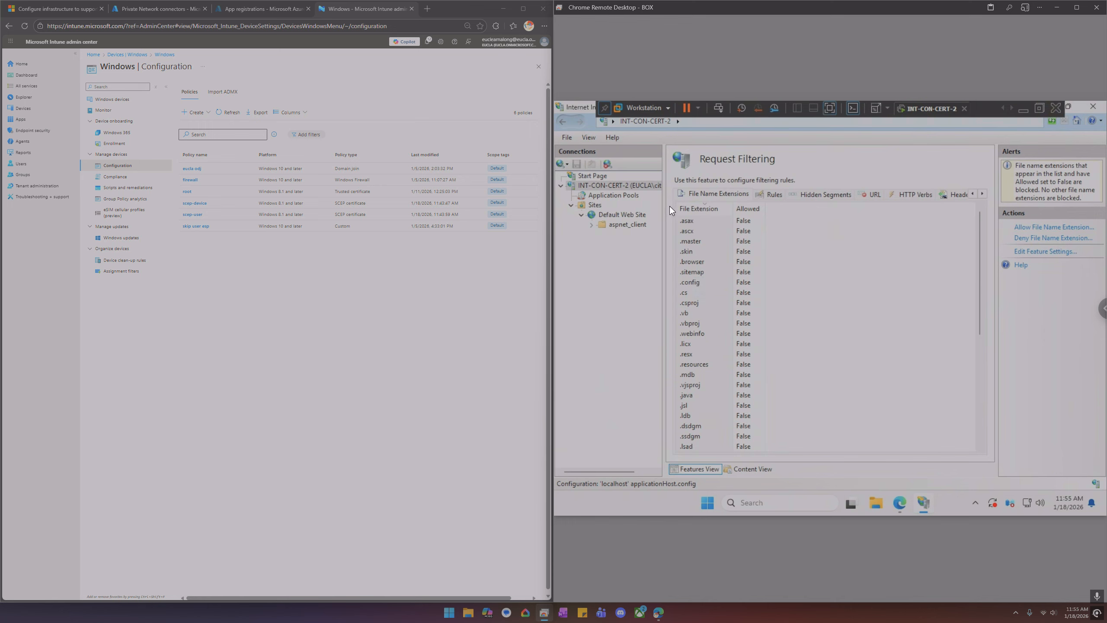
left_click(617, 196)
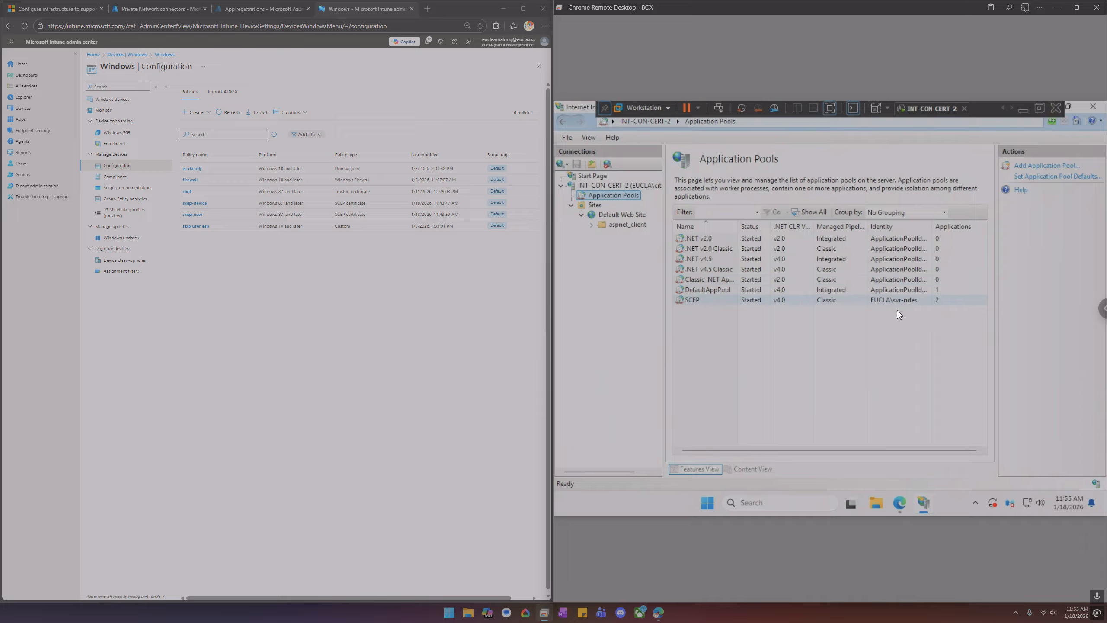
left_click(862, 298)
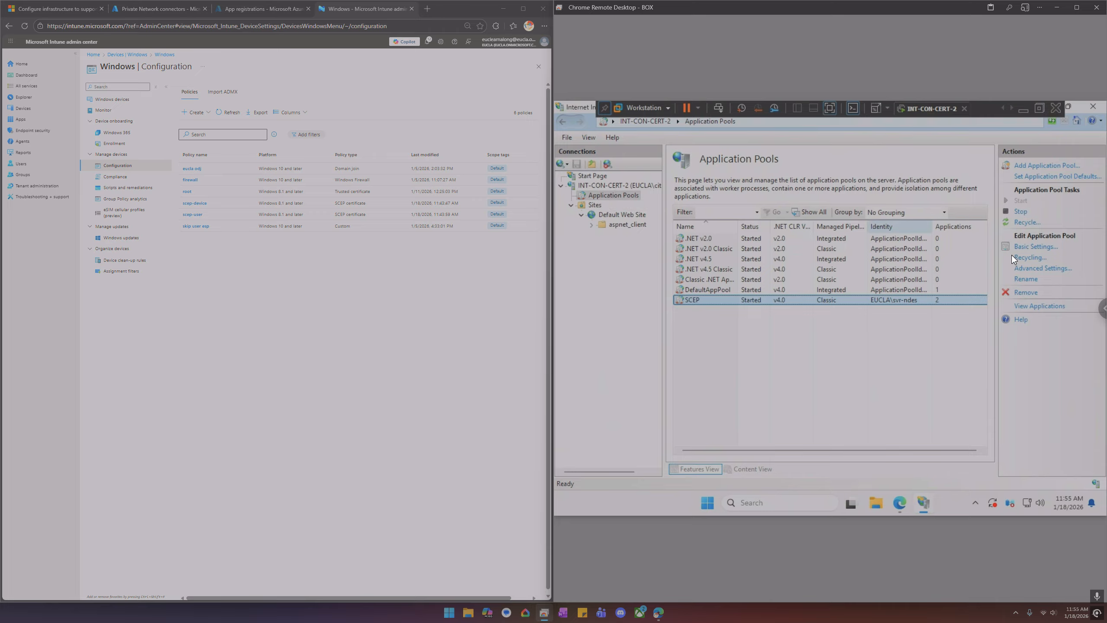
left_click(610, 185)
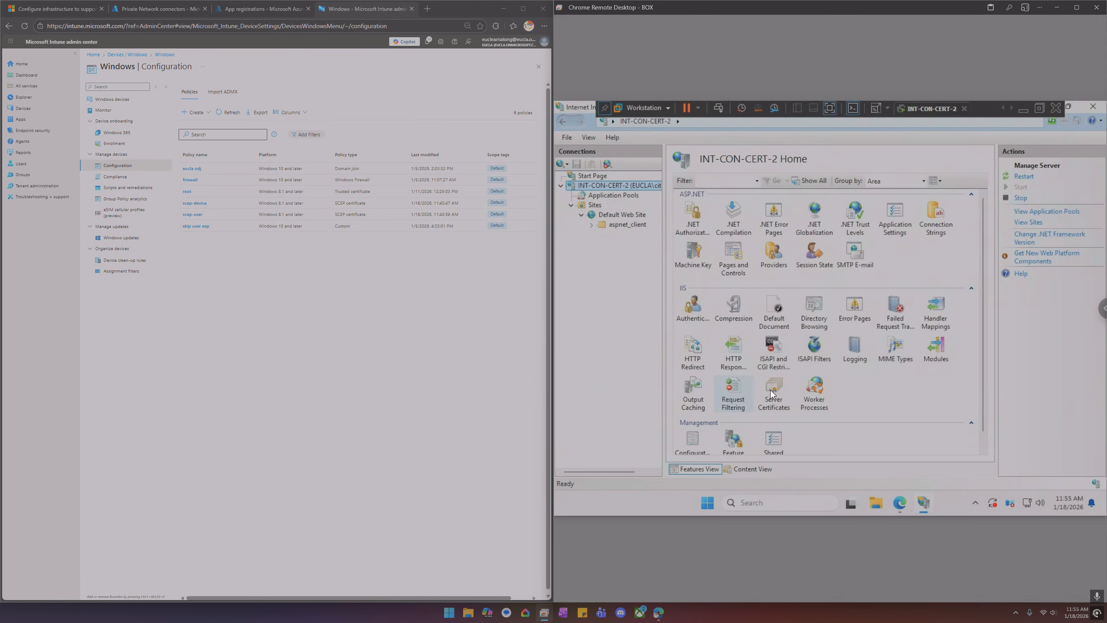
Open the Server Certificates feature in IIS Manager and glance at the certificate request dialog before closing it
double_click(775, 388)
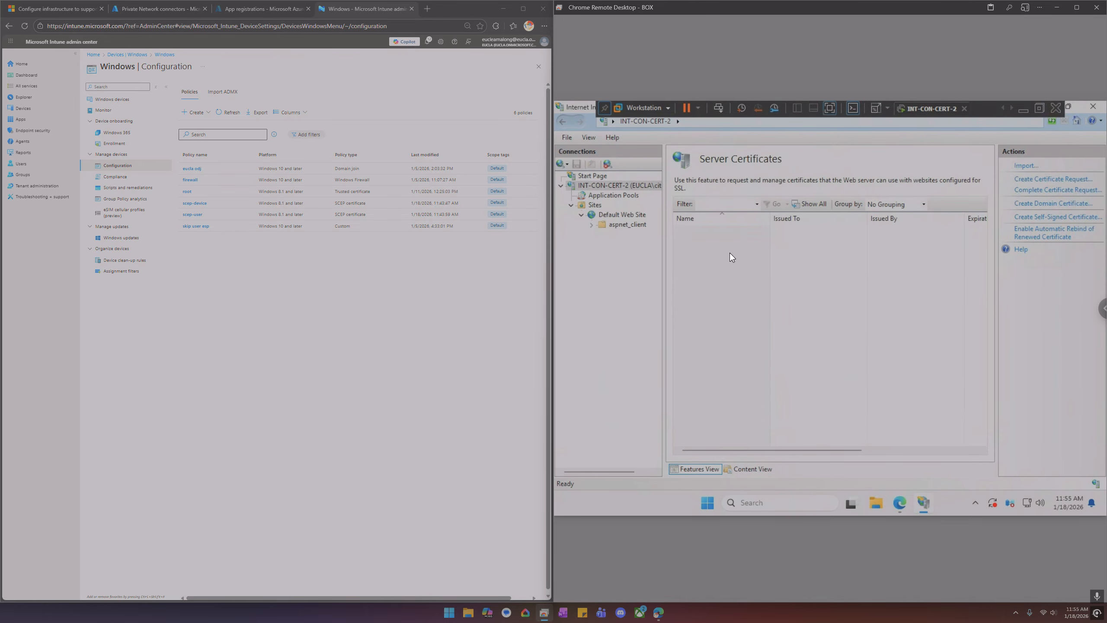
right_click(727, 245)
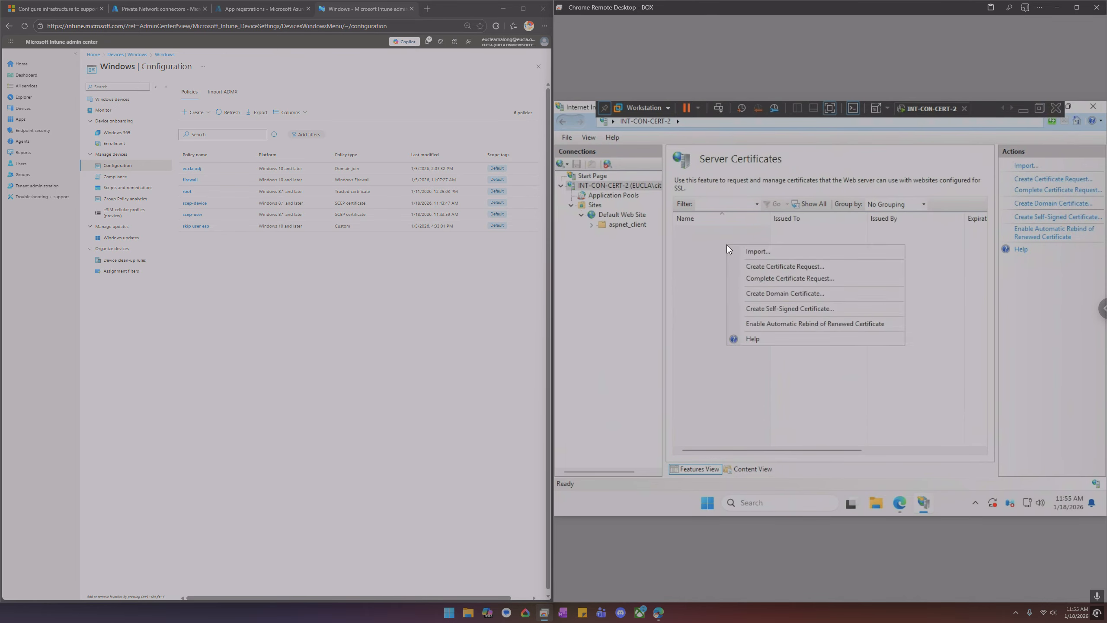
left_click(761, 265)
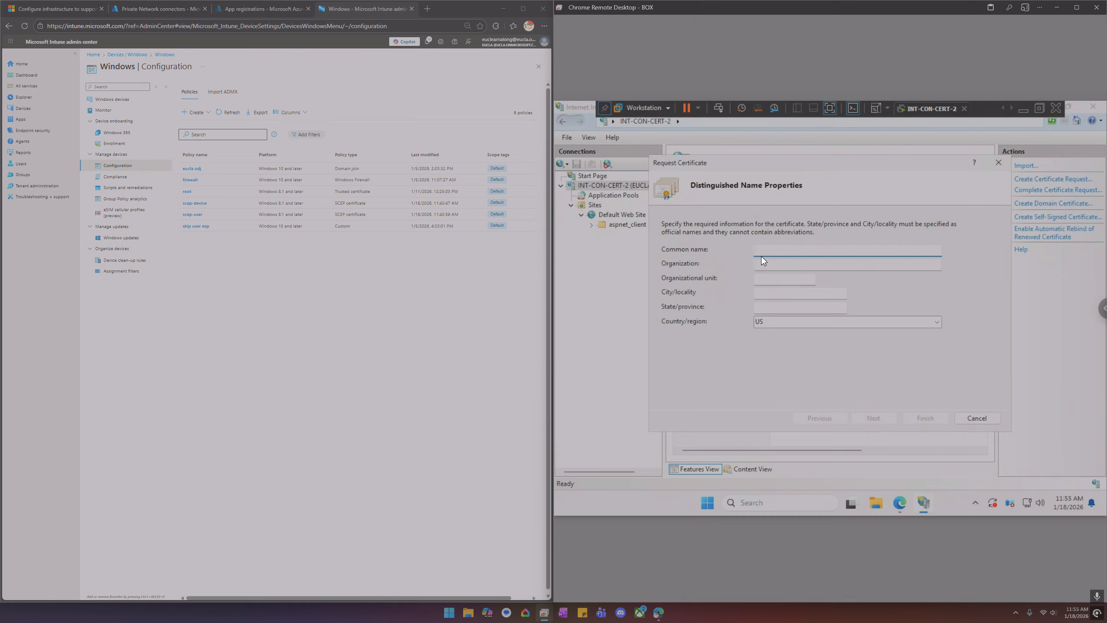
left_click(999, 164)
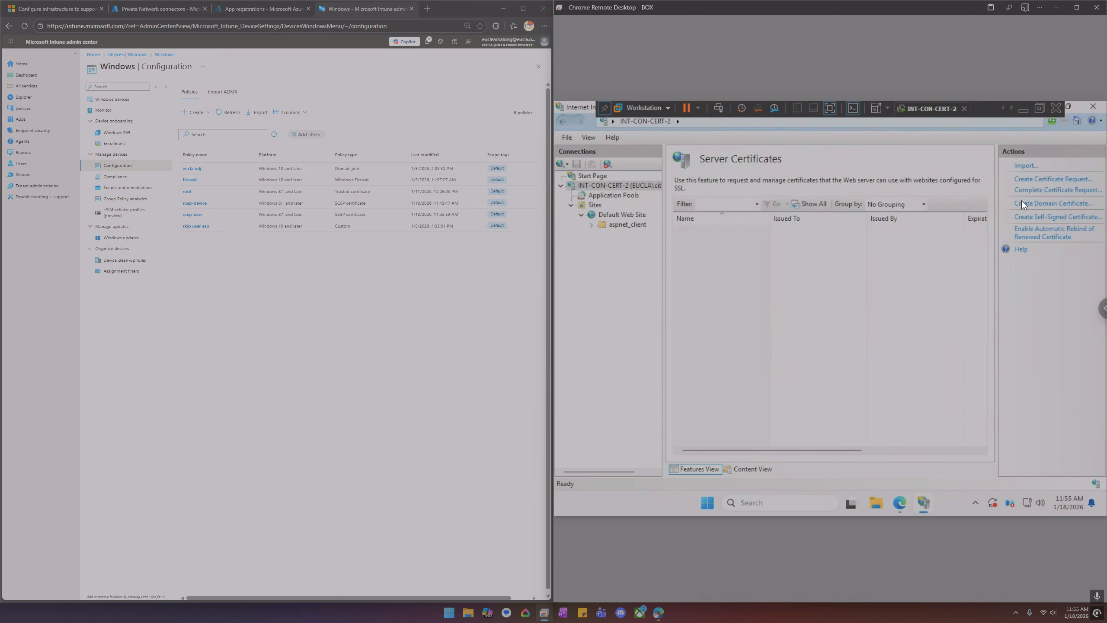
left_click(1030, 180)
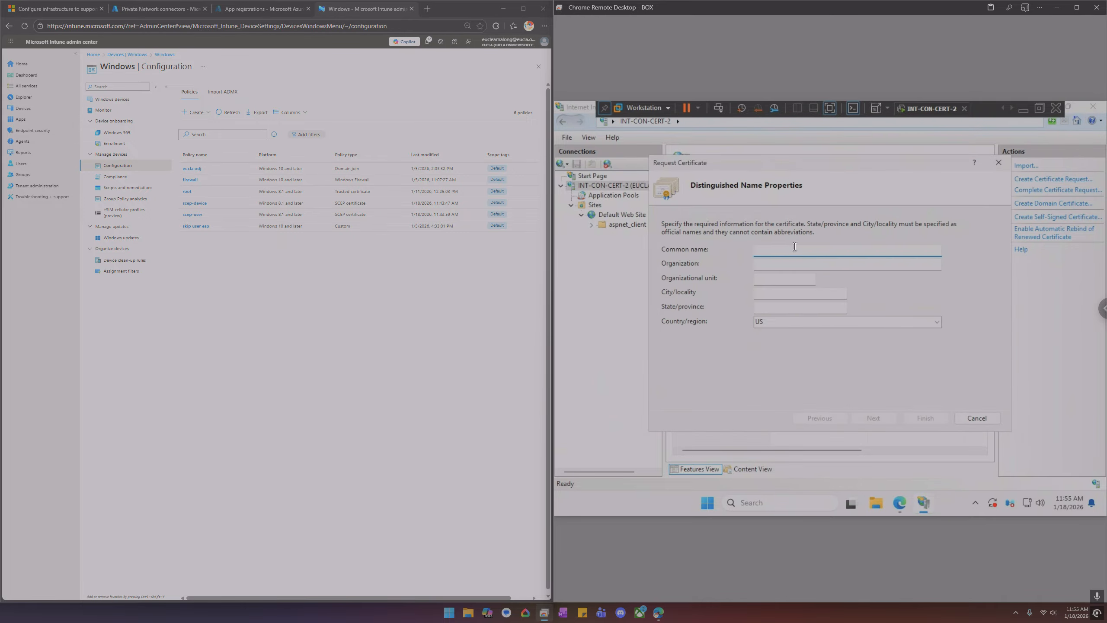
left_click_drag(764, 167, 777, 202)
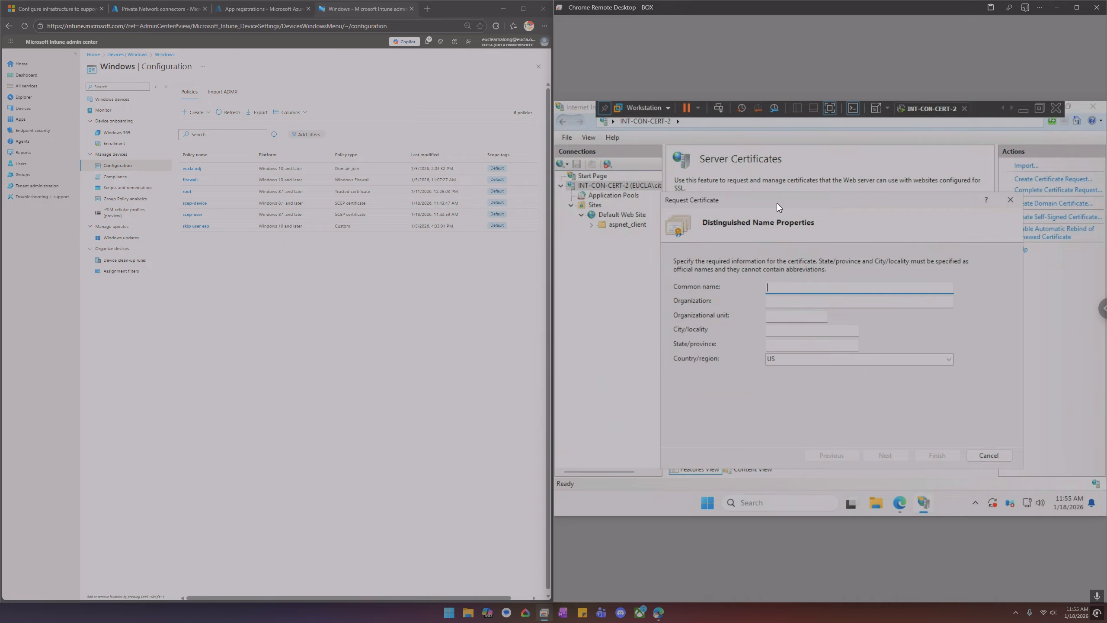
left_click_drag(777, 203, 750, 188)
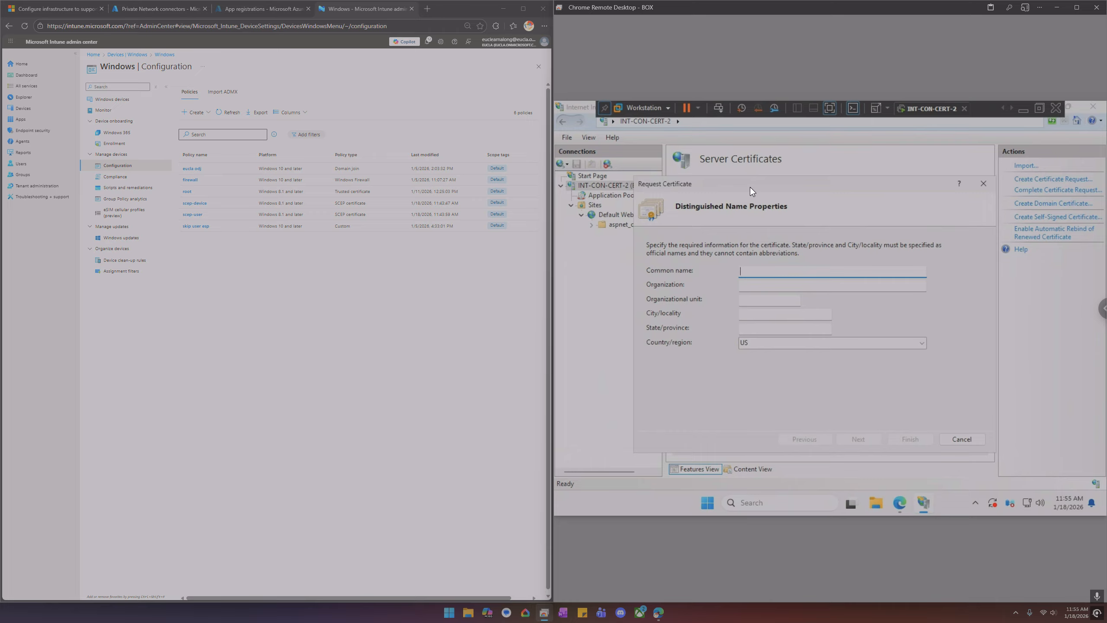
type("int-con-cert")
type("-2.eucla.lcoal")
key("BackSpace")
key("BackSpace")
key("BackSpace")
type("ocla")
key("BackSpace")
key("BackSpace")
left_click(983, 184)
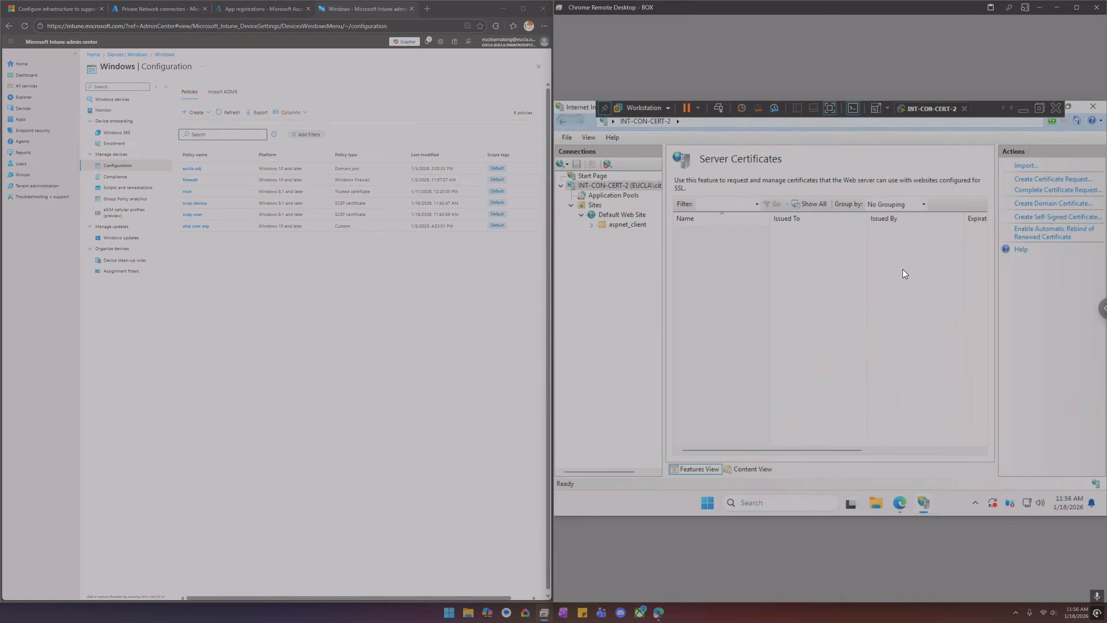
Open Manage computer certificates as administrator and view the Personal certificates store
left_click(765, 501)
type("cert")
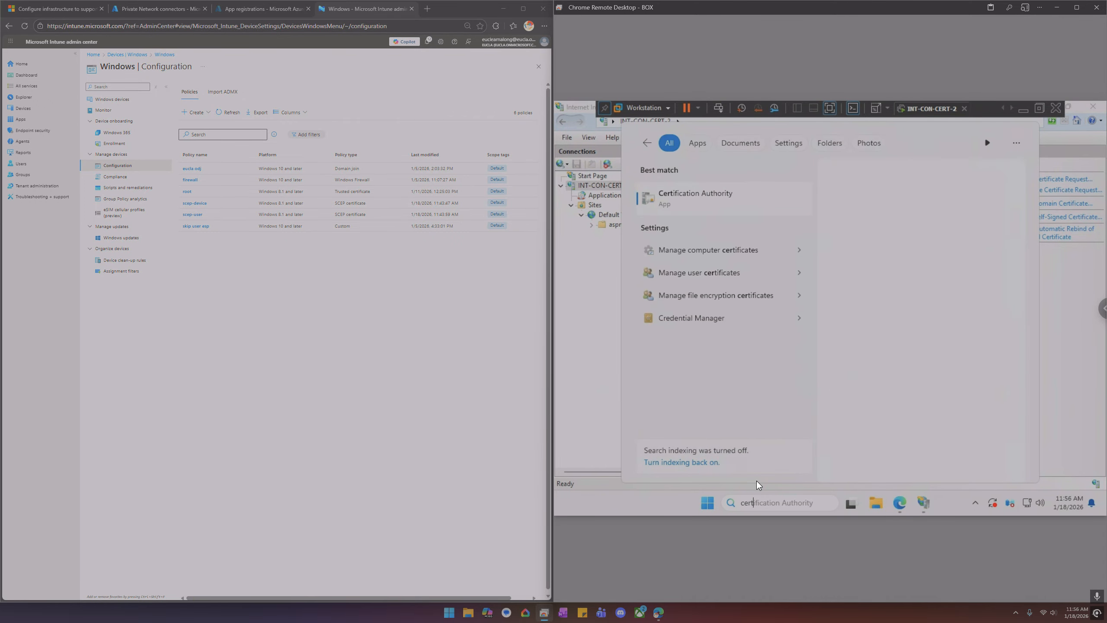
key("Down")
key("Down")
key("Down")
key("Down")
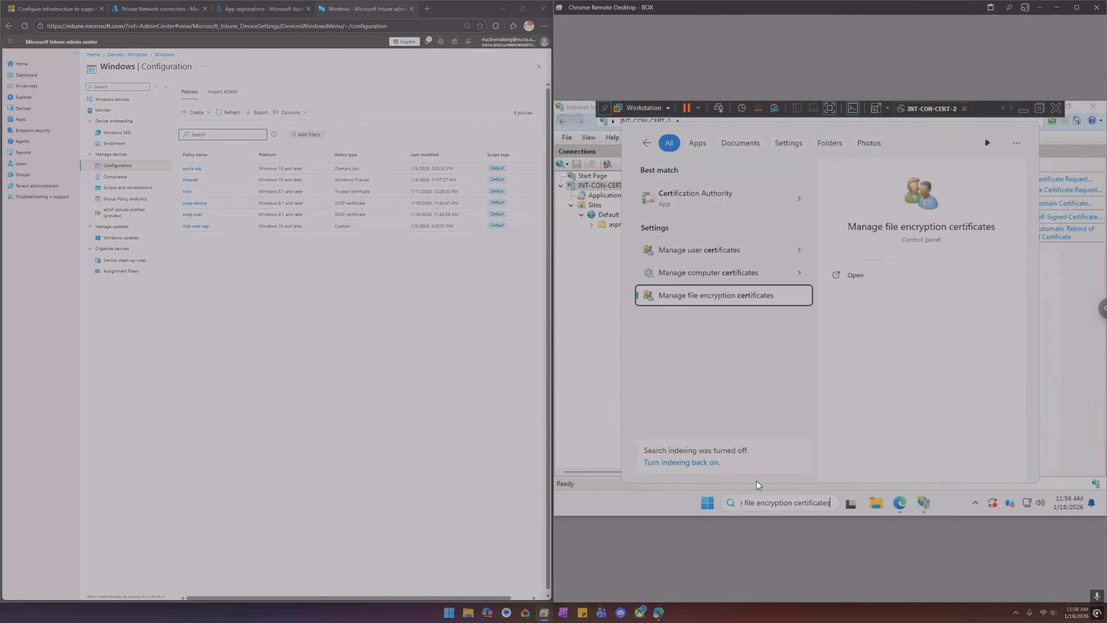
key("Up")
key("Return")
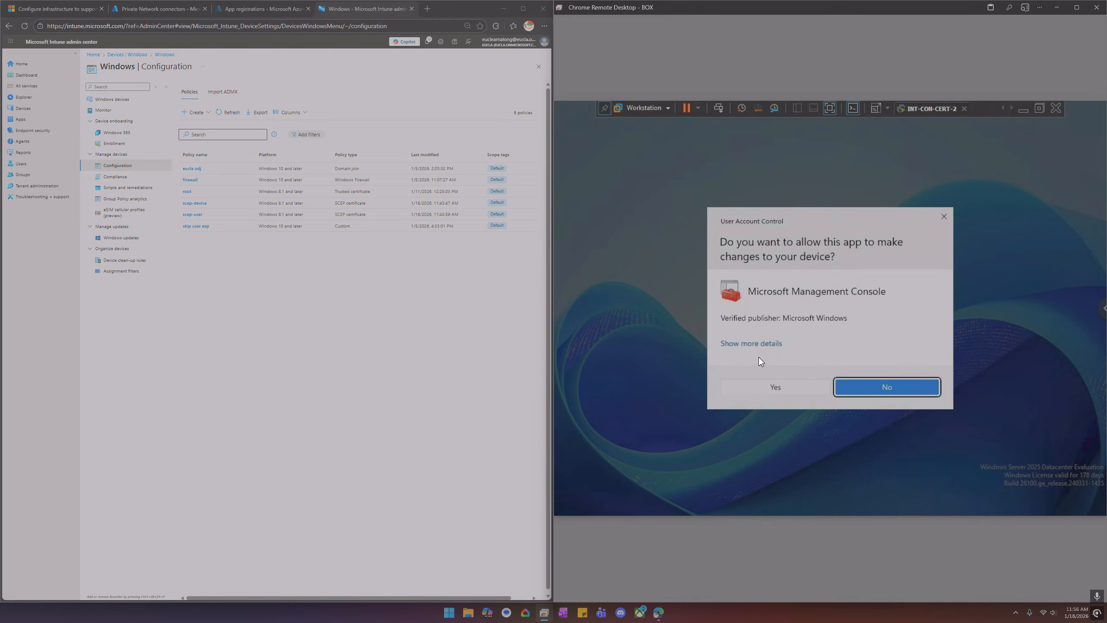
left_click(765, 392)
double_click(586, 307)
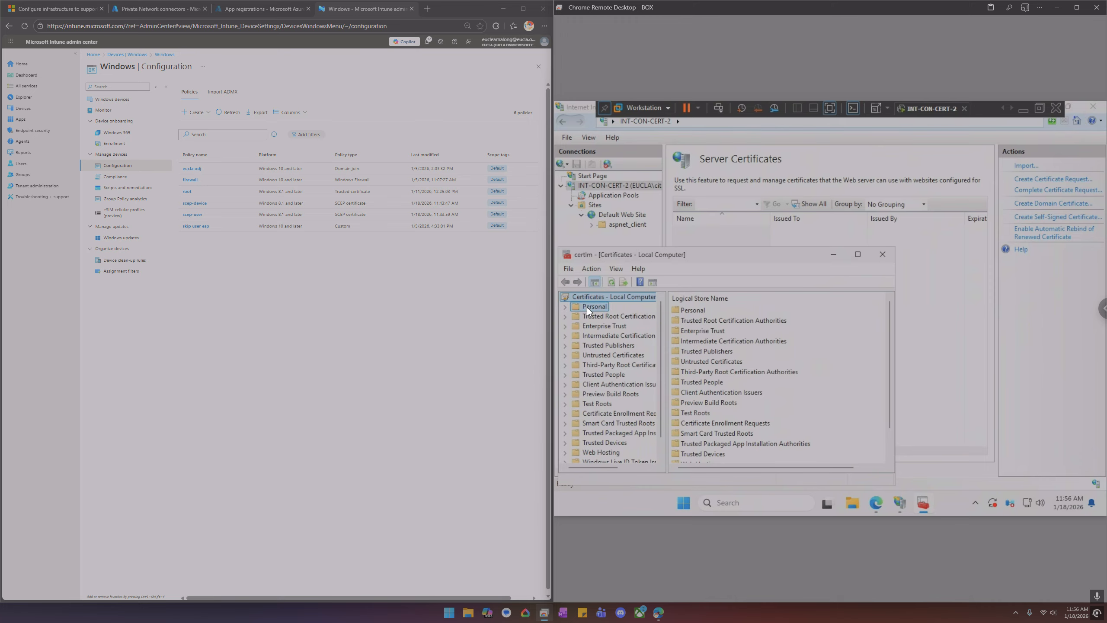
left_click(608, 317)
Inspect the two INT-CON-CERT-2-MSCEP-RA certificates in the Personal store
right_click(704, 343)
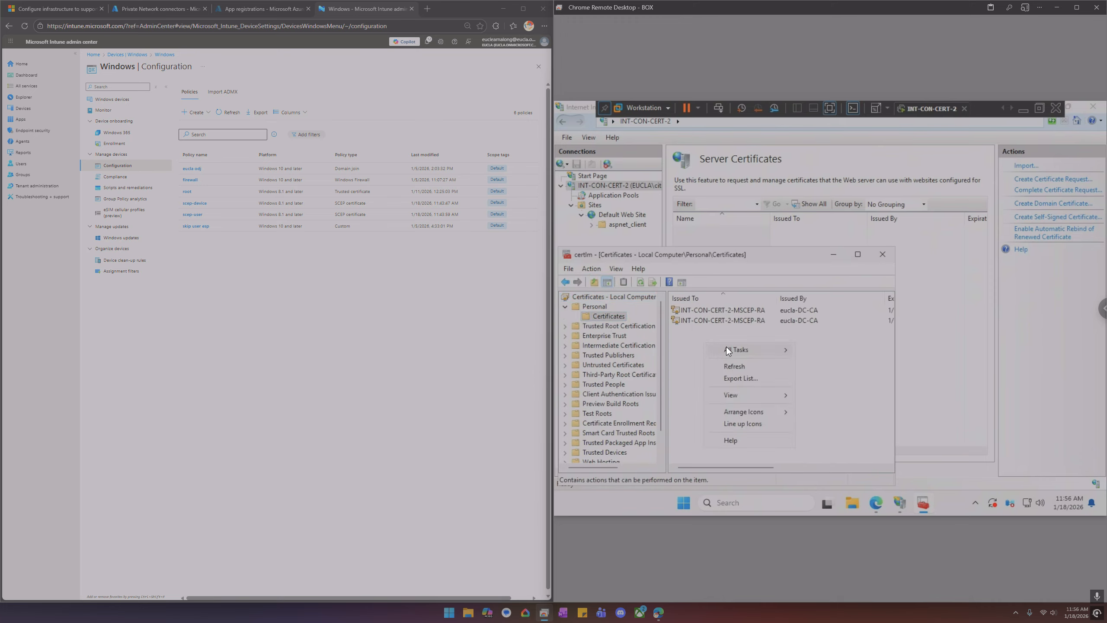
left_click(717, 321)
left_click(718, 311)
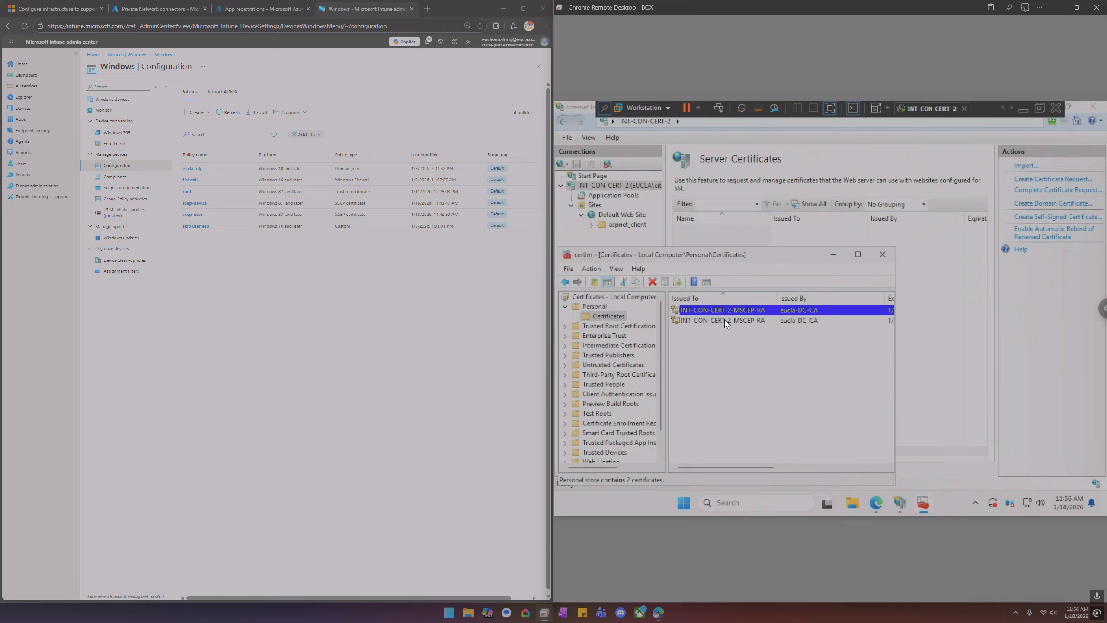
left_click(724, 319)
left_click(720, 309)
left_click(725, 320)
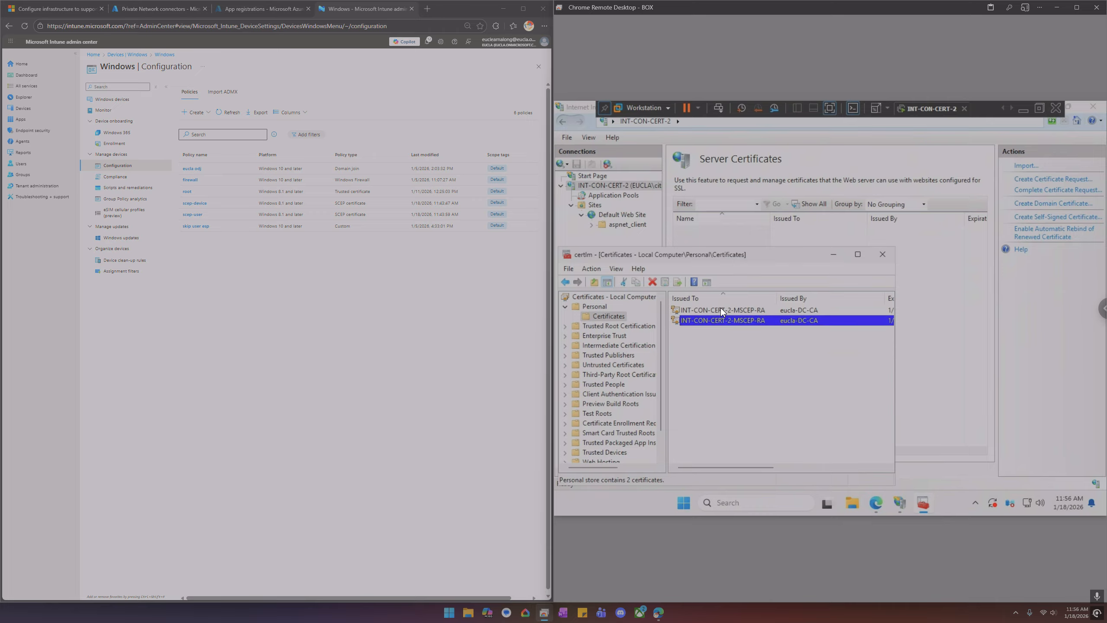
left_click(720, 308)
left_click(724, 317)
Start a new certificate request, review the Active Directory Enrollment Policy and its available templates, then cancel
right_click(718, 330)
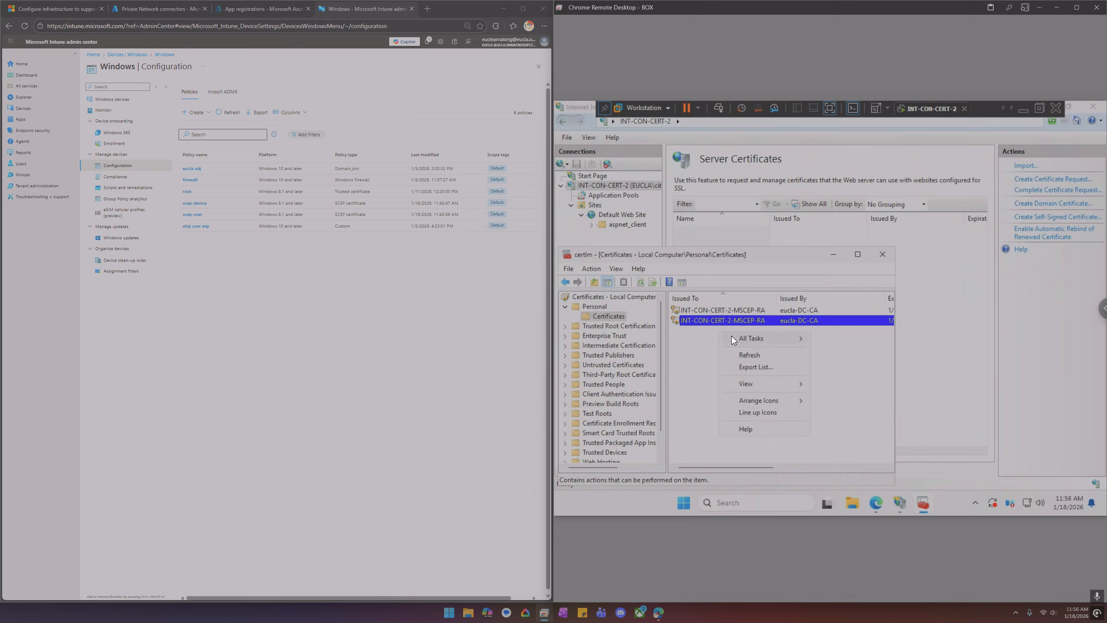
mouse_move(755, 336)
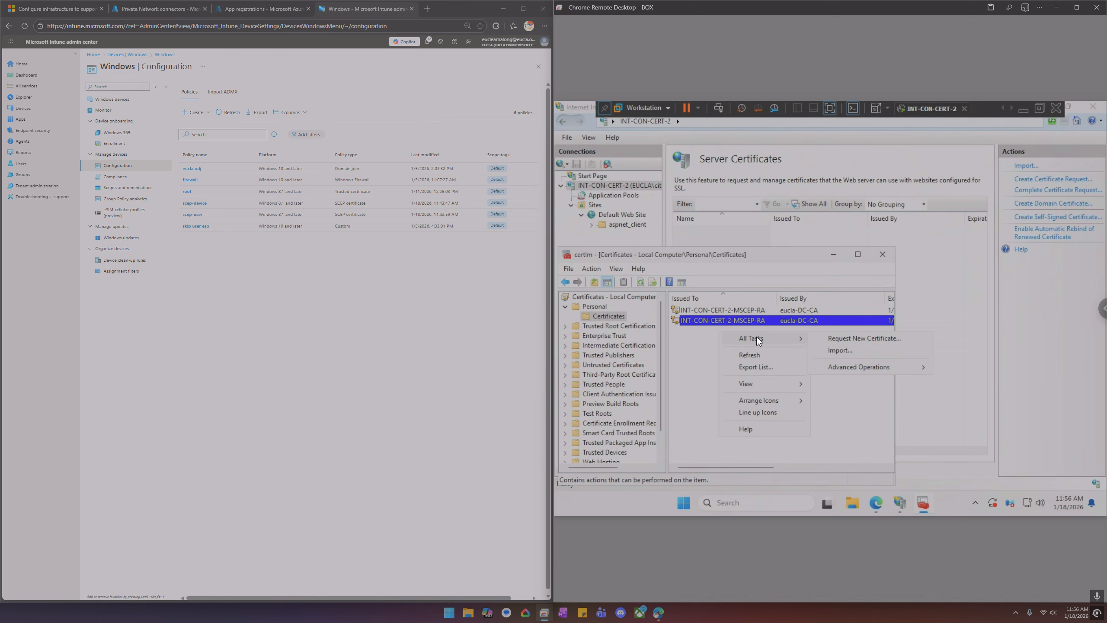
left_click(849, 338)
left_click(828, 473)
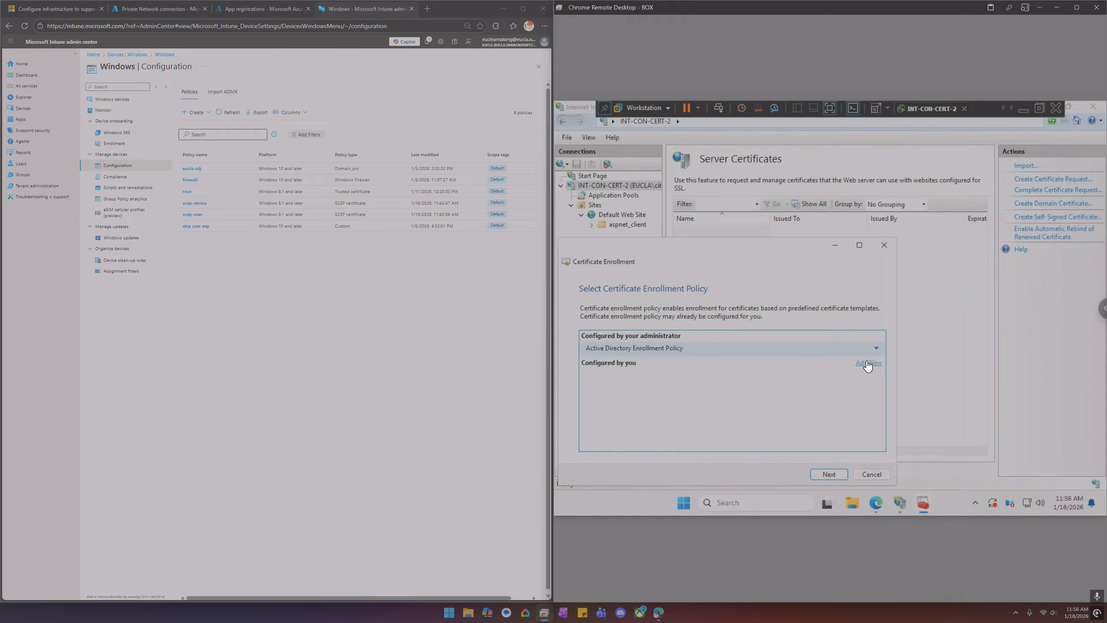
left_click(876, 348)
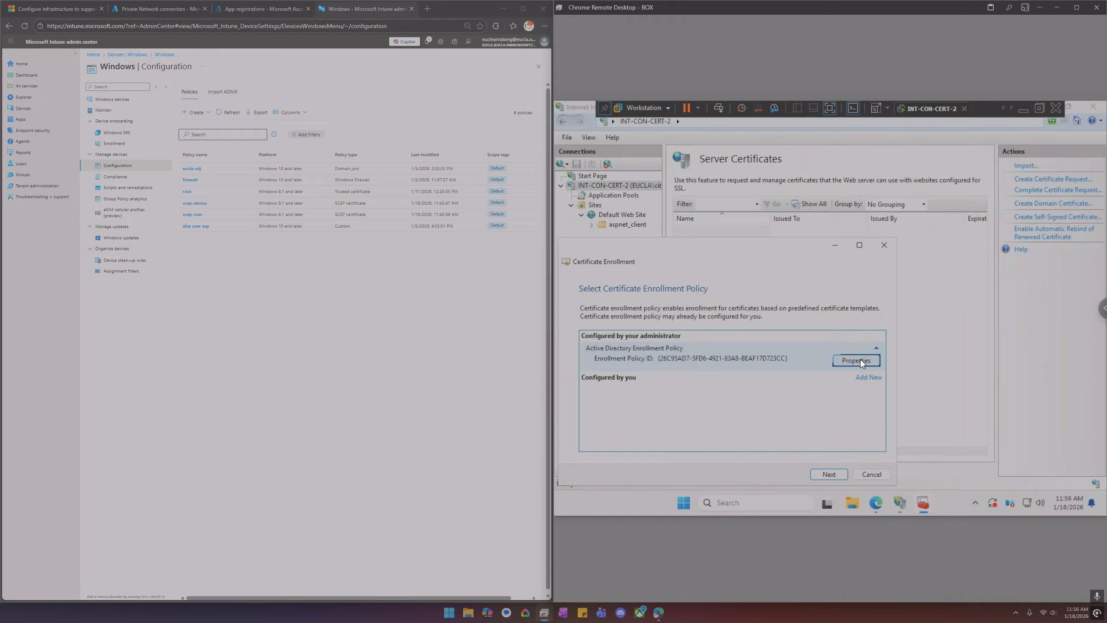
left_click(859, 360)
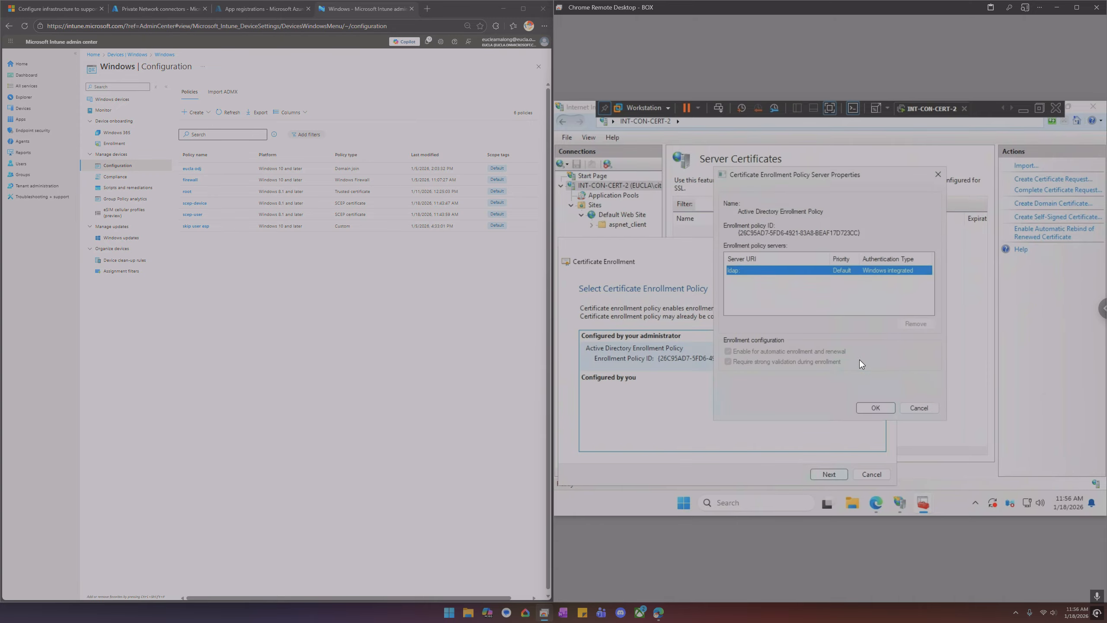
left_click(938, 175)
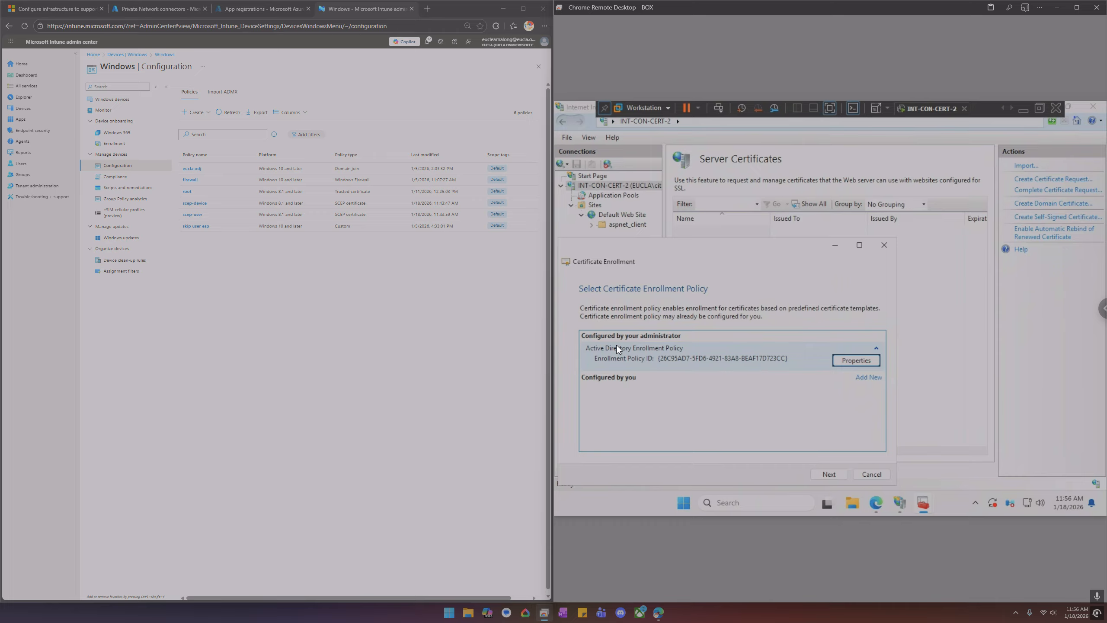
left_click(832, 472)
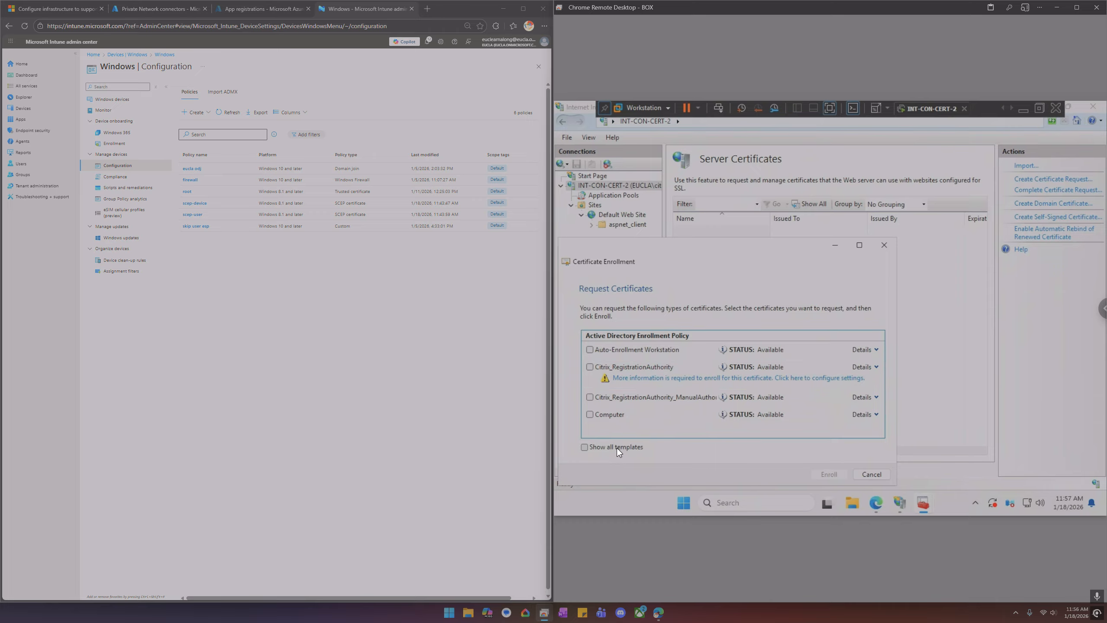
left_click(872, 475)
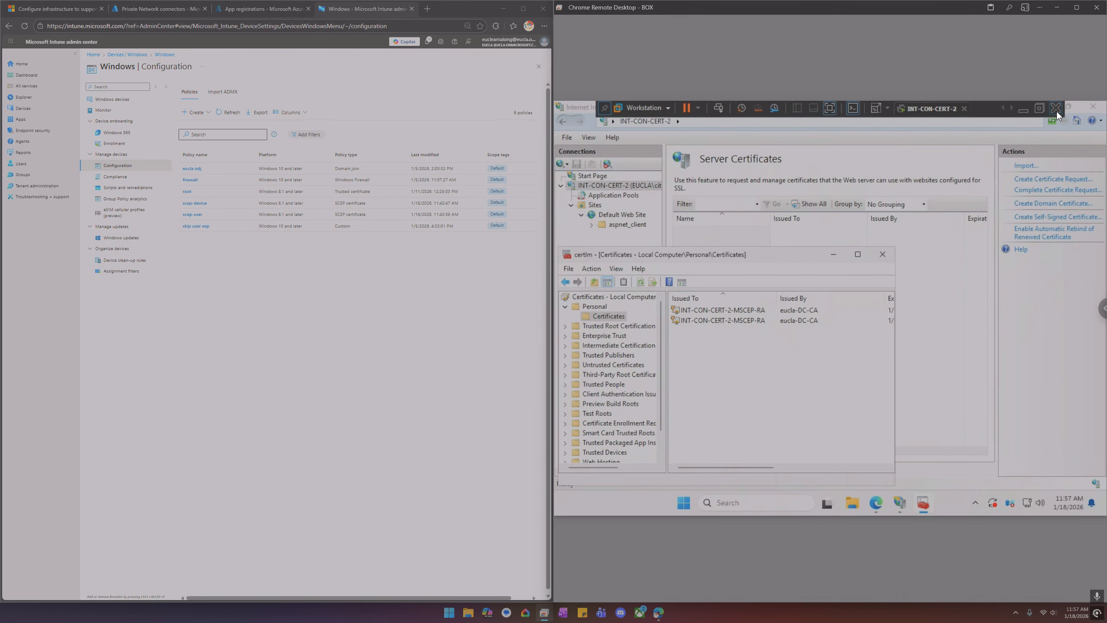
On the domain controller, open the Certificate Templates Console from the CA and locate the SCEP_WebServer template
left_click(1003, 109)
left_click(908, 112)
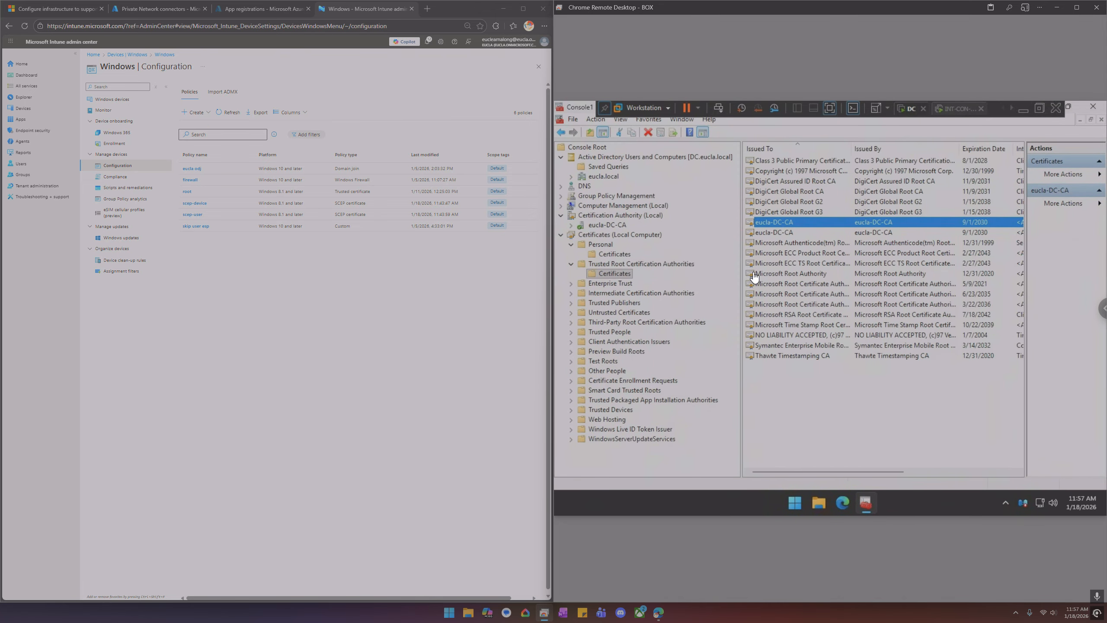
left_click(571, 224)
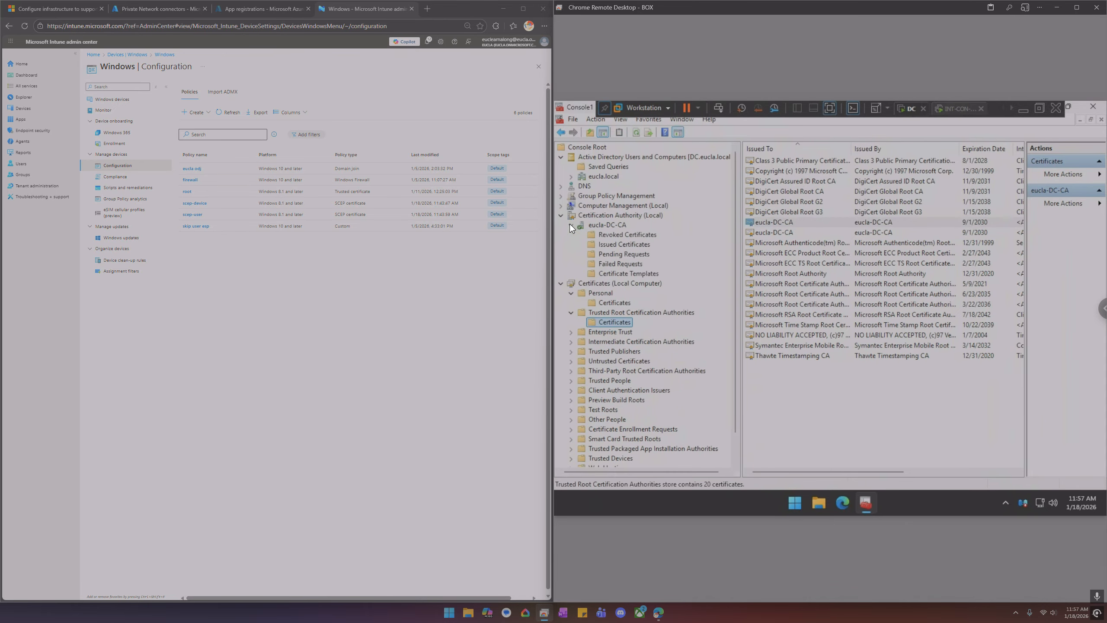
left_click(616, 271)
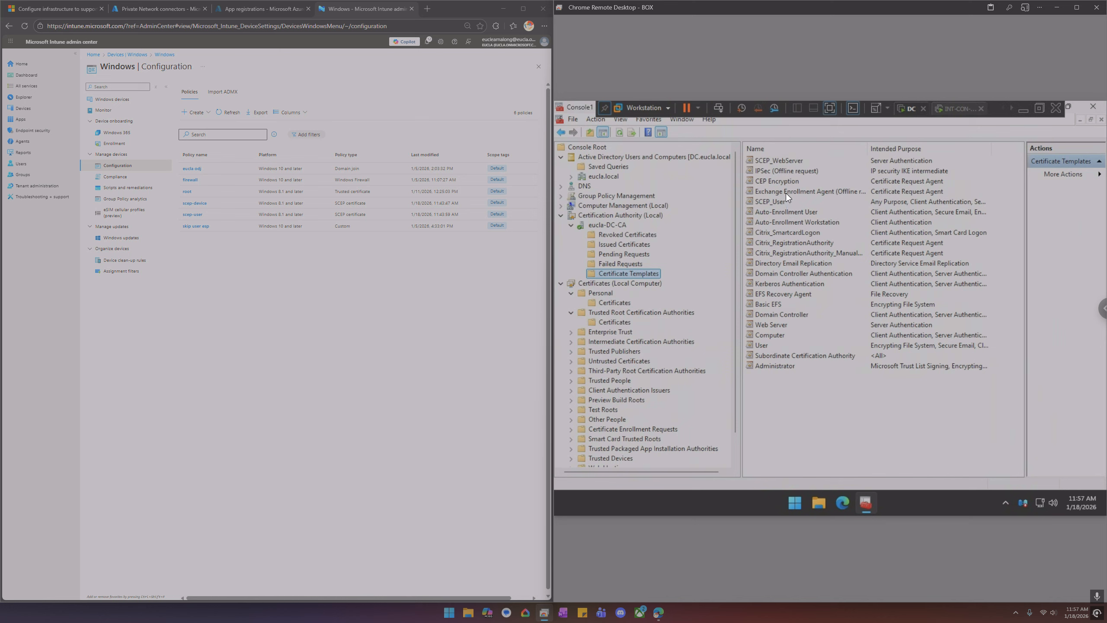
right_click(637, 274)
left_click(669, 278)
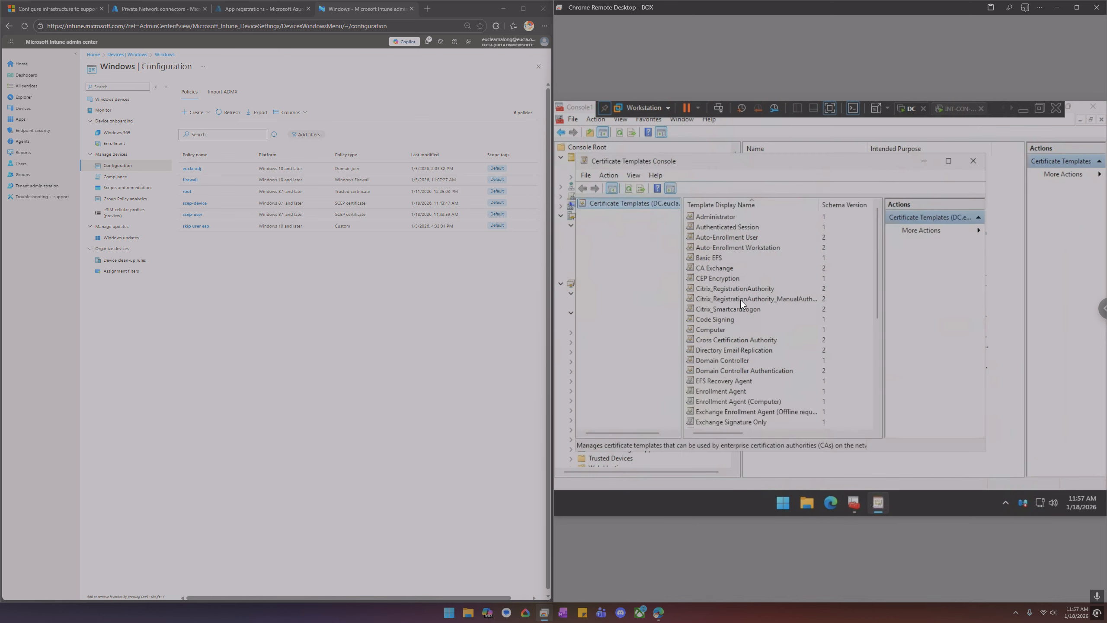
scroll(742, 321, "down", 6)
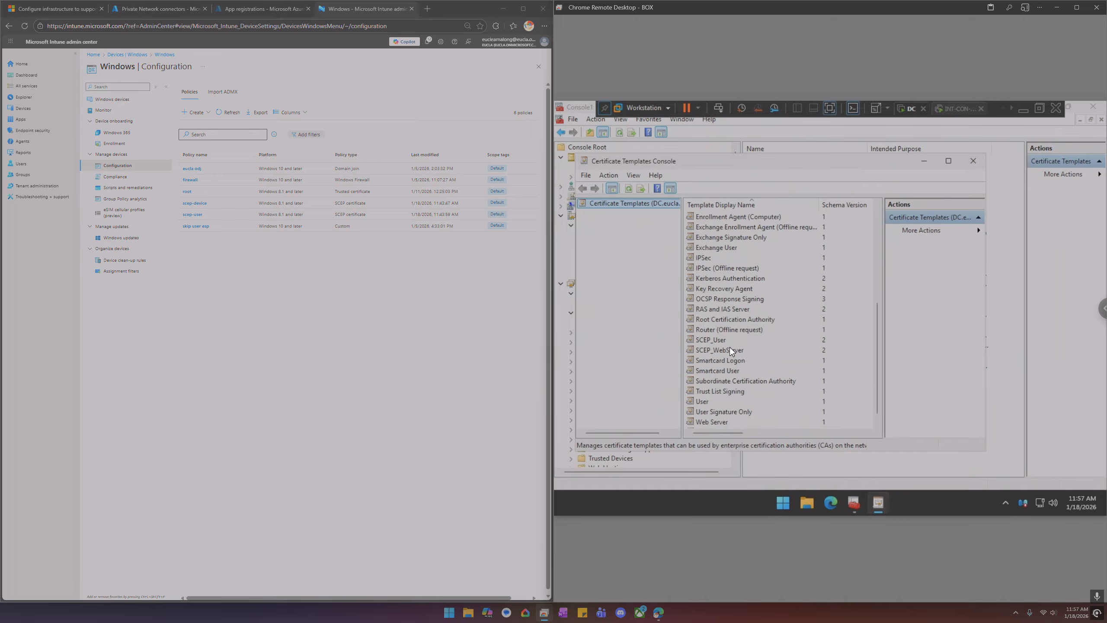
left_click(730, 348)
right_click(730, 348)
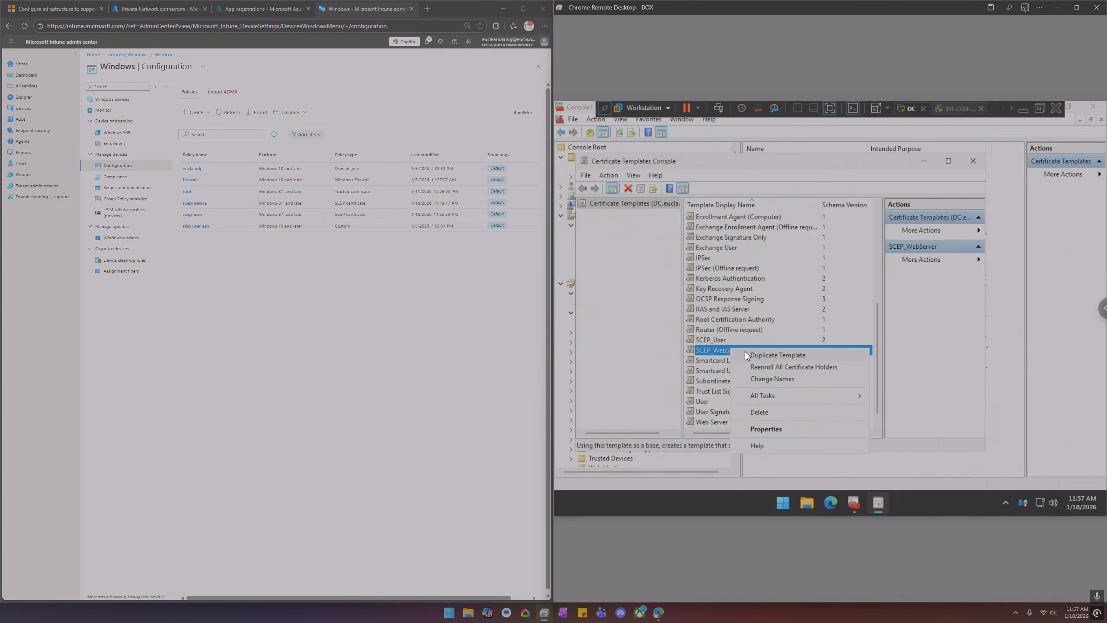
Back on the NDES server, start another certificate request to check the offered templates, then cancel
left_click(1010, 109)
left_click(1010, 109)
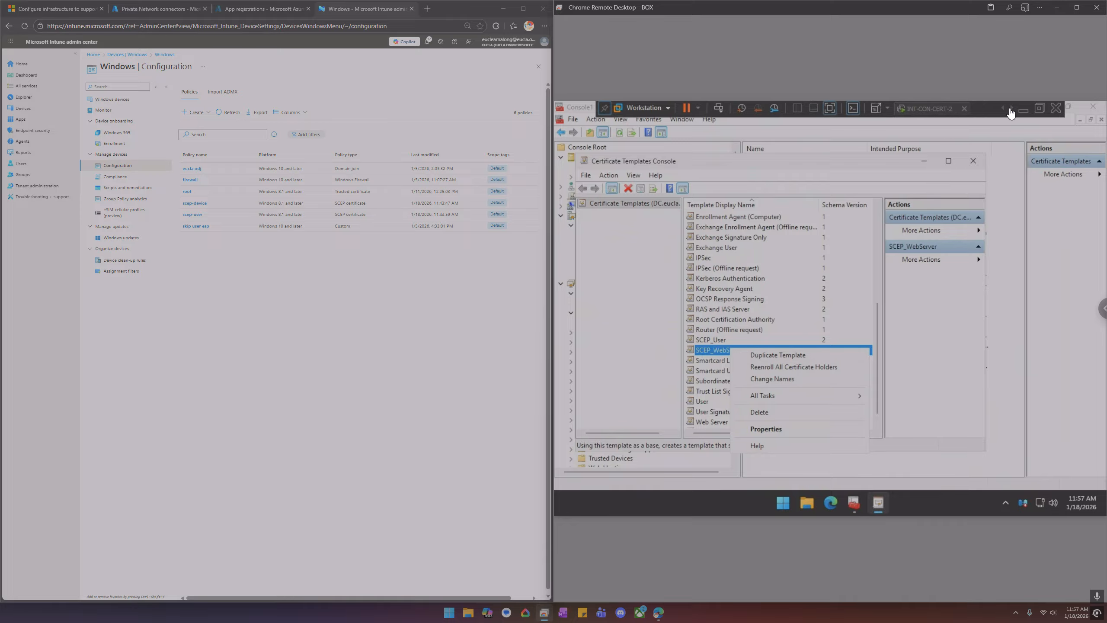
left_click(946, 109)
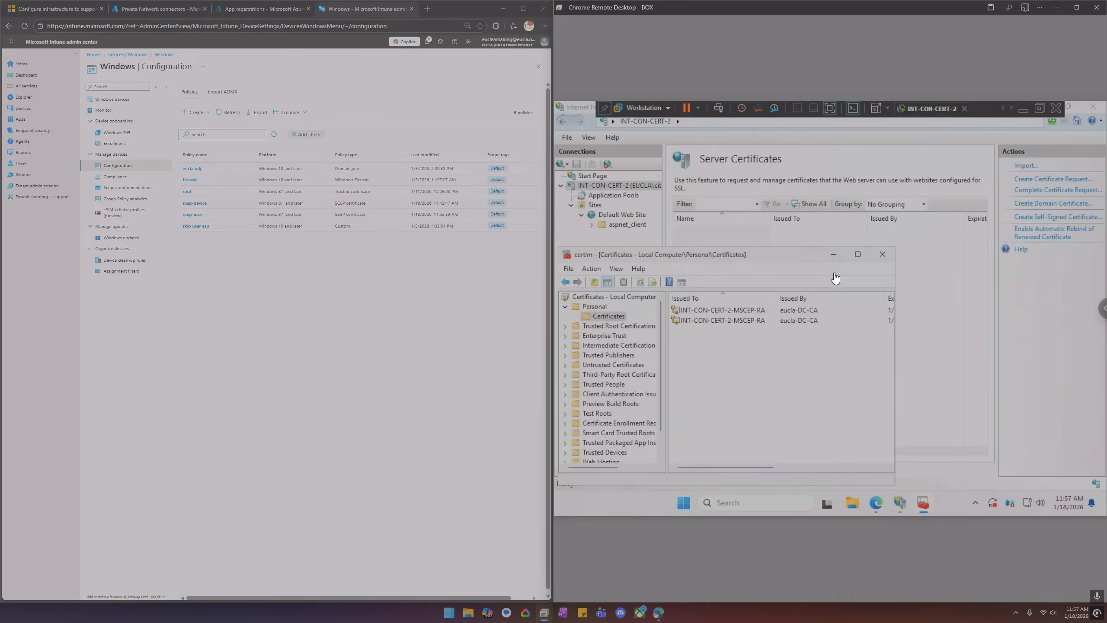
right_click(709, 360)
mouse_move(767, 366)
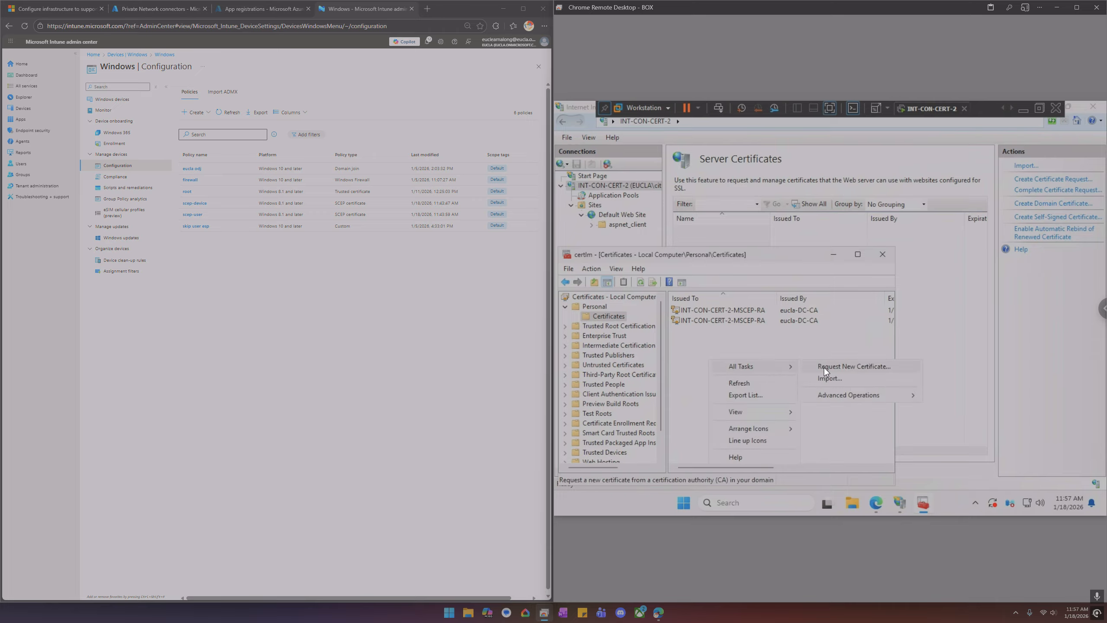
left_click(824, 368)
left_click(828, 473)
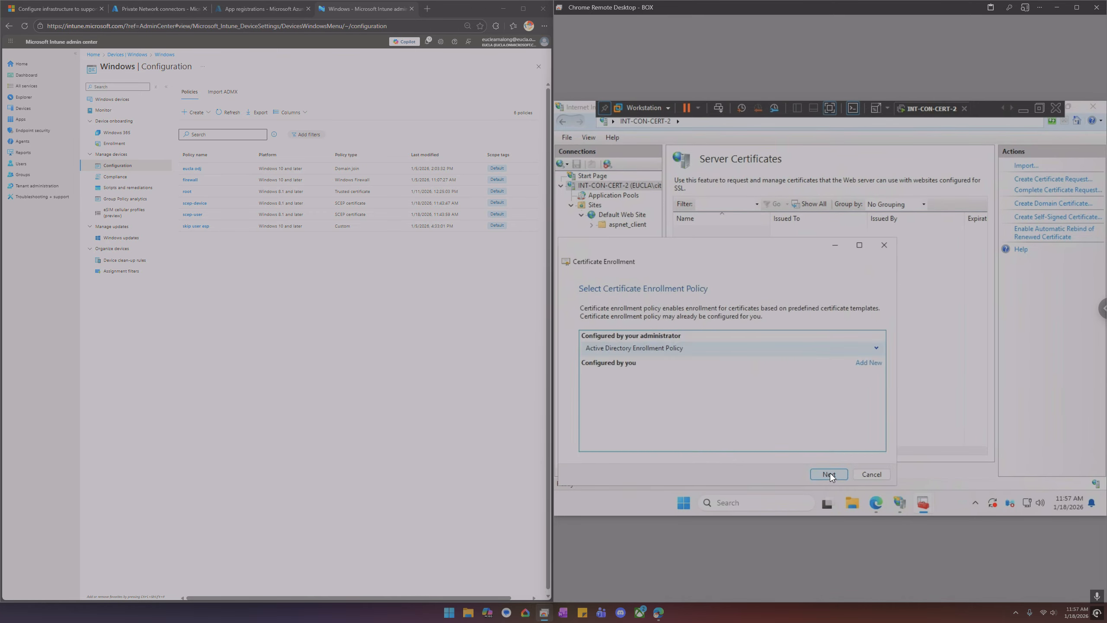
left_click(830, 472)
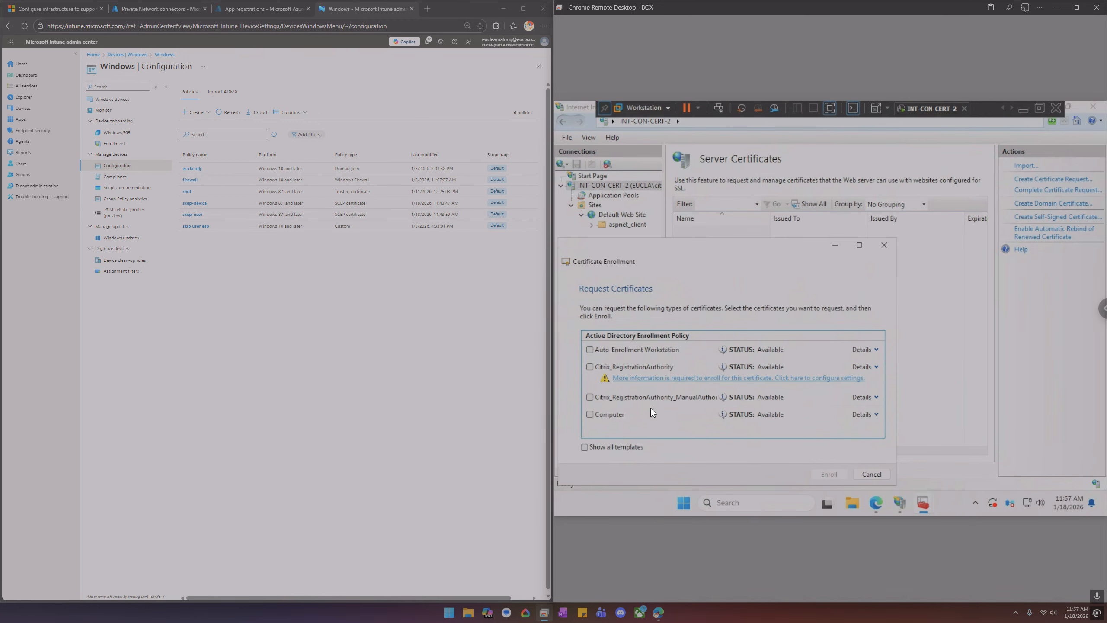
left_click(871, 473)
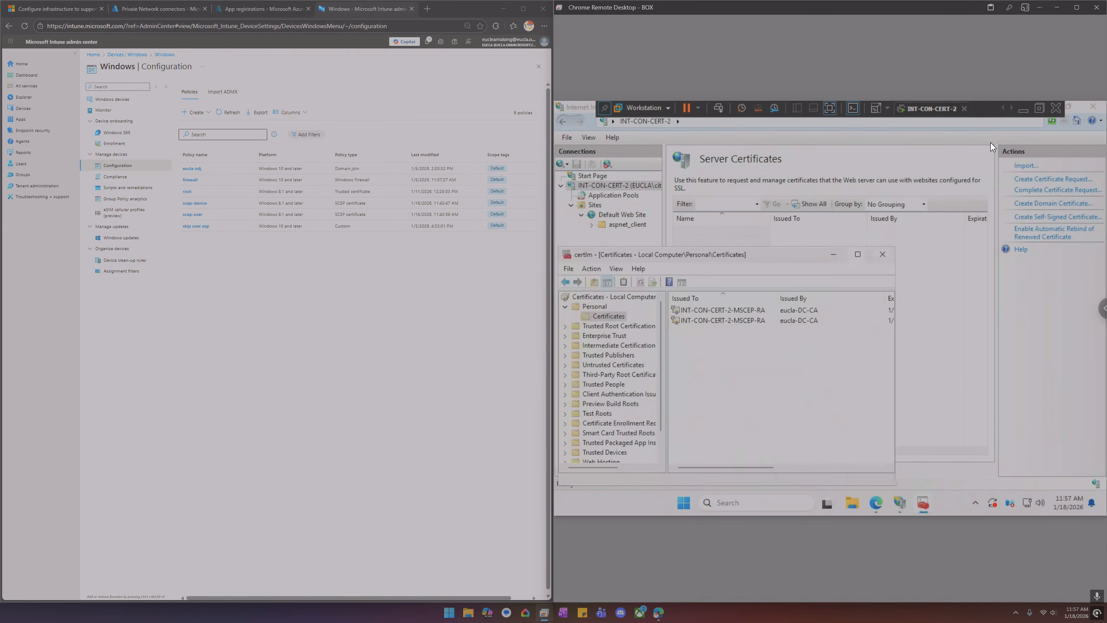
On the domain controller, open the SCEP_WebServer template's properties and review its Server and Security settings
left_click(1004, 108)
left_click(907, 110)
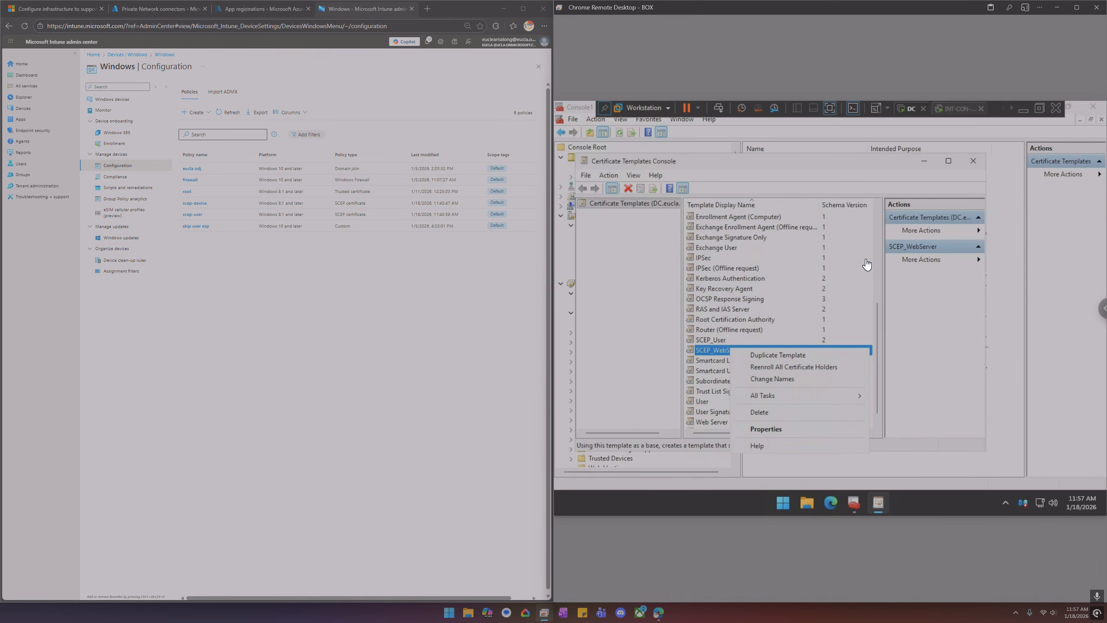
left_click(774, 427)
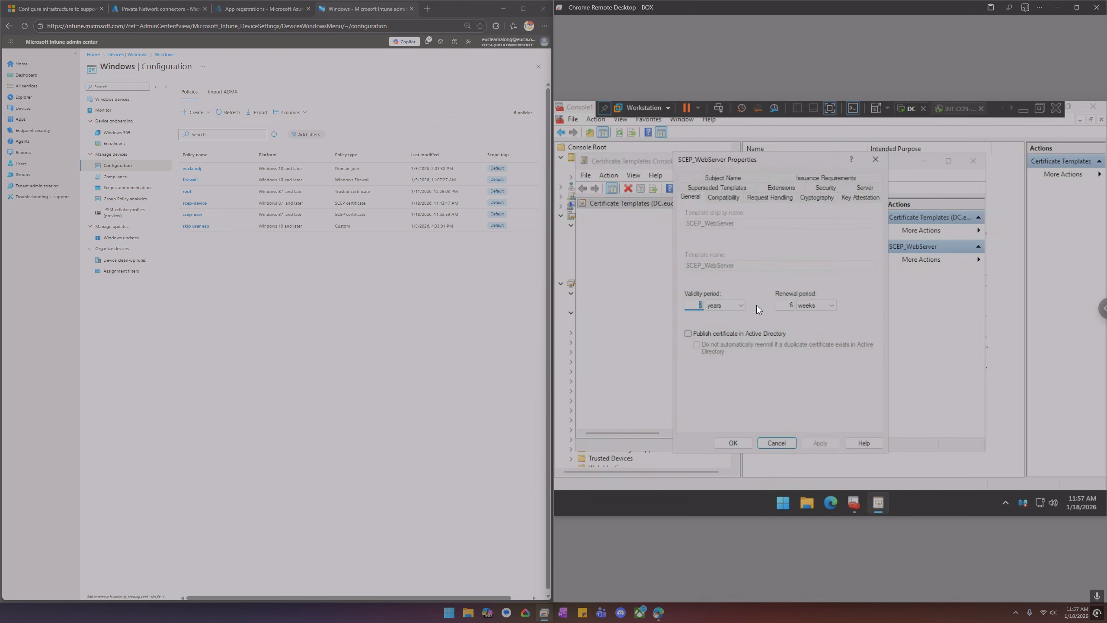
left_click(864, 188)
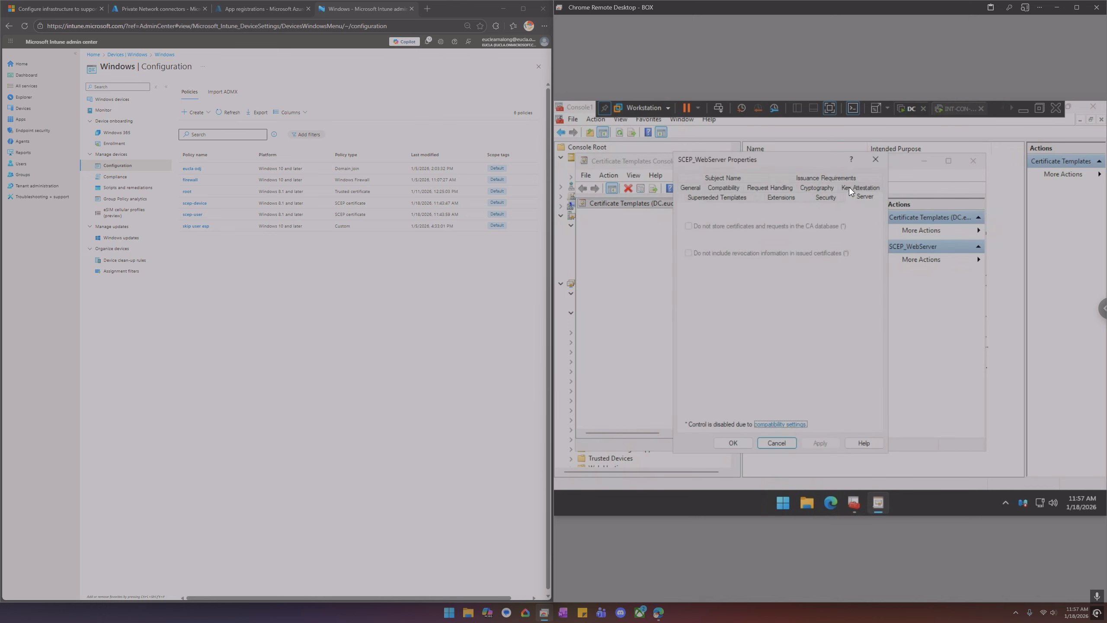
left_click(824, 198)
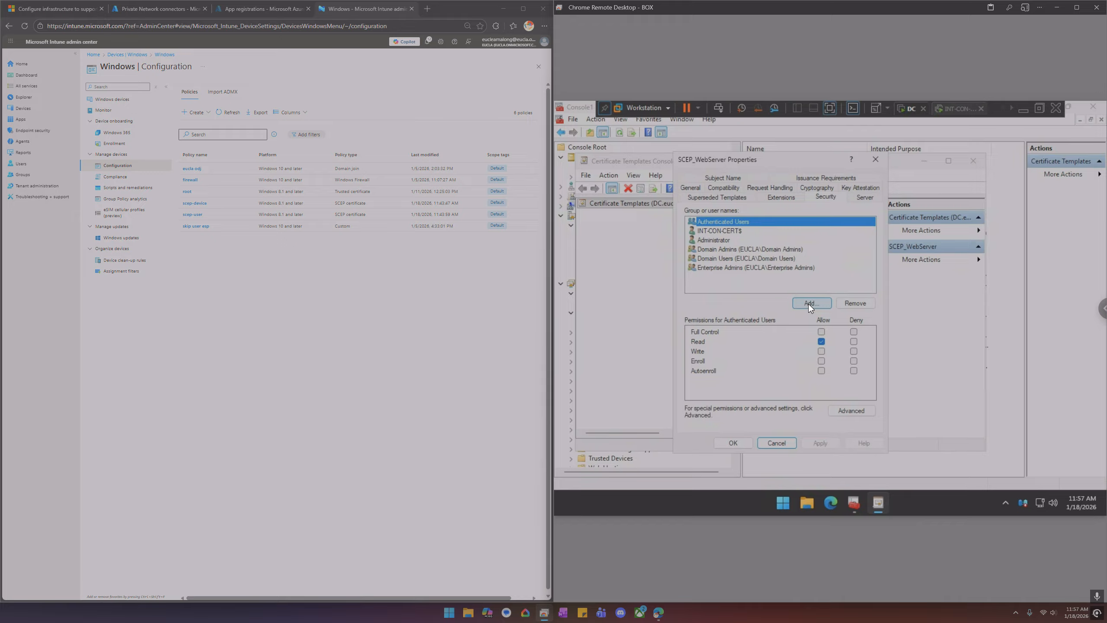
left_click(732, 230)
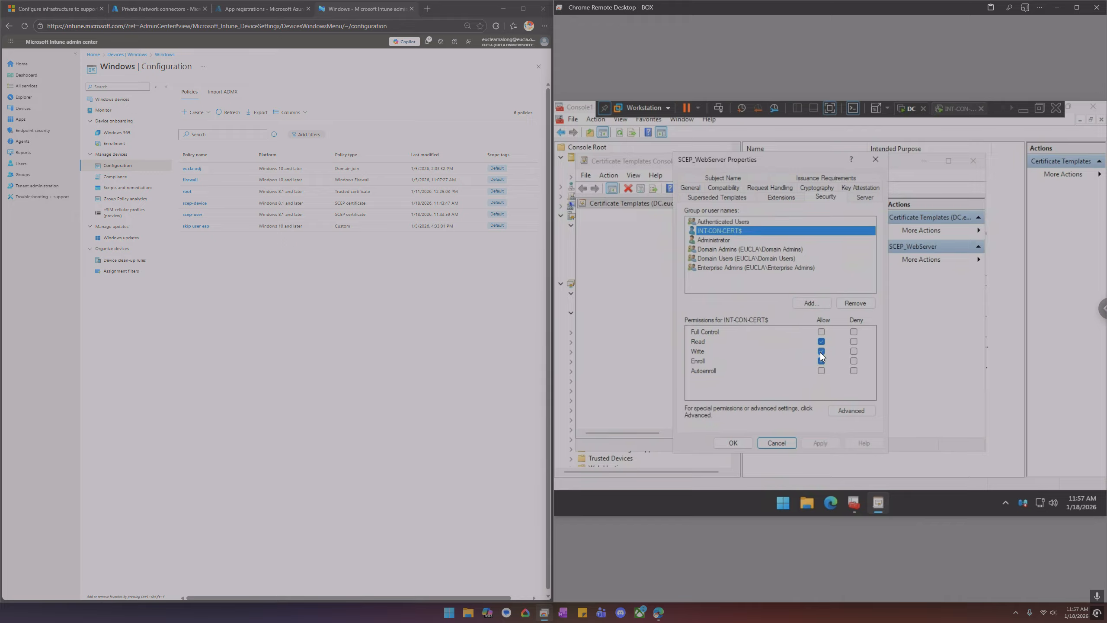
Add the INT-CON-CERT-2 computer to the SCEP_WebServer template's security with Enroll permission and save the template
left_click(812, 303)
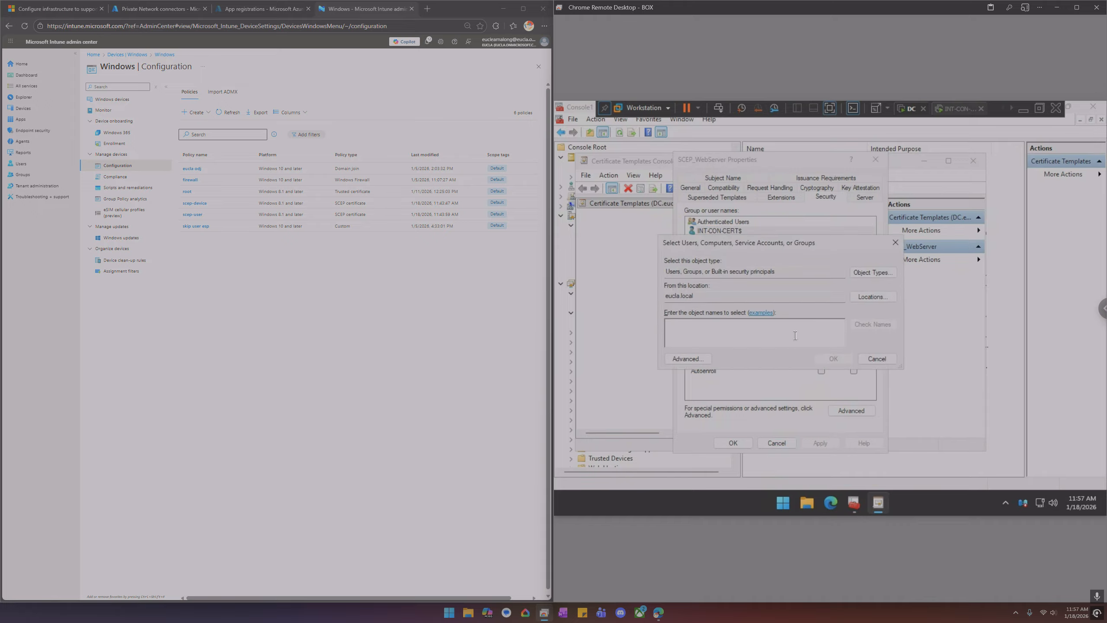
type("I")
left_click(875, 275)
left_click(660, 297)
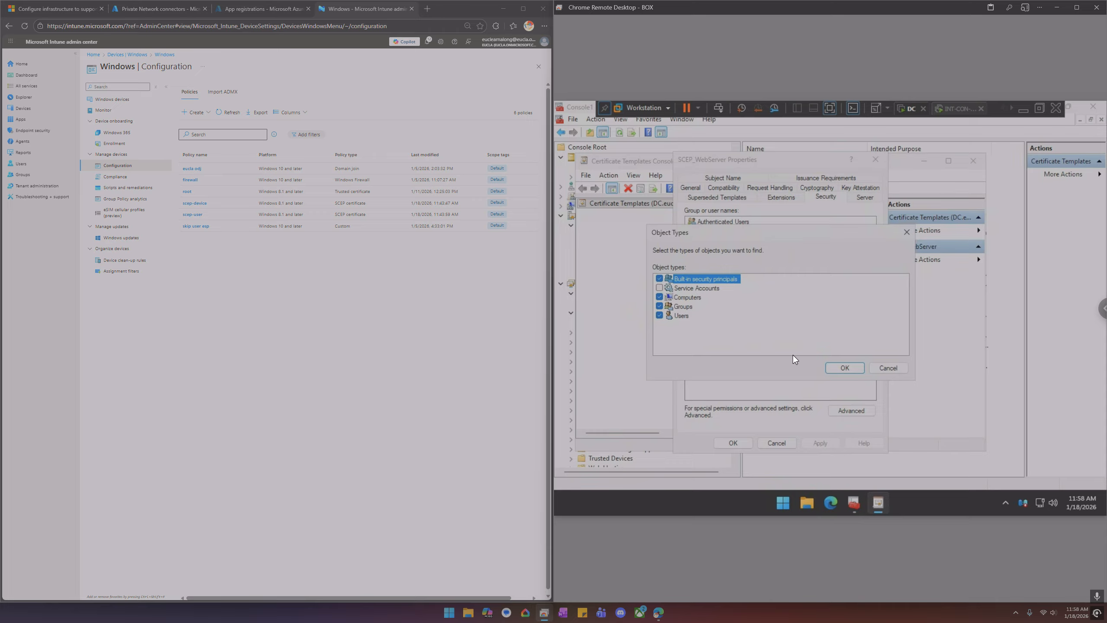
left_click(840, 369)
left_click(871, 324)
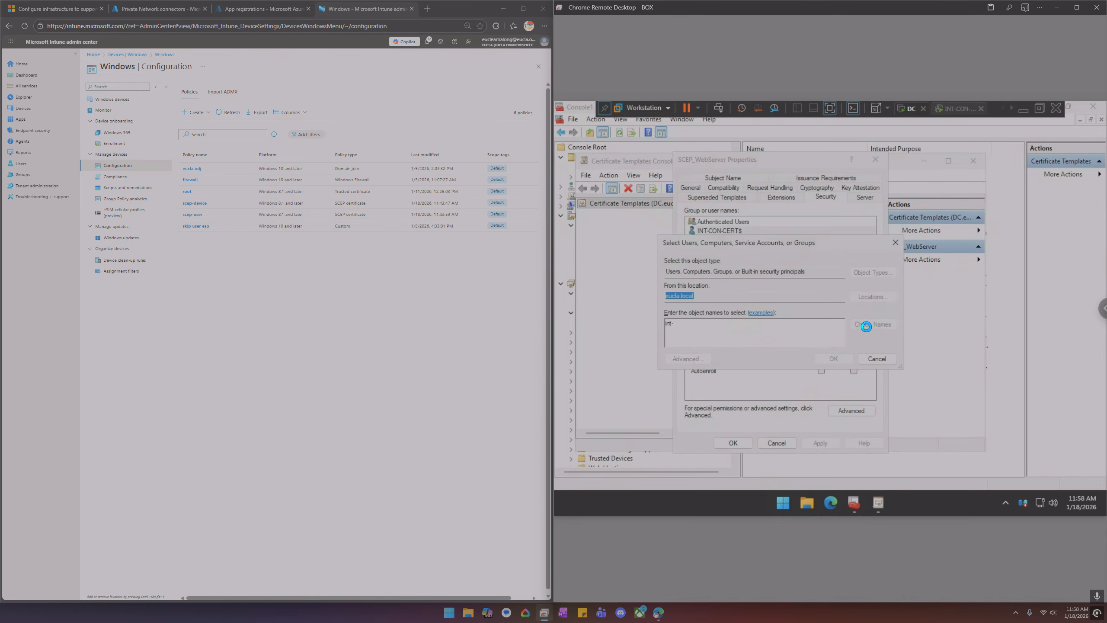
left_click_drag(705, 271, 734, 272)
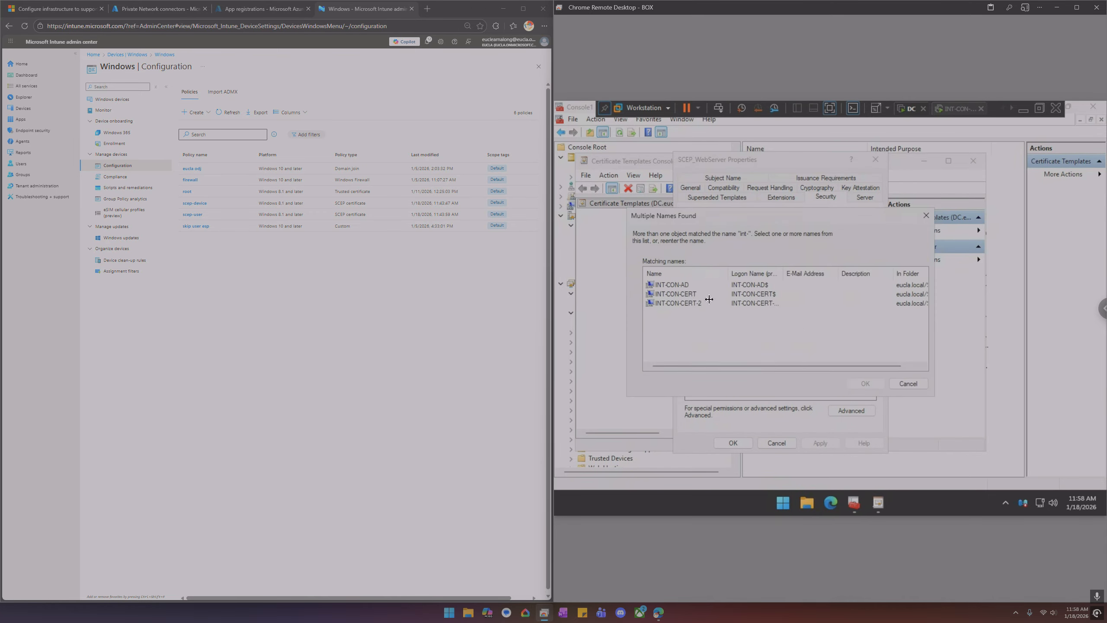
left_click(697, 303)
left_click(865, 383)
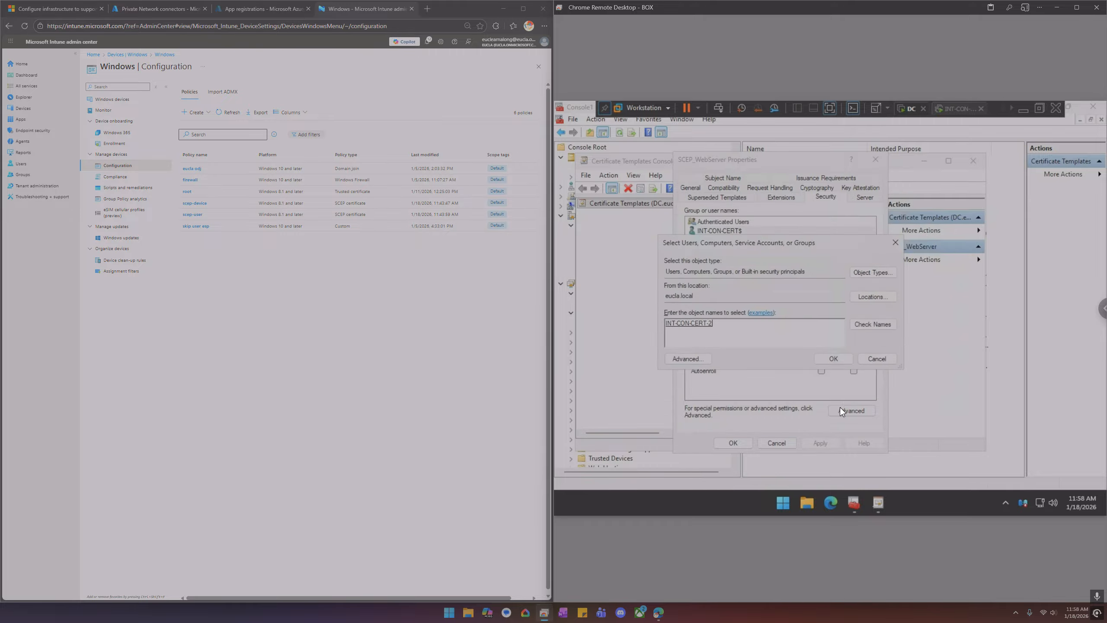
left_click(830, 359)
left_click(822, 354)
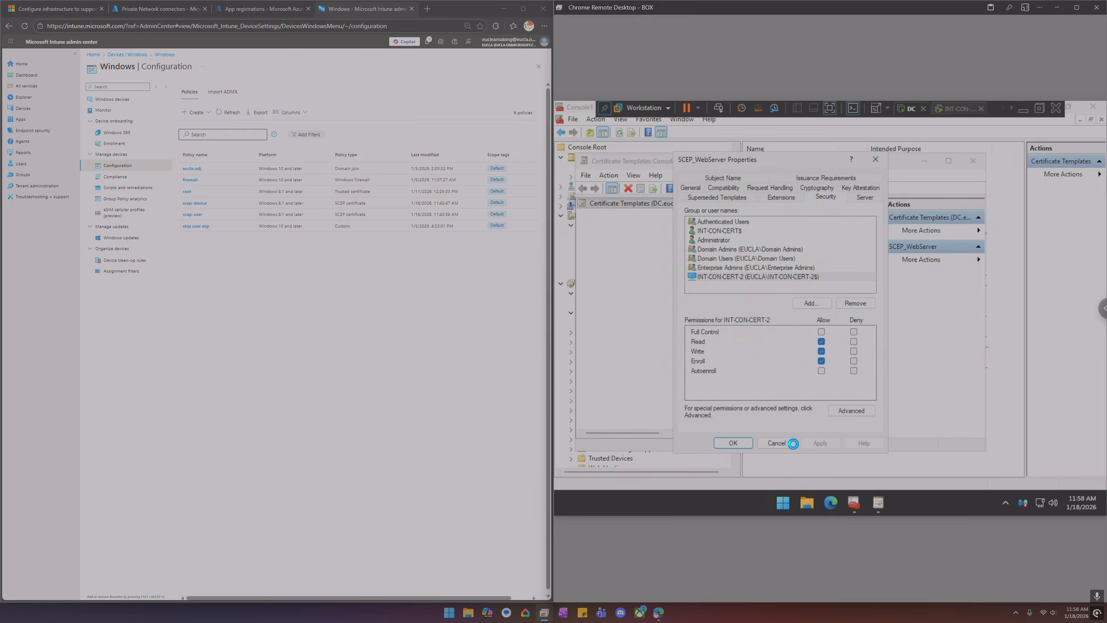
left_click(739, 441)
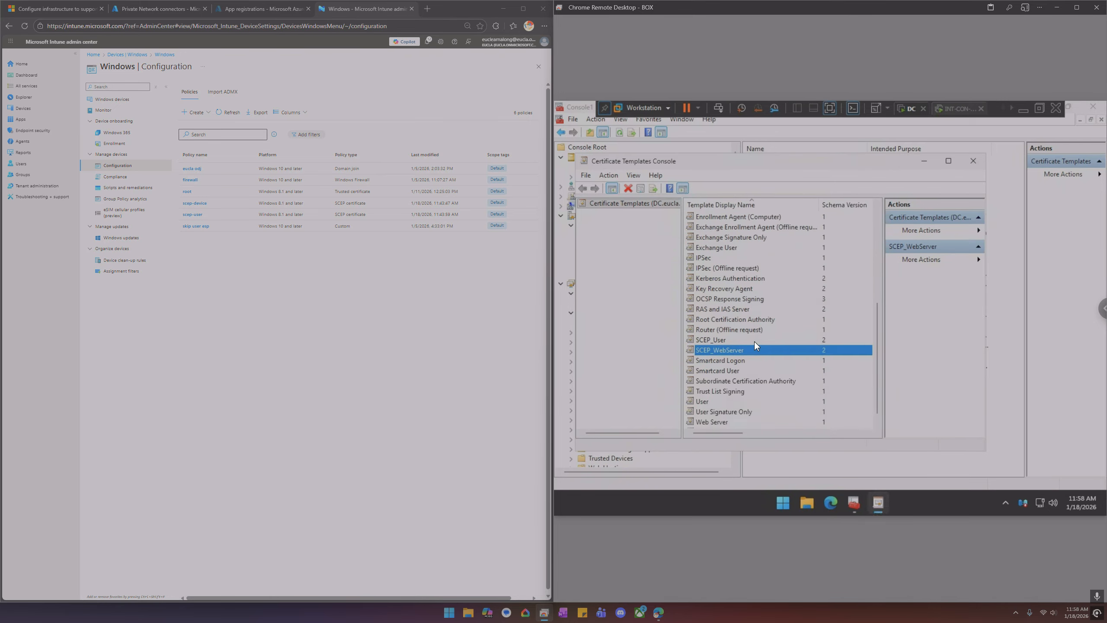
Back on the NDES server, request a new certificate using the SCEP_WebServer template and open its certificate properties
left_click(1011, 109)
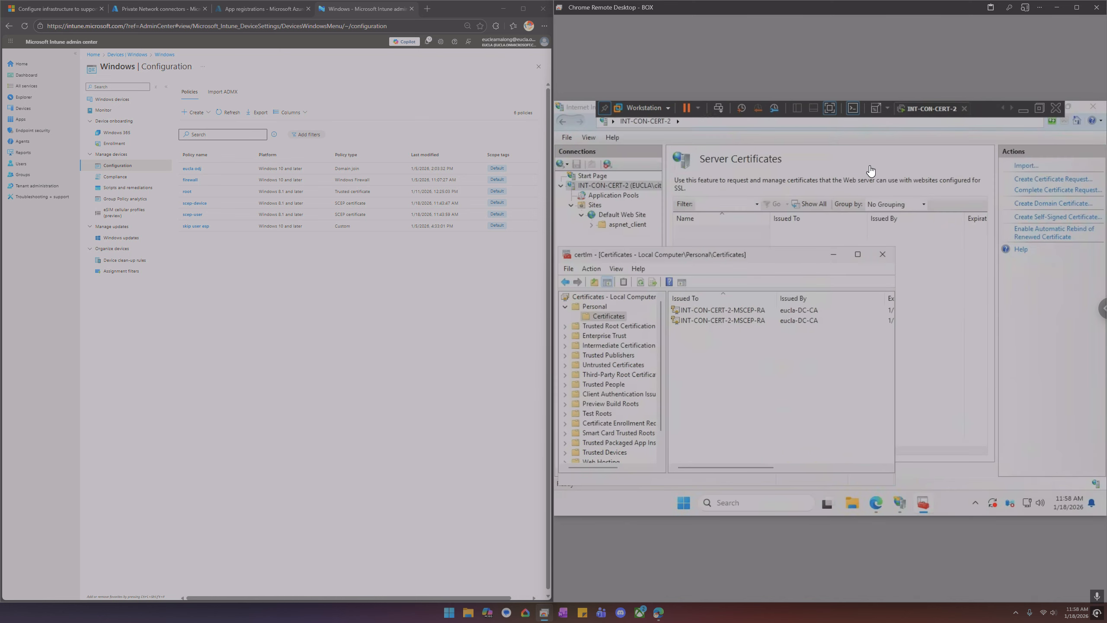
right_click(732, 333)
mouse_move(761, 341)
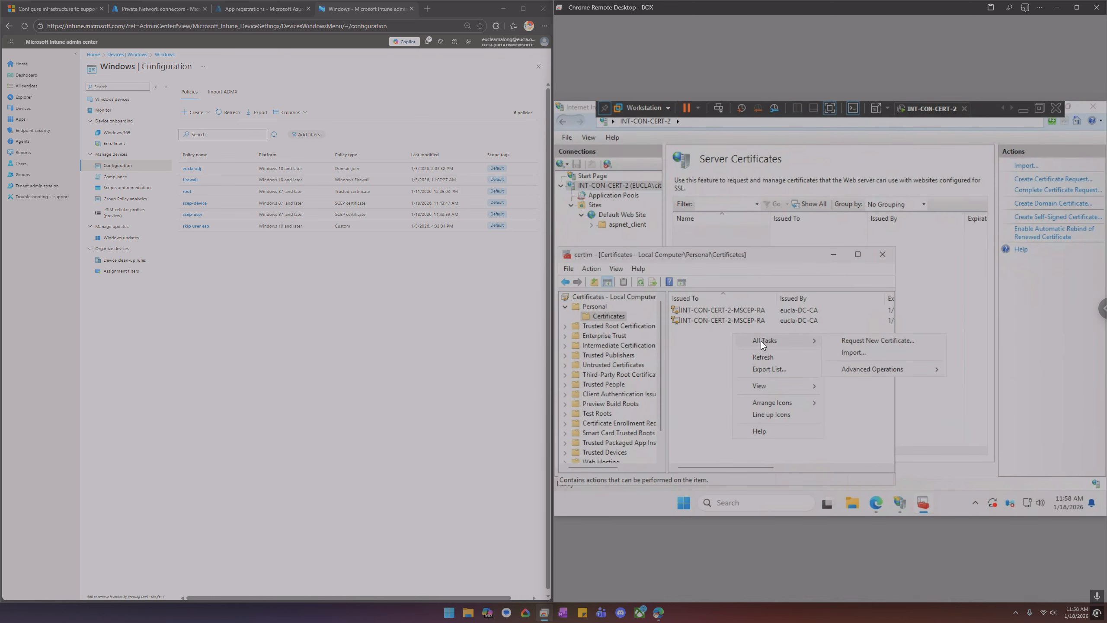
left_click(852, 341)
left_click(830, 474)
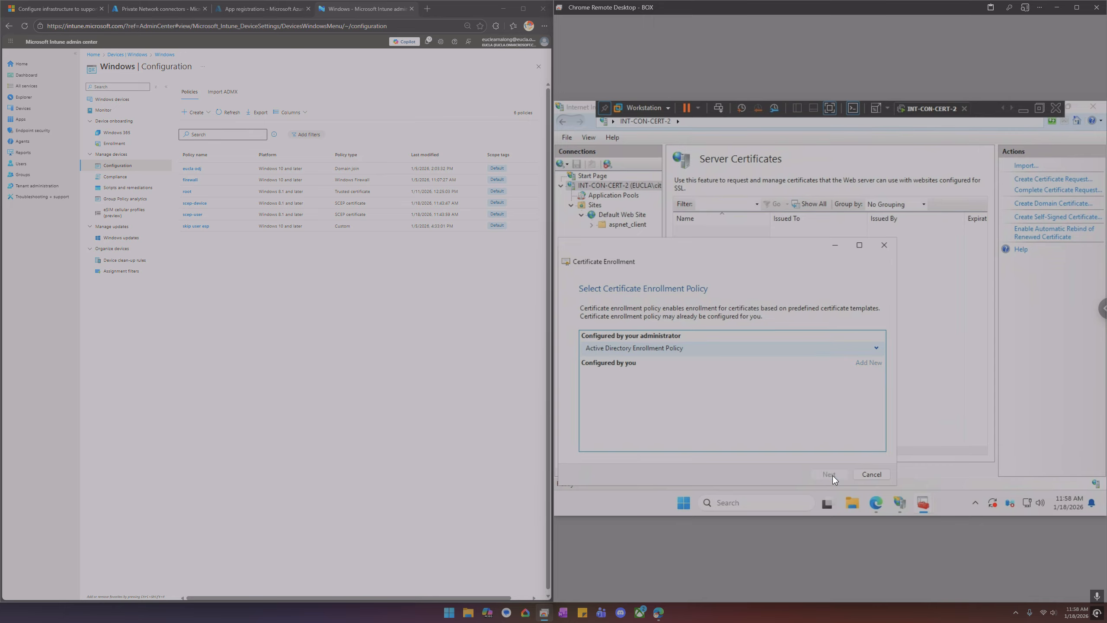
left_click(831, 475)
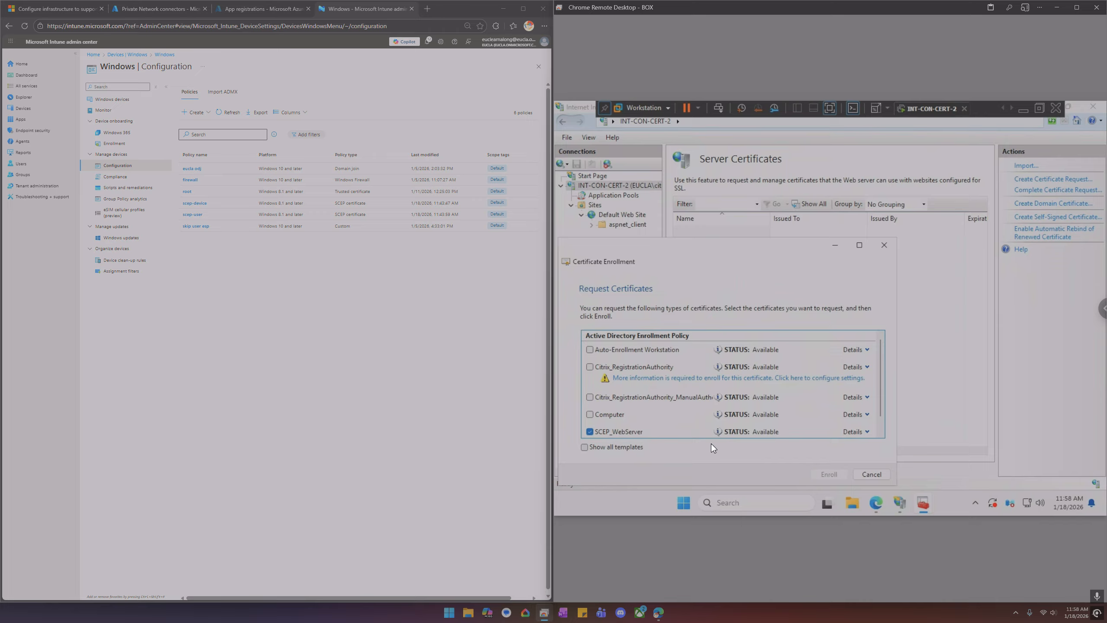
left_click(743, 425)
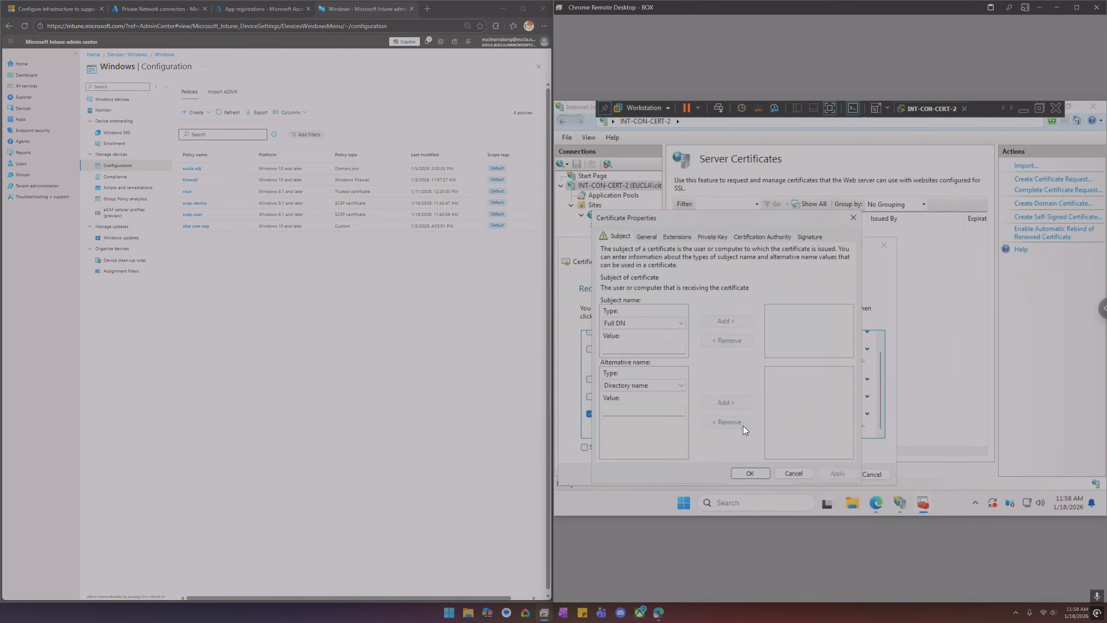
Set the alternative name type to DNS and add the subject common name int-con-cert-2
left_click(647, 383)
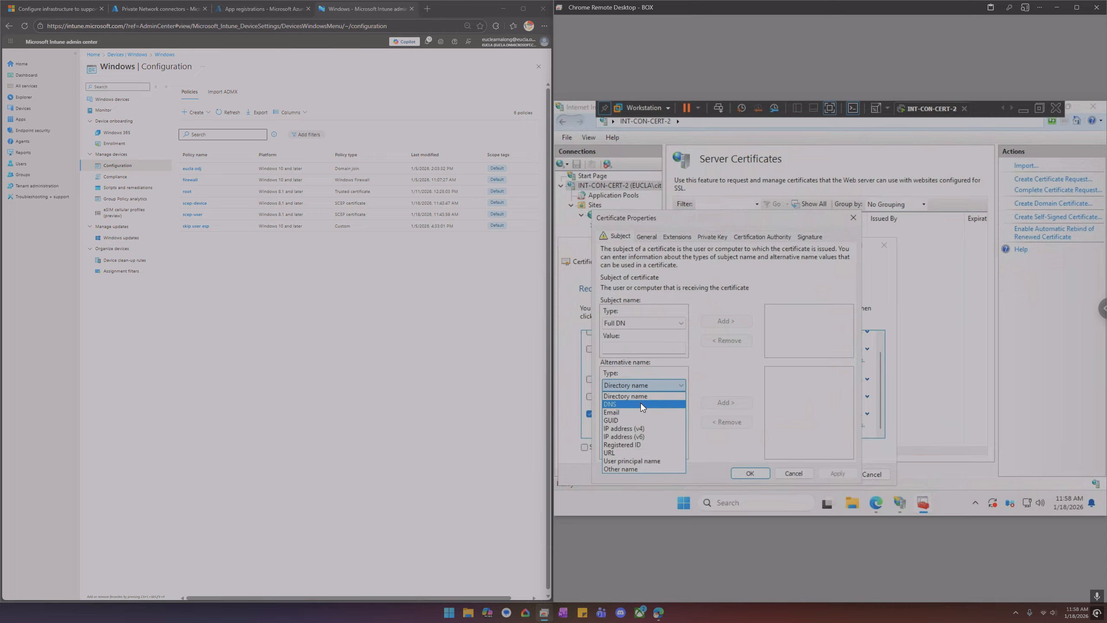
left_click(640, 404)
left_click(636, 323)
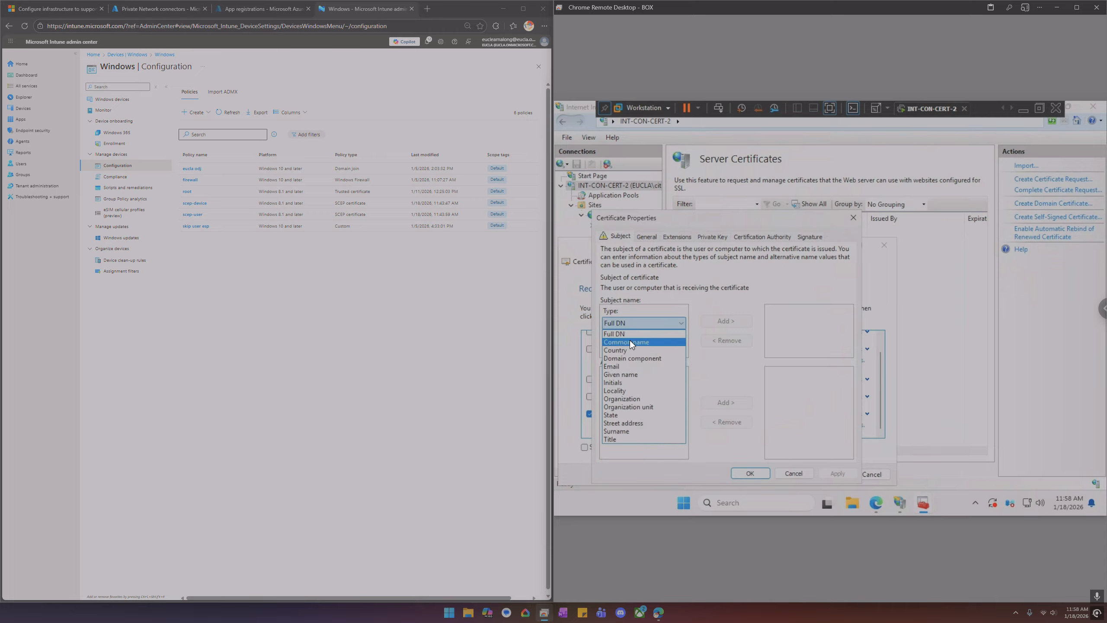
left_click(630, 341)
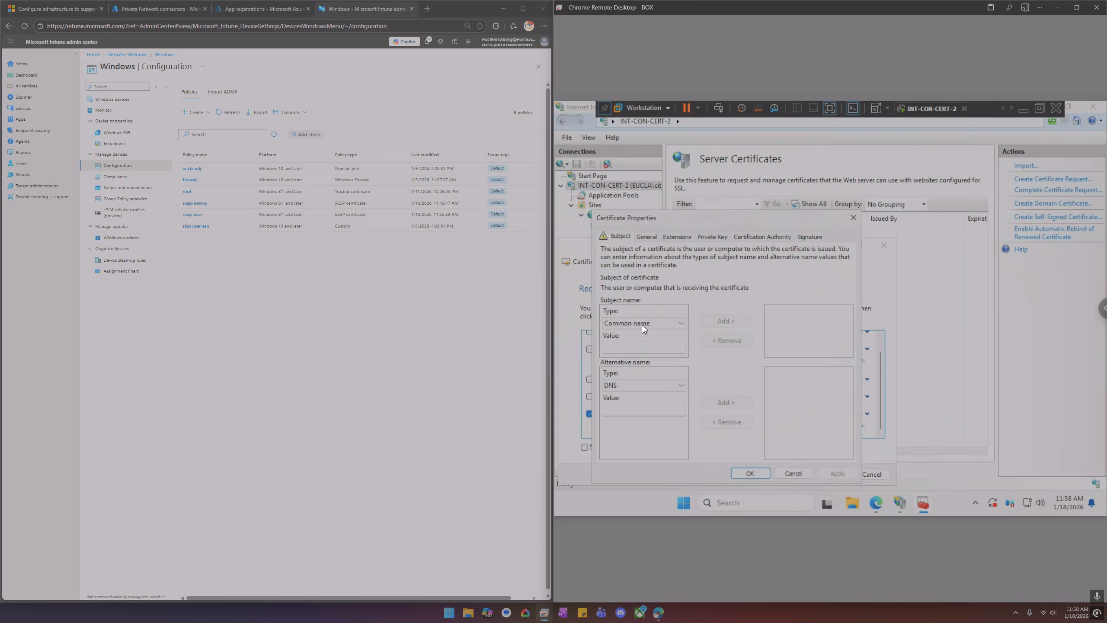
left_click(642, 324)
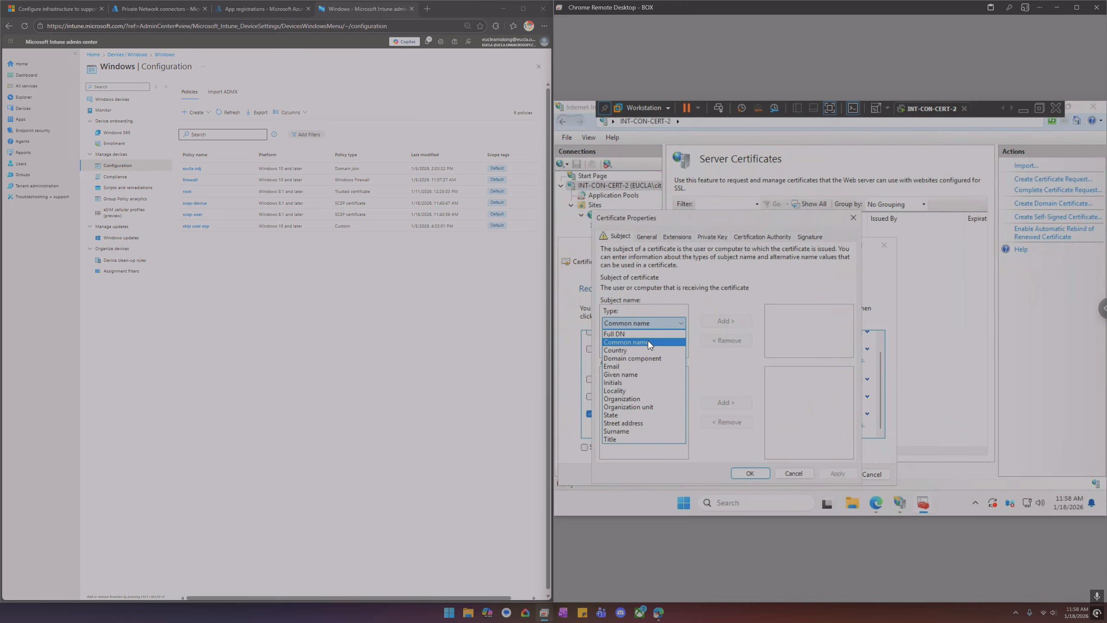
left_click(648, 341)
left_click(654, 323)
left_click(657, 343)
left_click(656, 347)
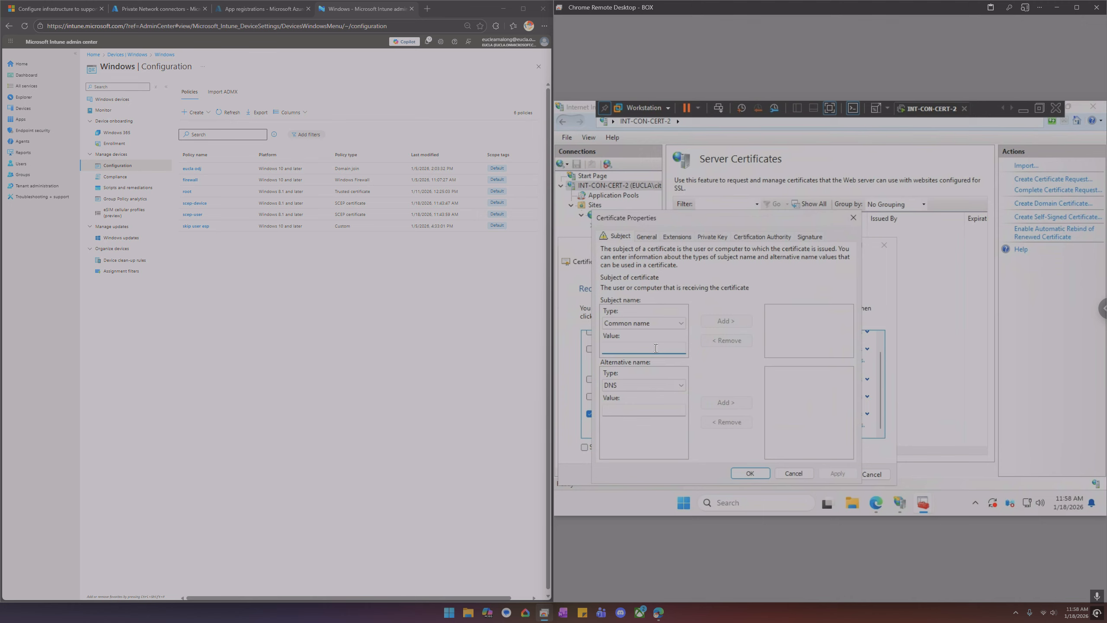
type("int-con-cert-2")
double_click(643, 346)
key("ctrl+c")
left_click(658, 350)
left_click(713, 323)
Add a second subject common name int-con-cert-2.eucla.local
left_click(648, 347)
key("ctrl+v")
type(".eucla.local")
key("ctrl+a")
key("ctrl+c")
left_click(731, 321)
Add the DNS alternative name int-con-cert-2.eucla.local
left_click(638, 410)
key("ctrl+v")
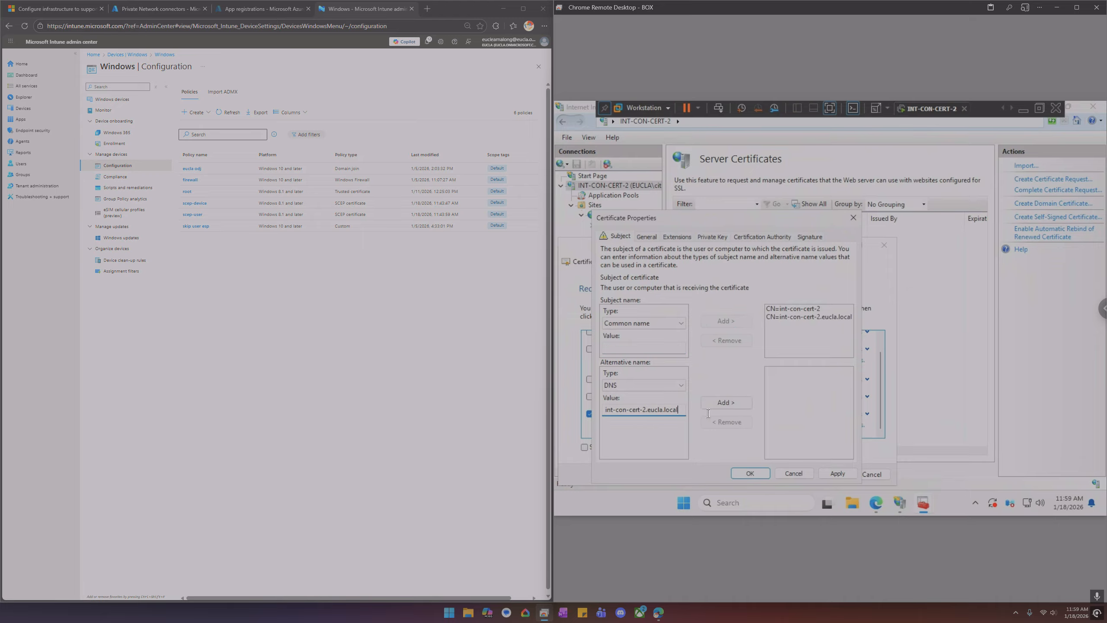
left_click(725, 401)
left_click(673, 324)
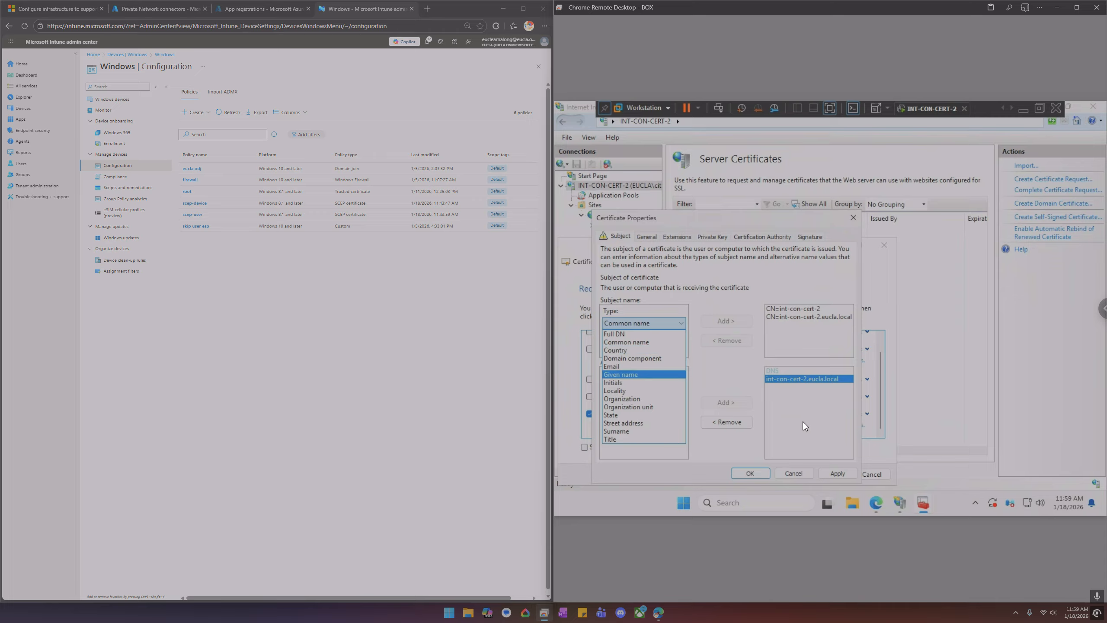
Set the certificate's friendly name to int-con-cert-2.eucla.local
left_click(646, 237)
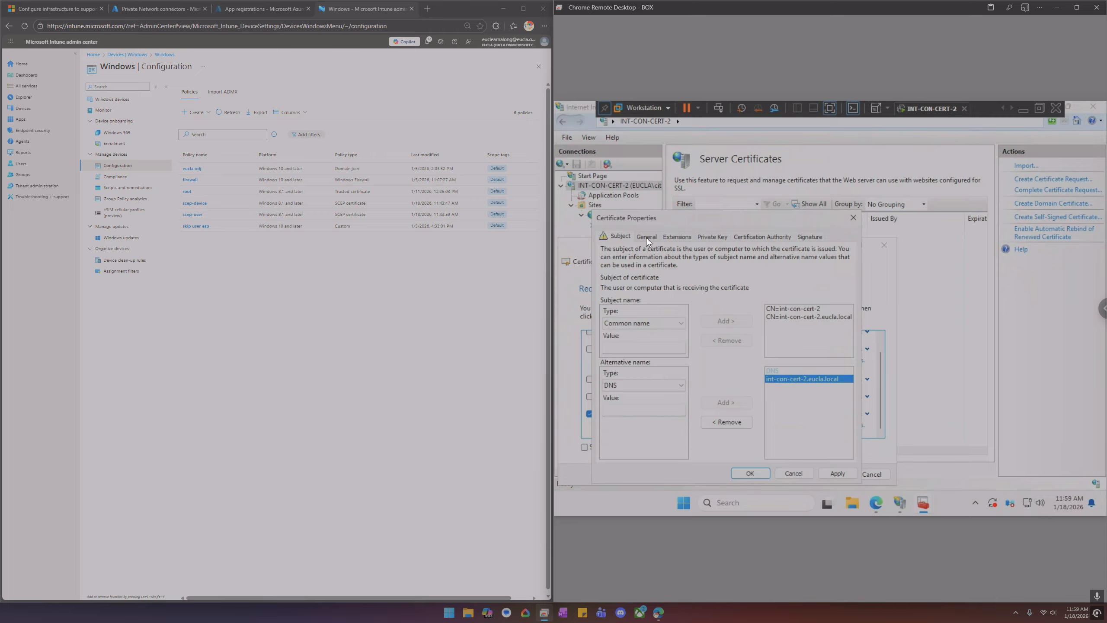
left_click(646, 237)
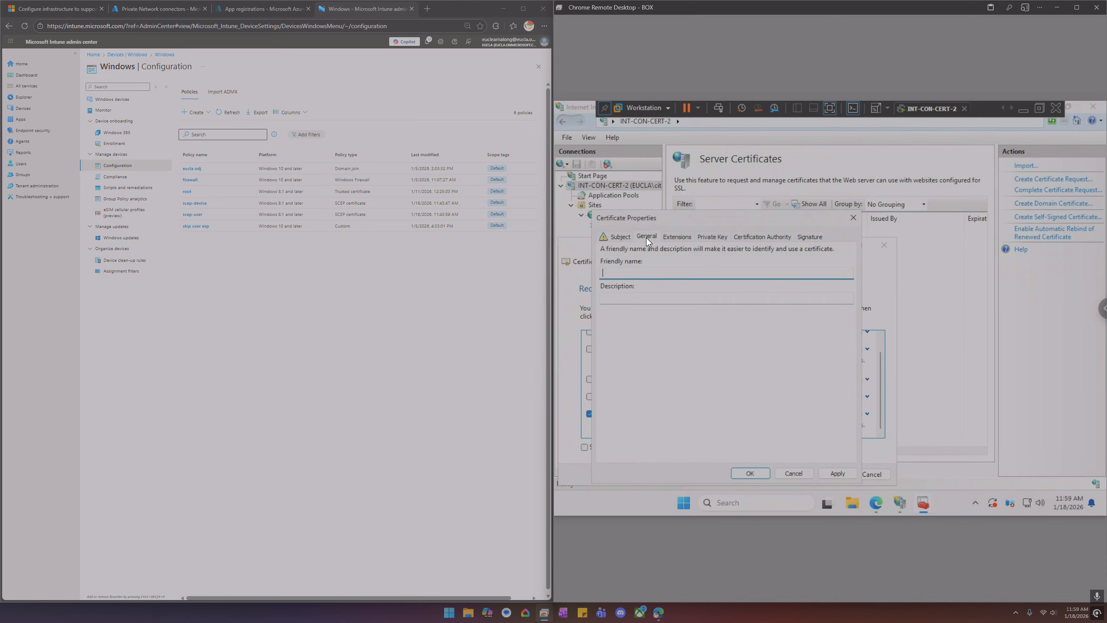
key("ctrl+v")
Review the Extensions, Private Key, Certification Authority and Signature settings of the certificate request
left_click(683, 237)
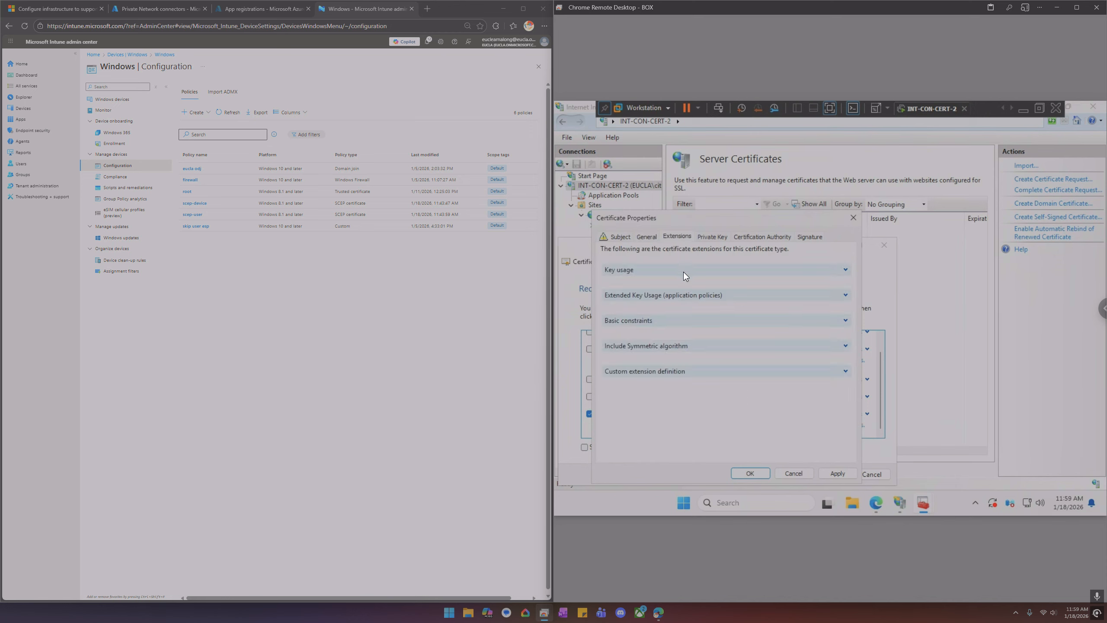
left_click(711, 236)
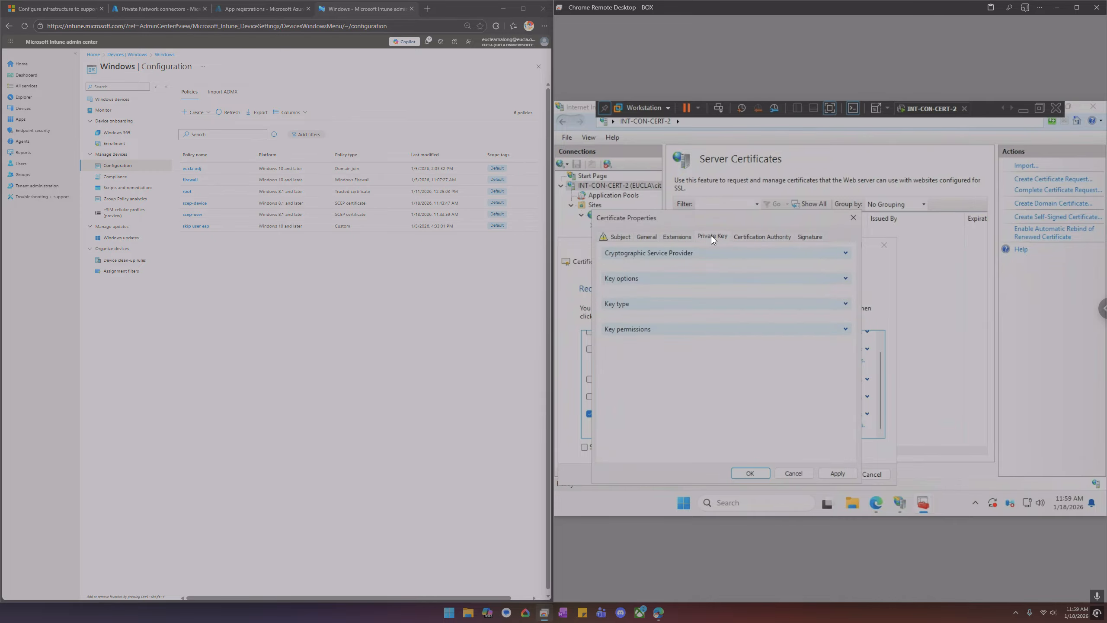
left_click(761, 235)
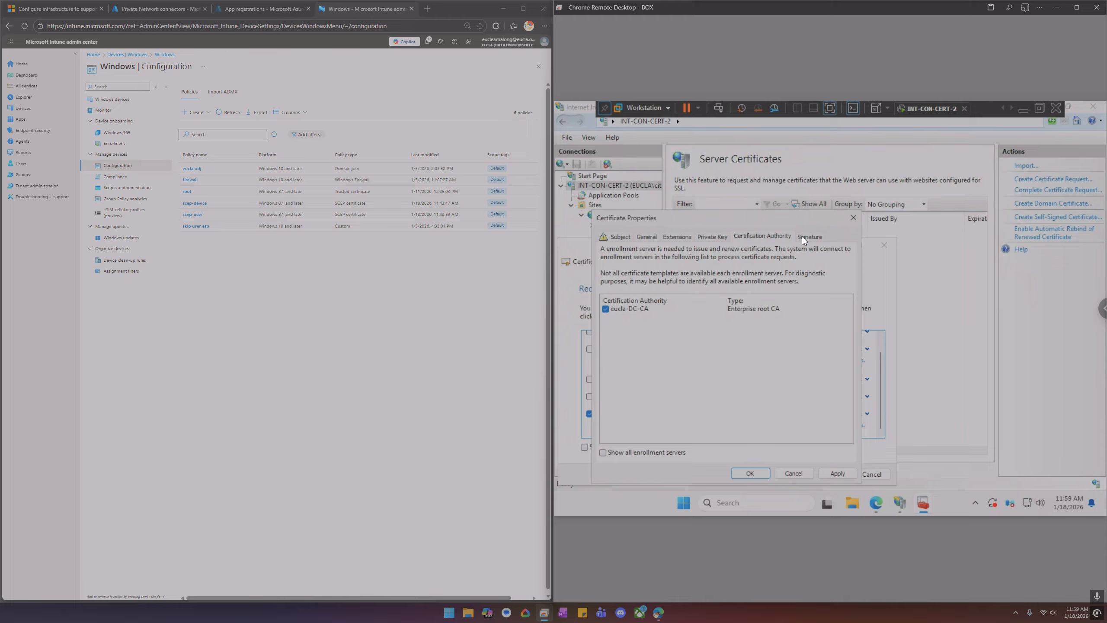
left_click(812, 236)
left_click(763, 236)
left_click(717, 237)
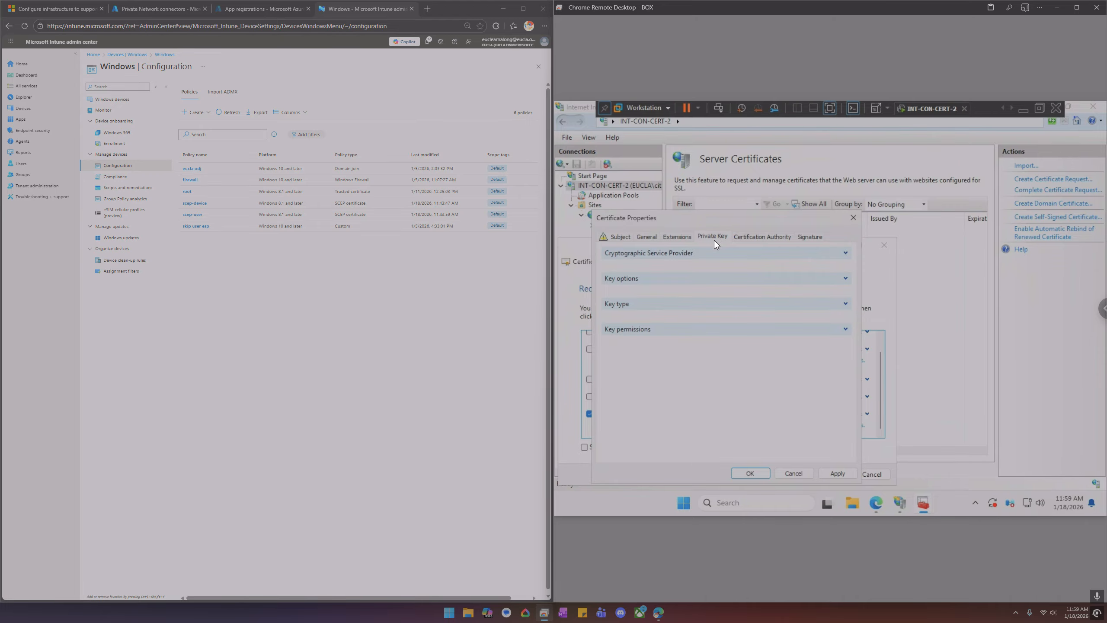
left_click(845, 329)
left_click(845, 329)
left_click(845, 304)
left_click(846, 303)
left_click(846, 278)
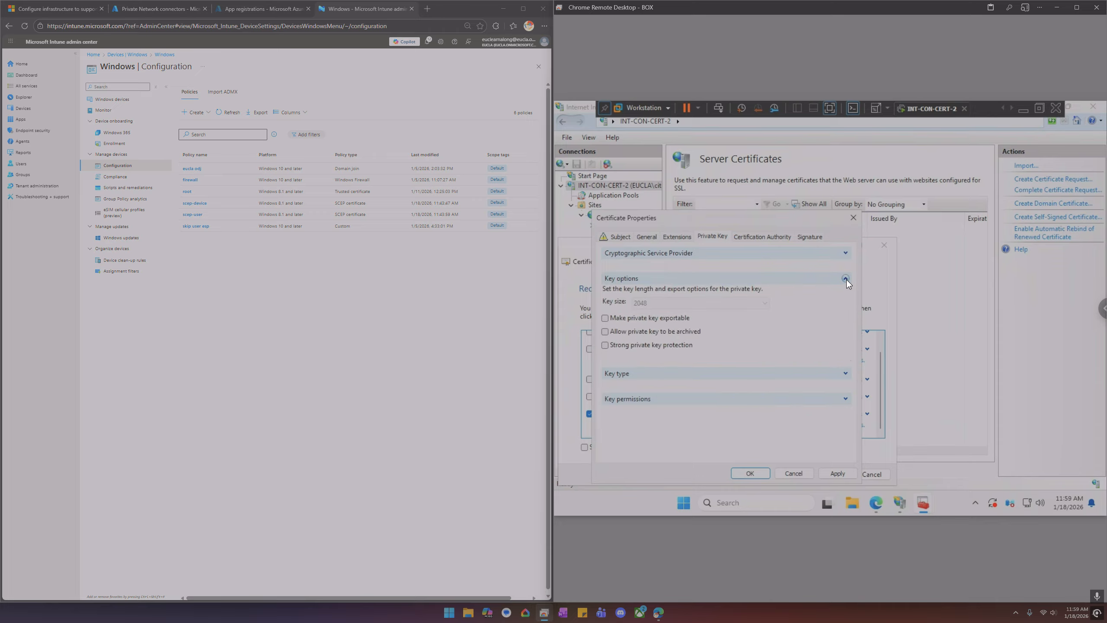
left_click(845, 278)
left_click(845, 253)
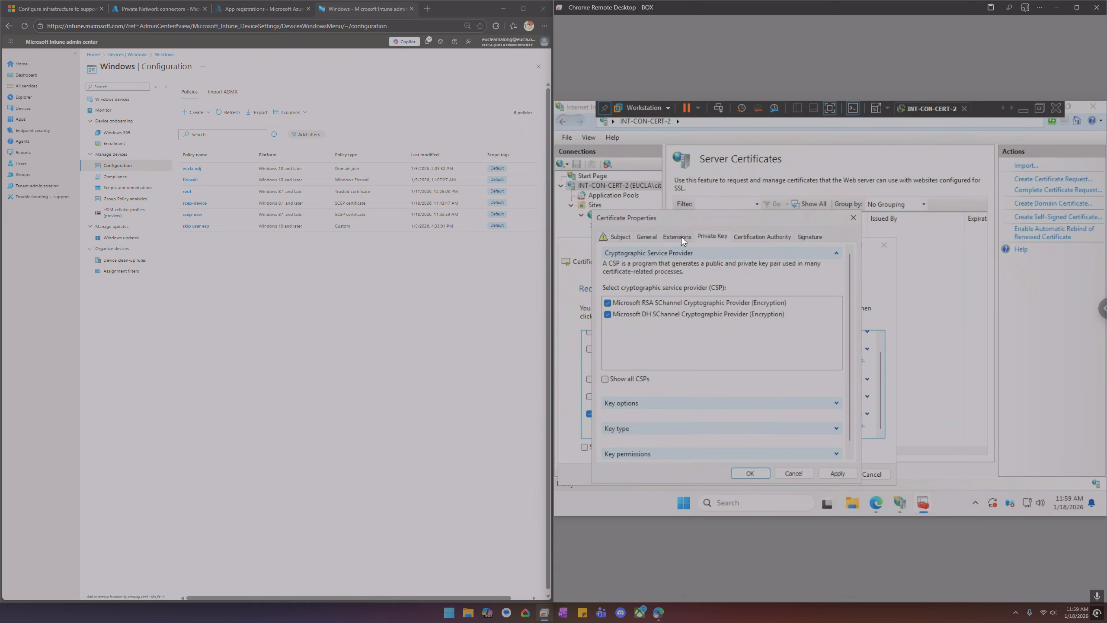
left_click(679, 237)
left_click(846, 269)
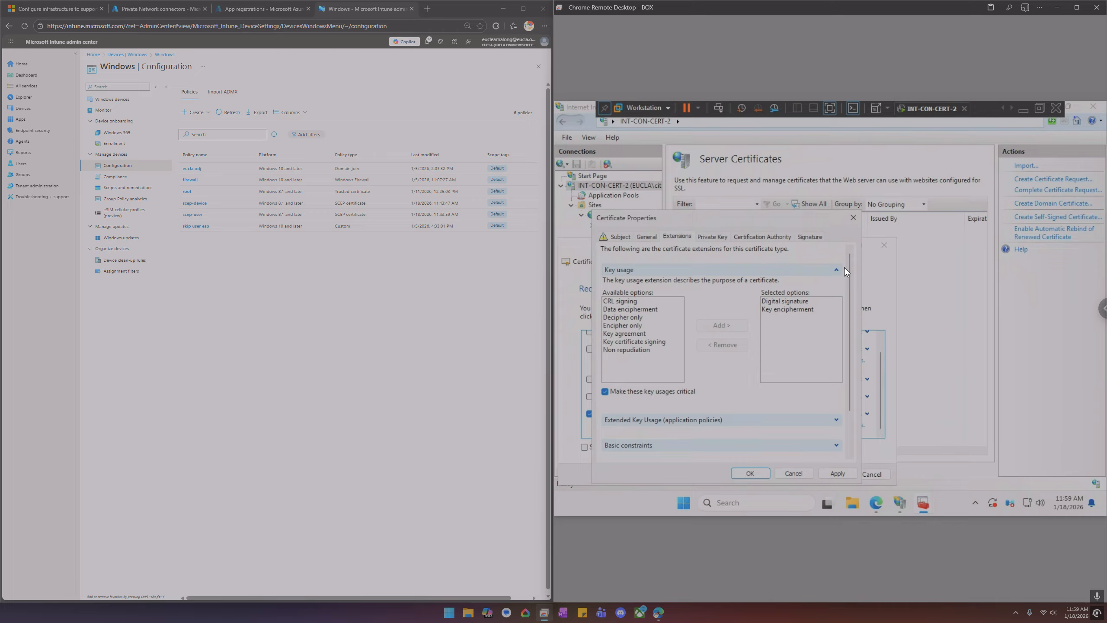
left_click(837, 269)
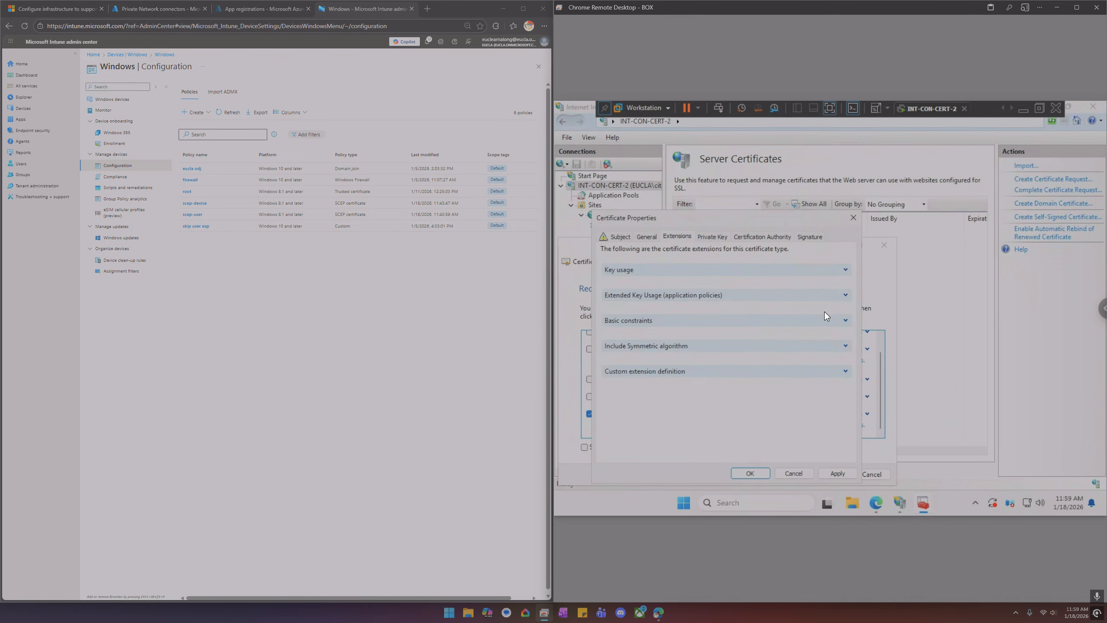
left_click(647, 236)
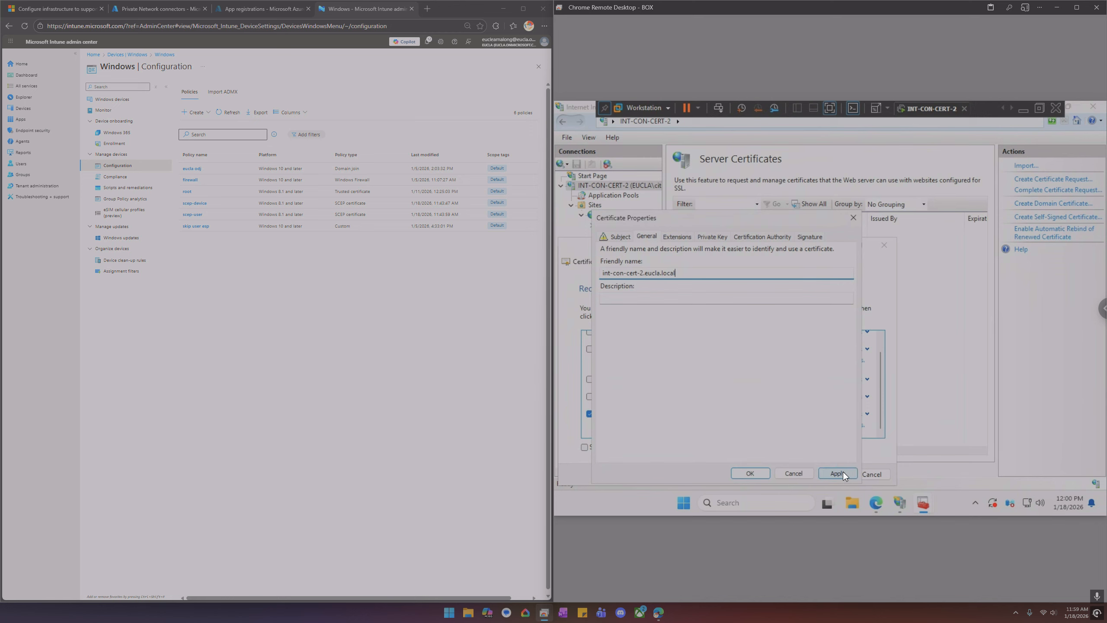
Confirm the certificate properties and enroll the SCEP_WebServer certificate, then finish the enrollment wizard
left_click(619, 238)
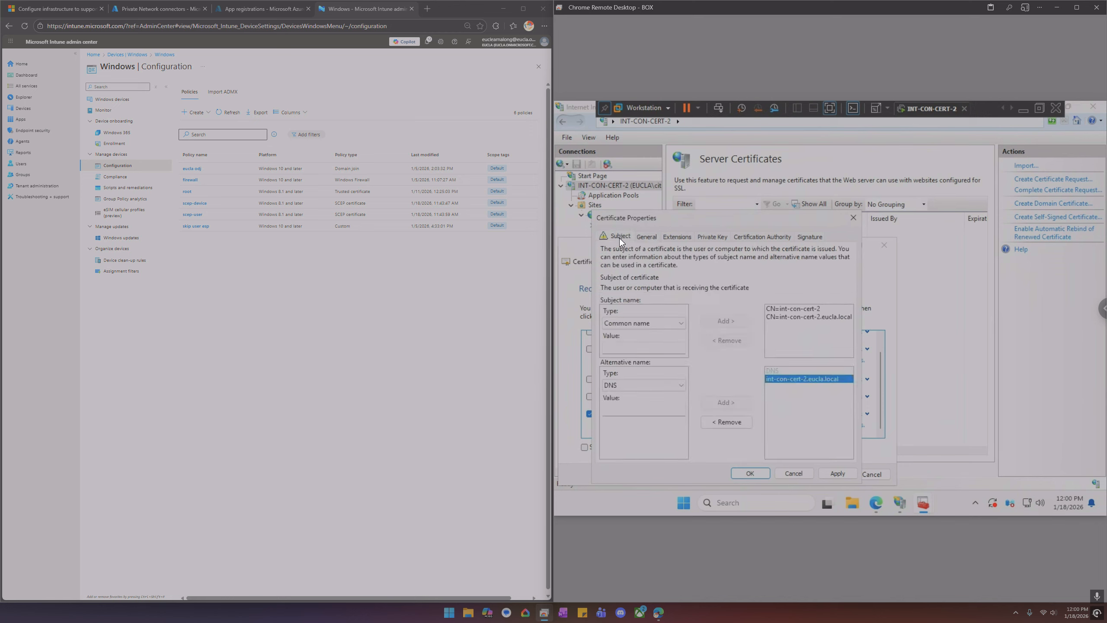
left_click(751, 473)
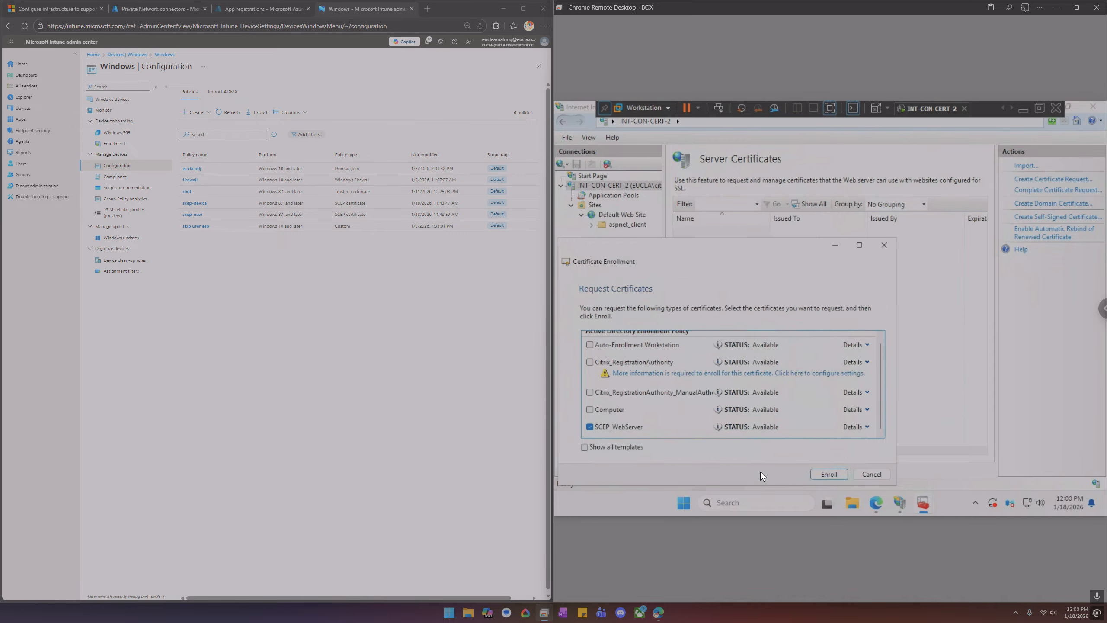
left_click(826, 474)
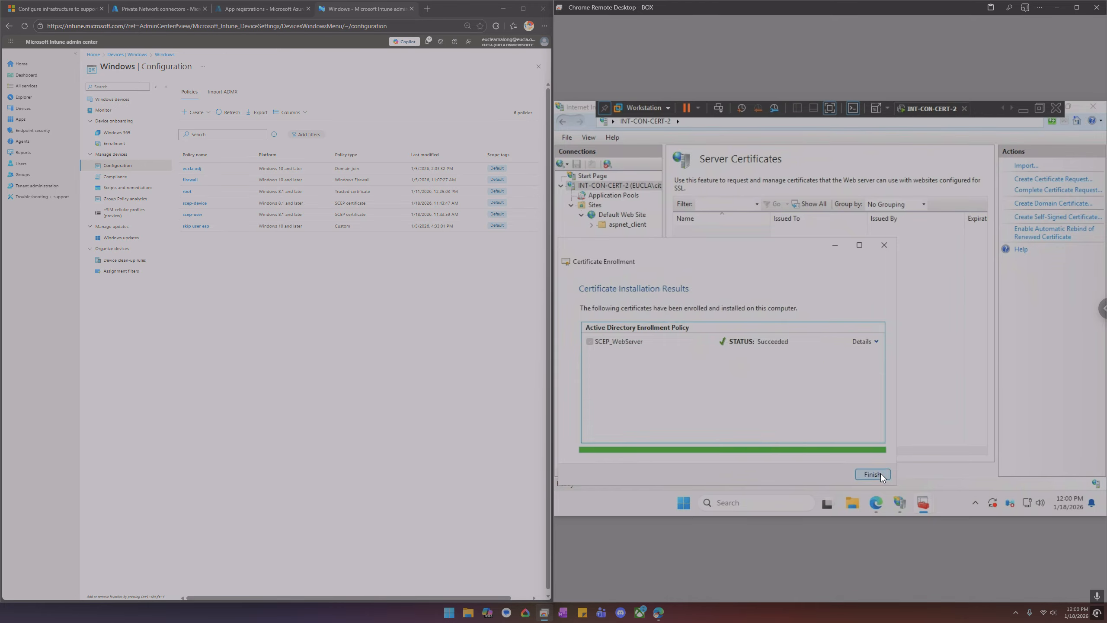
left_click(880, 473)
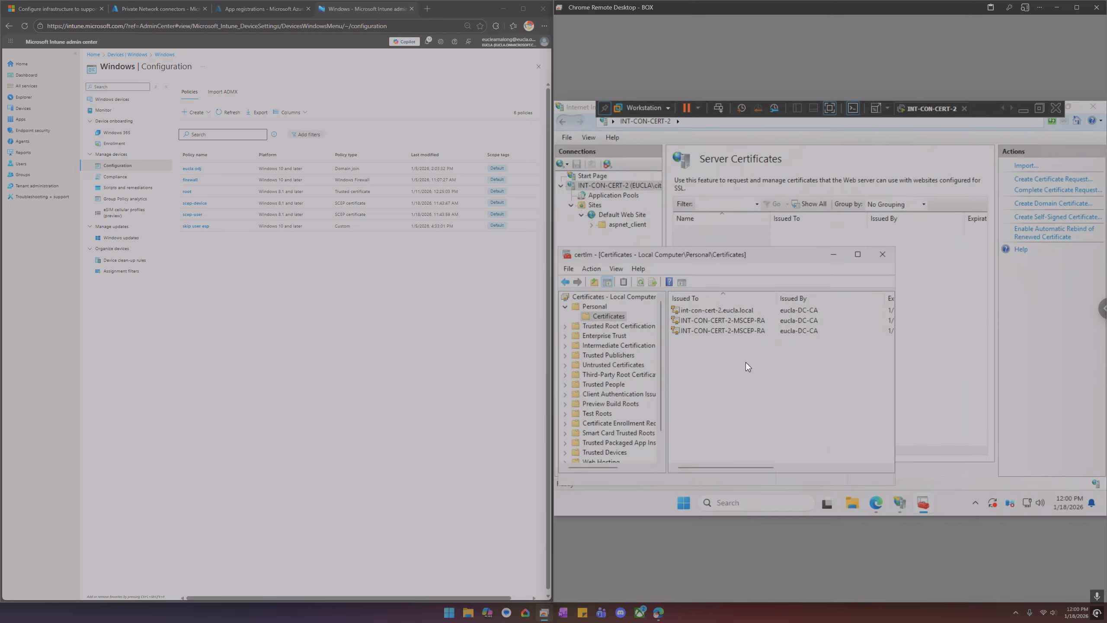
Add an https binding on port 443 to Default Web Site using the int-con-cert-2.eucla.local SSL certificate
right_click(635, 214)
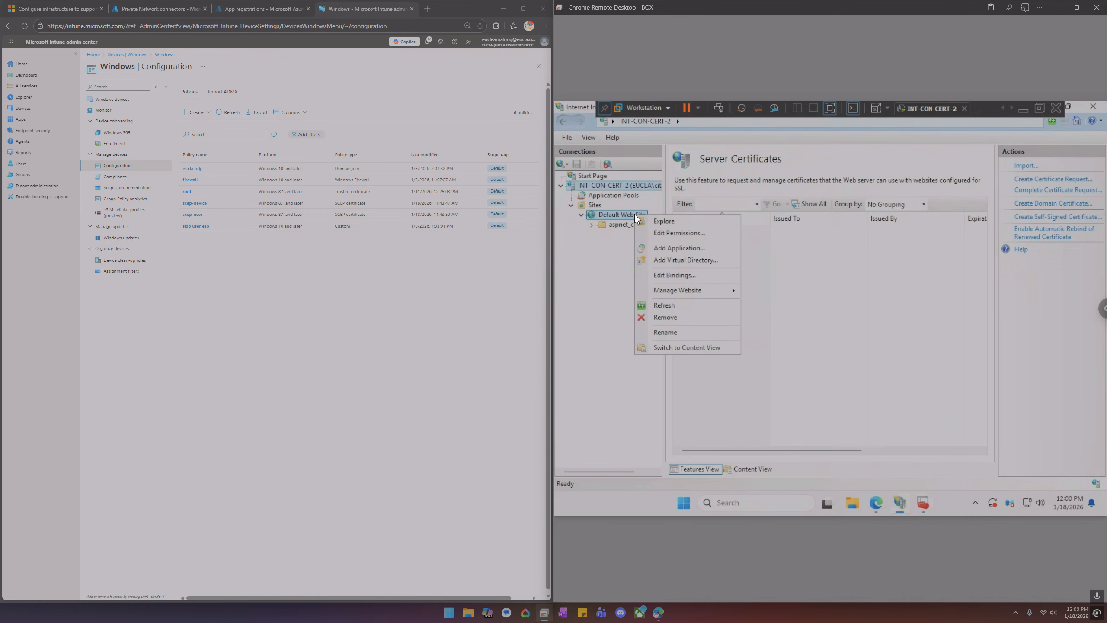
left_click(674, 275)
left_click(744, 234)
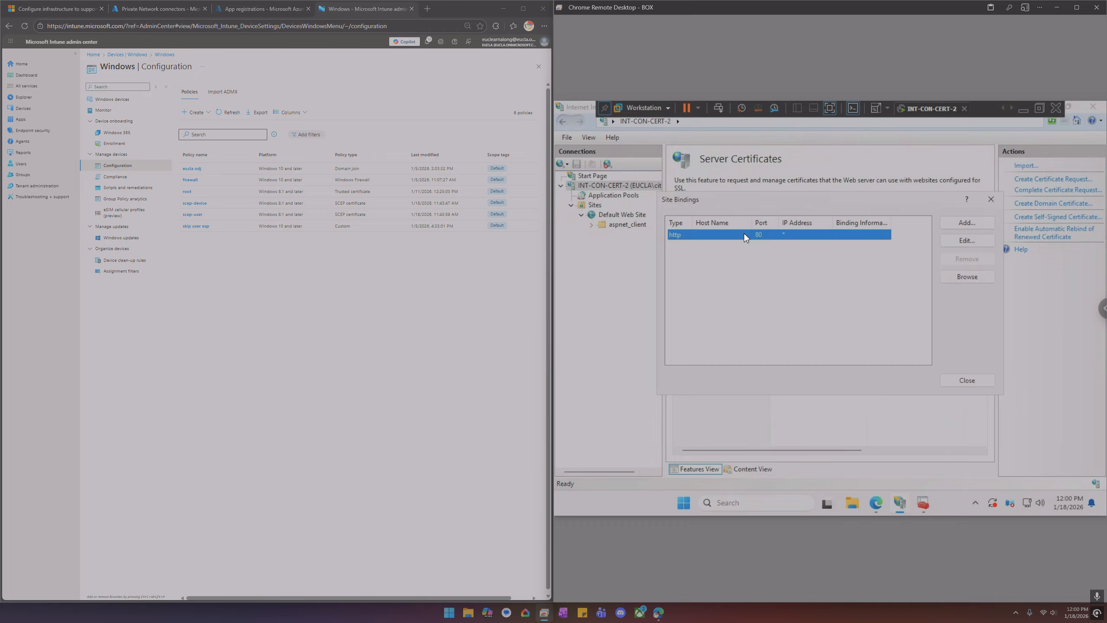
left_click(953, 223)
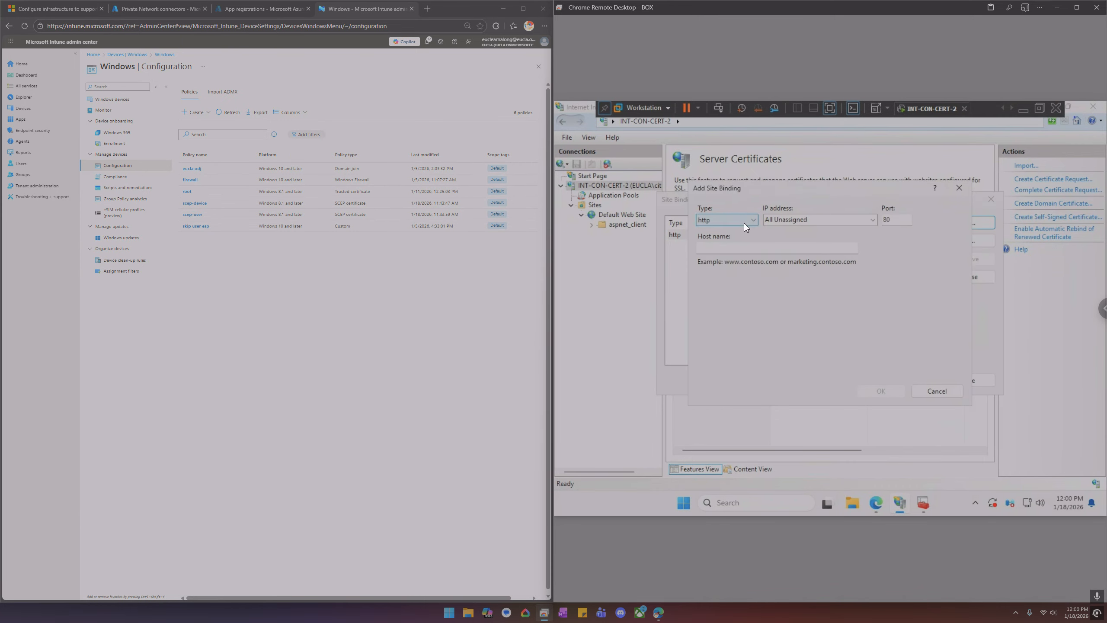
left_click(744, 223)
left_click(735, 239)
left_click(764, 362)
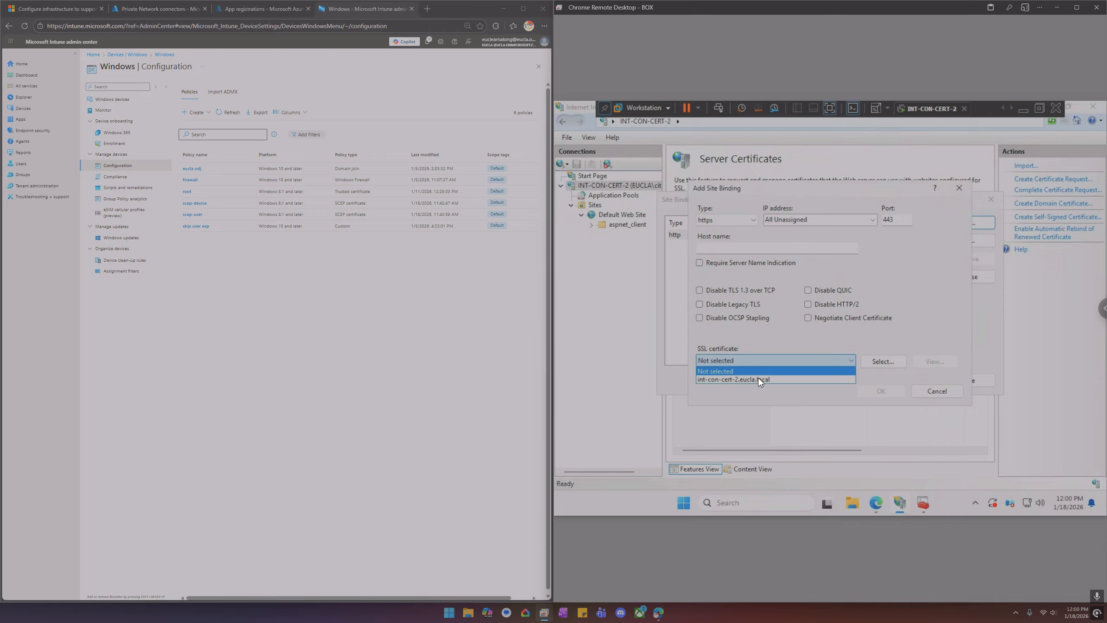
left_click(759, 379)
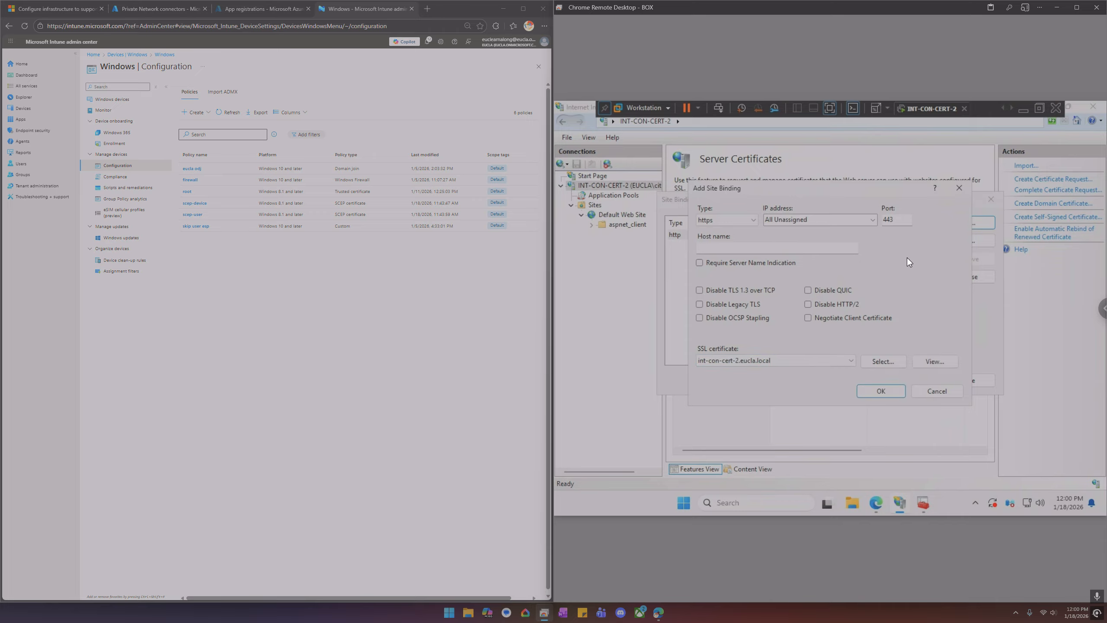
left_click(880, 391)
Remove the http port 80 binding from Default Web Site and close the bindings dialog
left_click(794, 235)
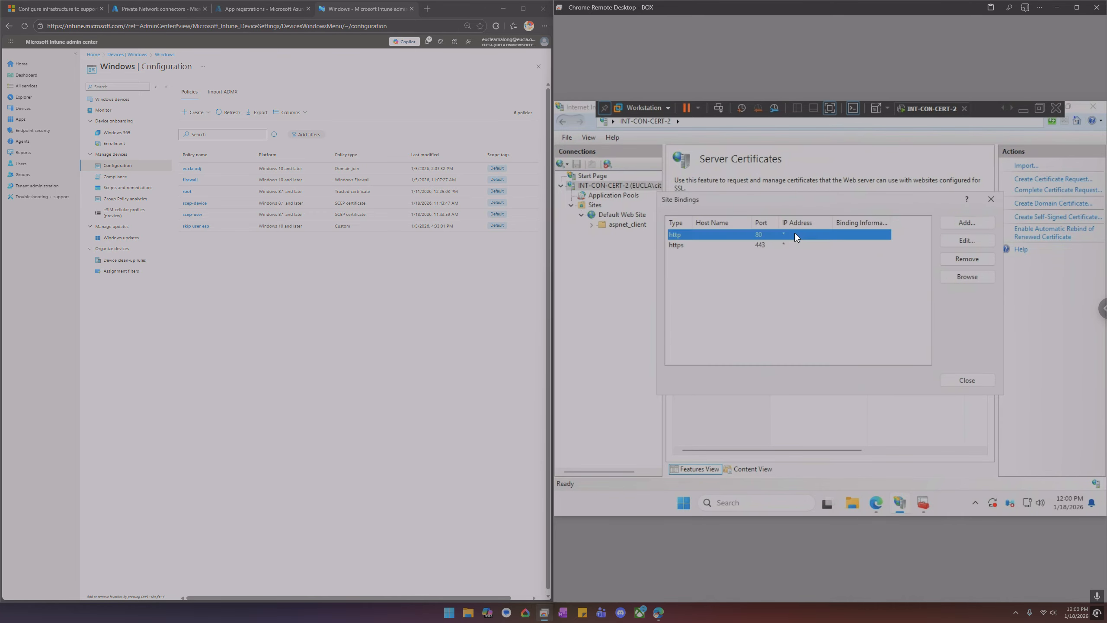
left_click(961, 257)
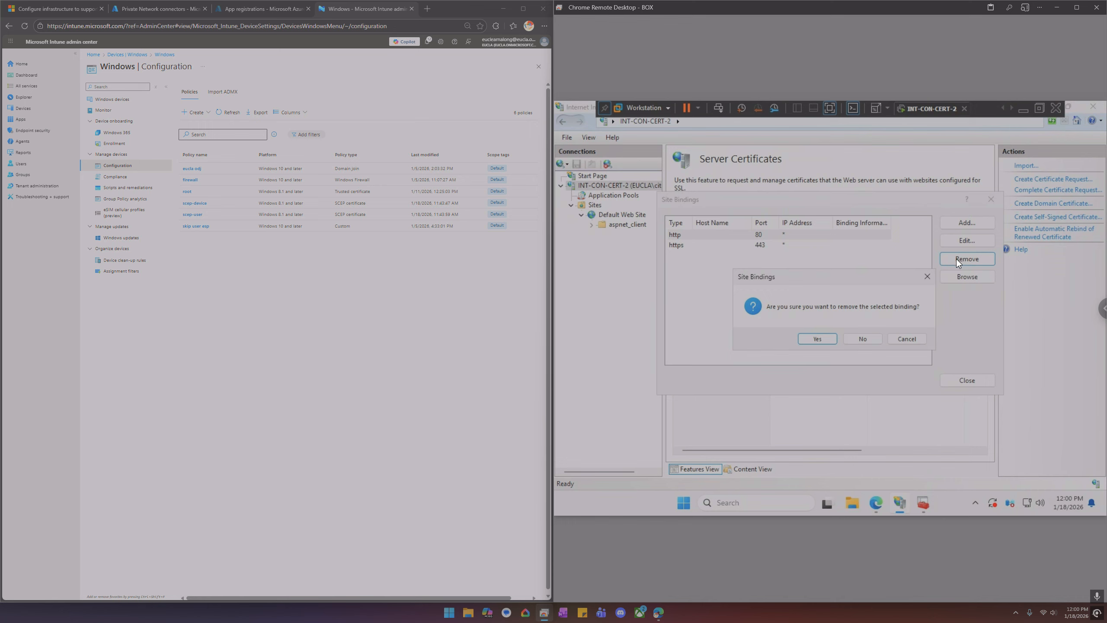
left_click(828, 336)
left_click(957, 381)
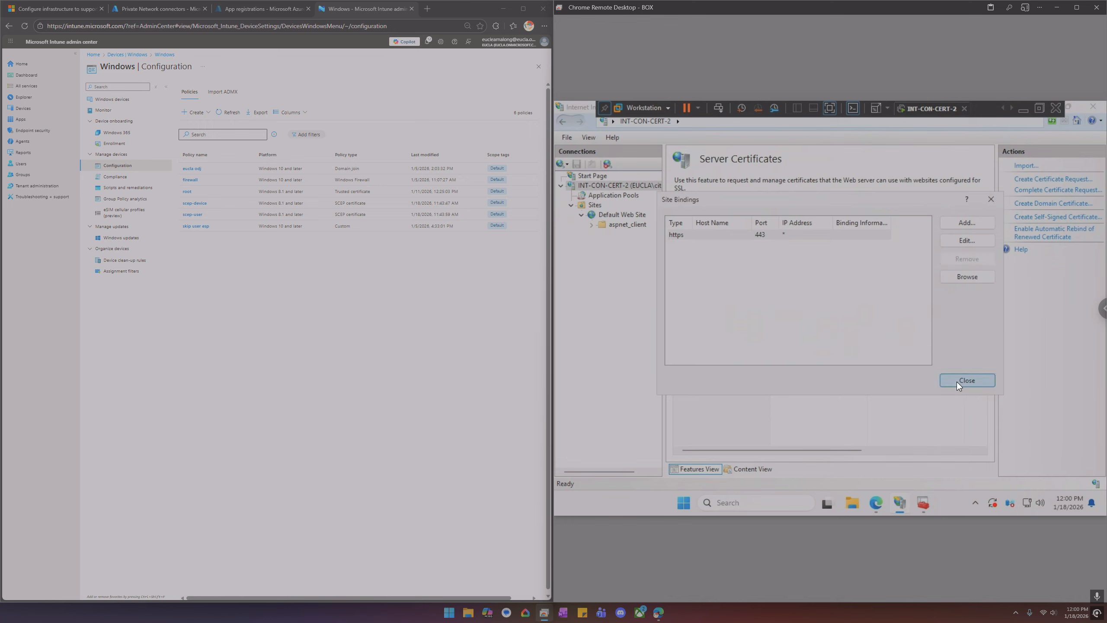
Browse to int-con-cert-2.eucla.local/certsrv/mscep/ using the server's FQDN instead of localhost
left_click(876, 502)
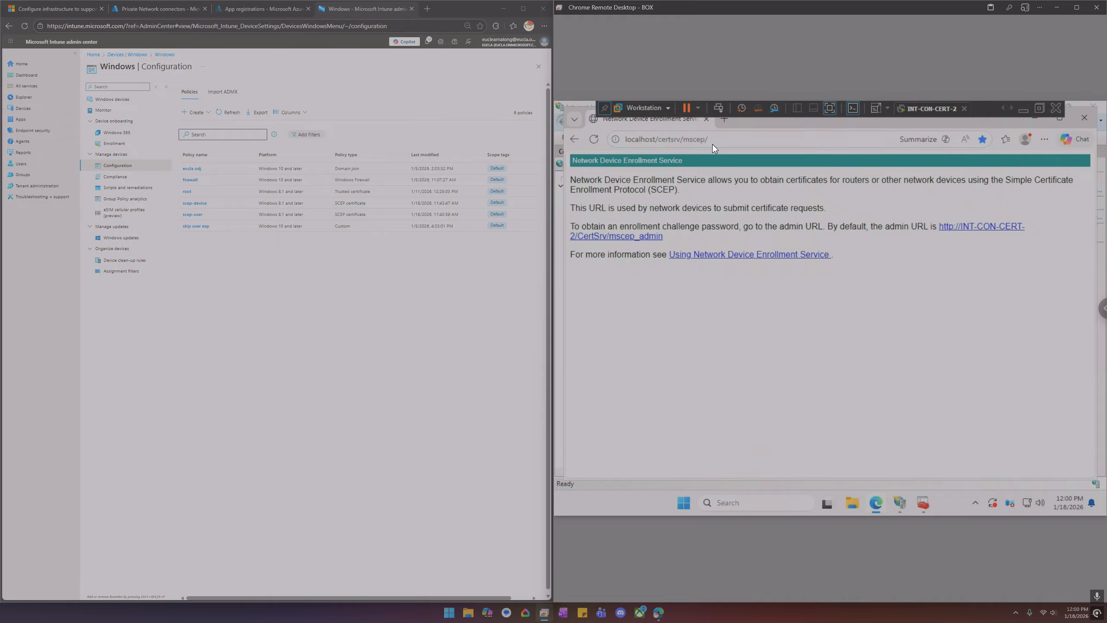
left_click(654, 138)
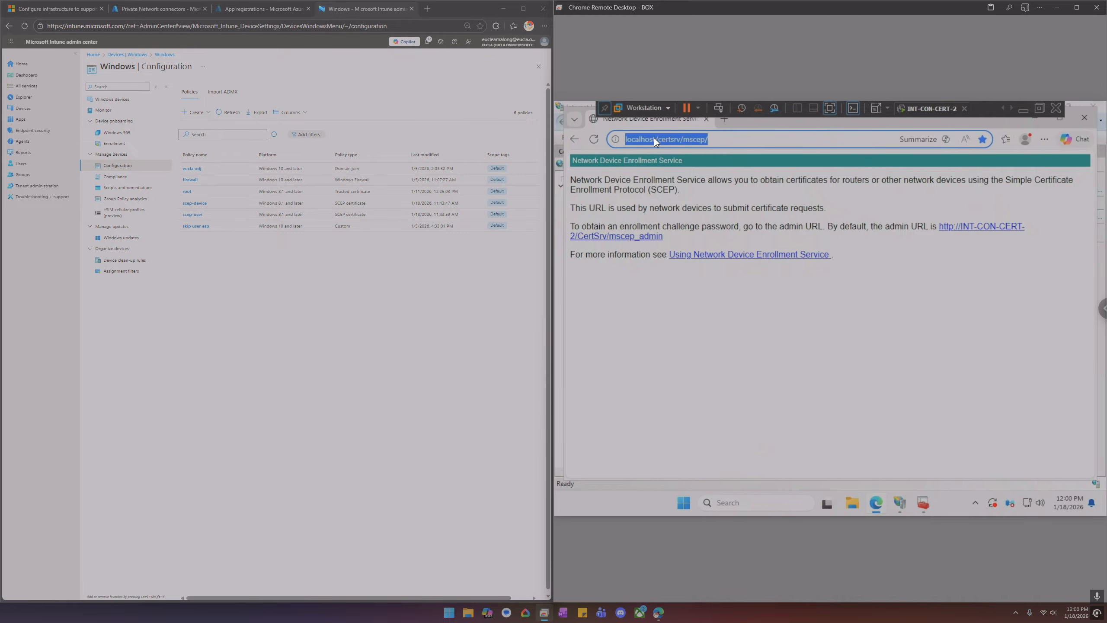
left_click(656, 138)
left_click_drag(657, 139, 600, 144)
type("int-con-cert-2.eucla.local")
key("Return")
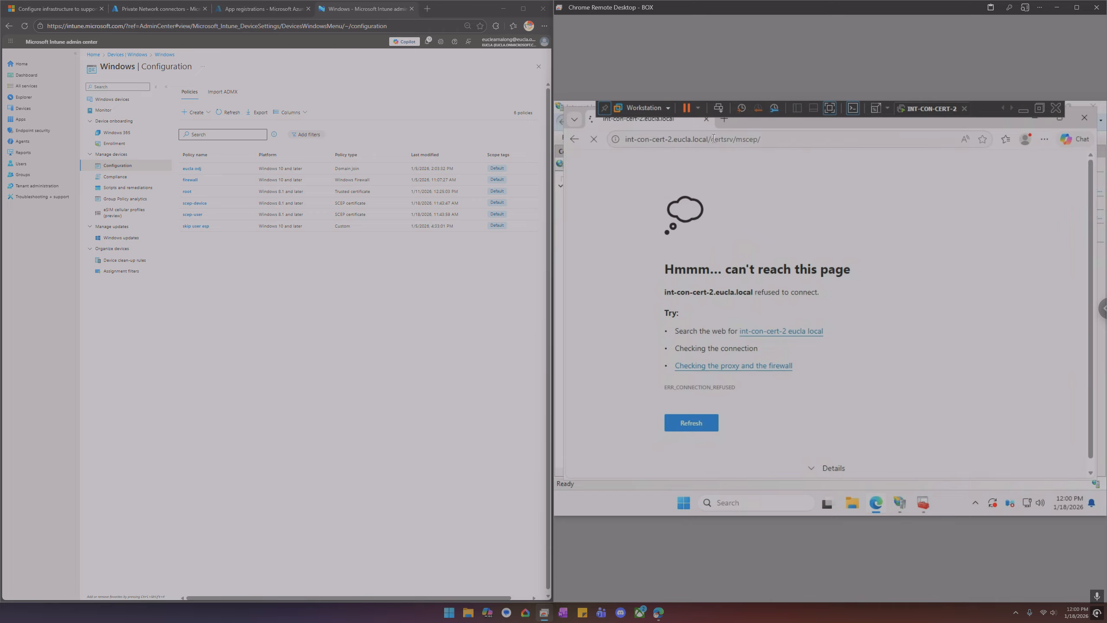
Recycle the SCEP application pool in IIS Manager
left_click(900, 501)
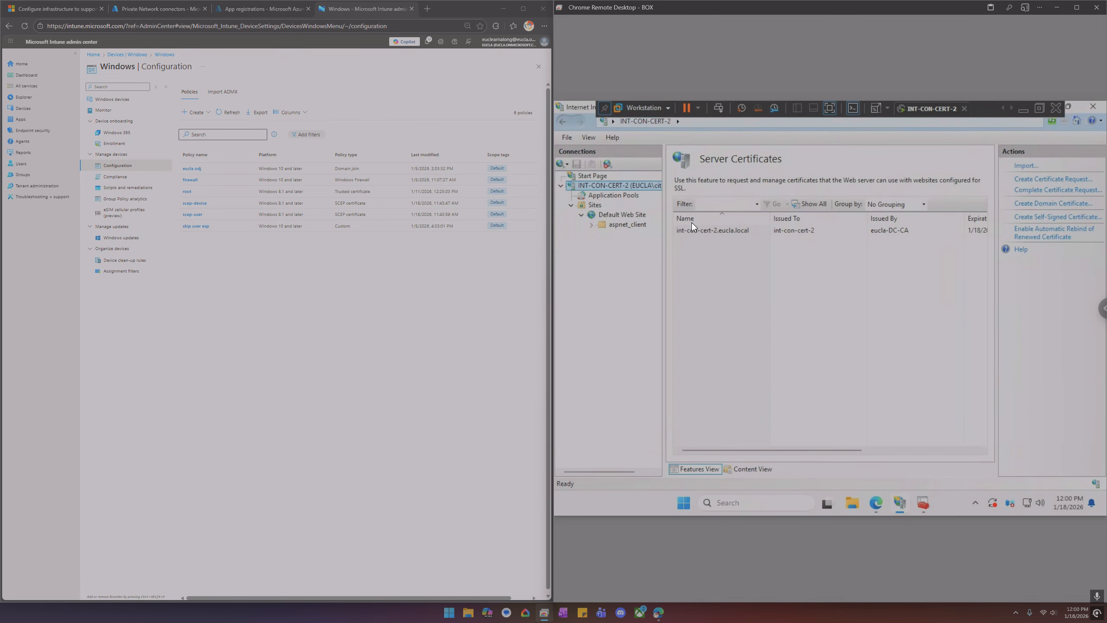
left_click(611, 195)
right_click(702, 299)
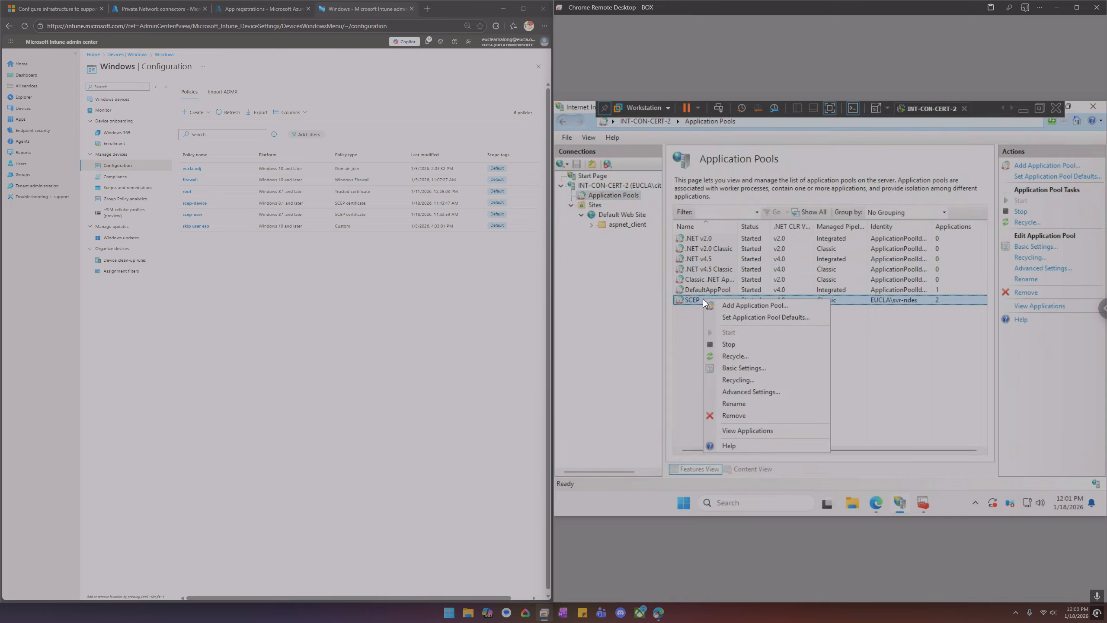
left_click(738, 356)
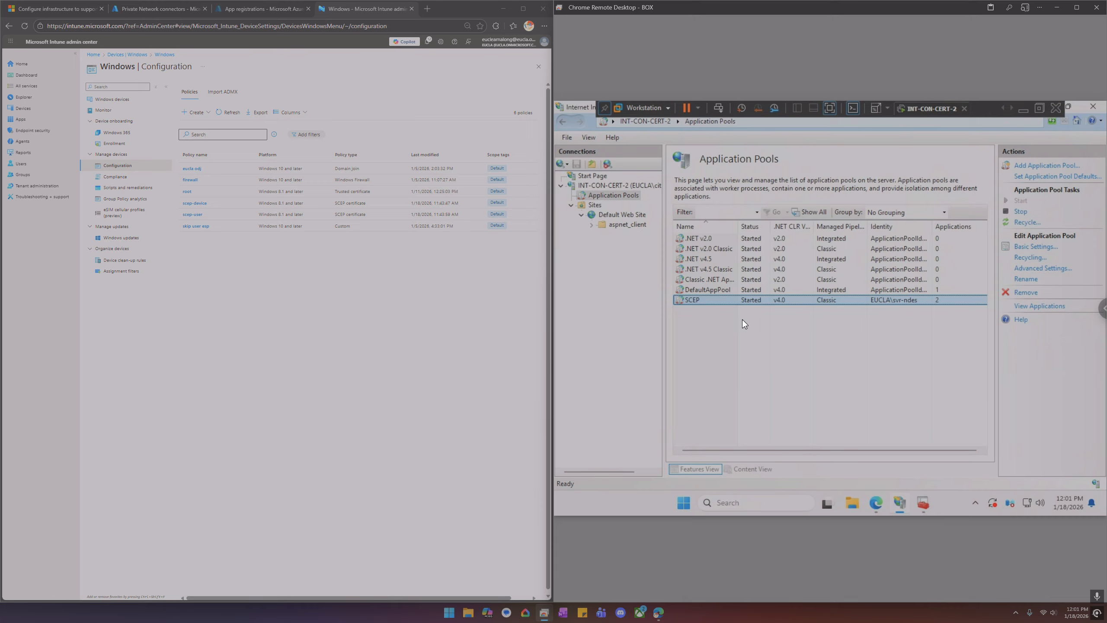
left_click(876, 503)
left_click(768, 139)
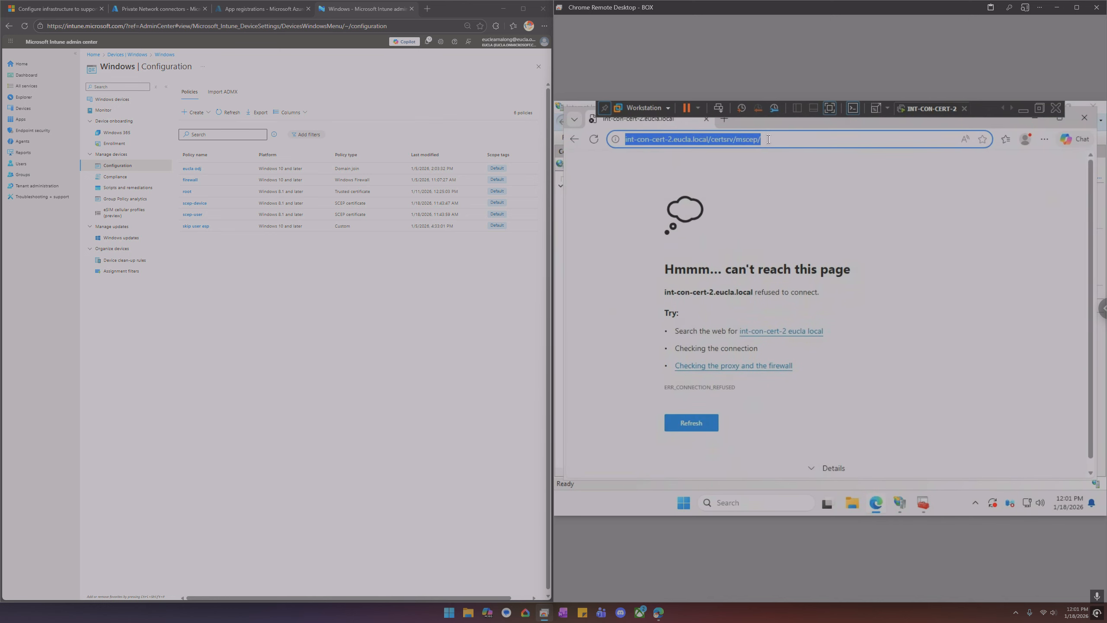
key("Home")
type("https:")
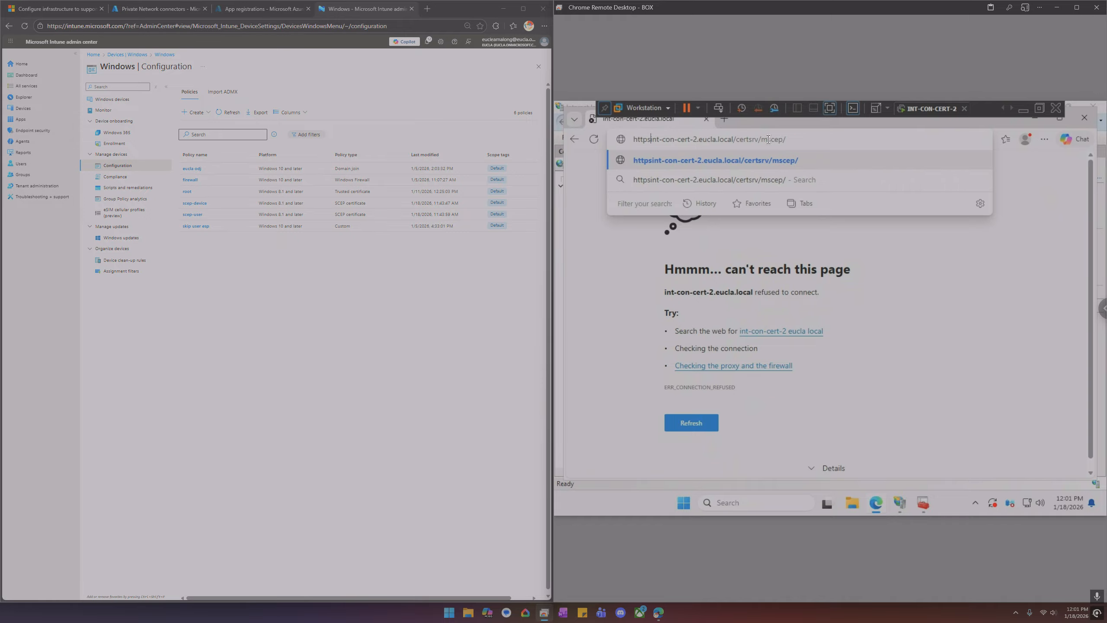
type("//")
key("Return")
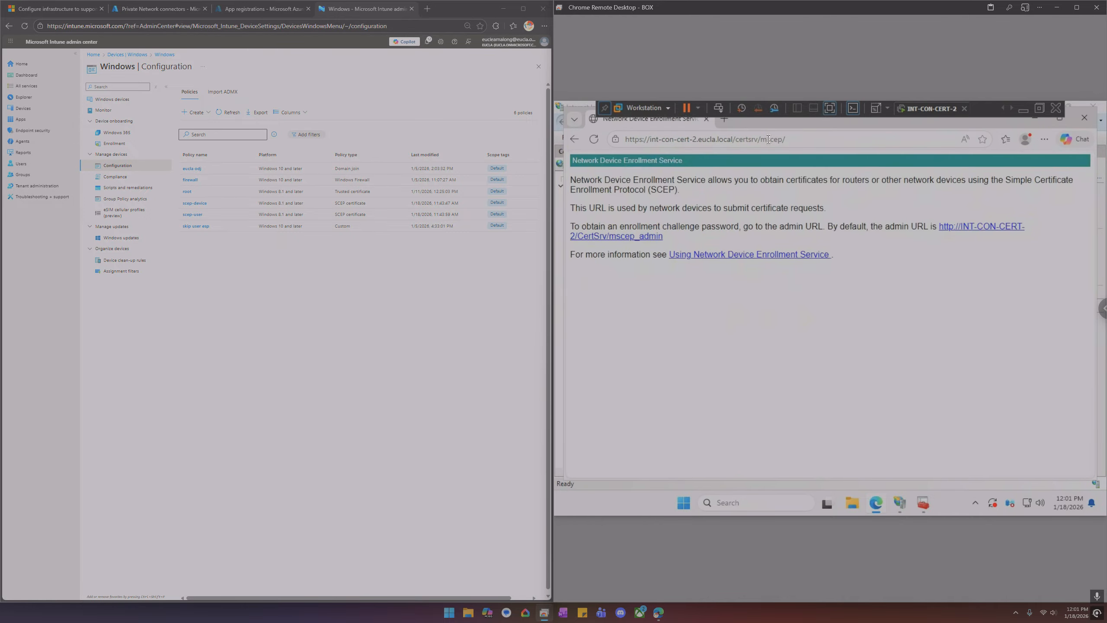
Inspect the site's connection security and certificate details for the NDES page
left_click(615, 140)
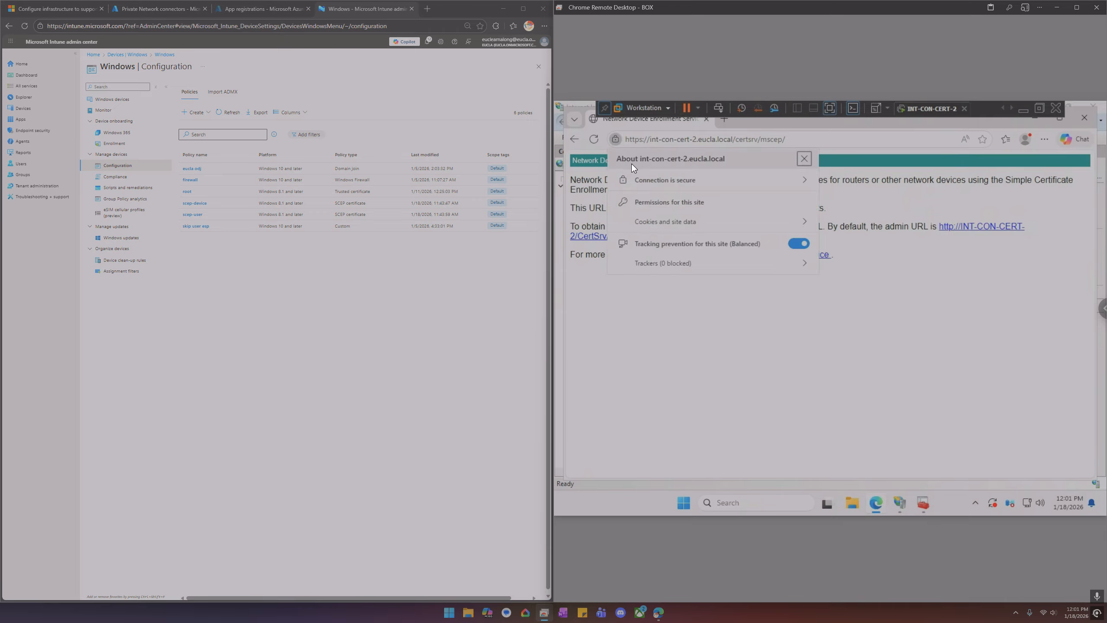
left_click(650, 181)
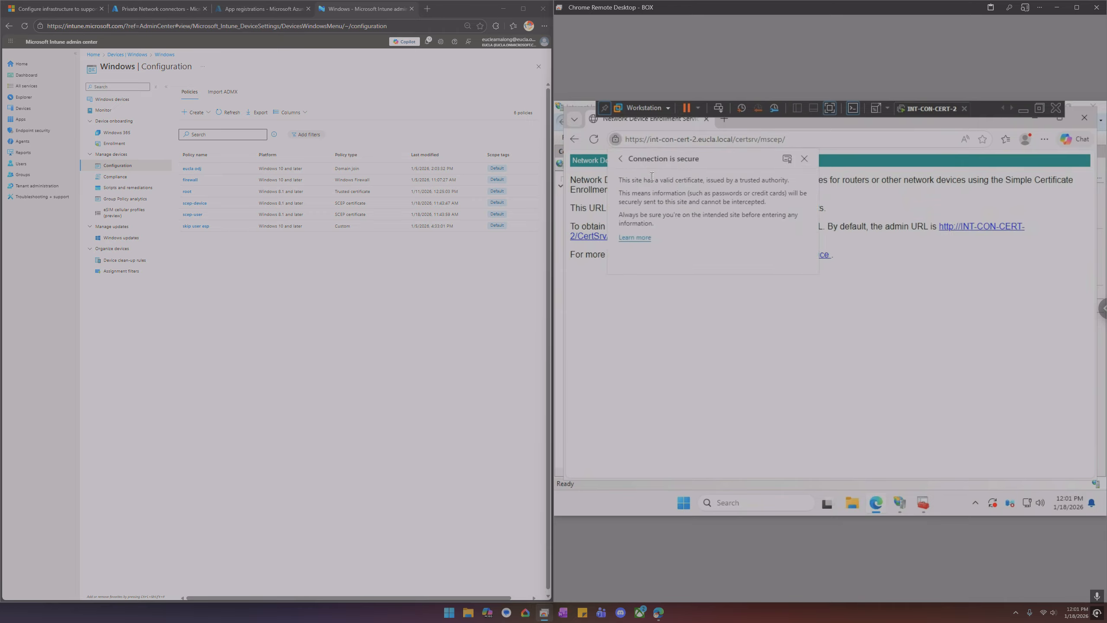
left_click(786, 159)
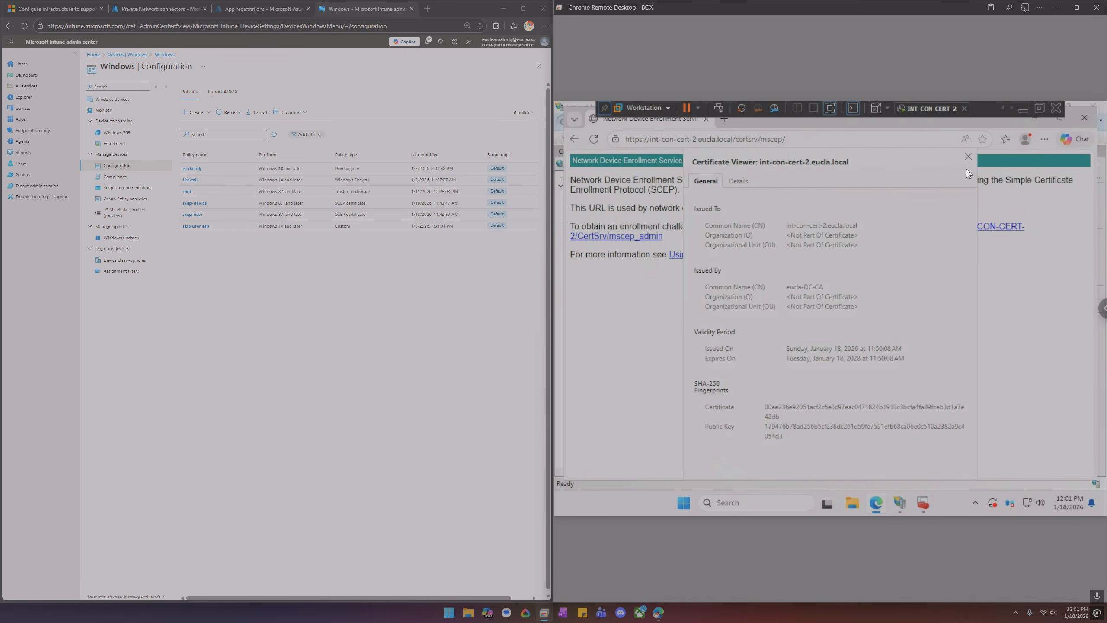
left_click(967, 158)
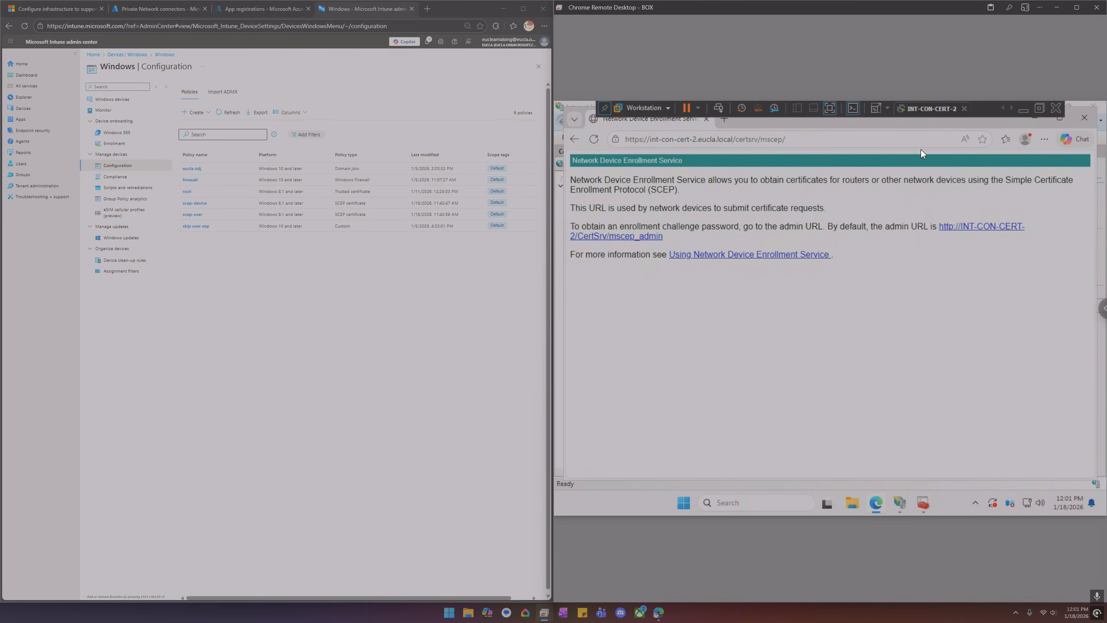
Save the NDES page as a favorite in the Favorites bar with an edited name, then close the browser
left_click(983, 139)
left_click(968, 179)
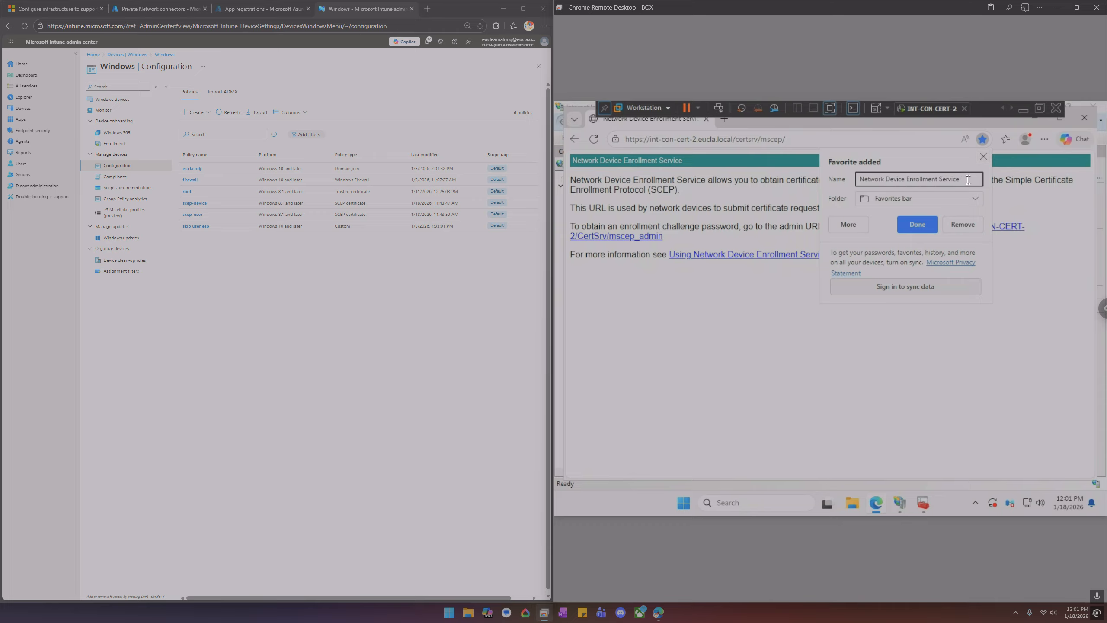
type("- N")
left_click(917, 225)
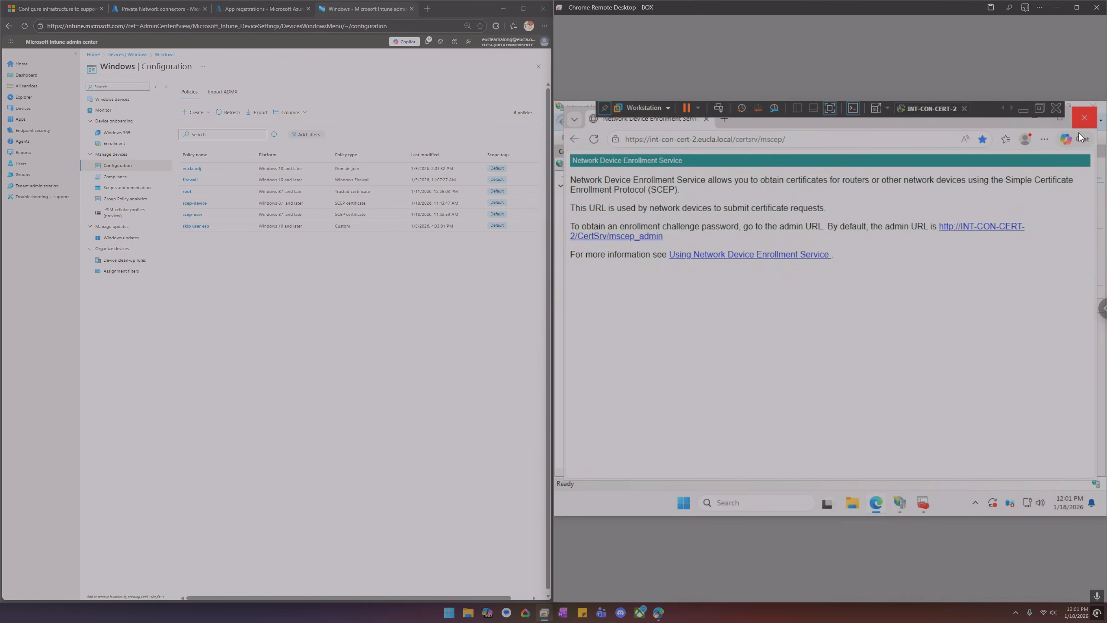
left_click(1086, 122)
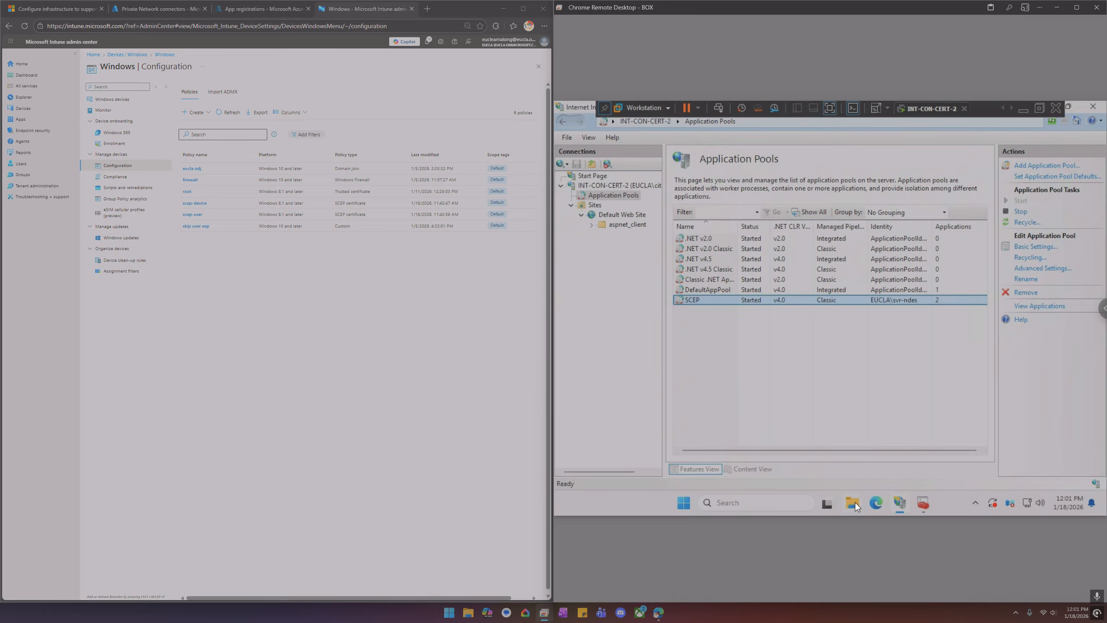
Review the MSCEP-RA certificates in the local computer's personal certificate store
left_click(925, 502)
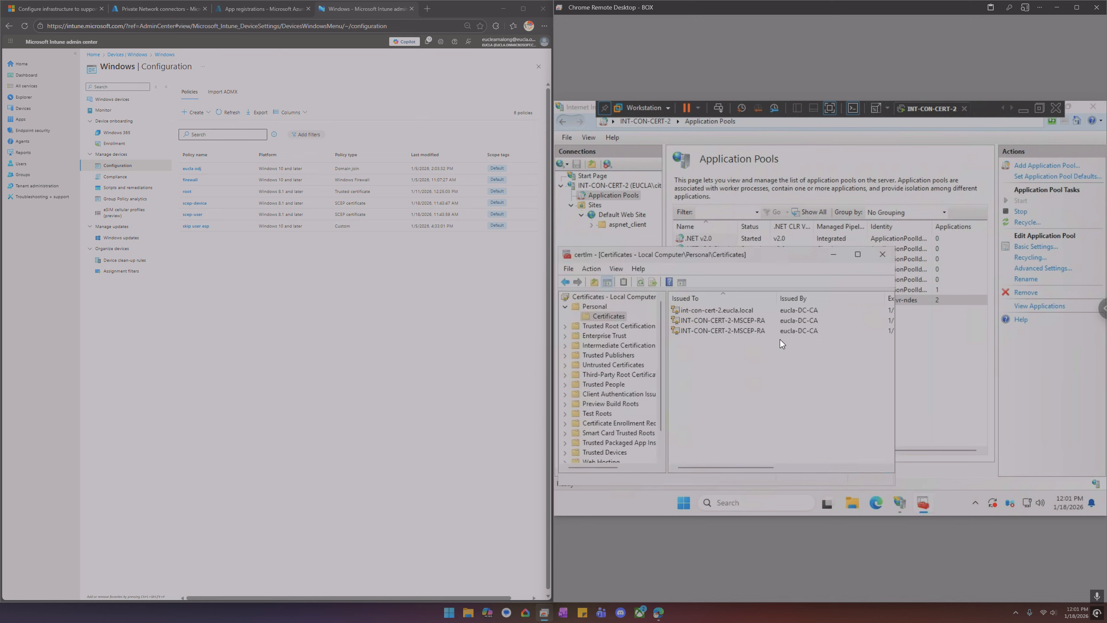
left_click(727, 329)
left_click(727, 320)
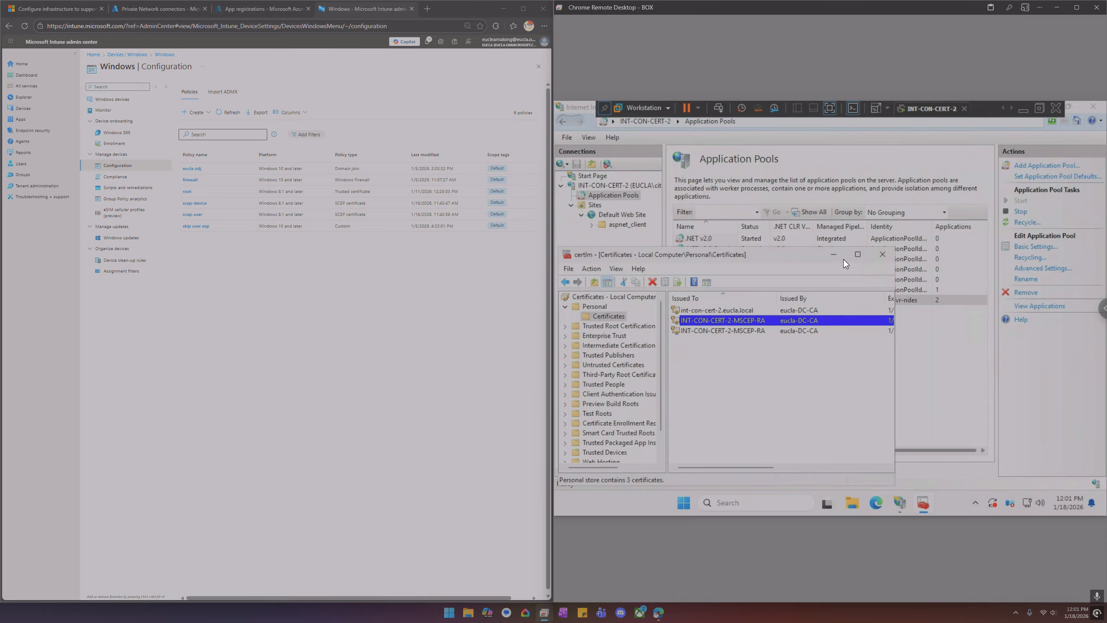
left_click_drag(782, 256, 815, 247)
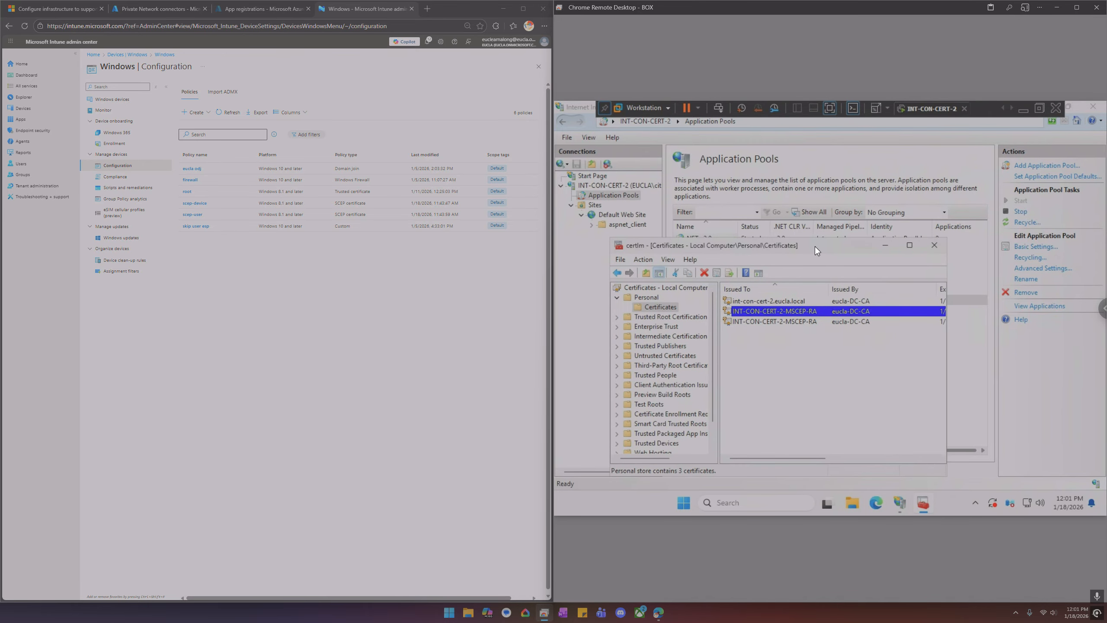
Launch Registry Editor from the taskbar search and approve the administrator prompt
left_click(748, 502)
type("re")
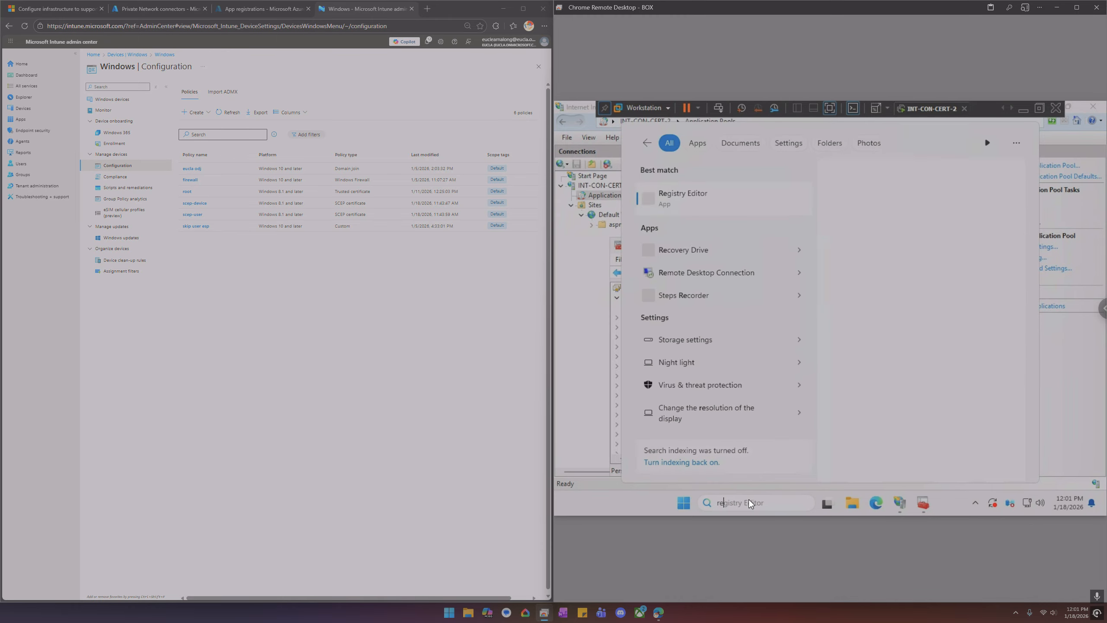
type("gistry")
key("Return")
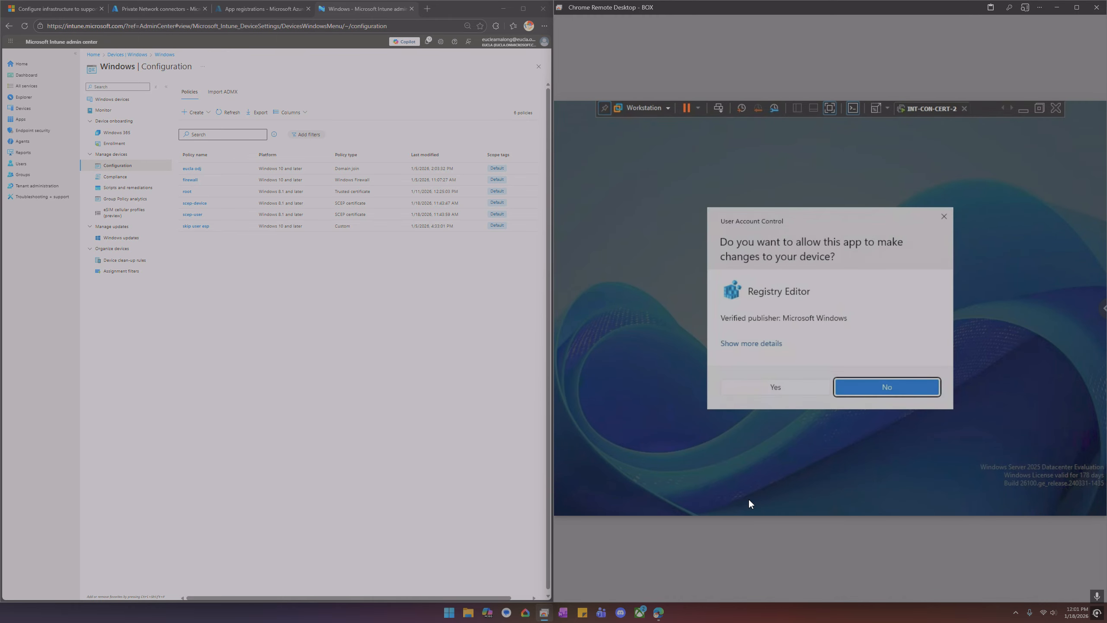
left_click(774, 395)
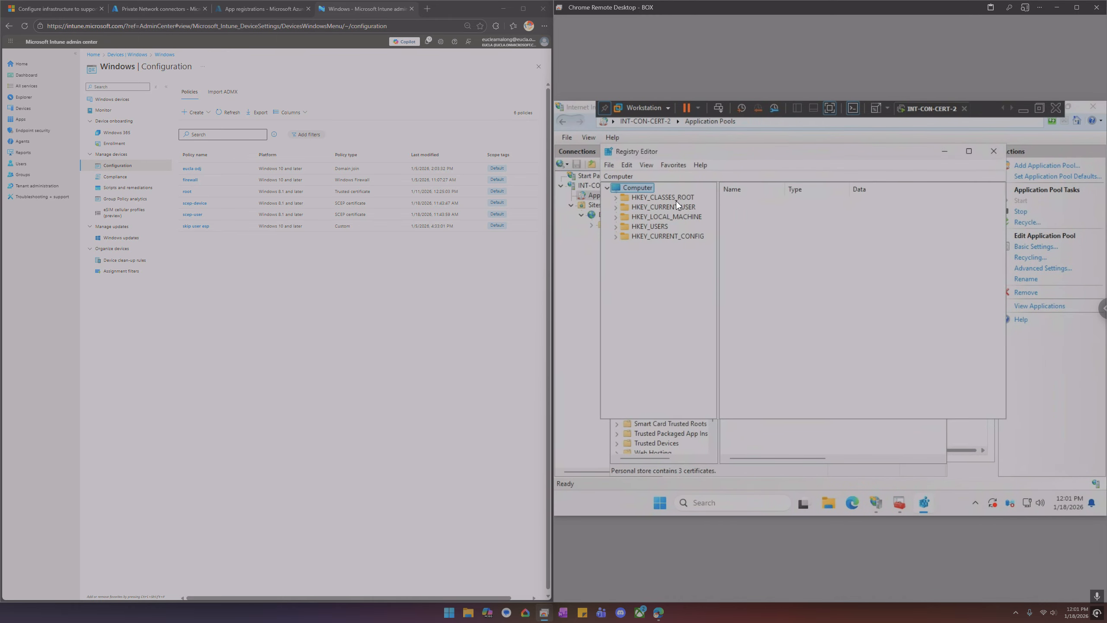
Browse the registry tree under HKEY_LOCAL_MACHINE\SOFTWARE\Microsoft for the NDES key
double_click(679, 216)
double_click(664, 265)
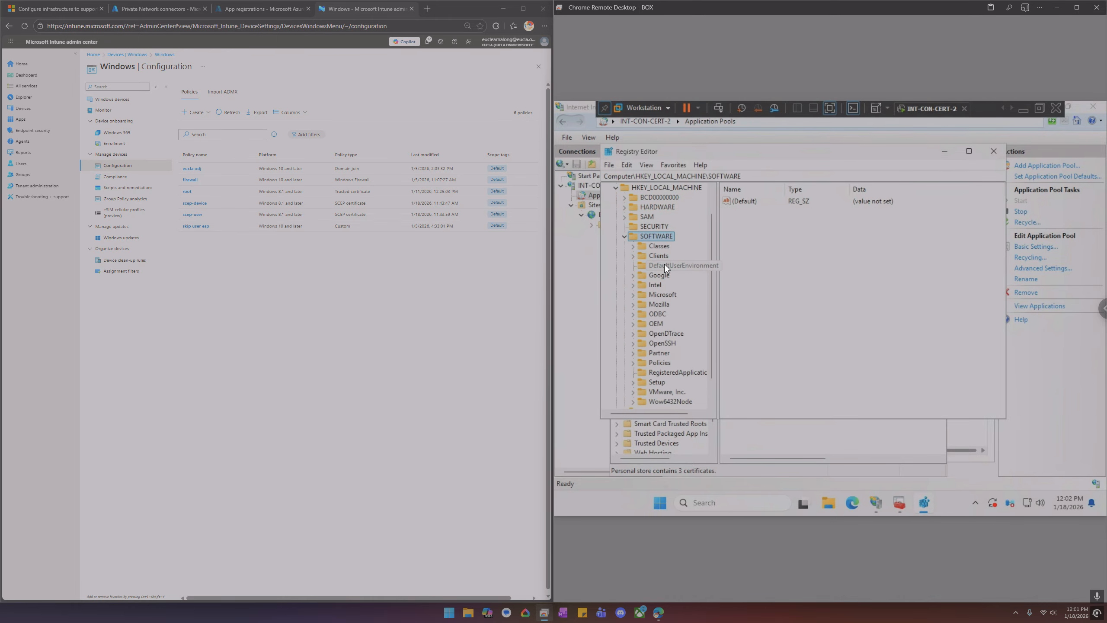
key("m")
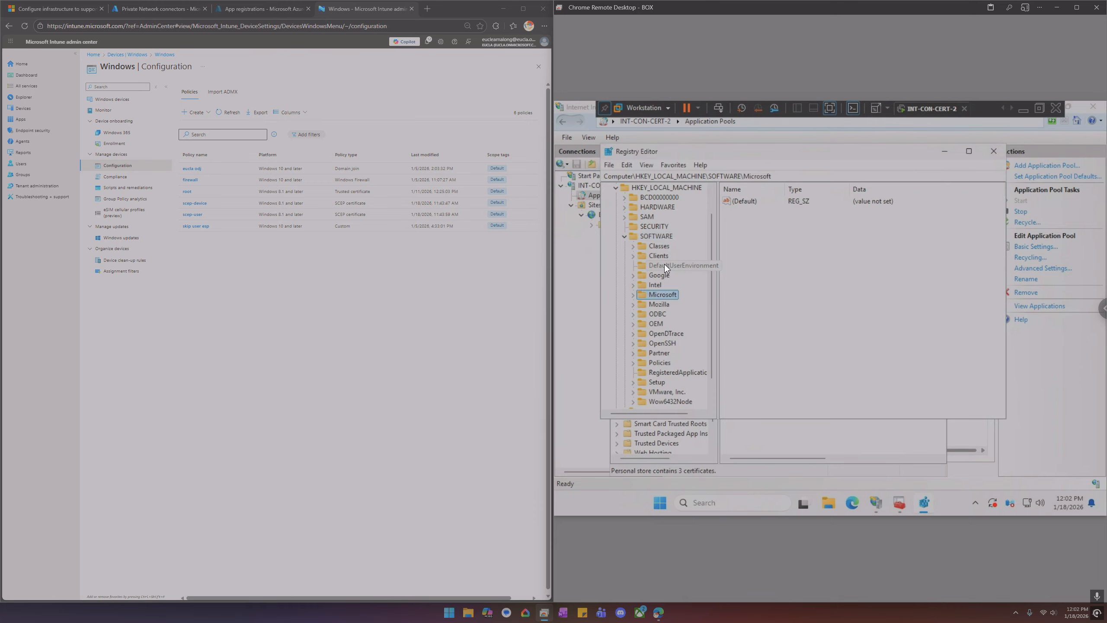
key("Right")
key("c")
key("o")
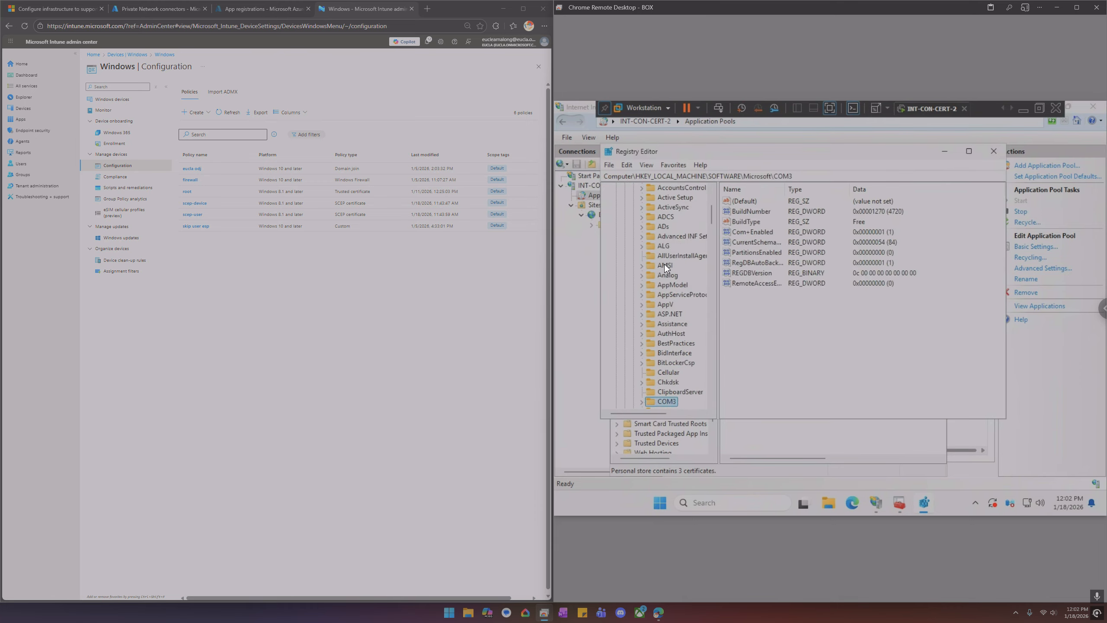
scroll(658, 283, "down", 3)
scroll(668, 329, "down", 1)
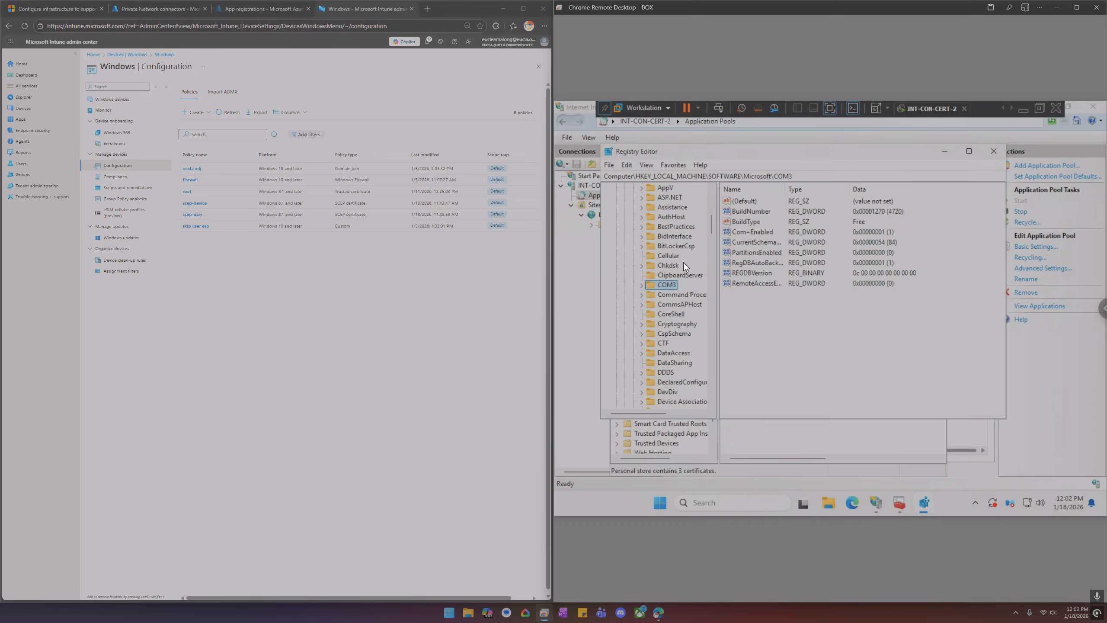
scroll(681, 243, "down", 1)
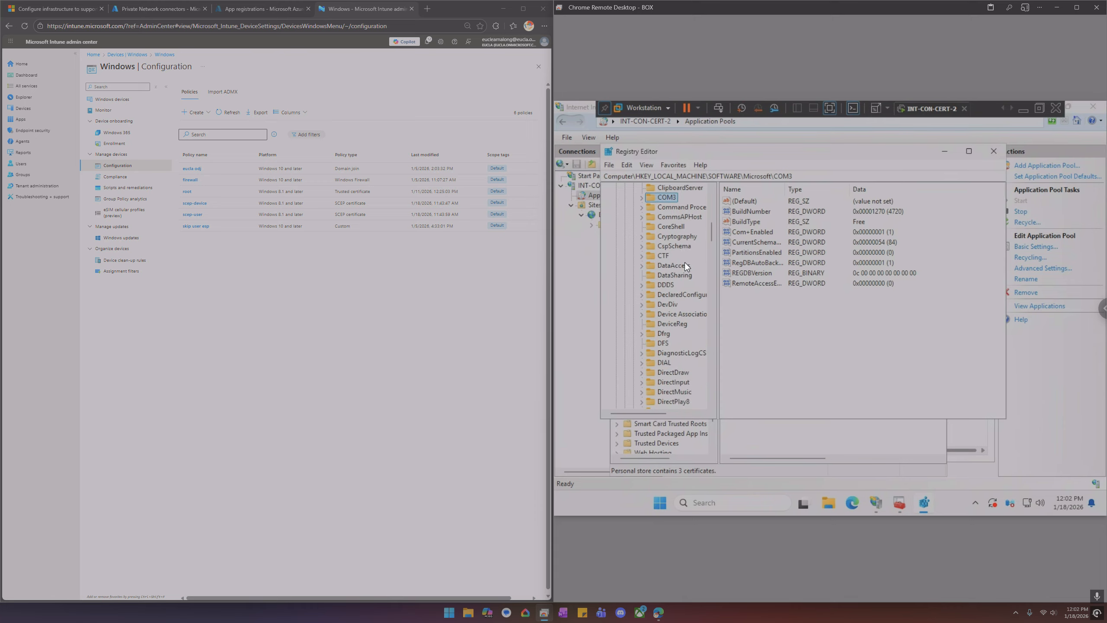
scroll(683, 261, "up", 6)
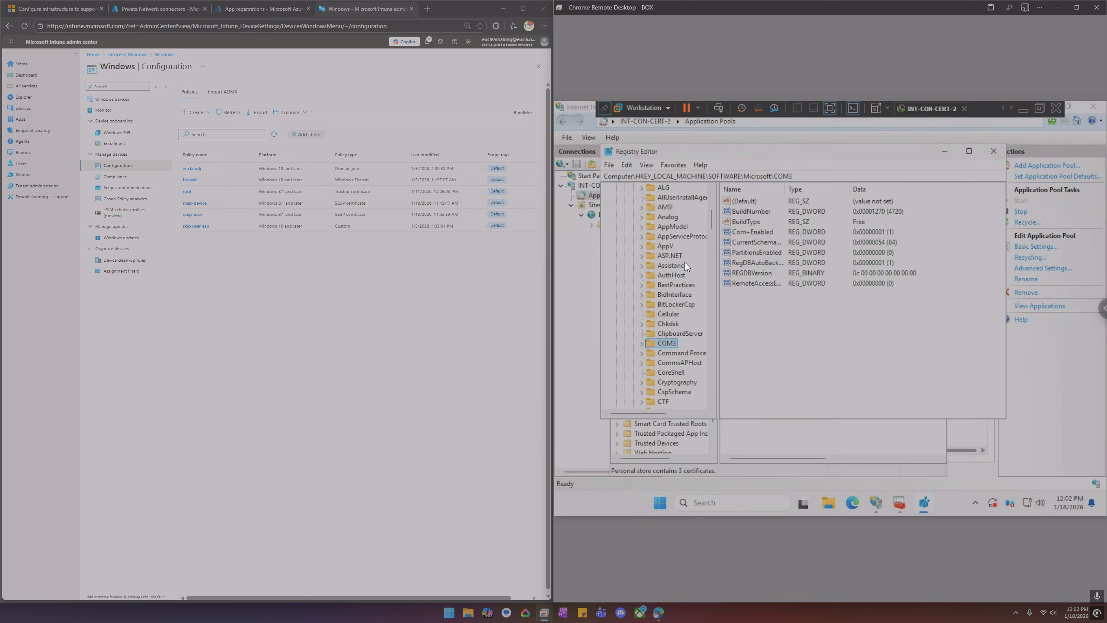
left_click(671, 237)
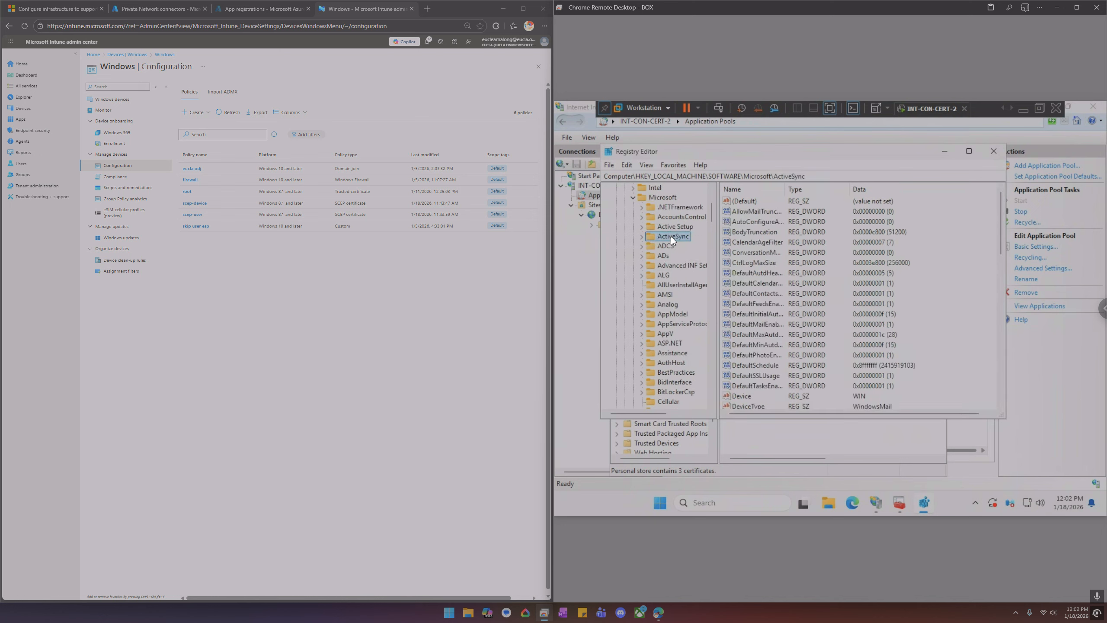
type("windows")
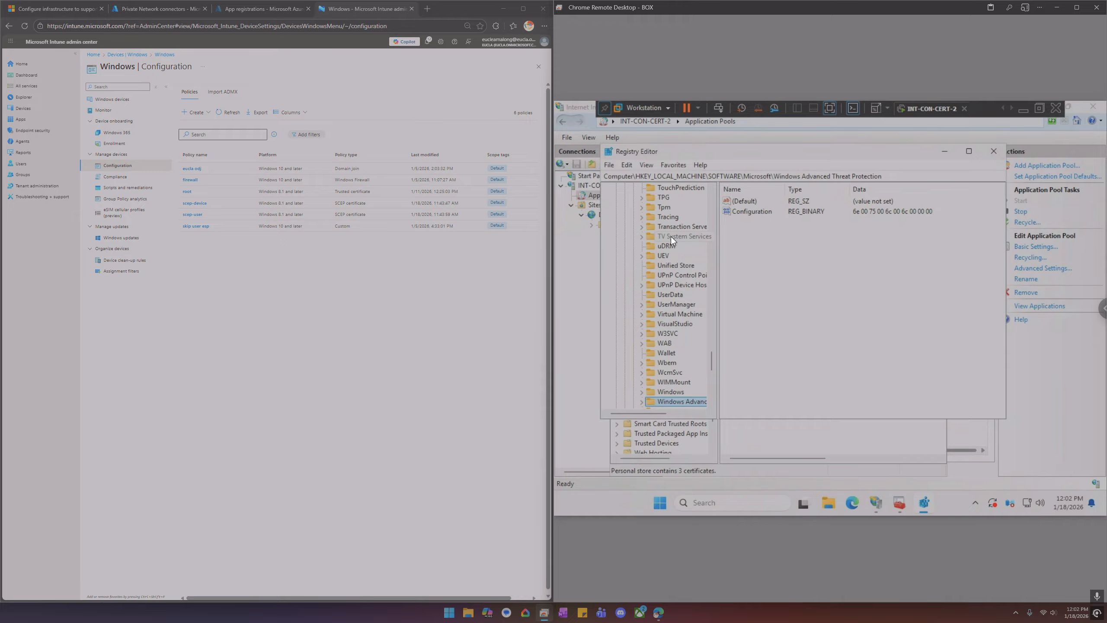
key("Up")
key("Right")
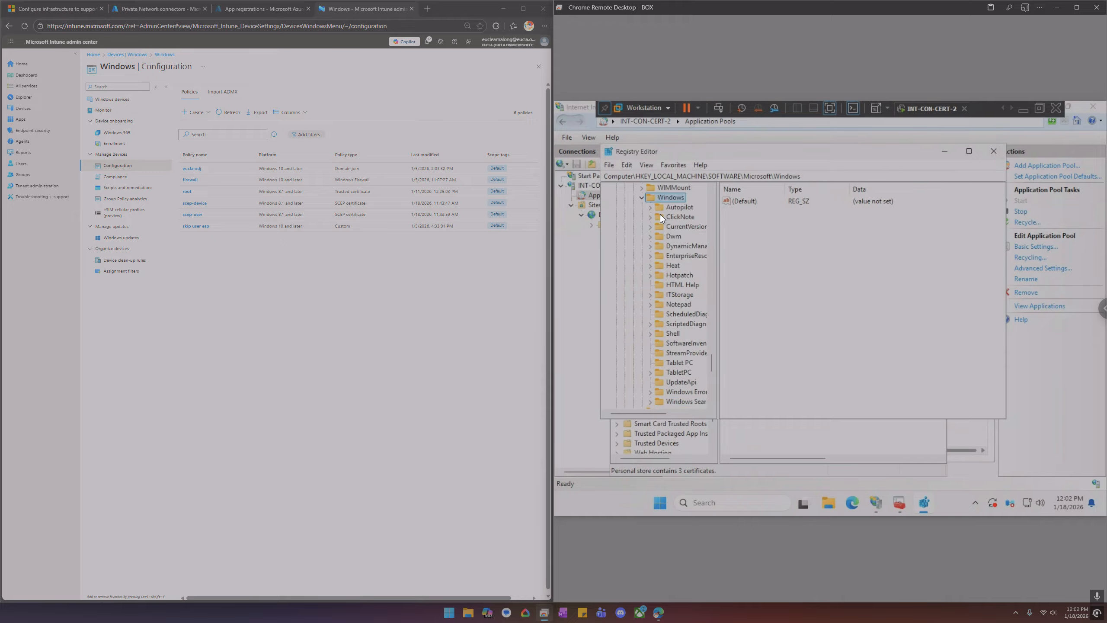
left_click(641, 197)
scroll(654, 261, "up", 3)
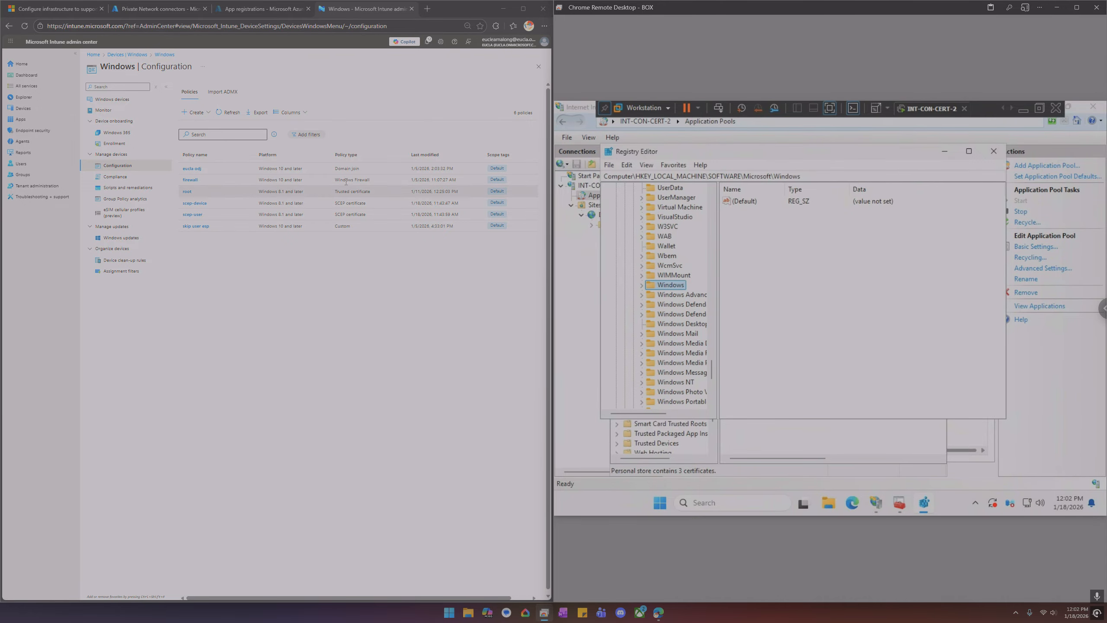
Read the documented NDES registry key path and template-purpose table in the SCEP infrastructure article
left_click(64, 12)
scroll(336, 353, "down", 10)
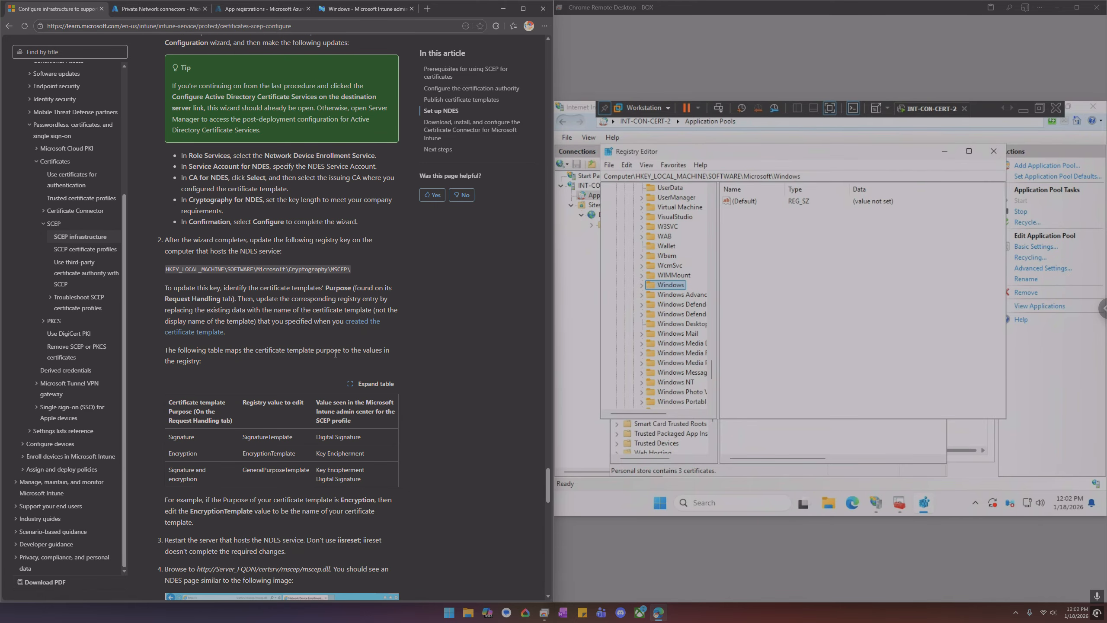
scroll(335, 353, "down", 2)
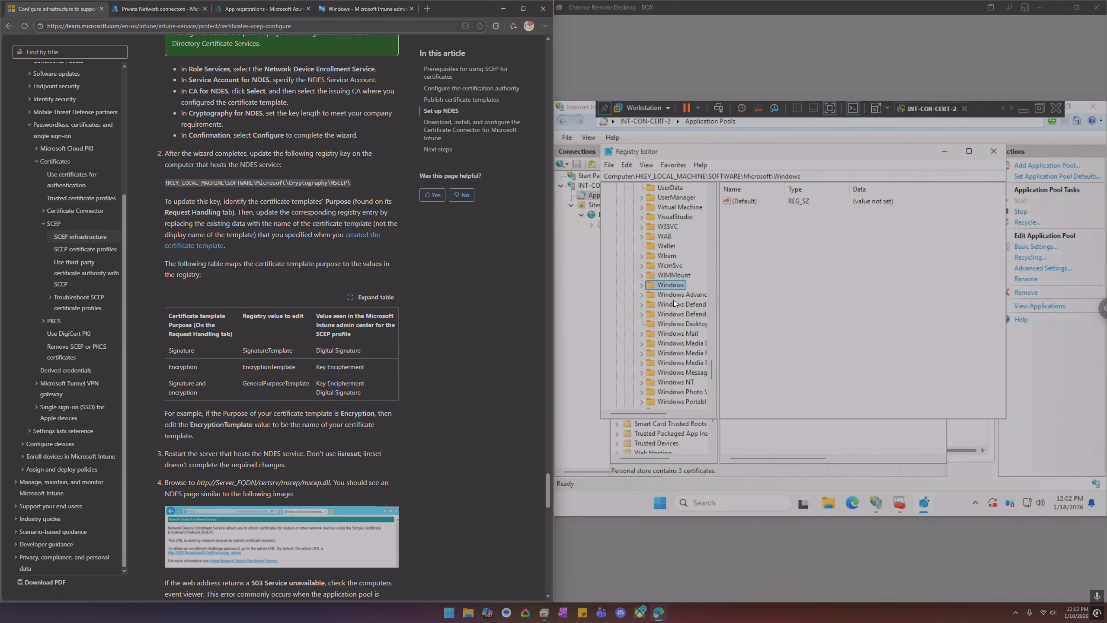
Open the HKEY_LOCAL_MACHINE\SOFTWARE\Microsoft\Cryptography\MSCEP key in Registry Editor
left_click(688, 238)
scroll(678, 243, "up", 9)
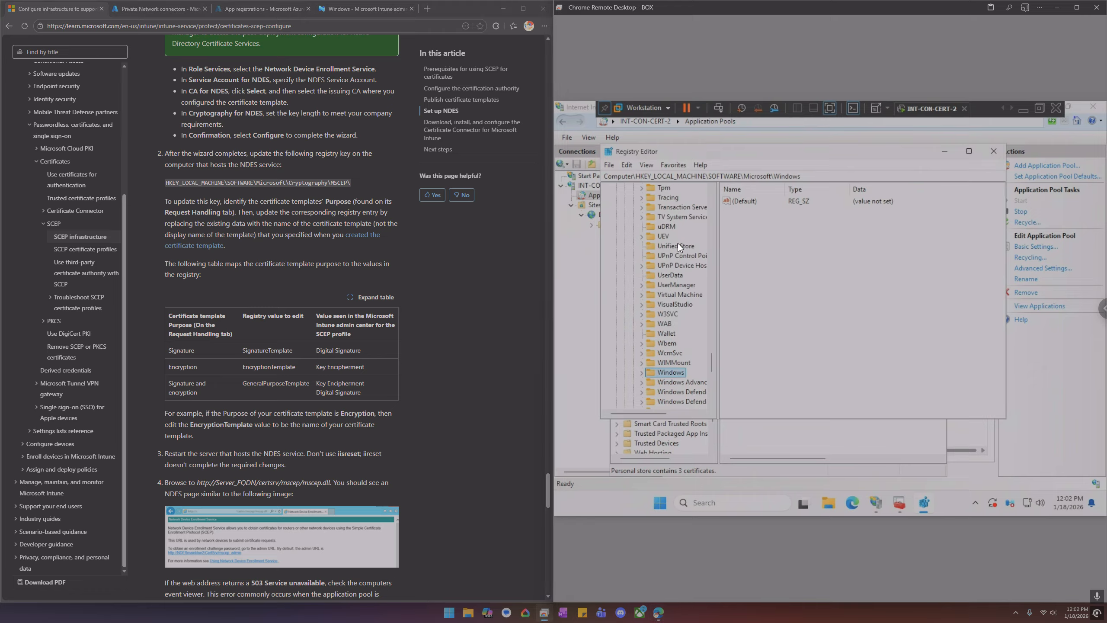
scroll(689, 262, "up", 7)
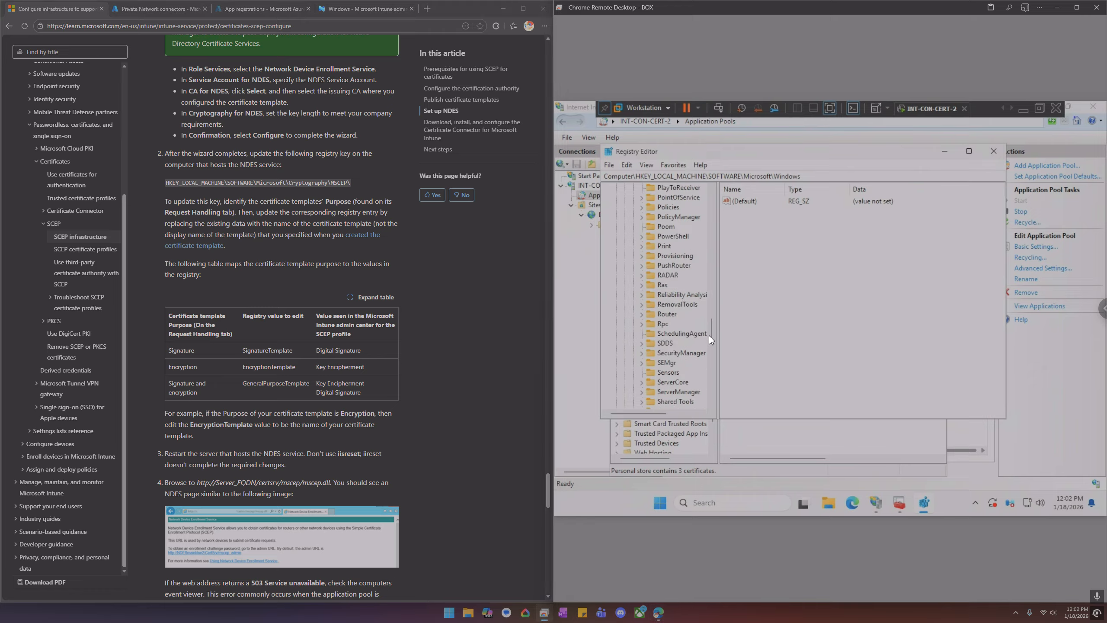
left_click_drag(709, 335, 719, 213)
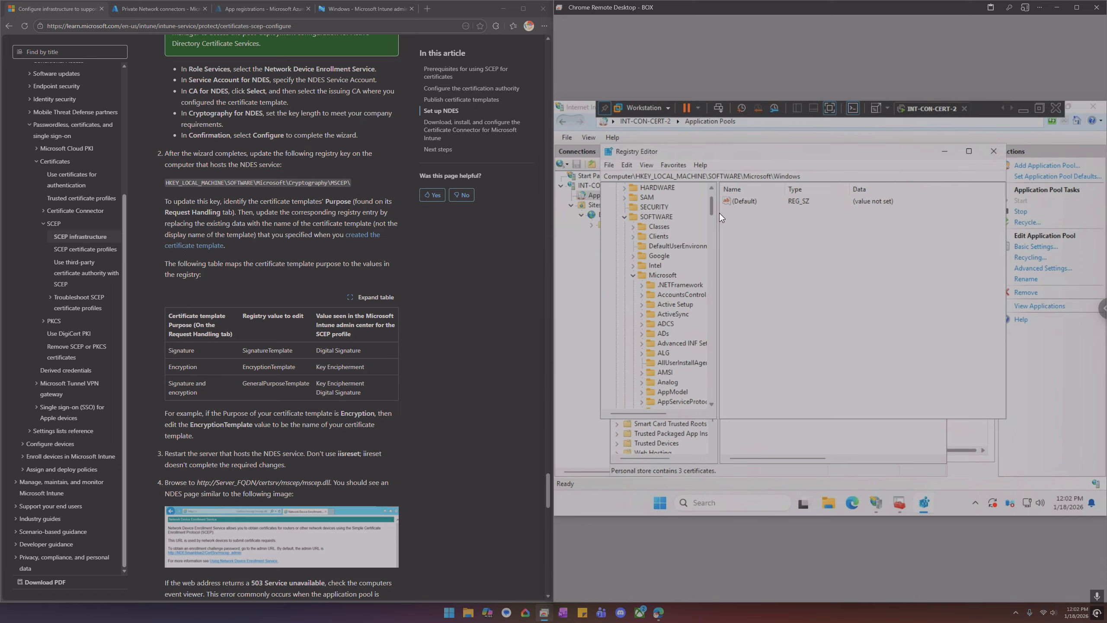
scroll(208, 175, "up", 4)
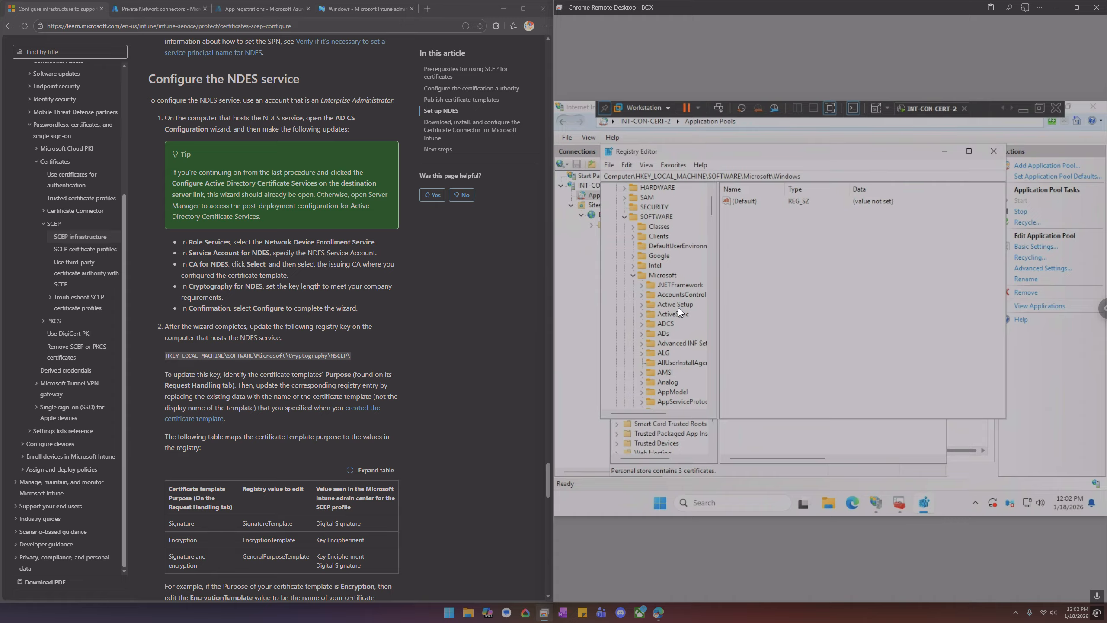
left_click(672, 363)
scroll(674, 360, "down", 6)
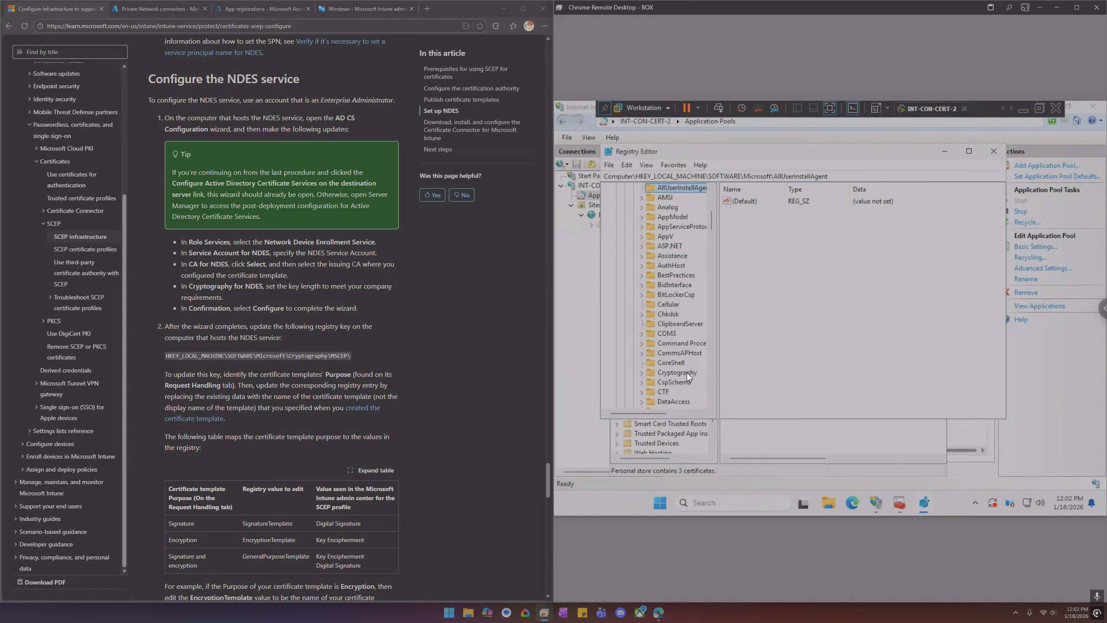
double_click(686, 373)
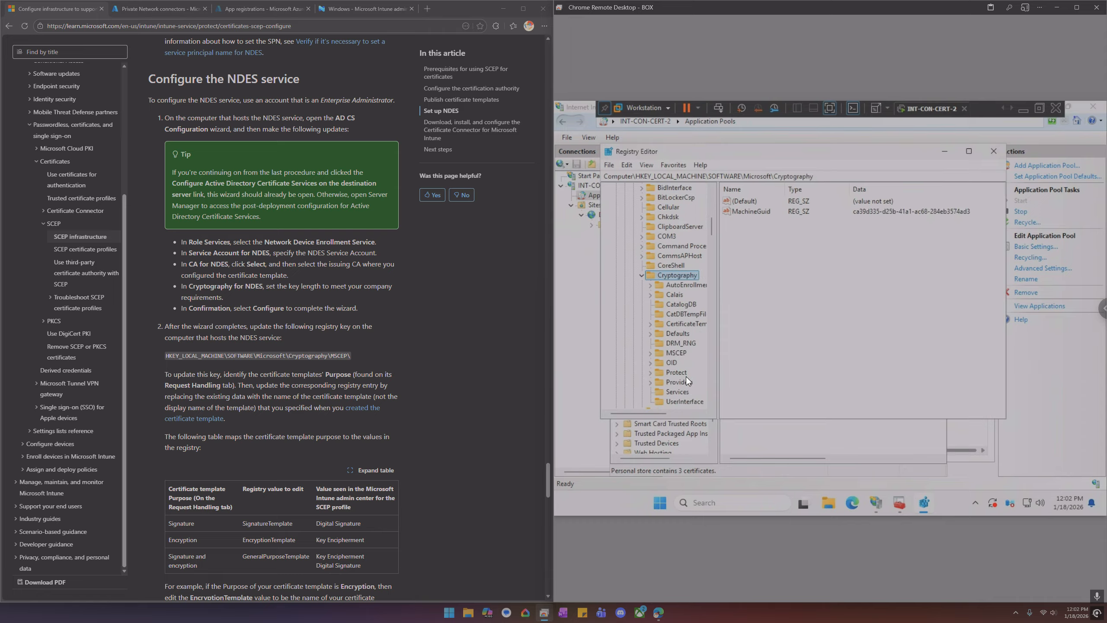
double_click(679, 350)
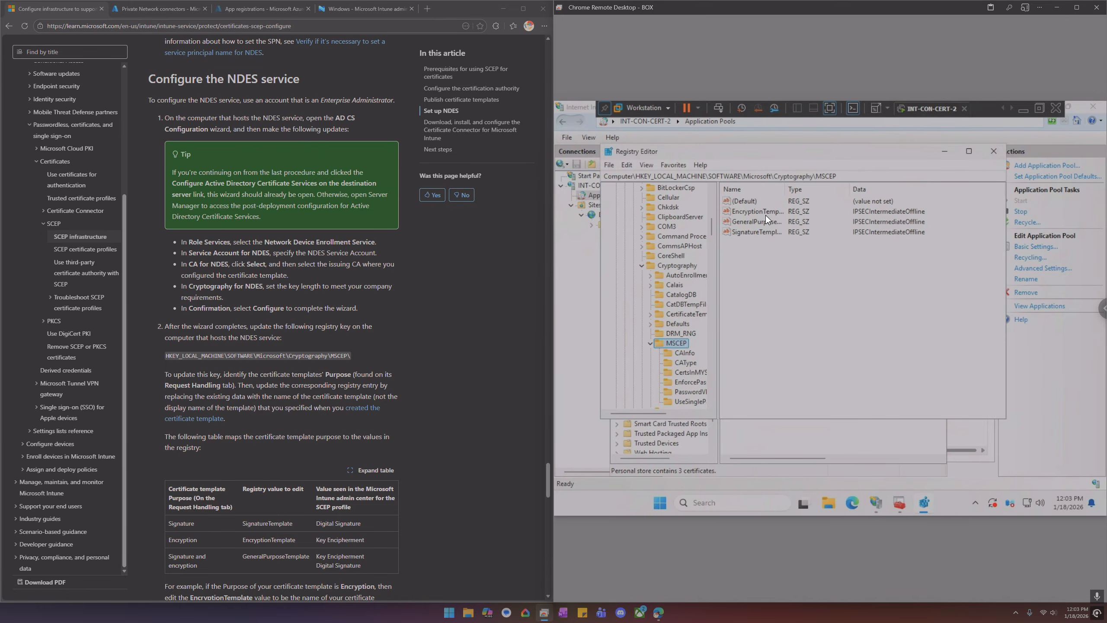
Check the SCEP certificate template names in the Certificate Templates Console on the domain controller
left_click(1002, 108)
left_click(1001, 108)
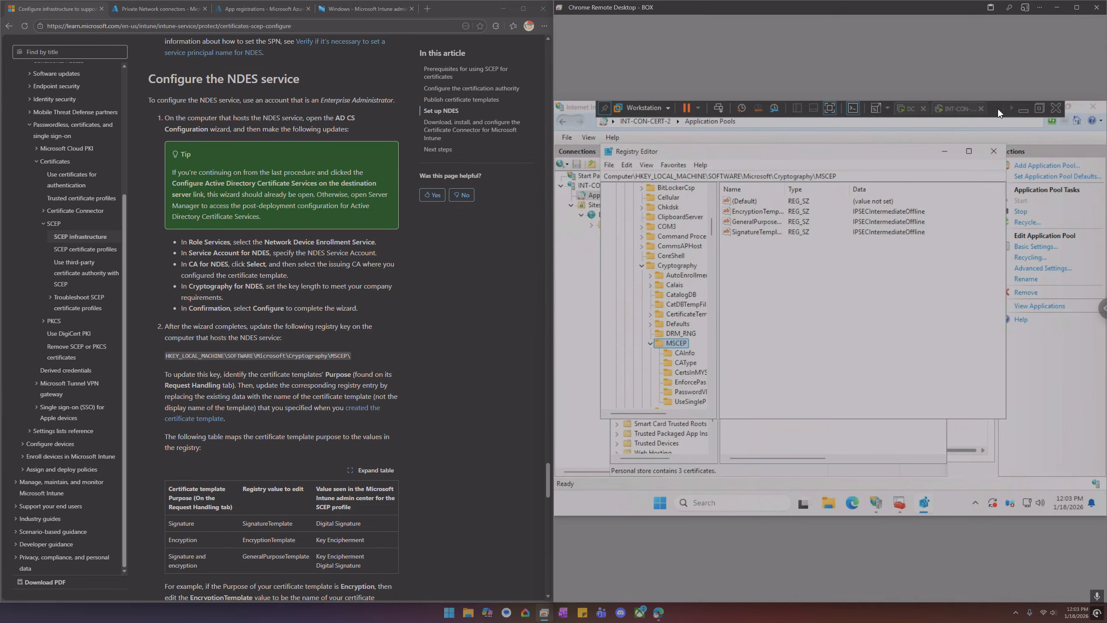
left_click(911, 109)
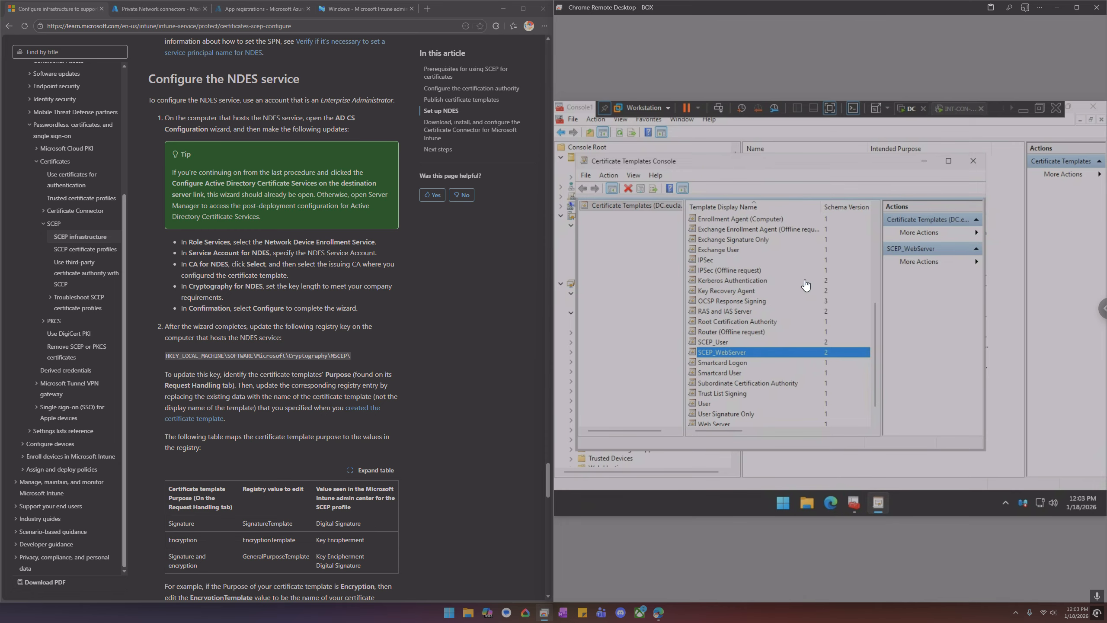
left_click(1013, 109)
left_click(1001, 109)
left_click(933, 108)
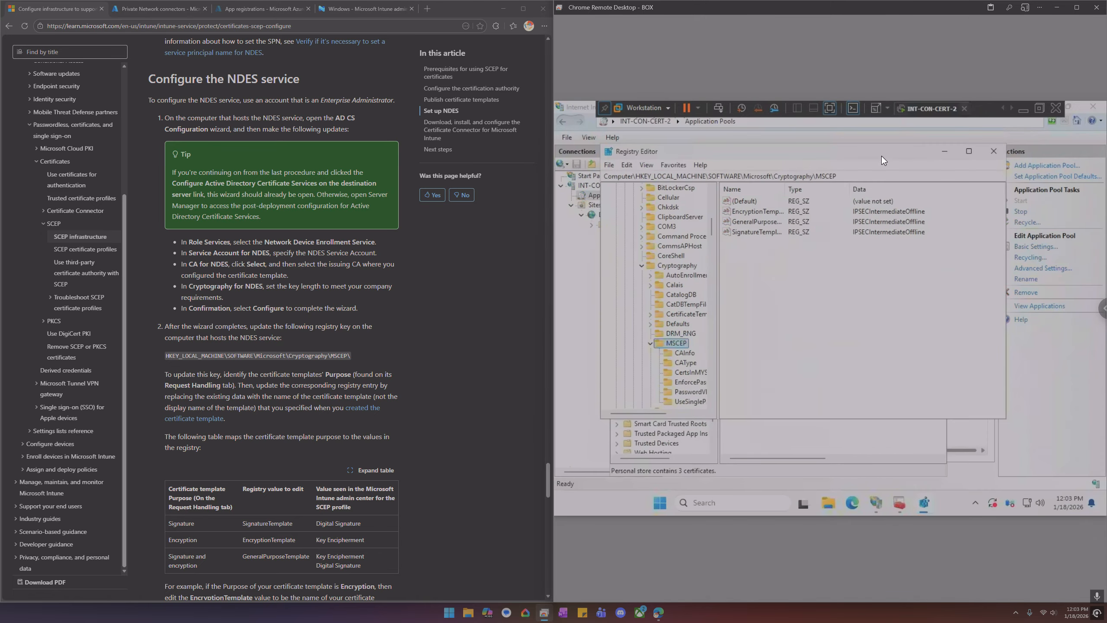
Set the EncryptionTemplate registry value to SCEP_User
double_click(762, 213)
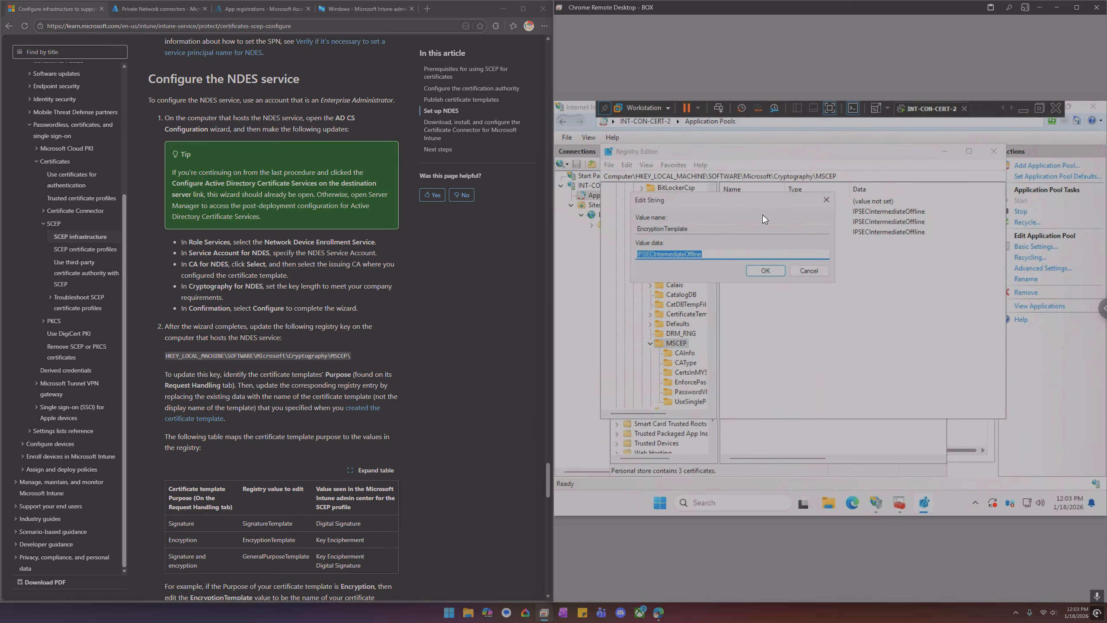
type("SCEP_User")
left_click(755, 271)
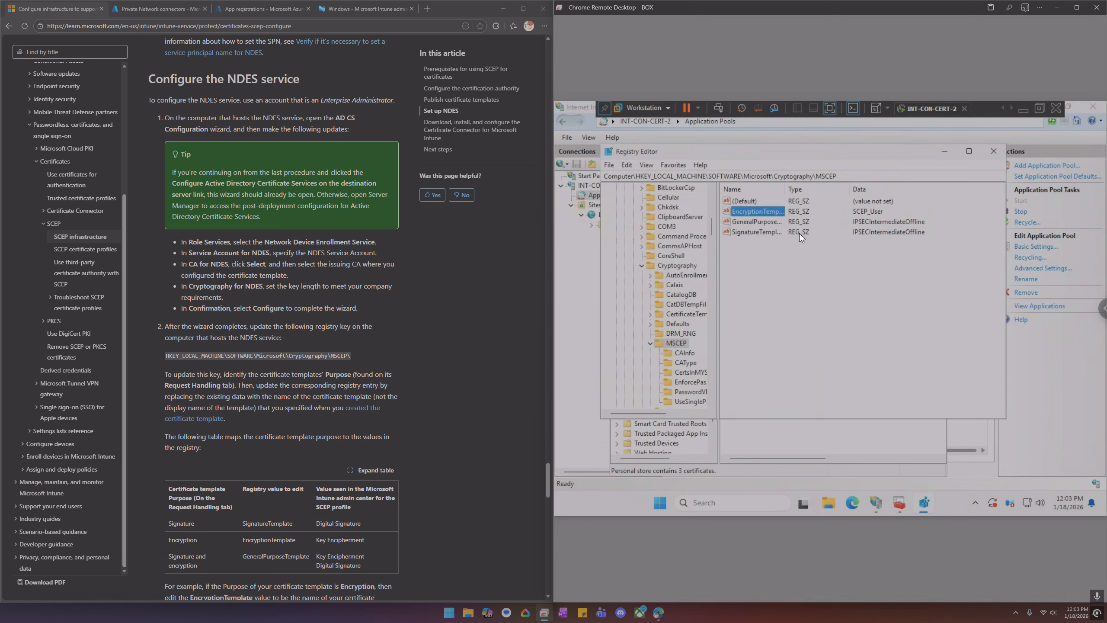
Set the GeneralPurposeTemplate and SignatureTemplate registry values to SCEP_User as well
left_click(851, 223)
double_click(767, 220)
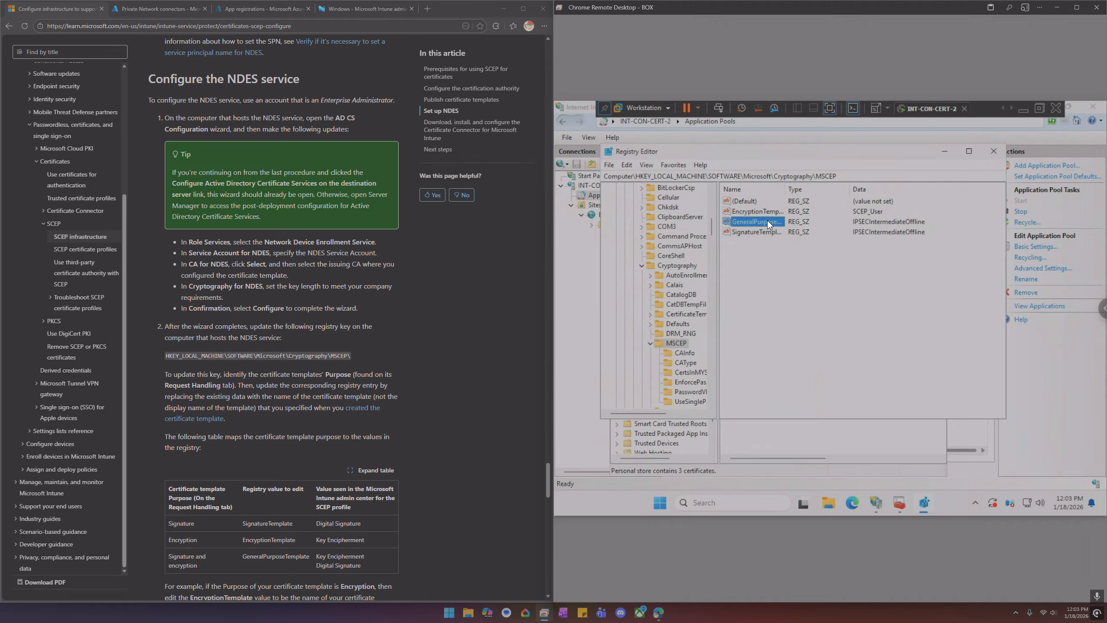
type("SCEP_User")
left_click(760, 266)
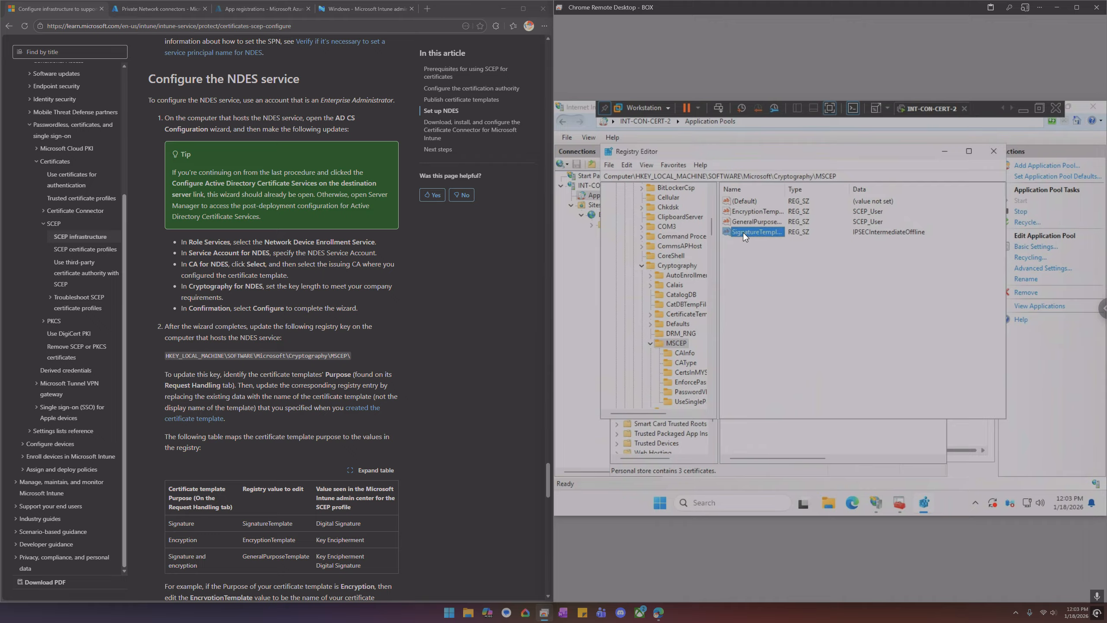
double_click(743, 232)
type("SCEP_User")
left_click(759, 272)
Exit Registry Editor and close the local computer certificates console
left_click(609, 165)
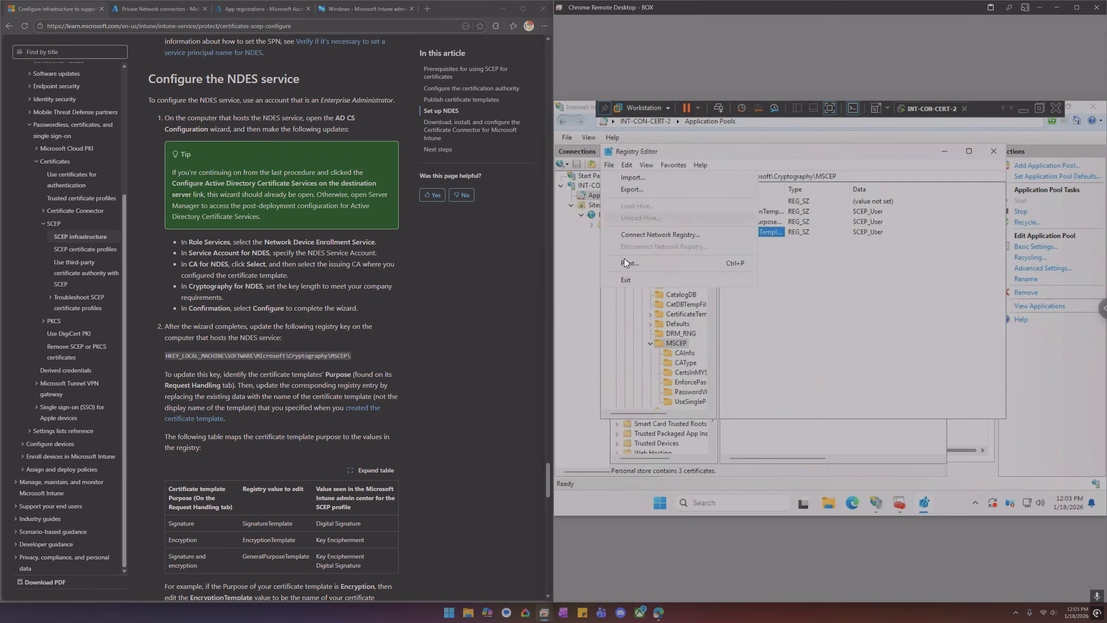
left_click(628, 278)
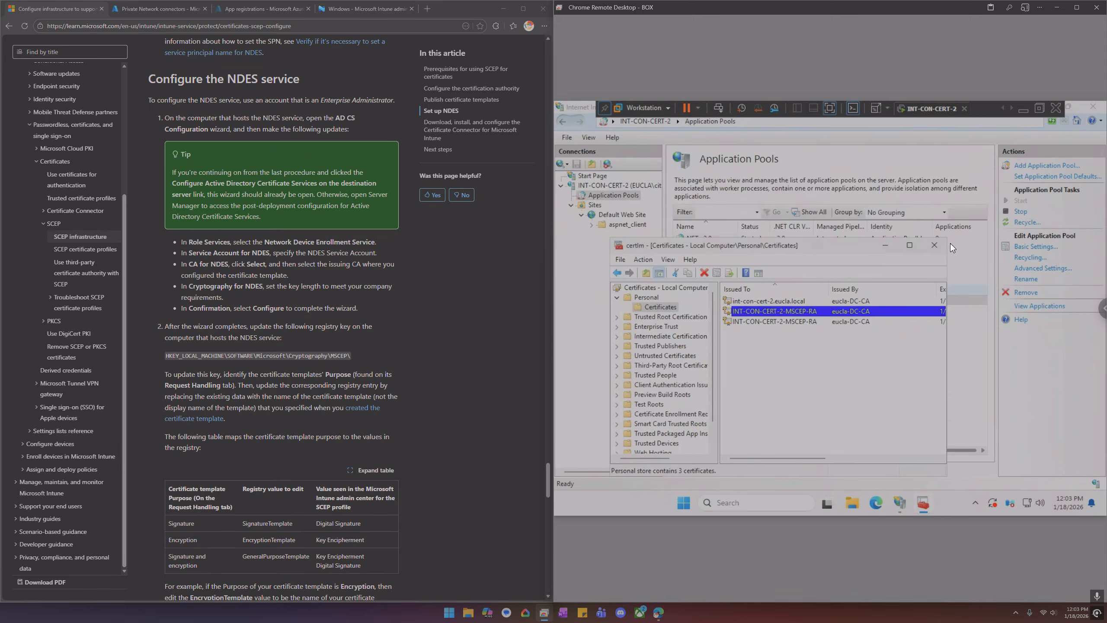
left_click(935, 246)
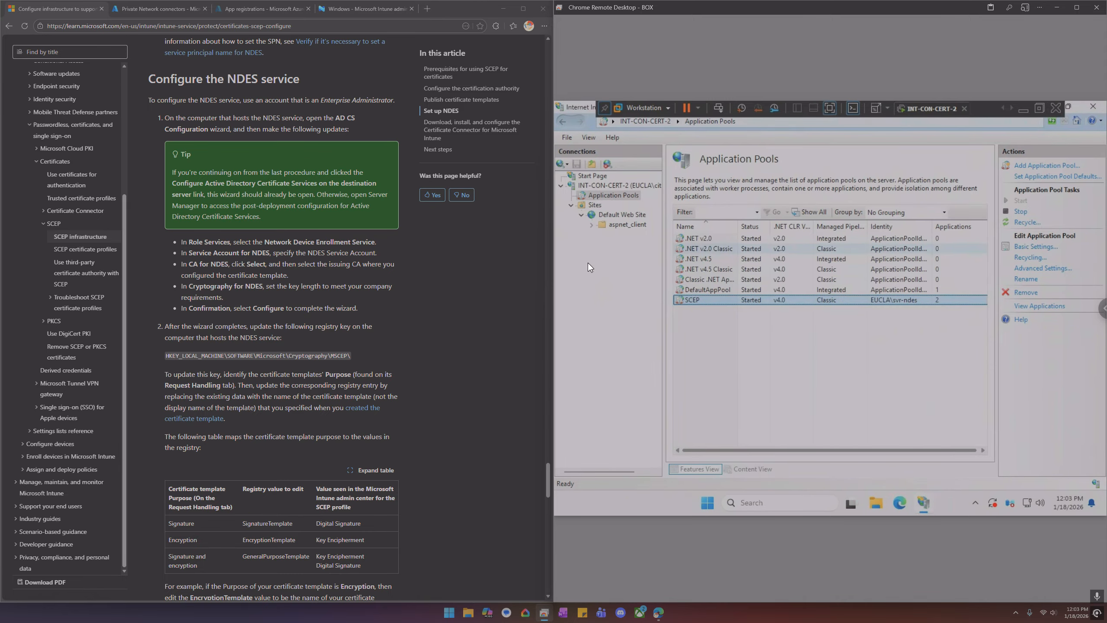
Read the article's section on installing and binding the server authentication certificate for NDES
scroll(352, 324, "down", 10)
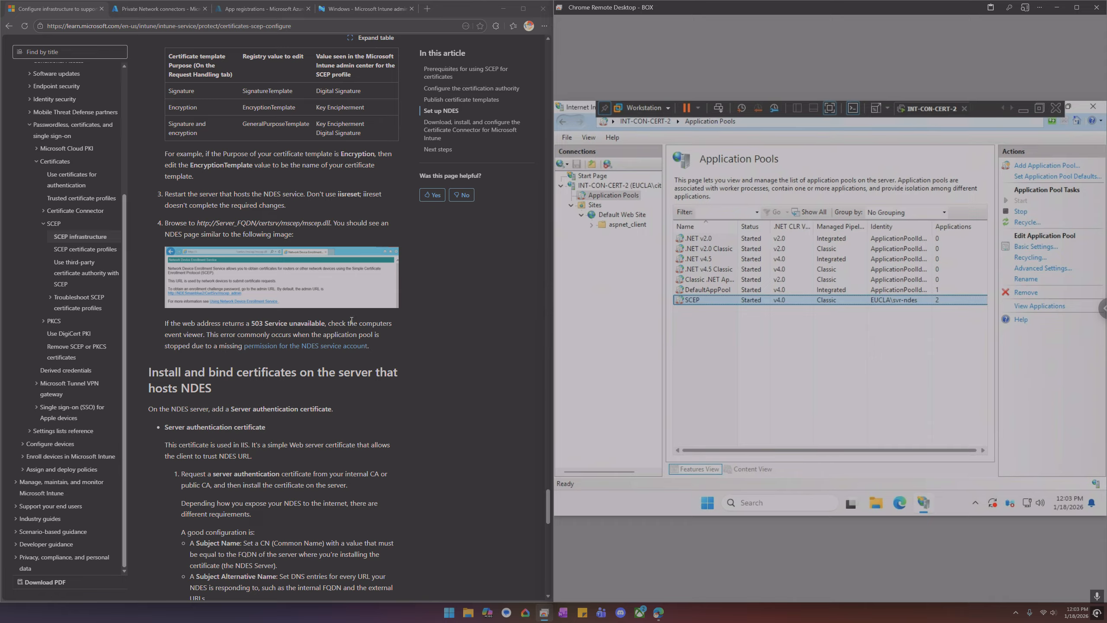
scroll(294, 380, "down", 7)
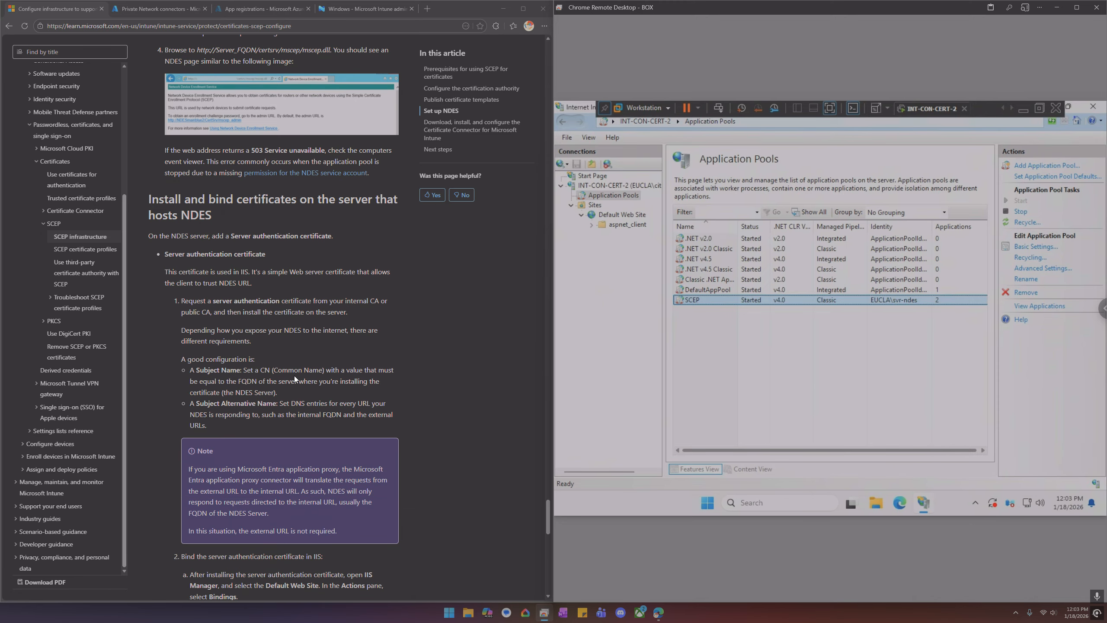
scroll(294, 374, "down", 12)
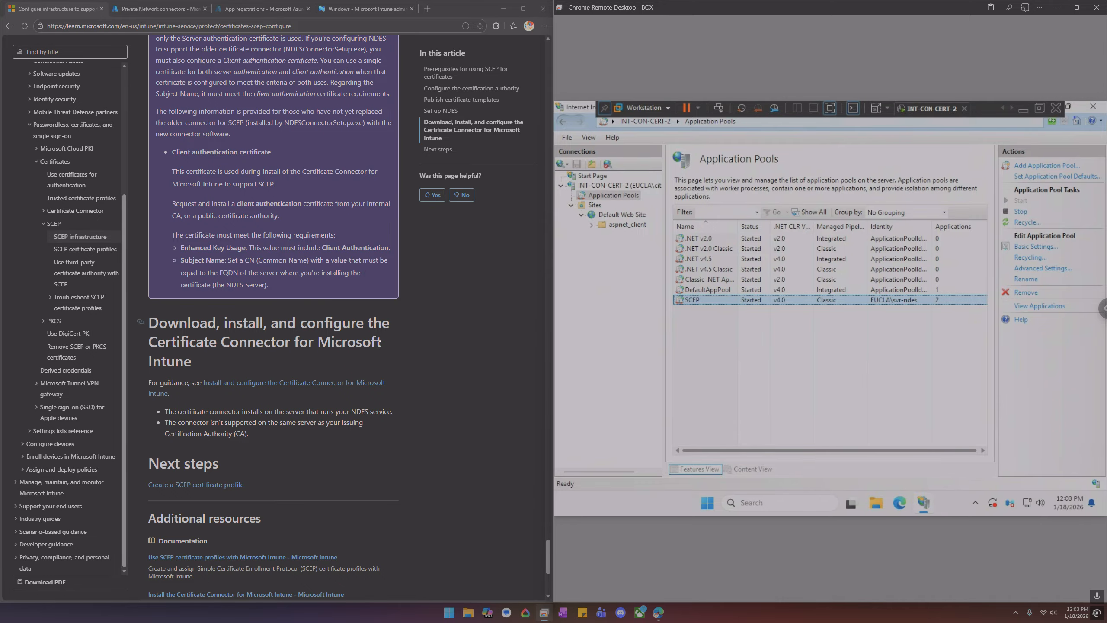
scroll(379, 345, "up", 10)
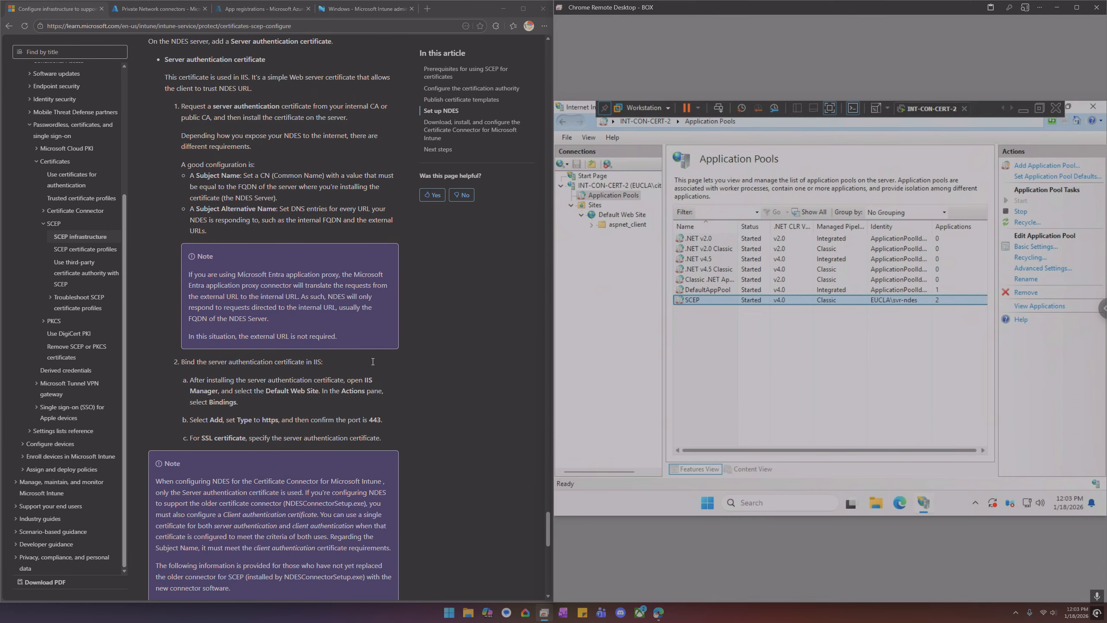
scroll(373, 361, "up", 2)
scroll(373, 361, "up", 4)
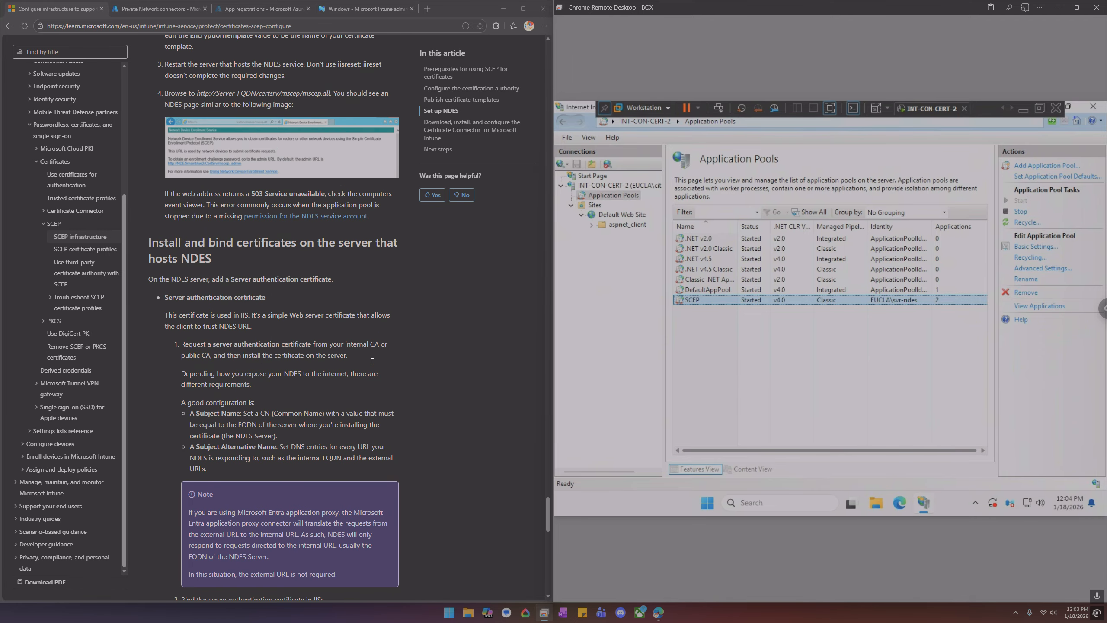
left_click(163, 10)
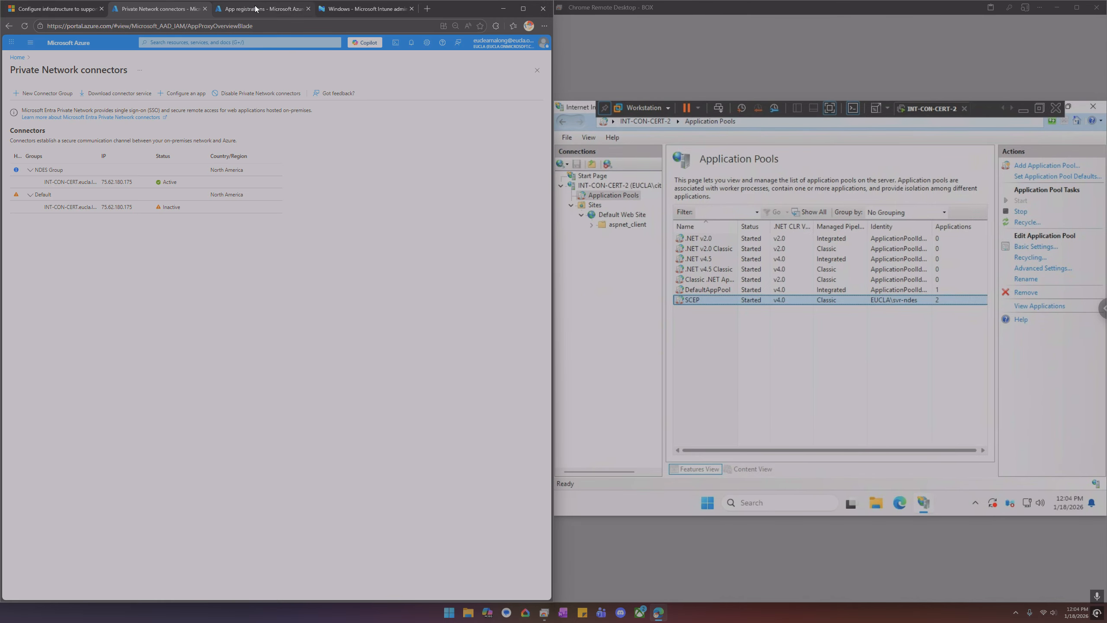
left_click(257, 9)
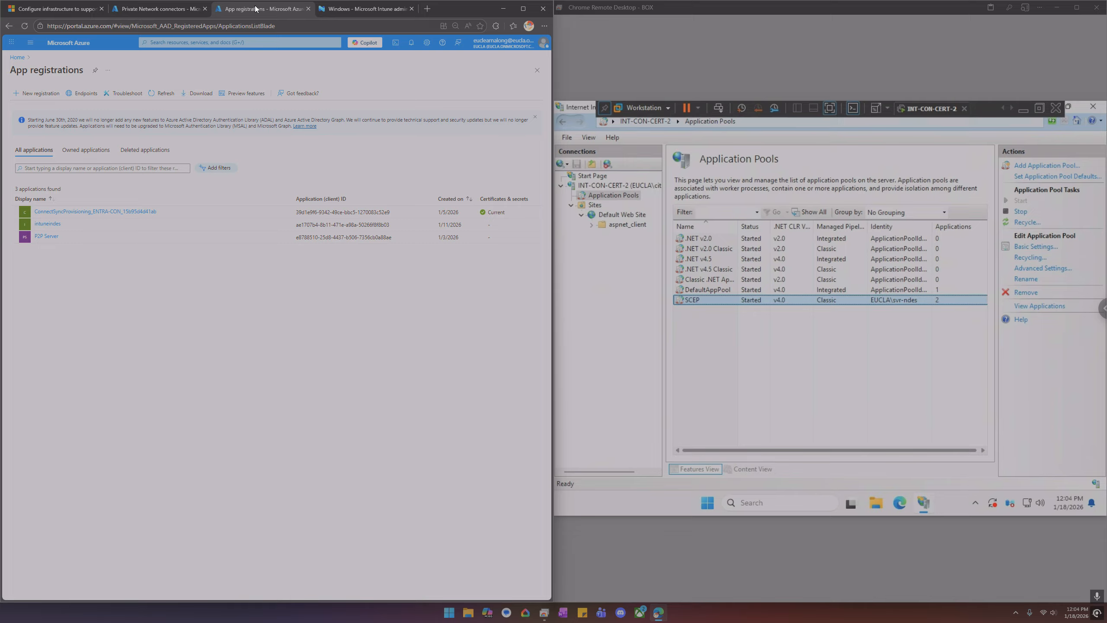
left_click(139, 9)
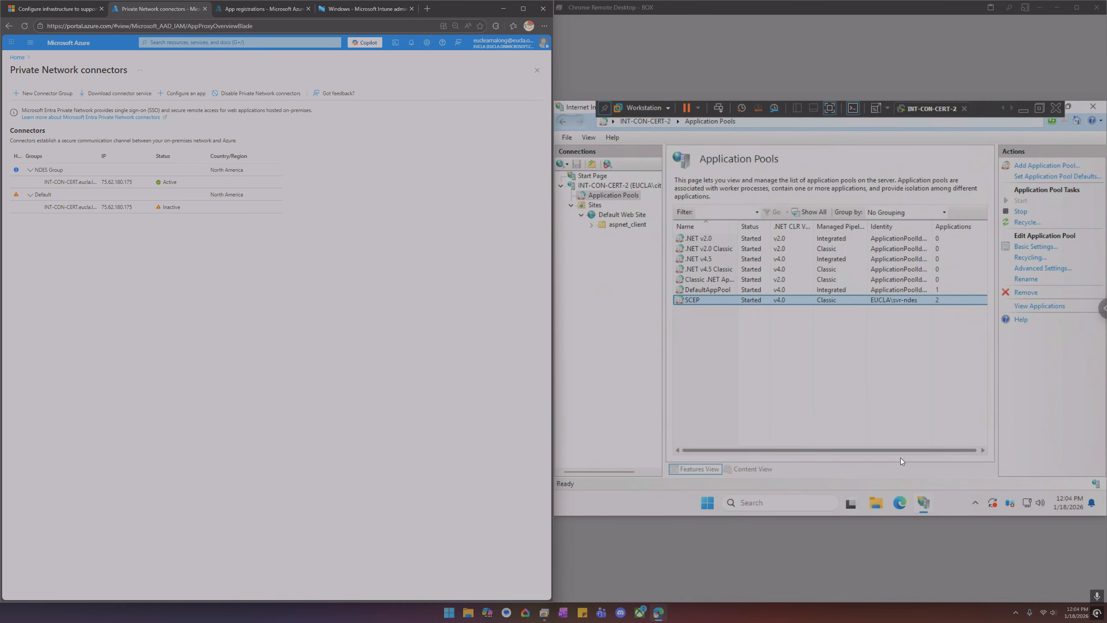
Try to install the Microsoft Entra private network connector from C:\Temp as administrator, accepting the license terms
left_click(876, 504)
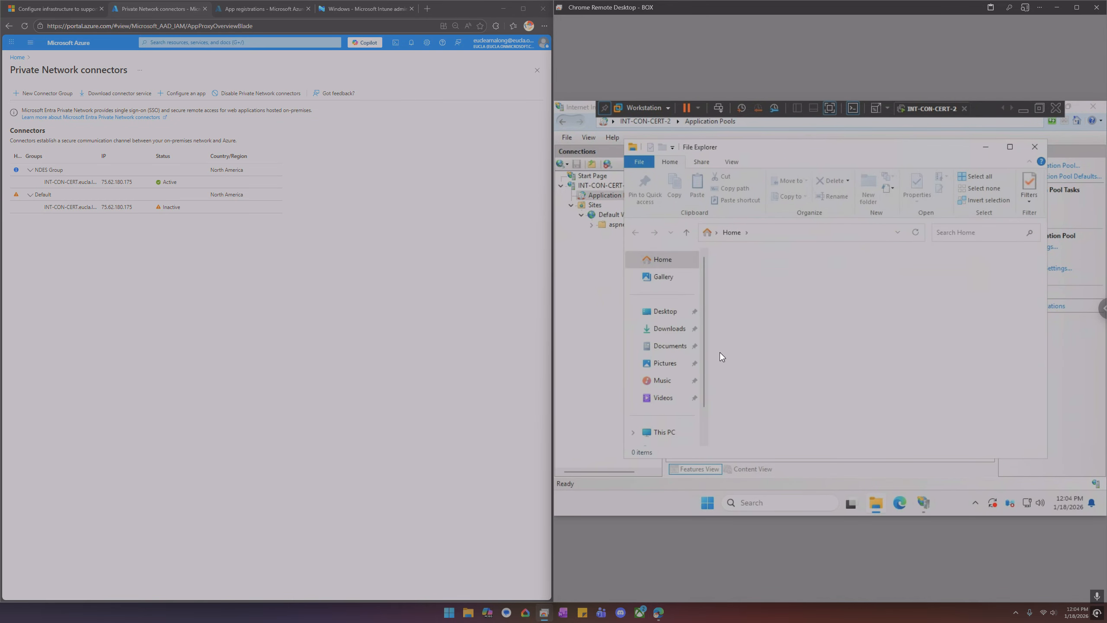
left_click(661, 433)
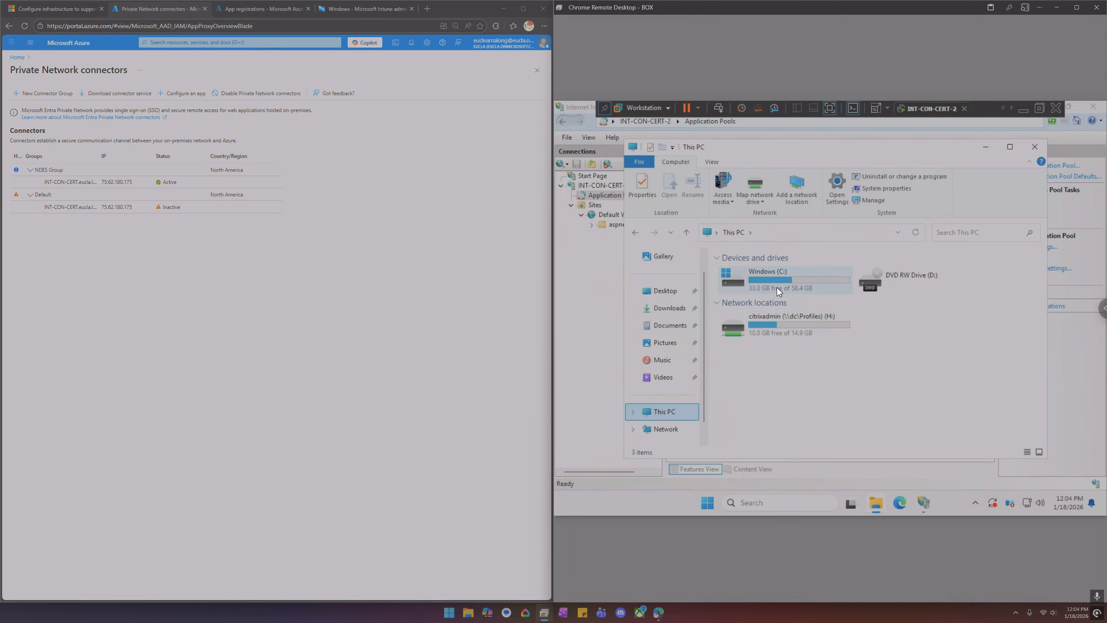
left_click(776, 287)
double_click(776, 288)
double_click(745, 349)
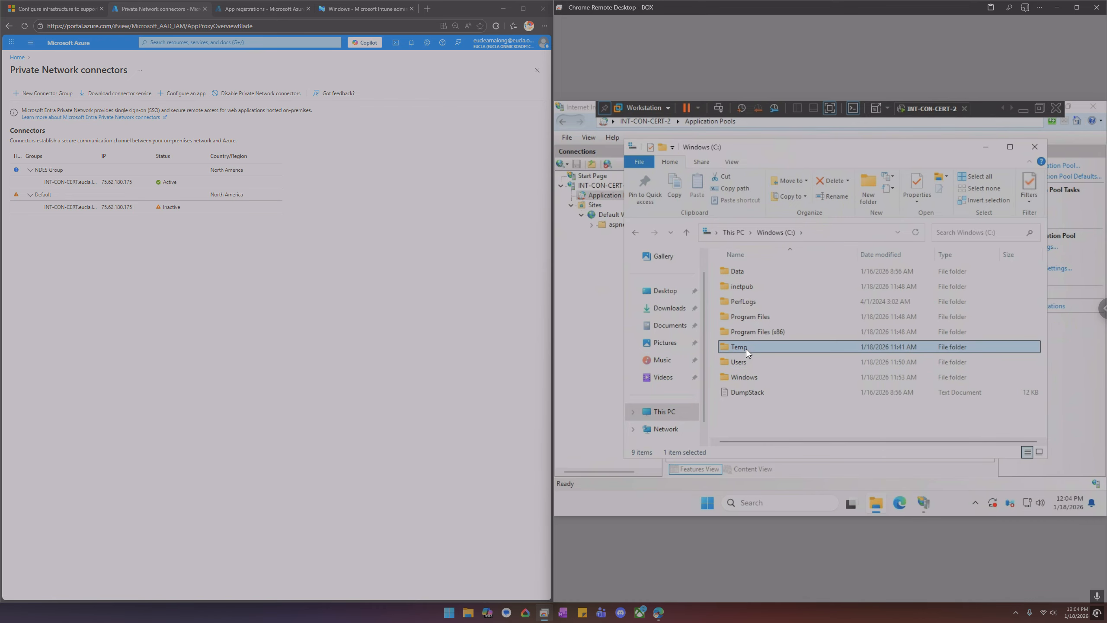
right_click(763, 289)
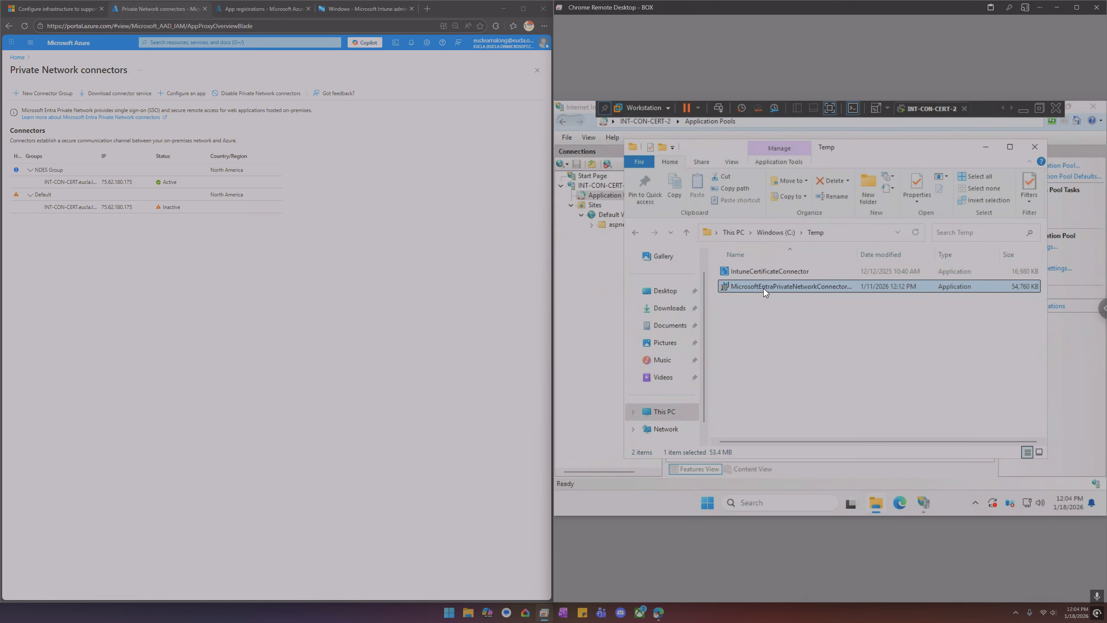
left_click(796, 301)
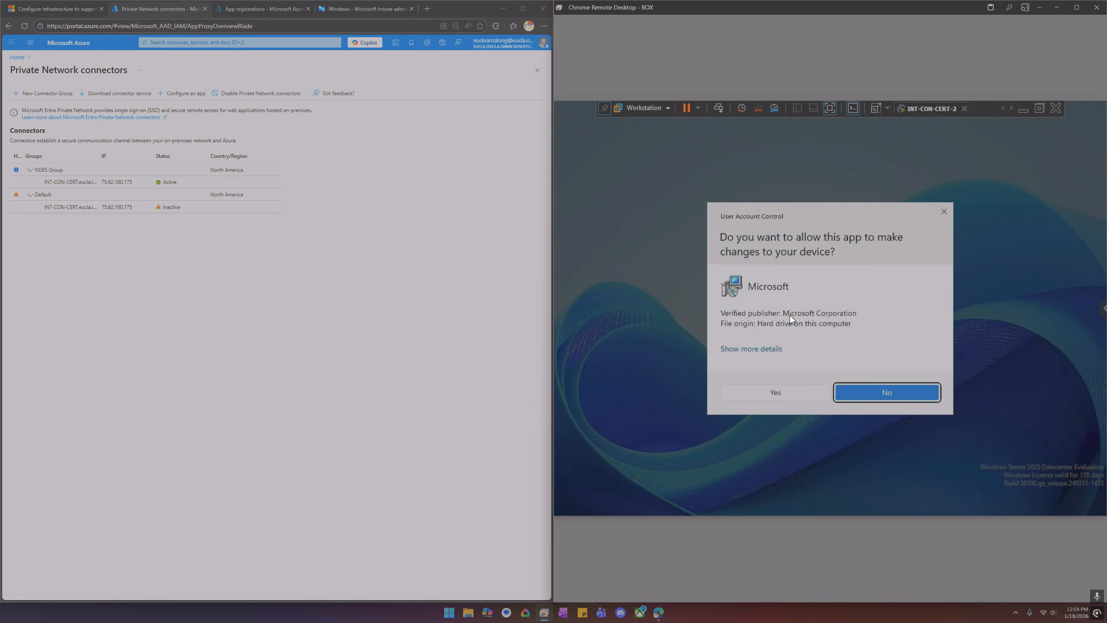
left_click(794, 391)
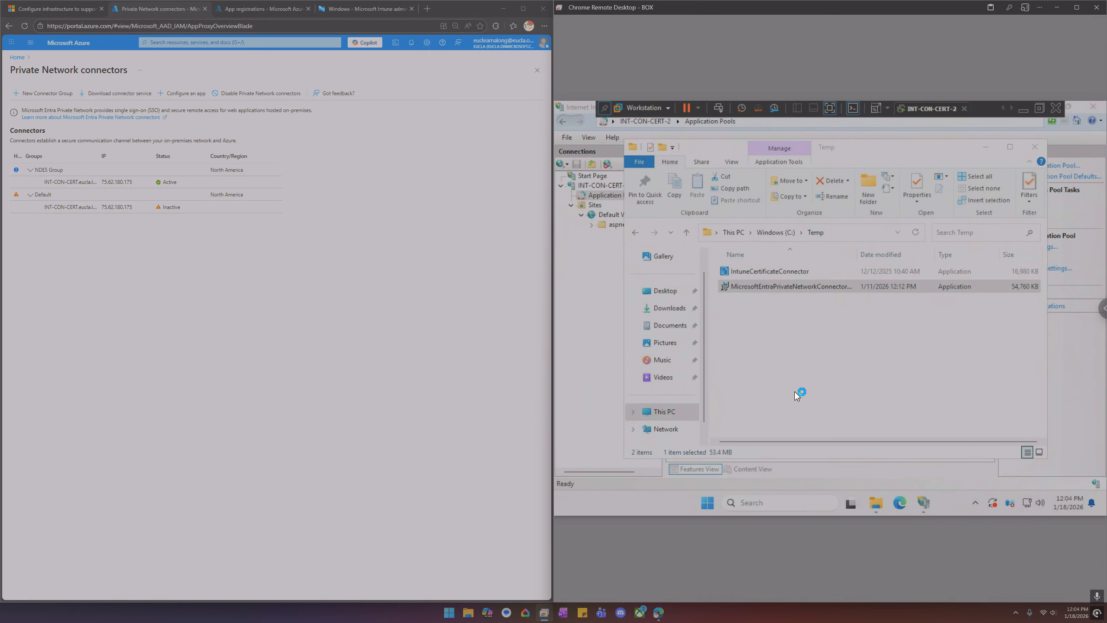
left_click(774, 359)
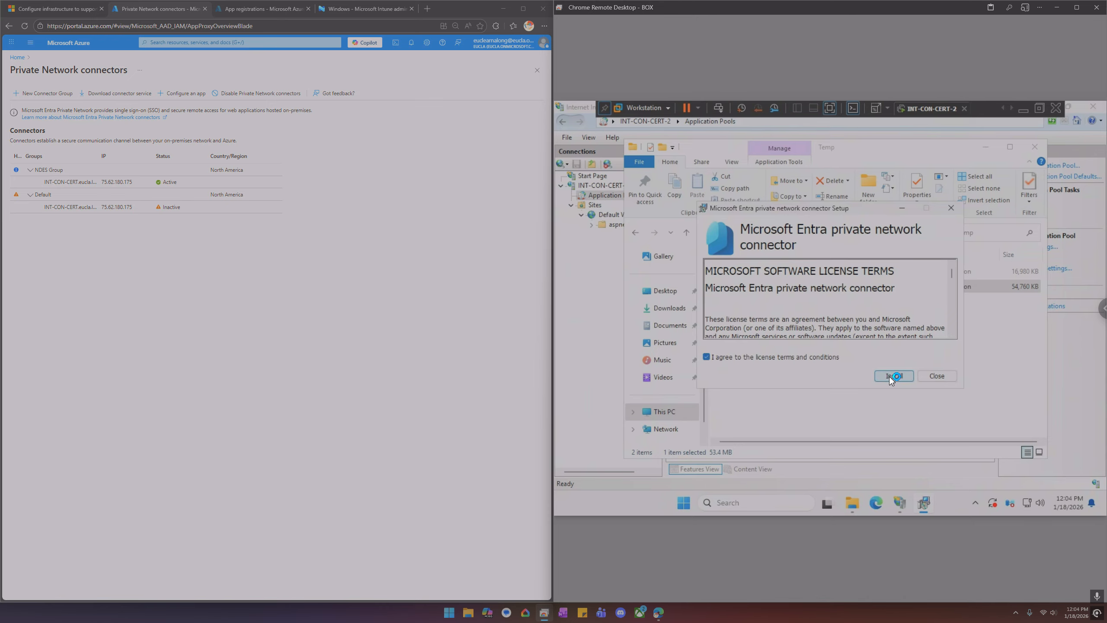
left_click(889, 376)
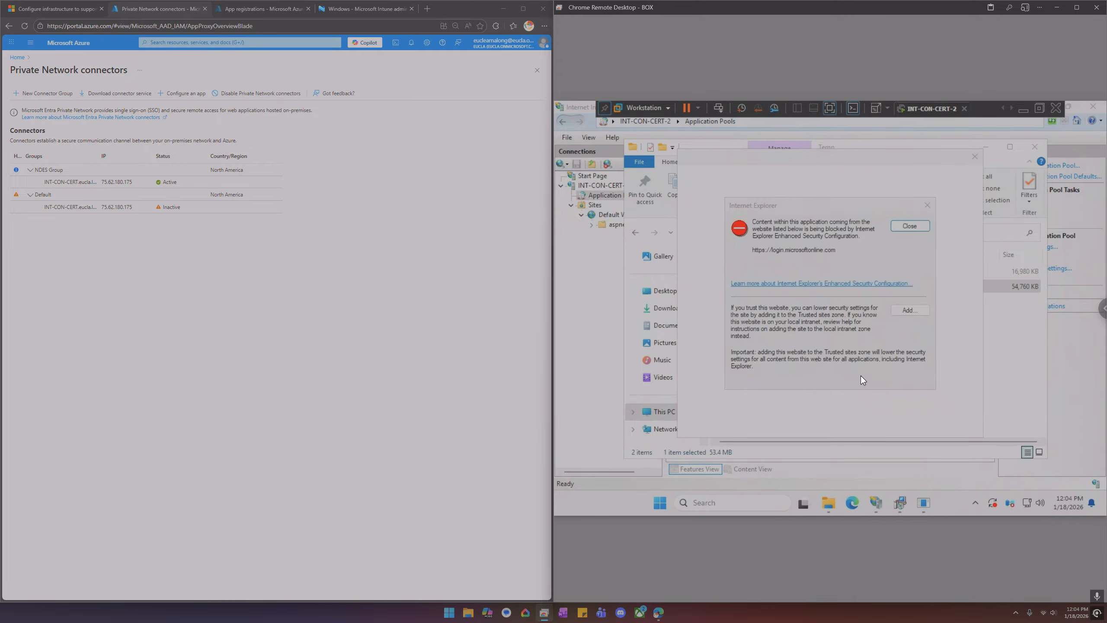
left_click(912, 309)
left_click(894, 287)
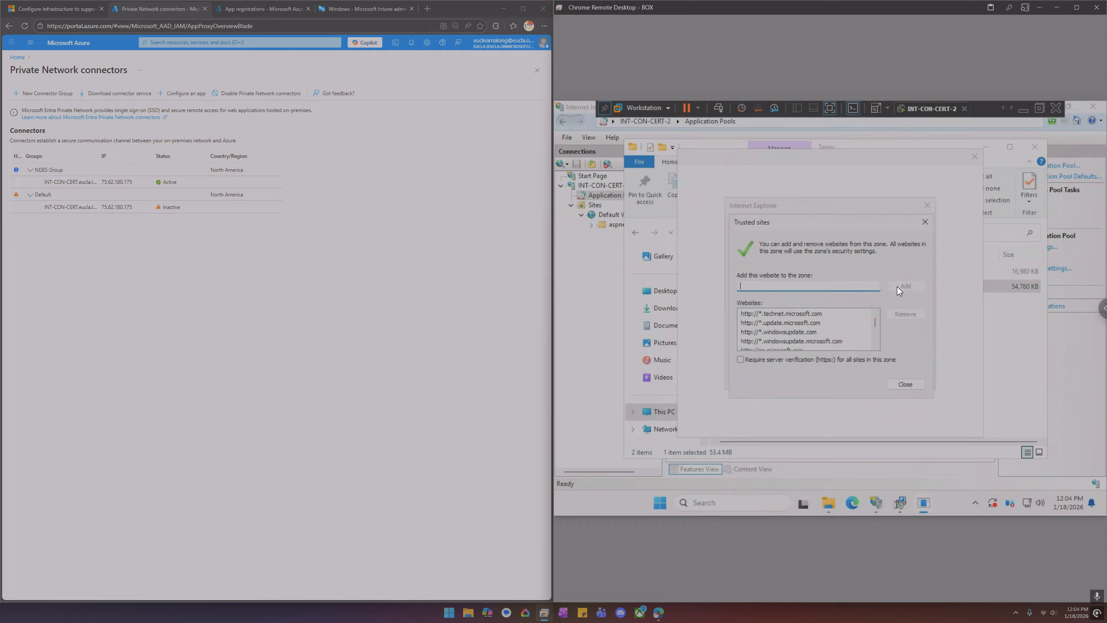
left_click(909, 383)
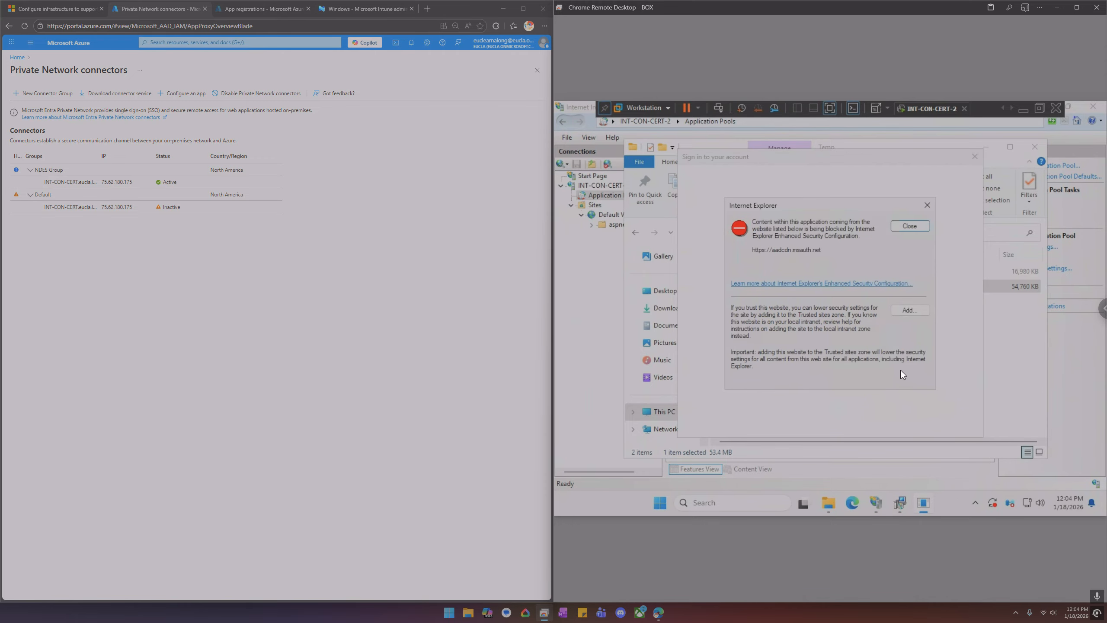
left_click(911, 310)
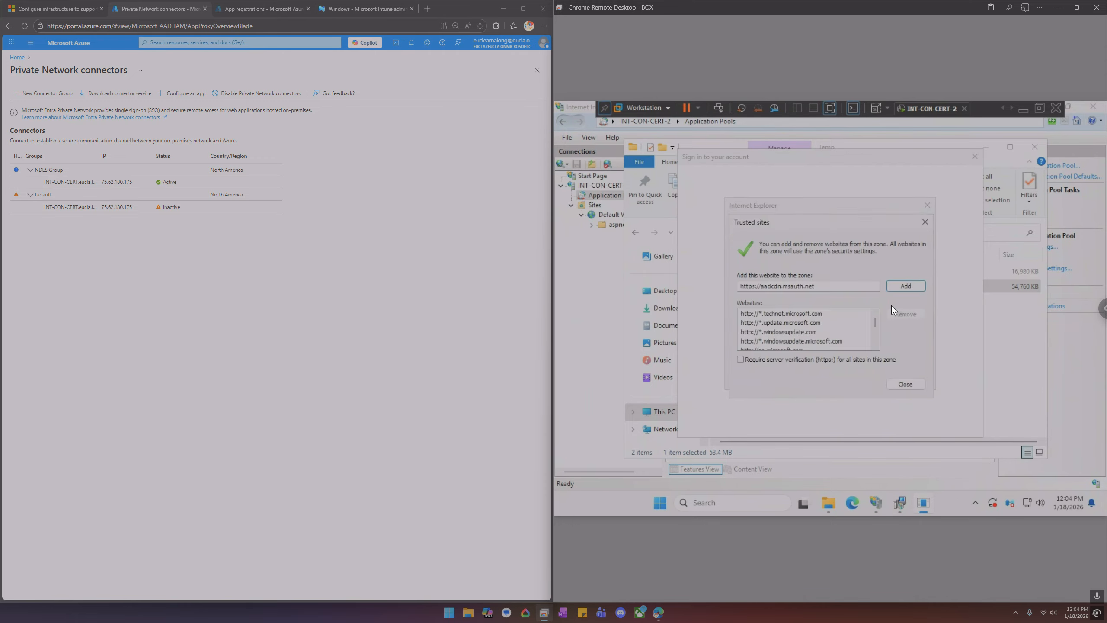
left_click(905, 285)
left_click(905, 383)
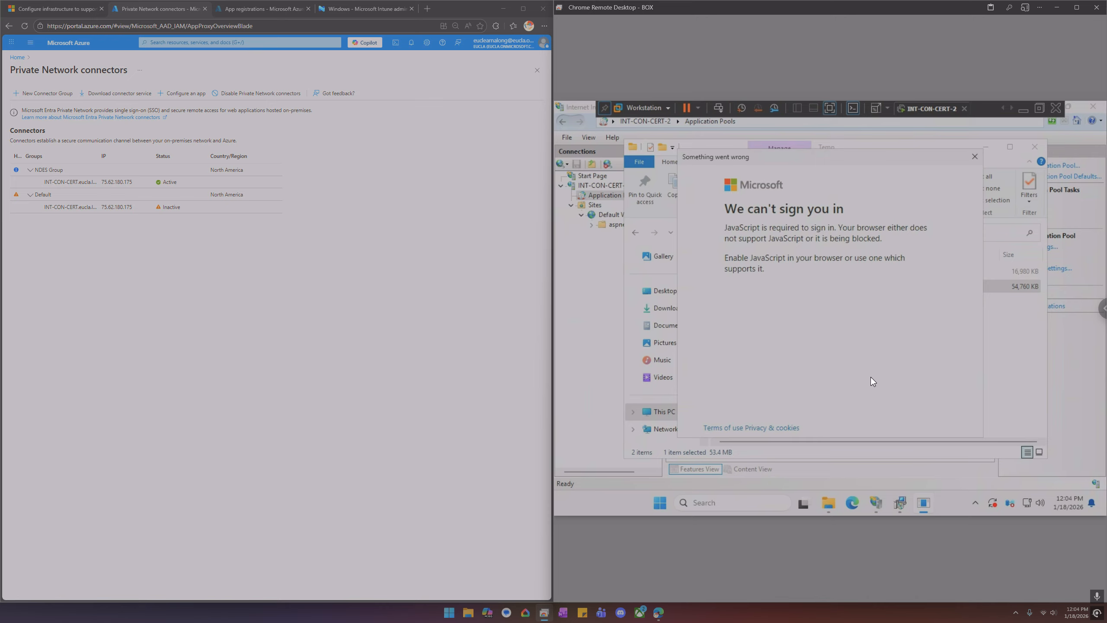
Enable Active scripting in the Internet zone's custom security level through Control Panel's Internet Options
left_click(736, 502)
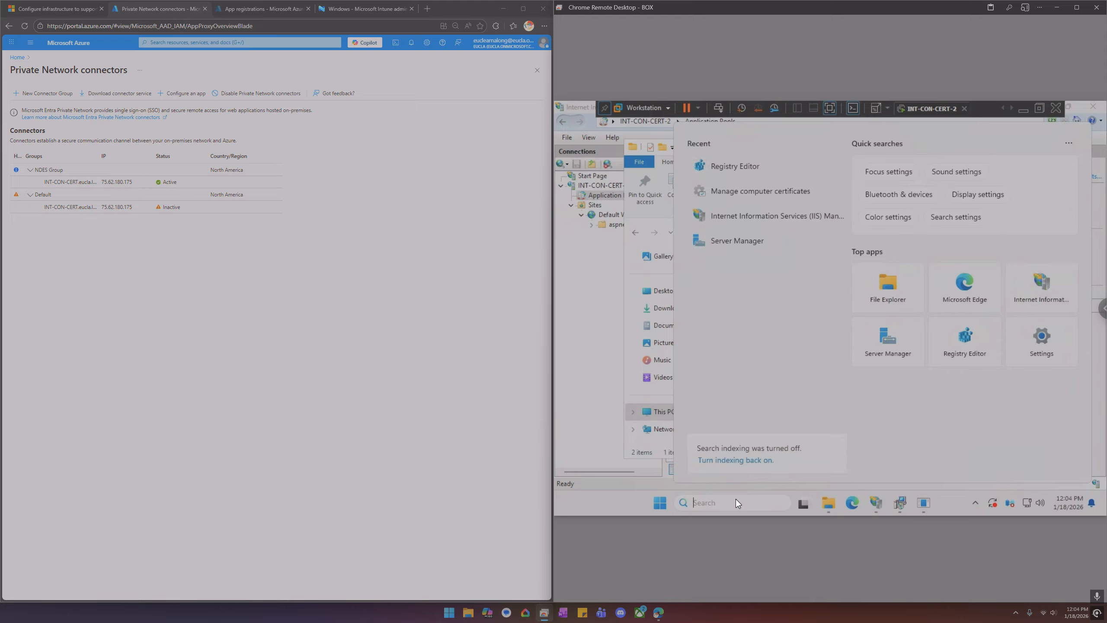
type("control")
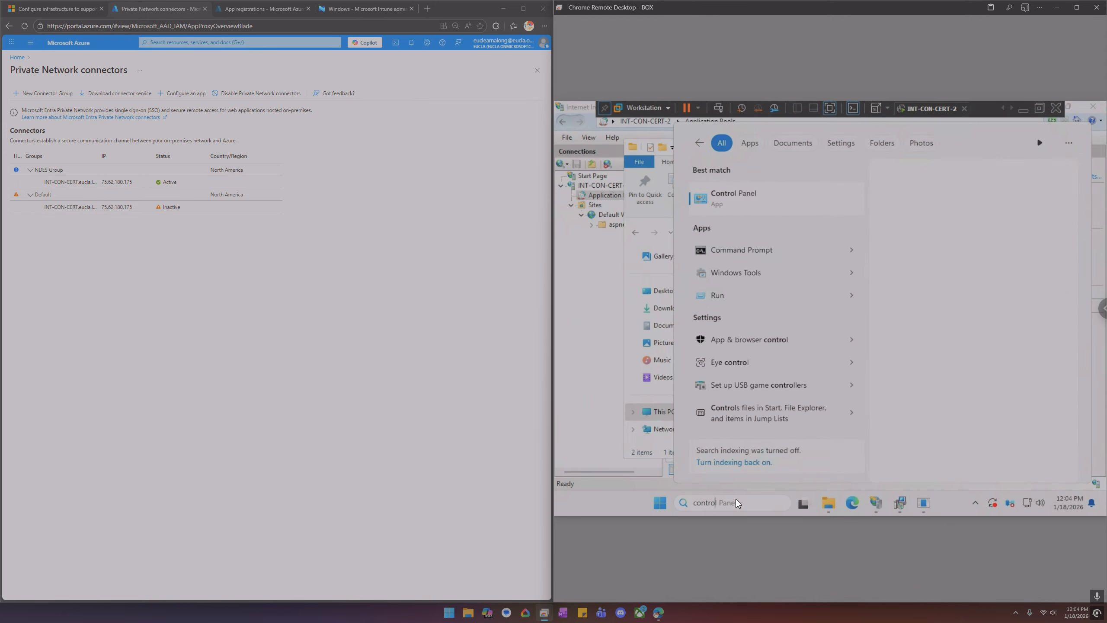
key("Return")
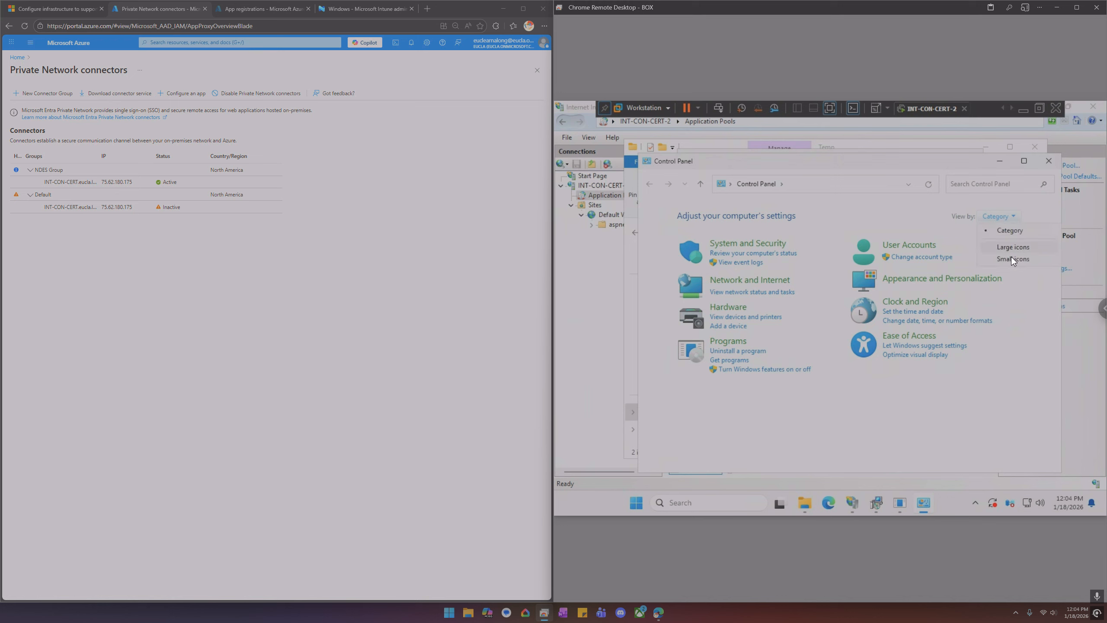
left_click(1011, 259)
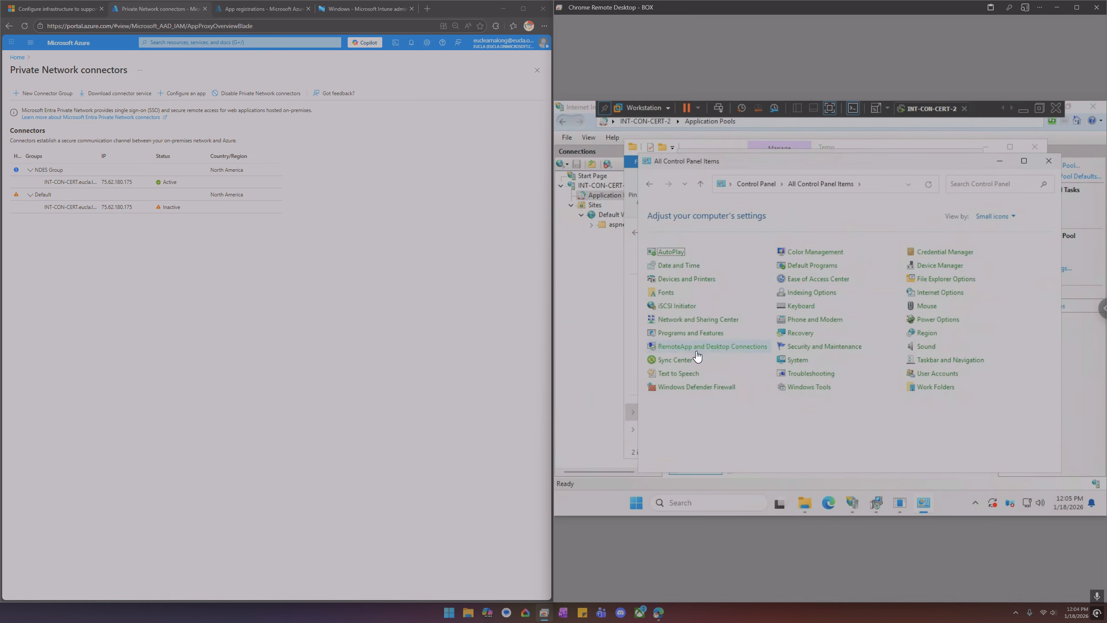
left_click(941, 295)
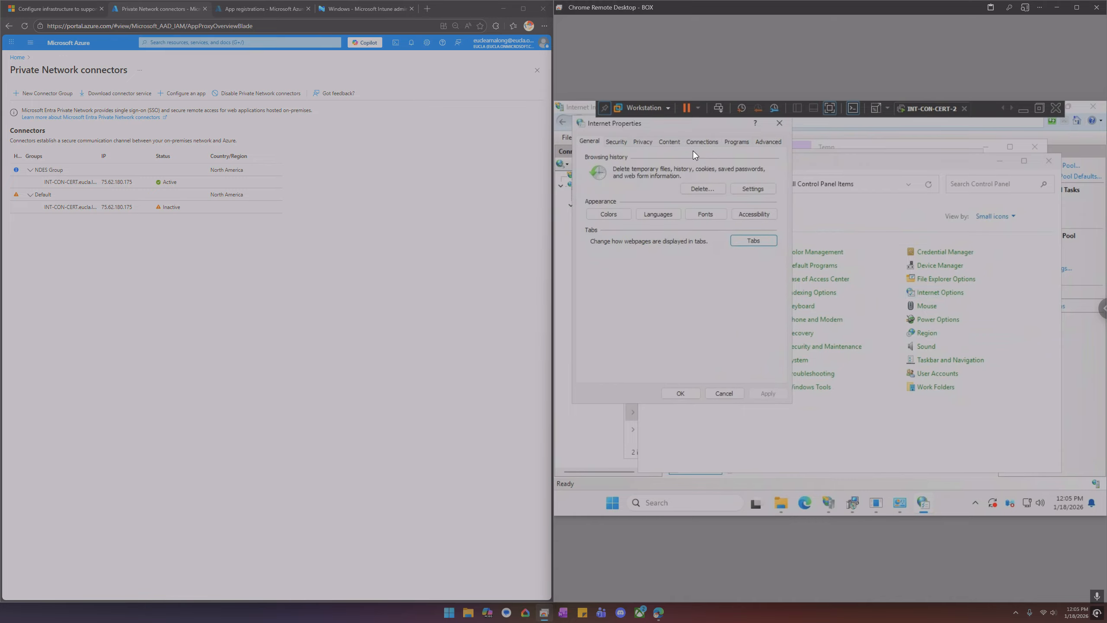
left_click(767, 143)
scroll(737, 249, "down", 3)
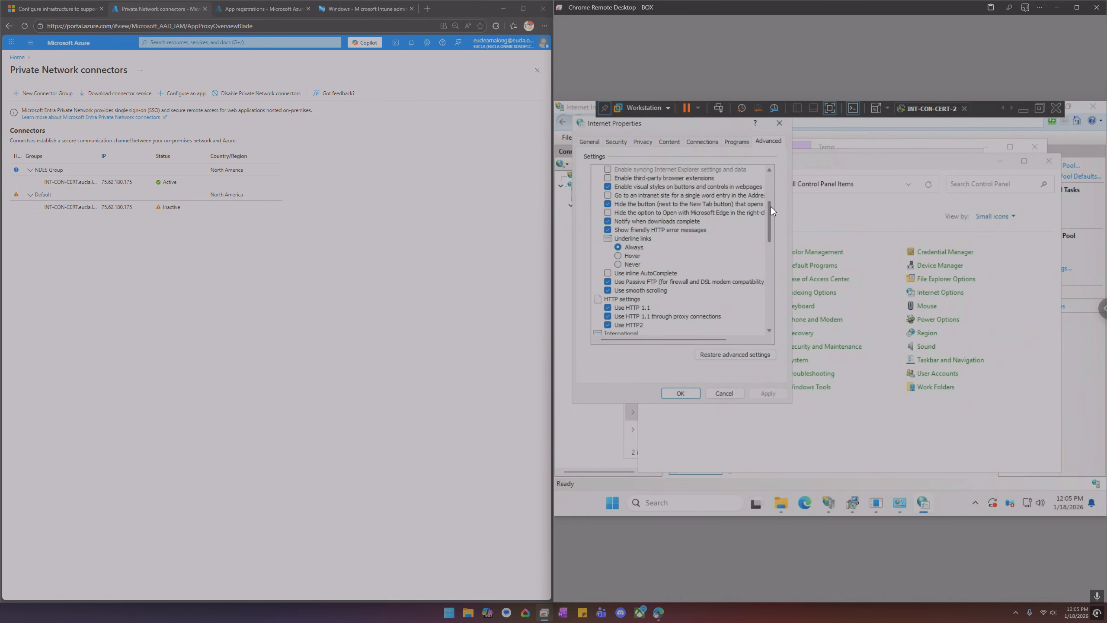
left_click(595, 141)
left_click(619, 143)
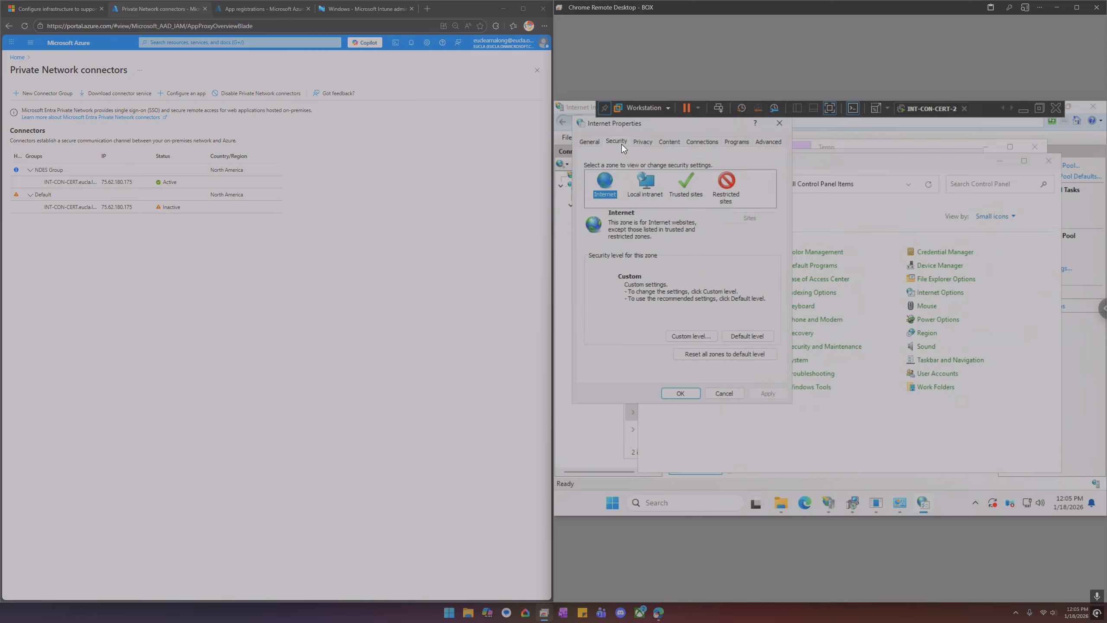
left_click(691, 335)
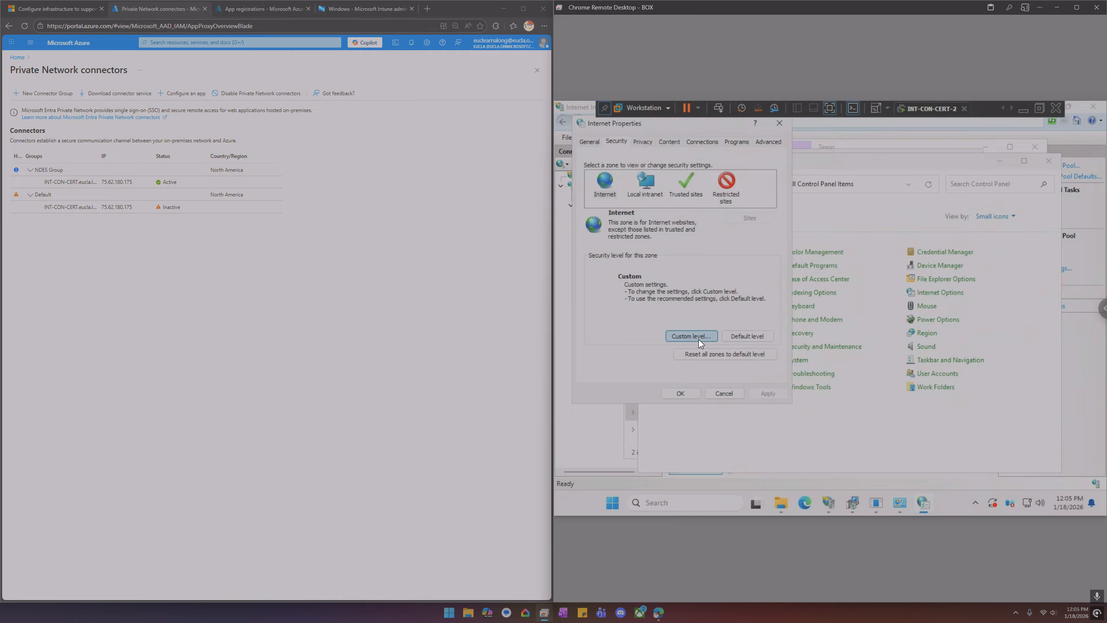
left_click_drag(776, 182, 780, 302)
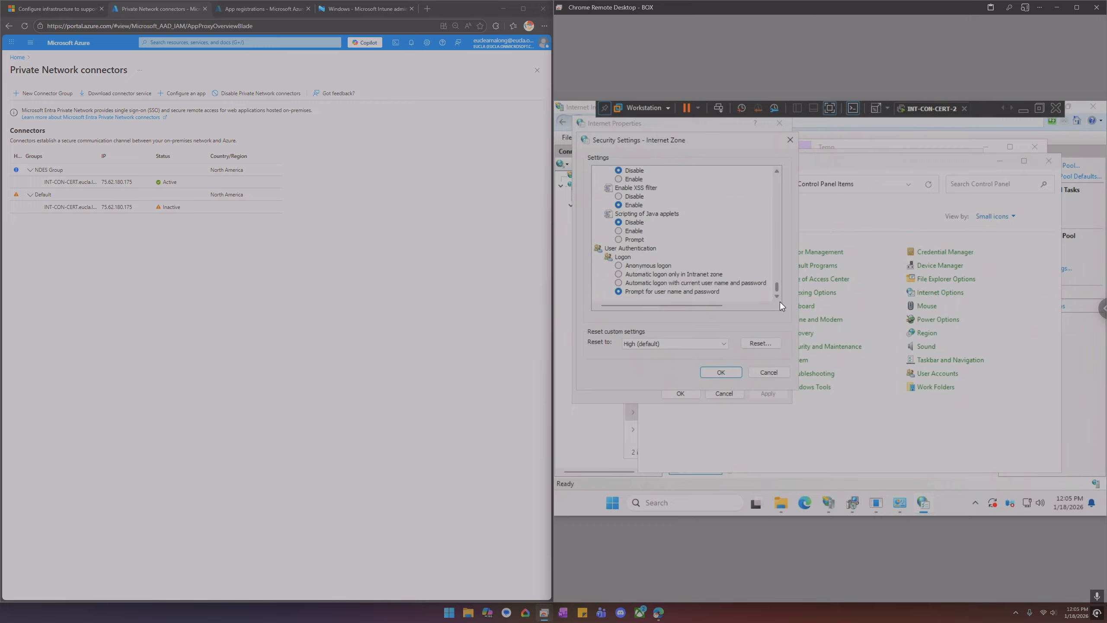
scroll(640, 235, "up", 4)
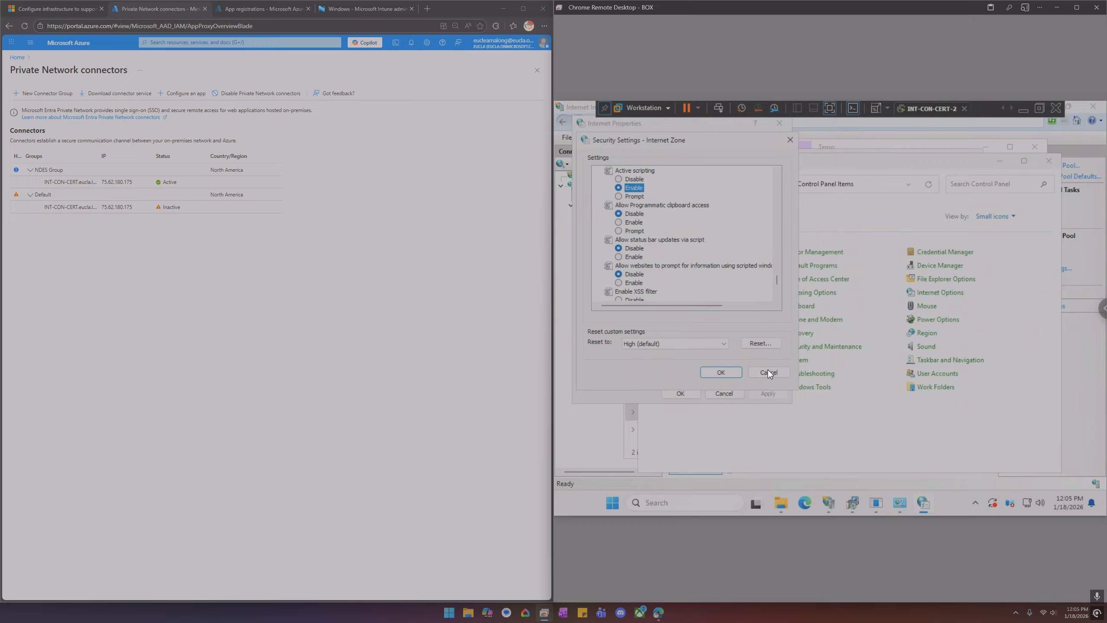
left_click(723, 372)
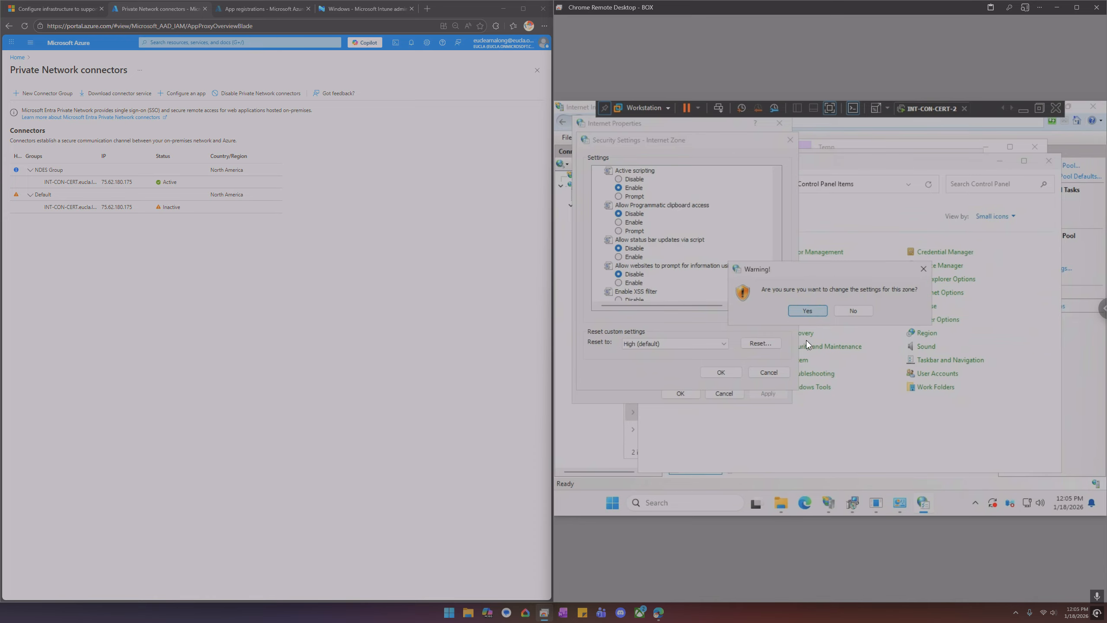
left_click(807, 310)
left_click(680, 393)
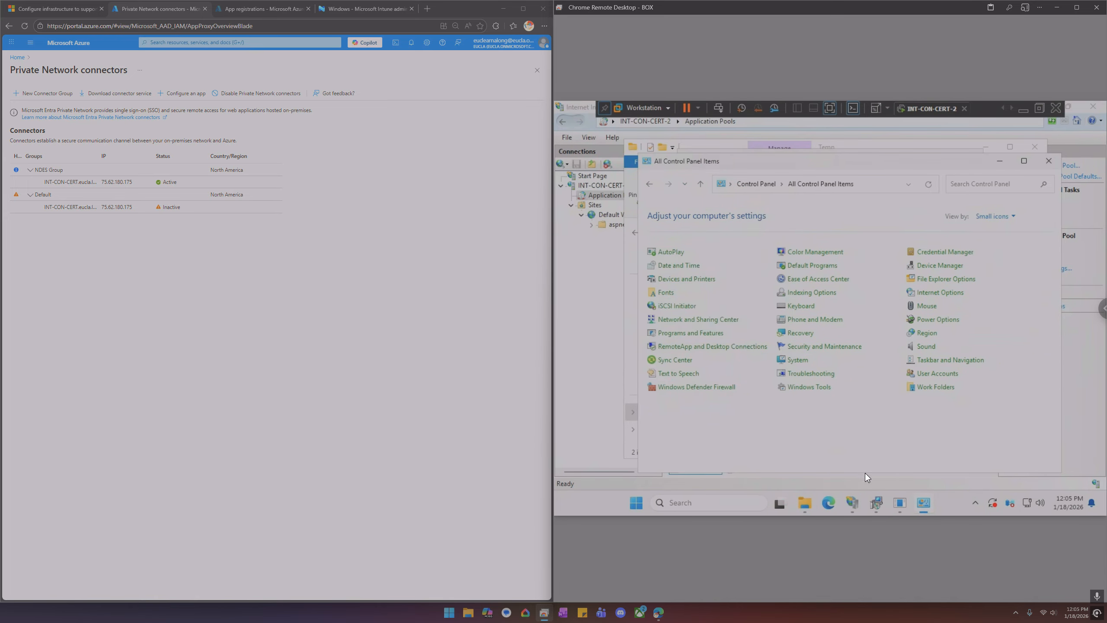
Close the failed sign-in window and the failed connector setup
left_click(900, 502)
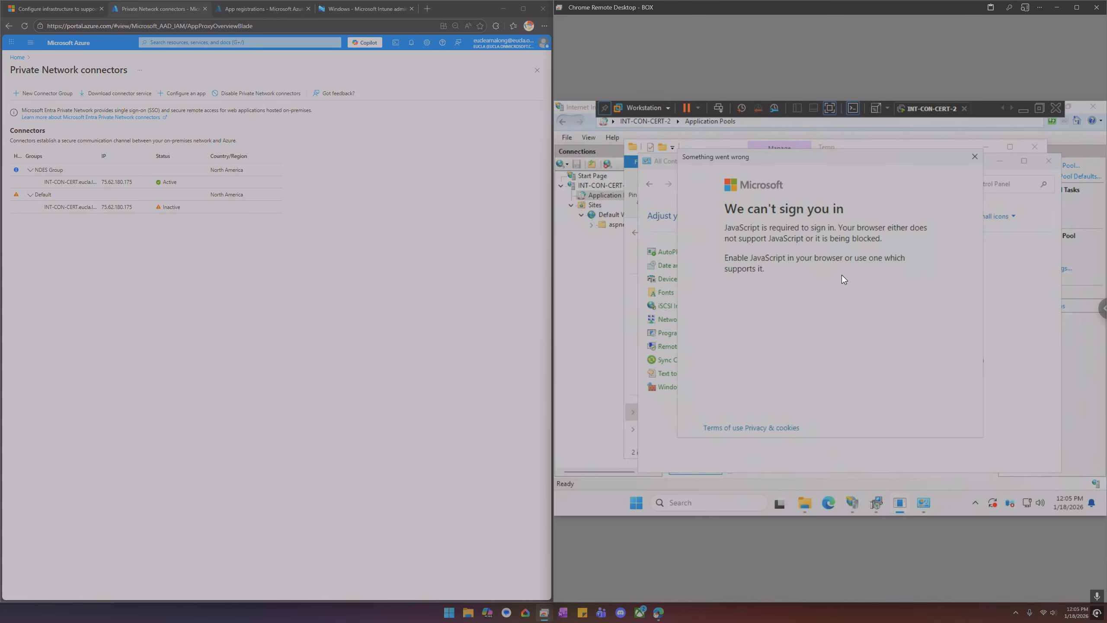
left_click(974, 156)
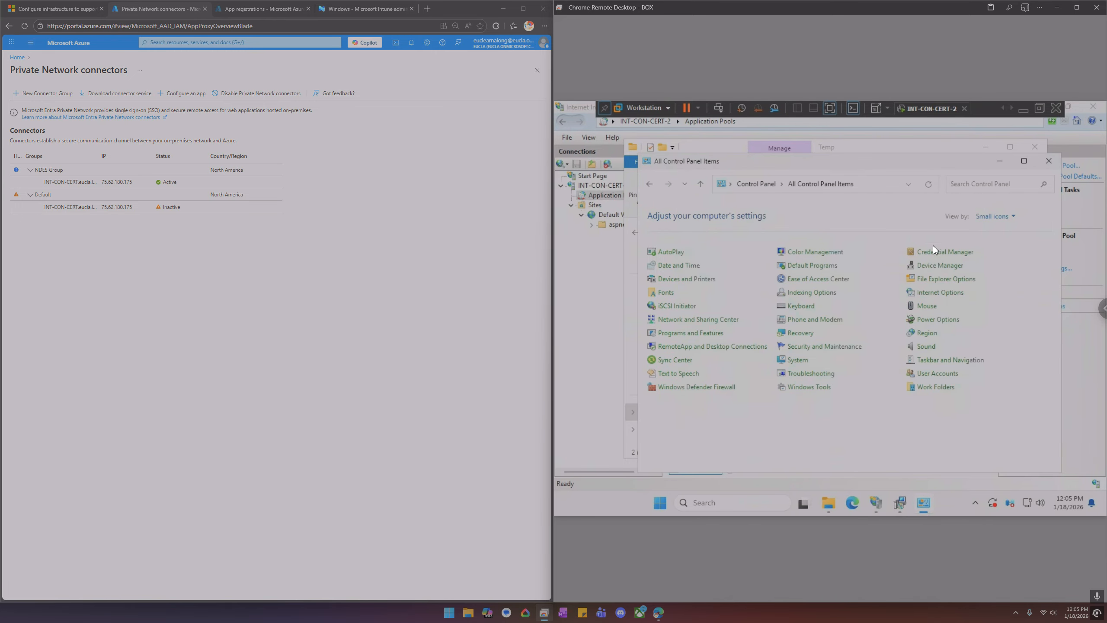
left_click(900, 503)
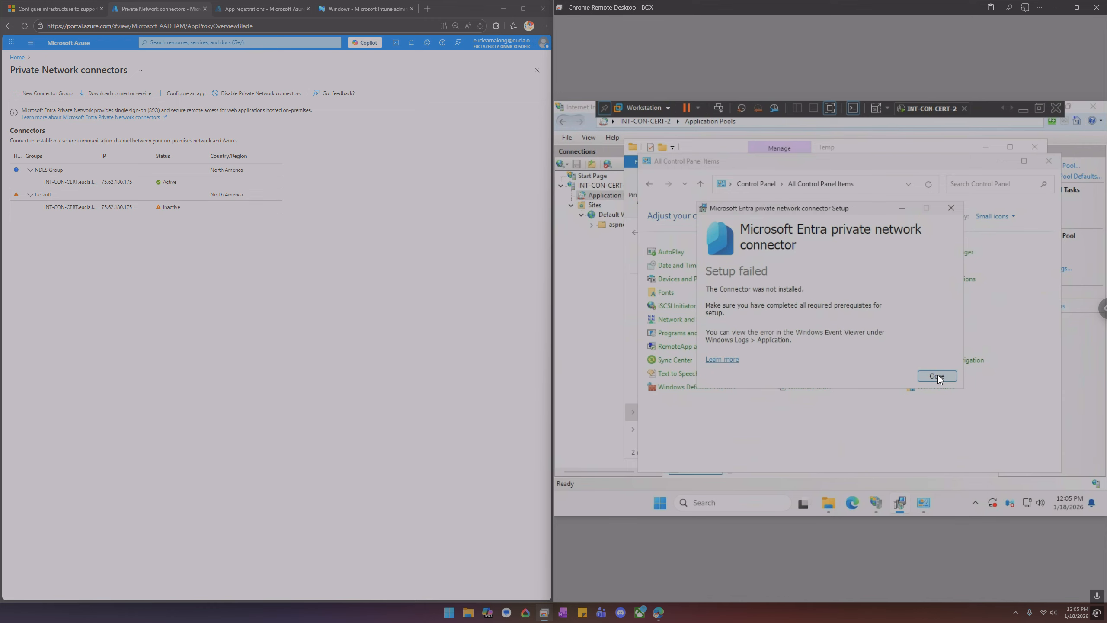
left_click(938, 375)
Run the Microsoft Entra private network connector installer from C:\Temp as administrator again
left_click(852, 503)
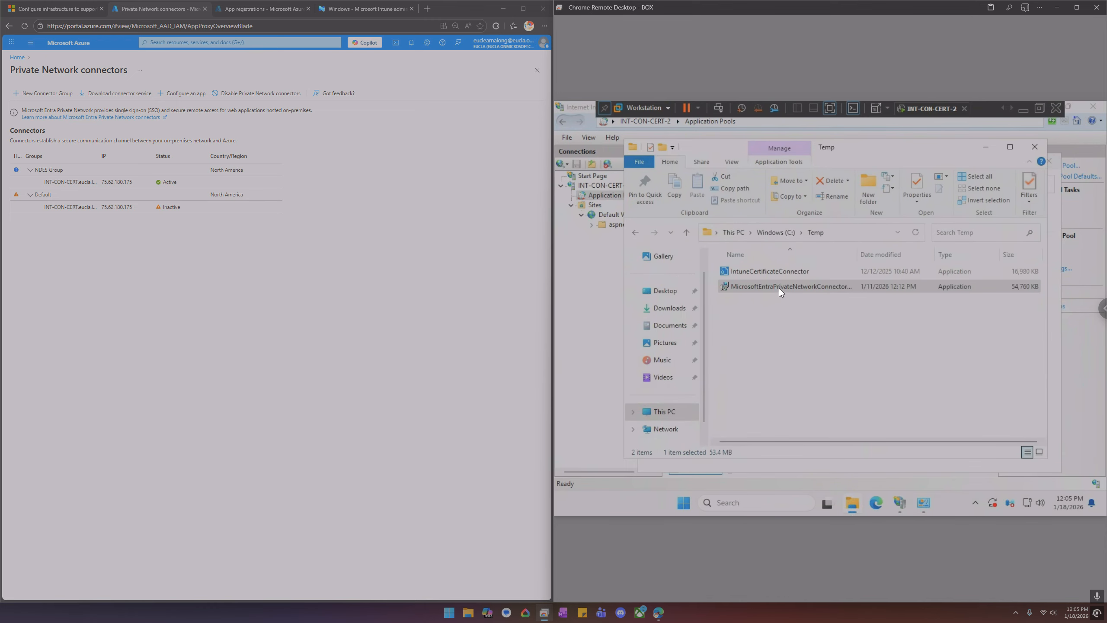
right_click(778, 288)
left_click(807, 299)
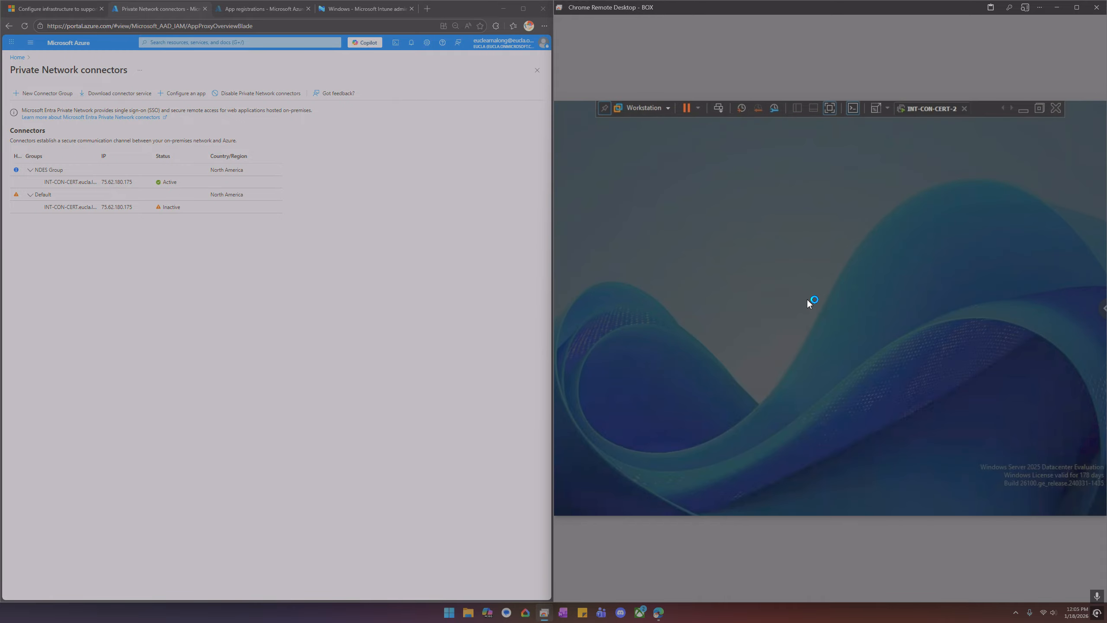
left_click(788, 393)
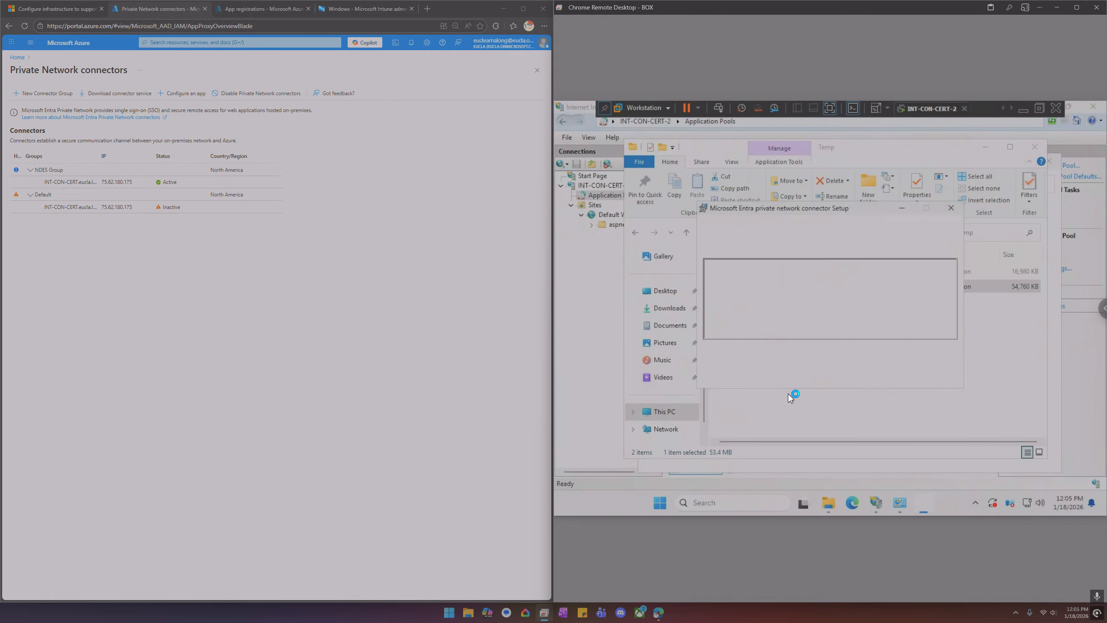
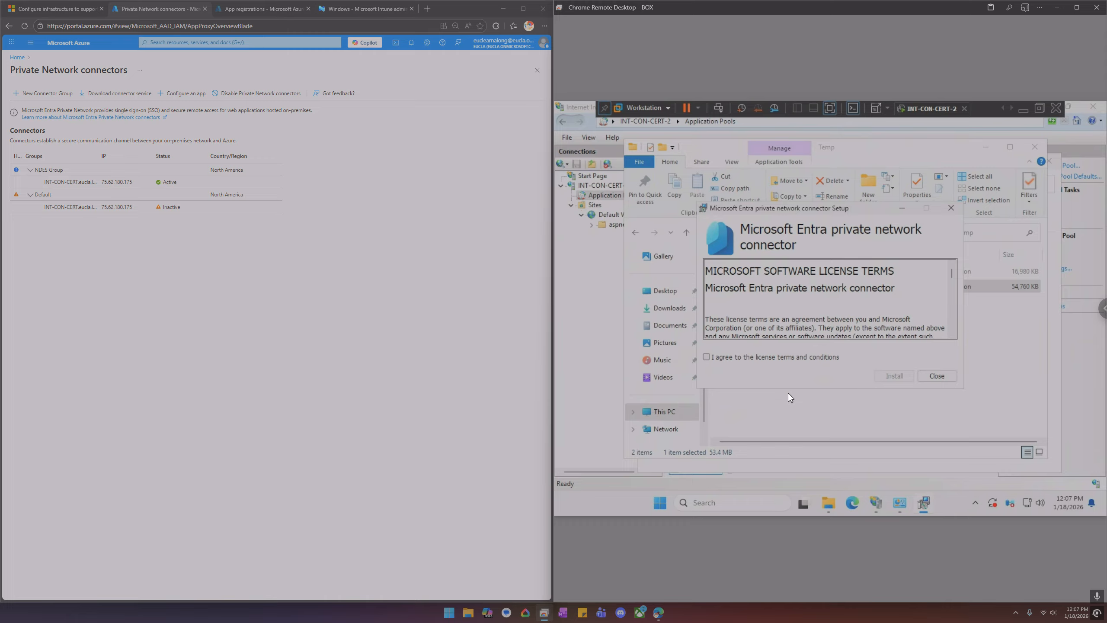
Accept the connector license terms, start the install, and enter the tenant admin account e-mail to sign in
left_click(739, 356)
left_click(885, 379)
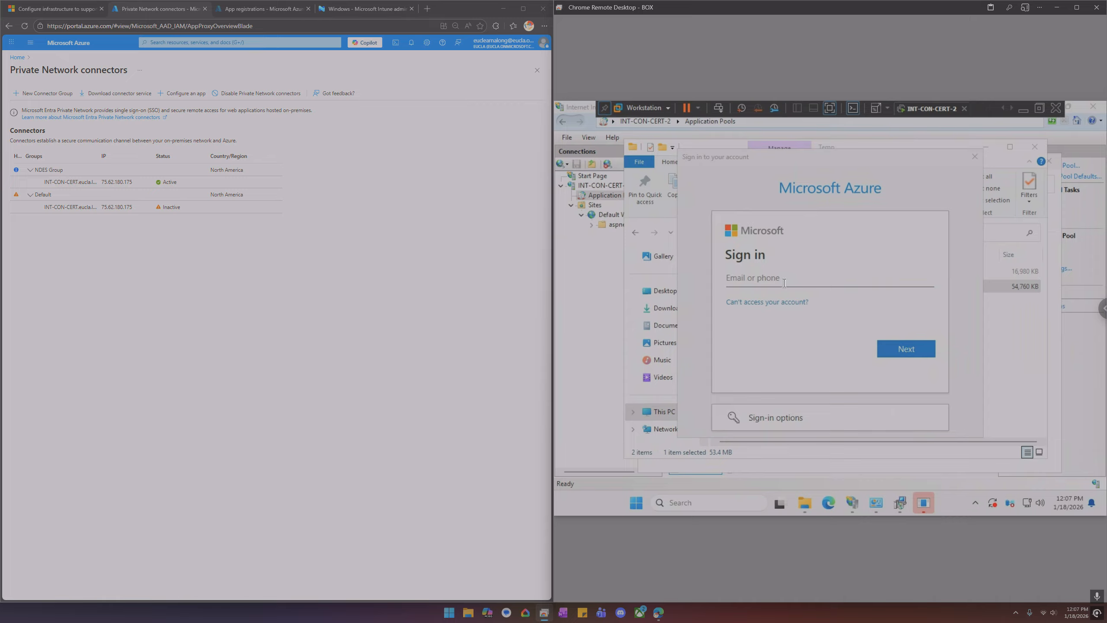
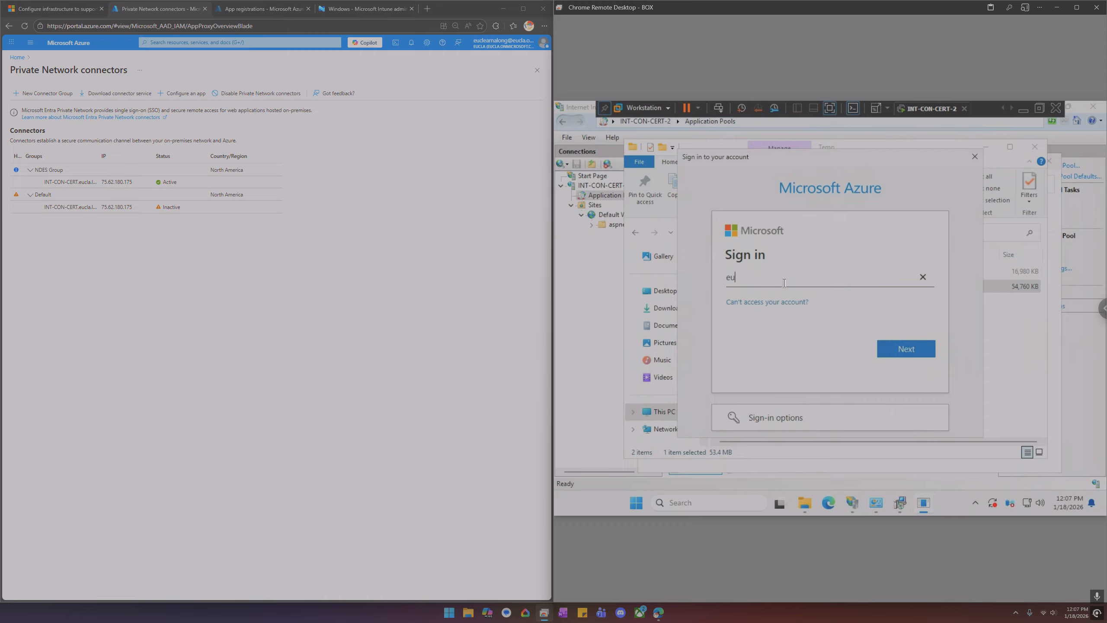
key("Return")
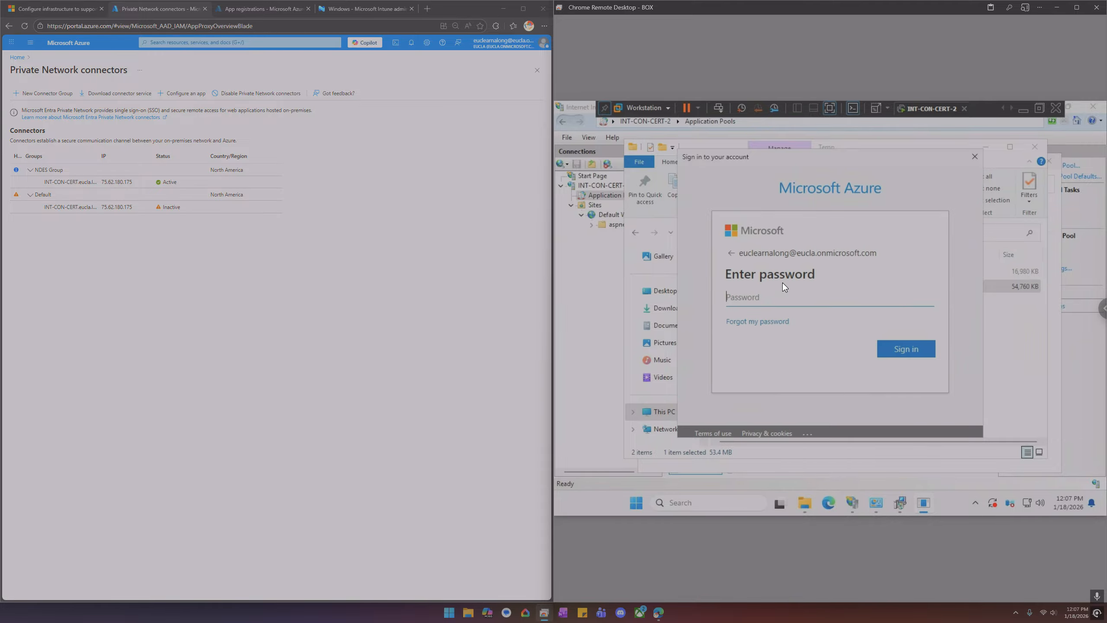
Enter the admin account password to finish sign-in and close the completed connector setup
type("••••••")
key("Return")
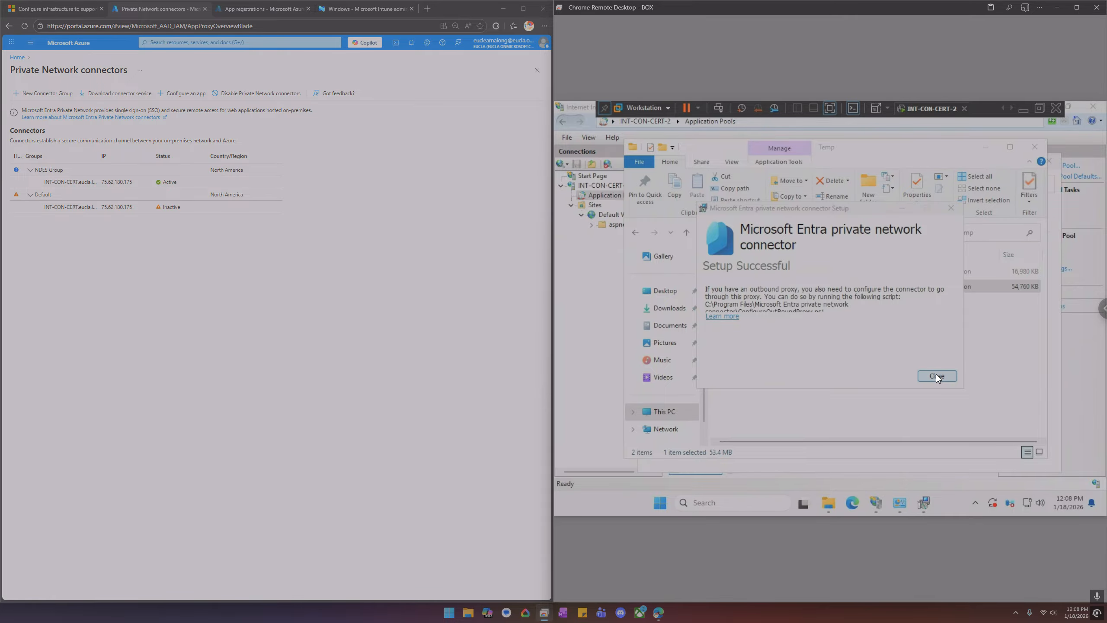
left_click(937, 375)
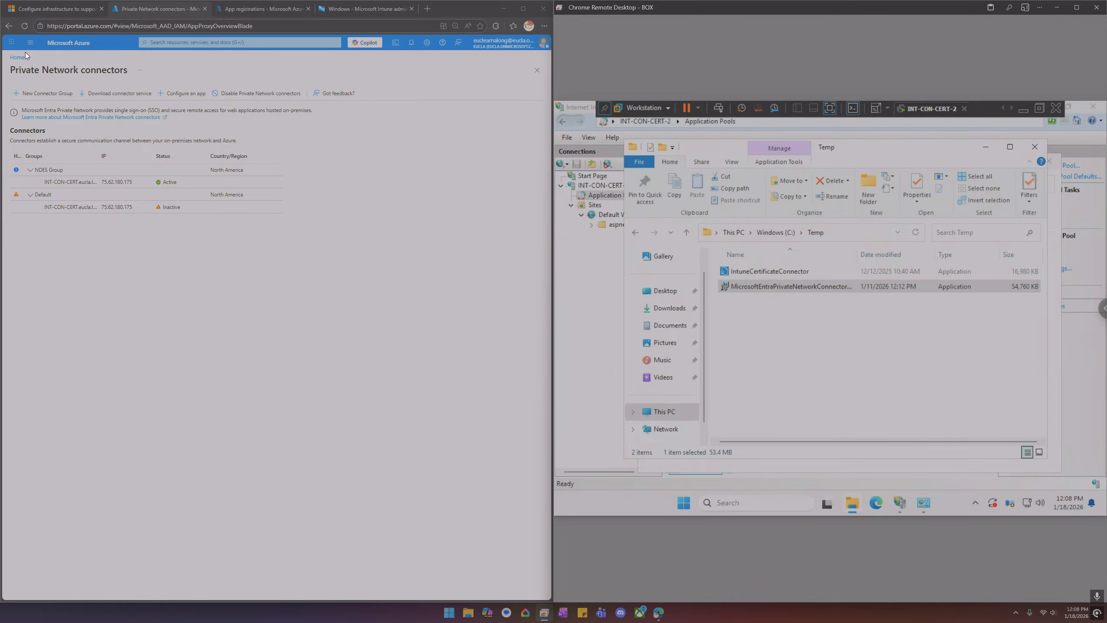
Move the new INT-CON-CERT-2 connector from the Default group into NDES Group and save
left_click(24, 26)
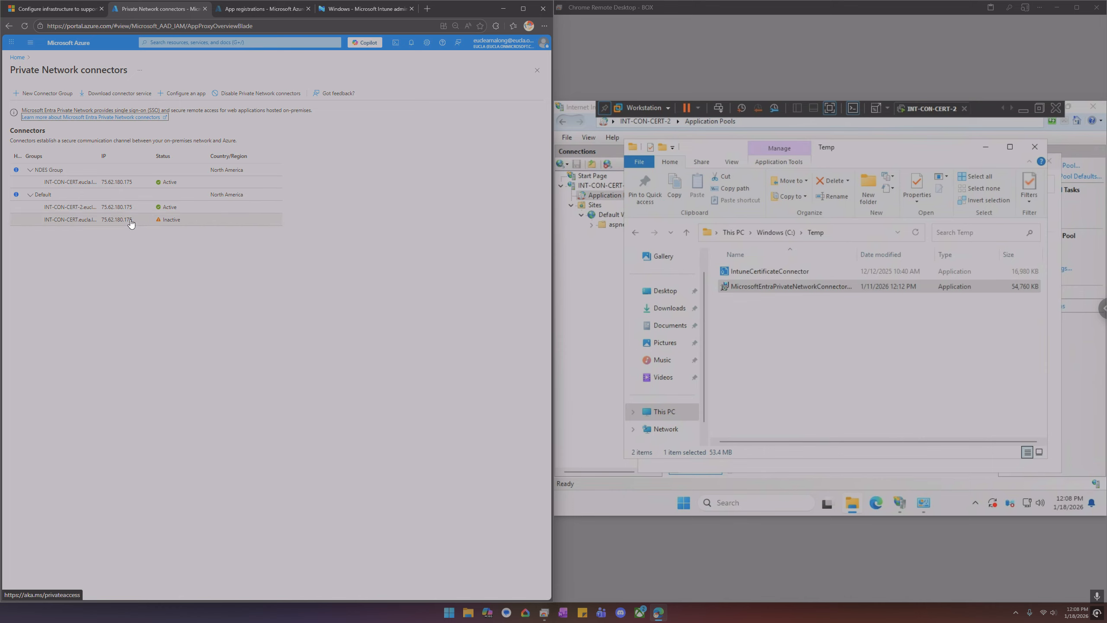
left_click(55, 213)
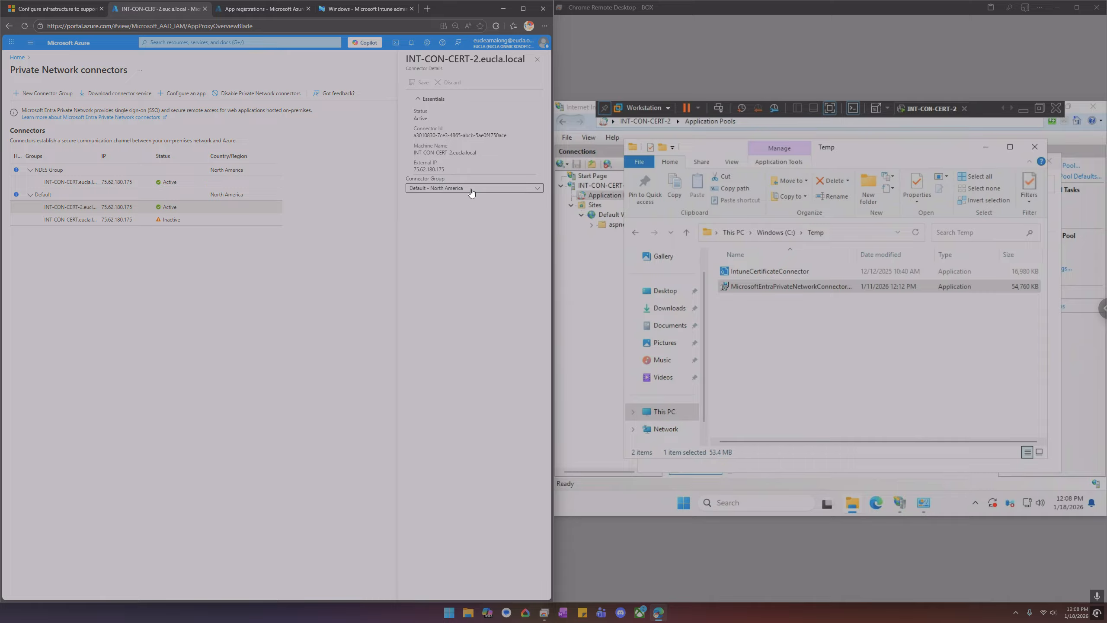
left_click(470, 189)
left_click(451, 198)
left_click(420, 82)
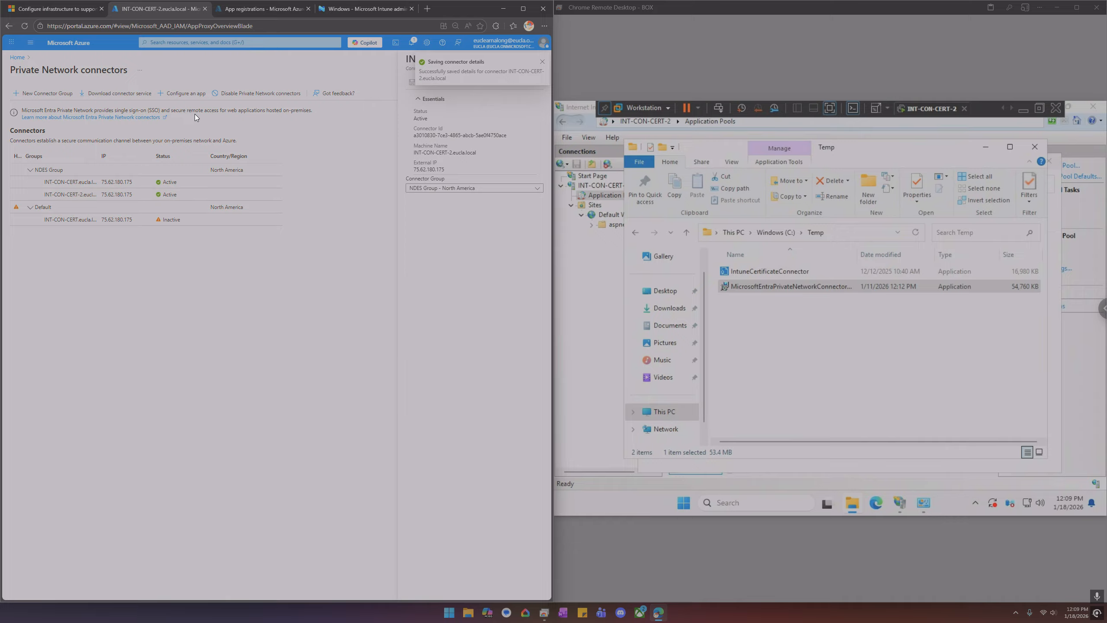
Start adding an on-premises application, check the intuneindes app registration, and name the application intuneindes2
left_click(189, 99)
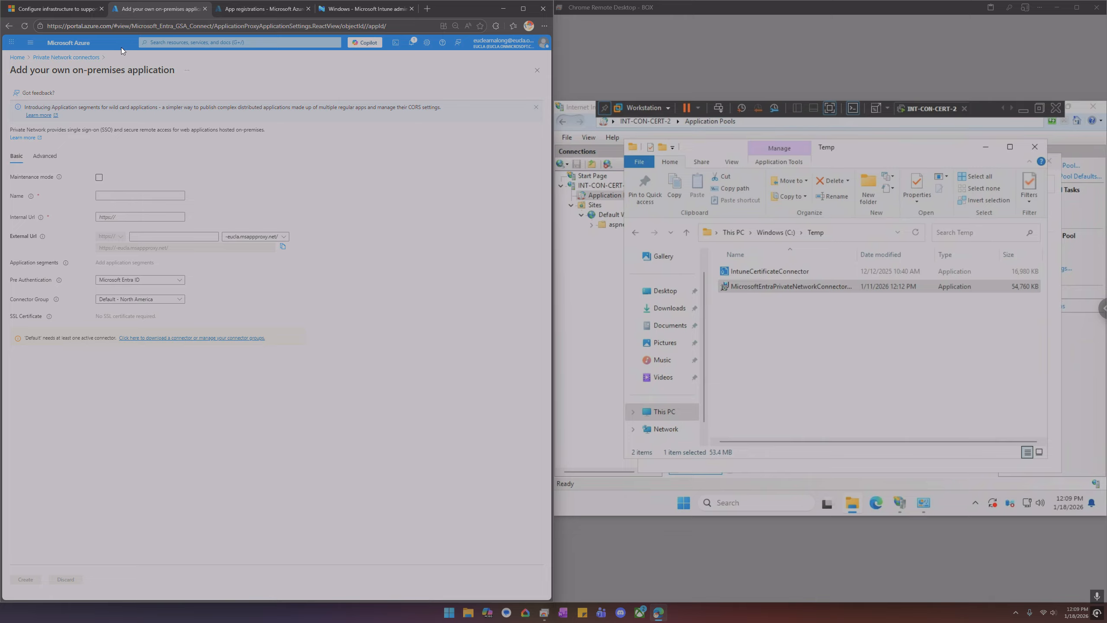
left_click(262, 9)
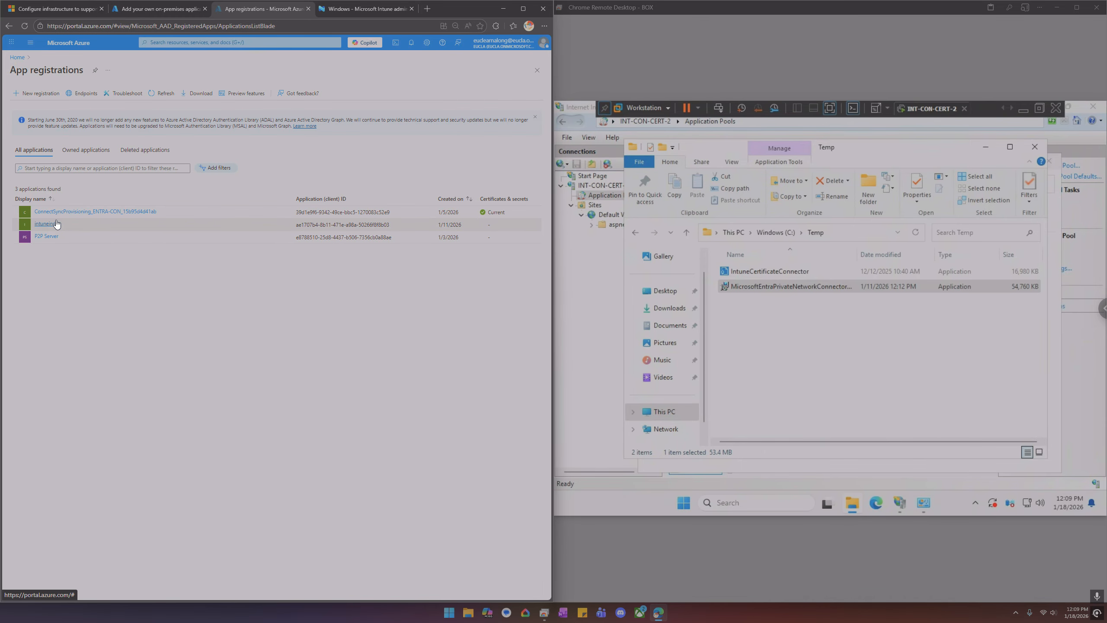
left_click(57, 223)
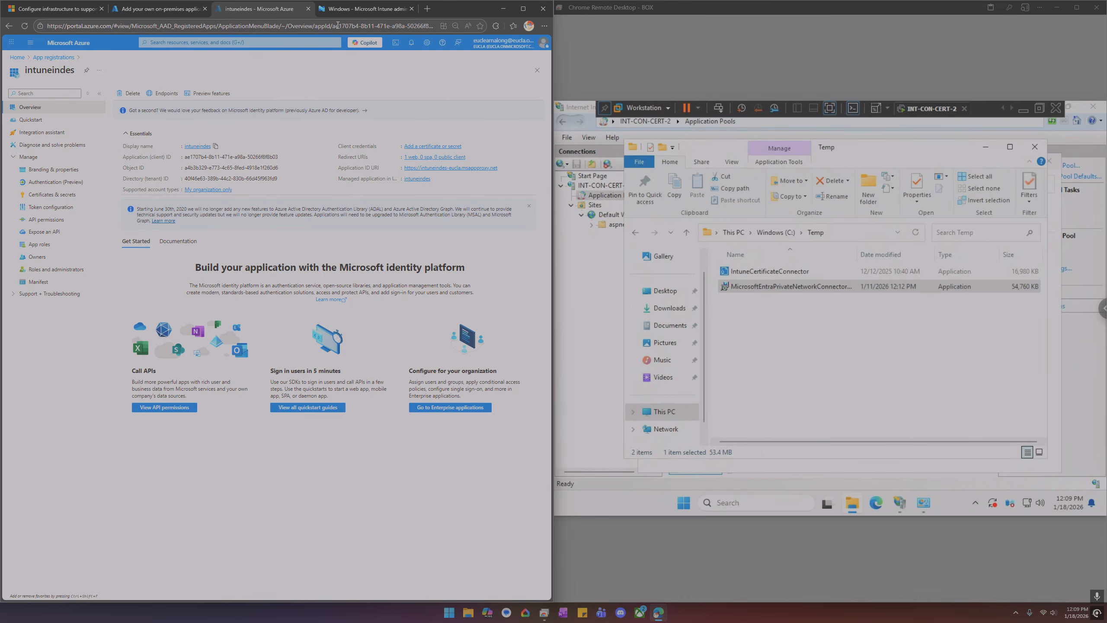
left_click(179, 9)
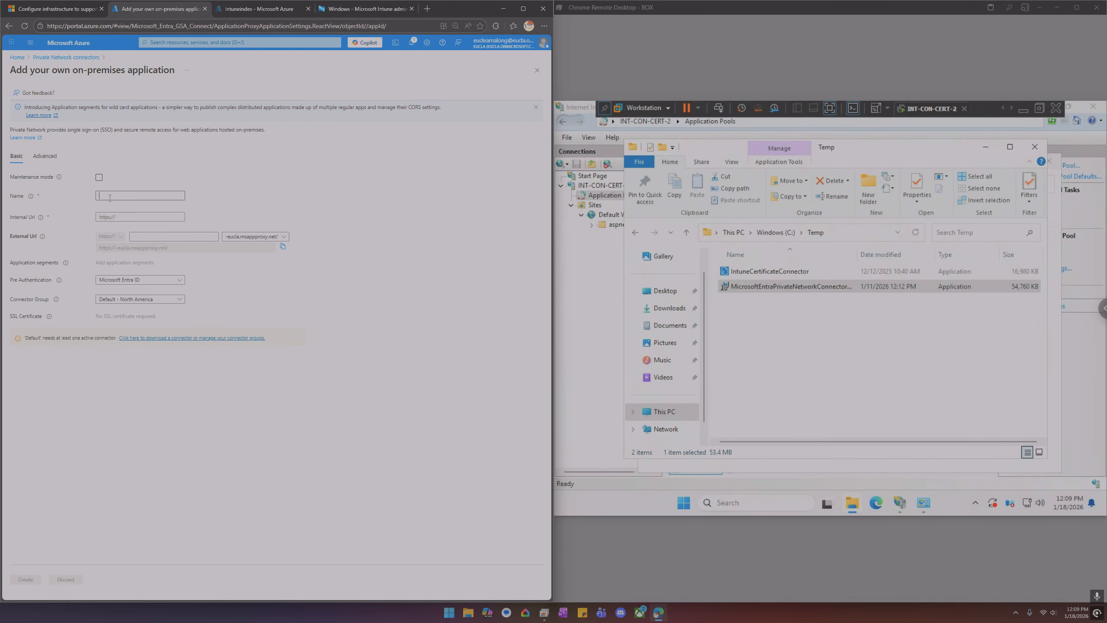
type("intuneindes")
left_click(141, 215)
type("ht")
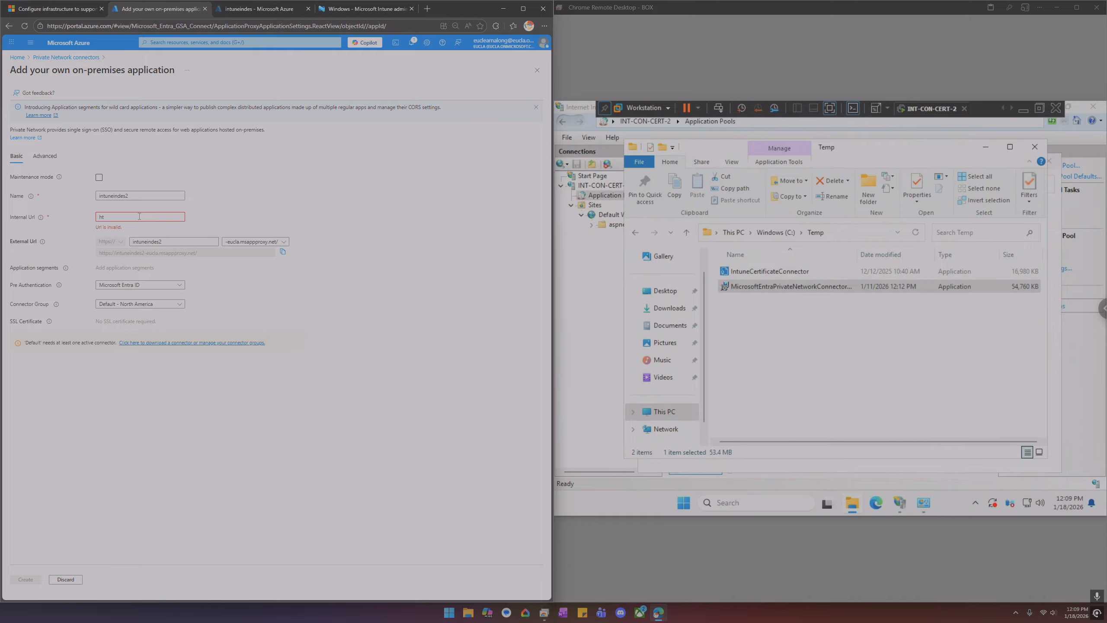
type("tps://int-con-cert")
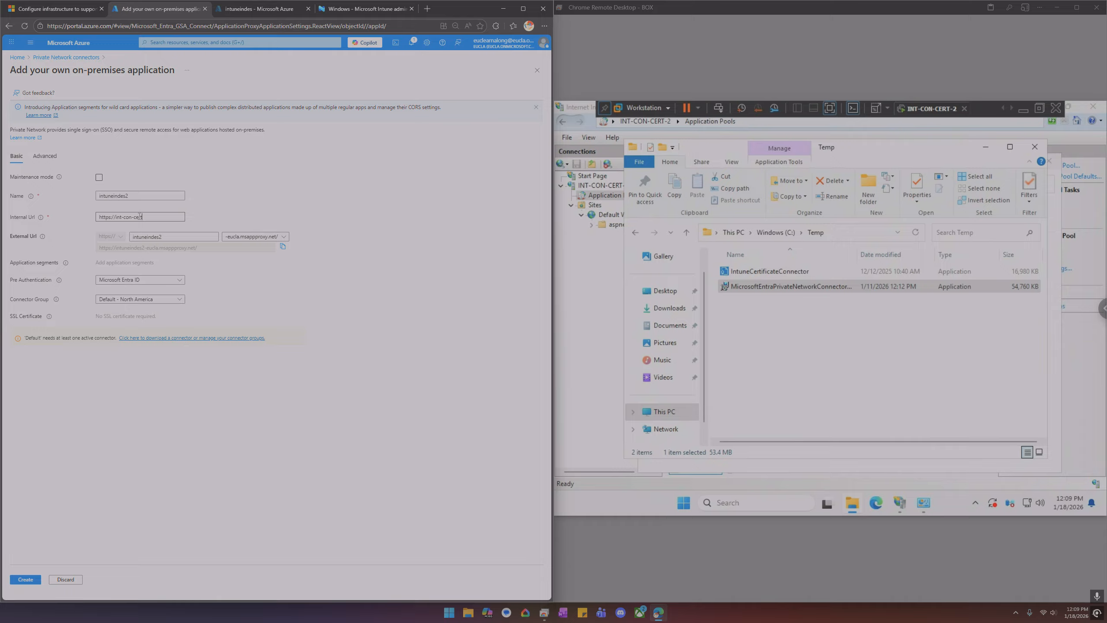
type("-2")
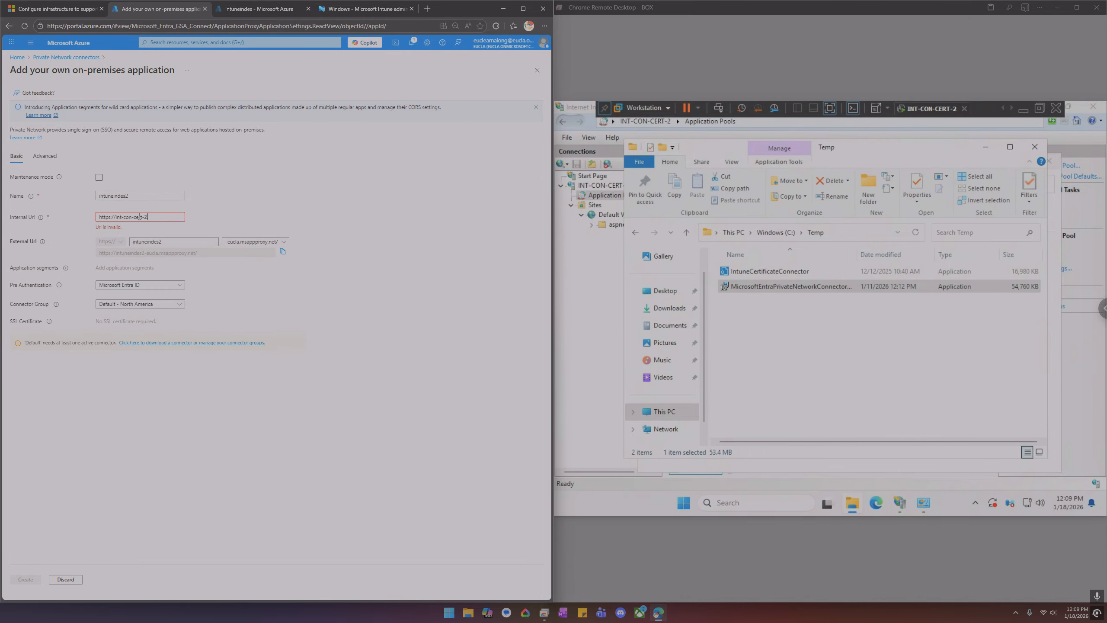
type(".eucla")
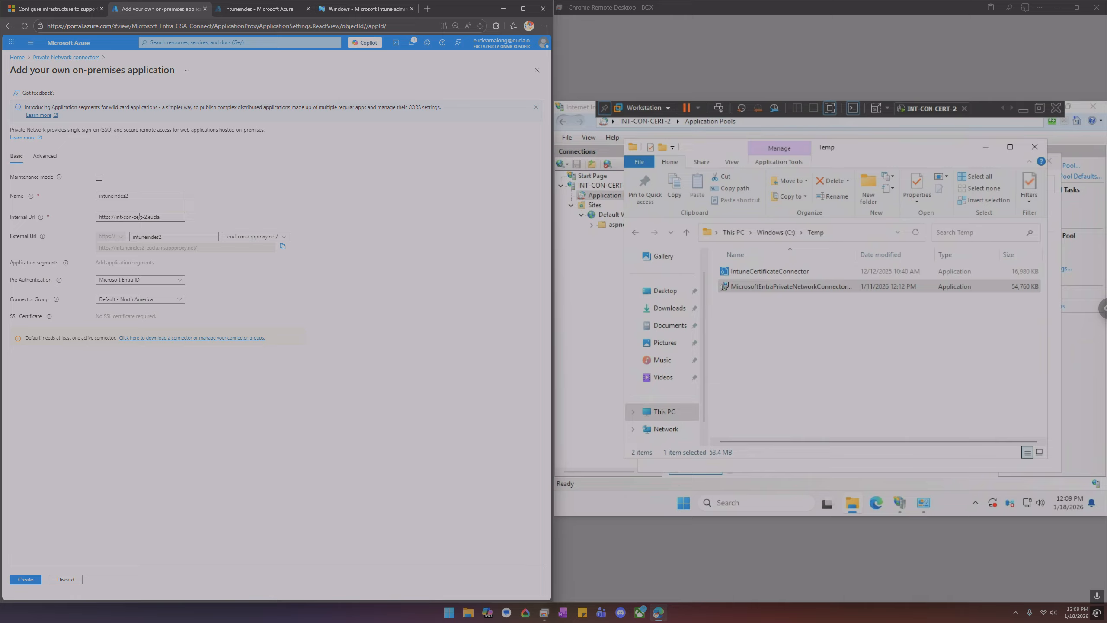
type(".local")
Set pre-authentication to Passthrough and the connector group to NDES Group, then create the application
left_click(158, 279)
left_click(145, 305)
left_click(146, 300)
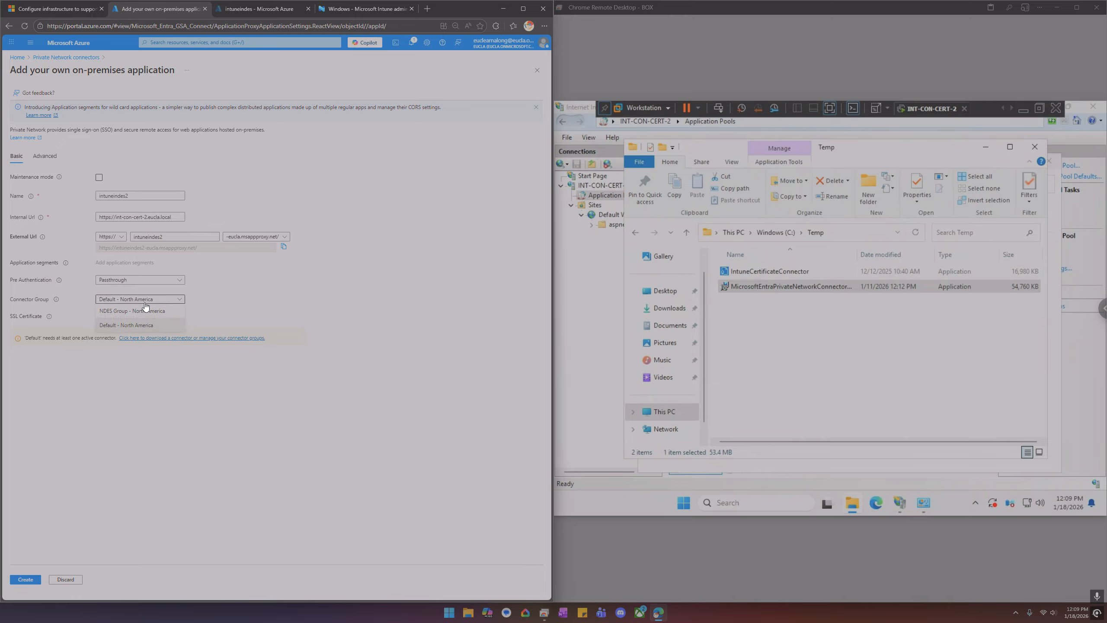
left_click(146, 311)
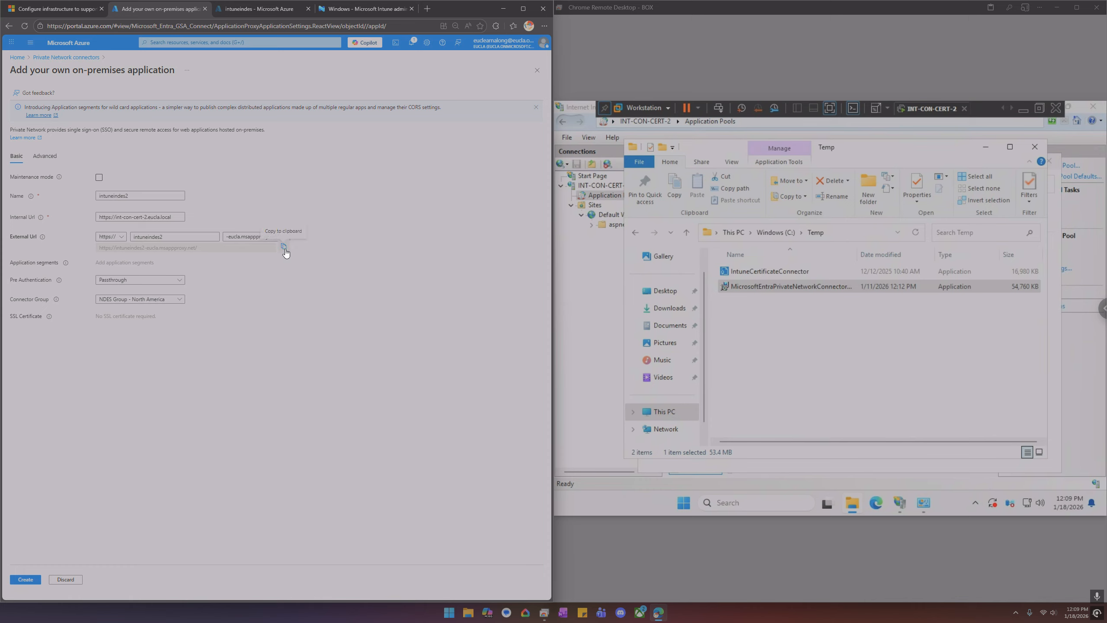
left_click(31, 579)
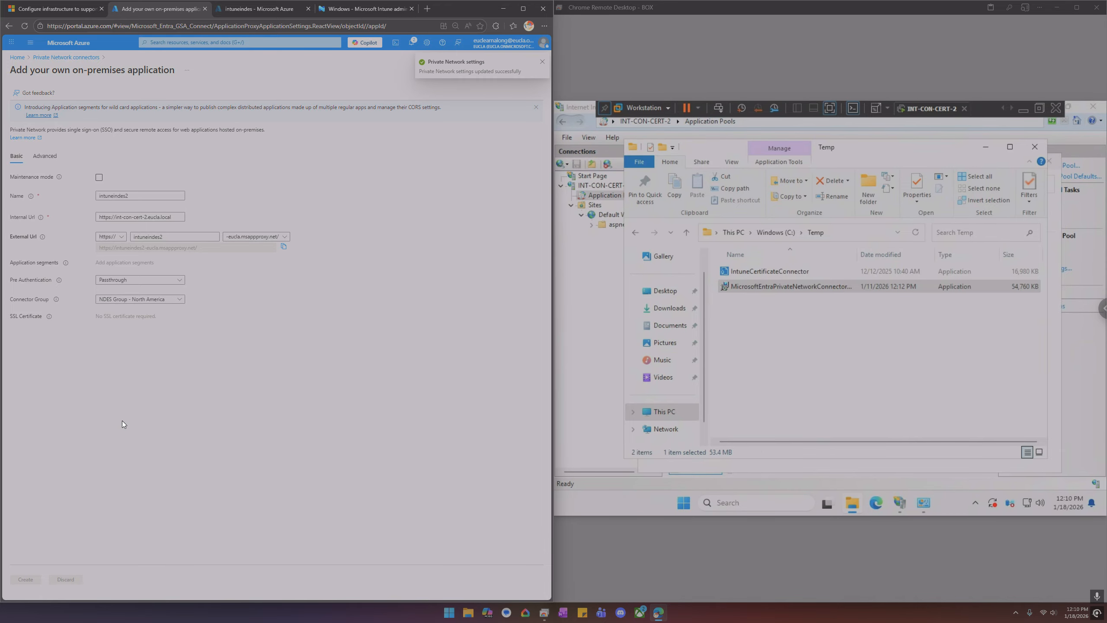
left_click(426, 9)
type("https://intuneindes2-eucla.msappproxy.net/")
key("Return")
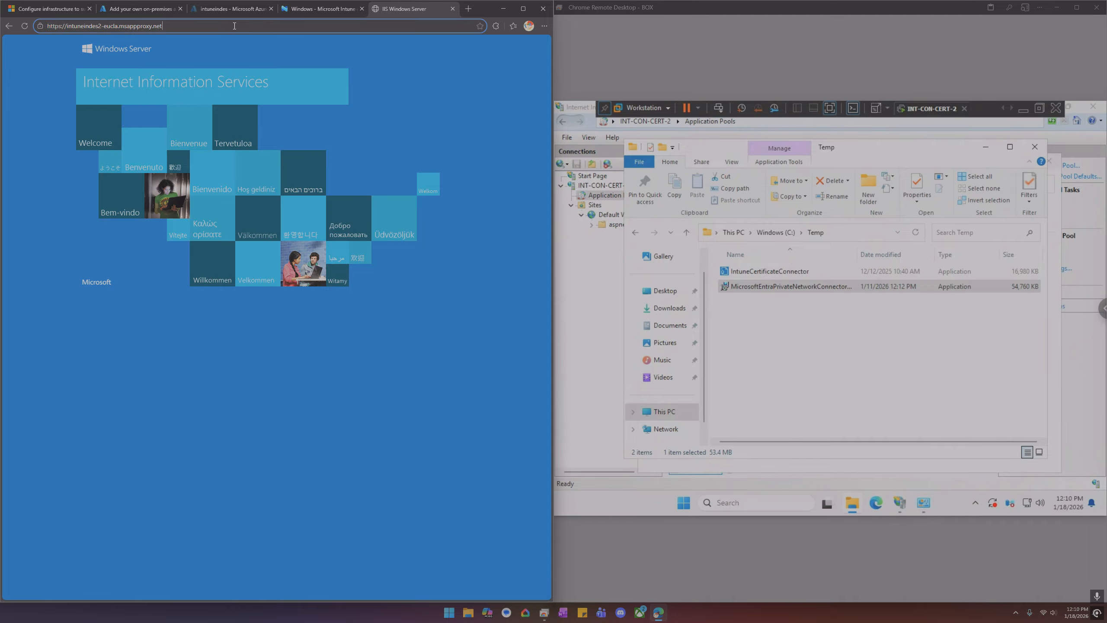
Try opening the /certsrv path on the external application URL
double_click(234, 25)
left_click(234, 25)
type("/")
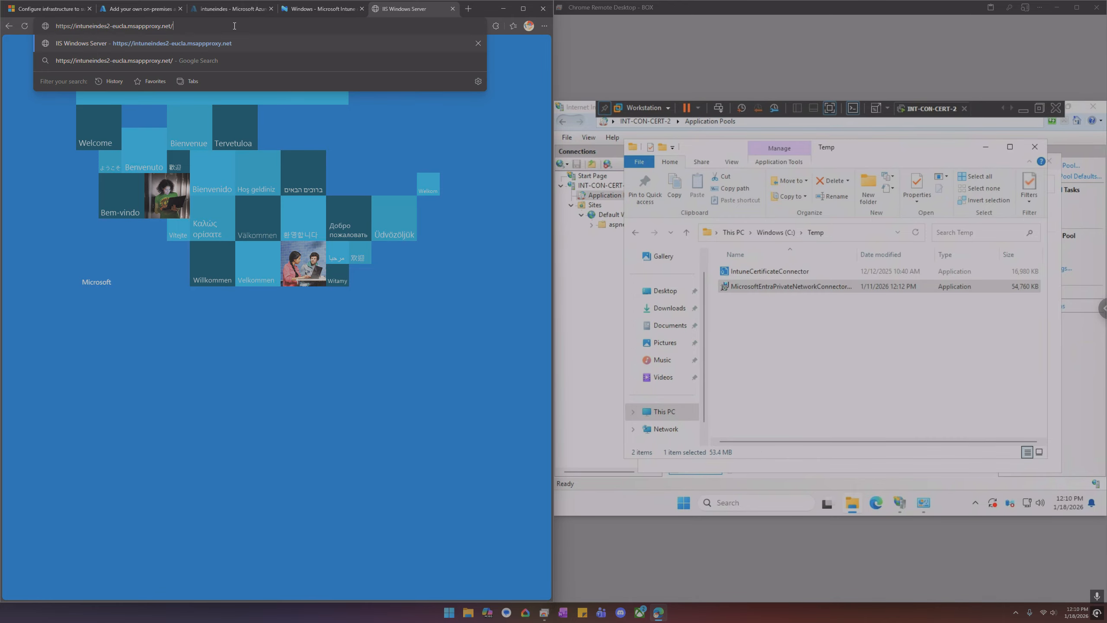
type("certsvr")
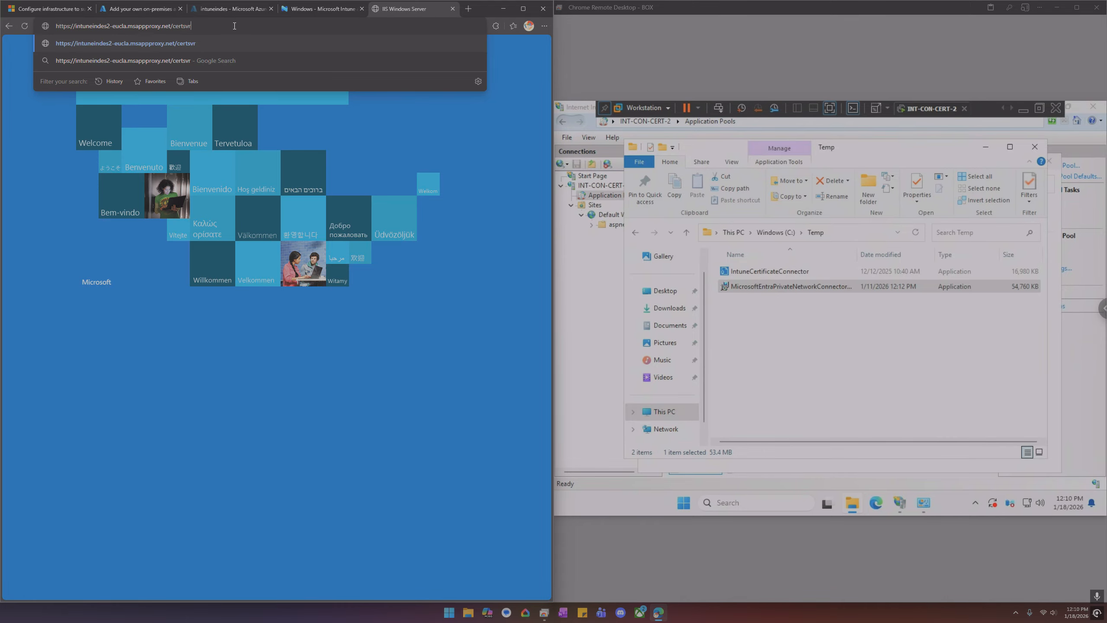
key("Return")
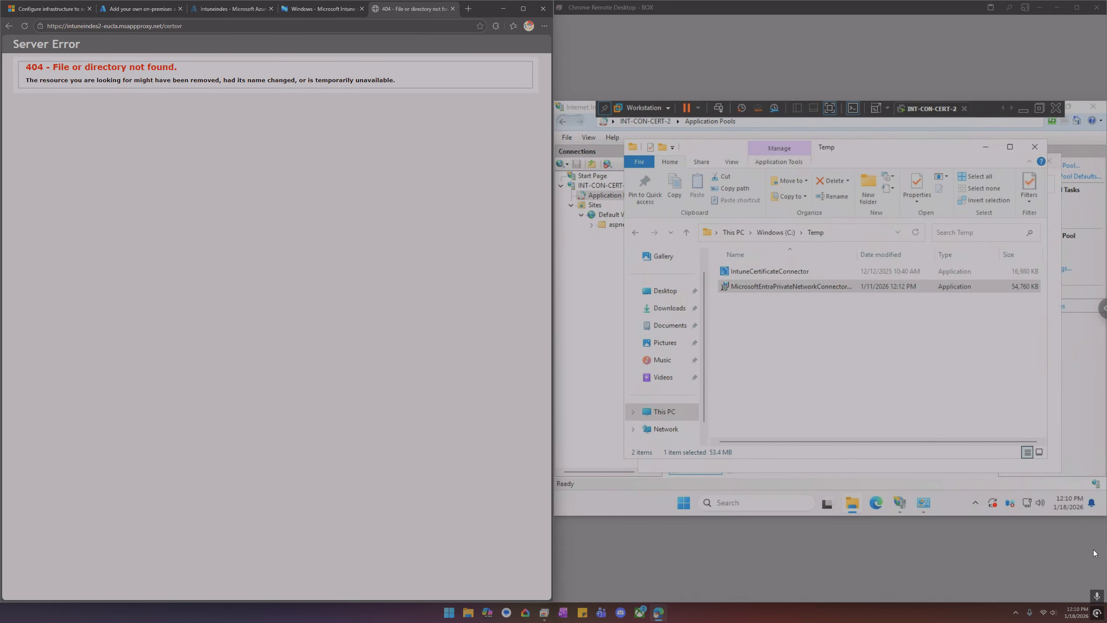
Open the server's local mscep bookmark and browse to /certsrv/mscep/ on the external application URL
left_click(877, 505)
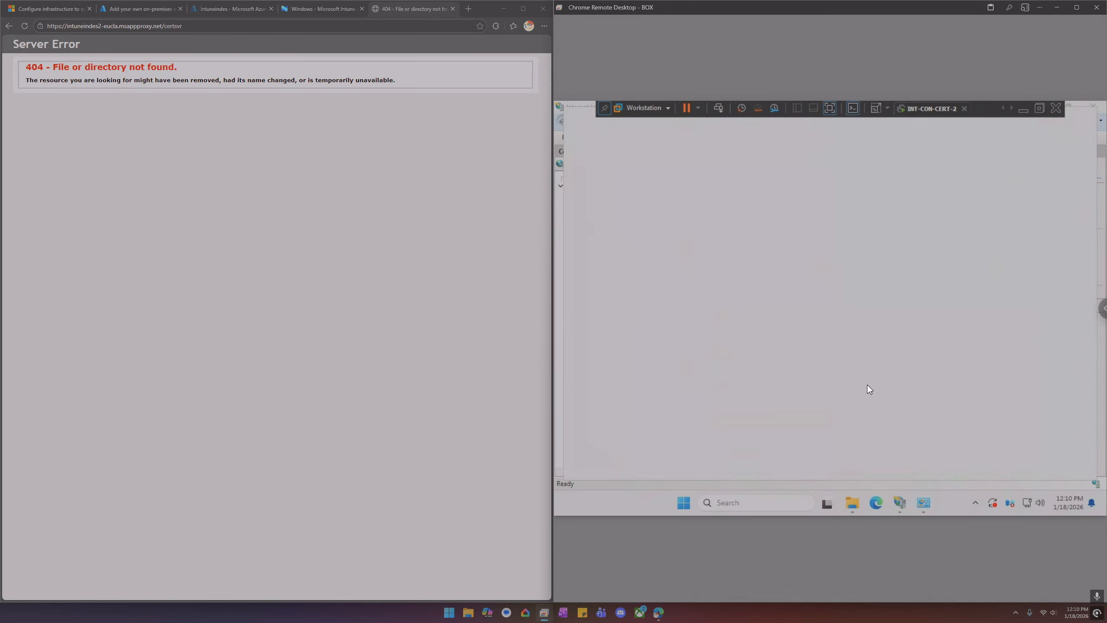
left_click(716, 156)
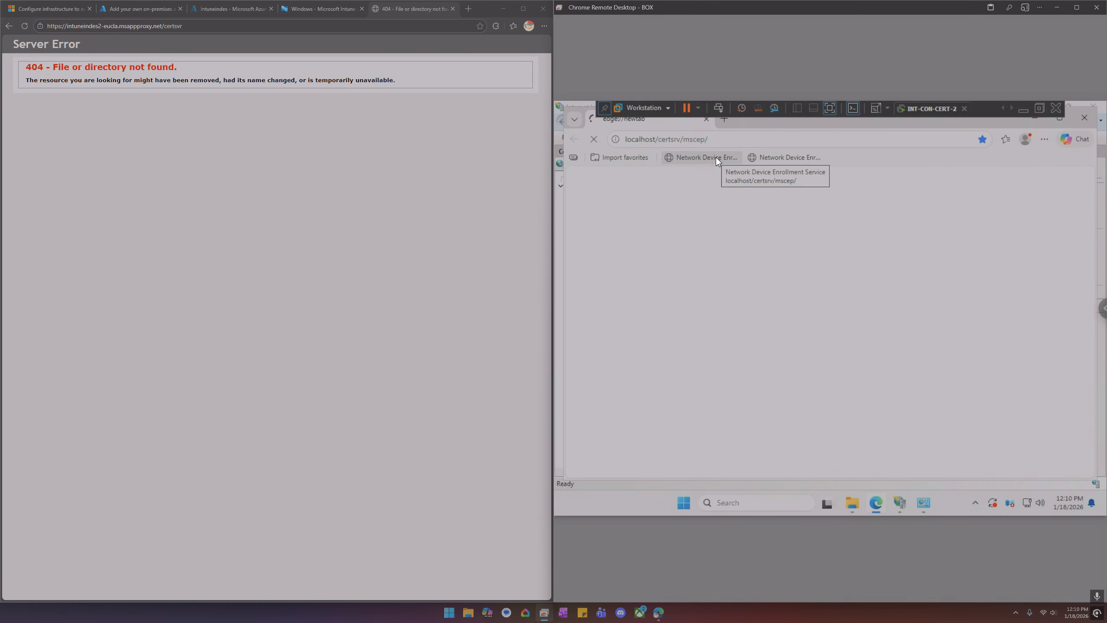
left_click(192, 27)
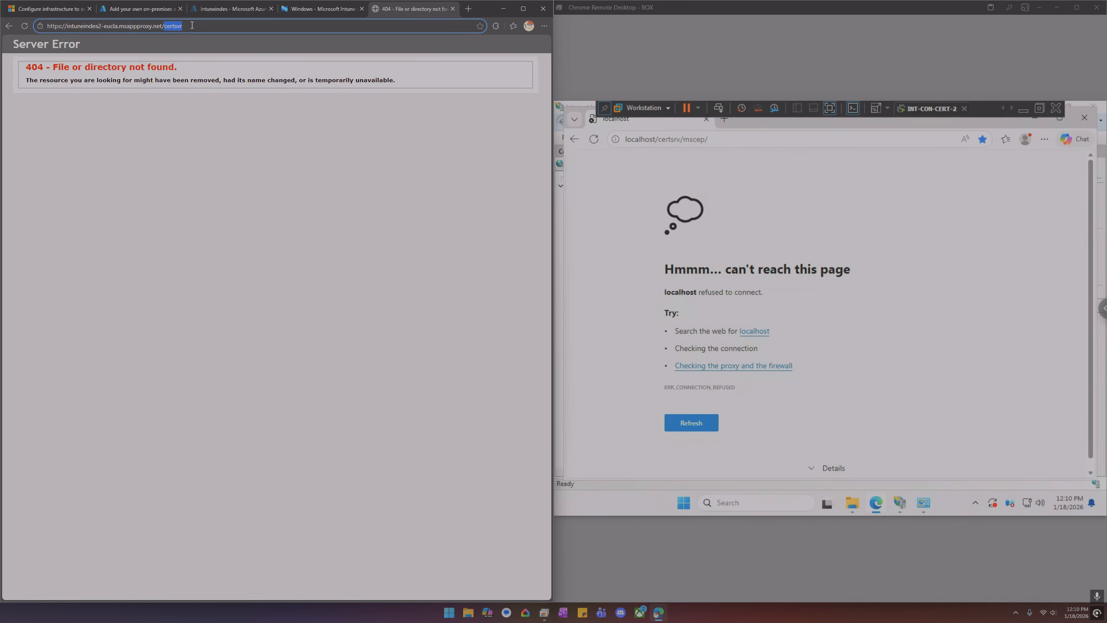
left_click(192, 30)
key("BackSpace")
key("BackSpace")
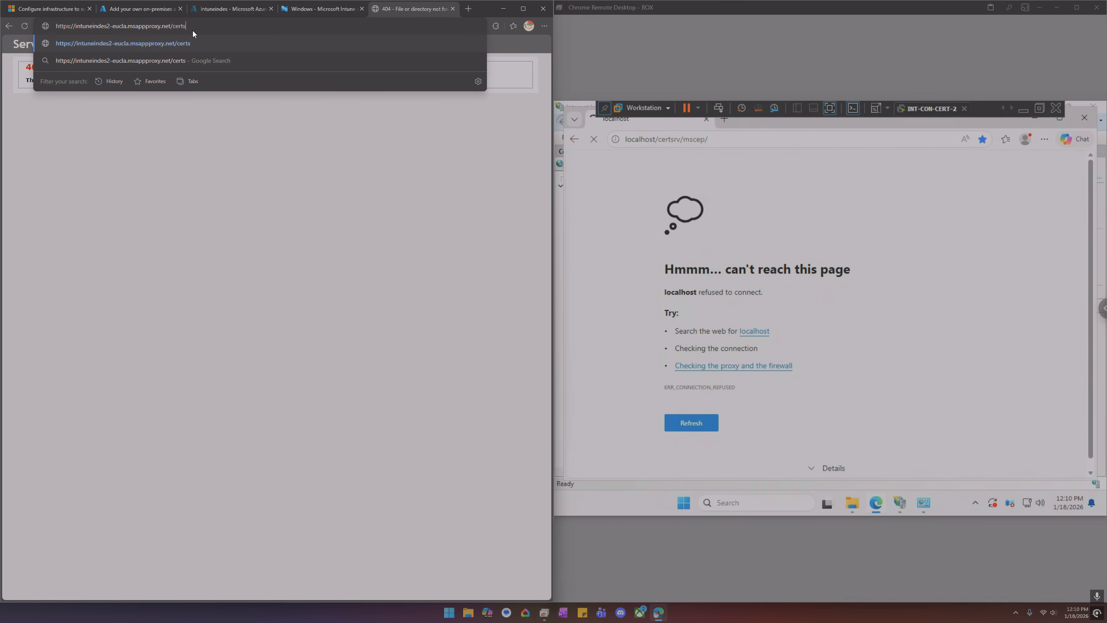
type("r")
type("v/mscep/")
key("Return")
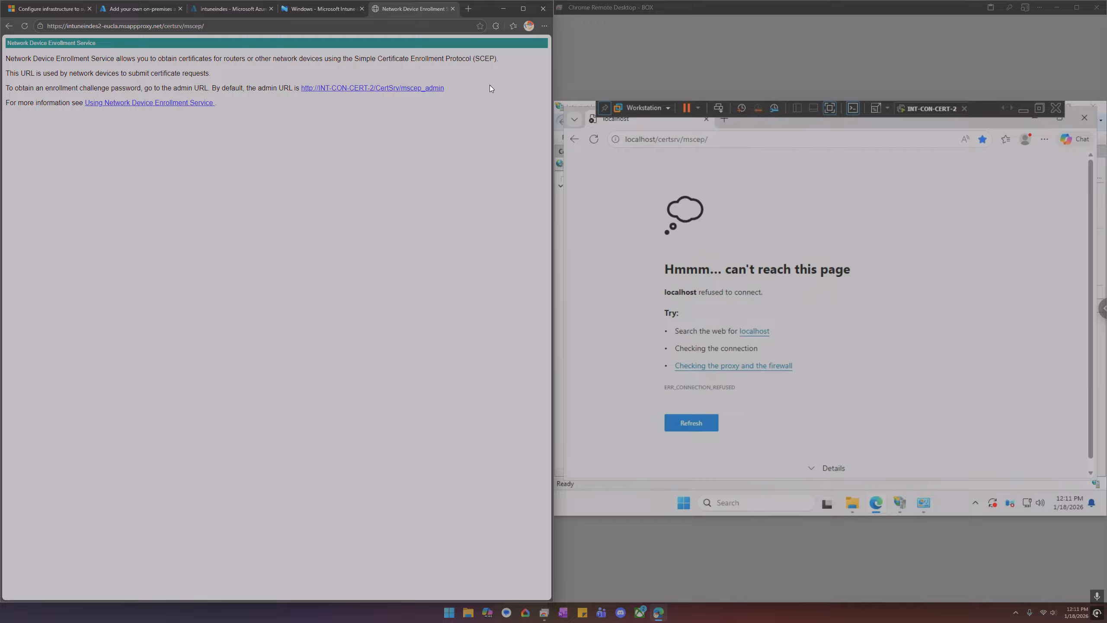
Switch to the Intune admin center tab and close the server's browser window
left_click(452, 9)
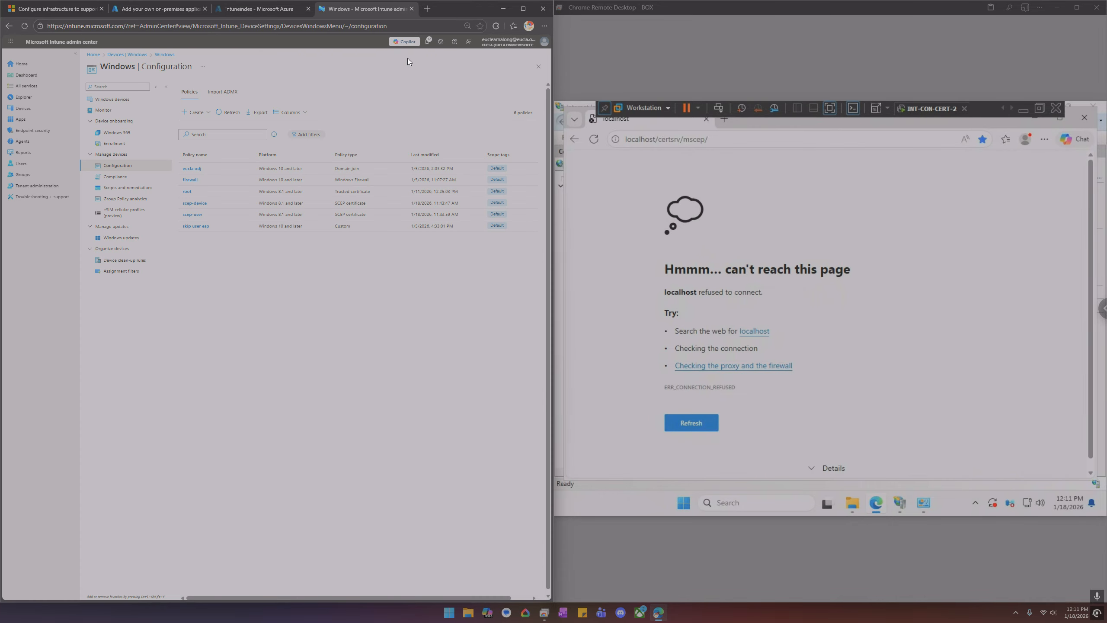
left_click(1084, 117)
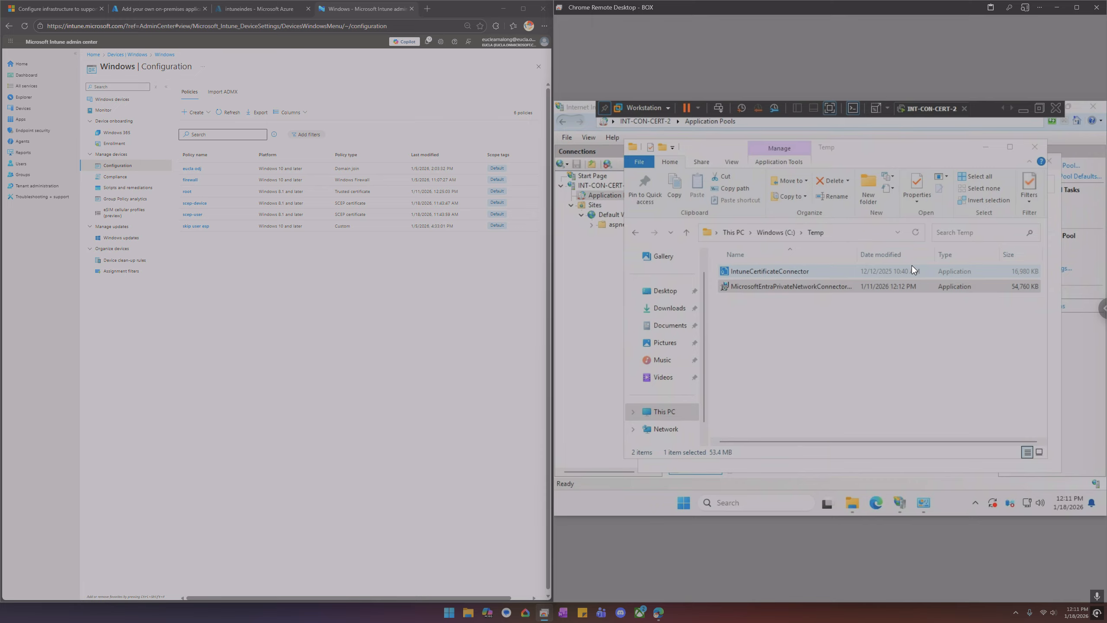
left_click(792, 501)
type("certificates")
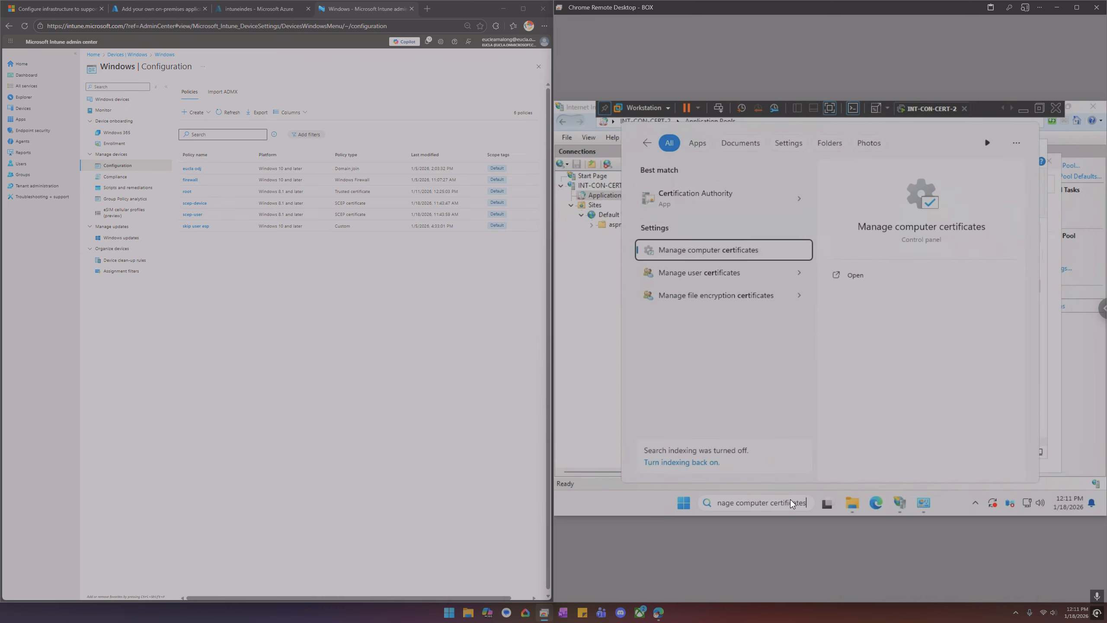
key("Escape")
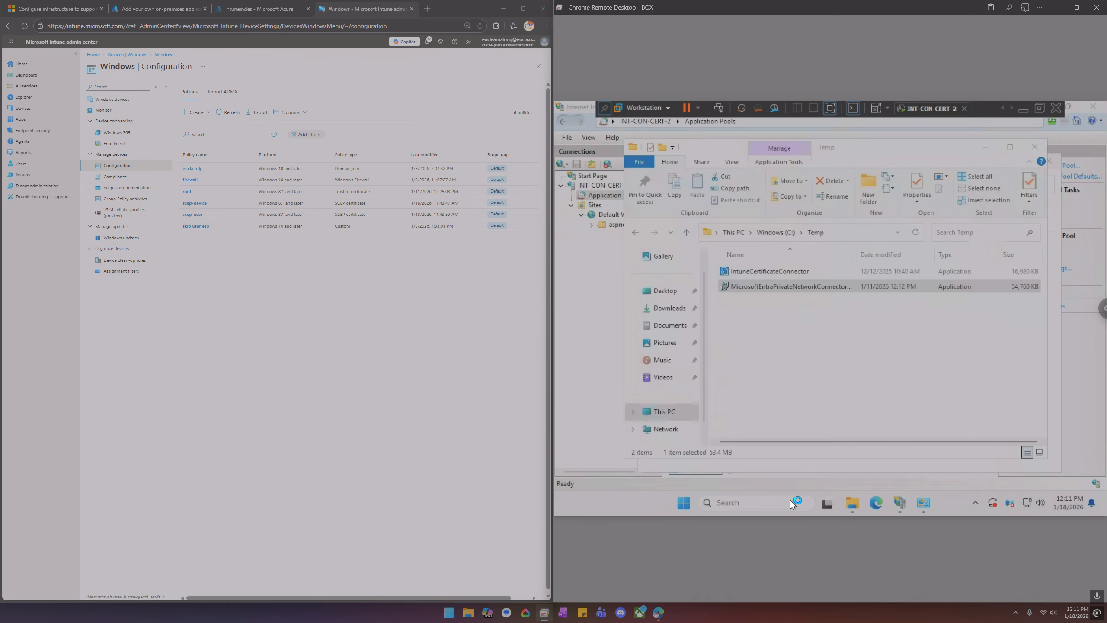
Open the local computer certificate store and inspect the certificates in the Personal store
left_click(799, 388)
double_click(600, 307)
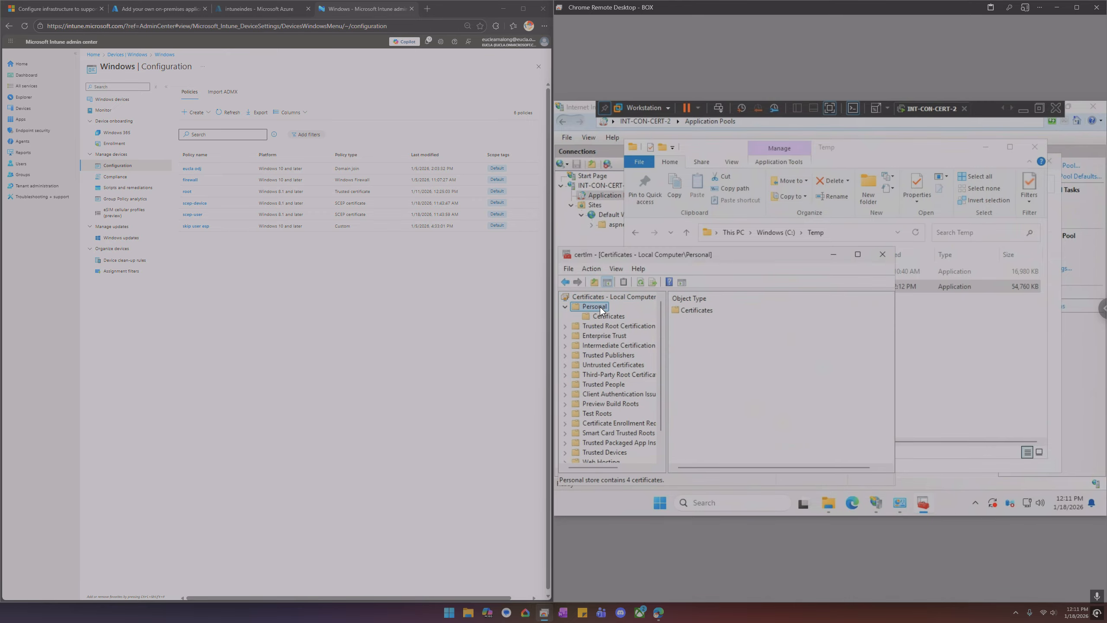
left_click(617, 319)
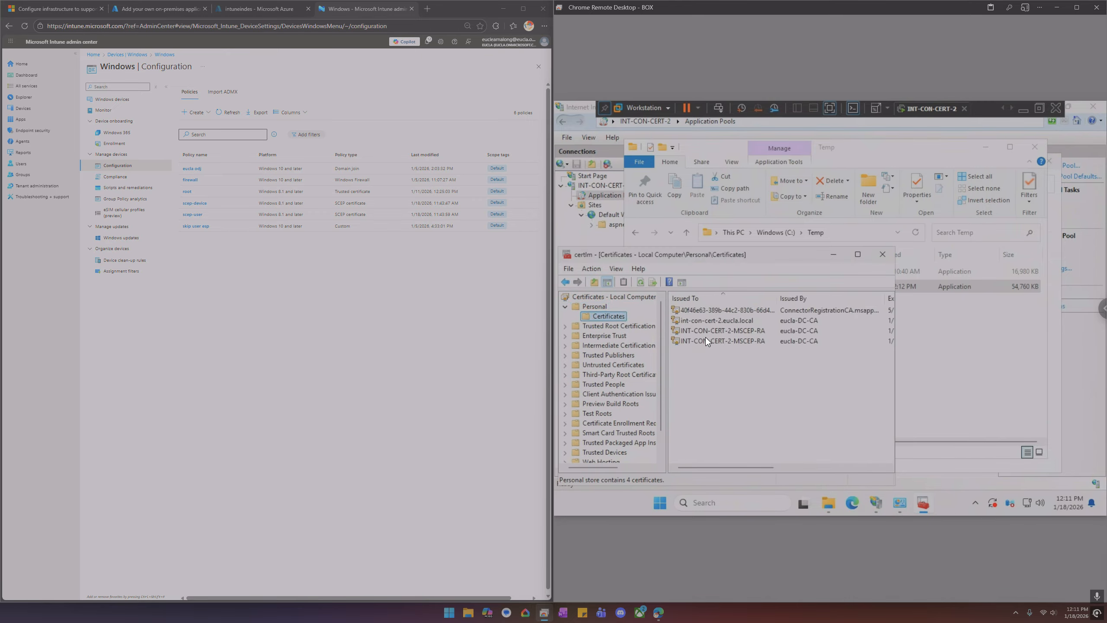
left_click(705, 339)
left_click(703, 330)
left_click(707, 311)
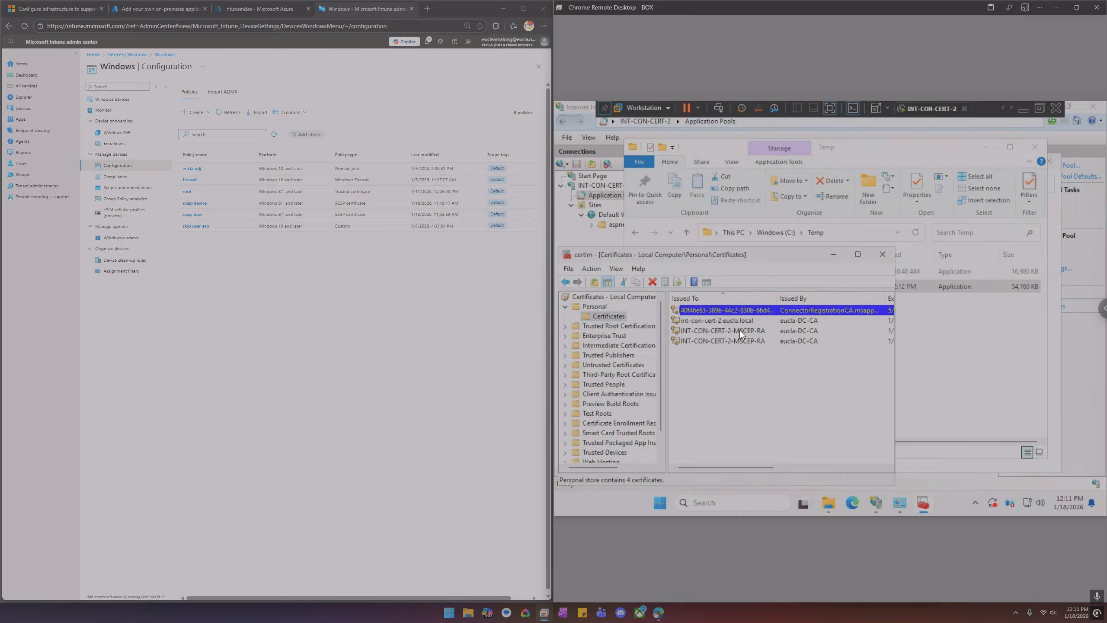
Inspect the MSCEP-RA certificates in the Personal store and close the certificate console
left_click(731, 336)
left_click(728, 329)
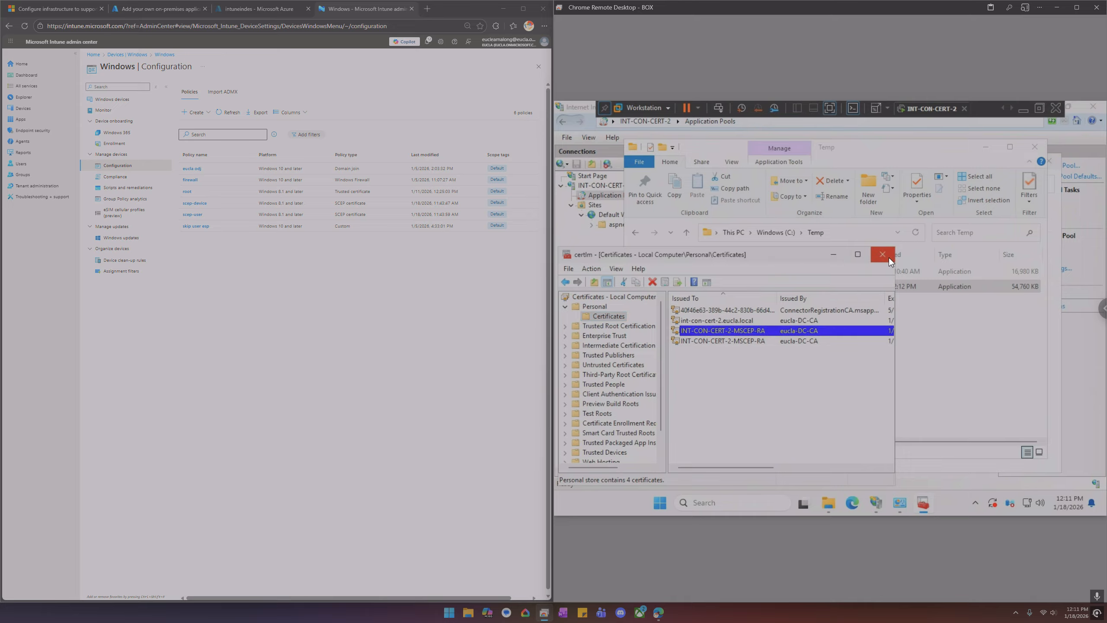
left_click(882, 254)
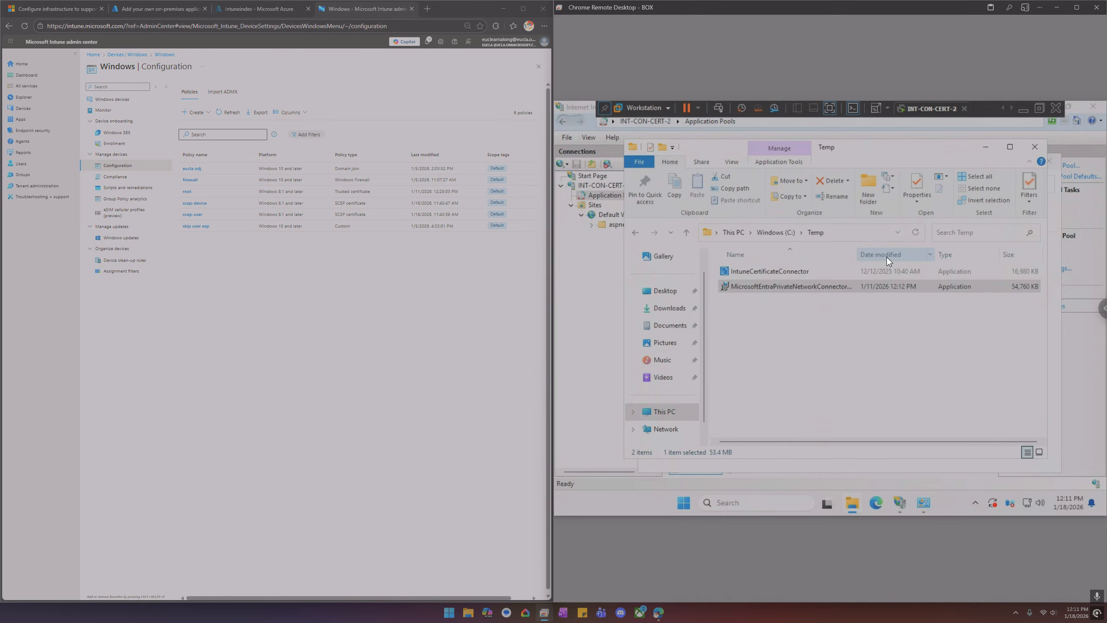
Run the IntuneCertificateConnector installer from C:\Temp as administrator and approve the elevation prompt
left_click(773, 272)
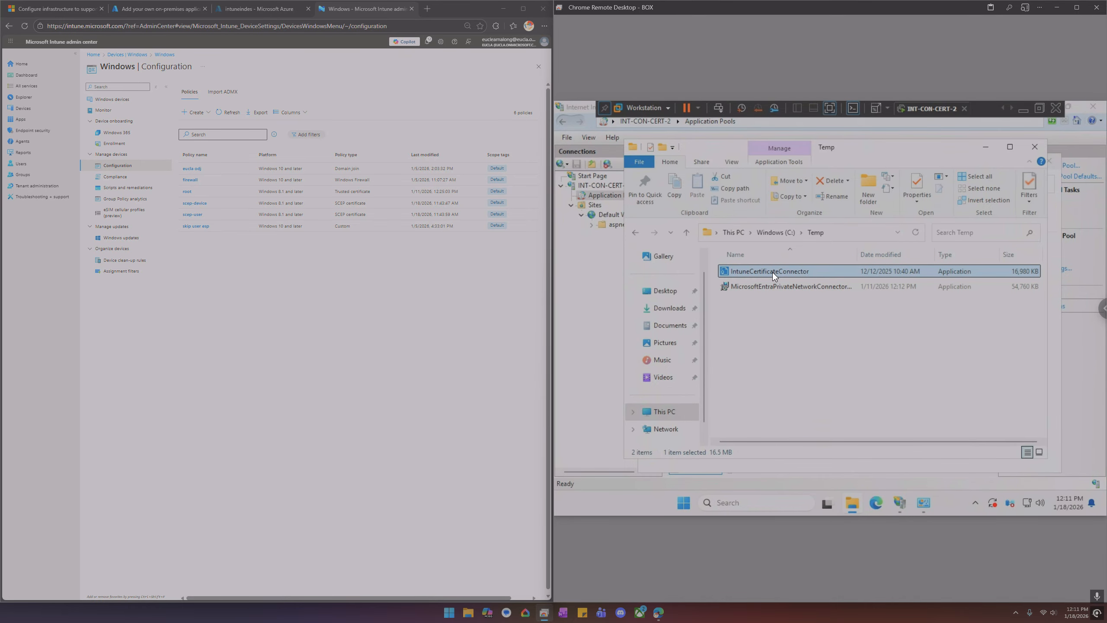
right_click(773, 272)
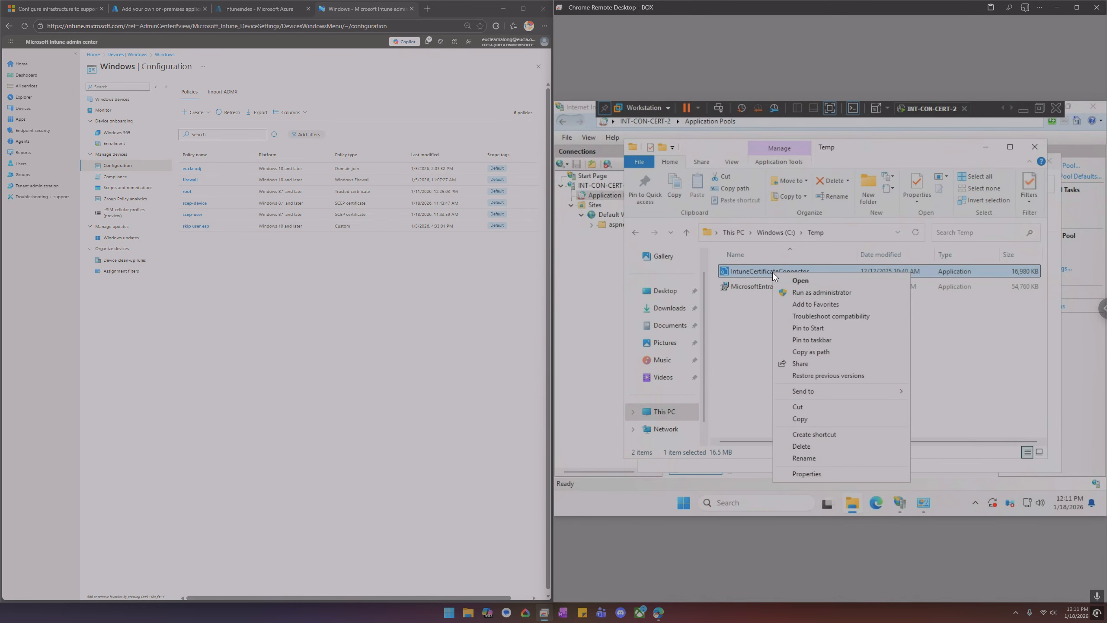
left_click(798, 293)
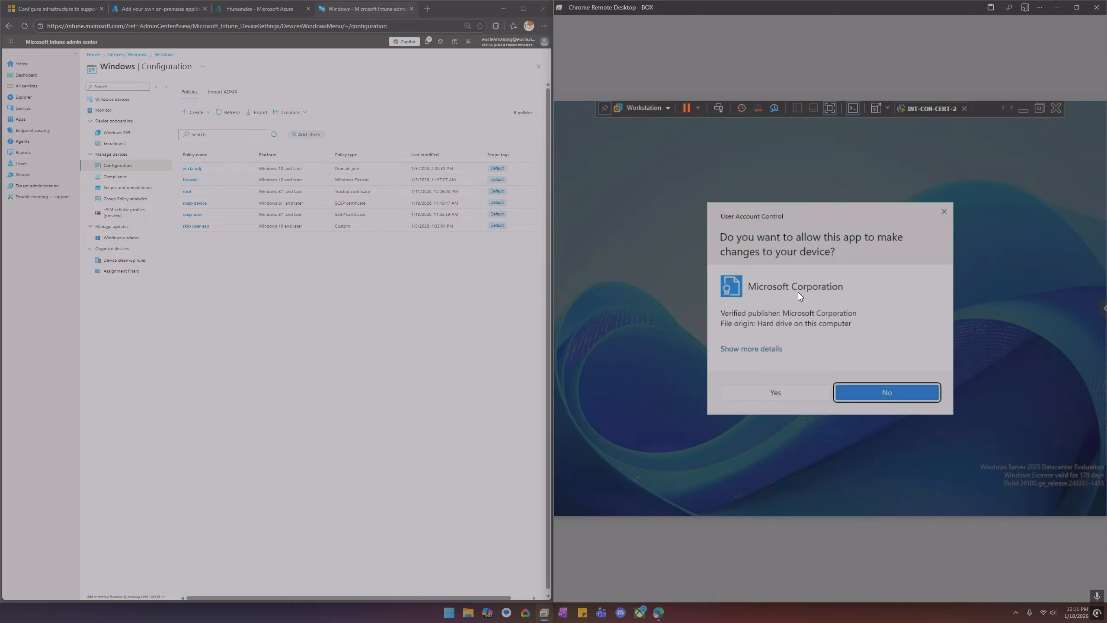
left_click(783, 395)
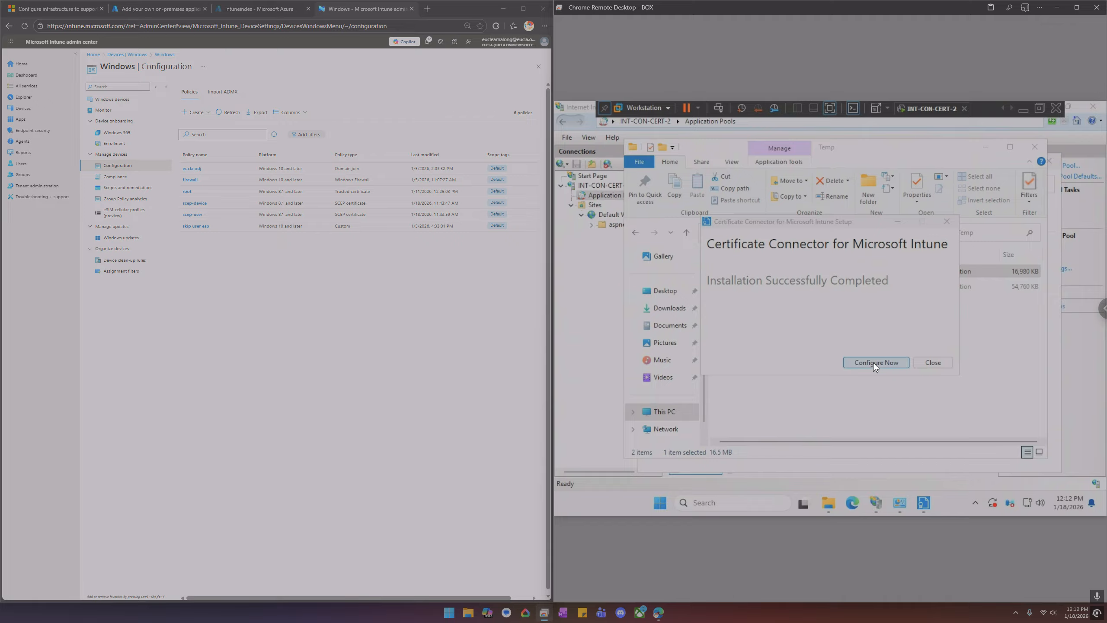
Start configuring the Intune Certificate Connector and enable the SCEP feature alongside the preselected ones
left_click(873, 364)
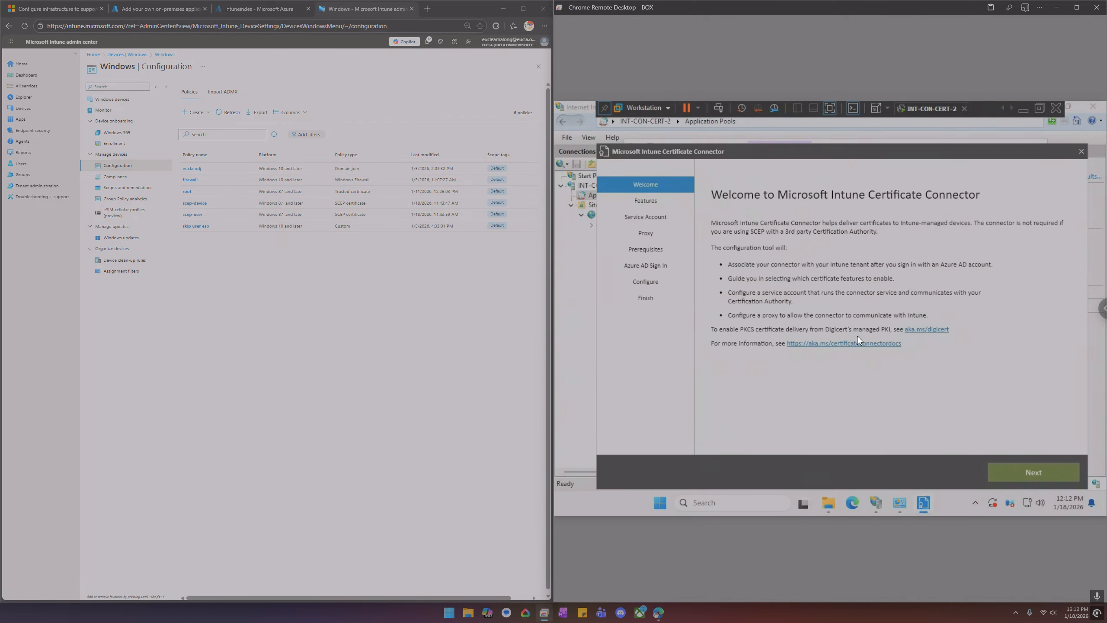
left_click(1025, 473)
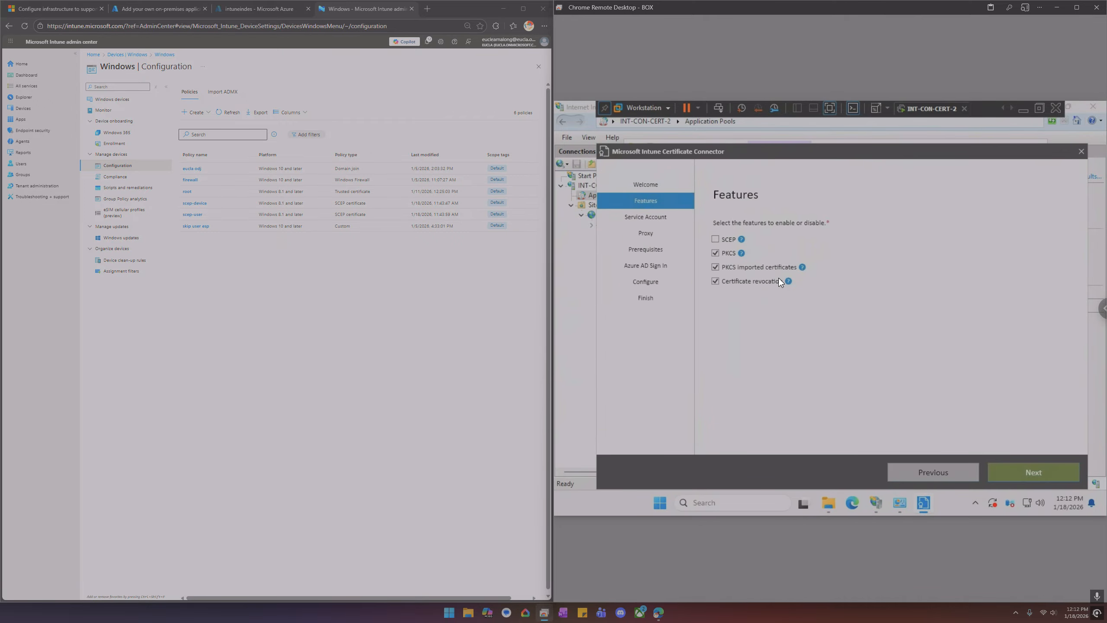
left_click(715, 239)
left_click(1036, 471)
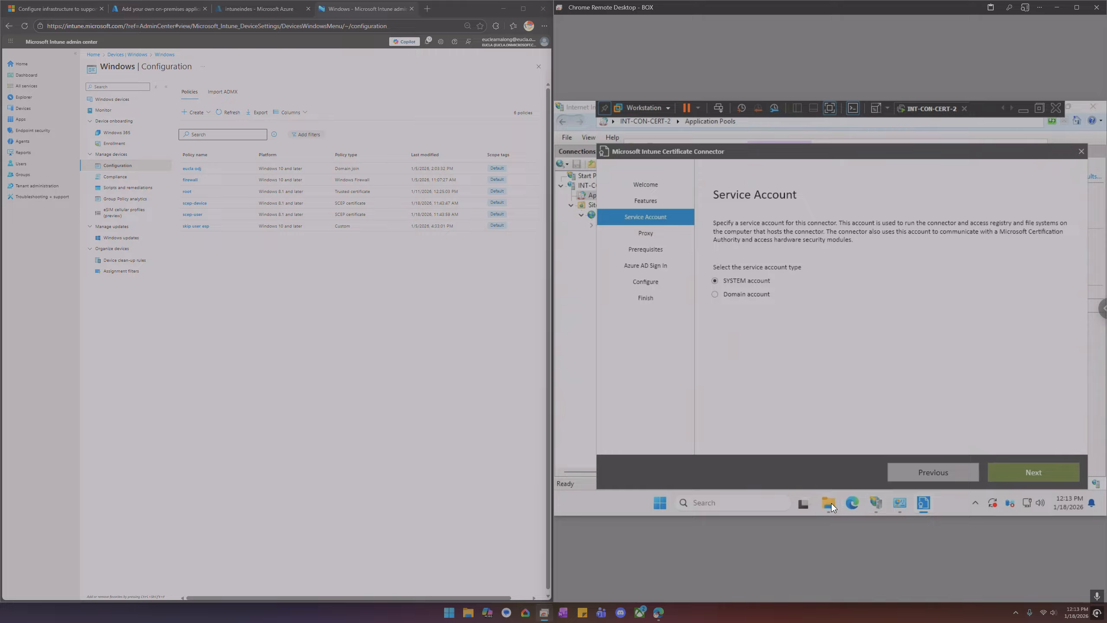
Open Manage computer certificates and review the server certificate in the Personal store
left_click(755, 502)
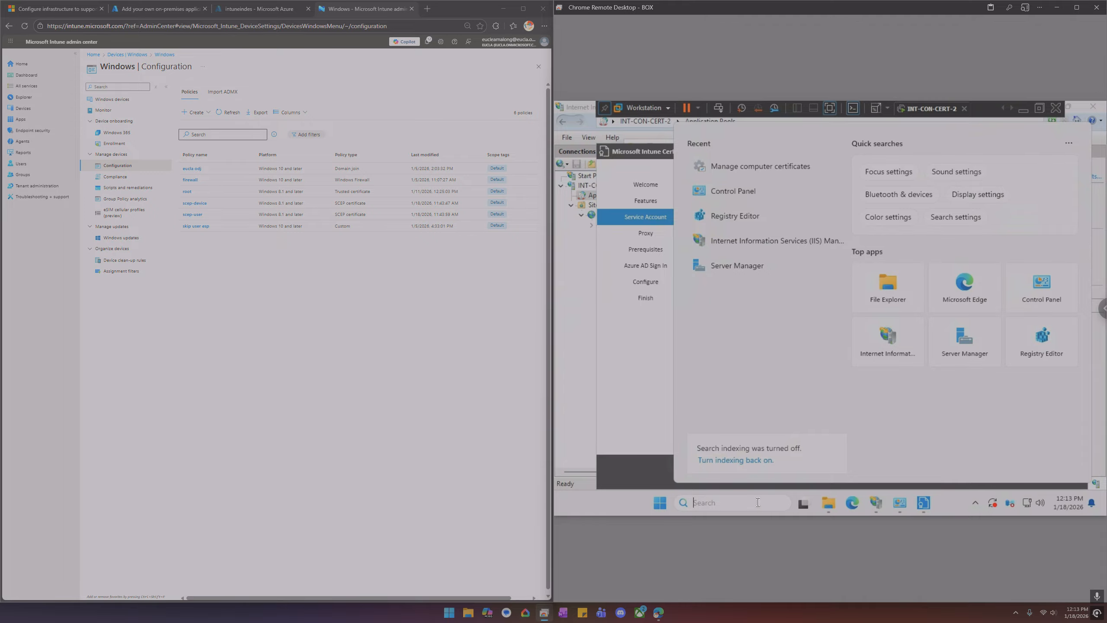
type("cert")
left_click(777, 195)
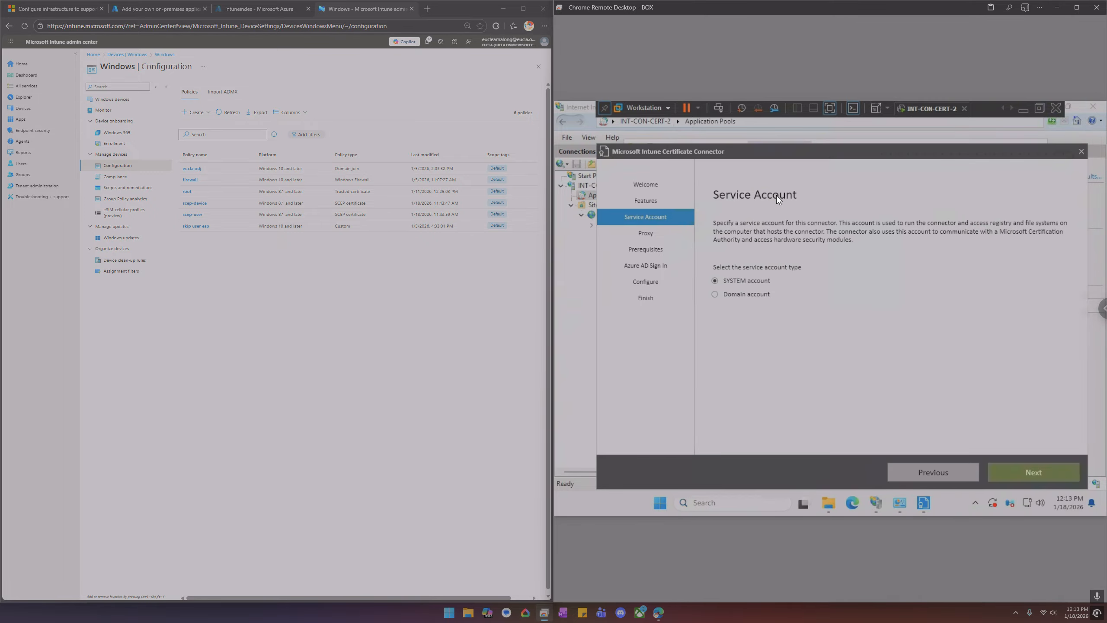
left_click(777, 385)
double_click(592, 307)
left_click(602, 316)
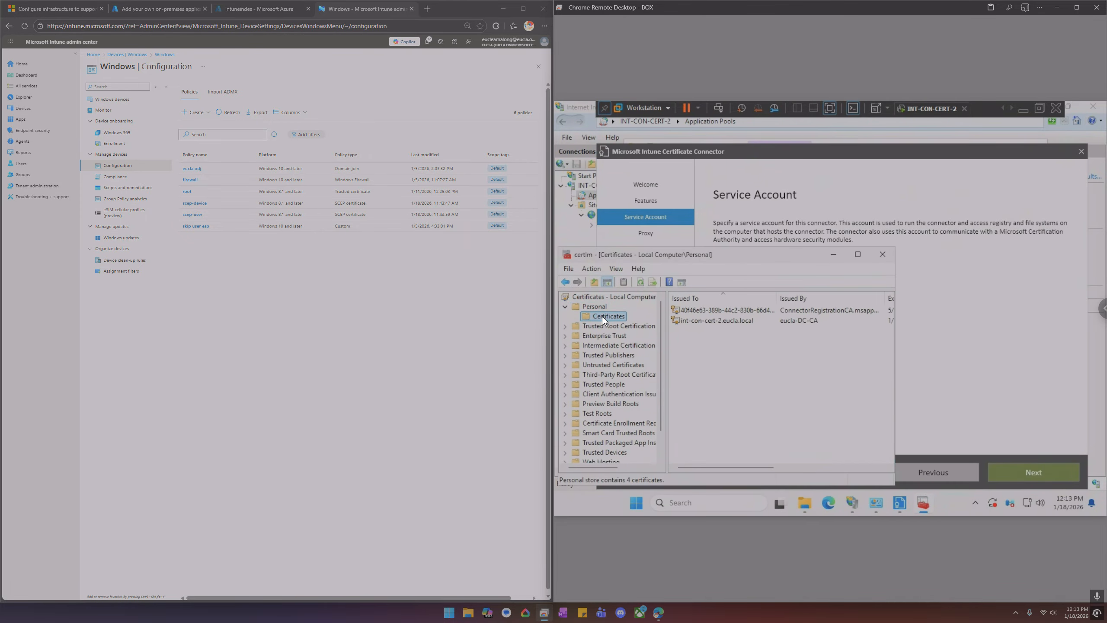
left_click(723, 320)
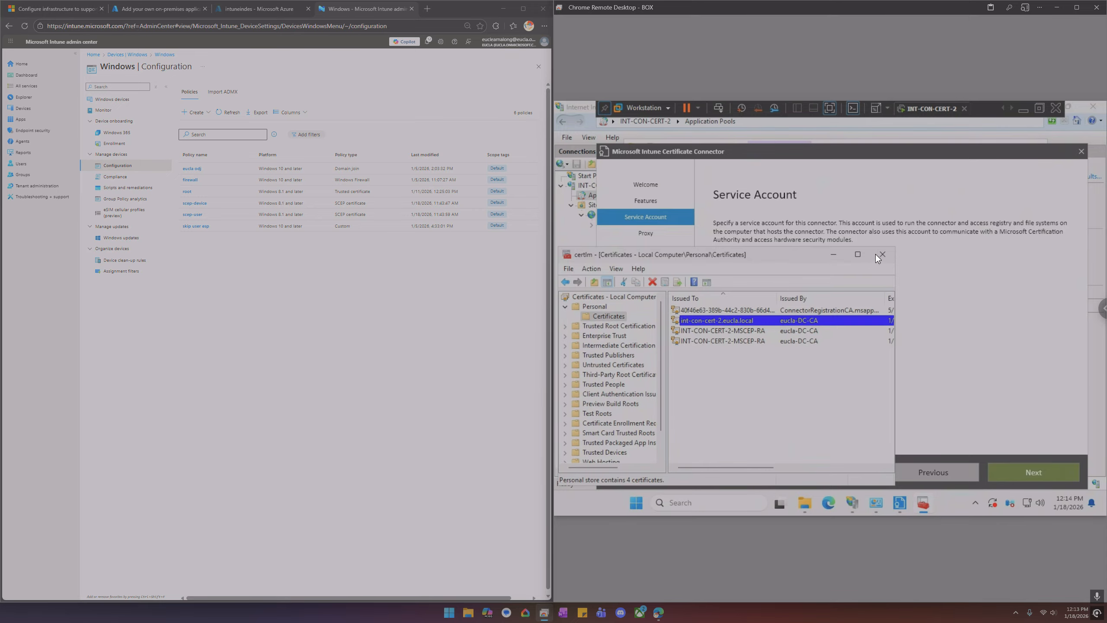
left_click(858, 254)
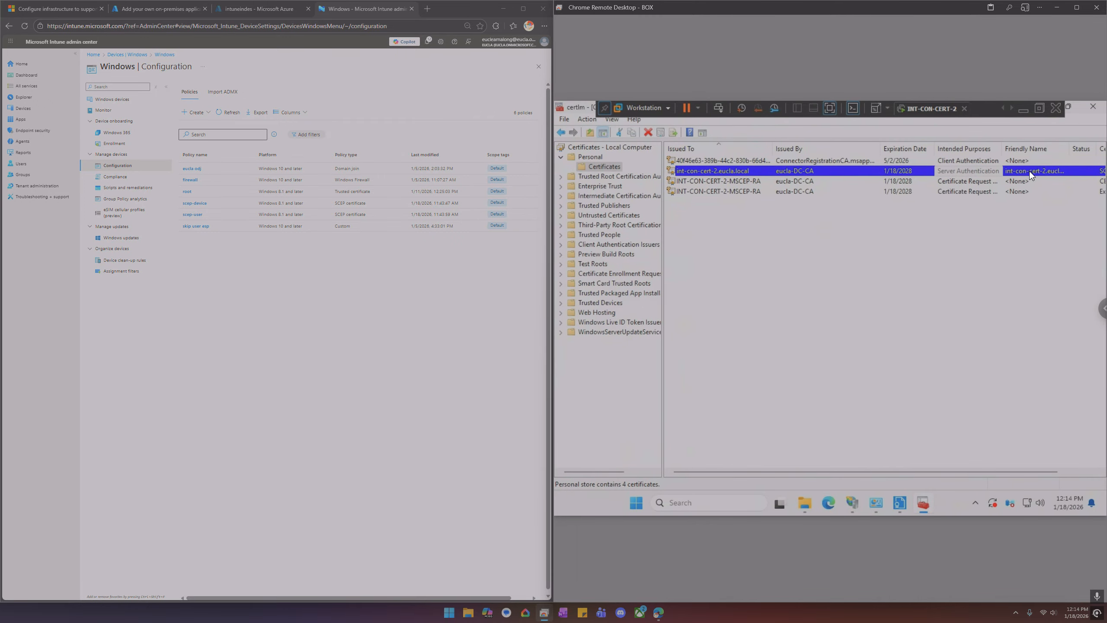
left_click(1088, 117)
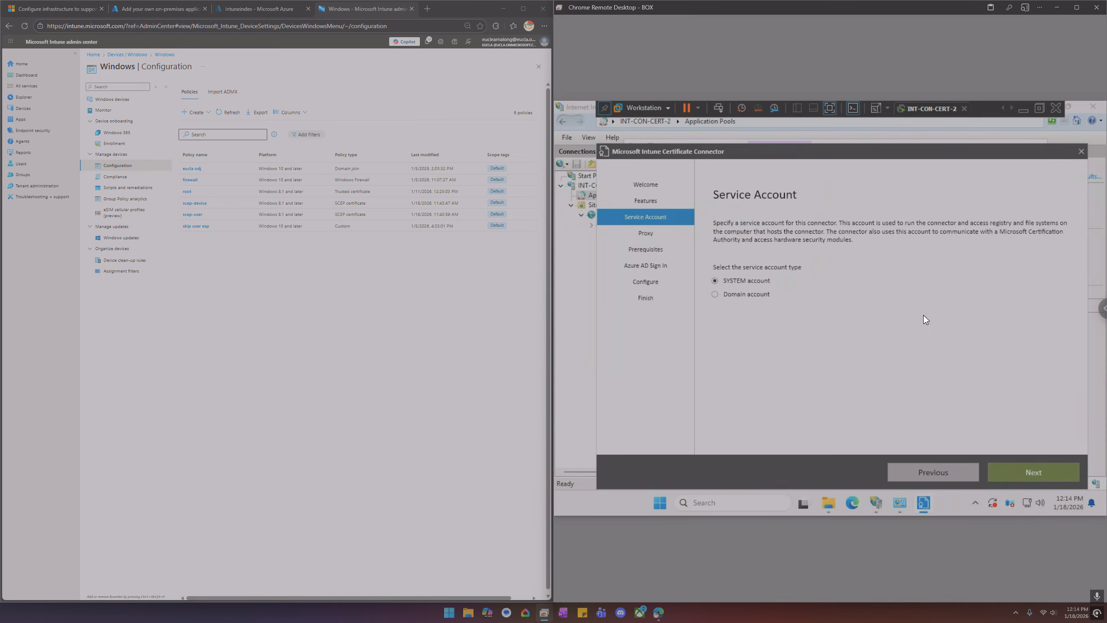
Set the connector's service account to a domain account, entering the account name and its password
left_click(722, 296)
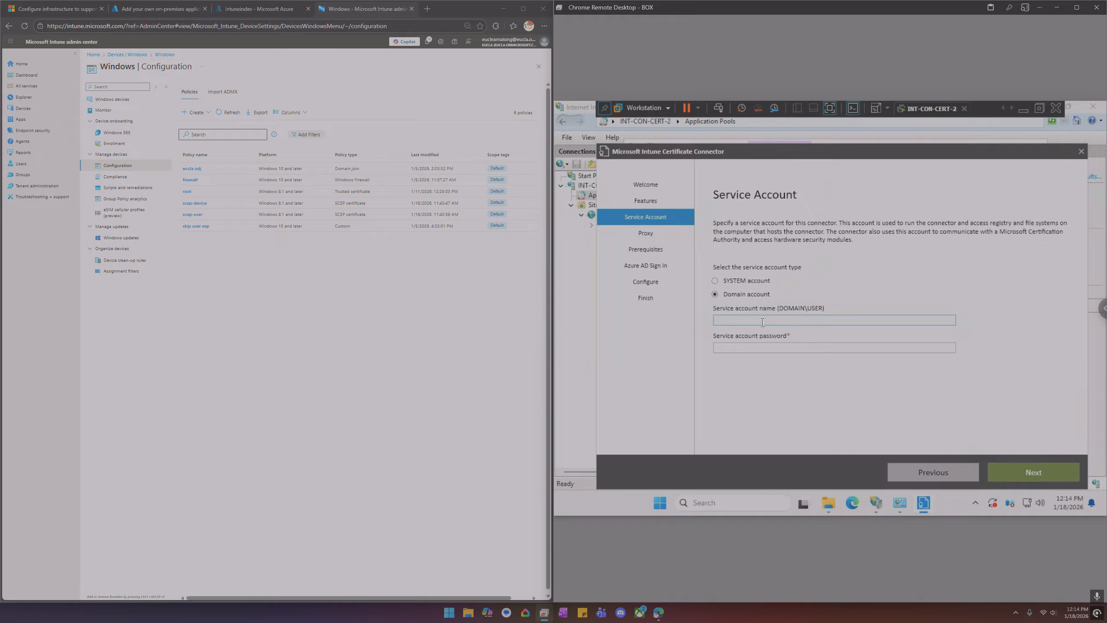
type("eula")
key("BackSpace")
type("cla")
type("\\svr-nde")
type("••••••••••")
left_click(1033, 469)
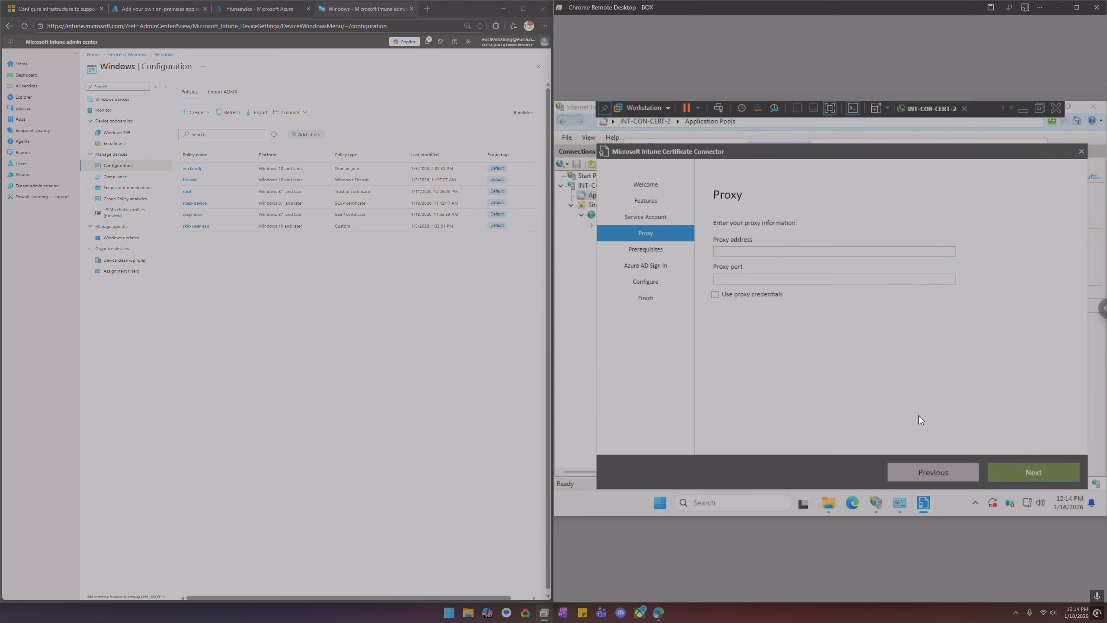
Continue past the proxy page to the prerequisite check and open Server Manager
left_click(1027, 474)
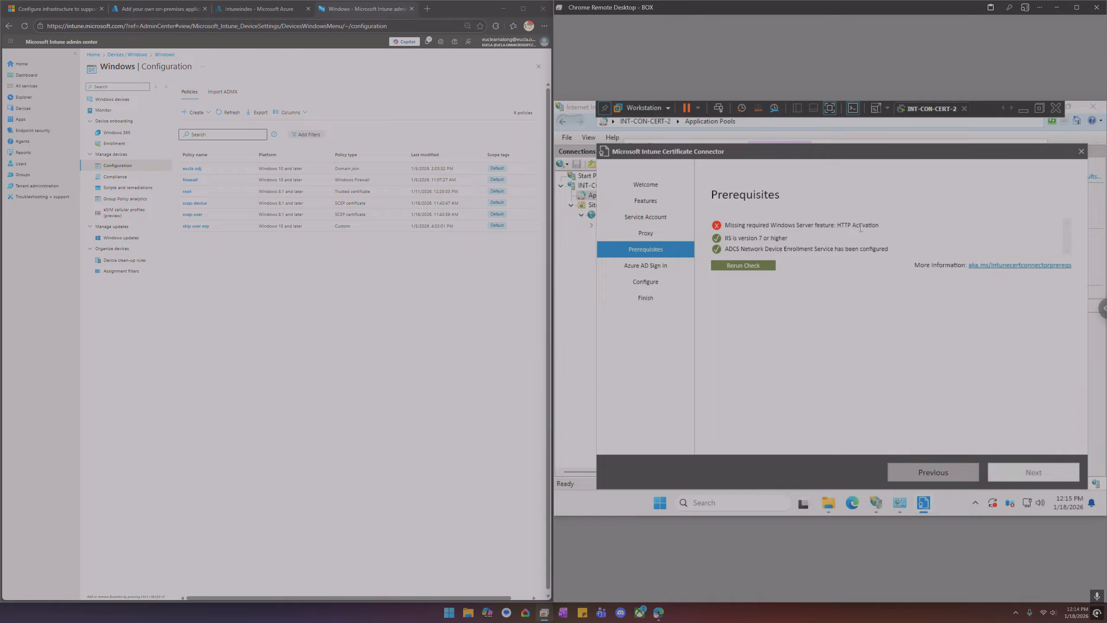
mouse_move(879, 499)
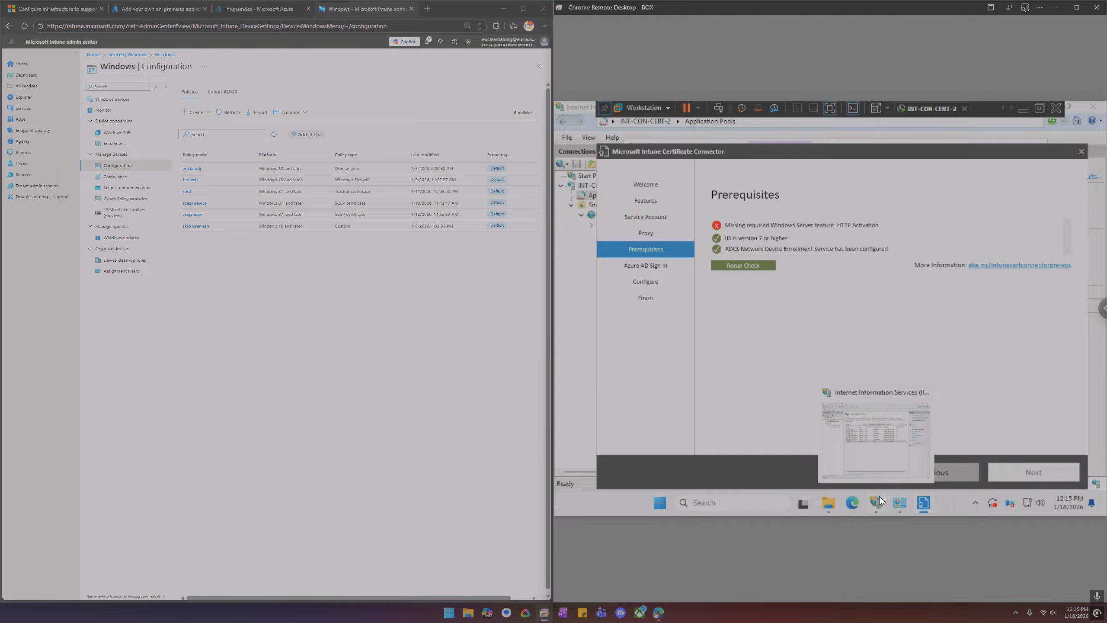
left_click(737, 497)
type("server Manager")
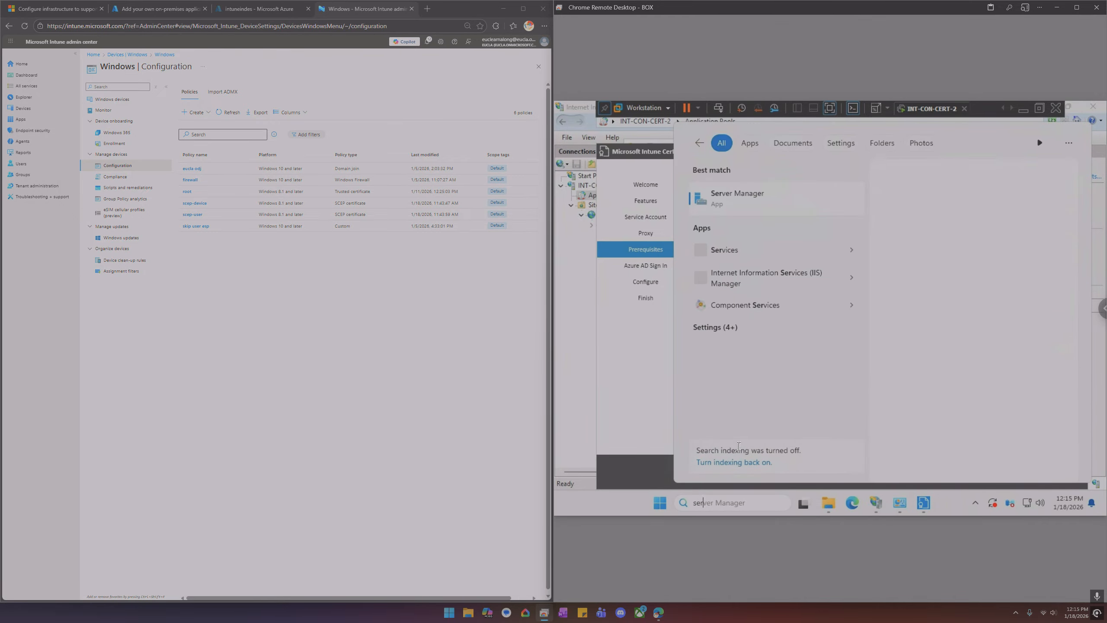
left_click(735, 199)
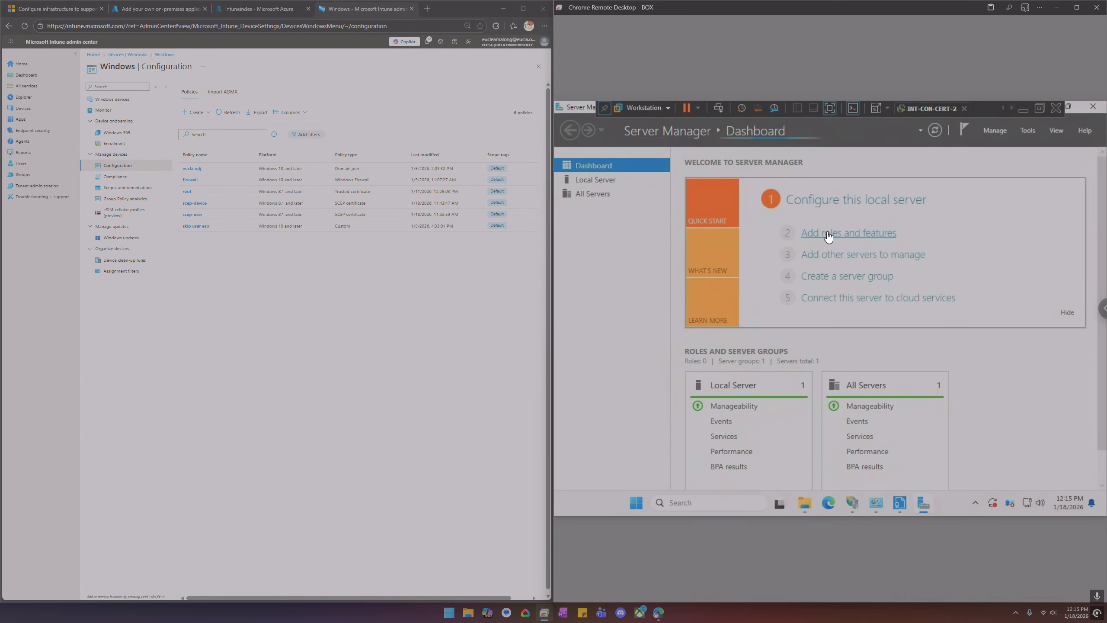
Open the Add Roles and Features wizard for the local server and go to the Features list
left_click(826, 232)
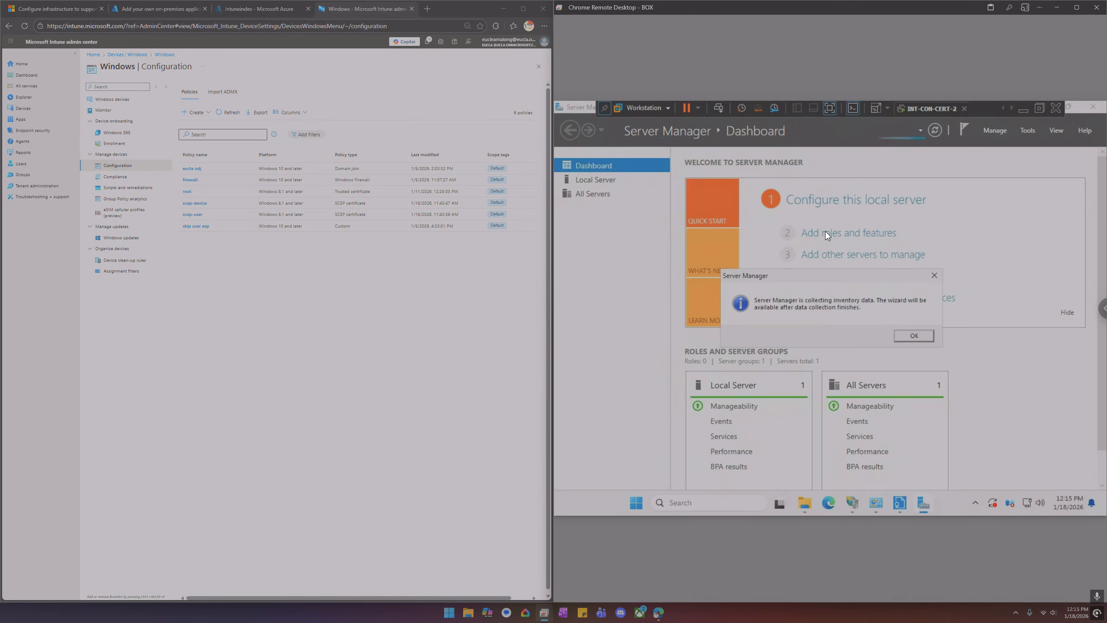
left_click(914, 335)
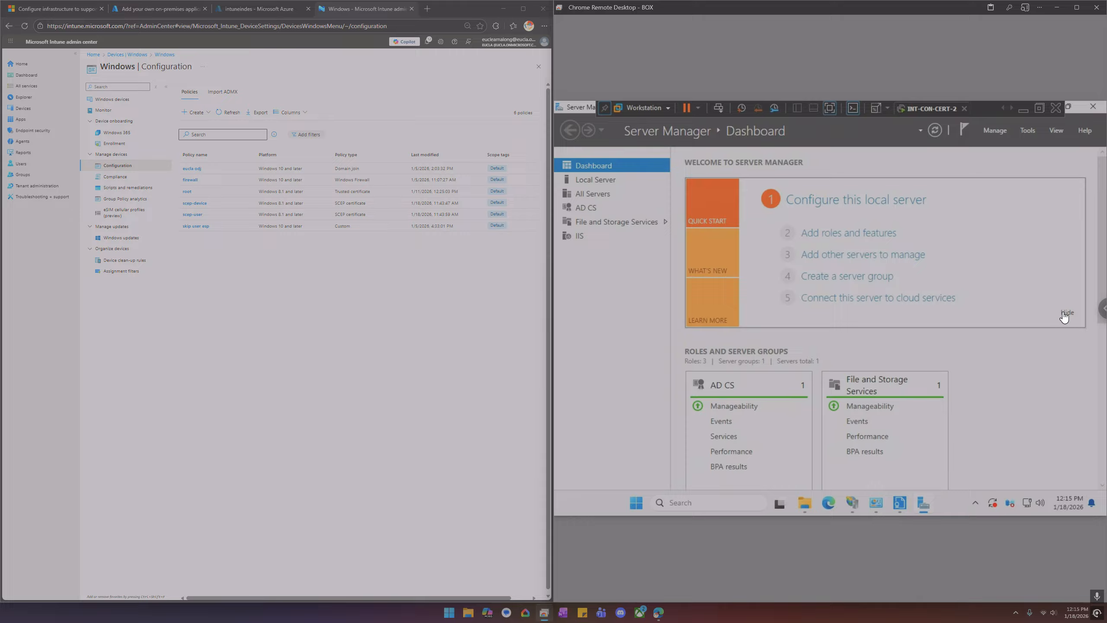
left_click(842, 234)
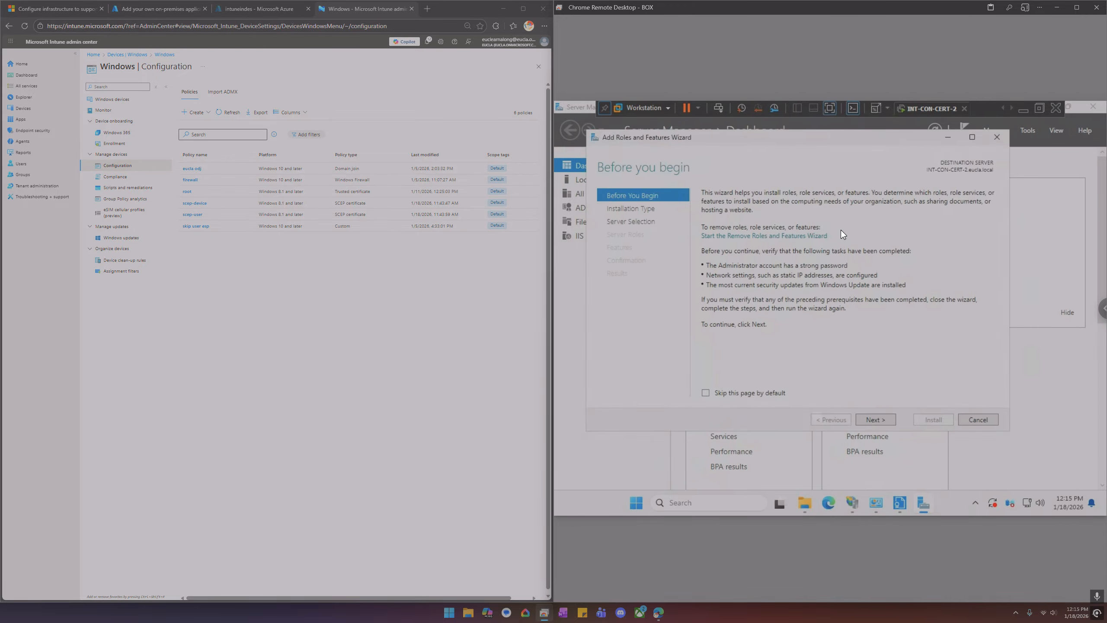
left_click(641, 220)
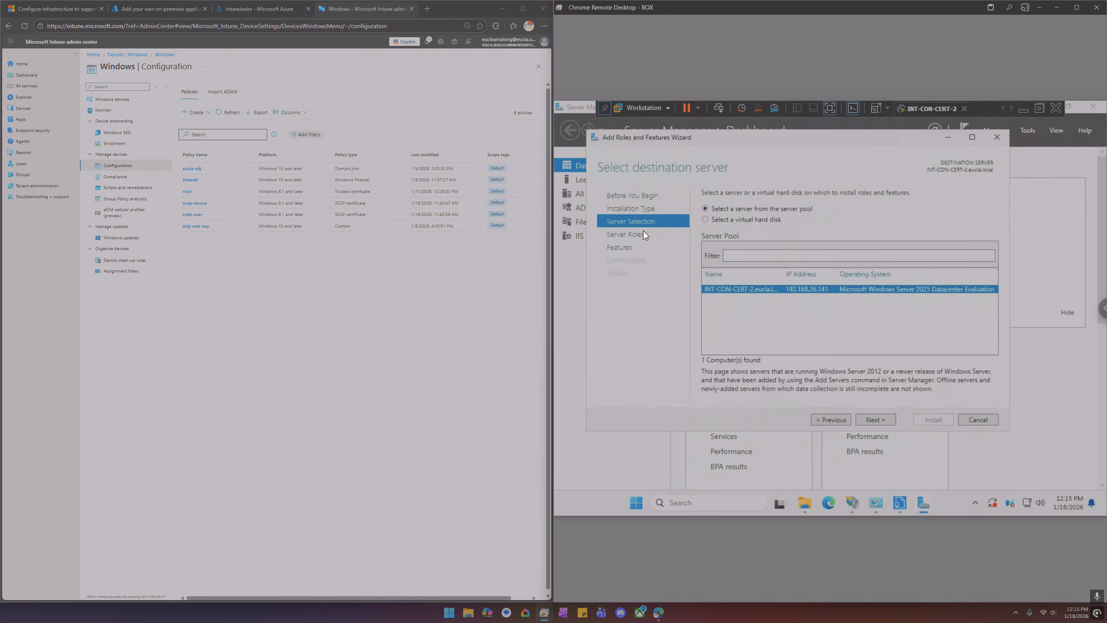
left_click(881, 421)
left_click(629, 250)
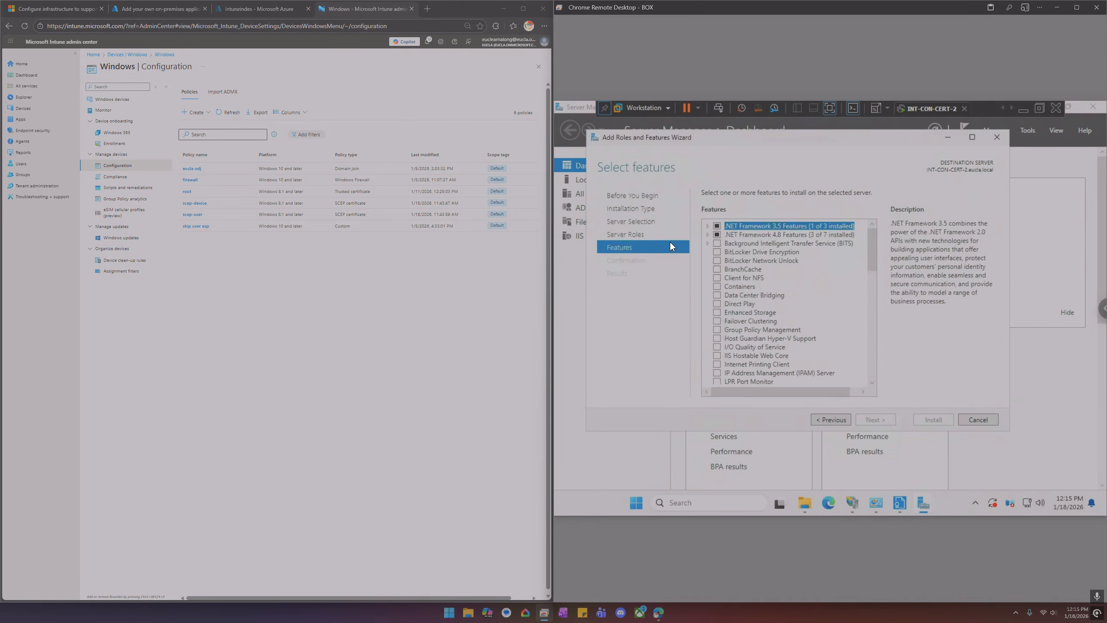
scroll(756, 246, "down", 7)
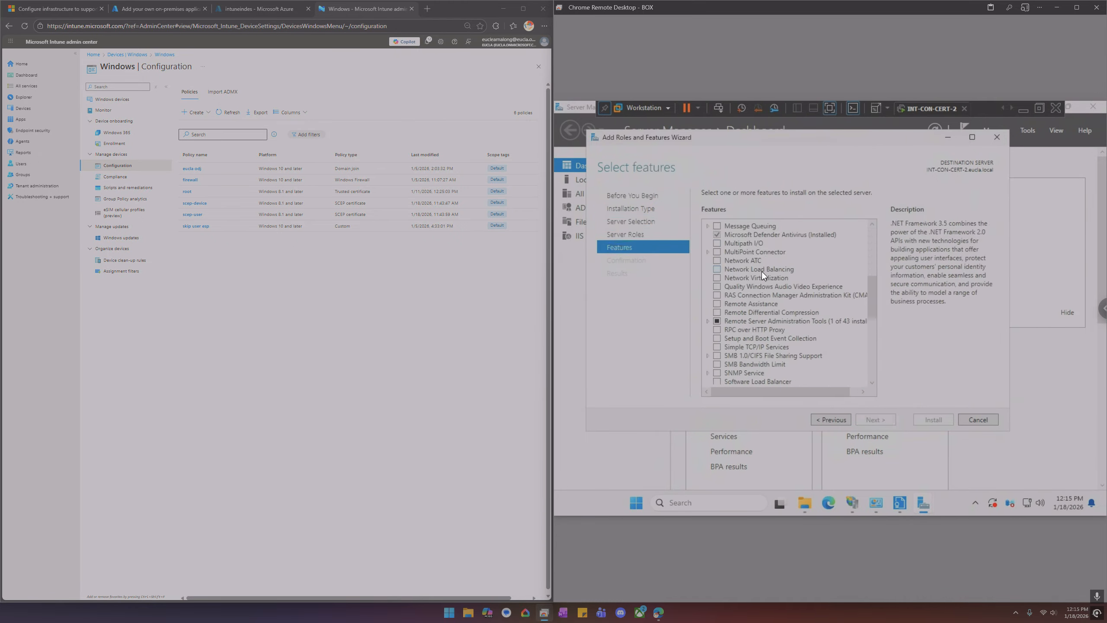
scroll(761, 271, "down", 8)
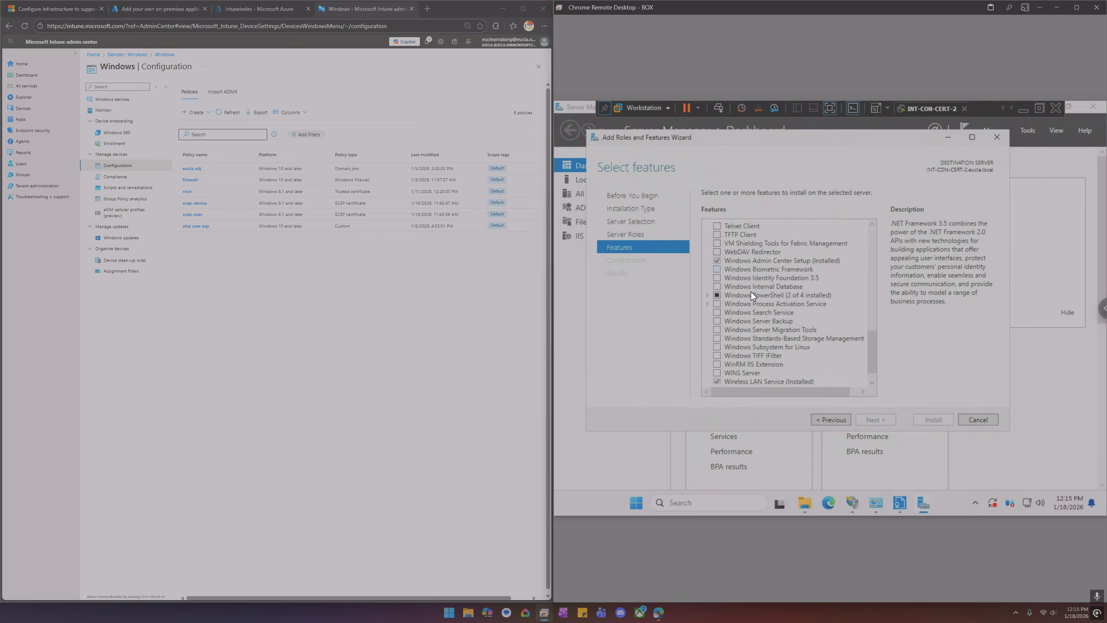
scroll(735, 320, "down", 1)
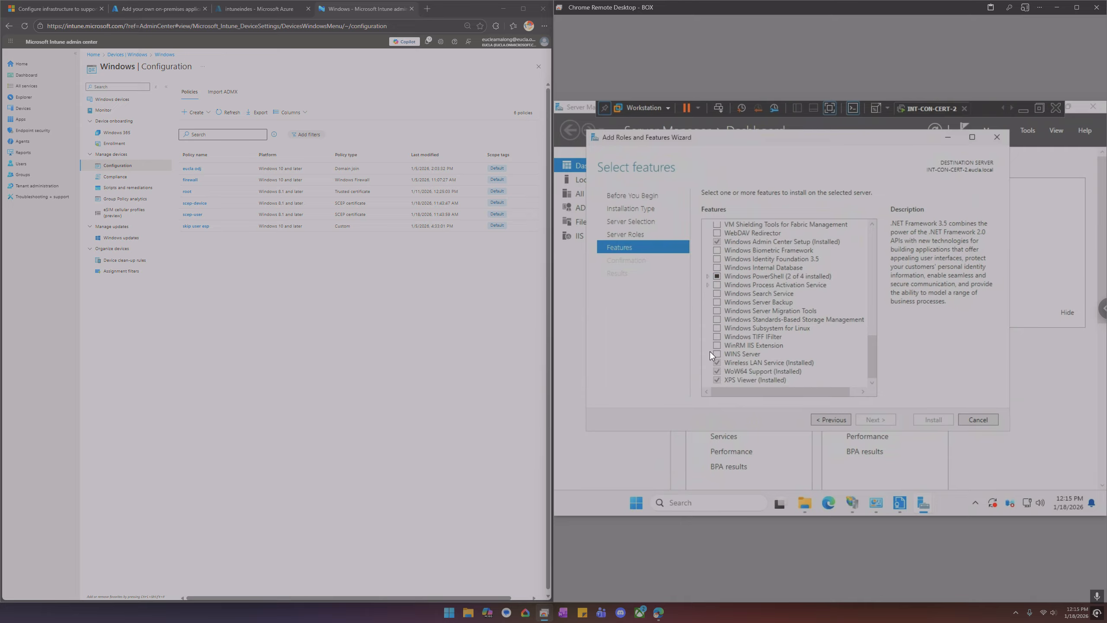
Check the missing feature on the connector's prerequisites page and return to the roles wizard
left_click(904, 497)
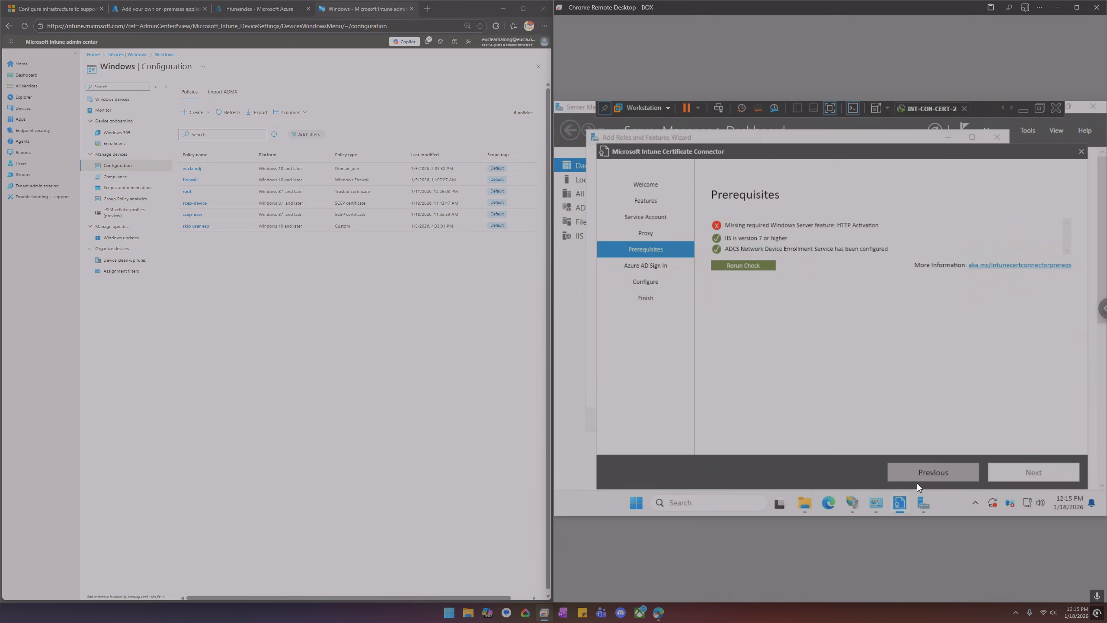
mouse_move(923, 503)
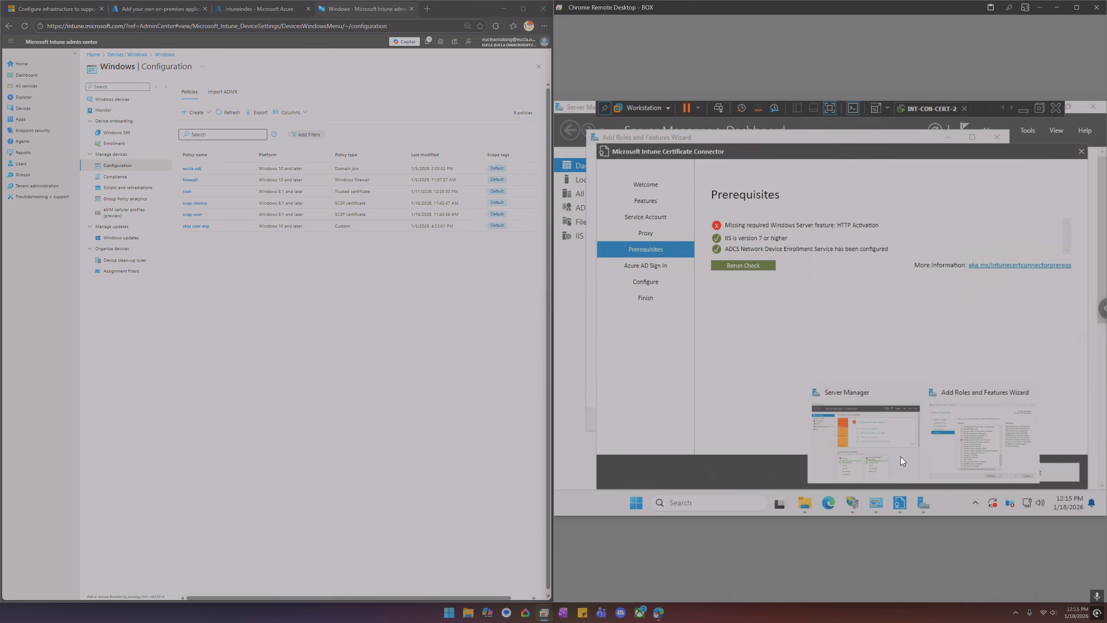
left_click(886, 438)
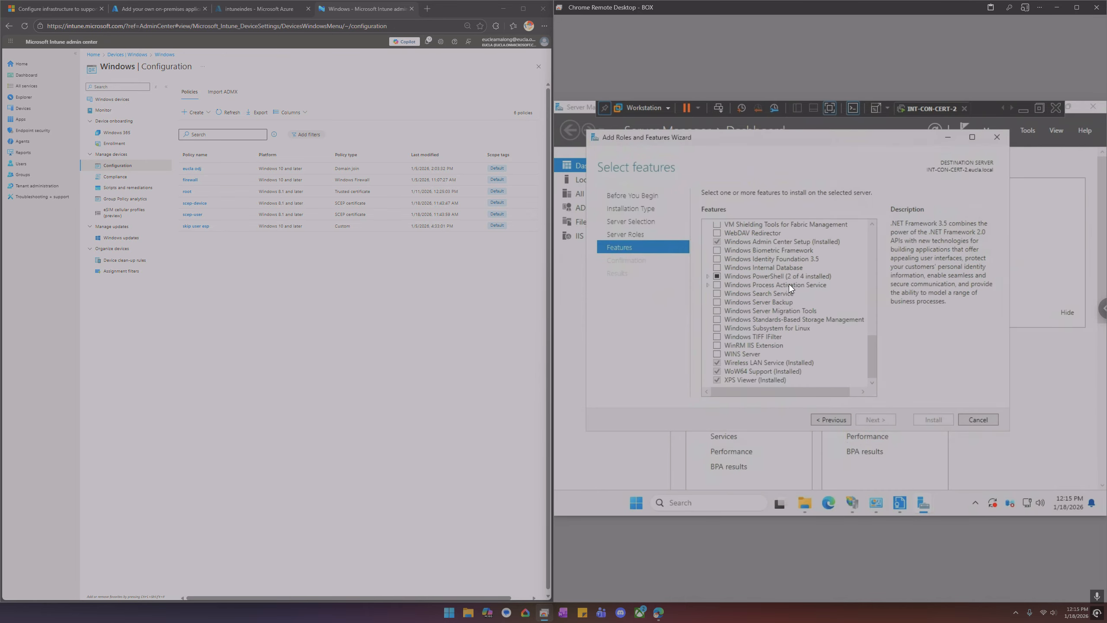
Select HTTP Activation under .NET Framework 4.8 WCF Services and add its required features
left_click_drag(874, 350, 874, 230)
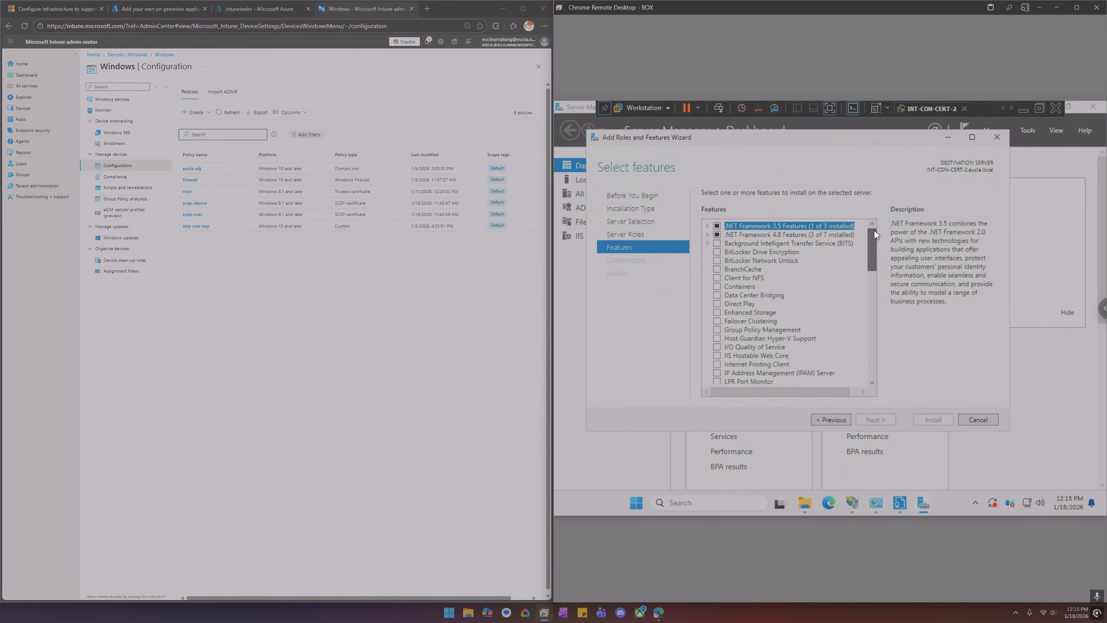
left_click(709, 234)
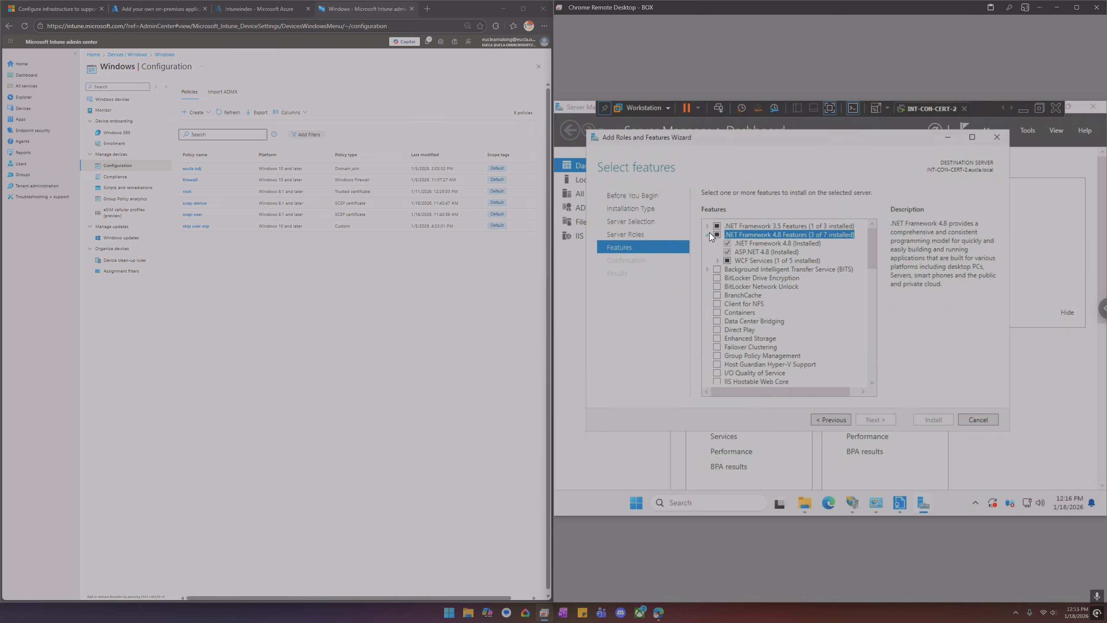
left_click(717, 261)
left_click(740, 269)
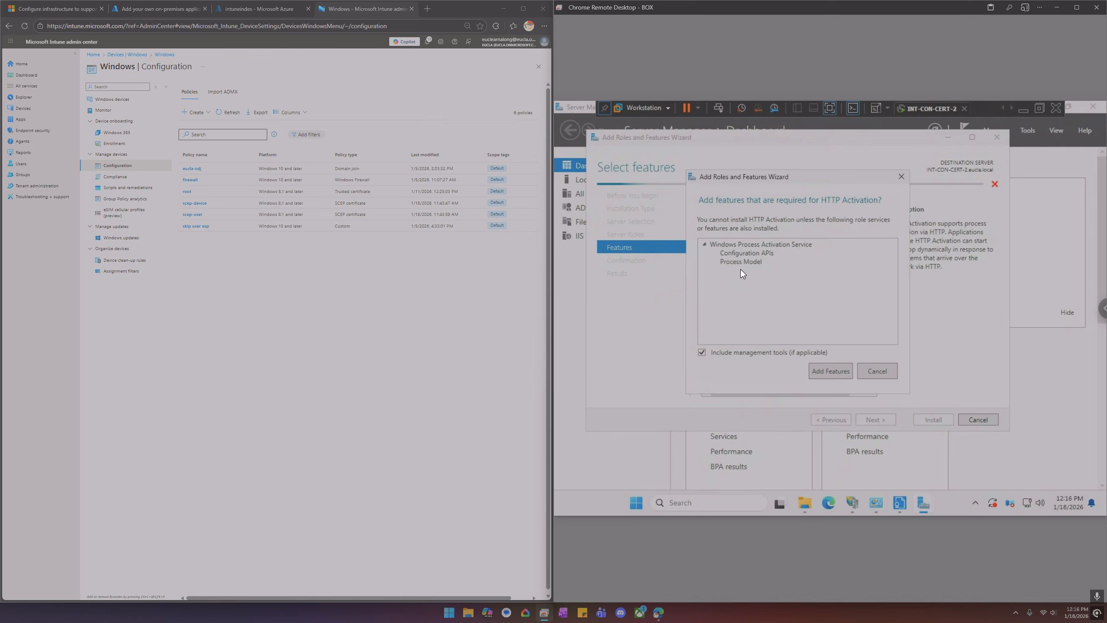
left_click(832, 373)
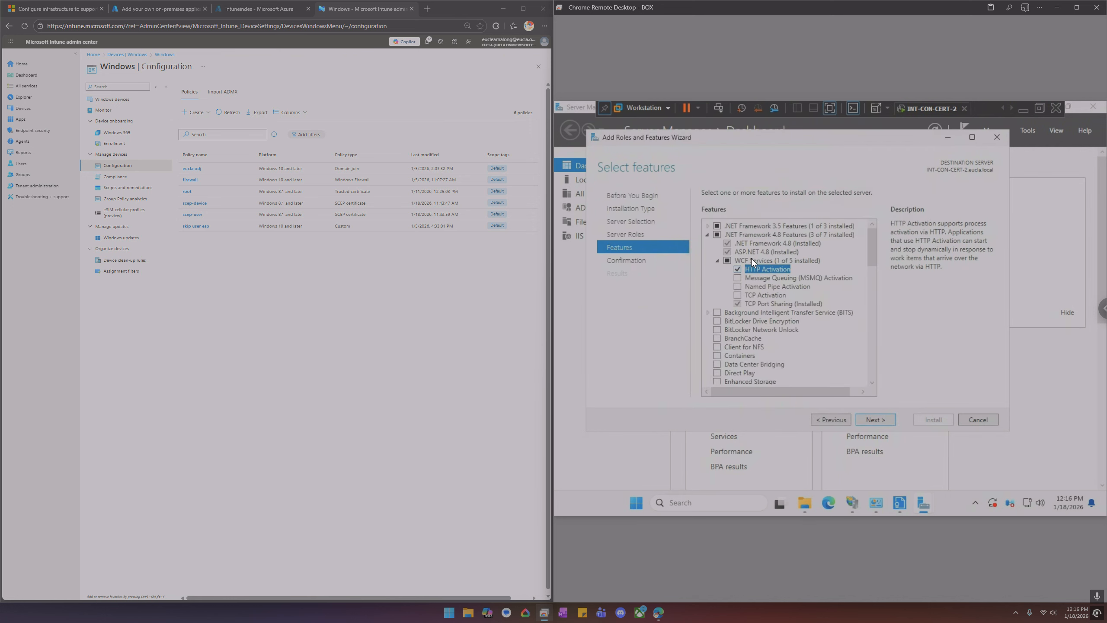
Install the selected features and close the Add Roles and Features wizard
left_click(878, 420)
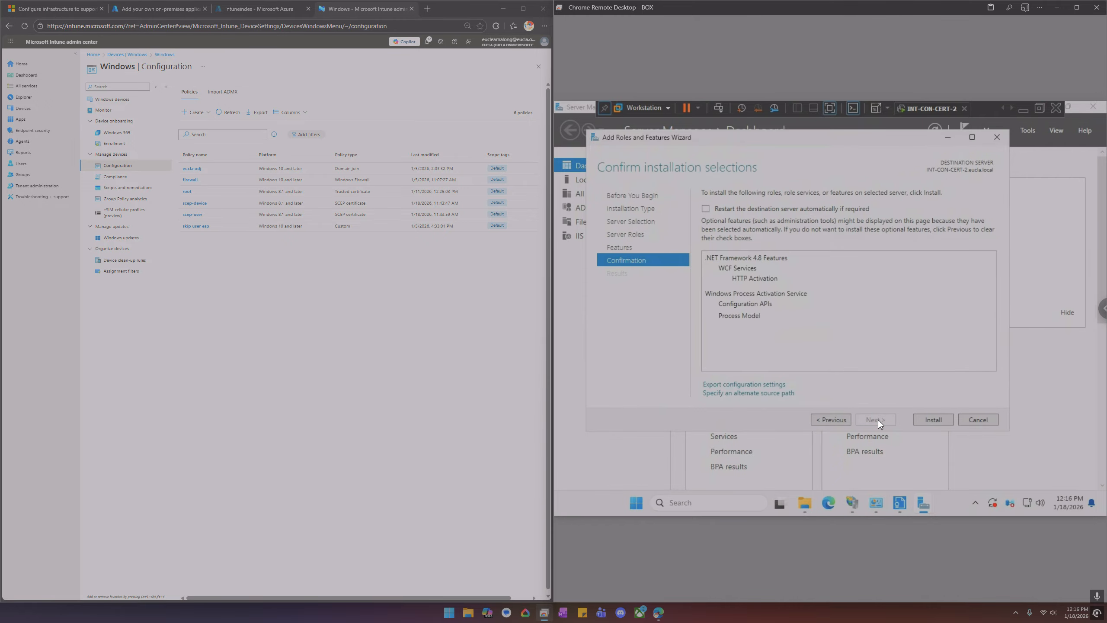
left_click(924, 415)
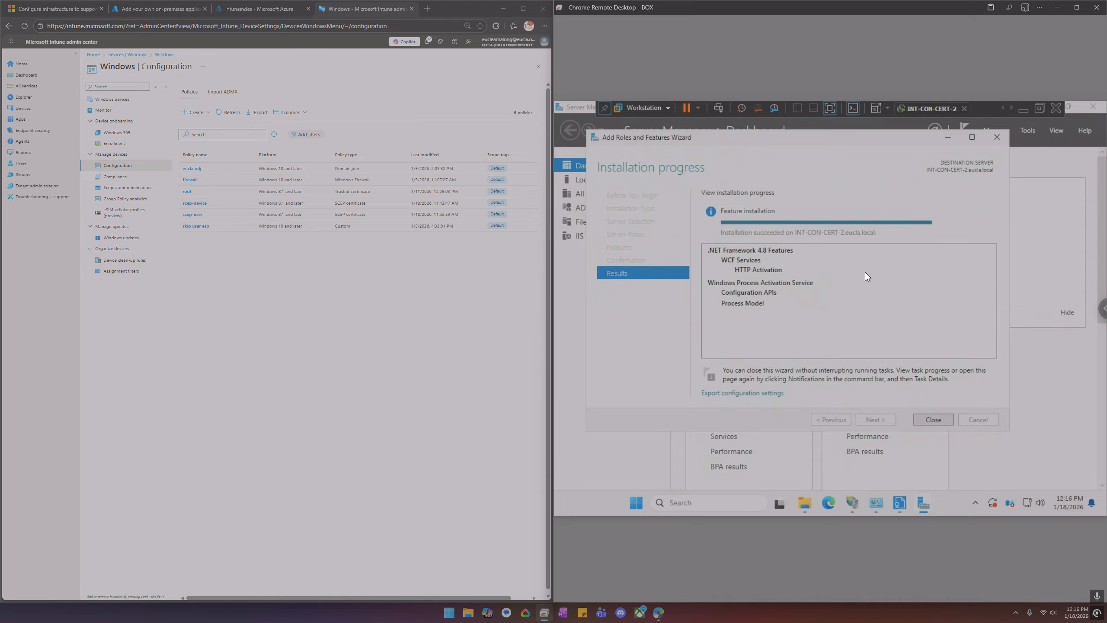
left_click(923, 419)
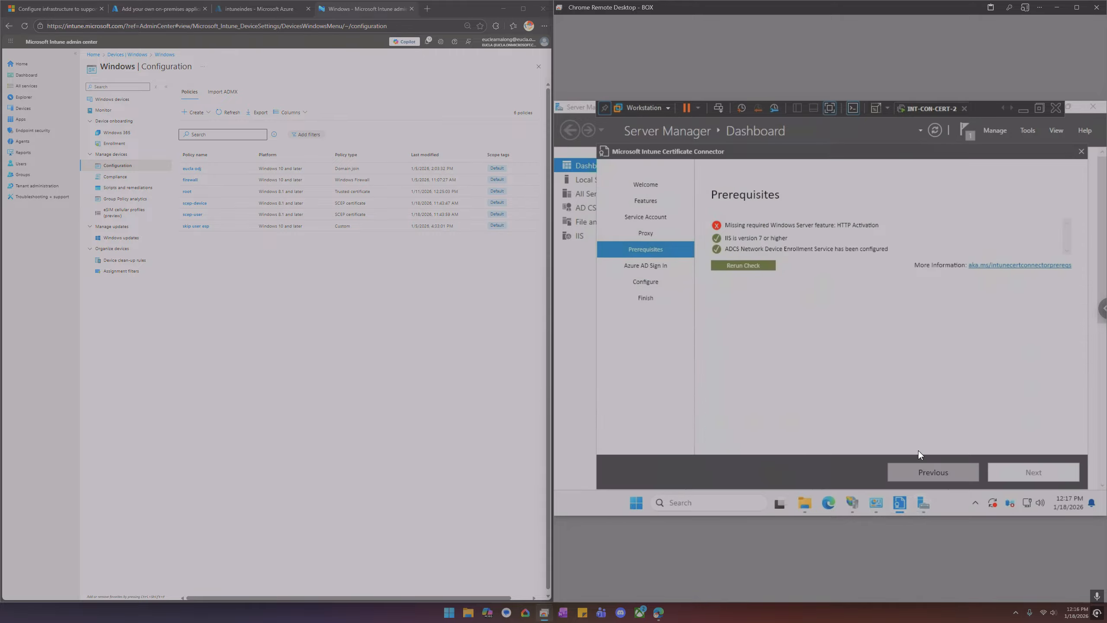
Rerun the connector's prerequisite check and continue to Azure AD sign-in
left_click(763, 265)
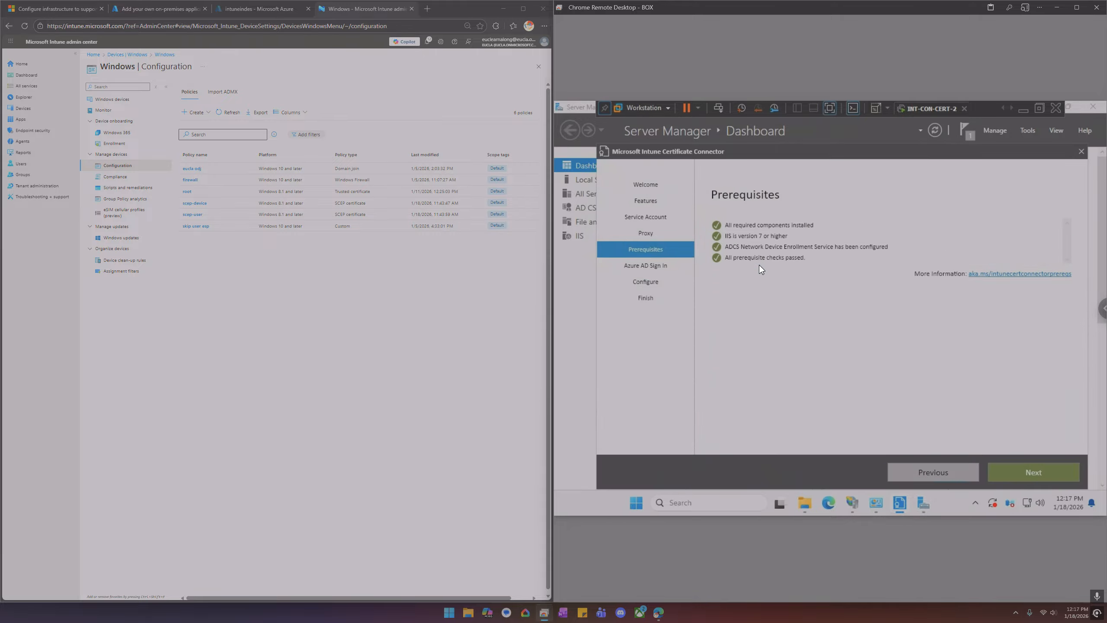
left_click(1030, 472)
Keep Public Commercial Cloud as the environment and start the Azure AD sign-in with the admin account
left_click(795, 253)
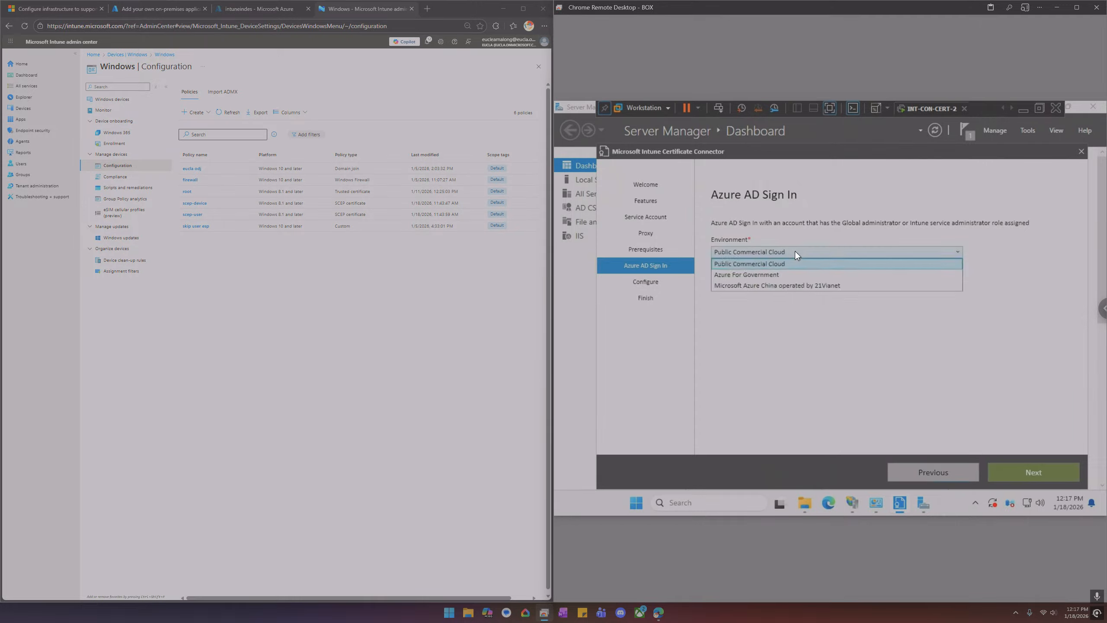
left_click(795, 251)
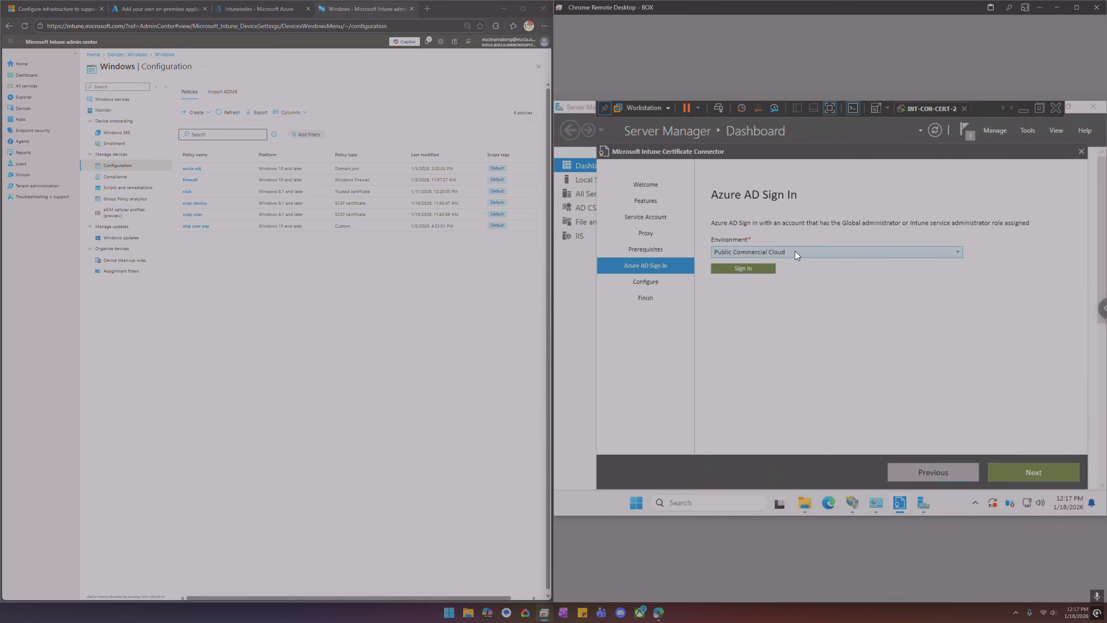
left_click(759, 268)
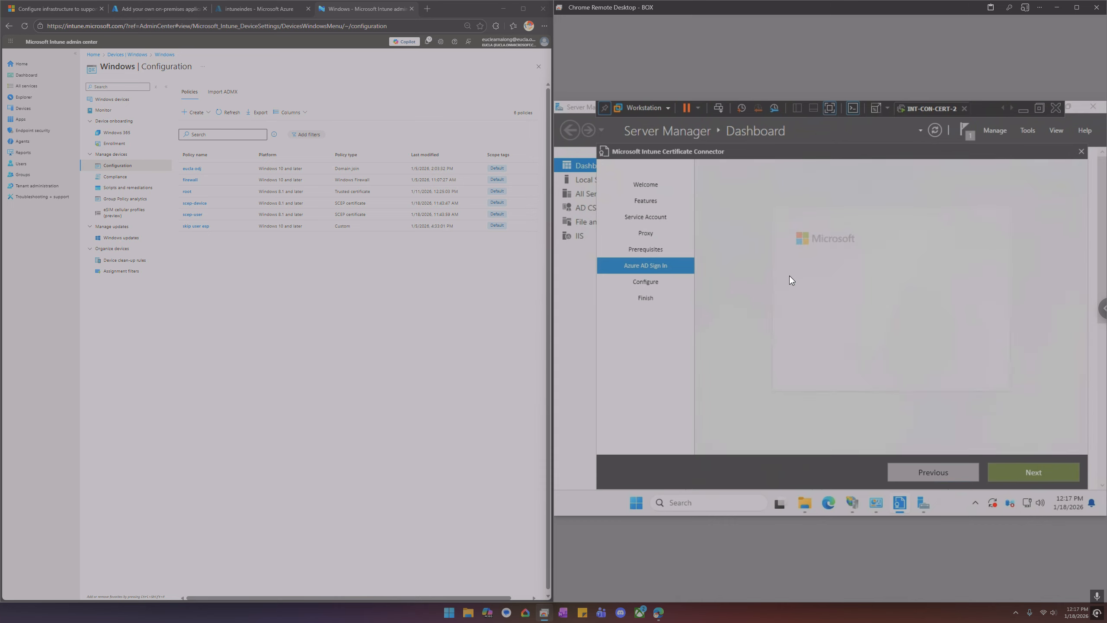
left_click(842, 290)
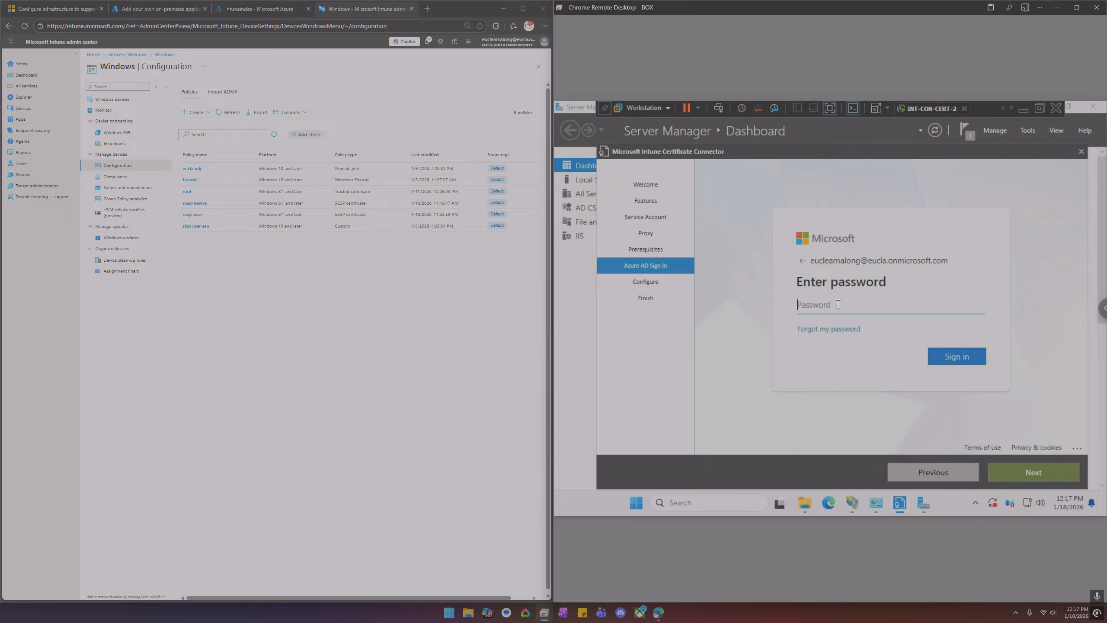
Enter the admin account's password to sign in and decline saving the password
type("•••••••••")
key("Return")
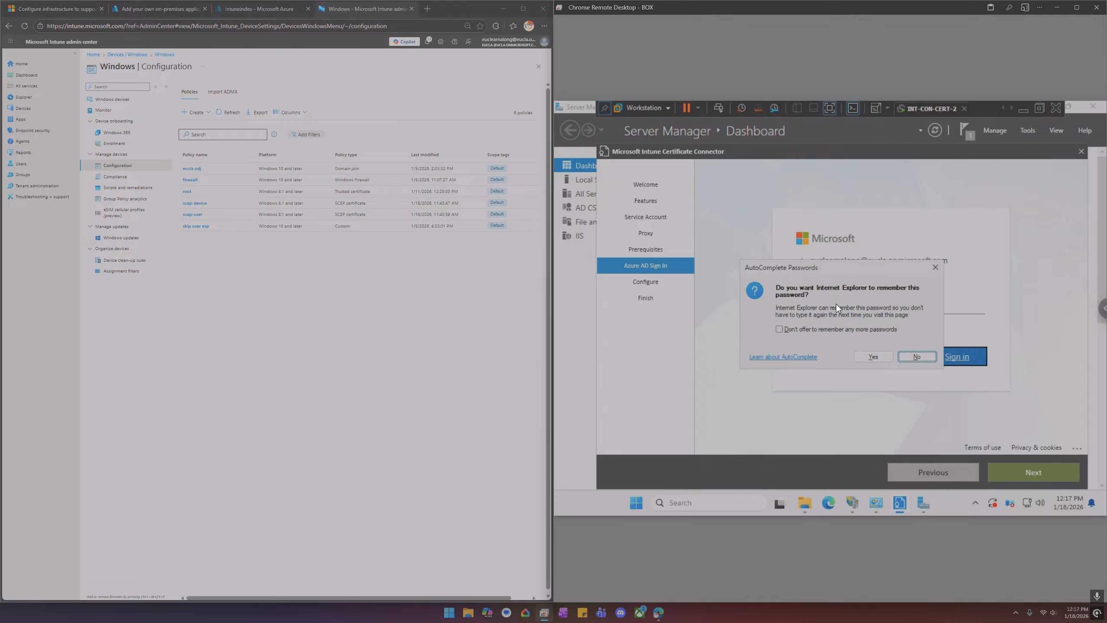
left_click(918, 357)
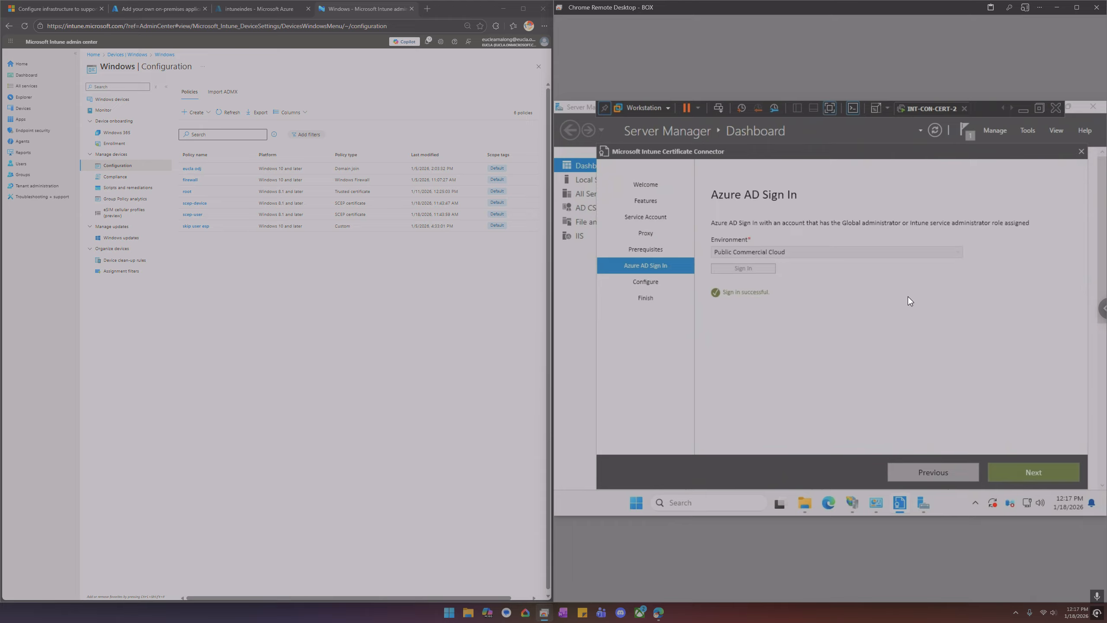
Continue to configure the connector and finish the setup
left_click(1042, 472)
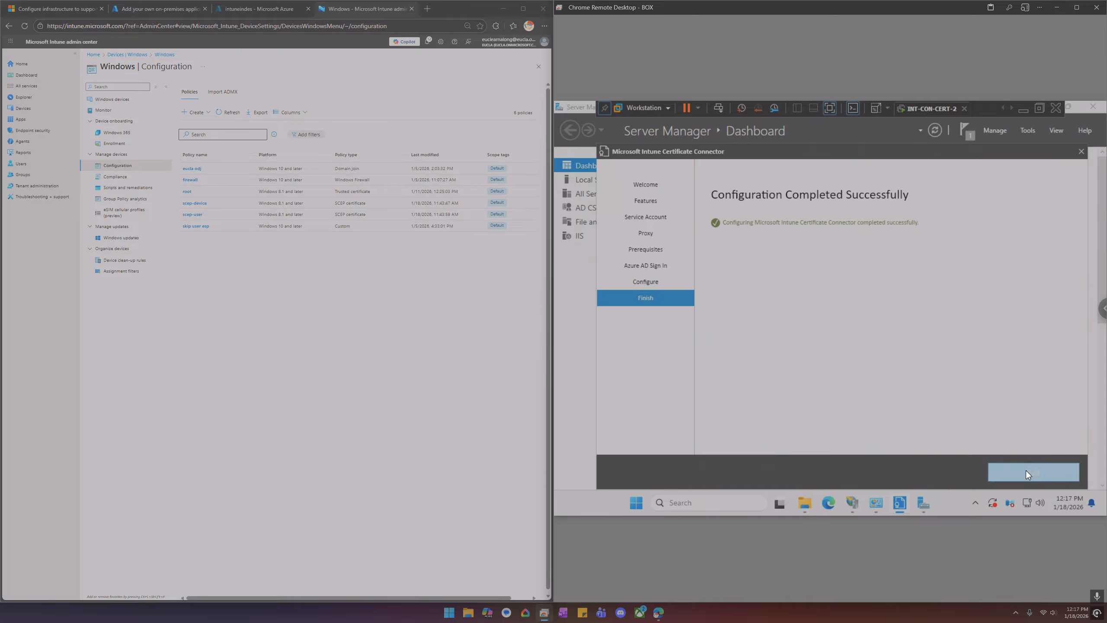
left_click(1025, 471)
Open Computer Management and go to the Services list under Services and Applications
right_click(663, 503)
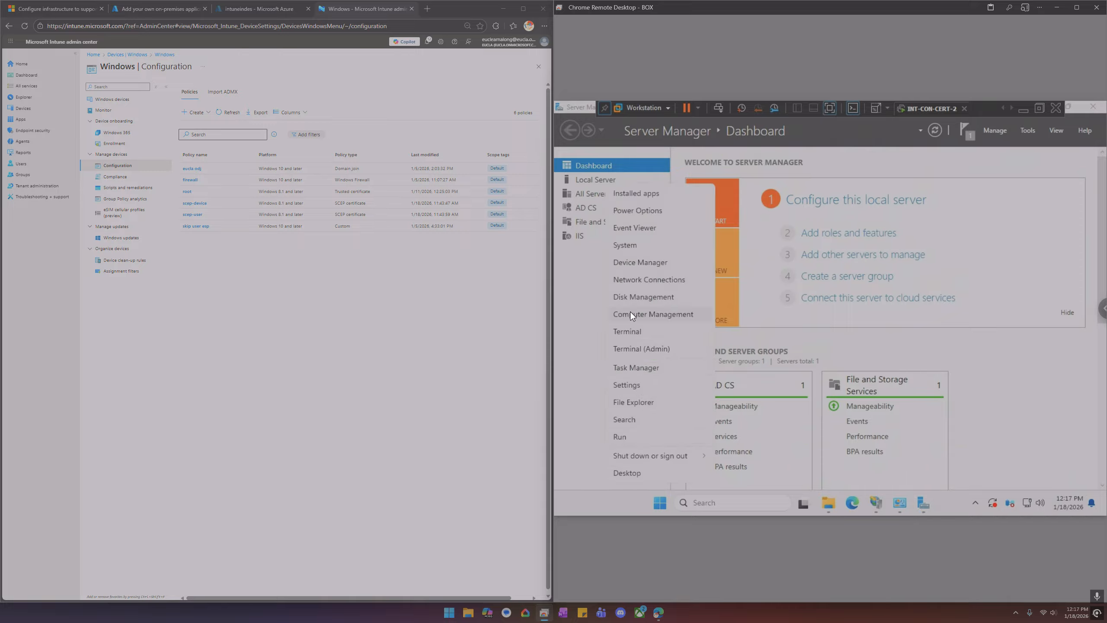
left_click(629, 311)
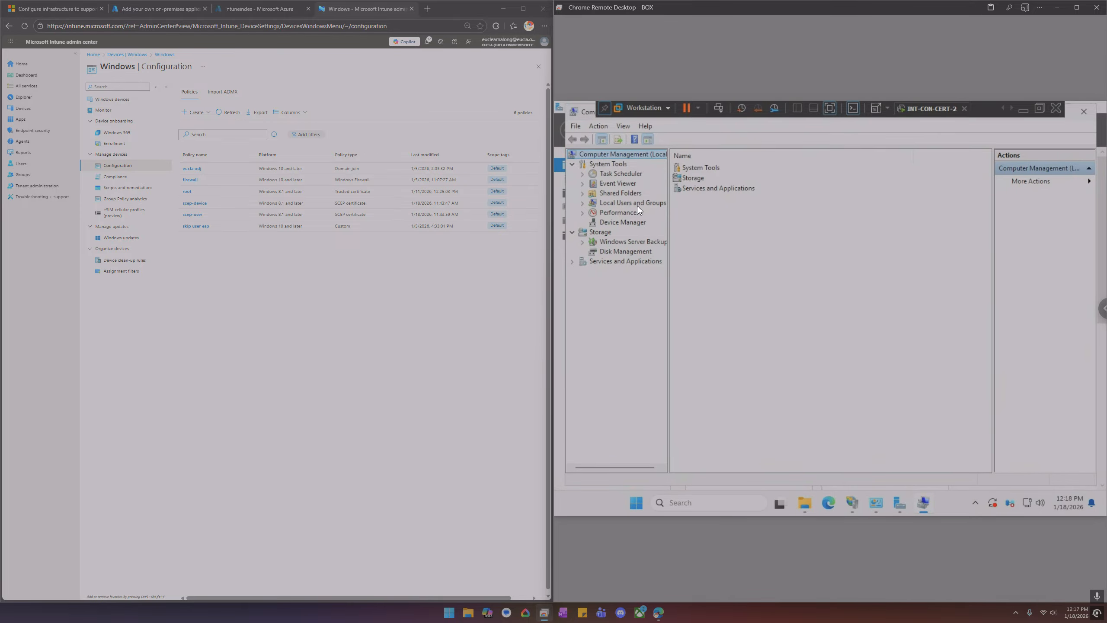
double_click(620, 261)
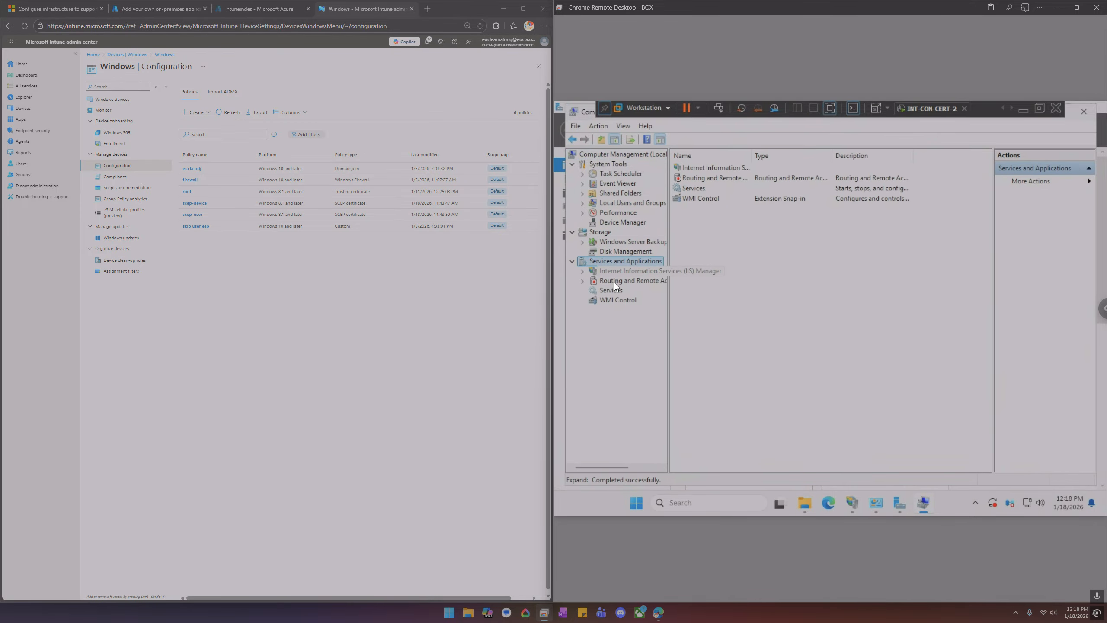
left_click(612, 291)
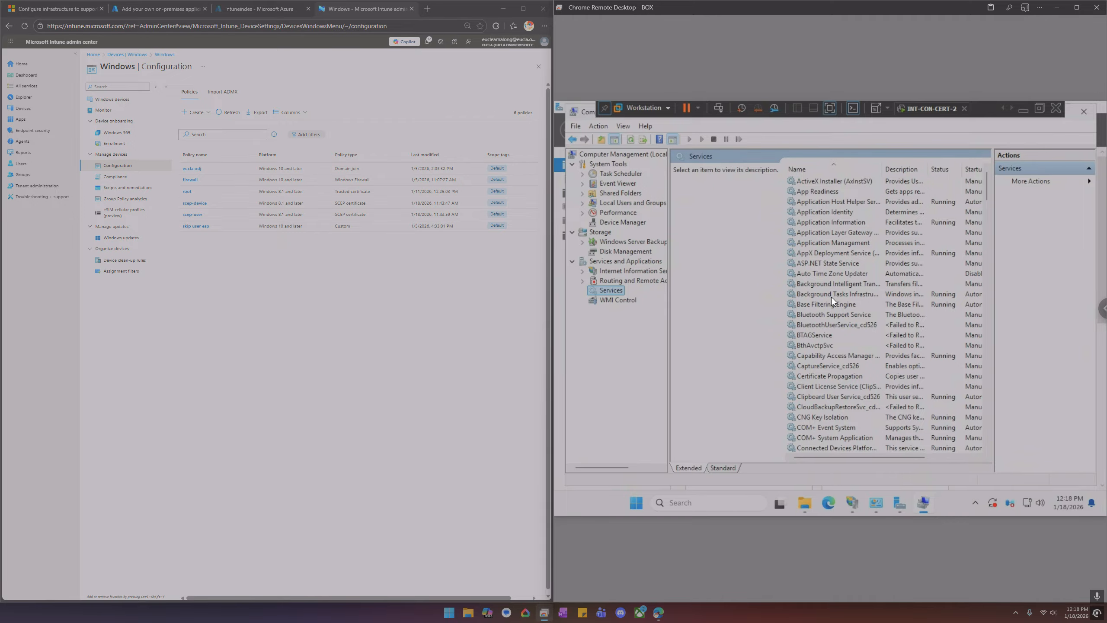
Browse the services list to locate the Intune certificate connector services
scroll(833, 323, "down", 7)
scroll(834, 343, "down", 10)
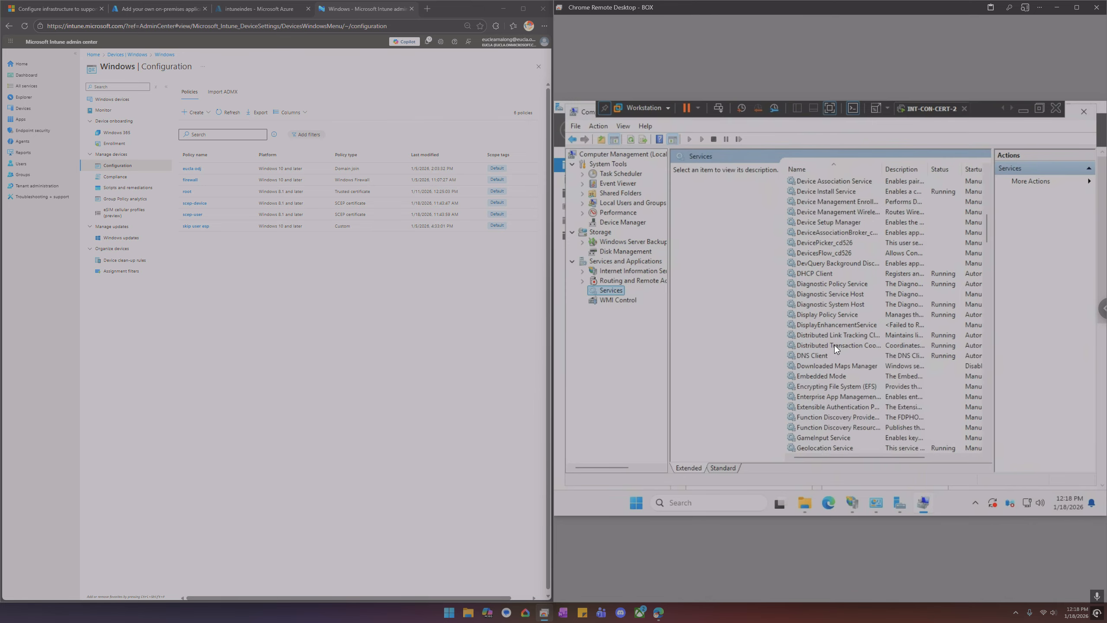
scroll(830, 342, "down", 12)
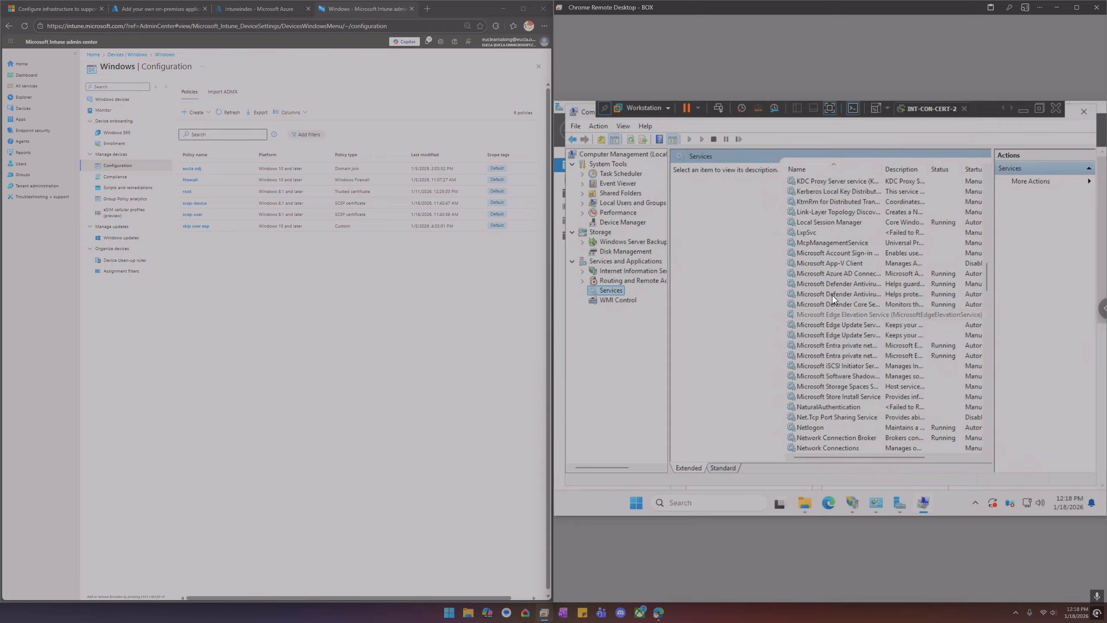
left_click(836, 273)
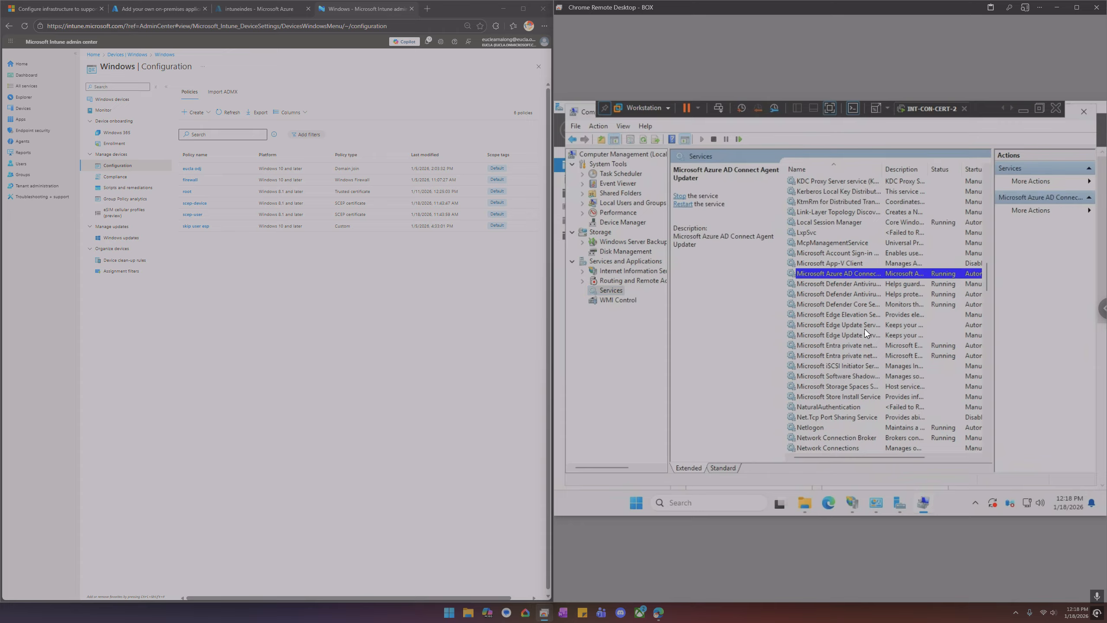
mouse_move(886, 454)
left_mouse_down()
mouse_move(942, 459)
mouse_move(870, 456)
left_mouse_up()
left_click_drag(986, 272, 991, 171)
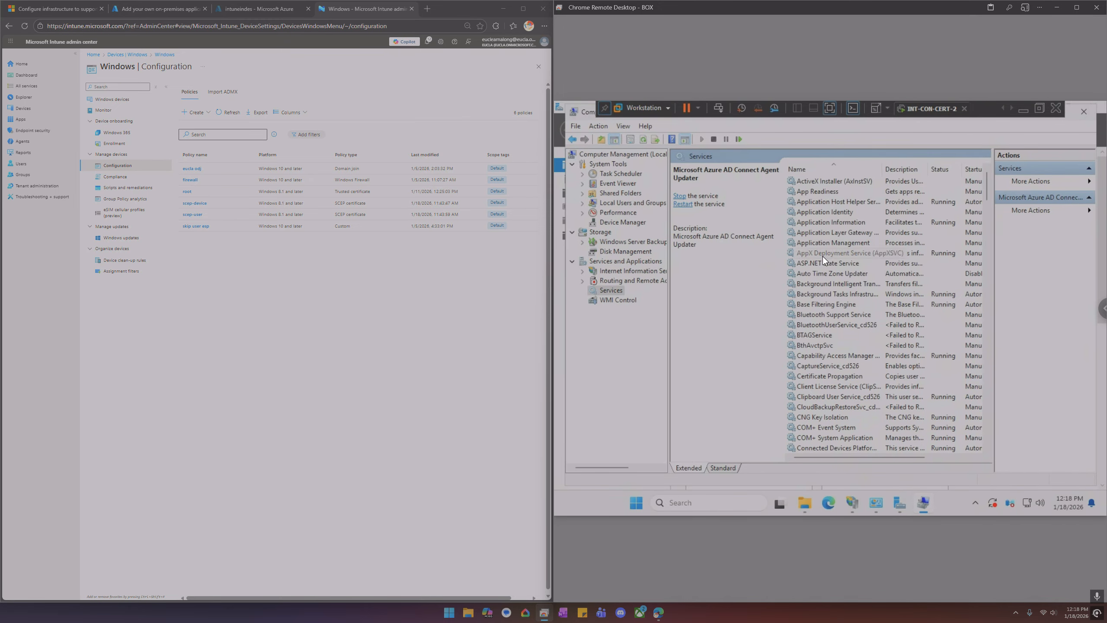
left_click(822, 256)
key("i")
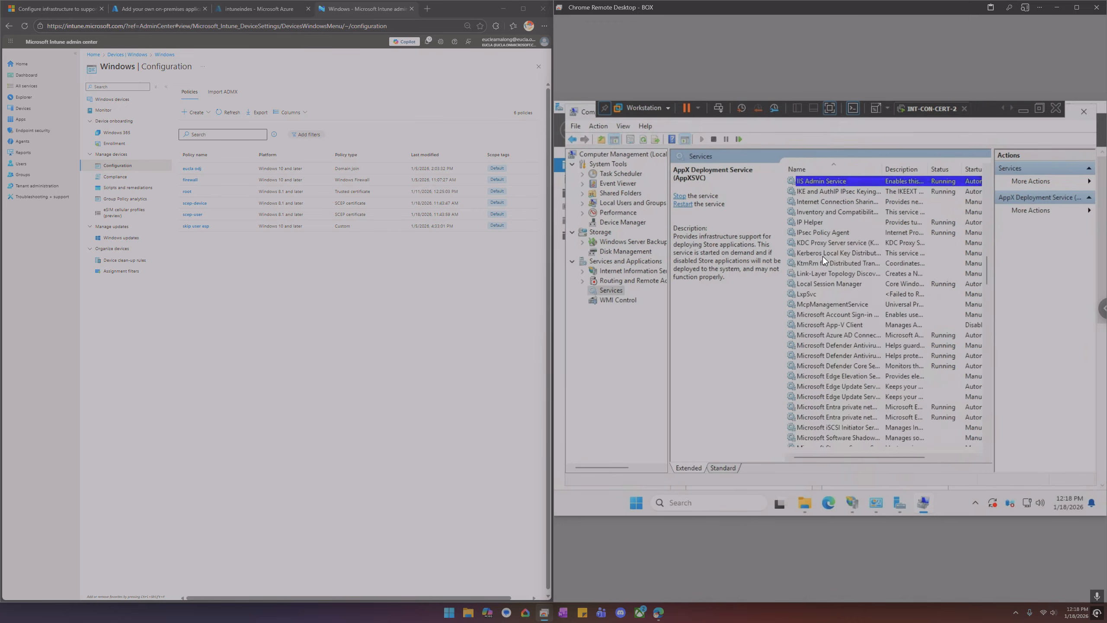
key("n")
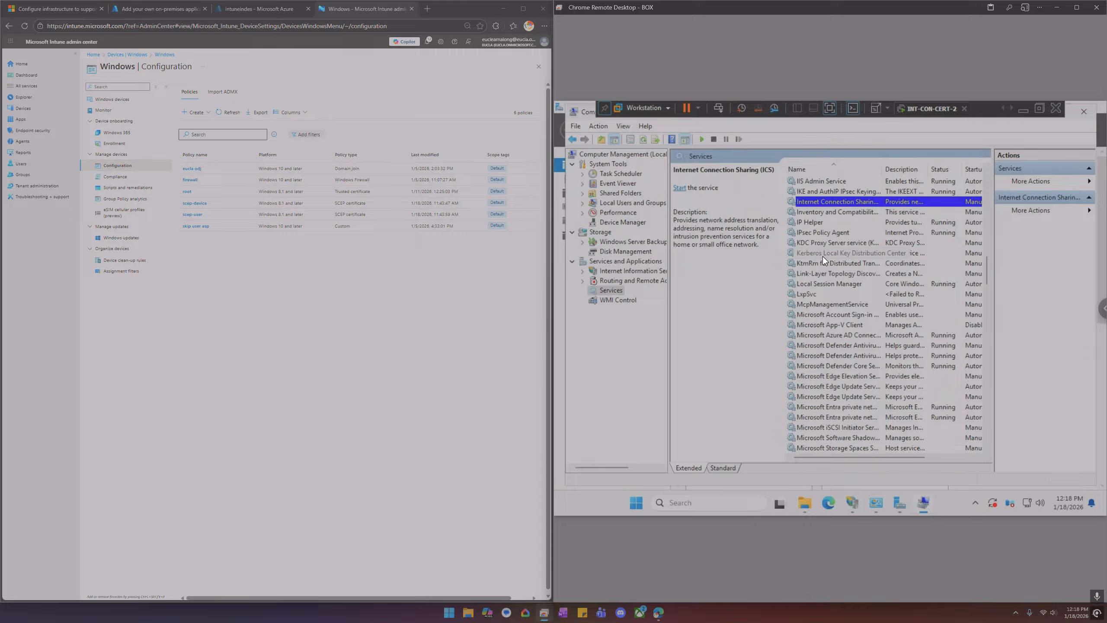
key("m")
key("i")
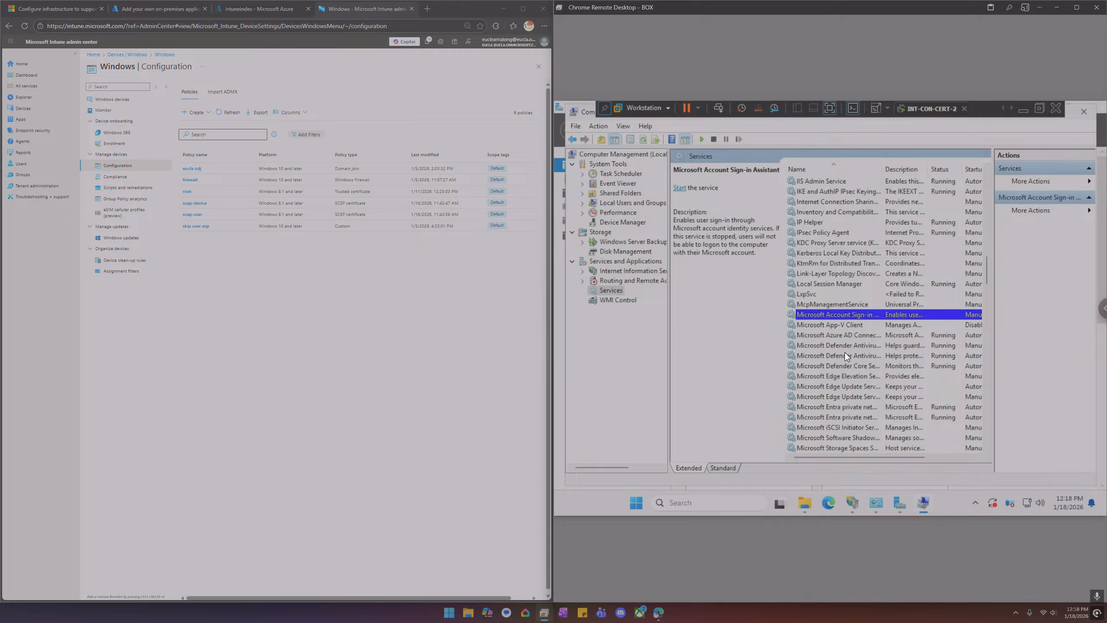
scroll(847, 365, "down", 1)
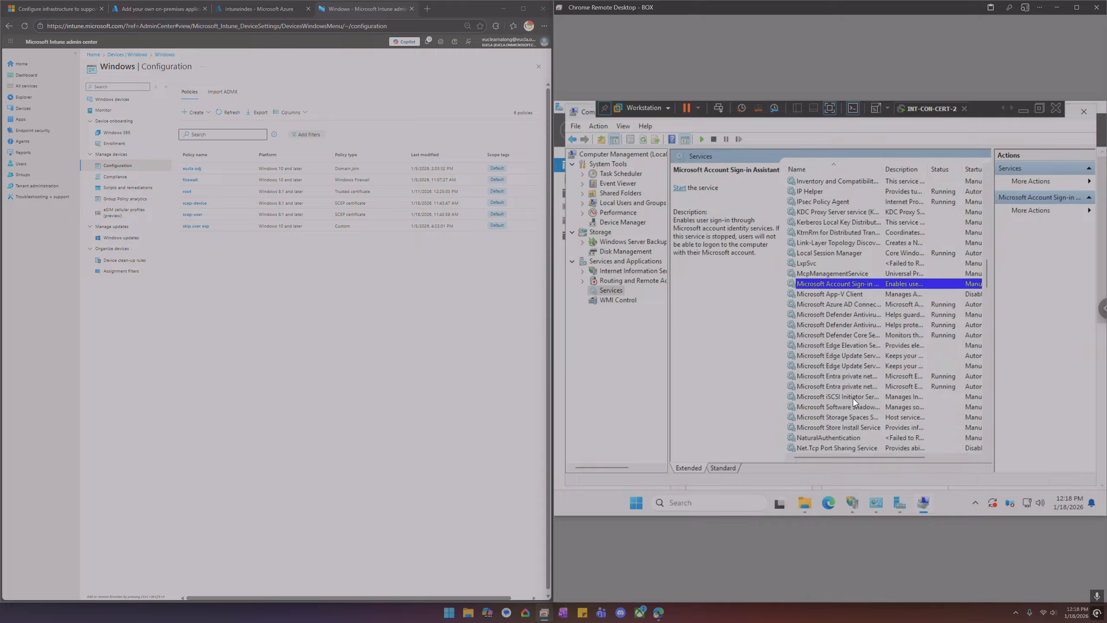
scroll(852, 410, "down", 1)
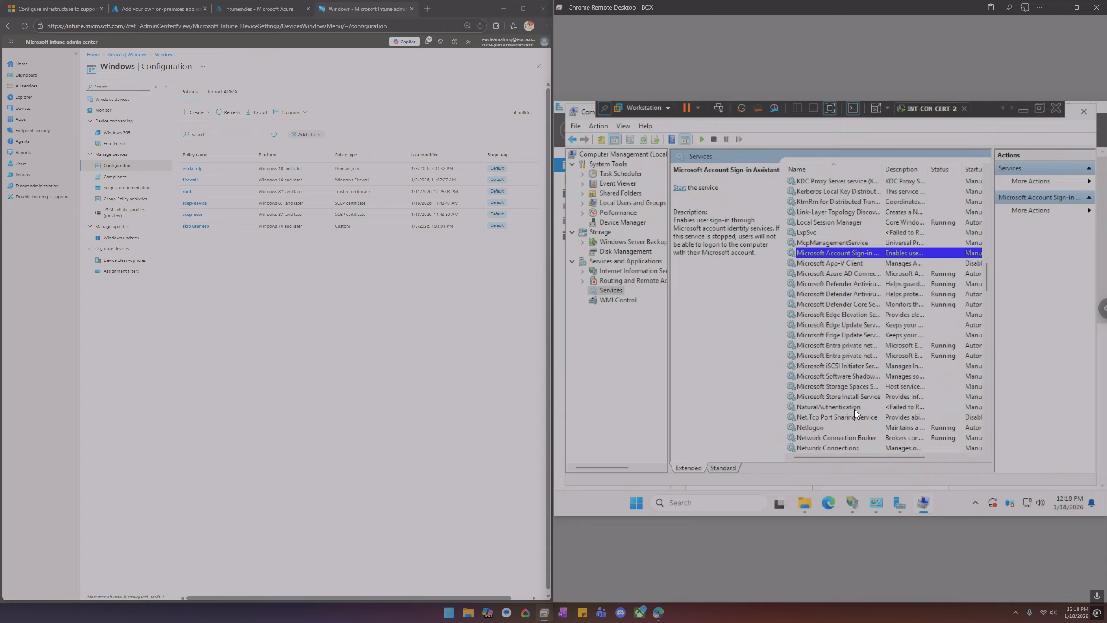
scroll(854, 410, "down", 9)
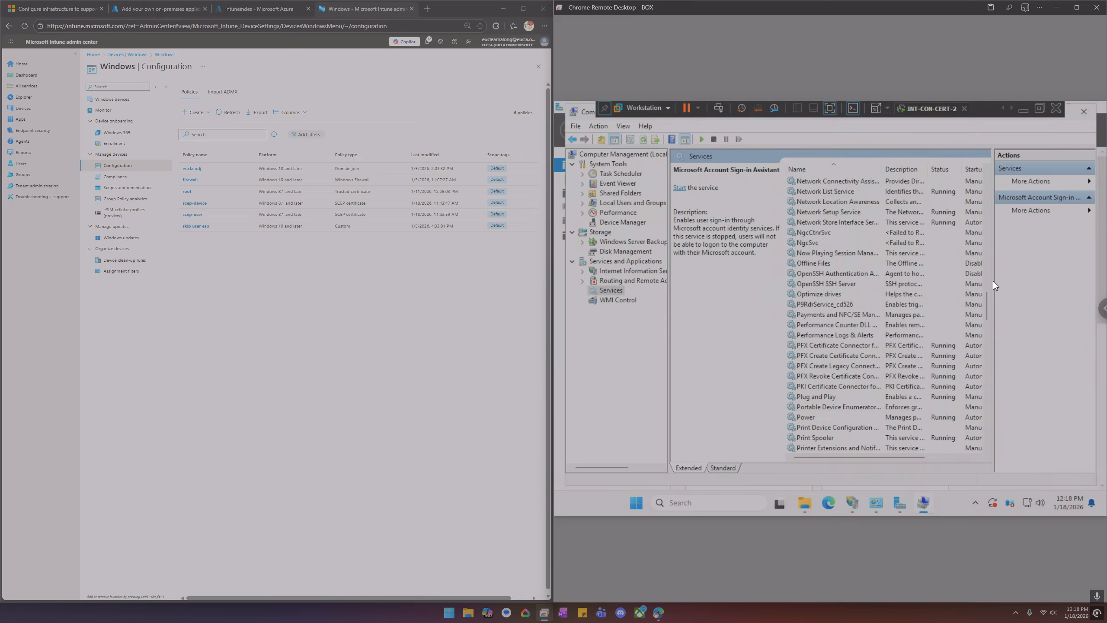
Widen the services view, inspect the PFX and PKI Certificate Connector services, and close Computer Management
left_click_drag(993, 281, 1035, 287)
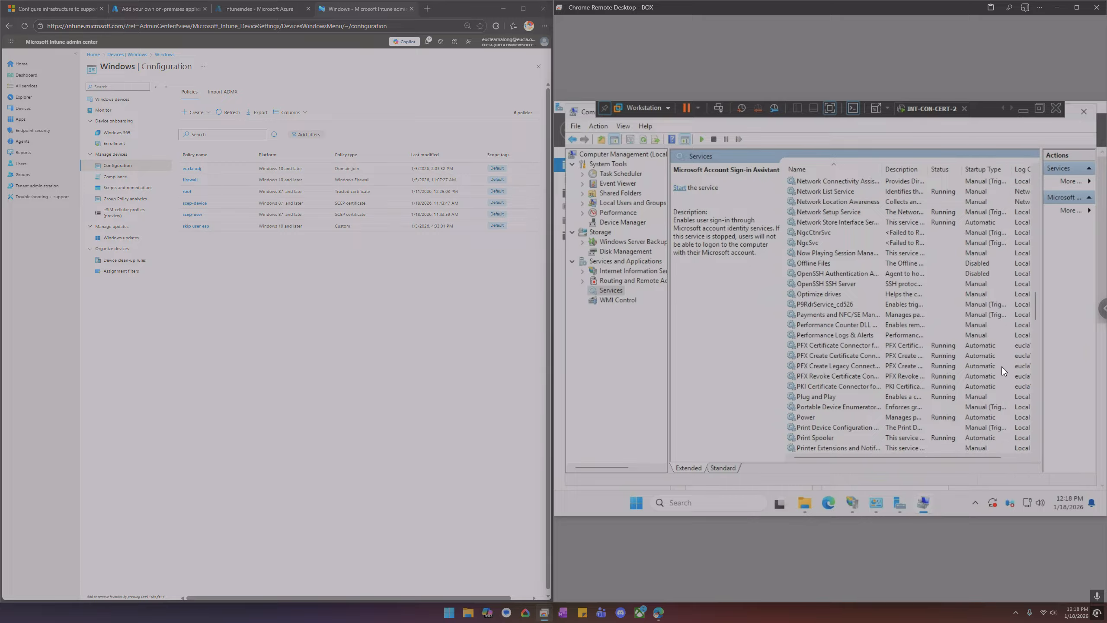
mouse_move(901, 457)
left_mouse_down()
mouse_move(955, 462)
mouse_move(884, 459)
left_mouse_up()
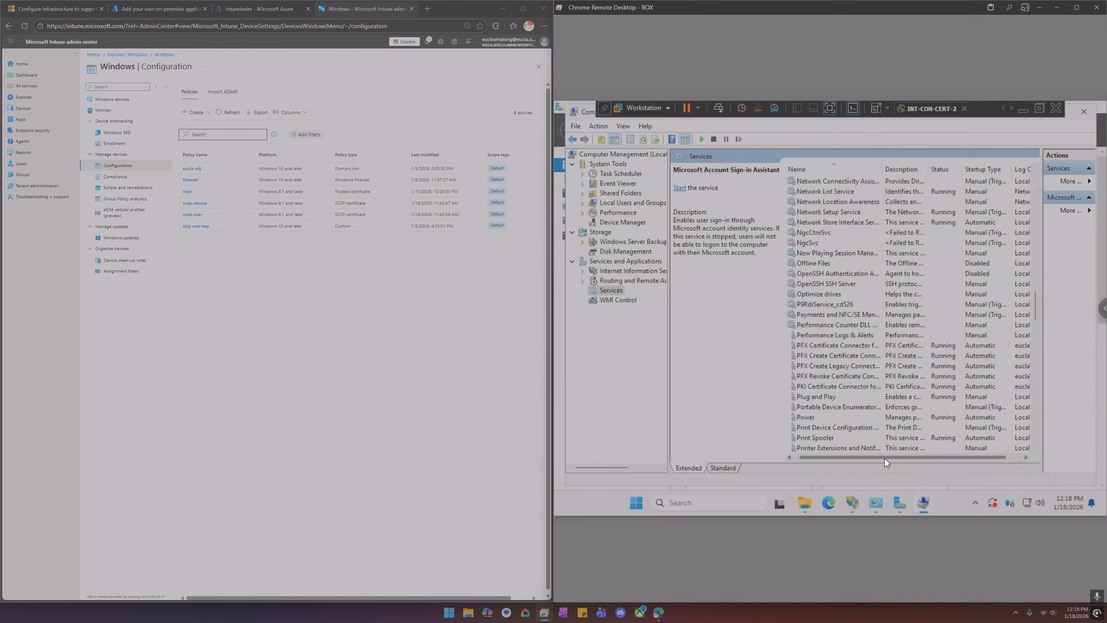
left_click(850, 346)
left_click(851, 386)
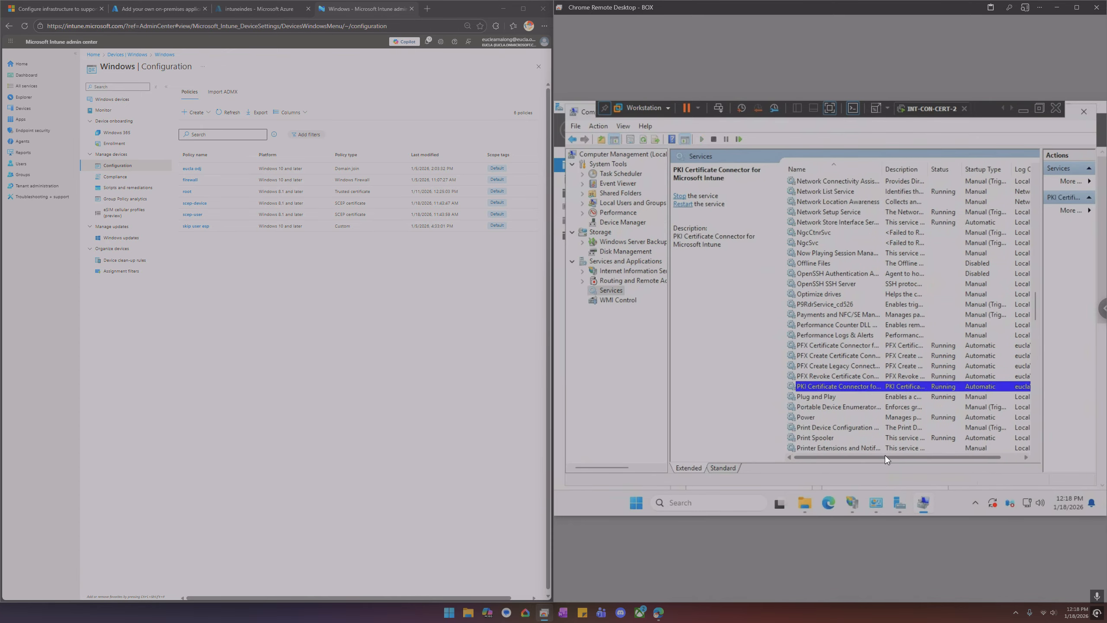
left_click_drag(889, 457, 966, 465)
left_click_drag(846, 461, 826, 459)
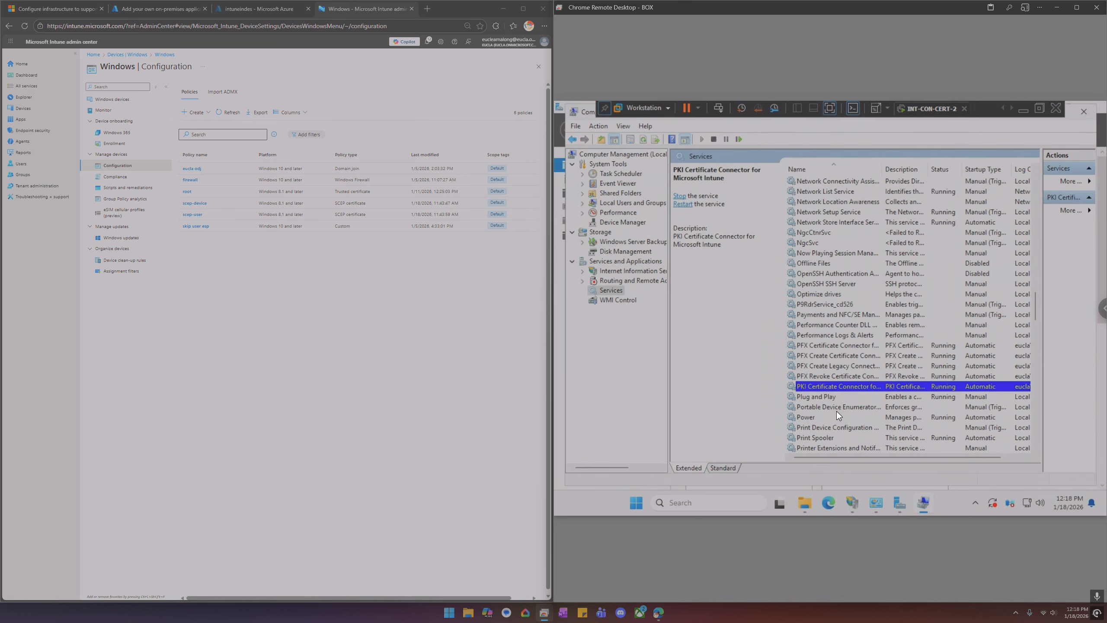
scroll(927, 275, "down", 3)
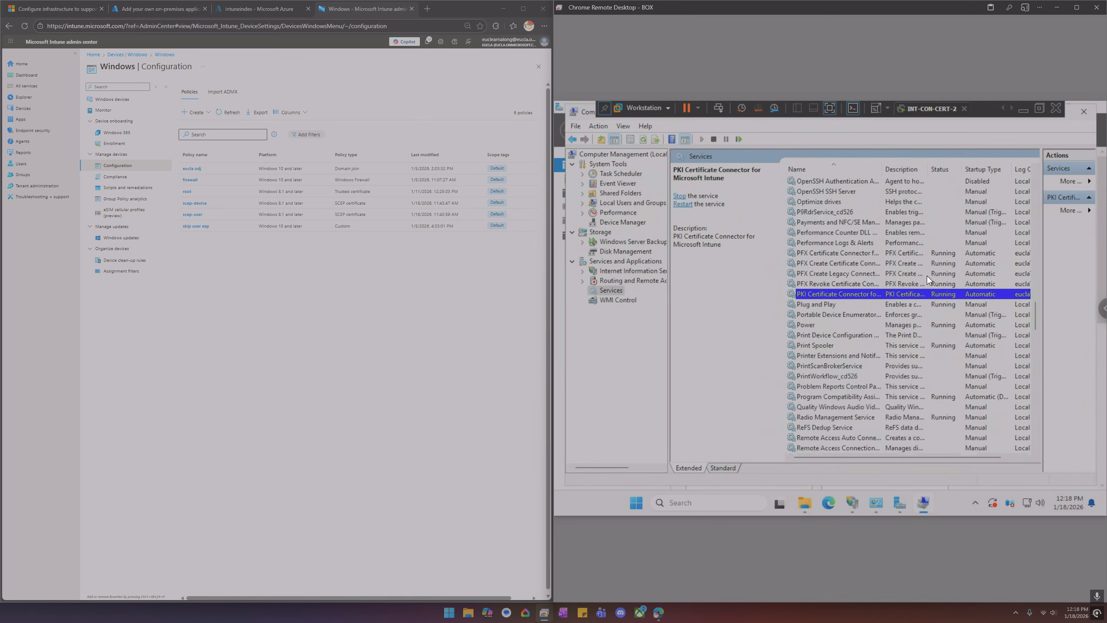
left_click(1083, 112)
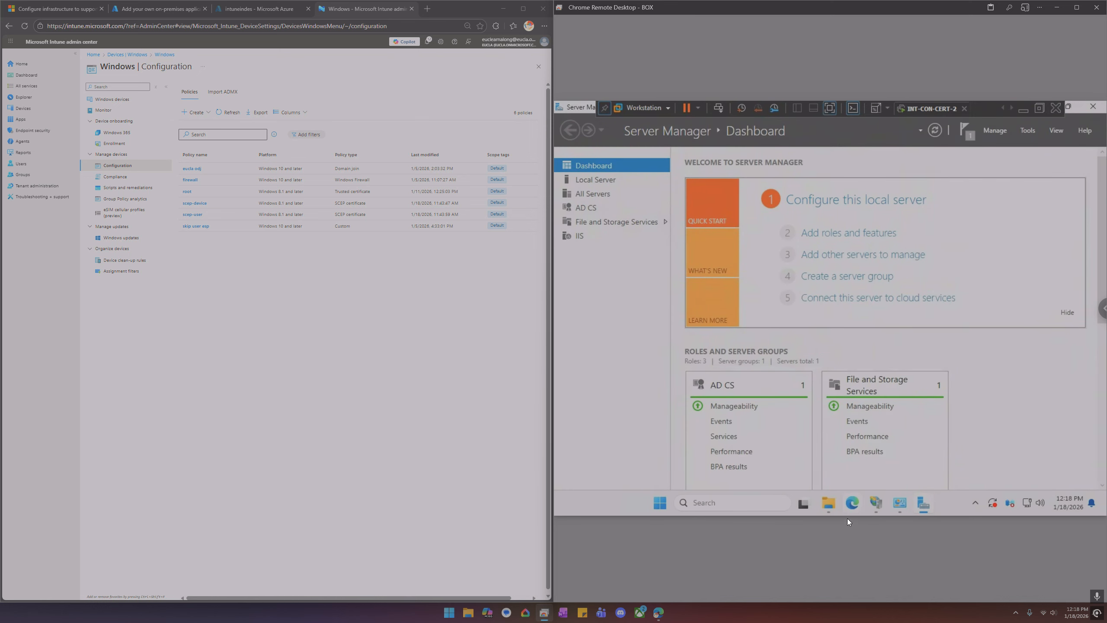
Open the local certsrv/mscep URL in the server's browser and inspect the error page it returns
left_click(850, 506)
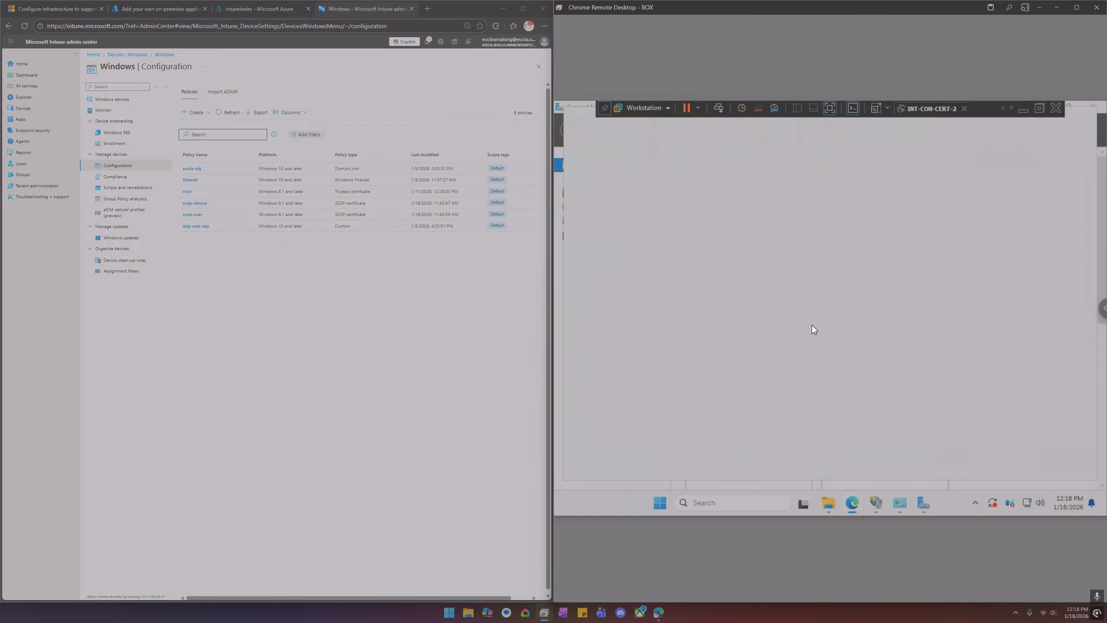
left_click(774, 157)
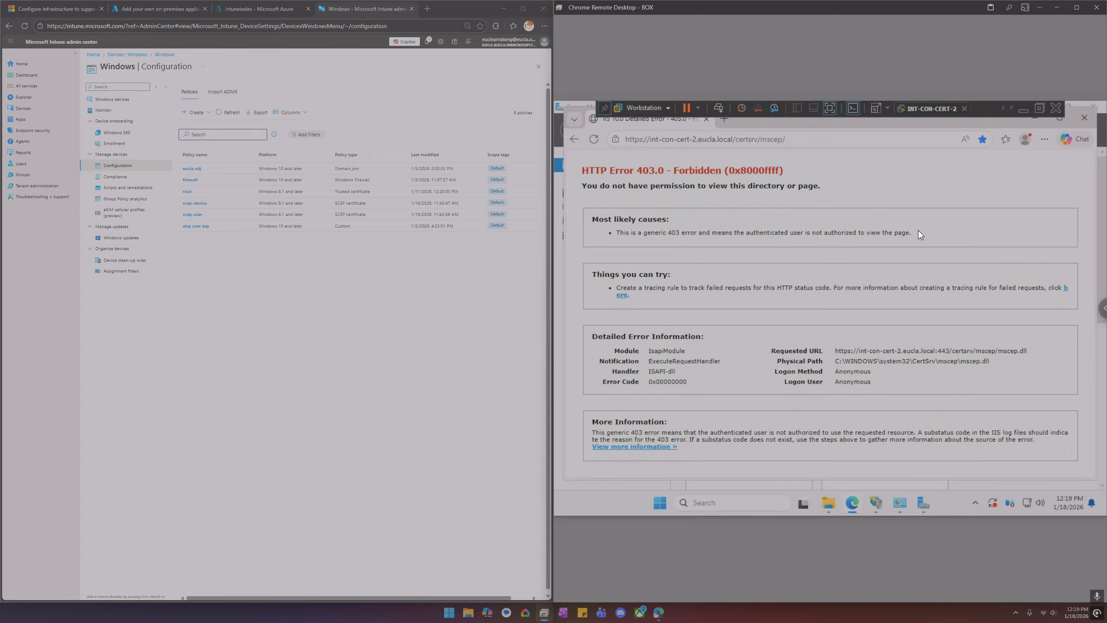
left_click_drag(919, 230, 583, 169)
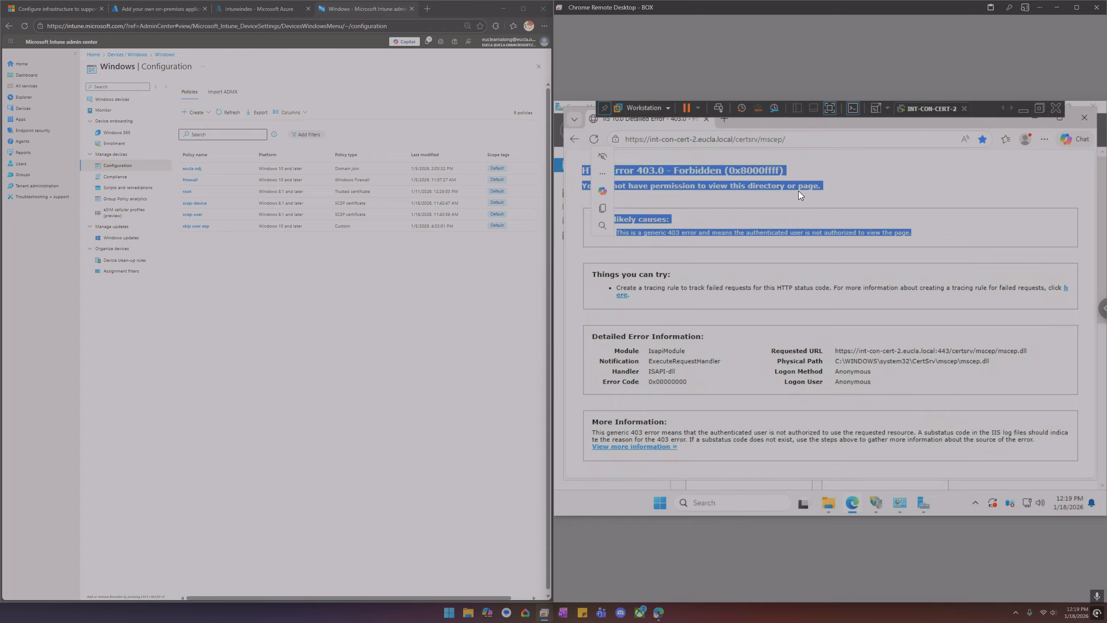
left_click(876, 201)
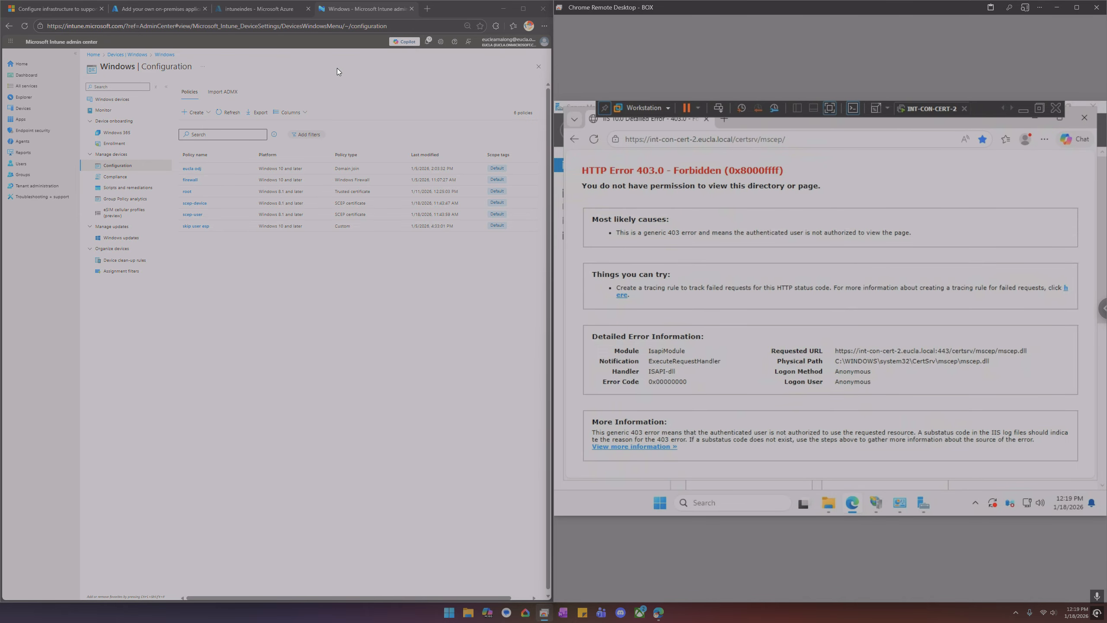
Open the application proxy external URL for the NDES app in a new browser tab
left_click(269, 14)
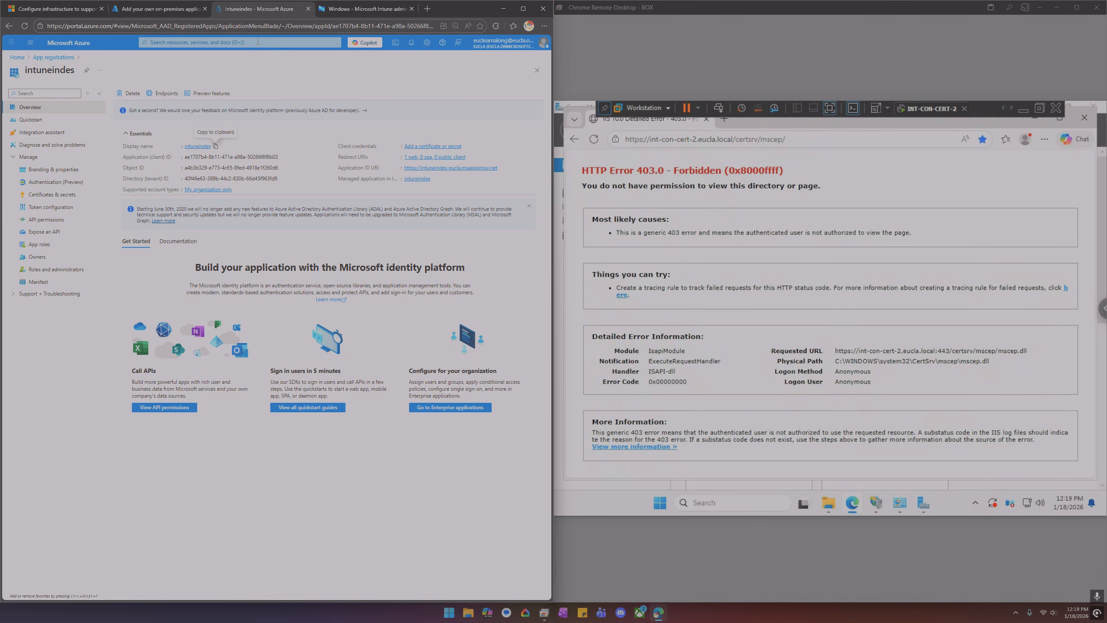
left_click(167, 10)
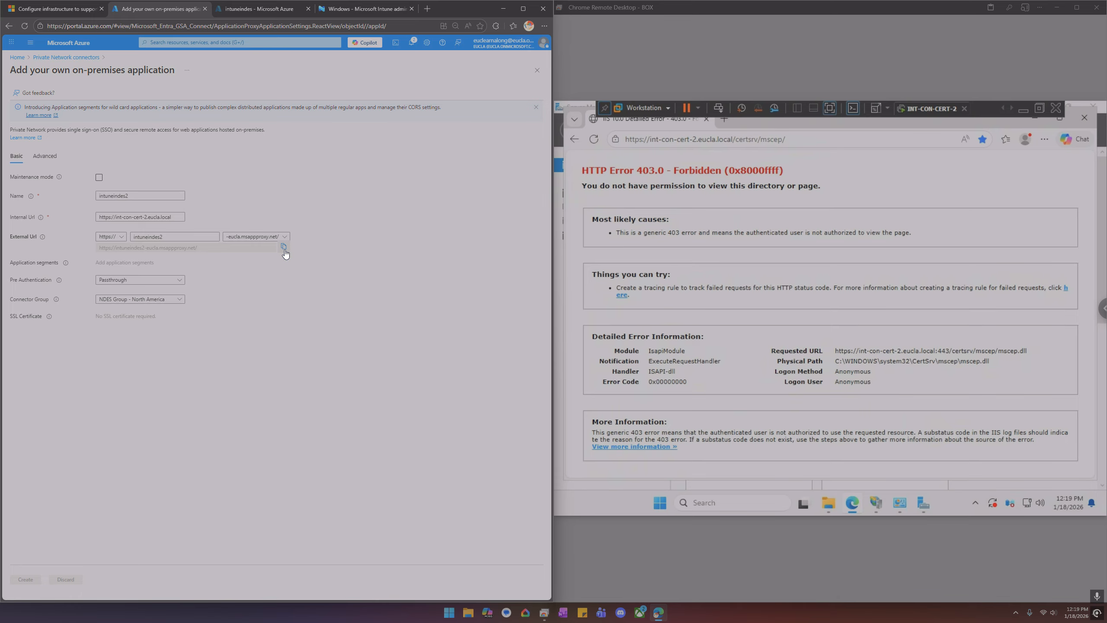
left_click(426, 8)
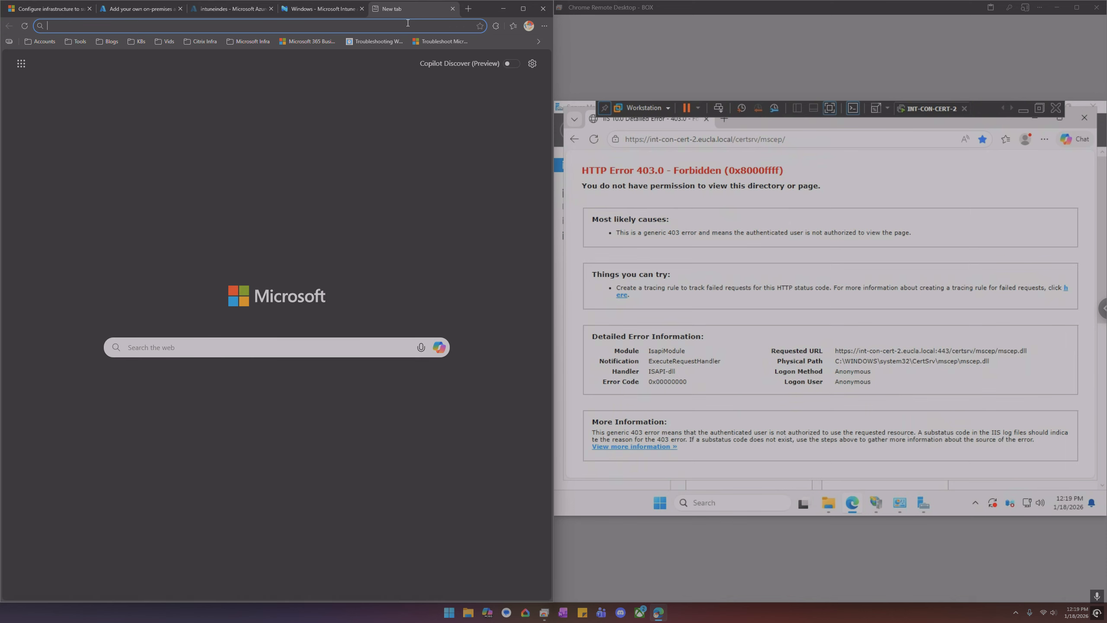
type("https://intuneindes2-eucla.msappproxy.net")
key("Return")
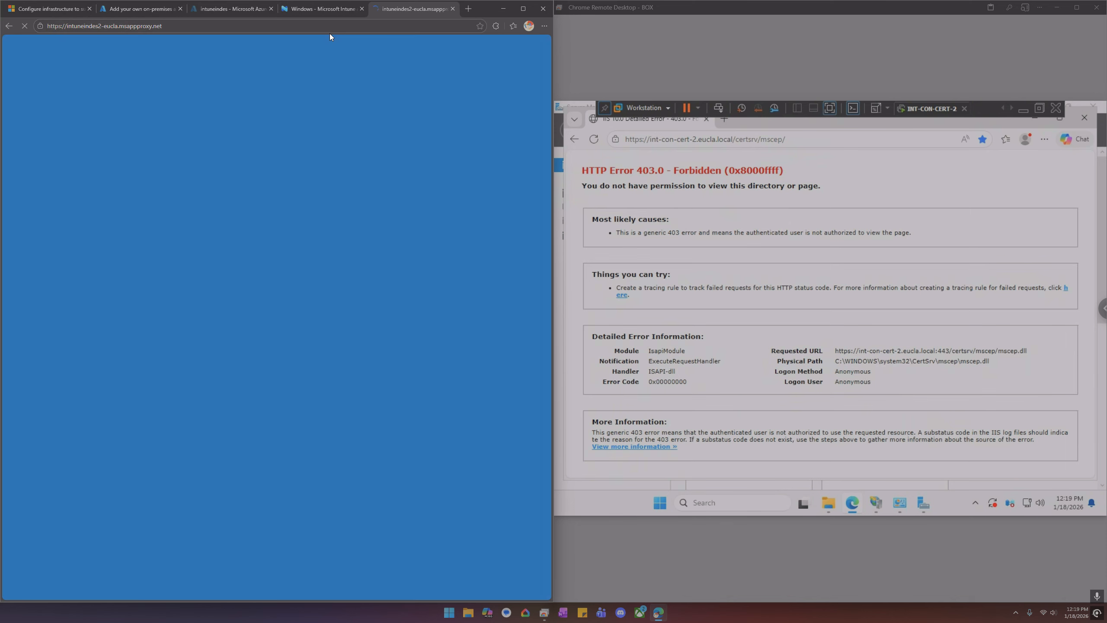
Append certsrv/mscep to the proxy URL to test the SCEP endpoint, then close the tab
left_click(245, 28)
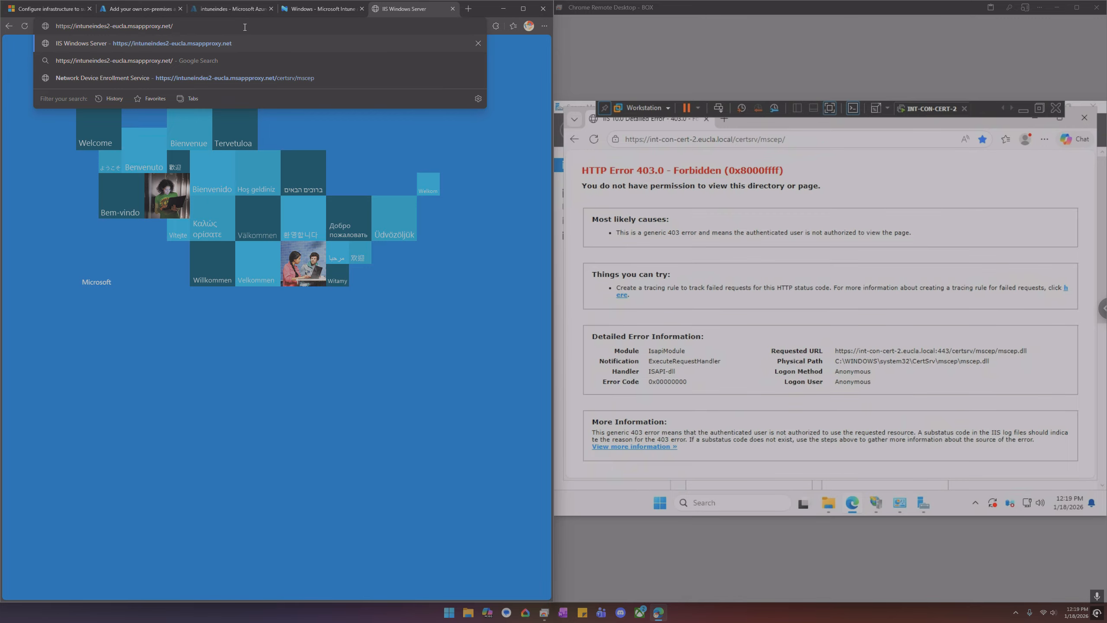
type("cert")
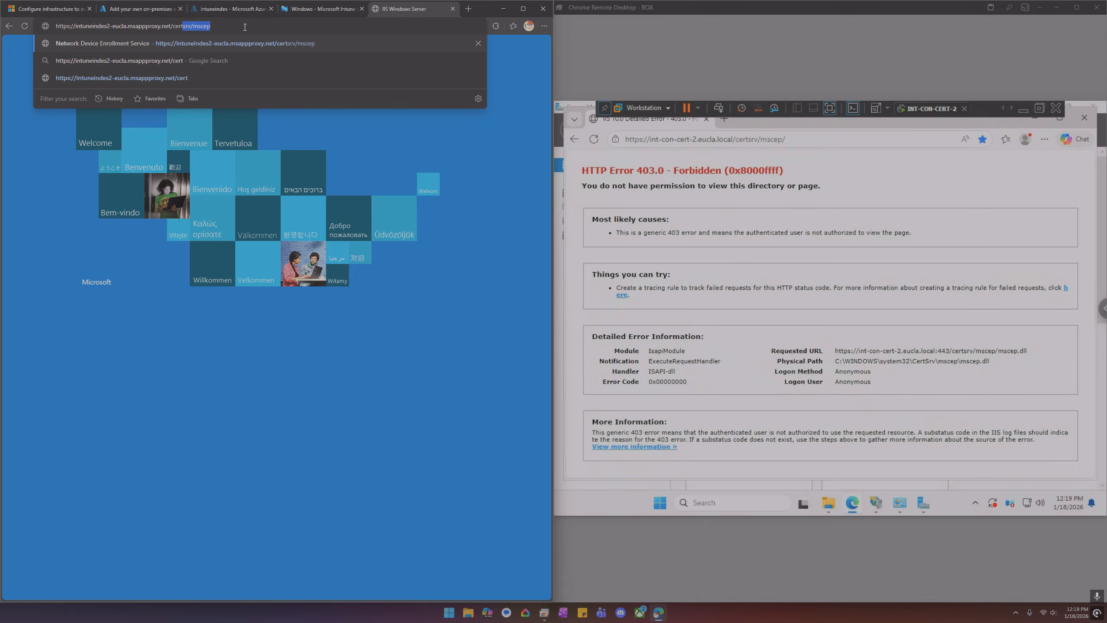
key("Return")
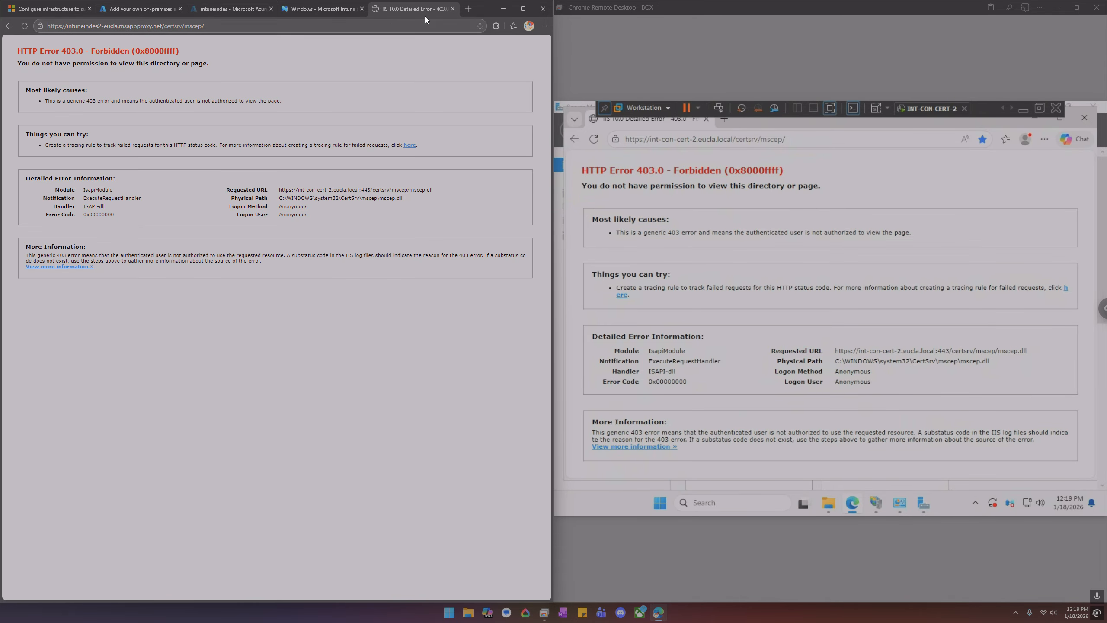
left_click(453, 8)
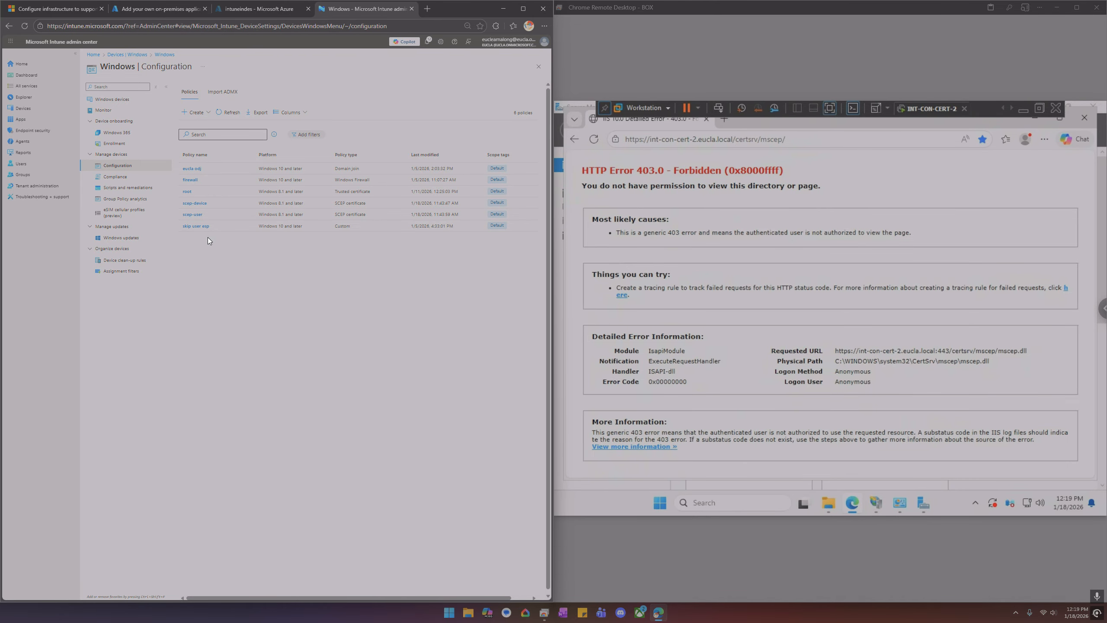
Open the scep-user SCEP certificate profile and start editing its configuration settings
left_click(204, 215)
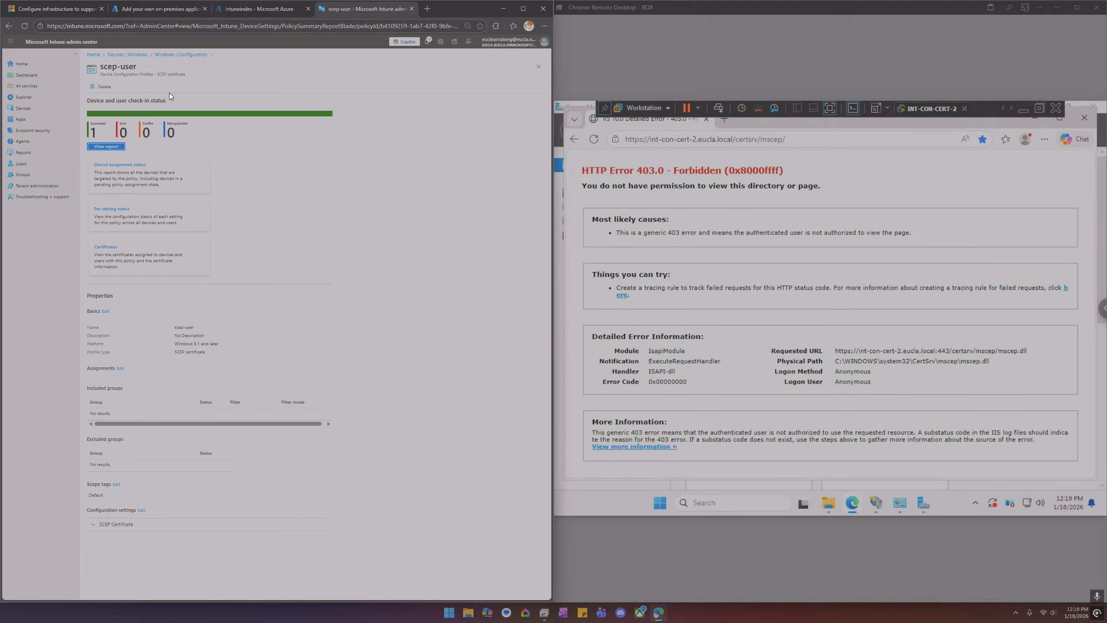
left_click(174, 55)
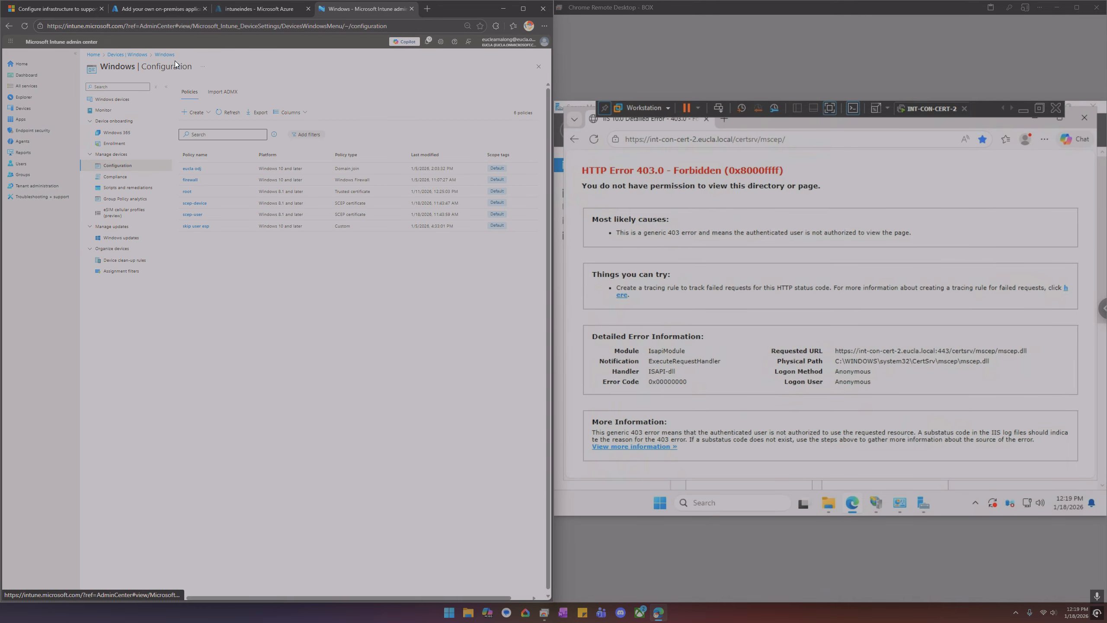
left_click(193, 215)
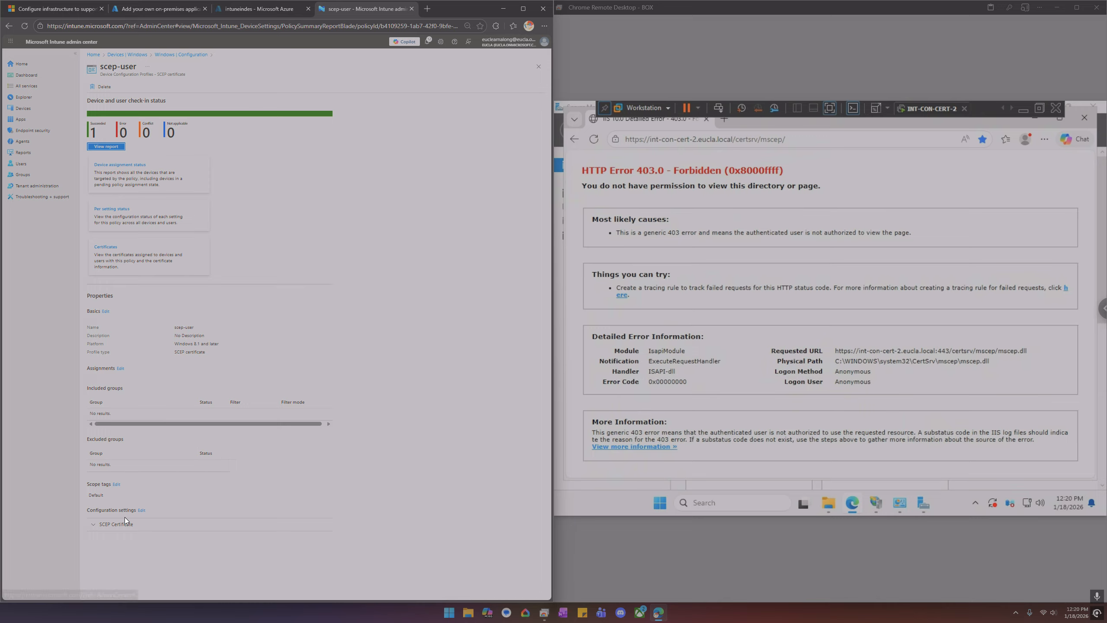
left_click(125, 523)
scroll(152, 516, "down", 3)
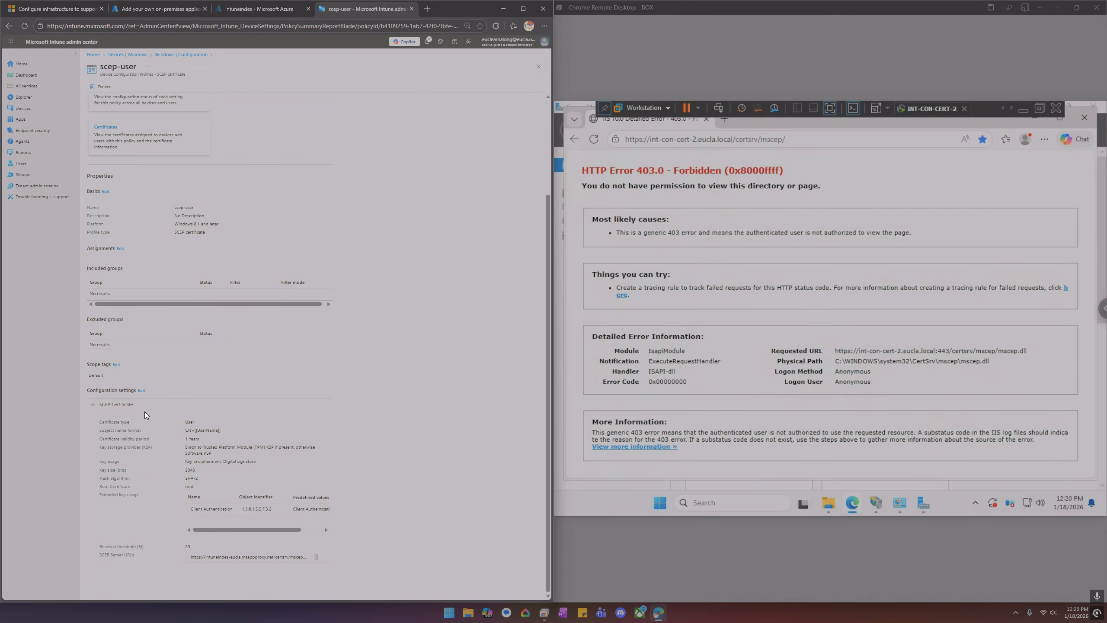
left_click(142, 390)
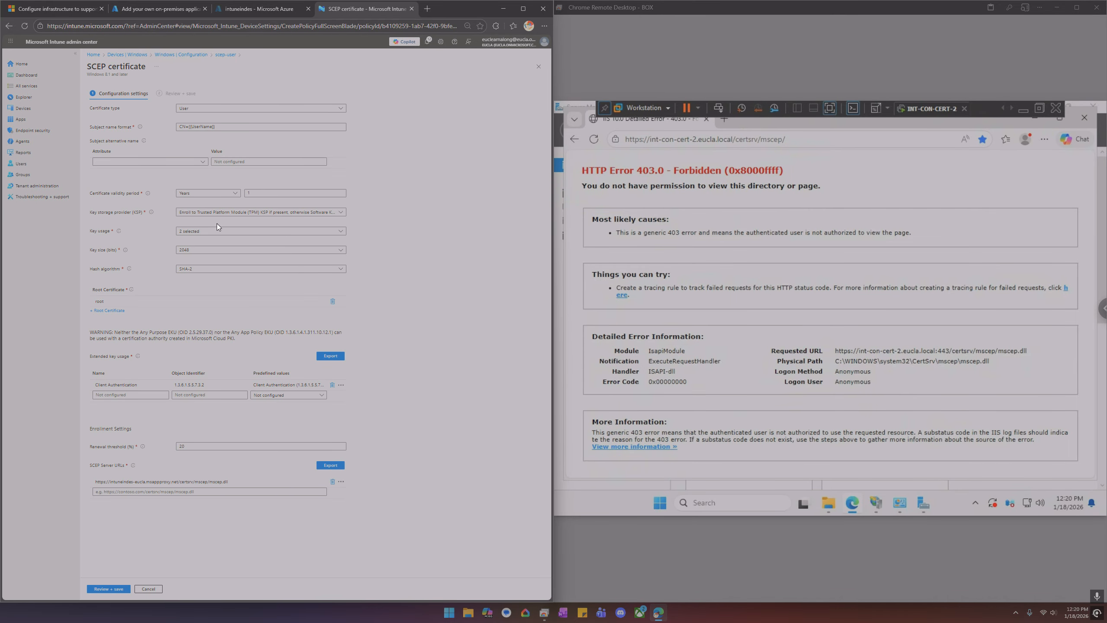
Set the certificate validity period to 2 years and keep the key storage provider as TPM KSP if present, otherwise Software KSP
left_click(258, 193)
left_click(214, 125)
left_click(211, 232)
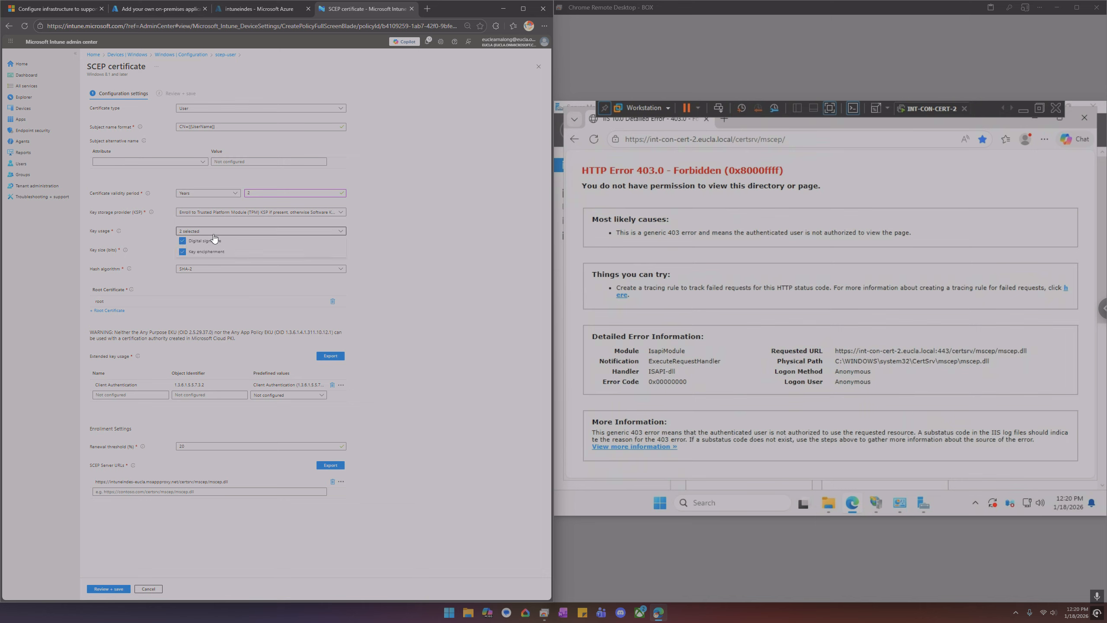
left_click(376, 241)
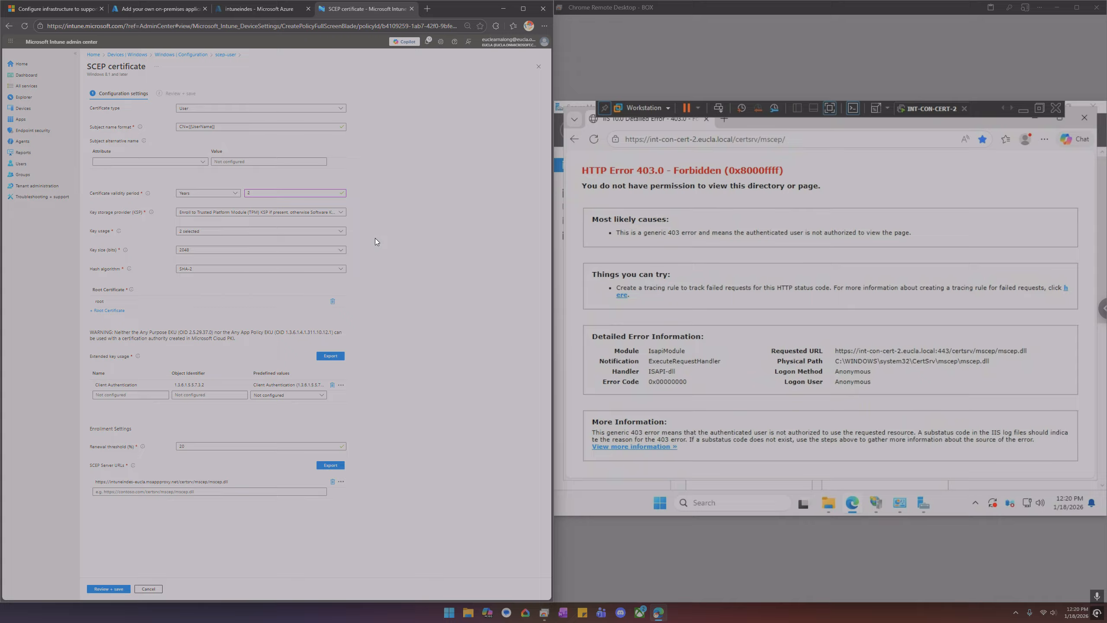
left_click(339, 213)
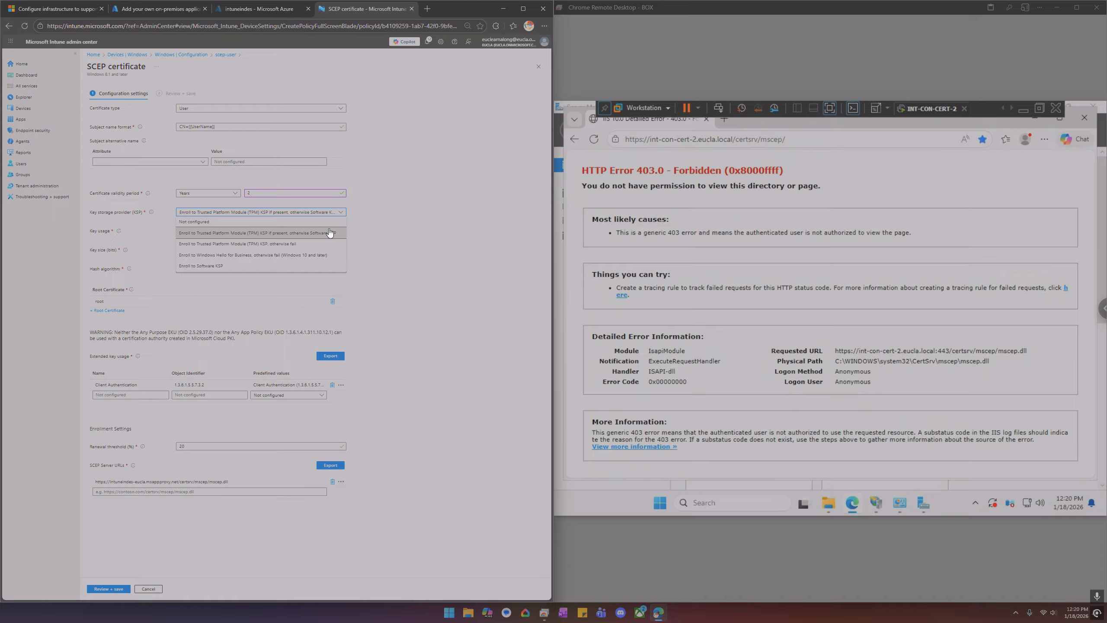
left_click(392, 215)
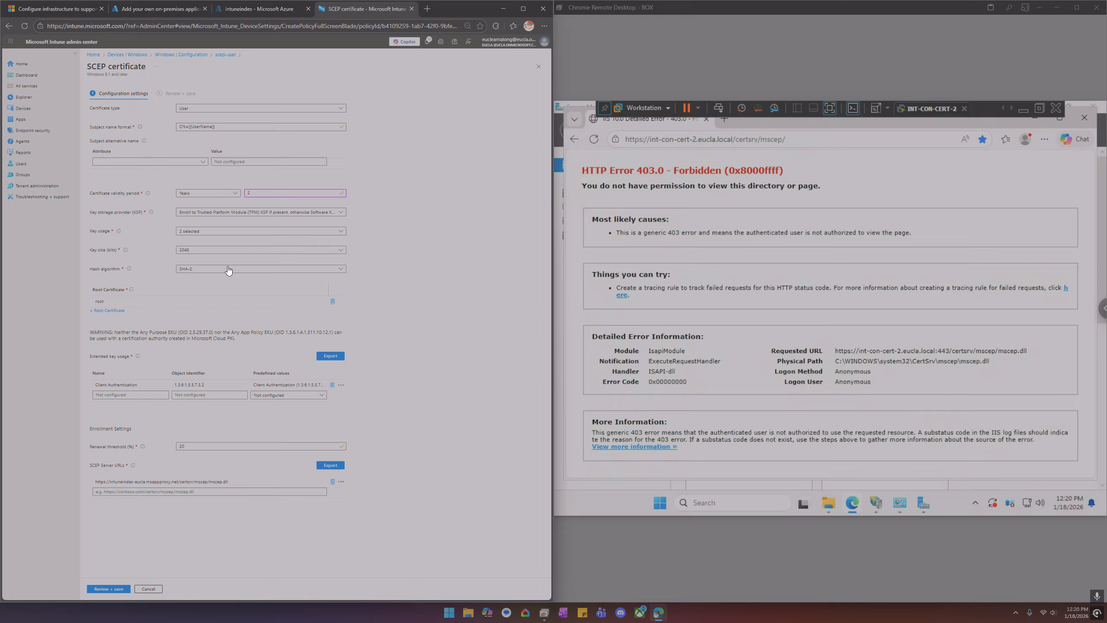
left_click(156, 8)
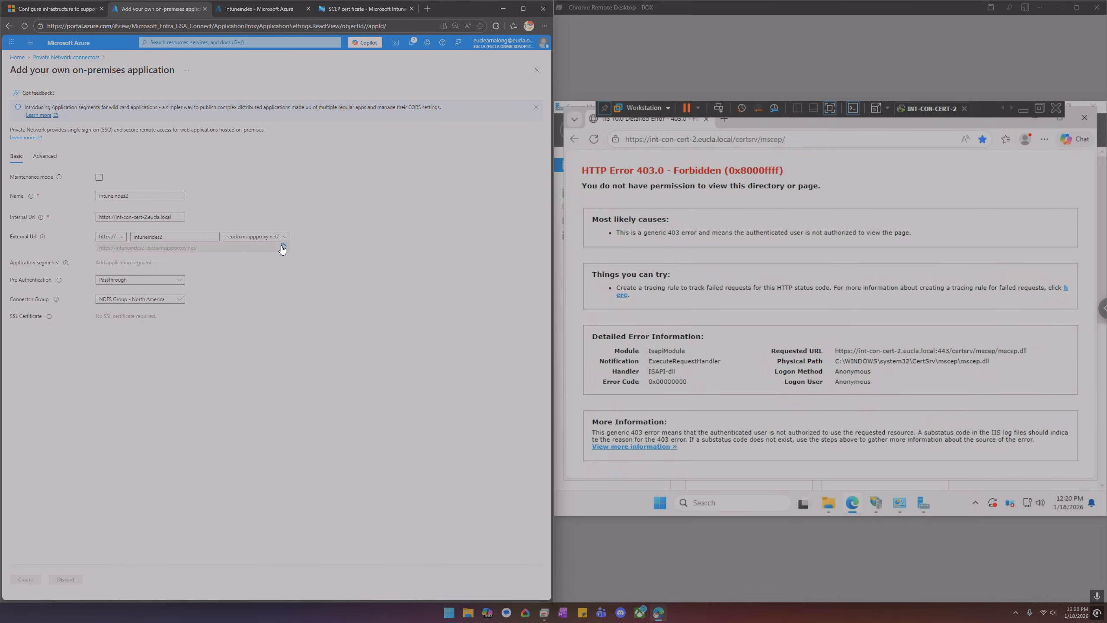
left_click(343, 10)
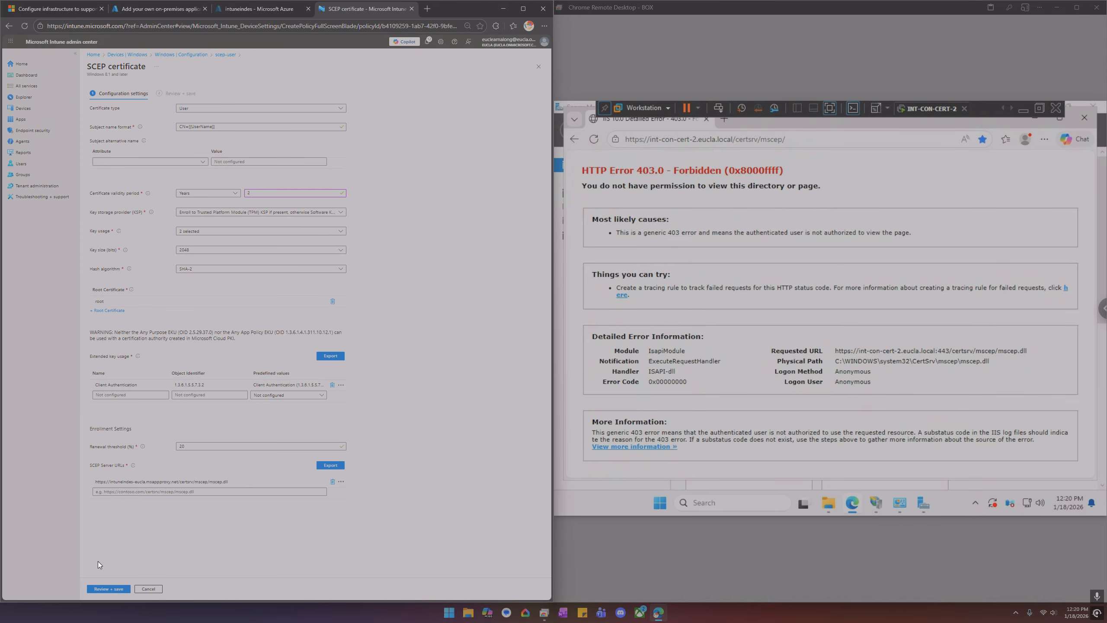
left_click(230, 492)
type("https://intuneindes2-eucla.msappproxy.net/")
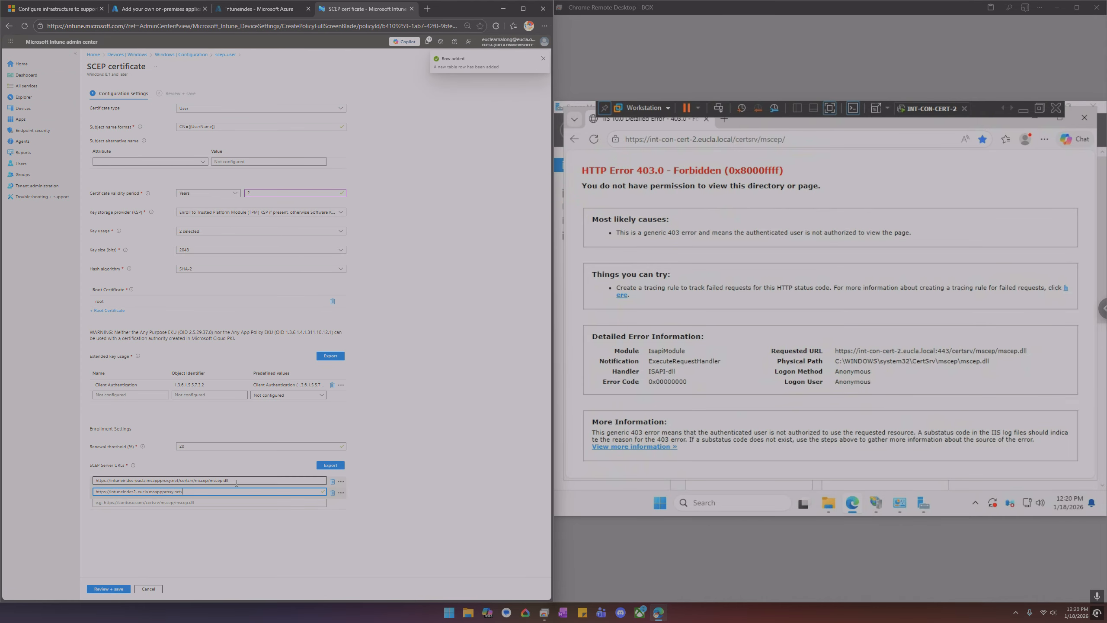
left_click_drag(236, 481, 182, 482)
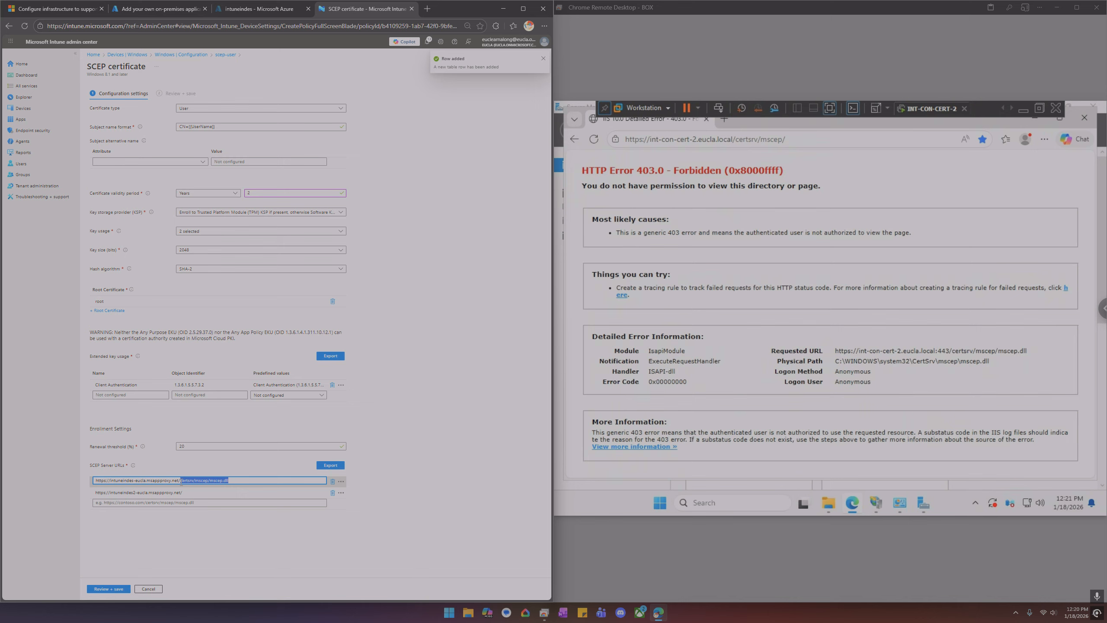
key("ctrl+c")
left_click(192, 494)
key("ctrl+v")
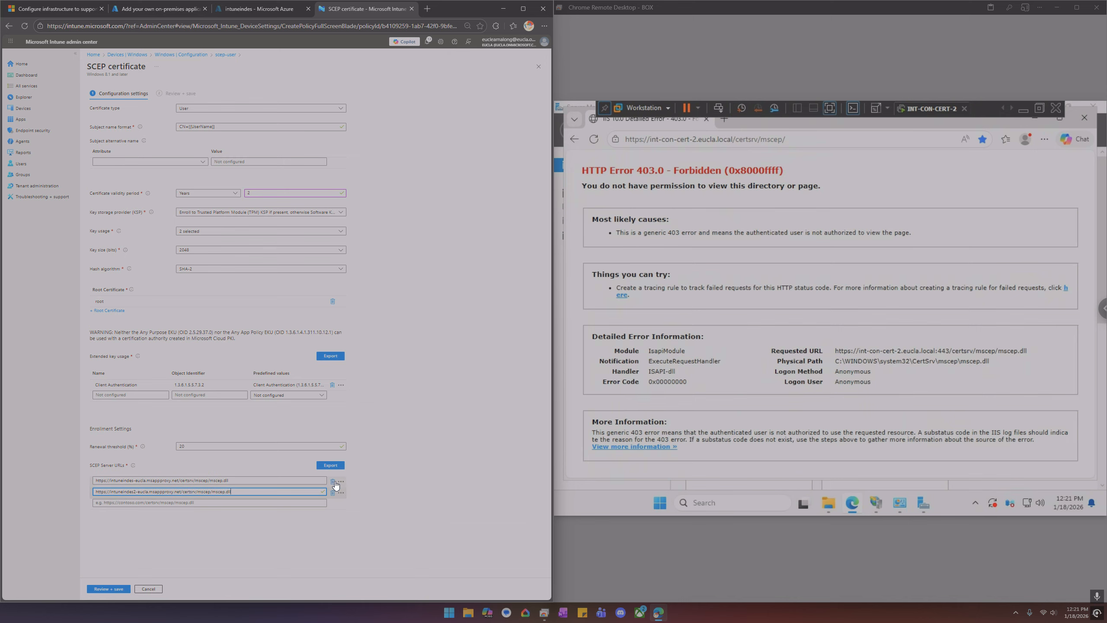
left_click(334, 483)
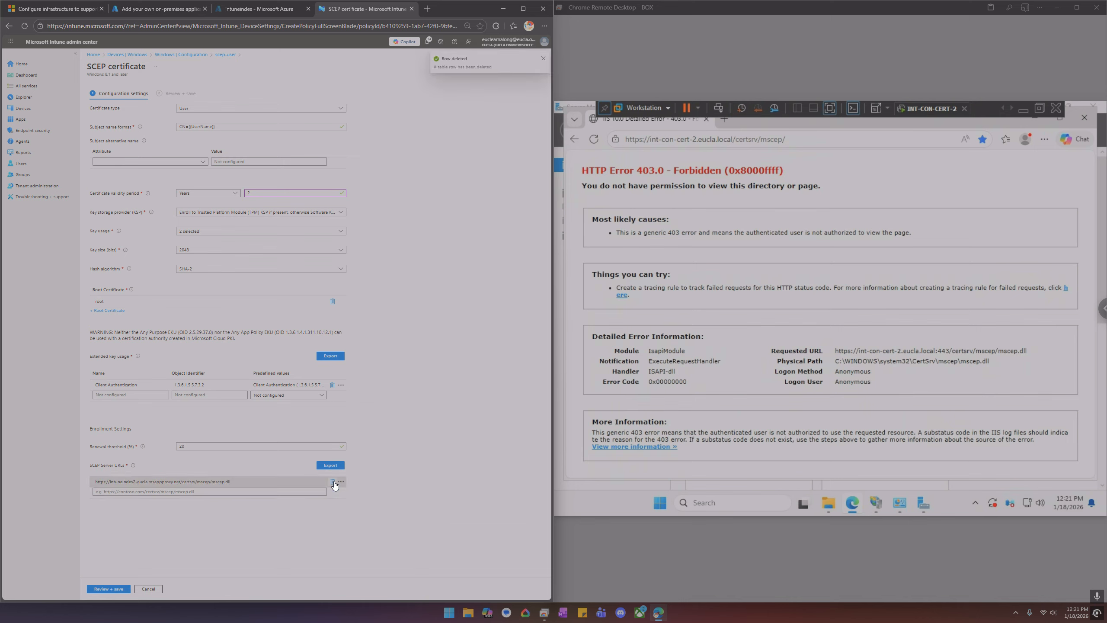
left_click(109, 584)
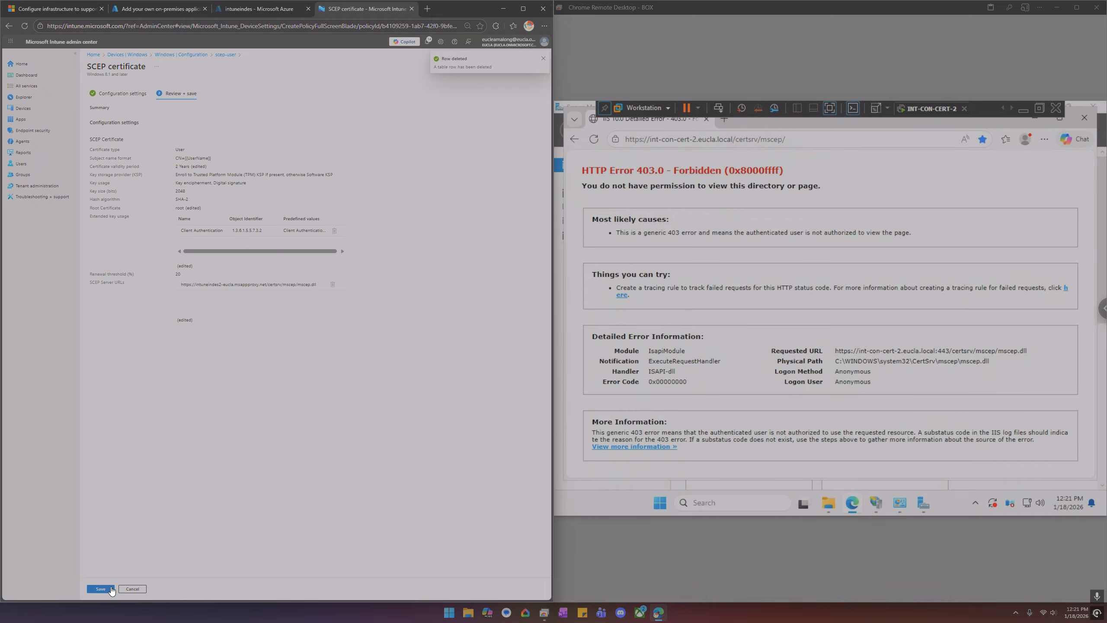
left_click(105, 585)
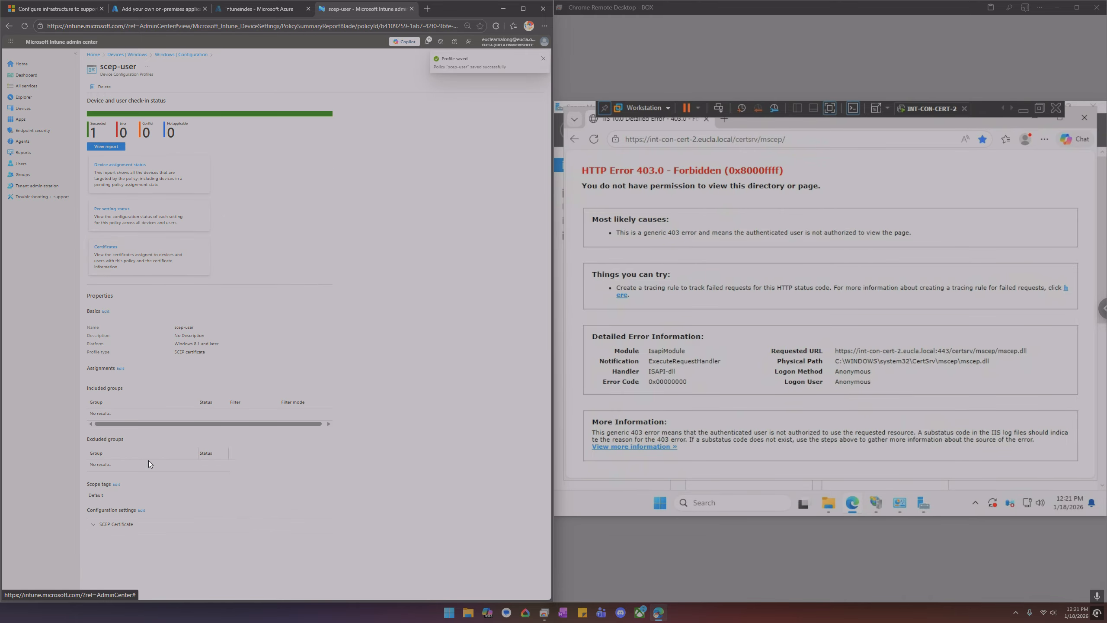
Assign the scep-user profile to all users and save the assignment
left_click(120, 368)
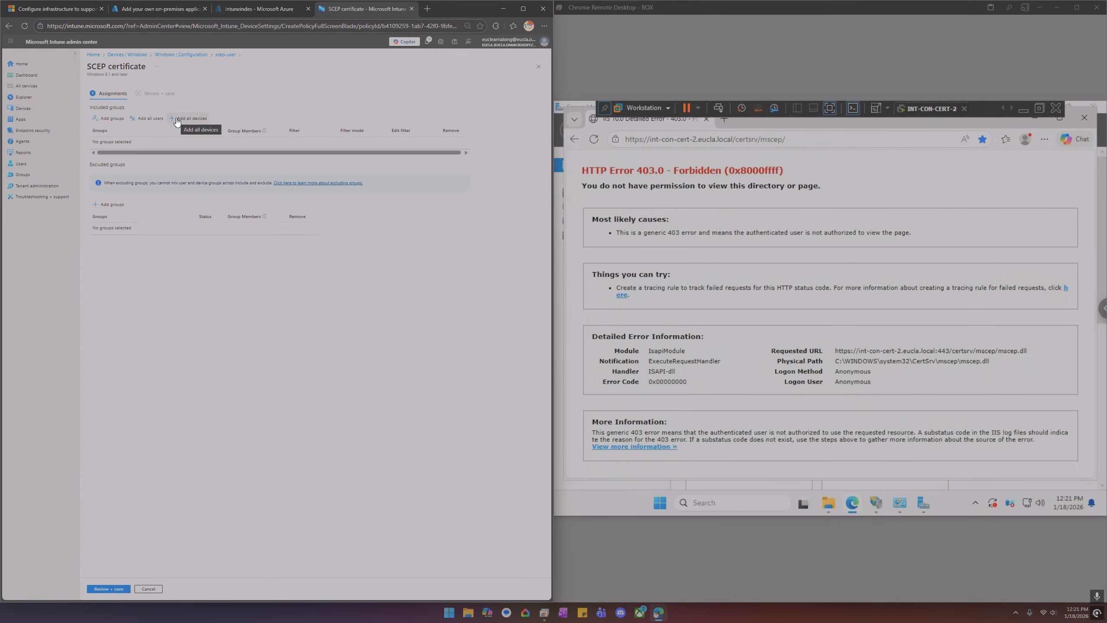
left_click(147, 118)
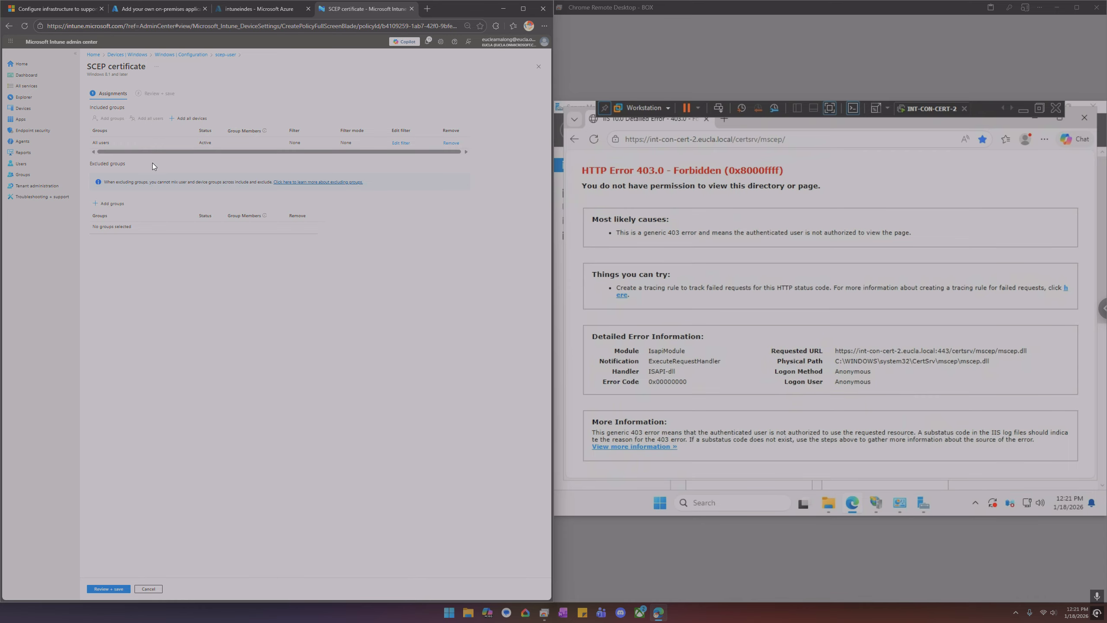
left_click(110, 588)
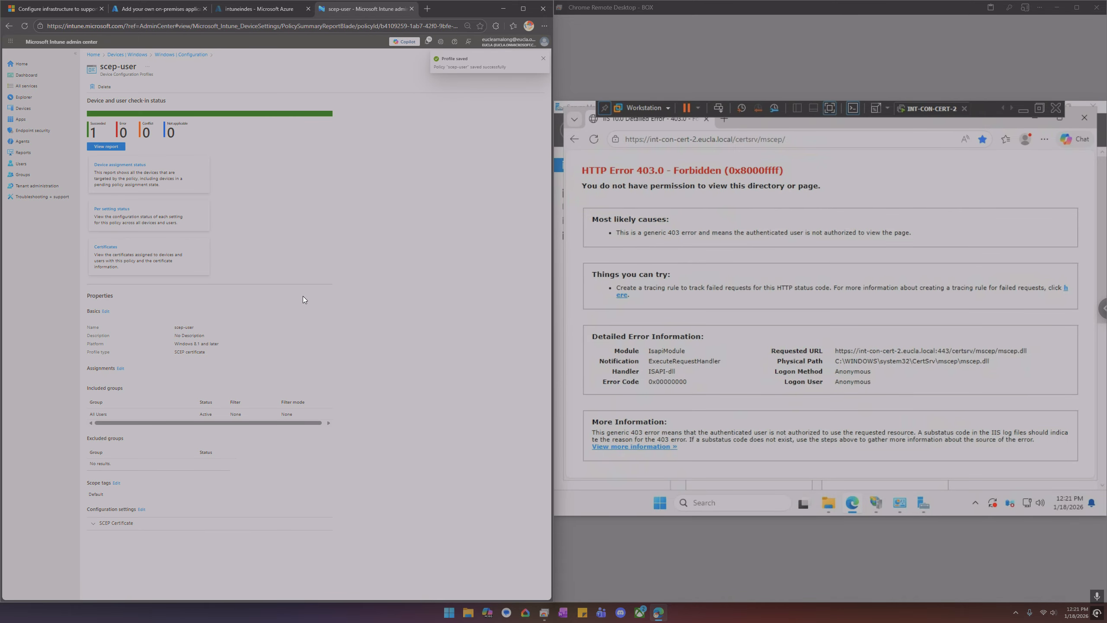
Resume the INT-EP1 endpoint virtual machine and return to the Windows configuration profiles list
left_click(1012, 107)
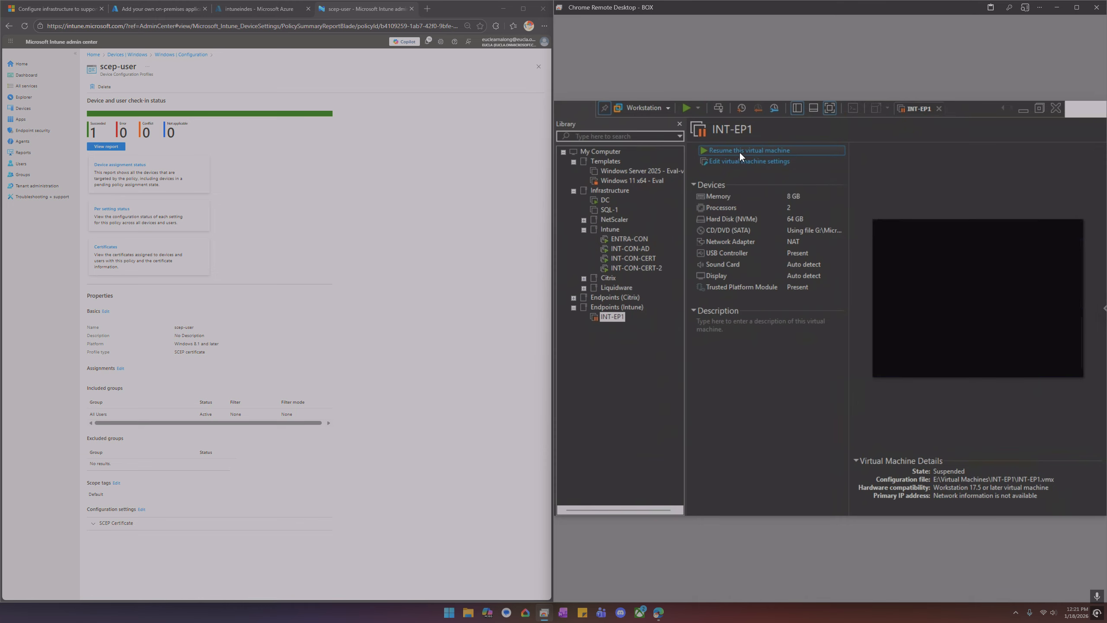
left_click(739, 153)
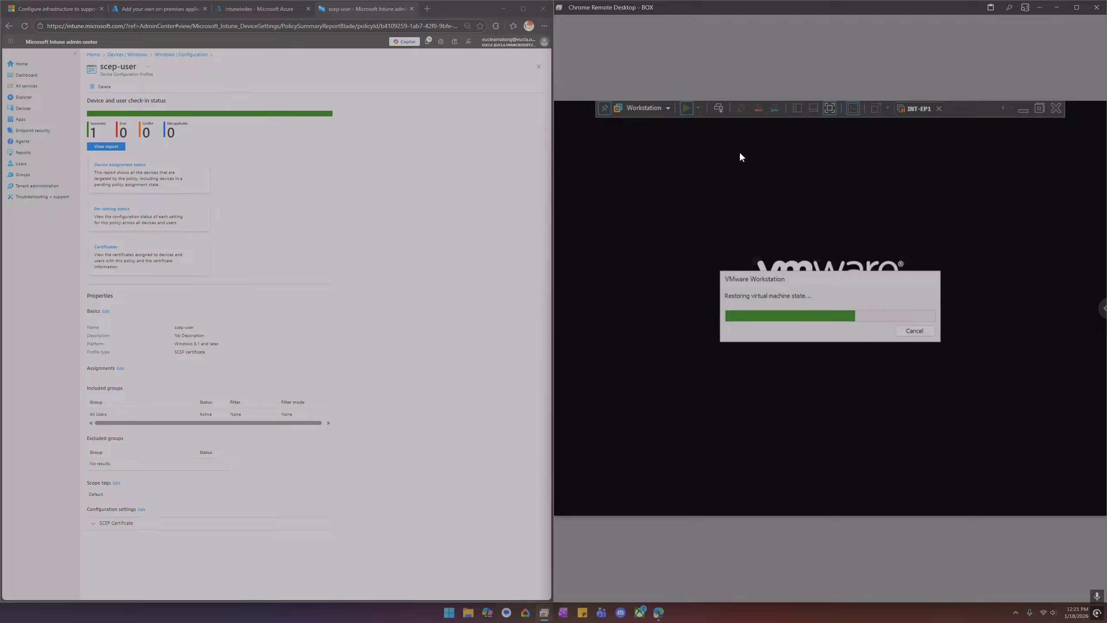
left_click(188, 55)
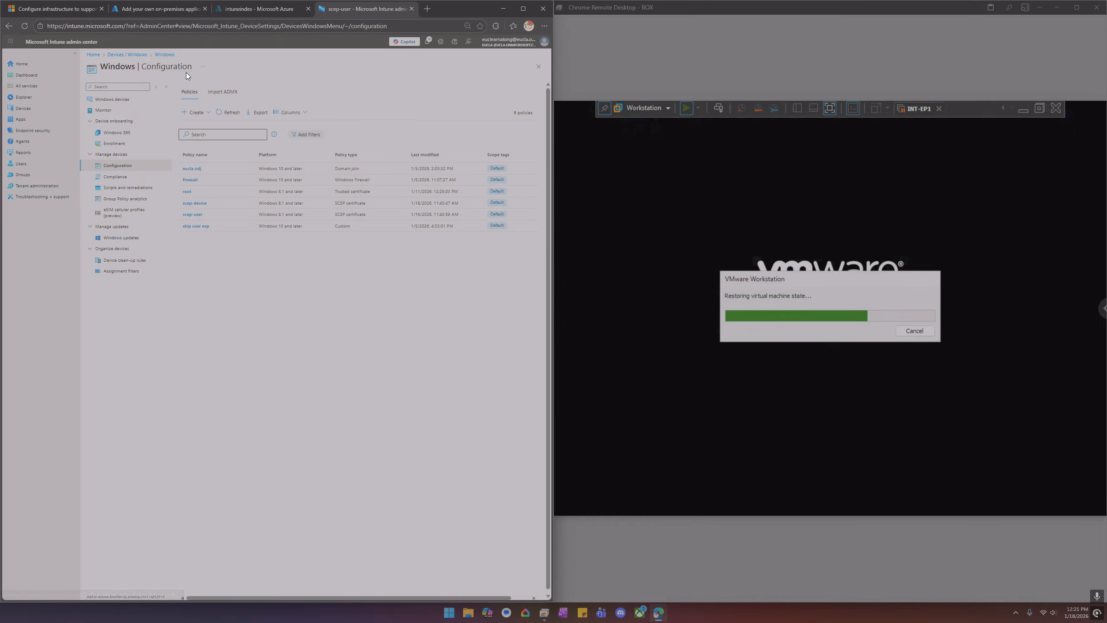
left_click(198, 113)
left_click(199, 125)
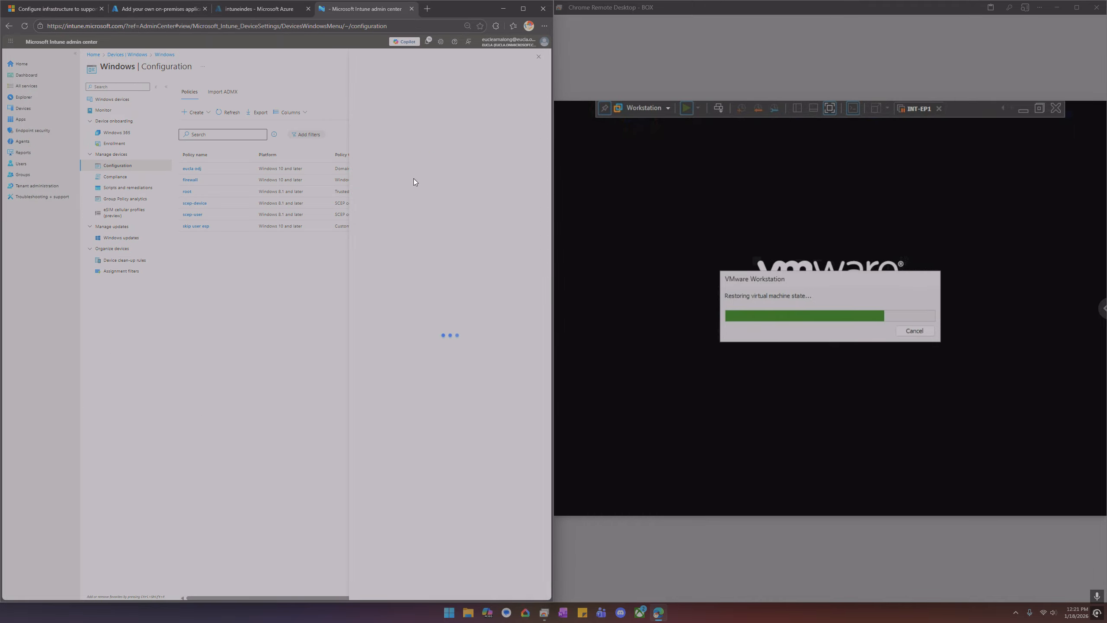
left_click(433, 90)
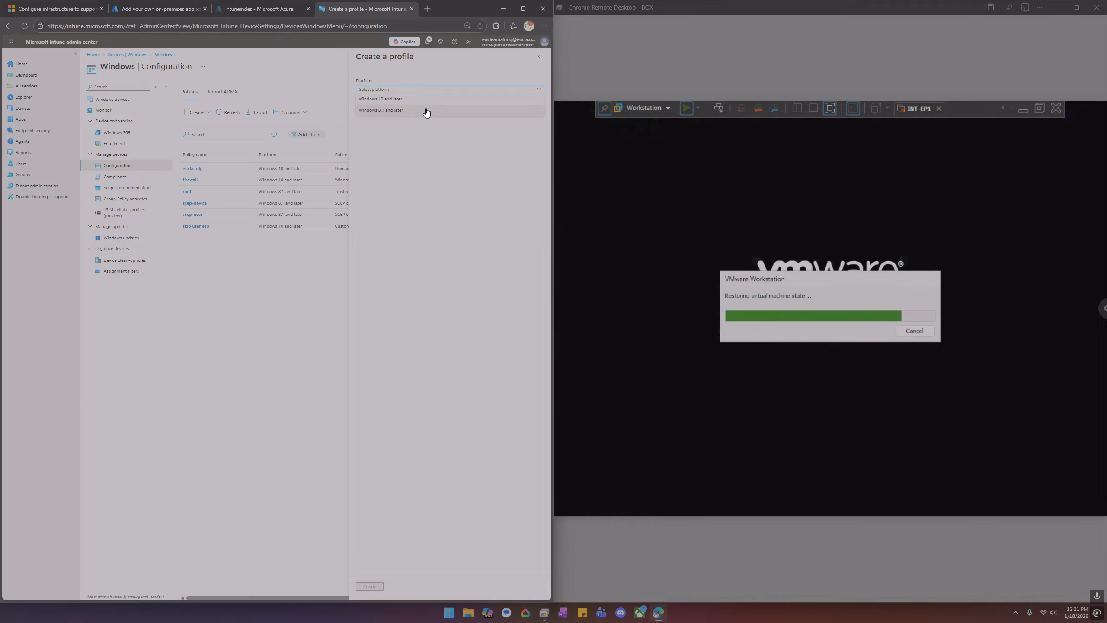
left_click(419, 100)
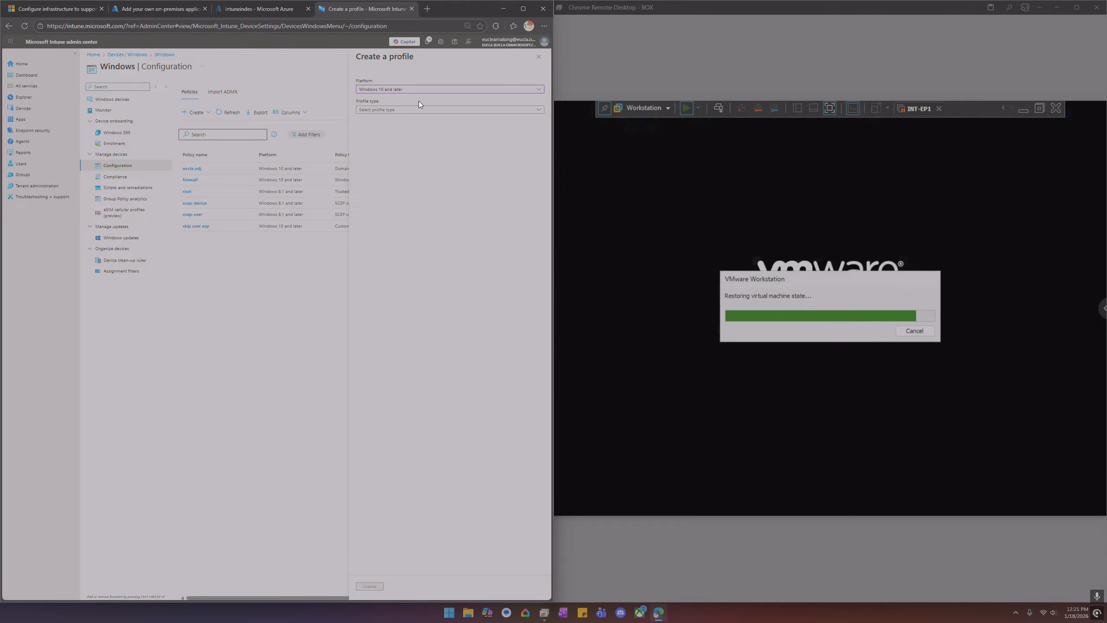
left_click(415, 109)
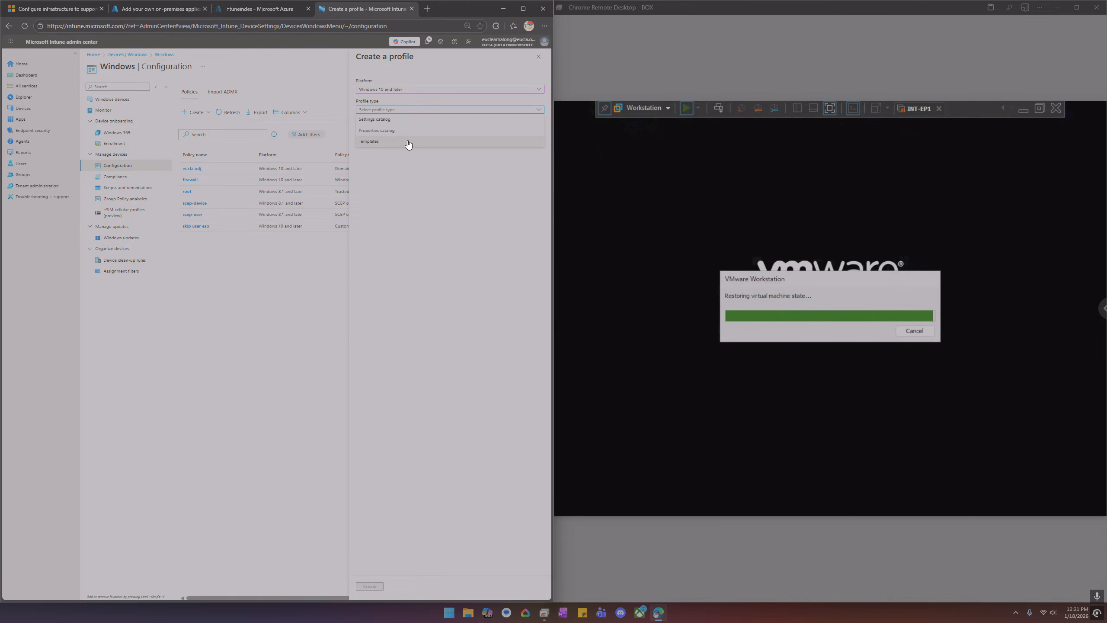
left_click(407, 142)
left_click(384, 380)
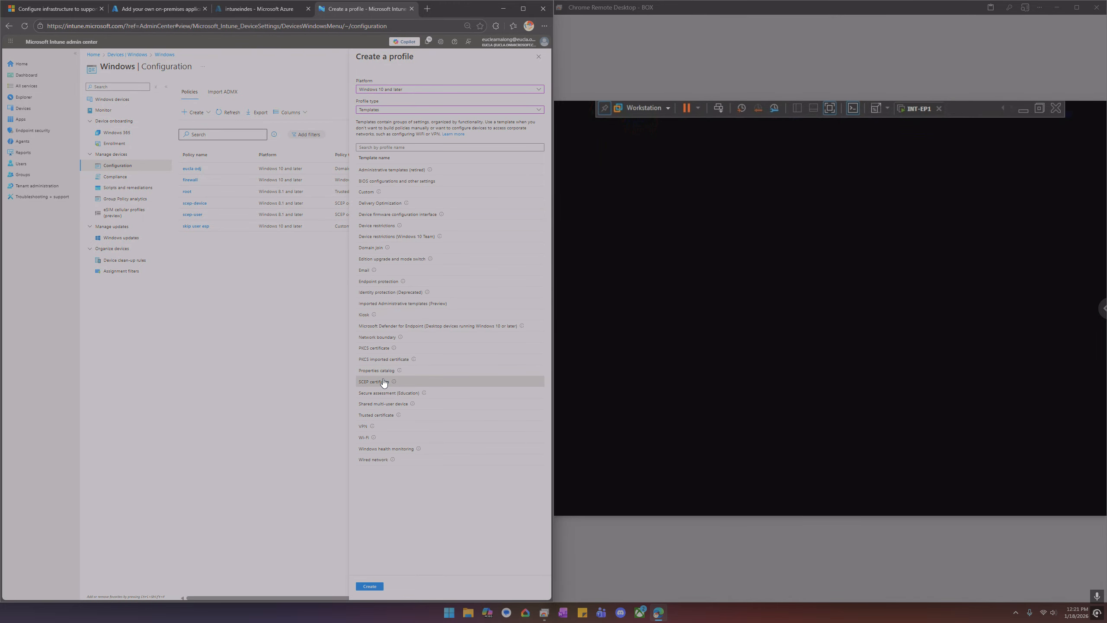
left_click(369, 586)
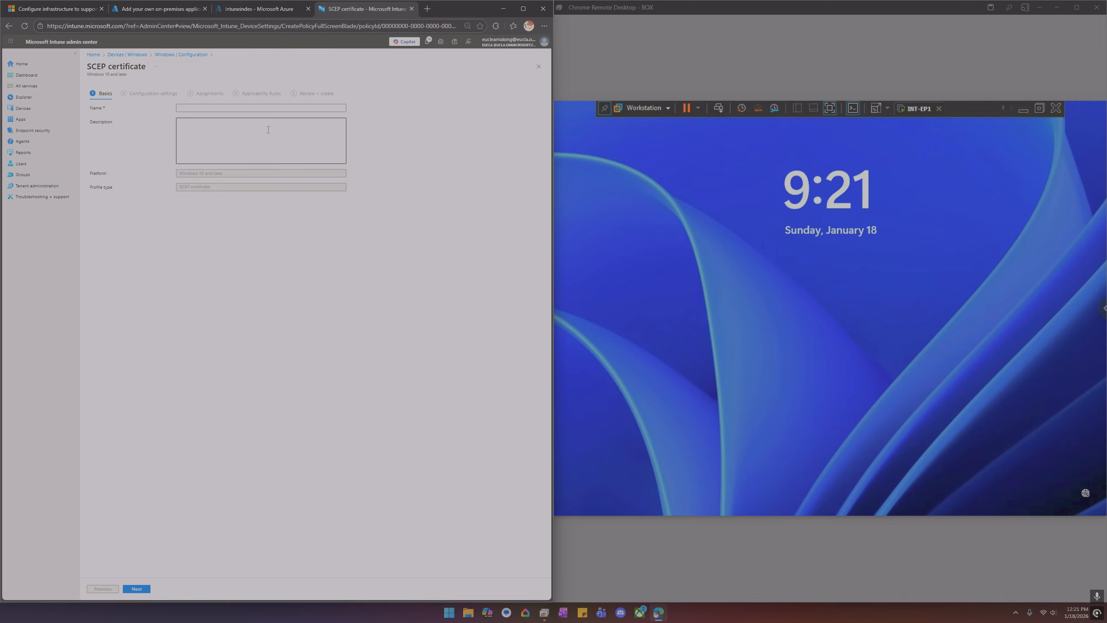
left_click(205, 107)
type("sdfg")
left_click(139, 588)
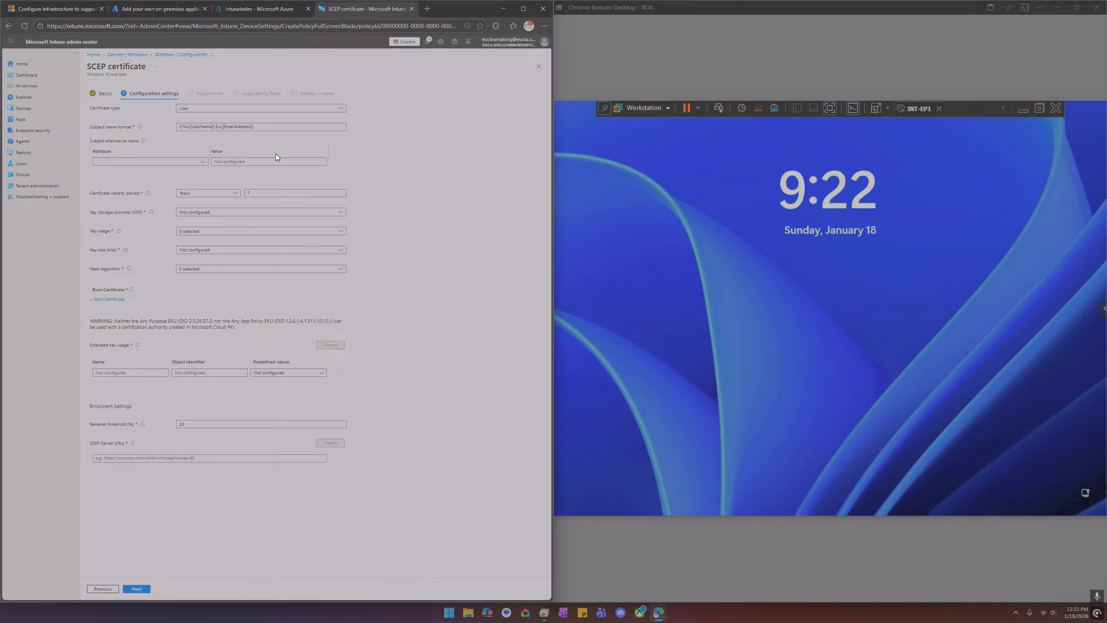
Sign in to the INT-EP1 virtual machine by entering the user account password
left_click(935, 139)
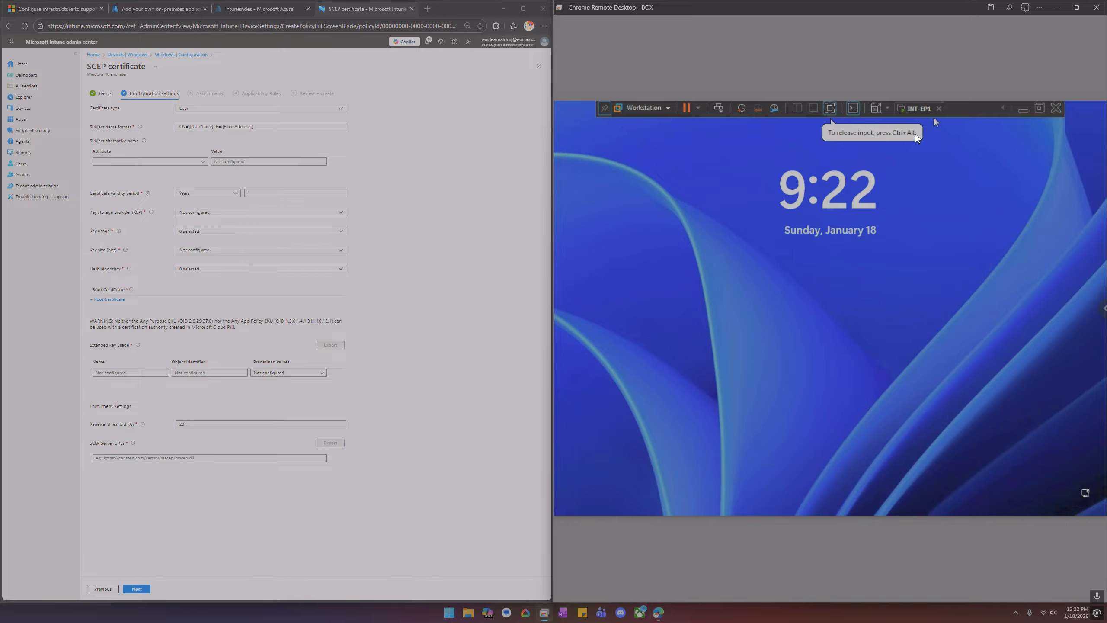
left_click(721, 107)
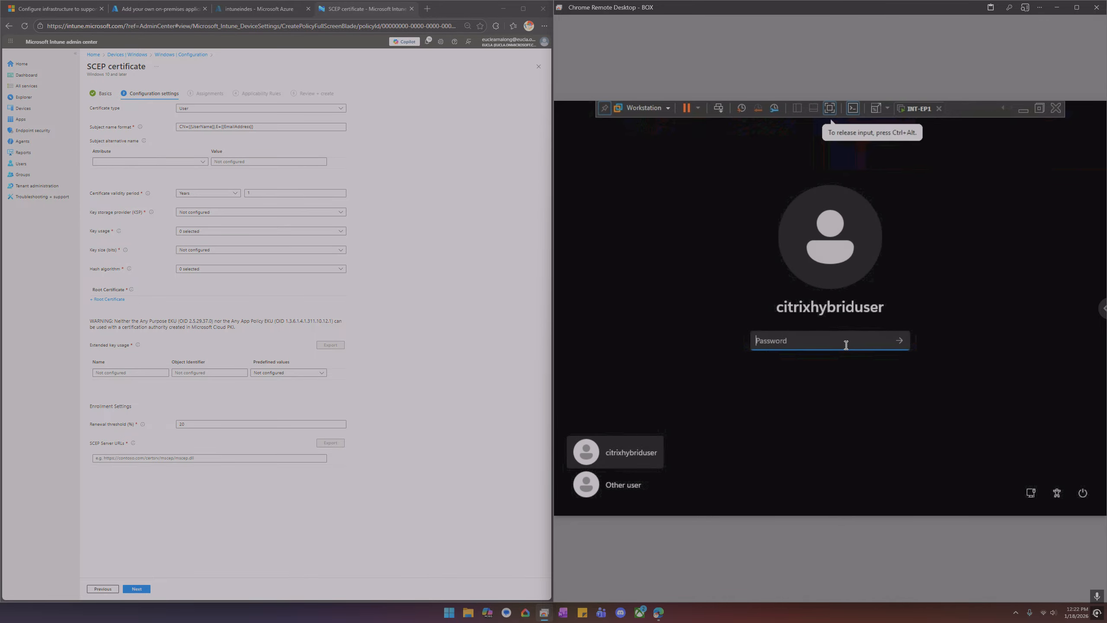
type("*********")
key("Return")
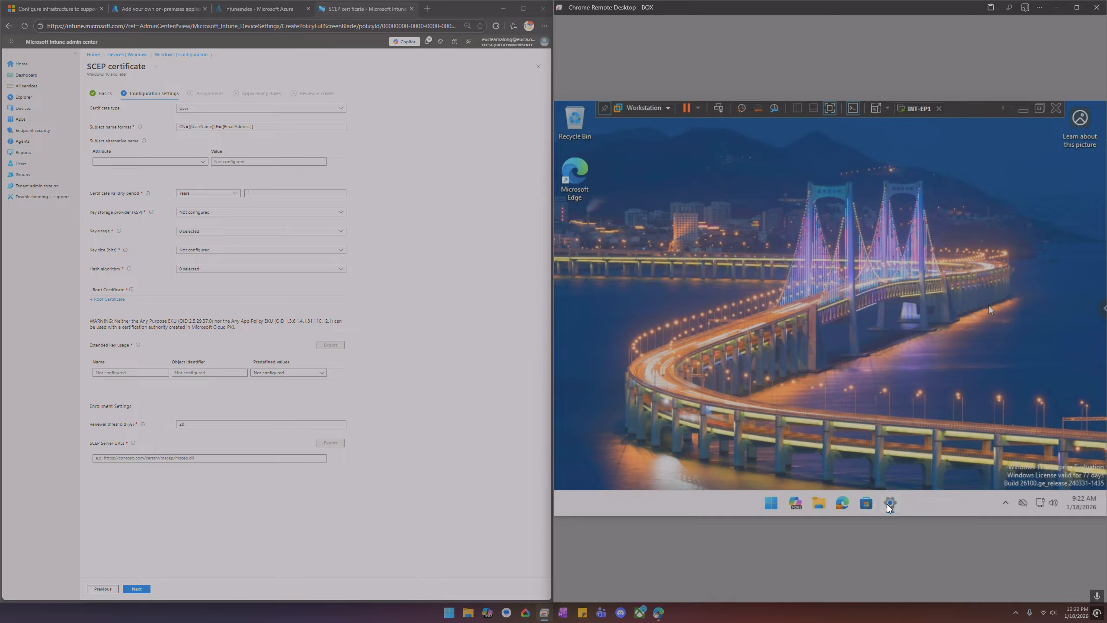
Open the work account settings on the endpoint and trigger an Intune device sync
left_click(887, 505)
left_click(776, 322)
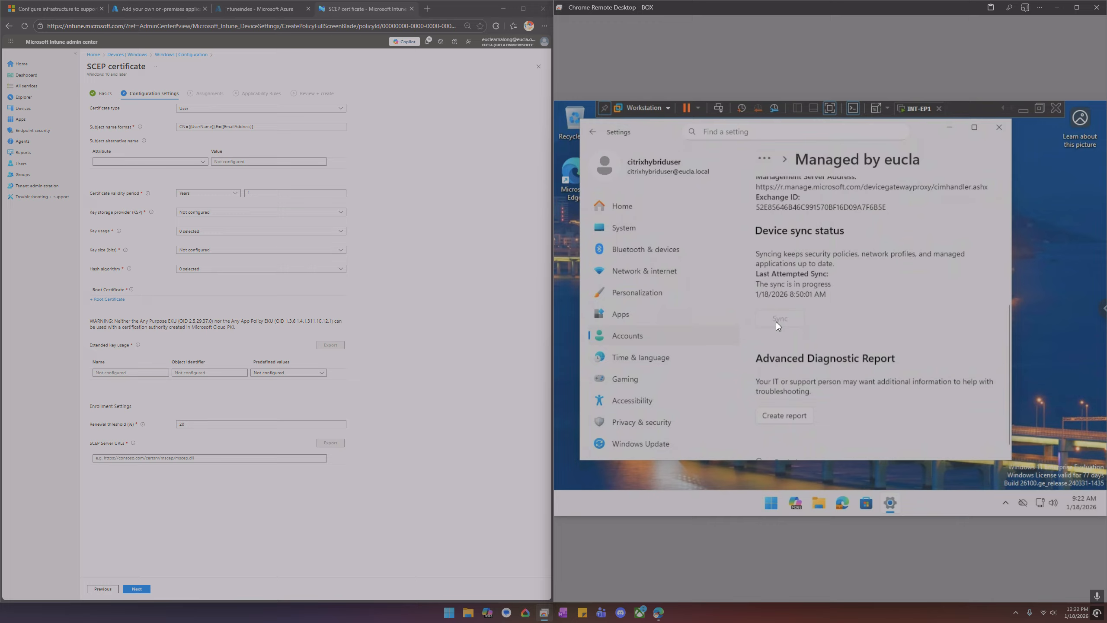
Search for and open Manage user certificates, then browse to the Personal Certificates store
left_click(777, 498)
type("cert")
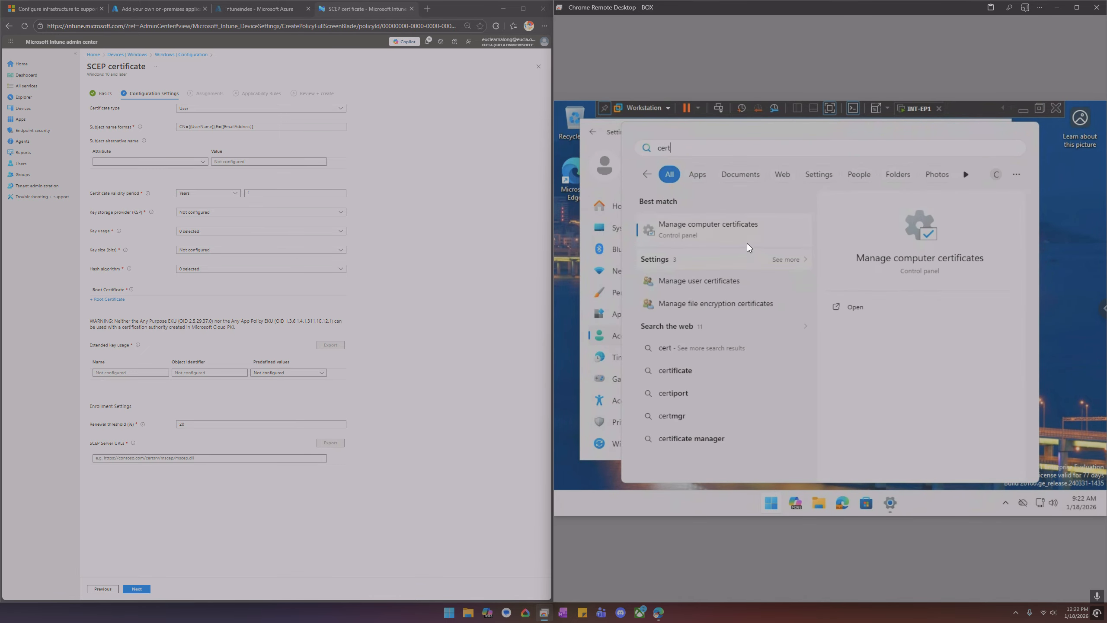
left_click(704, 284)
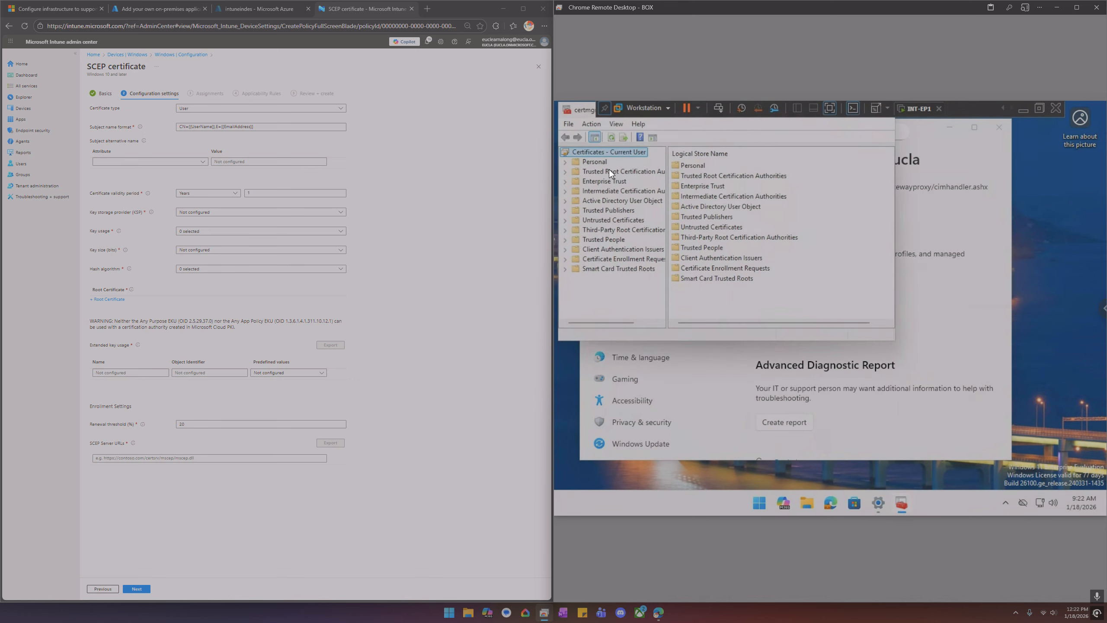
double_click(600, 161)
left_click(614, 169)
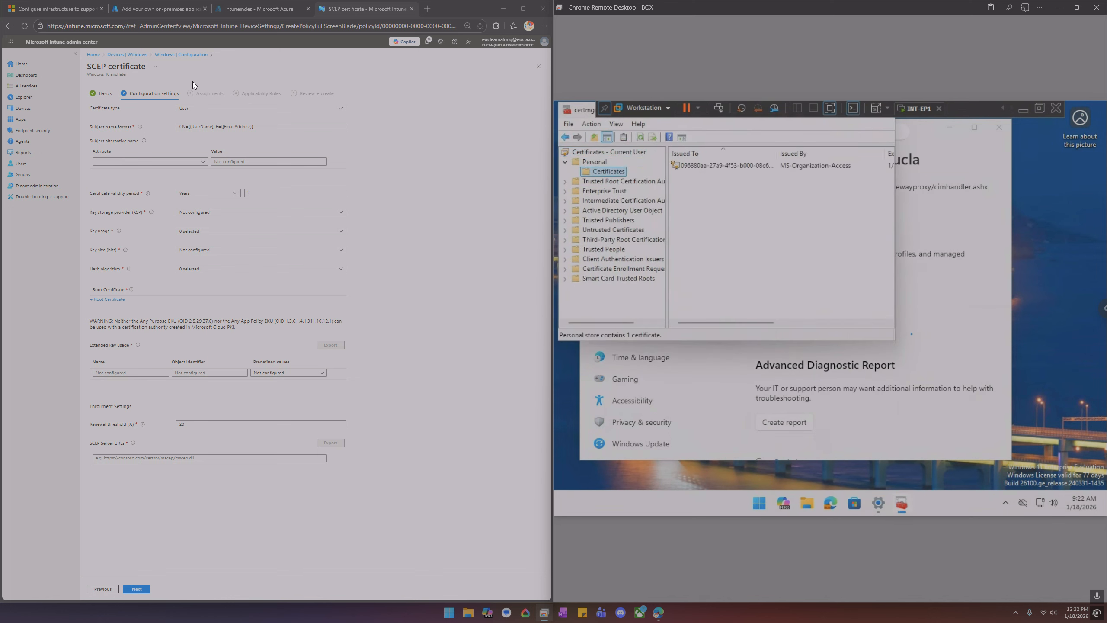
Discard the unsaved profile and open the scep-user profile to review its configuration settings
left_click(187, 55)
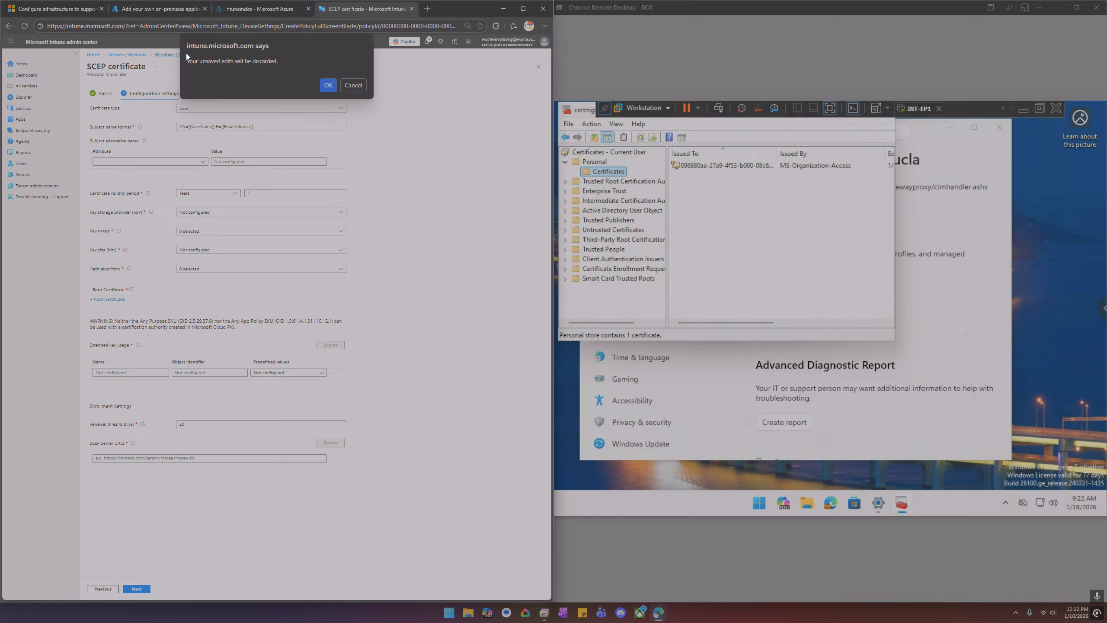
left_click(328, 86)
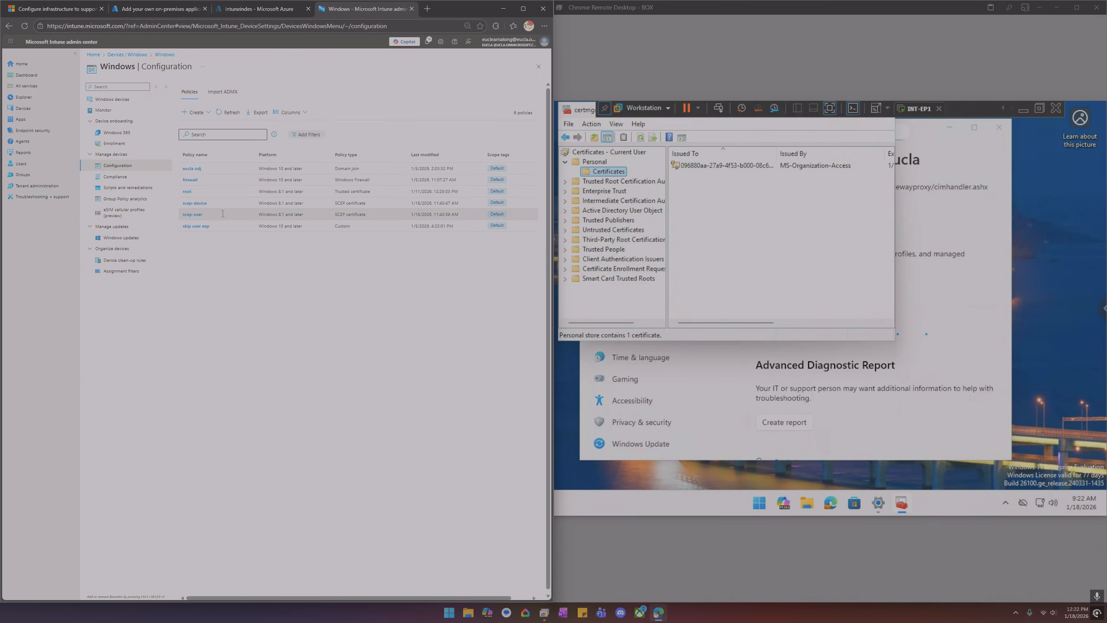
left_click(196, 216)
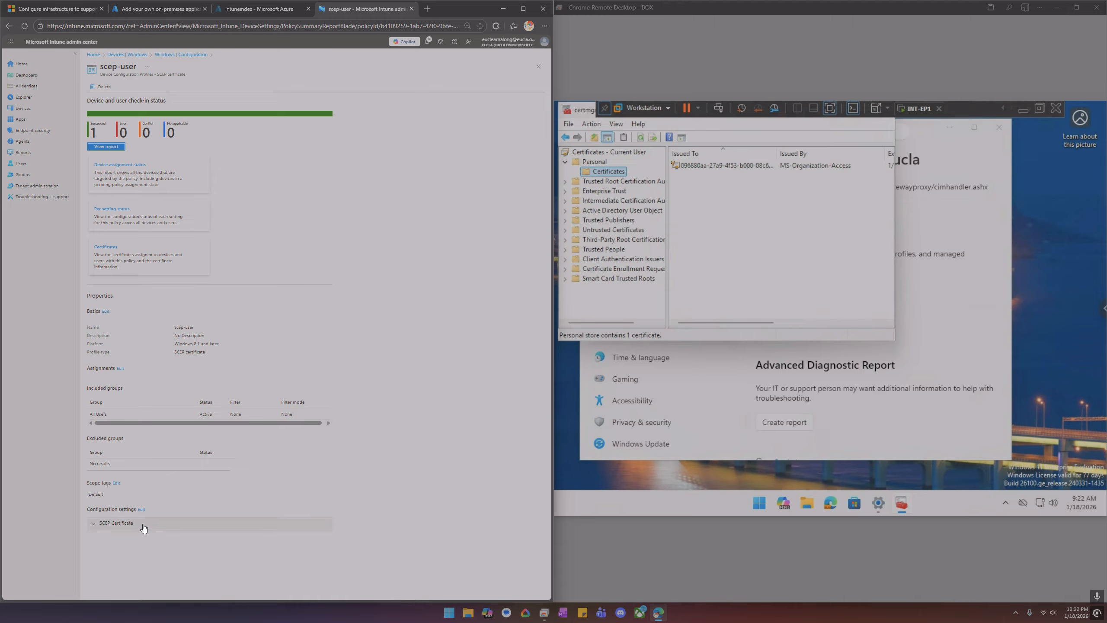
scroll(211, 465, "down", 3)
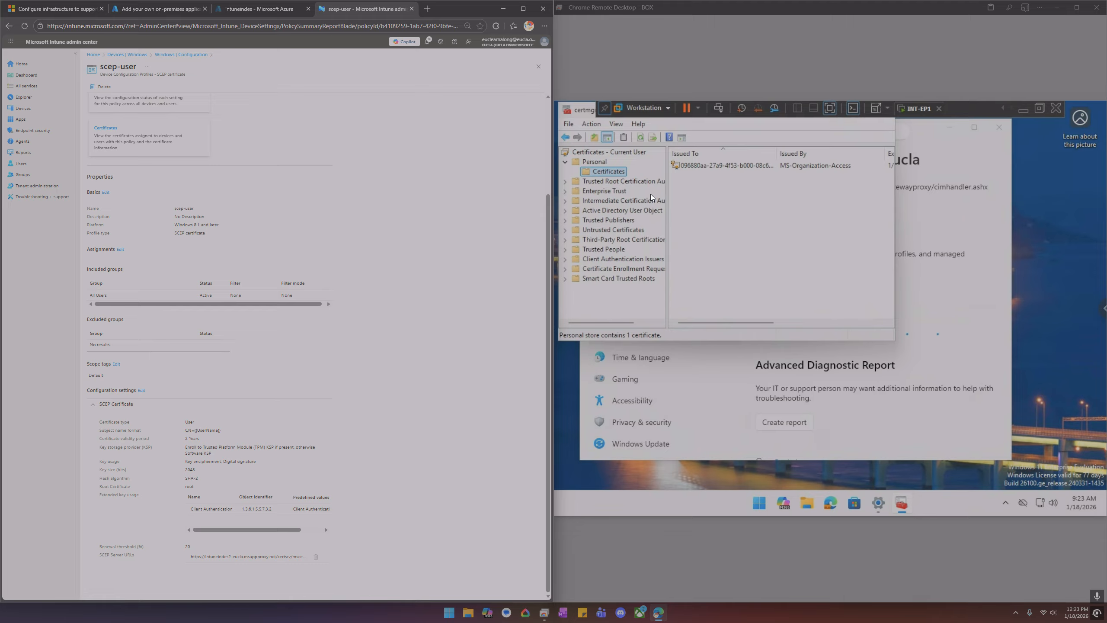
Refresh the Personal certificates store and open the user certificate issued by eucla-DC-CA
left_click_drag(583, 113, 599, 141)
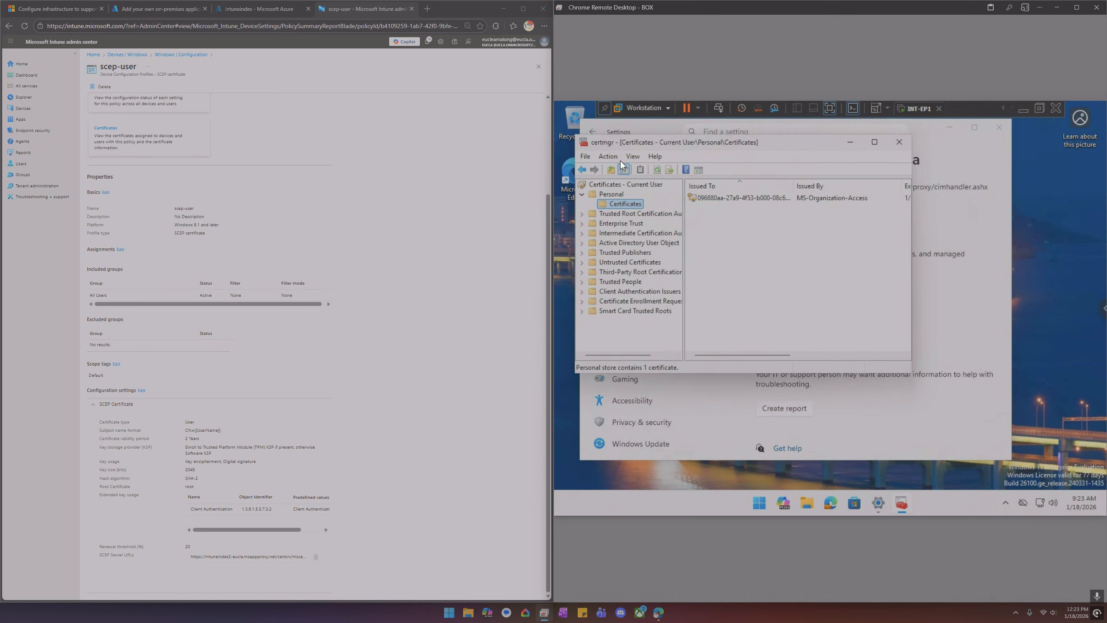
right_click(616, 201)
left_click(642, 241)
double_click(714, 209)
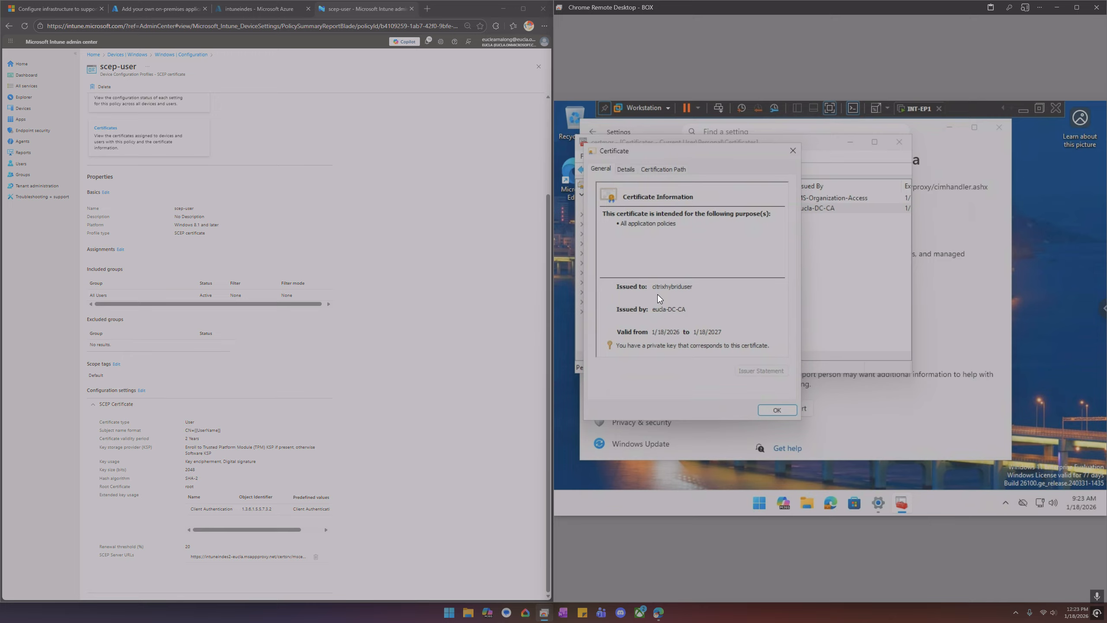
Examine the certificate's Details fields and its Certification Path
left_click(627, 169)
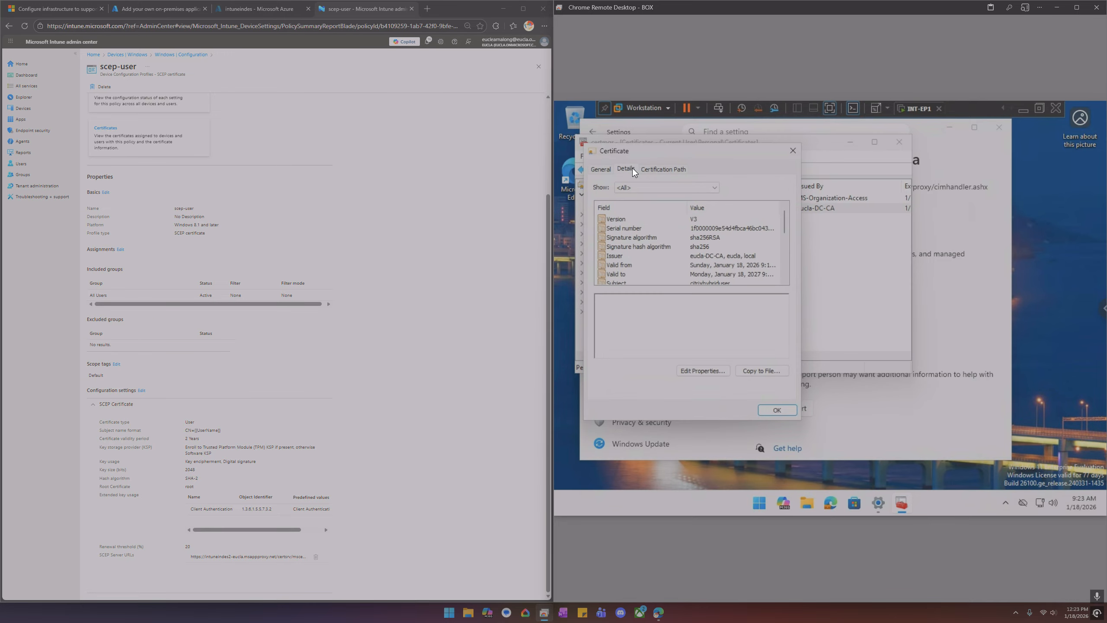
left_click(653, 170)
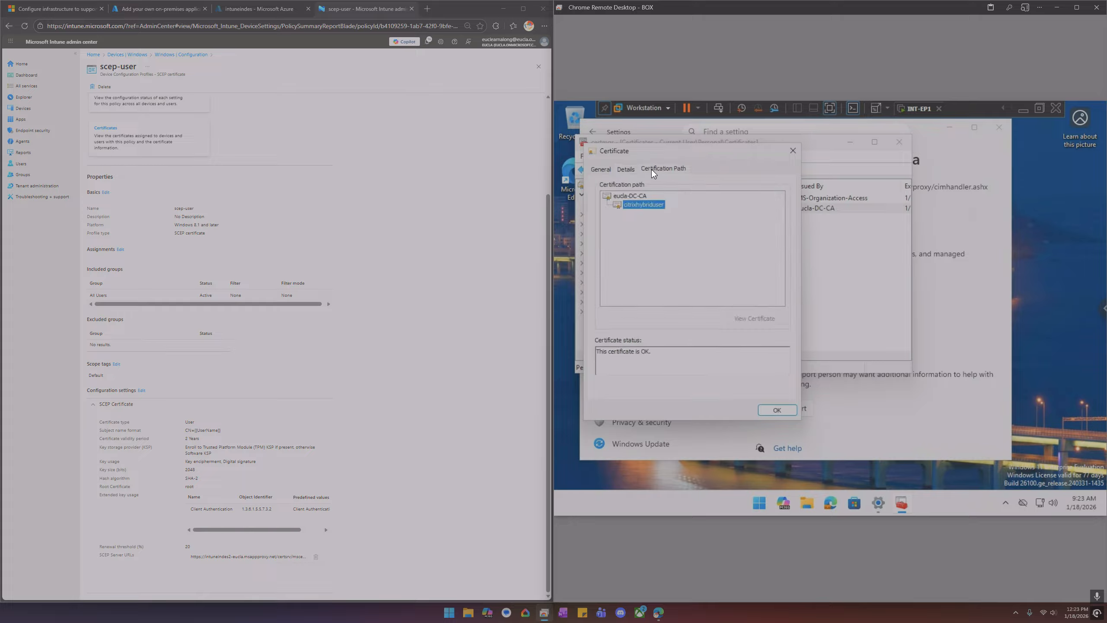
left_click(632, 170)
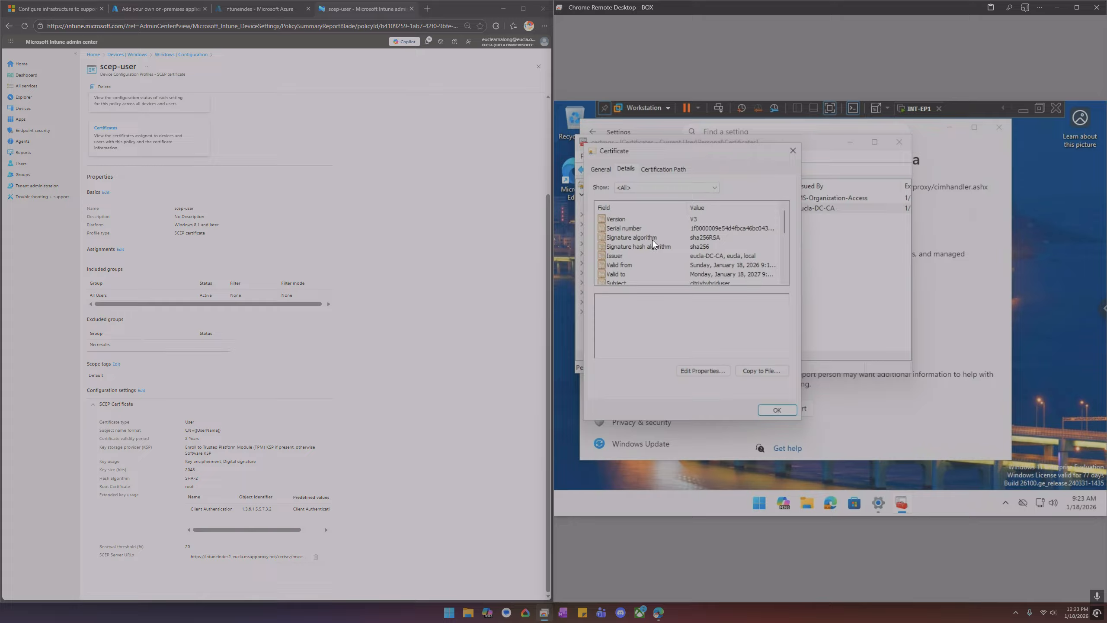
scroll(652, 240, "down", 2)
scroll(653, 240, "down", 2)
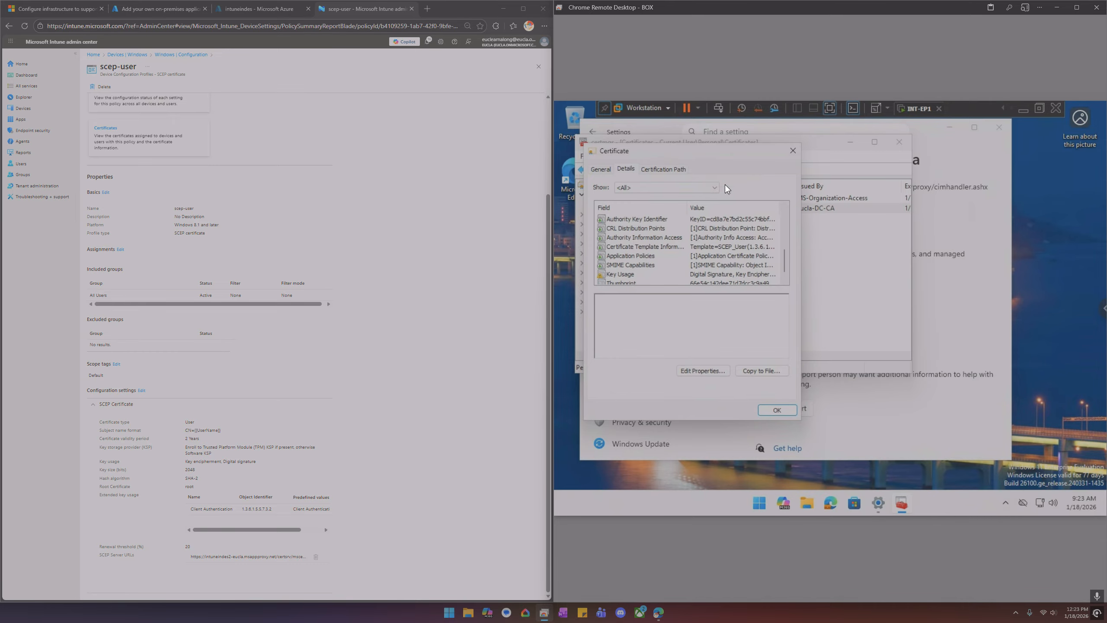
Close the certificate, maximize the certificate manager, and scroll the list to inspect the certificate template column
left_click(792, 151)
left_click(881, 139)
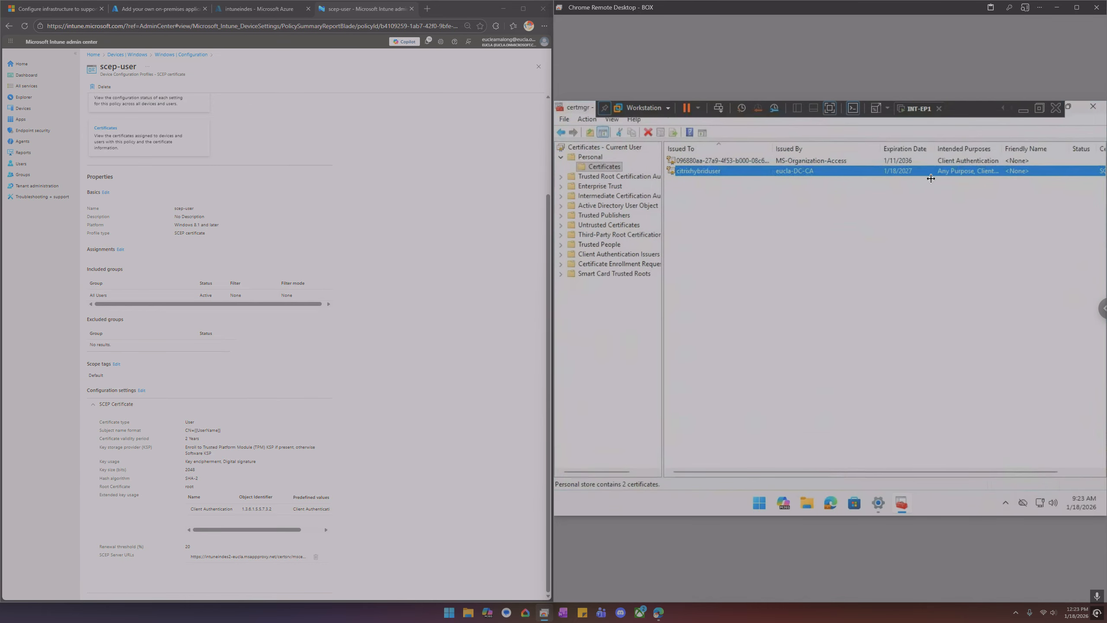
left_click_drag(849, 472, 918, 469)
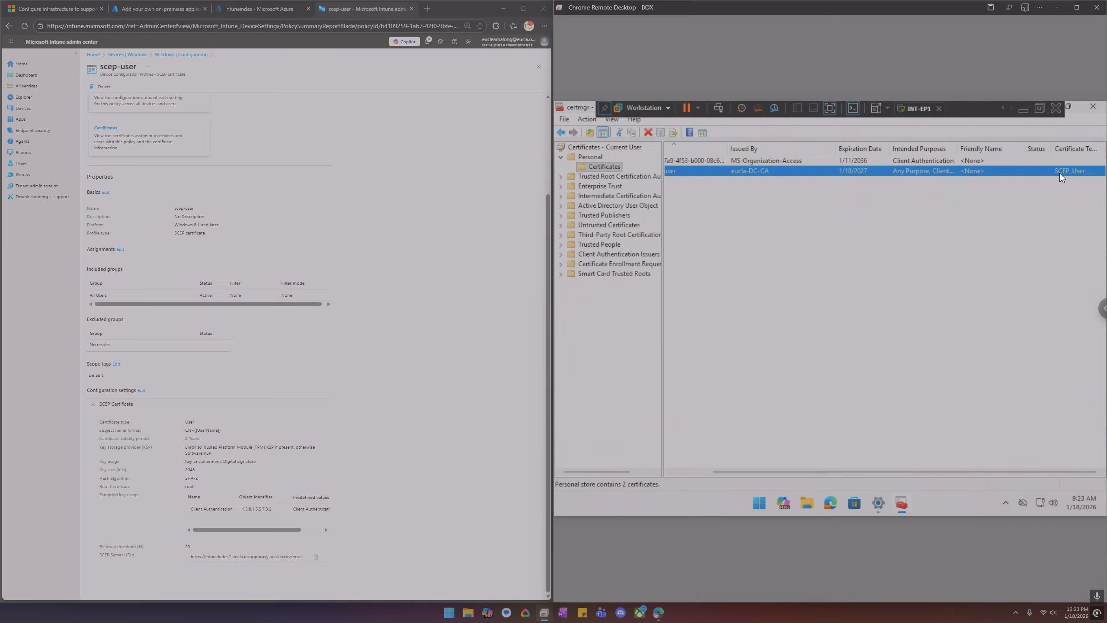
left_click_drag(737, 471, 693, 469)
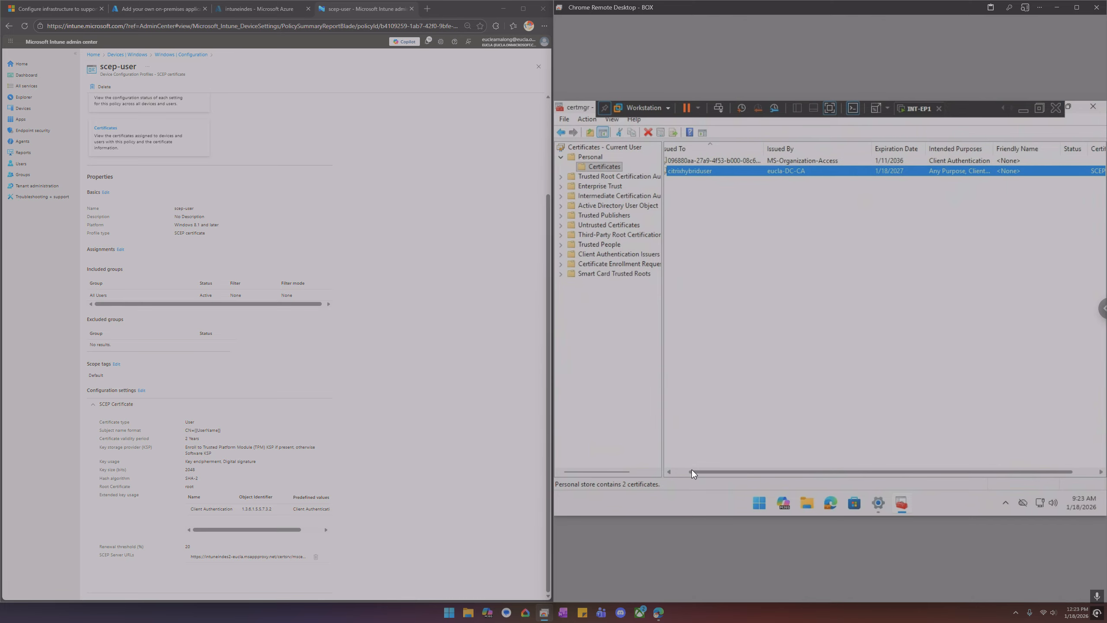